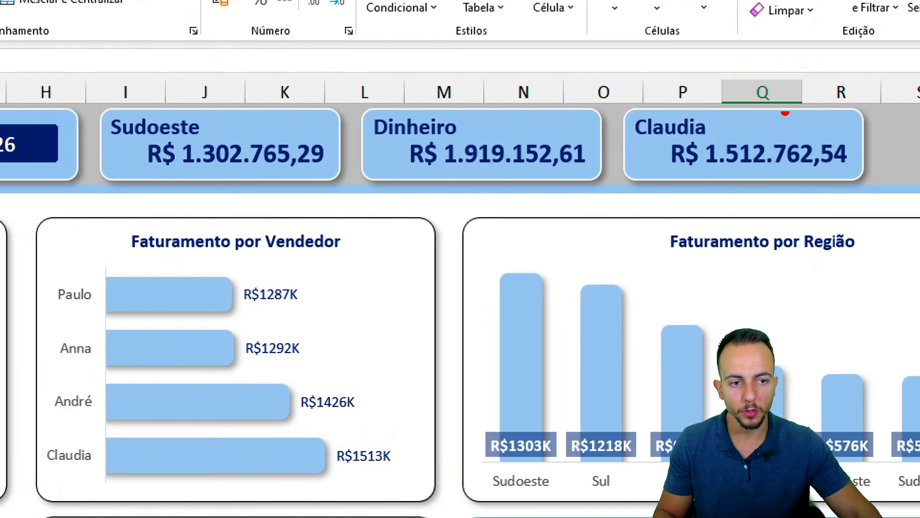
- Compare the dashboard's 2025 and 2026 results using the year slicer, leaving it filtered to 2025
{"action": "mouse_move", "coordinate": [728, 75]}
{"action": "left_mouse_down"}
{"action": "mouse_move", "coordinate": [117, 168]}
{"action": "mouse_move", "coordinate": [593, 51]}
{"action": "mouse_move", "coordinate": [645, 64]}
{"action": "left_mouse_up"}
{"action": "key", "text": "Escape"}
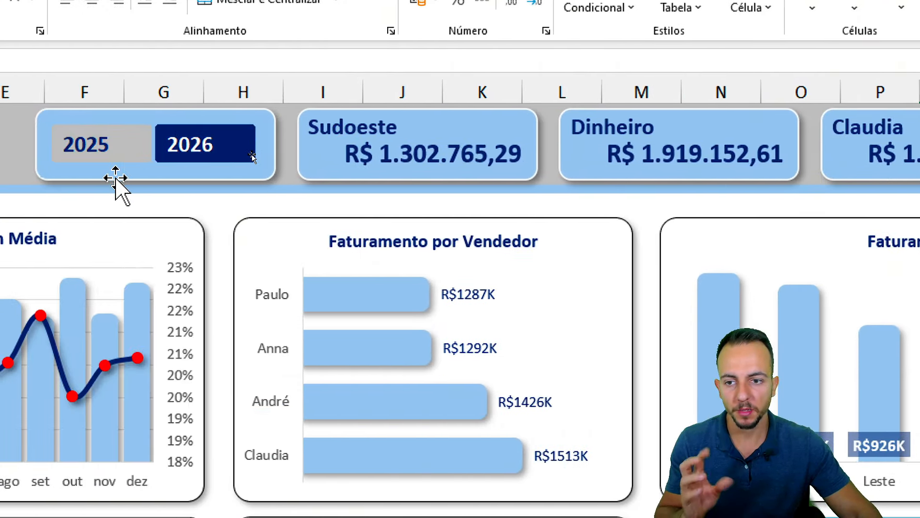
{"action": "left_click", "coordinate": [182, 150]}
{"action": "left_click", "coordinate": [130, 150]}
{"action": "mouse_move", "coordinate": [162, 82]}
{"action": "left_mouse_down"}
{"action": "mouse_move", "coordinate": [189, 86]}
{"action": "mouse_move", "coordinate": [144, 72]}
{"action": "left_mouse_up"}
{"action": "left_click_drag", "start_coordinate": [297, 76], "coordinate": [307, 101]}
{"action": "left_click_drag", "start_coordinate": [281, 96], "coordinate": [351, 68]}
{"action": "key", "text": "Escape"}
{"action": "left_click", "coordinate": [187, 146]}
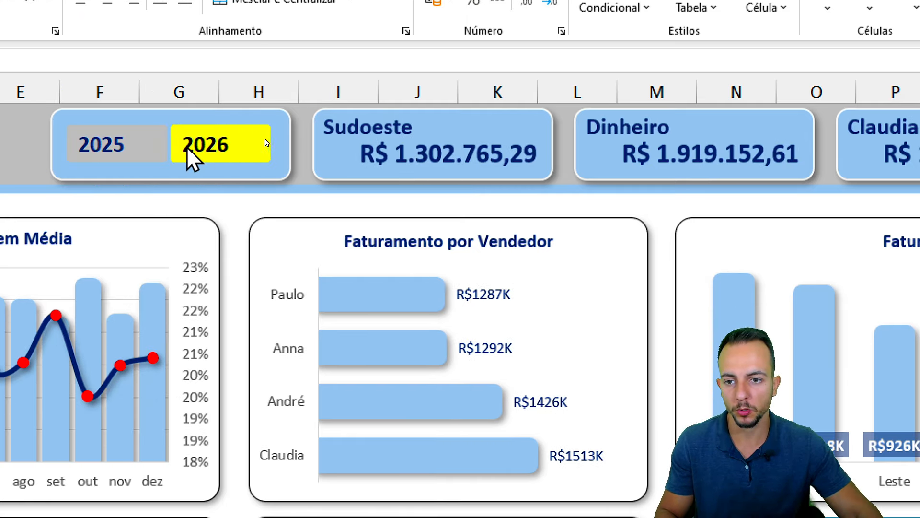
{"action": "left_click", "coordinate": [163, 149]}
{"action": "left_click", "coordinate": [200, 146]}
{"action": "left_click", "coordinate": [126, 143]}
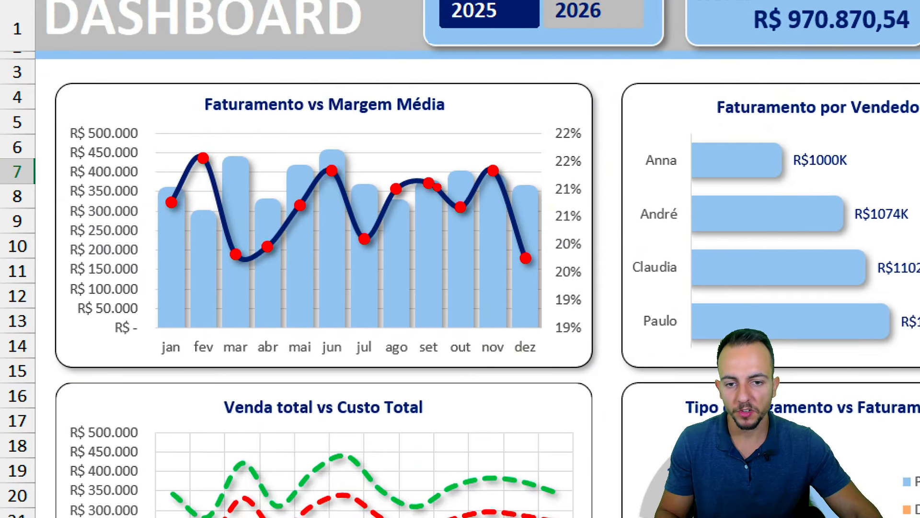
- Examine the Faturamento vs Margem Média, Venda total vs Custo Total, Faturamento por Região and Lucro Bruto por Mês charts
{"action": "mouse_move", "coordinate": [367, 124]}
{"action": "left_mouse_down"}
{"action": "mouse_move", "coordinate": [129, 264]}
{"action": "mouse_move", "coordinate": [270, 122]}
{"action": "left_mouse_up"}
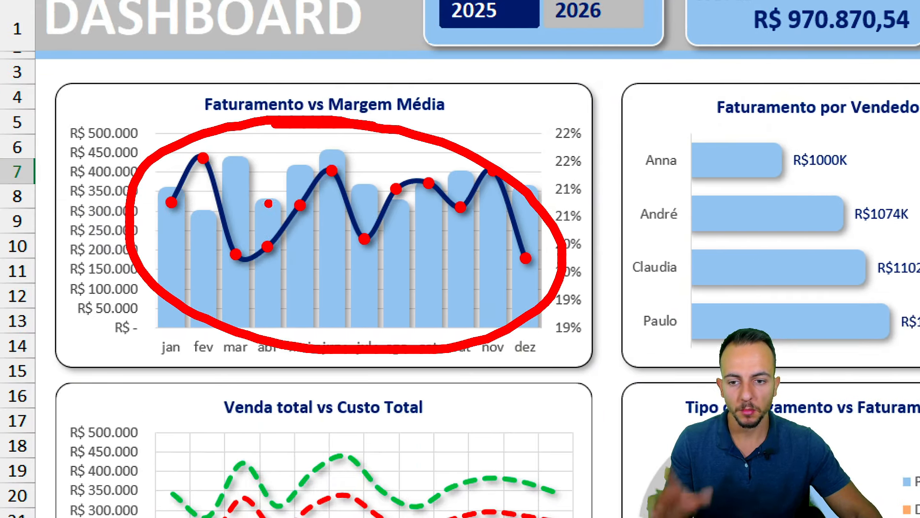
{"action": "key", "text": "Escape"}
{"action": "key", "text": "ctrl+2"}
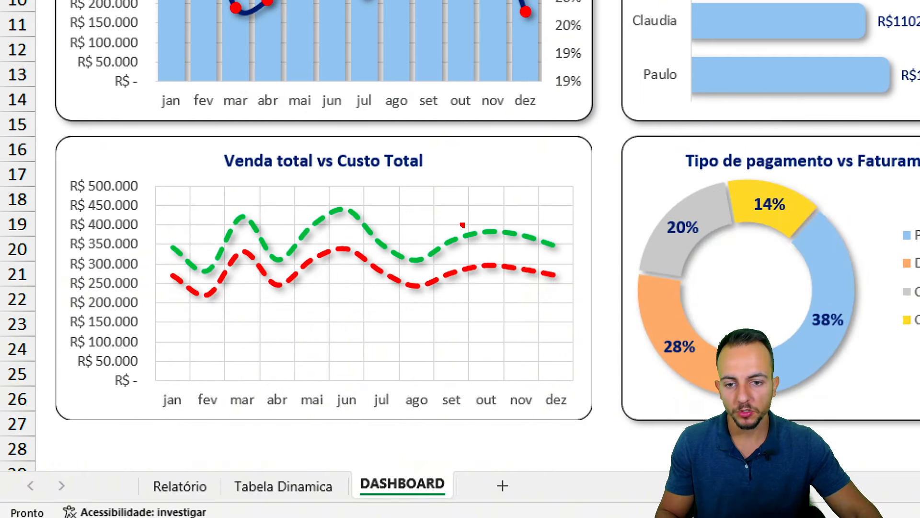
{"action": "mouse_move", "coordinate": [430, 179]}
{"action": "left_mouse_down"}
{"action": "mouse_move", "coordinate": [142, 278]}
{"action": "mouse_move", "coordinate": [429, 180]}
{"action": "left_mouse_up"}
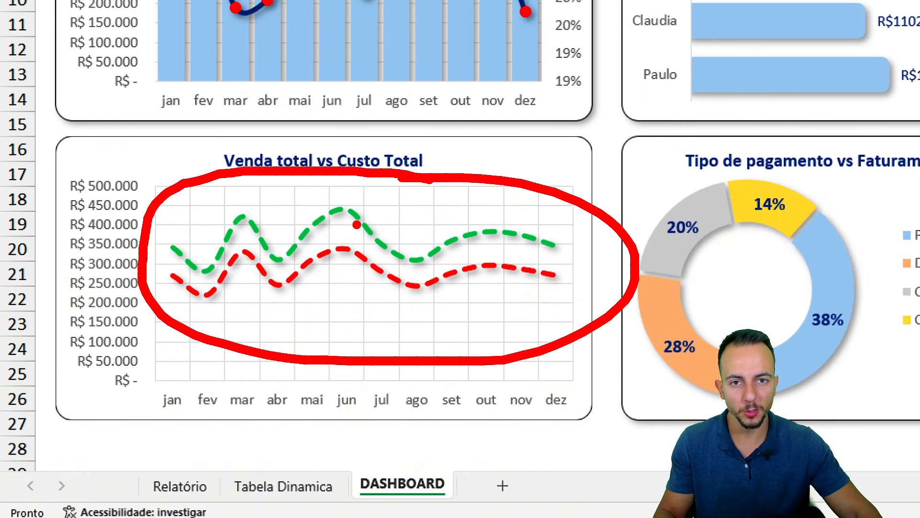
{"action": "key", "text": "Escape"}
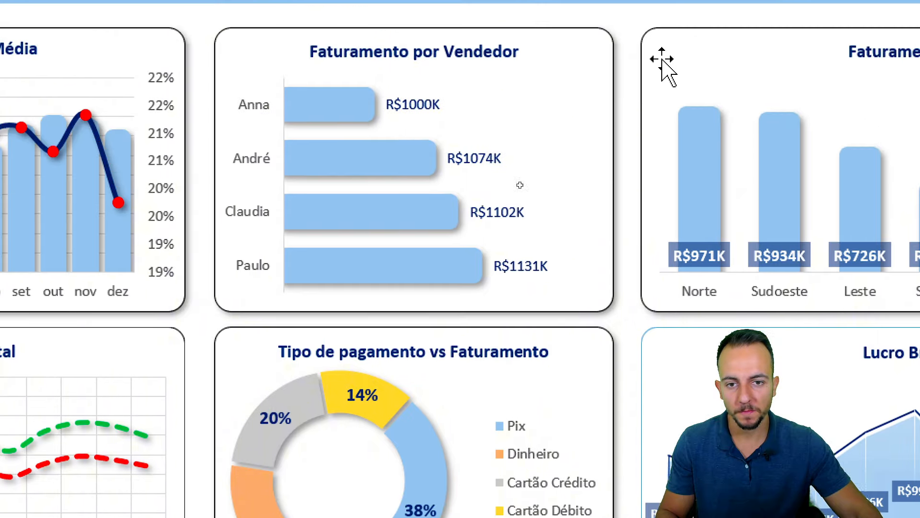
{"action": "key", "text": "ctrl+2"}
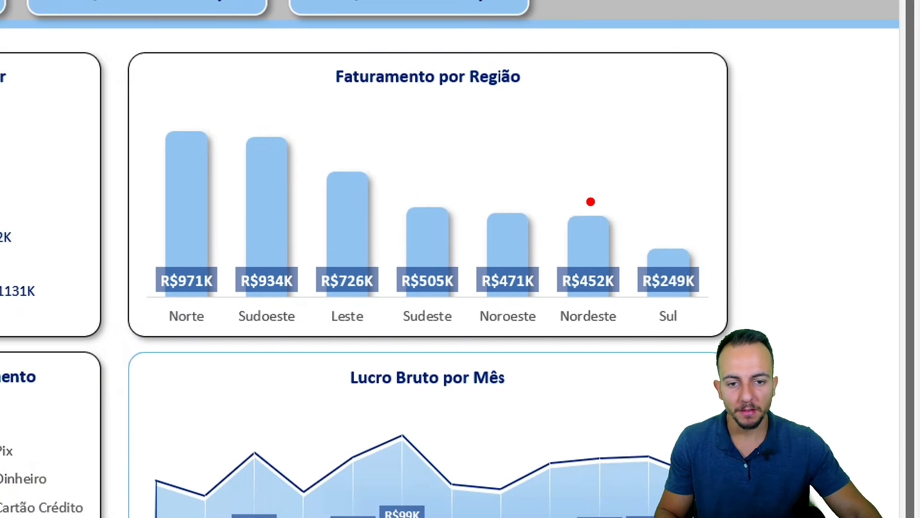
{"action": "mouse_move", "coordinate": [438, 173]}
{"action": "left_mouse_down"}
{"action": "mouse_move", "coordinate": [372, 247]}
{"action": "mouse_move", "coordinate": [461, 213]}
{"action": "mouse_move", "coordinate": [432, 166]}
{"action": "left_mouse_up"}
{"action": "left_click_drag", "start_coordinate": [487, 136], "coordinate": [447, 166]}
{"action": "left_click_drag", "start_coordinate": [454, 140], "coordinate": [477, 162]}
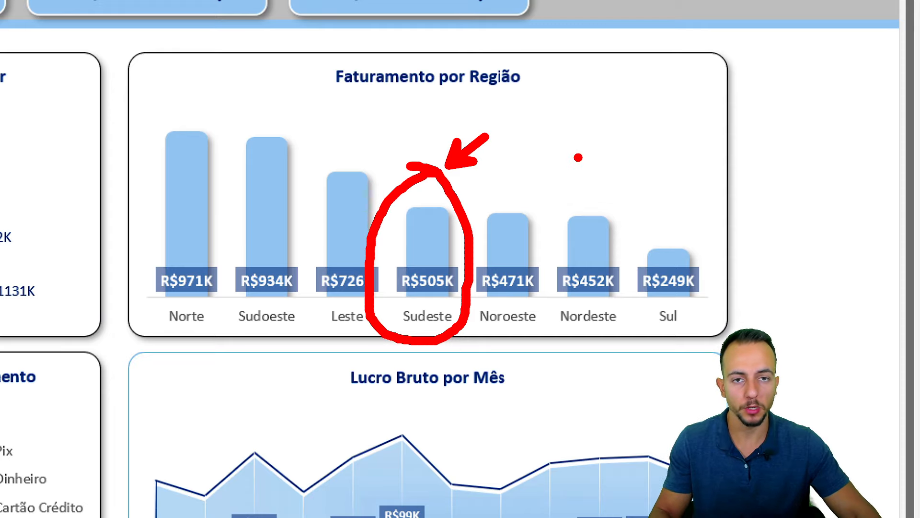
{"action": "key", "text": "Escape"}
{"action": "key", "text": "ctrl+2"}
{"action": "mouse_move", "coordinate": [605, 185]}
{"action": "left_mouse_down"}
{"action": "mouse_move", "coordinate": [508, 175]}
{"action": "mouse_move", "coordinate": [644, 384]}
{"action": "mouse_move", "coordinate": [496, 198]}
{"action": "left_mouse_up"}
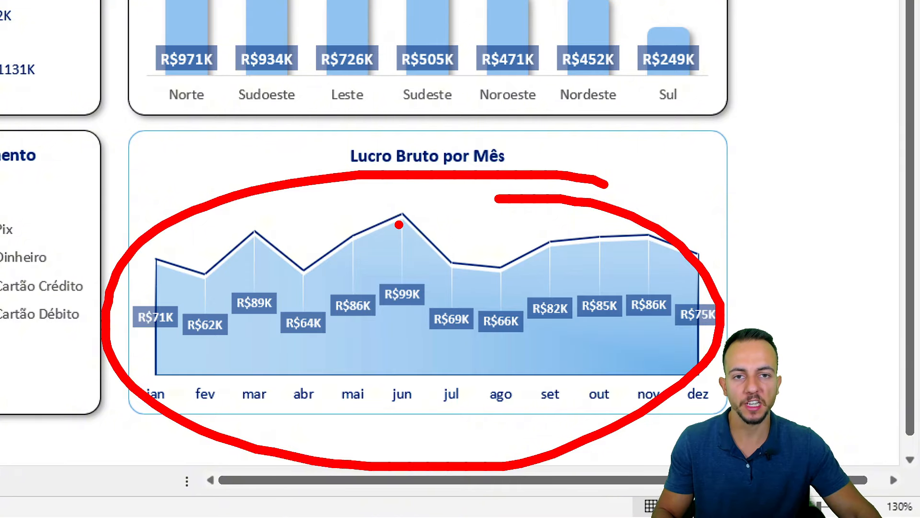
{"action": "key", "text": "Escape"}
{"action": "key", "text": "Escape"}
- Toggle the year filter between 2025 and 2026 across the whole dashboard and return it to 2025
{"action": "left_click", "coordinate": [247, 142]}
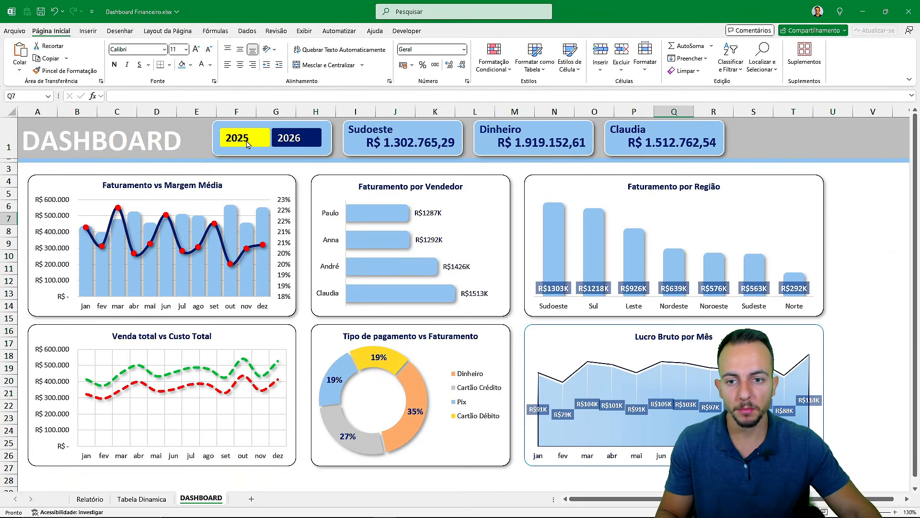
{"action": "left_click", "coordinate": [247, 143]}
{"action": "left_click", "coordinate": [287, 143]}
{"action": "left_click", "coordinate": [251, 143]}
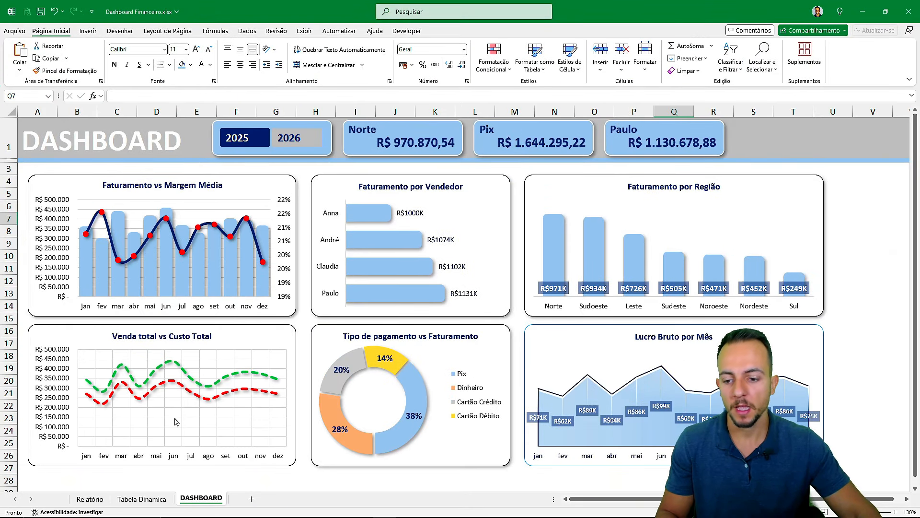
- Review the source data on the Relatório sheet and the pivot tables on Tabela Dinamica, and return to the DASHBOARD sheet
{"action": "left_click", "coordinate": [63, 501]}
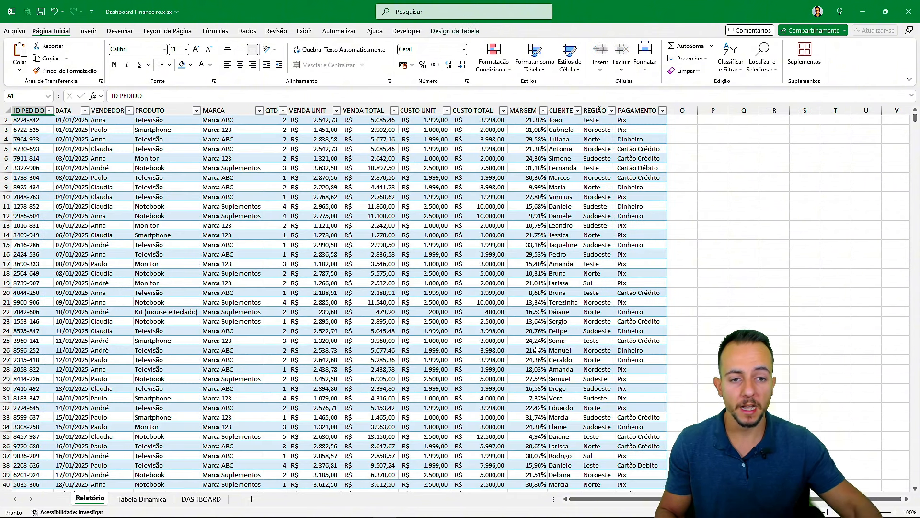
{"action": "scroll", "coordinate": [537, 350], "scroll_direction": "up", "scroll_amount": 1}
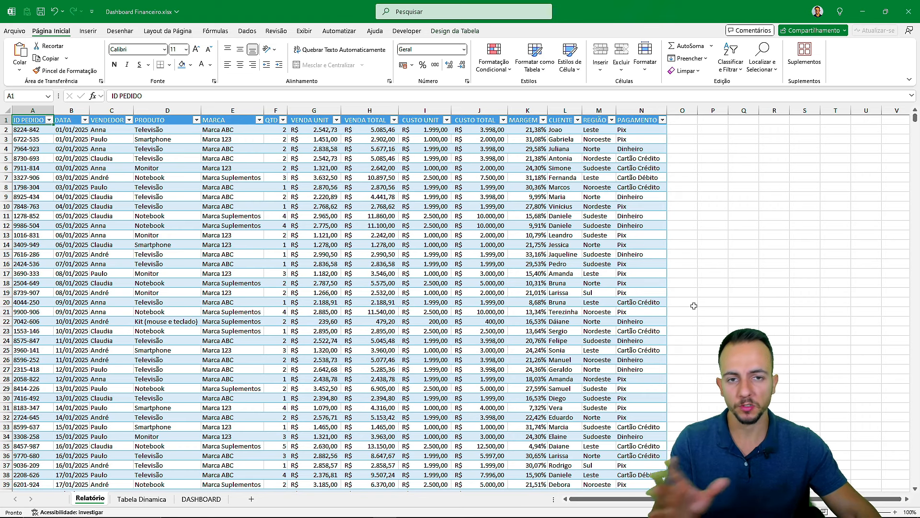
{"action": "key", "text": "ctrl+Page_Down"}
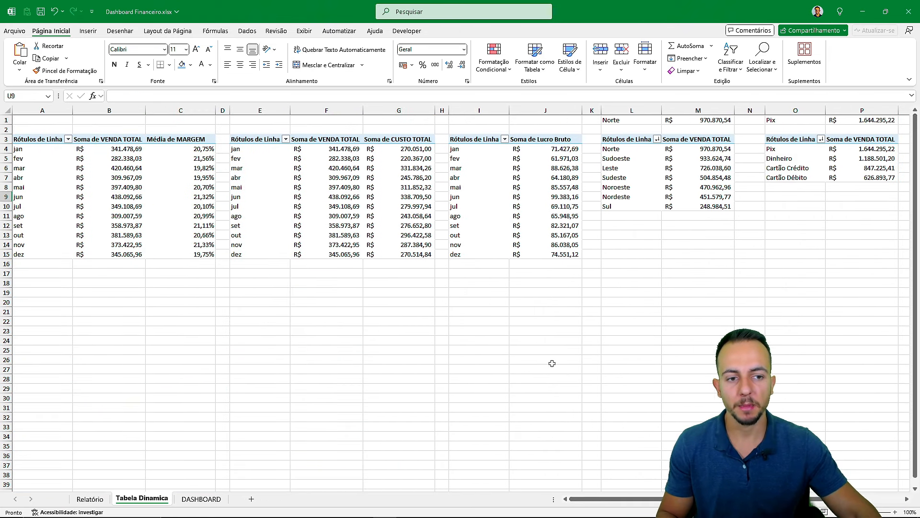
{"action": "key", "text": "ctrl+Page_Down"}
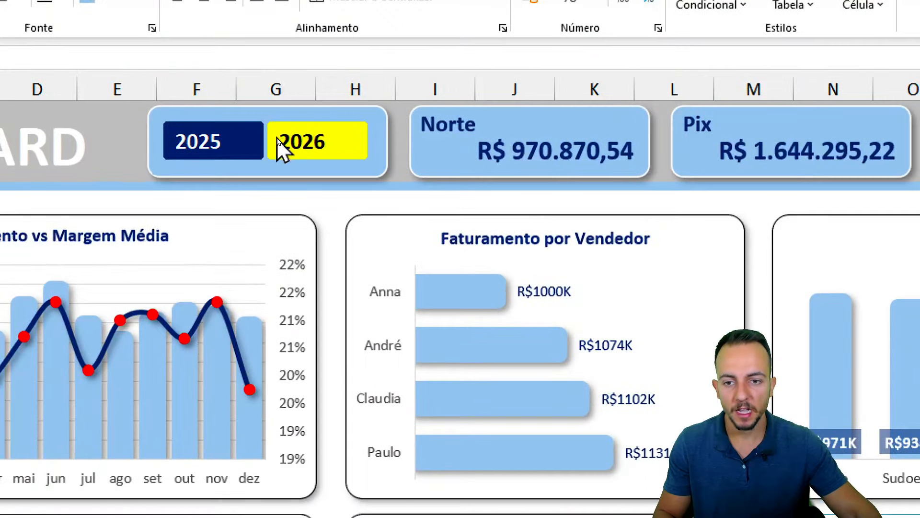
- Alternate the slicer between 2026 and 2025 to check how the summary cards and charts update
{"action": "left_click", "coordinate": [278, 139]}
{"action": "left_click", "coordinate": [247, 142]}
{"action": "left_click", "coordinate": [241, 147]}
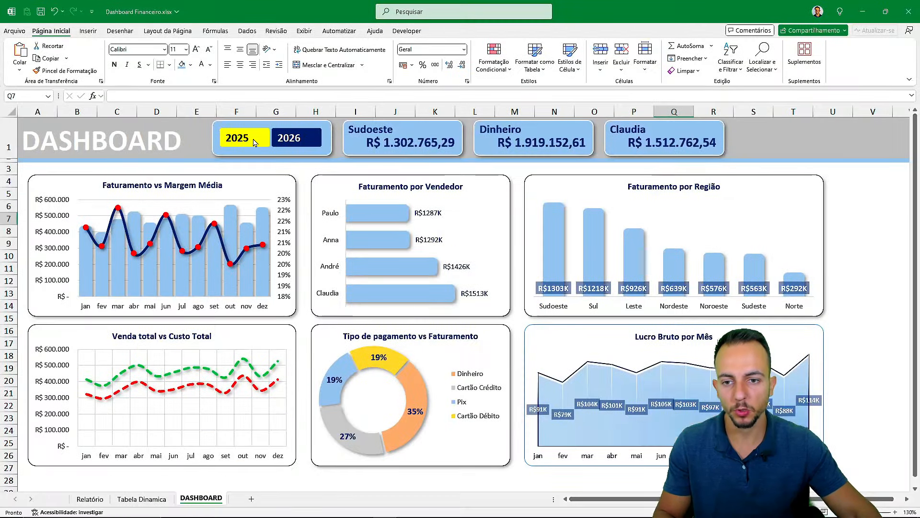
{"action": "left_click", "coordinate": [297, 146]}
{"action": "left_click", "coordinate": [243, 149]}
{"action": "left_click", "coordinate": [293, 150]}
{"action": "left_click", "coordinate": [283, 143]}
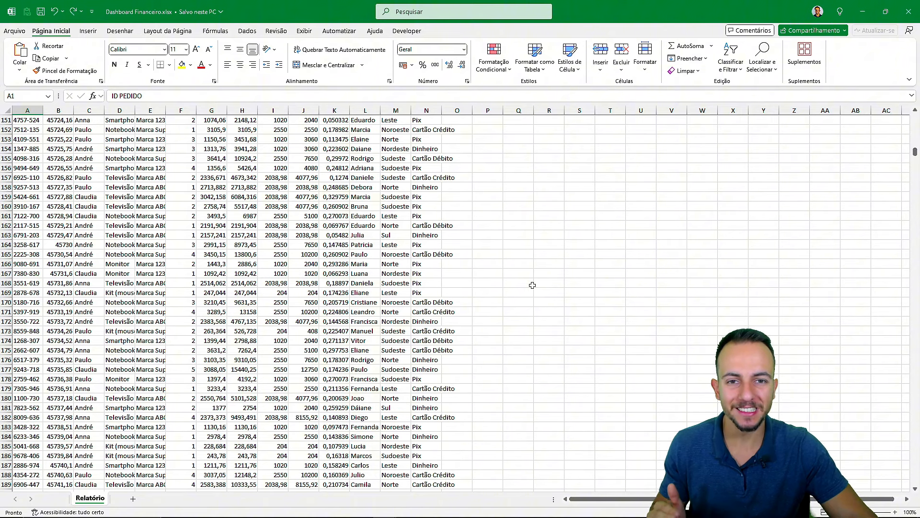
- Examine the unformatted DATA column, the unit and total sales and cost columns, and the MARGEM column in the raw Relatório data
{"action": "scroll", "coordinate": [532, 285], "scroll_direction": "up", "scroll_amount": 20}
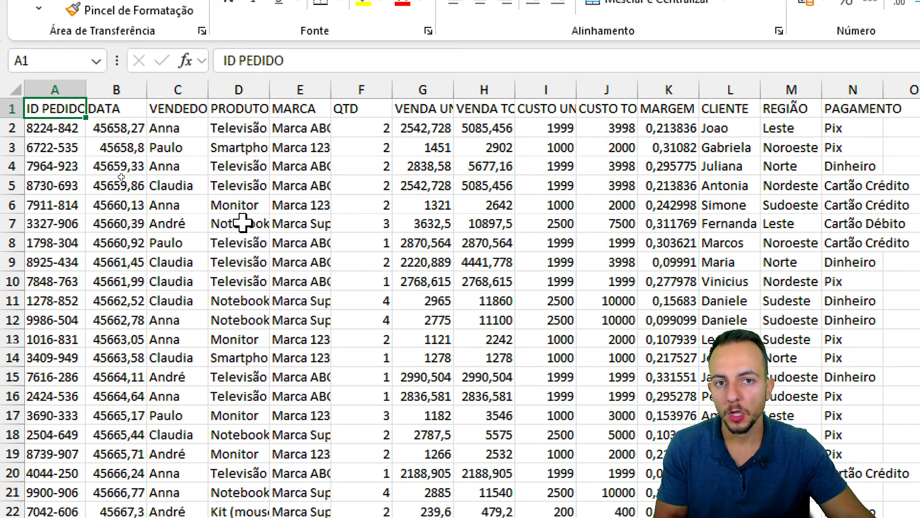
{"action": "left_click", "coordinate": [119, 88]}
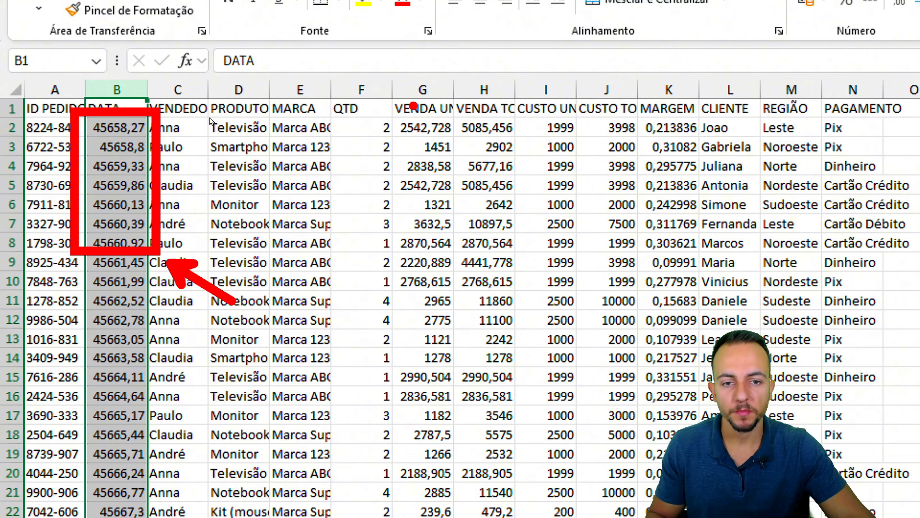
{"action": "left_click_drag", "start_coordinate": [424, 88], "coordinate": [607, 90]}
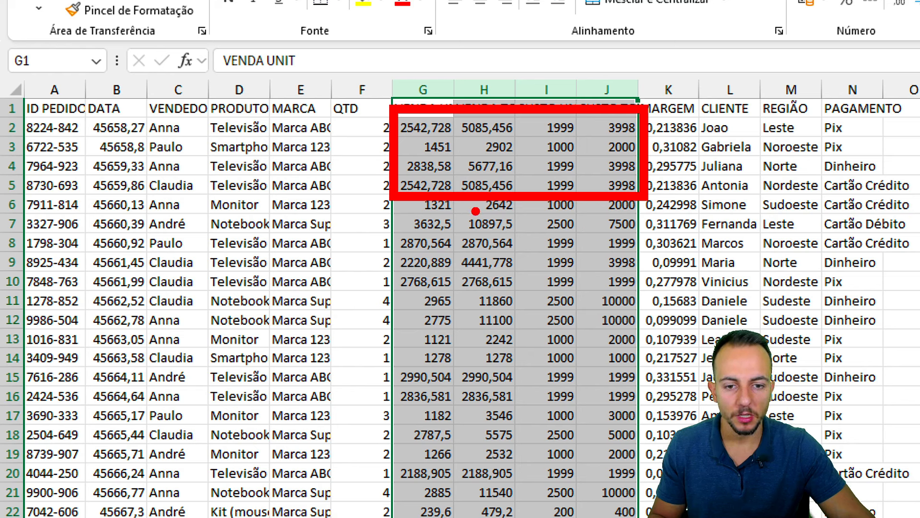
{"action": "mouse_move", "coordinate": [470, 47]}
{"action": "left_mouse_down"}
{"action": "mouse_move", "coordinate": [464, 98]}
{"action": "mouse_move", "coordinate": [516, 100]}
{"action": "left_mouse_up"}
{"action": "mouse_move", "coordinate": [557, 31]}
{"action": "left_mouse_down"}
{"action": "mouse_move", "coordinate": [559, 71]}
{"action": "mouse_move", "coordinate": [527, 92]}
{"action": "left_mouse_up"}
{"action": "left_click_drag", "start_coordinate": [534, 19], "coordinate": [548, 89]}
{"action": "left_click_drag", "start_coordinate": [561, 31], "coordinate": [580, 127]}
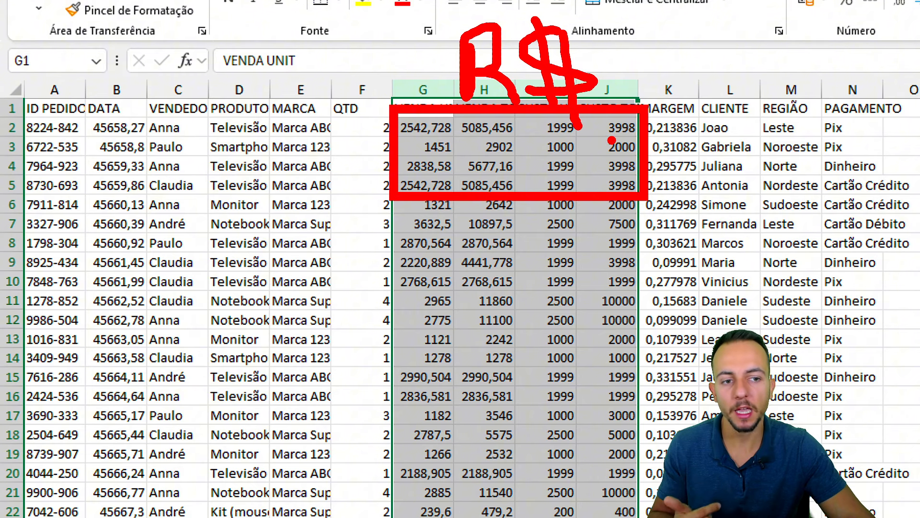
{"action": "key", "text": "Escape"}
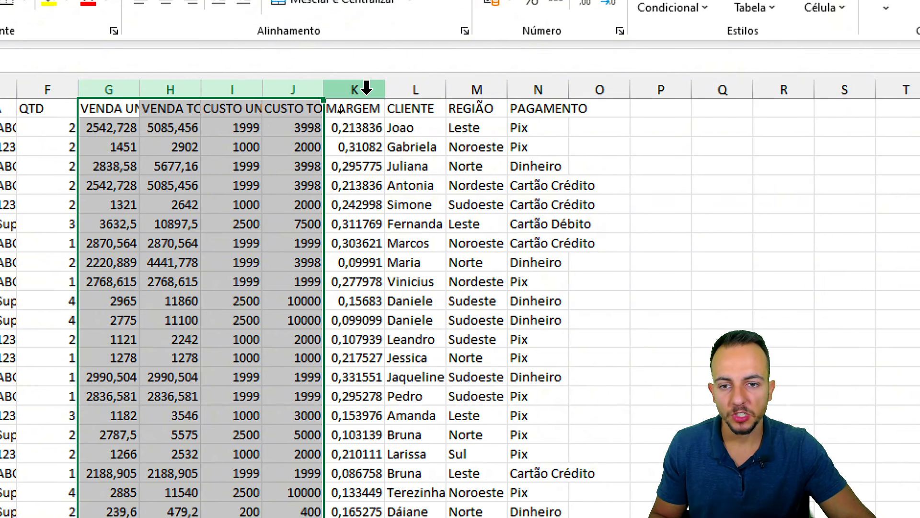
{"action": "left_click", "coordinate": [366, 87]}
{"action": "key", "text": "ctrl+2"}
{"action": "mouse_move", "coordinate": [362, 91]}
{"action": "left_mouse_down"}
{"action": "mouse_move", "coordinate": [423, 48]}
{"action": "mouse_move", "coordinate": [386, 54]}
{"action": "mouse_move", "coordinate": [395, 99]}
{"action": "left_mouse_up"}
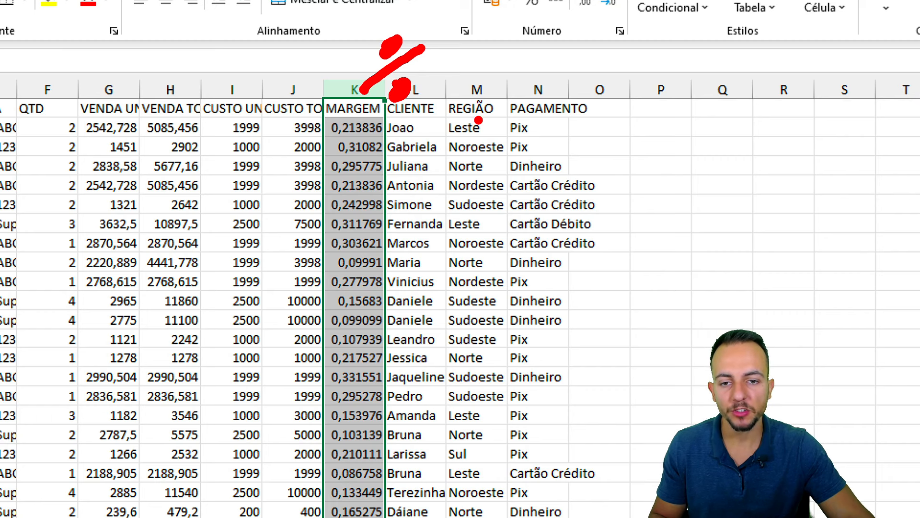
{"action": "key", "text": "Escape"}
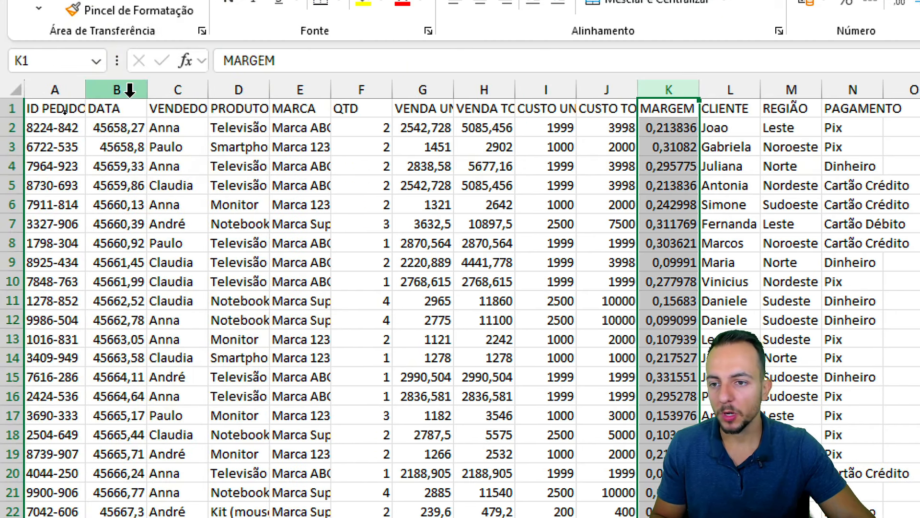
- Format the DATA column with the Data Abreviada (short date) number format
{"action": "left_click", "coordinate": [130, 89]}
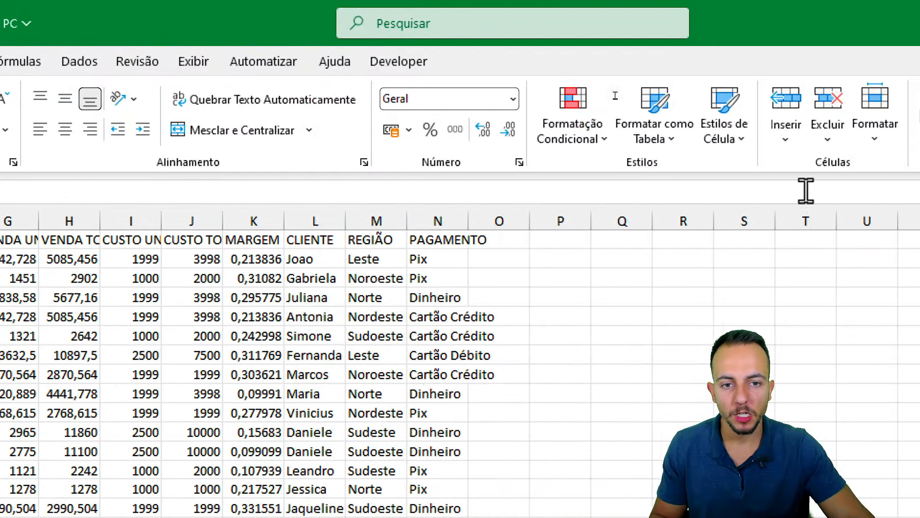
{"action": "key", "text": "ctrl+2"}
{"action": "mouse_move", "coordinate": [514, 84]}
{"action": "left_mouse_down"}
{"action": "mouse_move", "coordinate": [379, 83]}
{"action": "mouse_move", "coordinate": [474, 89]}
{"action": "mouse_move", "coordinate": [546, 118]}
{"action": "mouse_move", "coordinate": [472, 91]}
{"action": "left_mouse_up"}
{"action": "key", "text": "Escape"}
{"action": "left_click", "coordinate": [501, 102]}
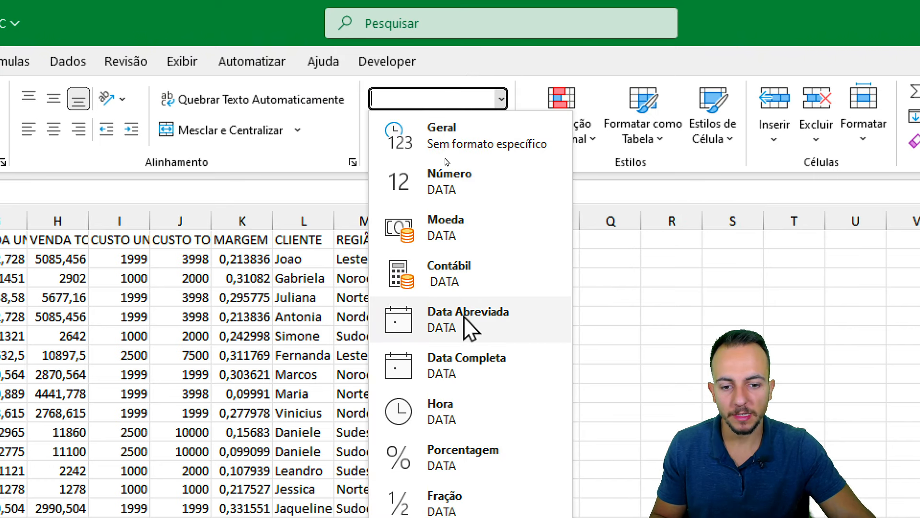
{"action": "left_click", "coordinate": [464, 319]}
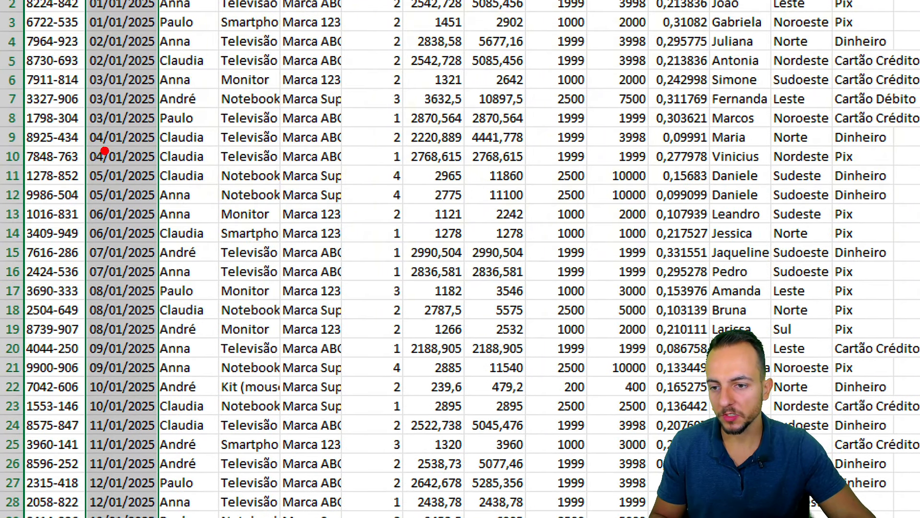
{"action": "mouse_move", "coordinate": [70, 221]}
{"action": "left_mouse_down"}
{"action": "mouse_move", "coordinate": [176, 410]}
{"action": "mouse_move", "coordinate": [290, 357]}
{"action": "left_mouse_up"}
{"action": "key", "text": "Escape"}
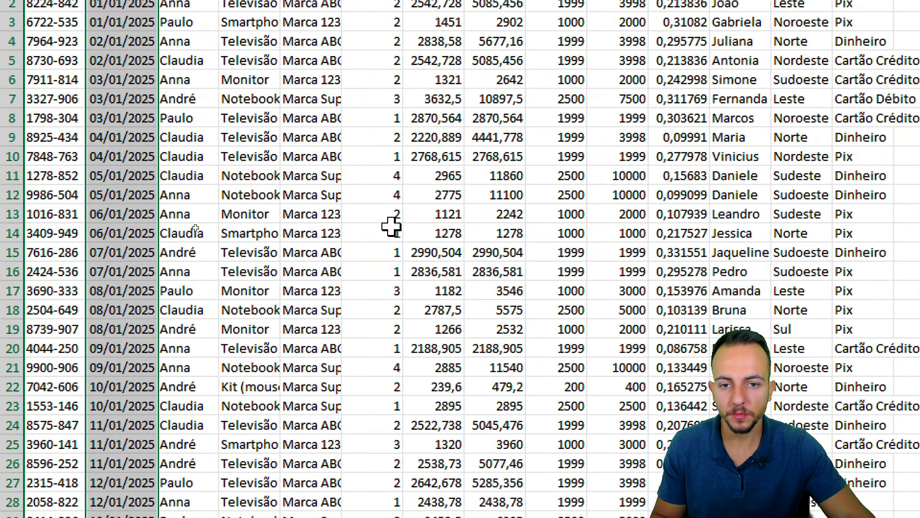
- Apply the R$ accounting number format to columns G to J, from VENDA UNIT through CUSTO TOTAL
{"action": "left_click_drag", "start_coordinate": [418, 124], "coordinate": [623, 127]}
{"action": "left_click_drag", "start_coordinate": [447, 128], "coordinate": [612, 129]}
{"action": "key", "text": "ctrl+2"}
{"action": "mouse_move", "coordinate": [500, 113]}
{"action": "left_mouse_down"}
{"action": "mouse_move", "coordinate": [418, 117]}
{"action": "mouse_move", "coordinate": [500, 116]}
{"action": "mouse_move", "coordinate": [453, 101]}
{"action": "left_mouse_up"}
{"action": "key", "text": "Escape"}
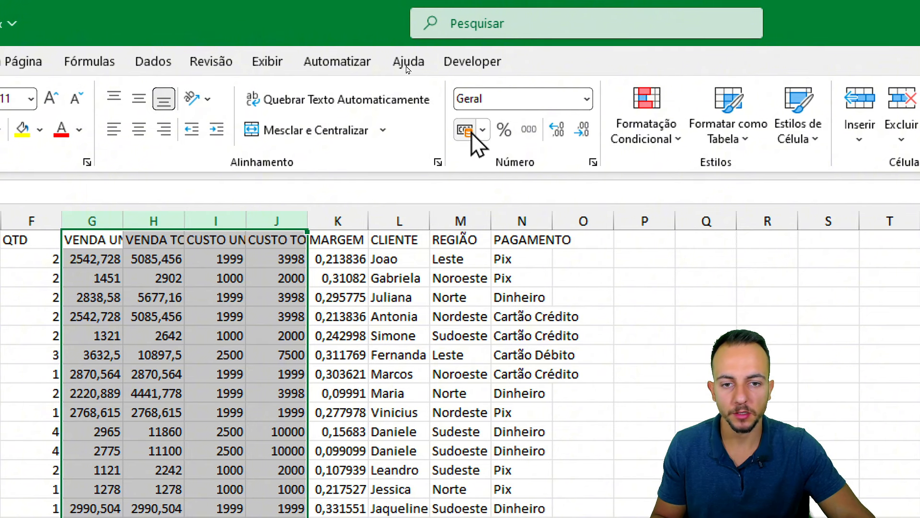
{"action": "left_click", "coordinate": [465, 129]}
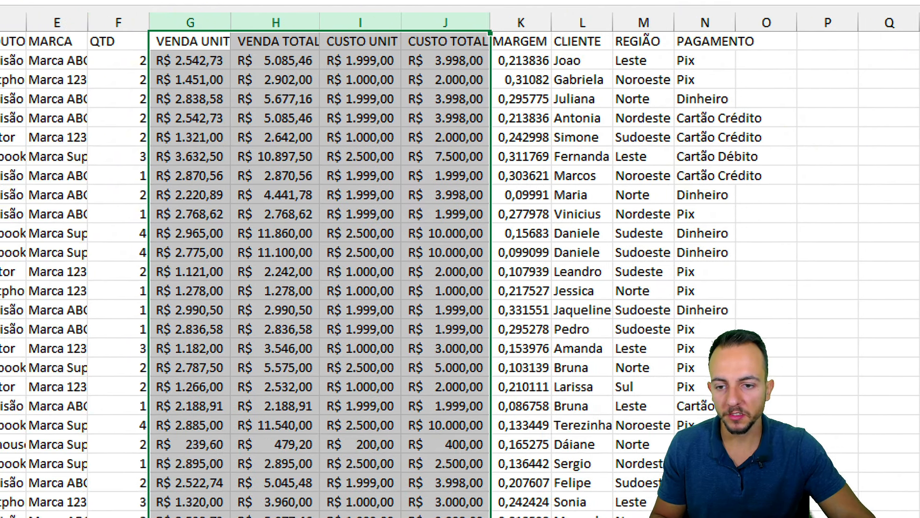
{"action": "mouse_move", "coordinate": [351, 128]}
{"action": "left_mouse_down"}
{"action": "mouse_move", "coordinate": [387, 218]}
{"action": "mouse_move", "coordinate": [363, 129]}
{"action": "left_mouse_up"}
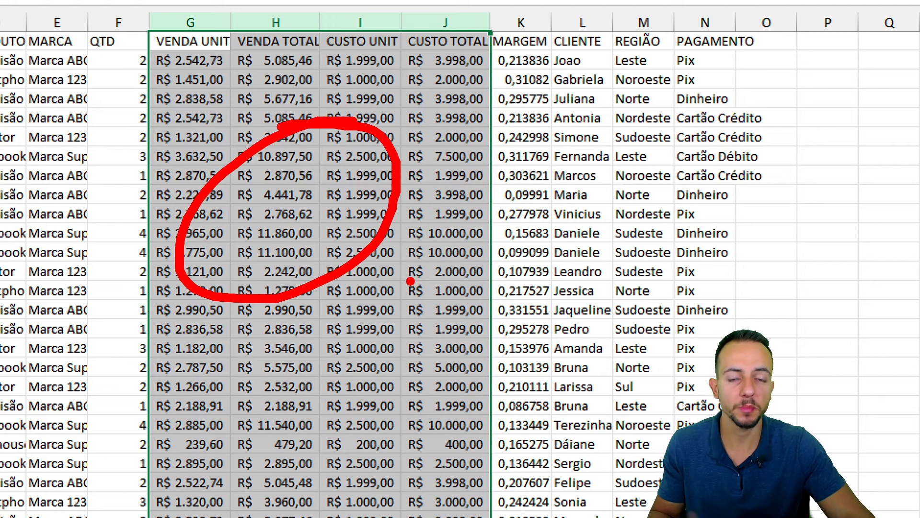
{"action": "key", "text": "Escape"}
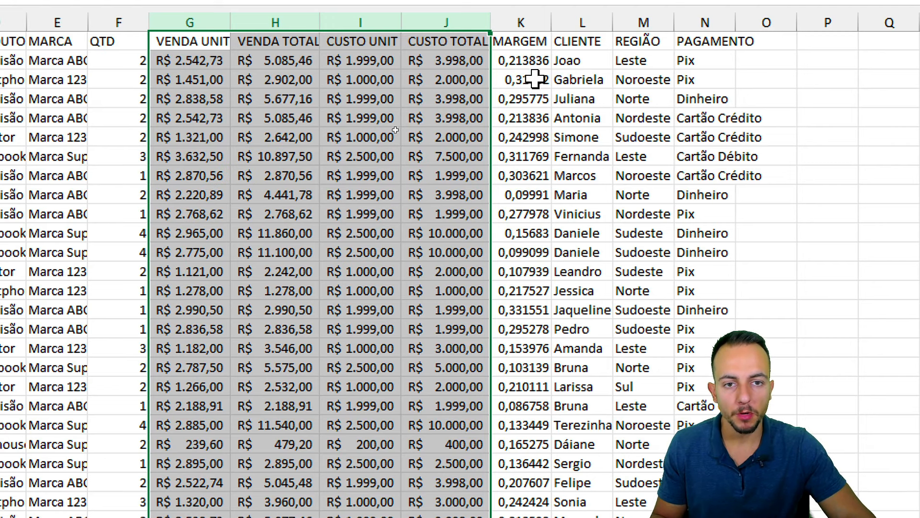
- Format the MARGEM column (K) as a percentage
{"action": "left_click", "coordinate": [525, 20]}
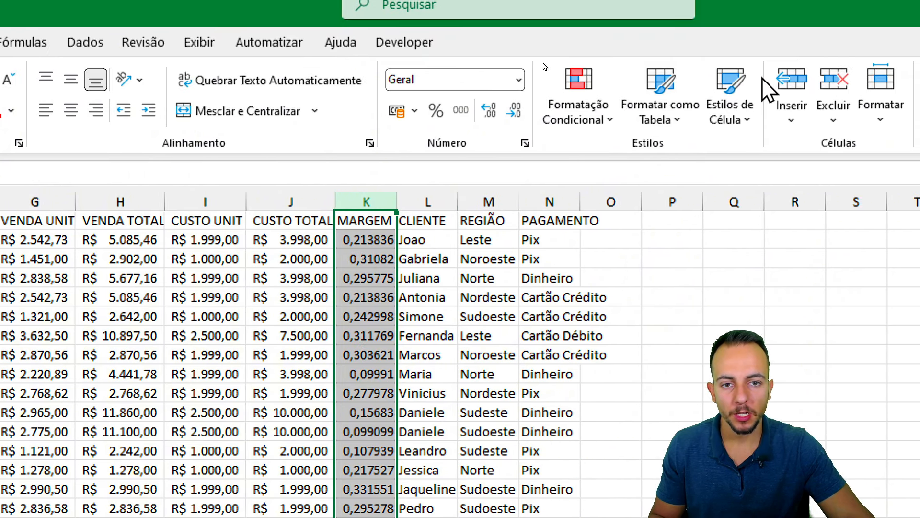
{"action": "key", "text": "ctrl+2"}
{"action": "mouse_move", "coordinate": [412, 85]}
{"action": "left_mouse_down"}
{"action": "mouse_move", "coordinate": [428, 119]}
{"action": "mouse_move", "coordinate": [455, 136]}
{"action": "mouse_move", "coordinate": [470, 192]}
{"action": "left_mouse_up"}
{"action": "key", "text": "Escape"}
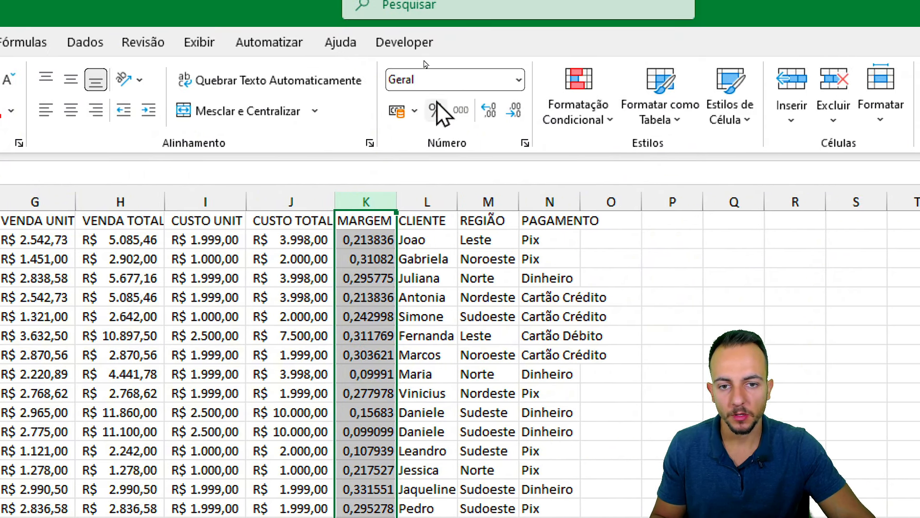
{"action": "left_click", "coordinate": [436, 111]}
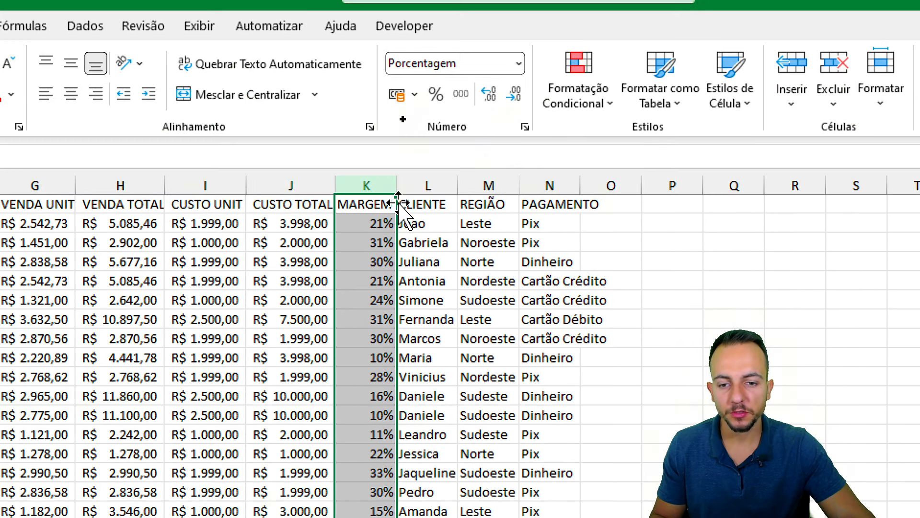
- Increase the MARGEM percentages to two decimal places
{"action": "left_click", "coordinate": [453, 212]}
{"action": "left_click_drag", "start_coordinate": [468, 70], "coordinate": [507, 119]}
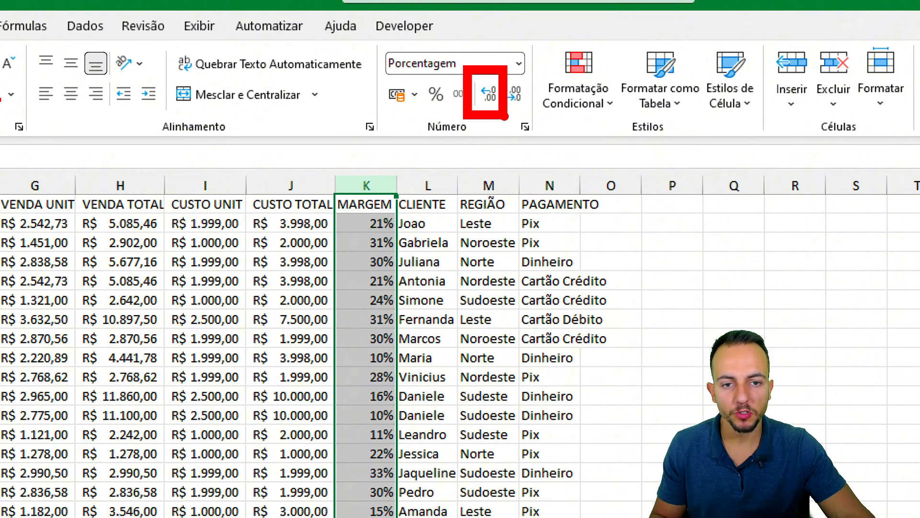
{"action": "left_click_drag", "start_coordinate": [520, 168], "coordinate": [498, 130]}
{"action": "mouse_move", "coordinate": [551, 154]}
{"action": "left_mouse_down"}
{"action": "mouse_move", "coordinate": [546, 202]}
{"action": "mouse_move", "coordinate": [587, 199]}
{"action": "left_mouse_up"}
{"action": "left_click", "coordinate": [536, 144]}
{"action": "key", "text": "Escape"}
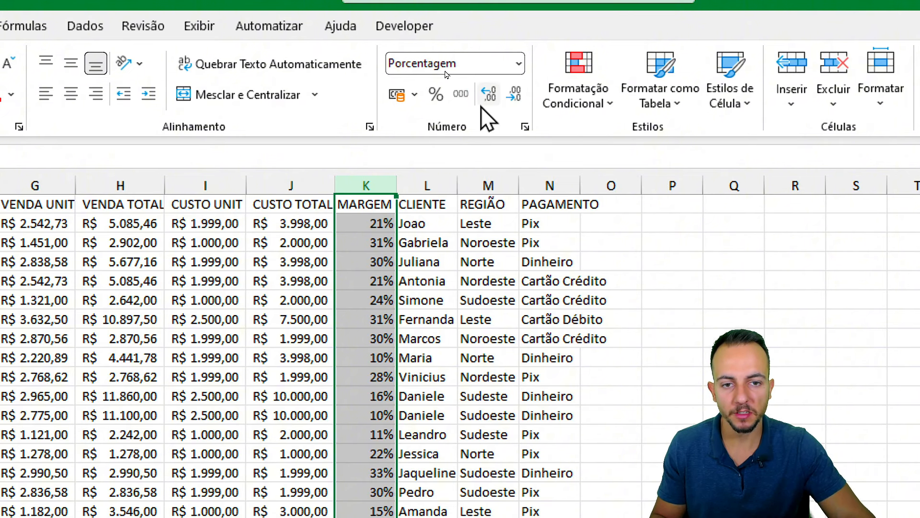
{"action": "left_click", "coordinate": [489, 93]}
{"action": "left_click", "coordinate": [489, 94]}
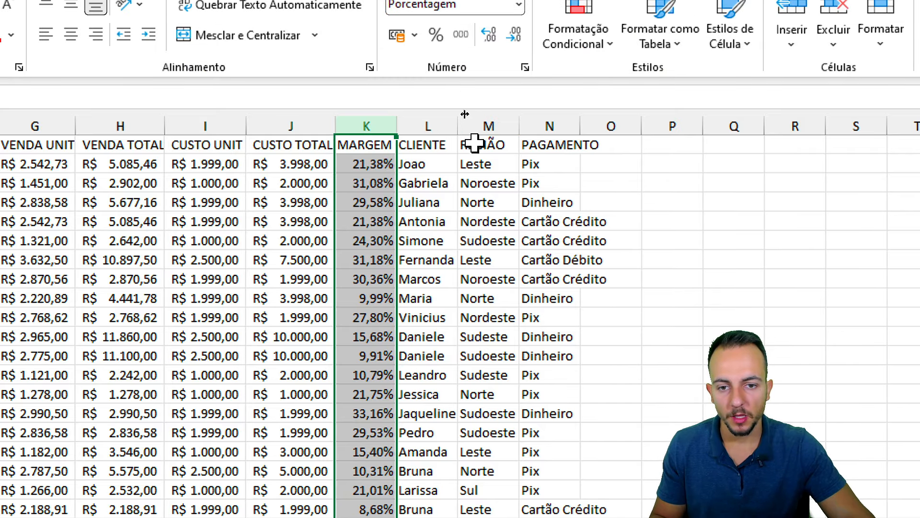
- Examine the formatted sales data, the cut-off entries in the MARCA column, and the PAGAMENTO entries in the last column
{"action": "left_click", "coordinate": [480, 183]}
{"action": "left_click", "coordinate": [9, 260]}
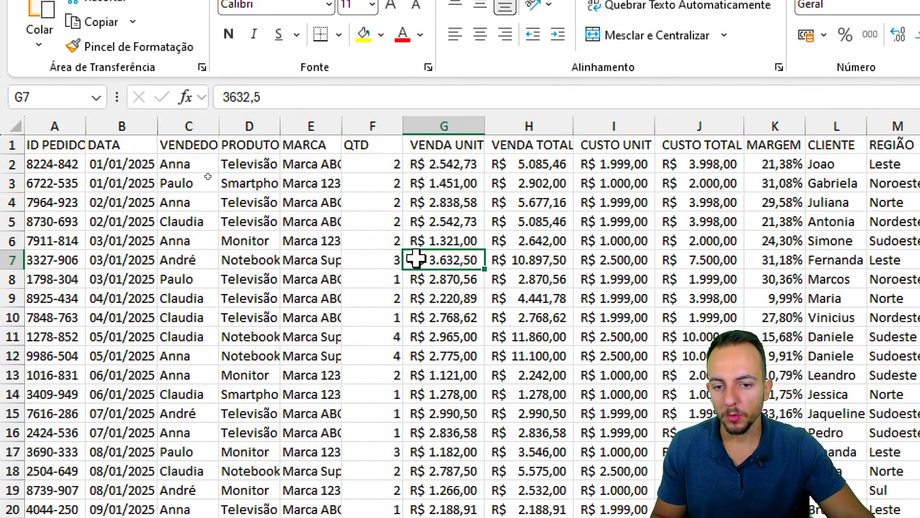
{"action": "left_click", "coordinate": [416, 355]}
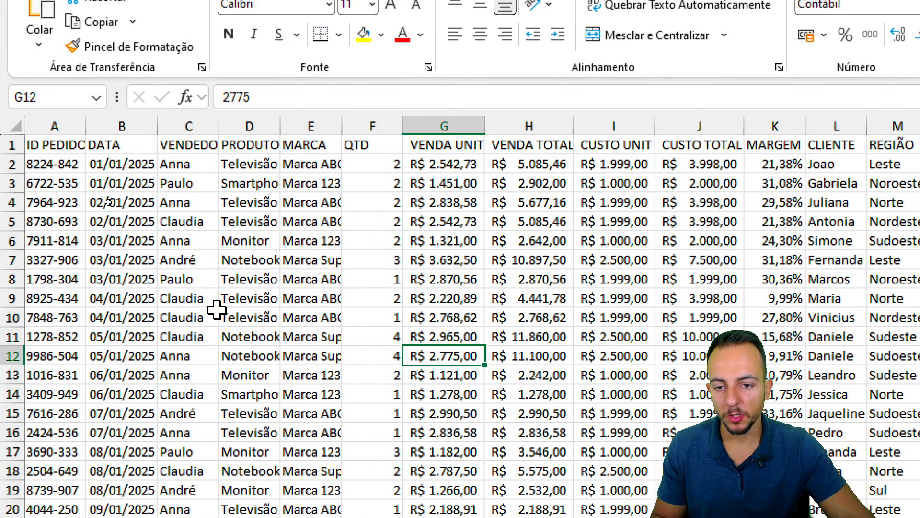
{"action": "left_click", "coordinate": [192, 298]}
{"action": "left_click", "coordinate": [314, 241]}
{"action": "left_click", "coordinate": [337, 336]}
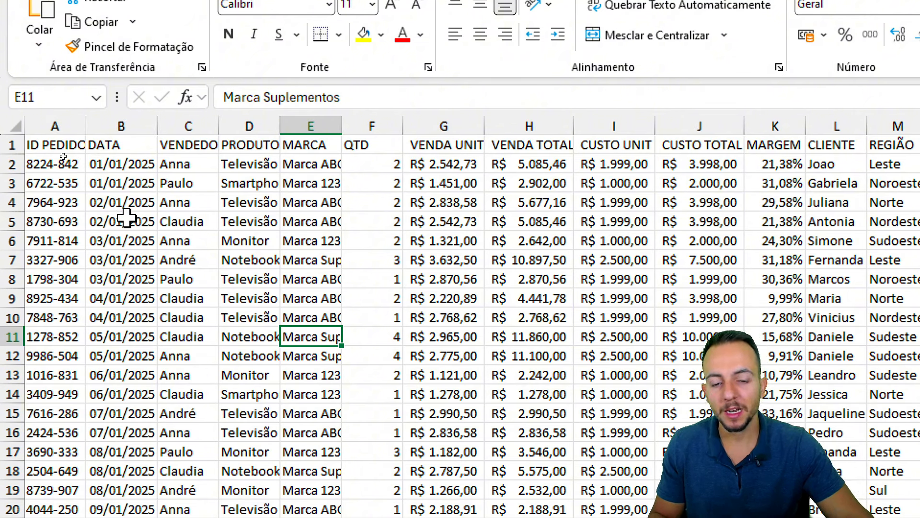
{"action": "mouse_move", "coordinate": [284, 271]}
{"action": "left_mouse_down"}
{"action": "mouse_move", "coordinate": [352, 271]}
{"action": "mouse_move", "coordinate": [376, 242]}
{"action": "left_mouse_up"}
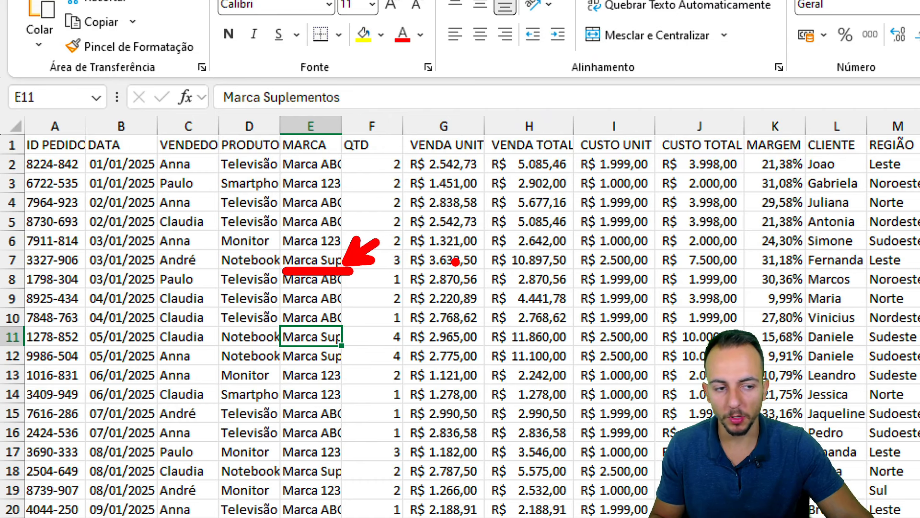
{"action": "key", "text": "Escape"}
{"action": "key", "text": "ctrl+2"}
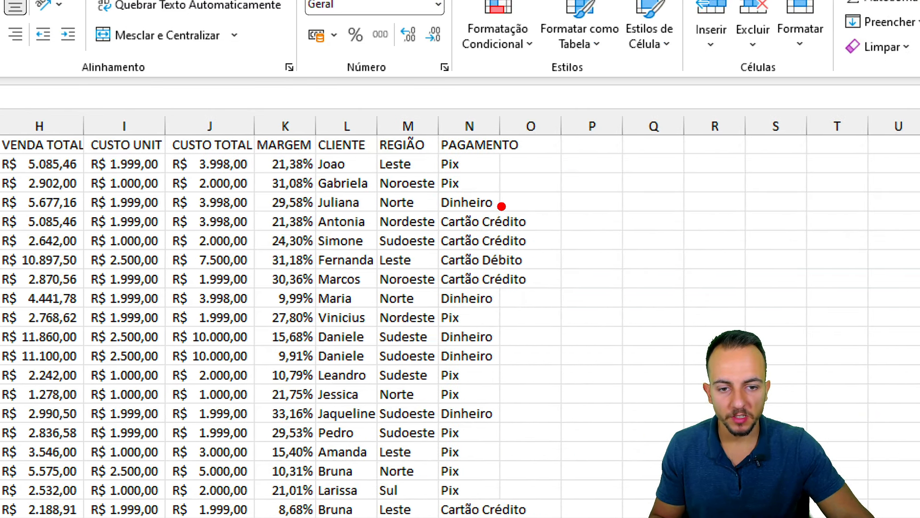
{"action": "left_click_drag", "start_coordinate": [501, 206], "coordinate": [502, 311]}
{"action": "left_click_drag", "start_coordinate": [571, 293], "coordinate": [503, 302]}
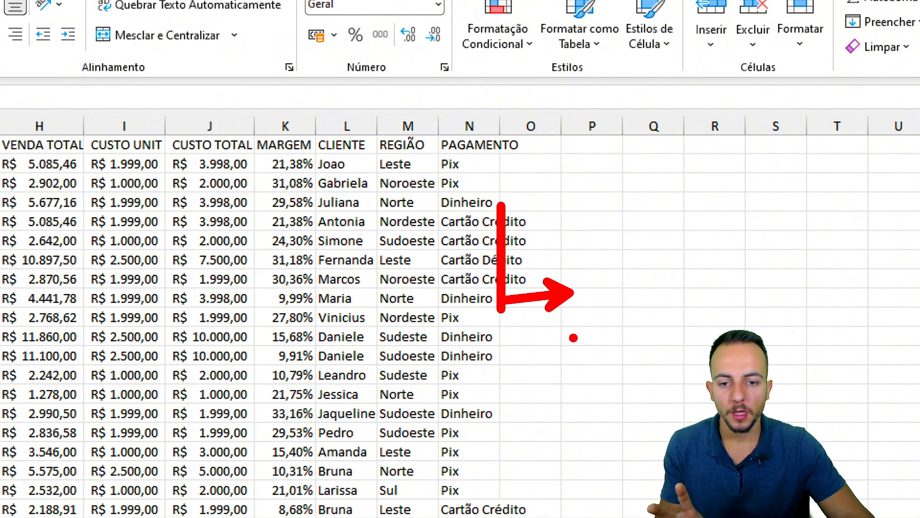
{"action": "key", "text": "Escape"}
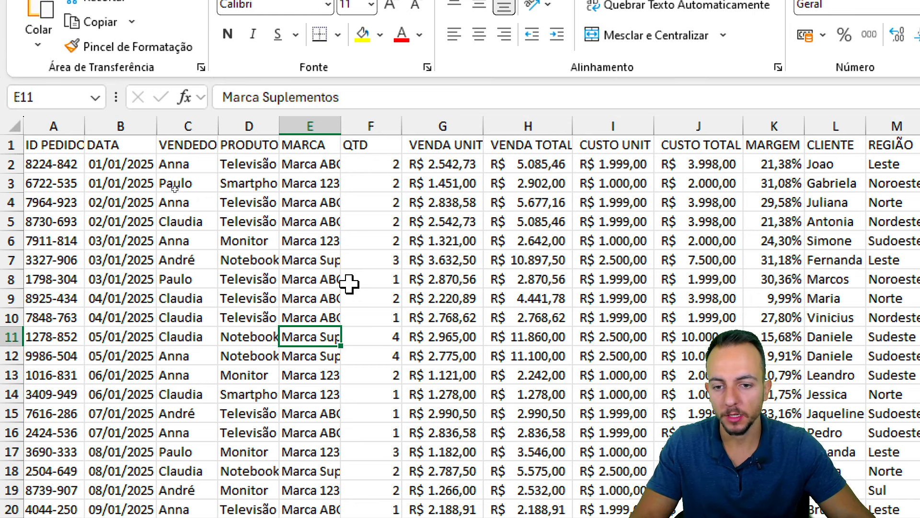
- Convert the data range $A$1:$N$1648 into a table, keeping the option that the table has headers
{"action": "left_click", "coordinate": [321, 244]}
{"action": "left_click", "coordinate": [417, 336]}
{"action": "left_click", "coordinate": [269, 299]}
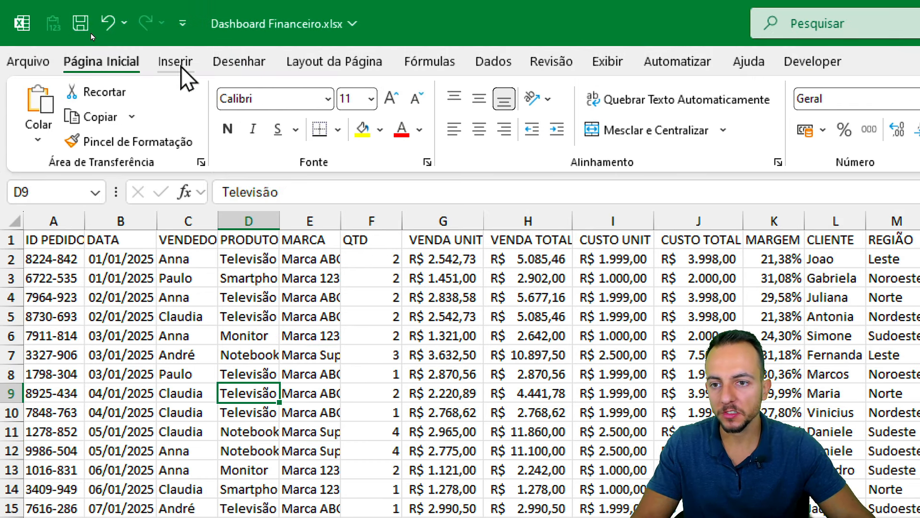
{"action": "left_click", "coordinate": [175, 30]}
{"action": "left_click", "coordinate": [202, 72]}
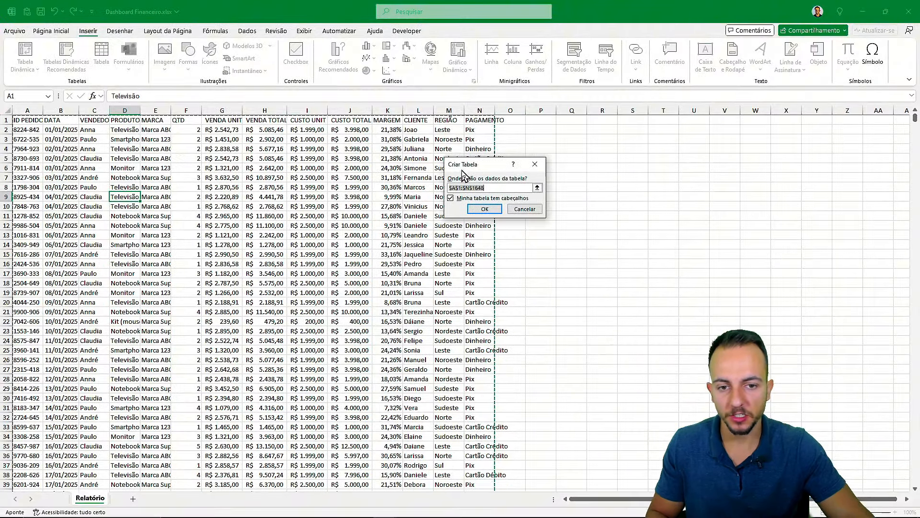
{"action": "left_click_drag", "start_coordinate": [456, 169], "coordinate": [88, 139]}
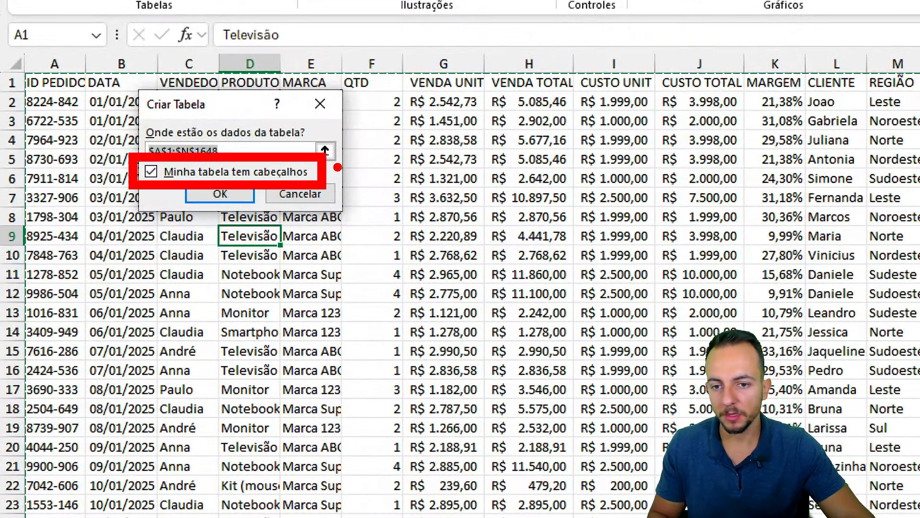
{"action": "left_click_drag", "start_coordinate": [338, 167], "coordinate": [417, 141]}
{"action": "left_click_drag", "start_coordinate": [262, 178], "coordinate": [191, 178]}
{"action": "key", "text": "Escape"}
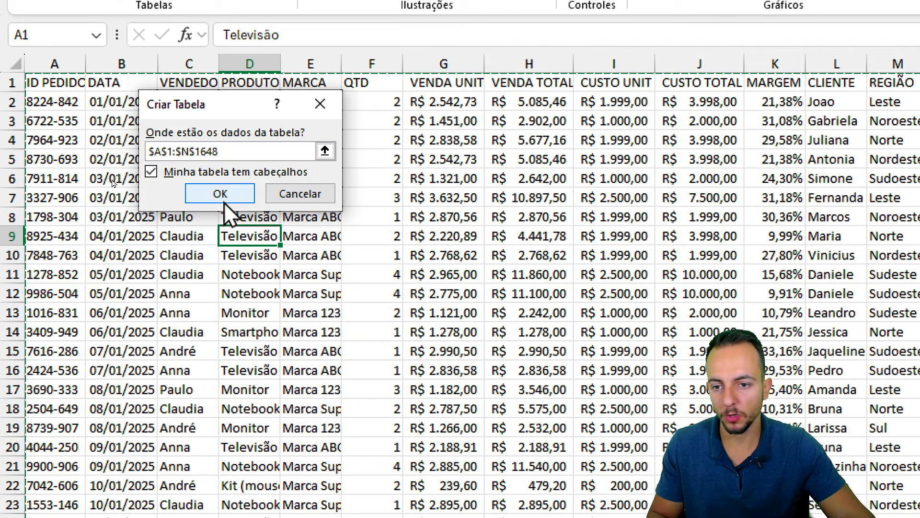
{"action": "left_click", "coordinate": [224, 201]}
{"action": "left_click", "coordinate": [249, 331]}
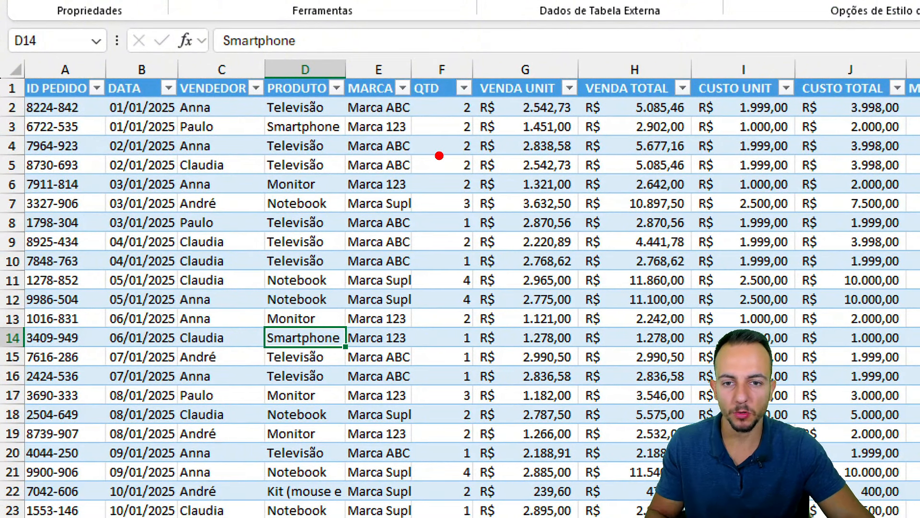
- AutoFit the widths of columns A to N, from ID PEDIDO through PAGAMENTO, to their contents
{"action": "left_click_drag", "start_coordinate": [345, 101], "coordinate": [346, 205]}
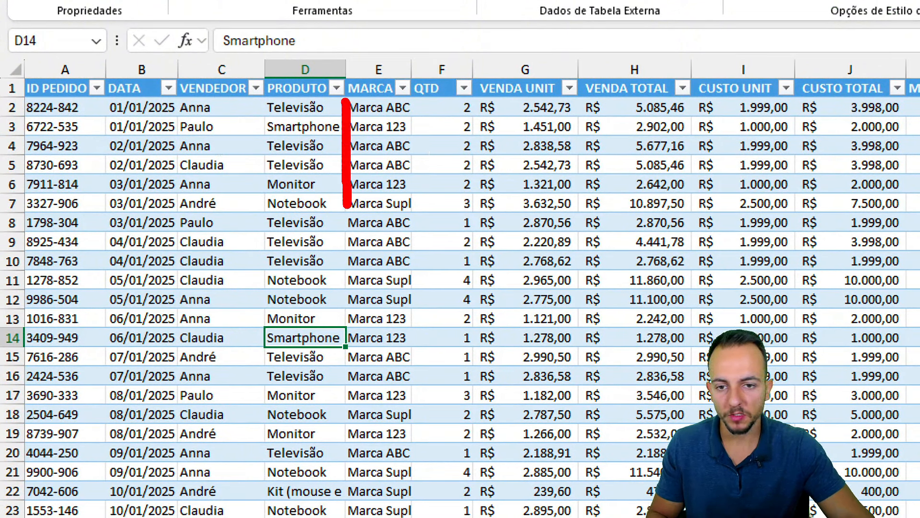
{"action": "left_click_drag", "start_coordinate": [417, 146], "coordinate": [413, 250]}
{"action": "key", "text": "Escape"}
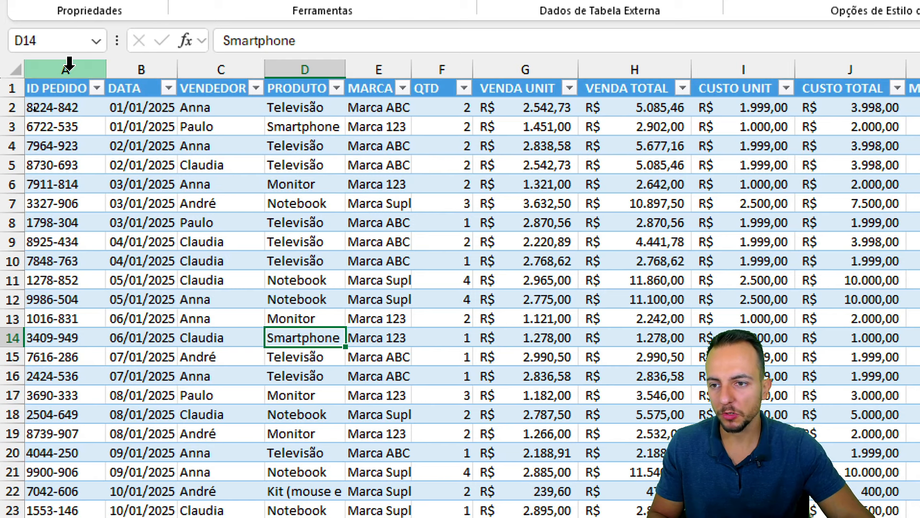
{"action": "left_click_drag", "start_coordinate": [69, 63], "coordinate": [919, 66]}
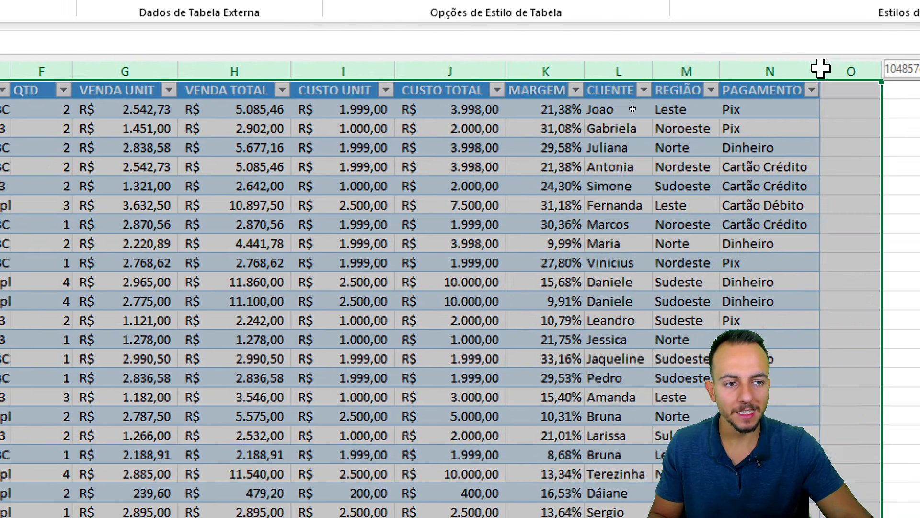
{"action": "left_click_drag", "start_coordinate": [820, 69], "coordinate": [827, 86]}
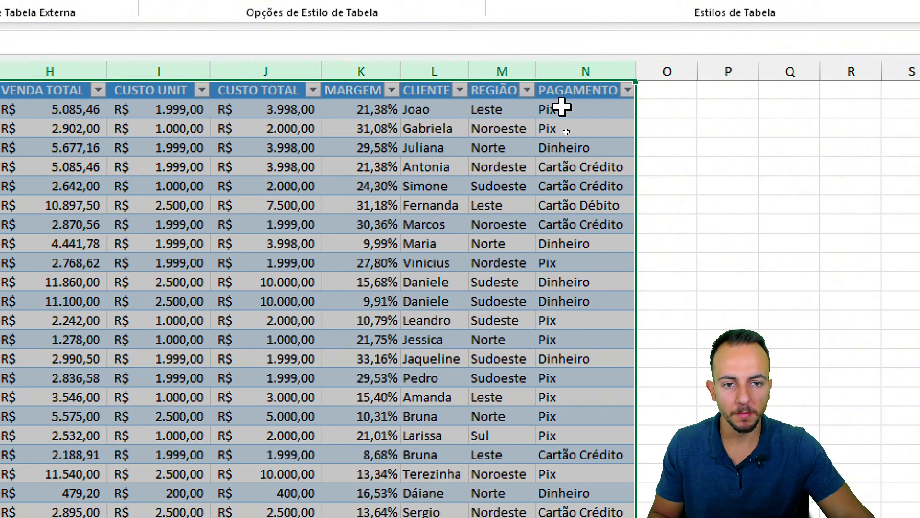
{"action": "key", "text": "ctrl+2"}
{"action": "left_click_drag", "start_coordinate": [516, 36], "coordinate": [554, 113]}
{"action": "mouse_move", "coordinate": [588, 38]}
{"action": "left_mouse_down"}
{"action": "mouse_move", "coordinate": [631, 83]}
{"action": "mouse_move", "coordinate": [693, 29]}
{"action": "left_mouse_up"}
{"action": "left_click_drag", "start_coordinate": [660, 35], "coordinate": [700, 88]}
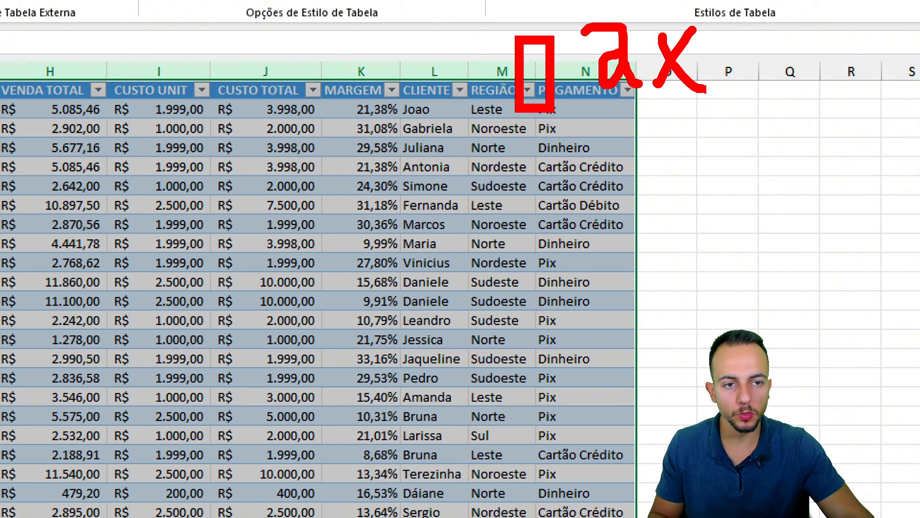
{"action": "key", "text": "Escape"}
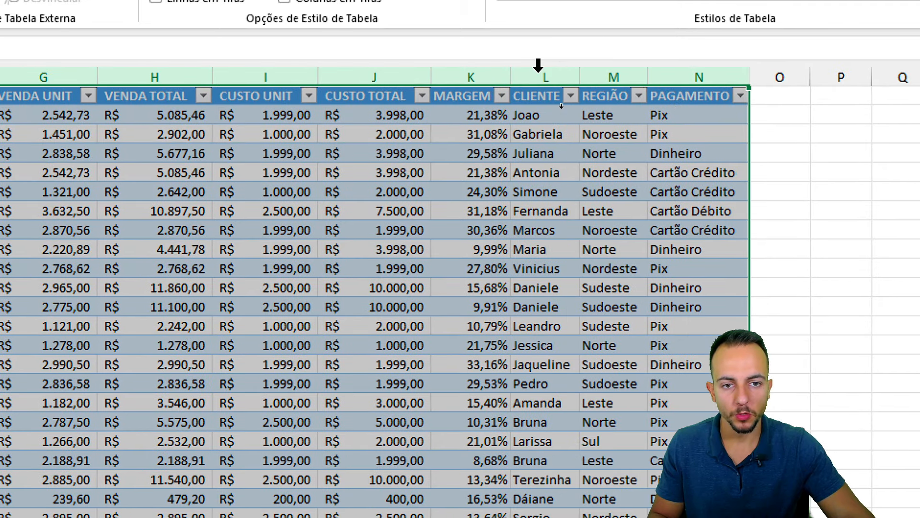
{"action": "left_click", "coordinate": [429, 170]}
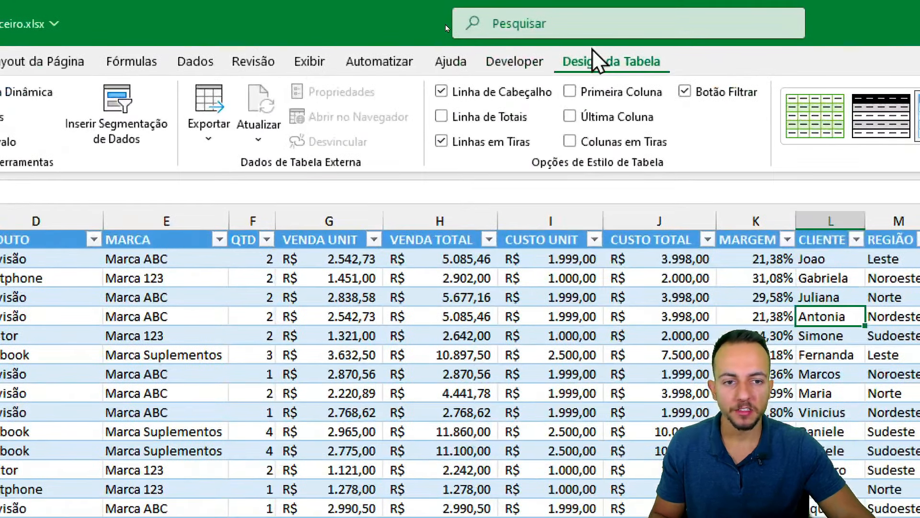
- Examine the Atualizar (refresh) command among the table design options
{"action": "left_click", "coordinate": [598, 57]}
{"action": "left_click_drag", "start_coordinate": [702, 36], "coordinate": [628, 36]}
{"action": "key", "text": "e"}
{"action": "left_click_drag", "start_coordinate": [221, 66], "coordinate": [329, 213]}
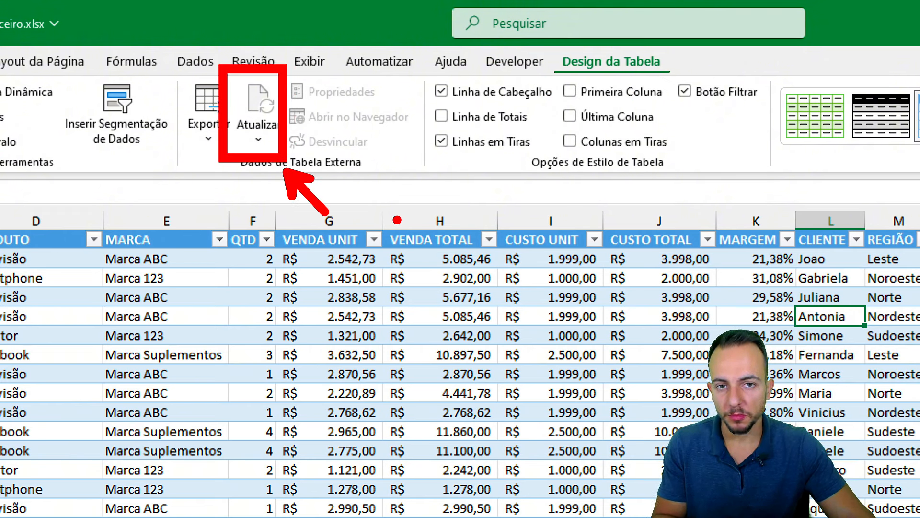
{"action": "mouse_move", "coordinate": [253, 59]}
{"action": "left_mouse_down"}
{"action": "mouse_move", "coordinate": [293, 72]}
{"action": "mouse_move", "coordinate": [201, 76]}
{"action": "left_mouse_up"}
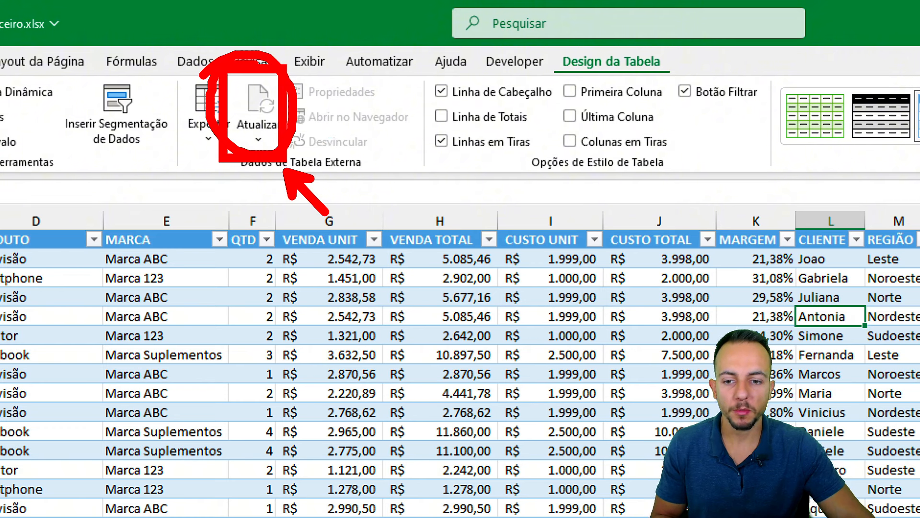
{"action": "mouse_move", "coordinate": [288, 57]}
{"action": "left_mouse_down"}
{"action": "mouse_move", "coordinate": [209, 96]}
{"action": "mouse_move", "coordinate": [299, 120]}
{"action": "mouse_move", "coordinate": [300, 72]}
{"action": "left_mouse_up"}
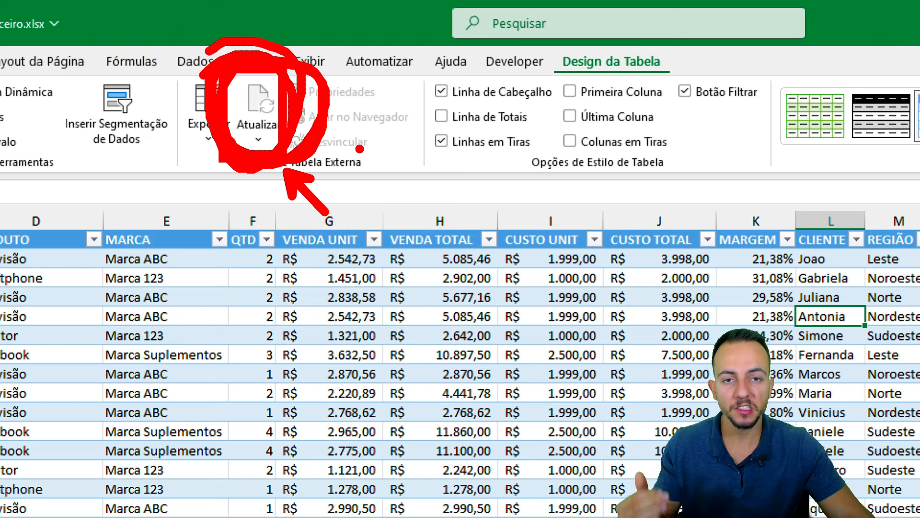
{"action": "key", "text": "Escape"}
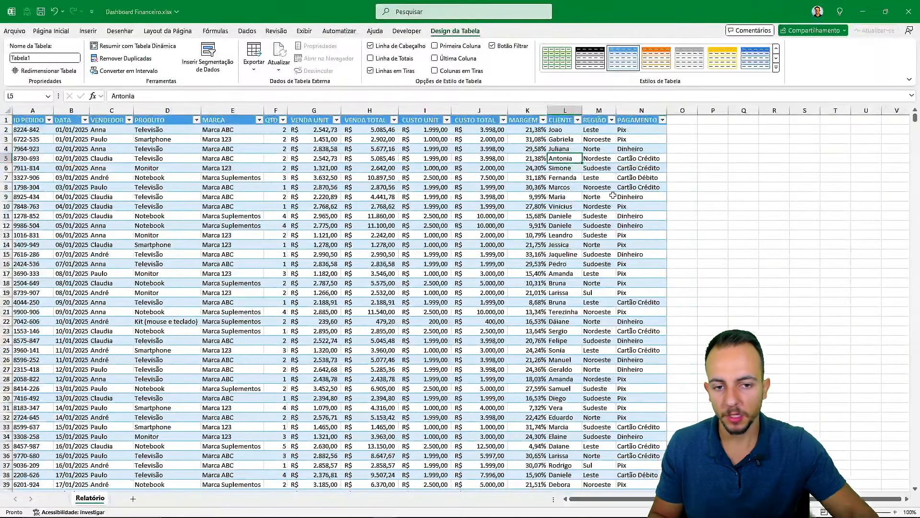
- Go to the last ID PEDIDO record and select the empty rows 1649 to 1656 below the table
{"action": "key", "text": "ctrl+Down"}
{"action": "key", "text": "ctrl+Left"}
{"action": "scroll", "coordinate": [202, 199], "scroll_direction": "down", "scroll_amount": 6}
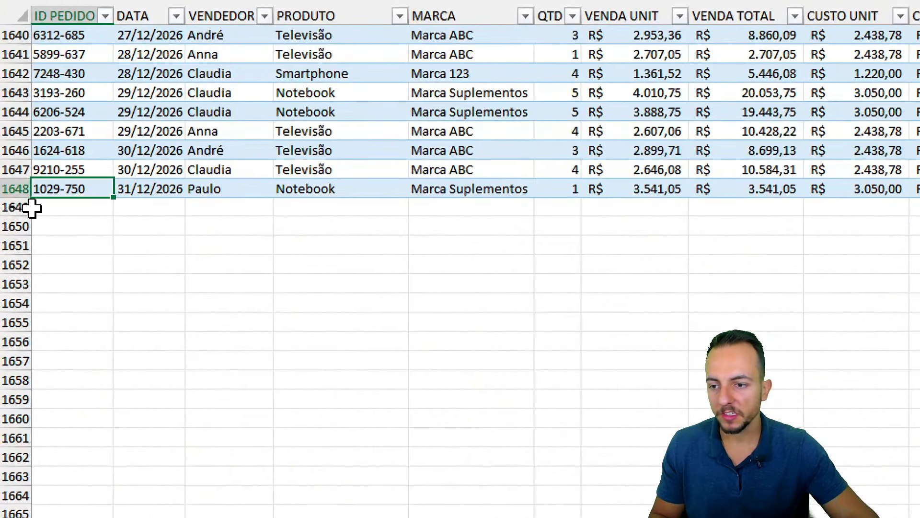
{"action": "left_click_drag", "start_coordinate": [12, 206], "coordinate": [12, 305]}
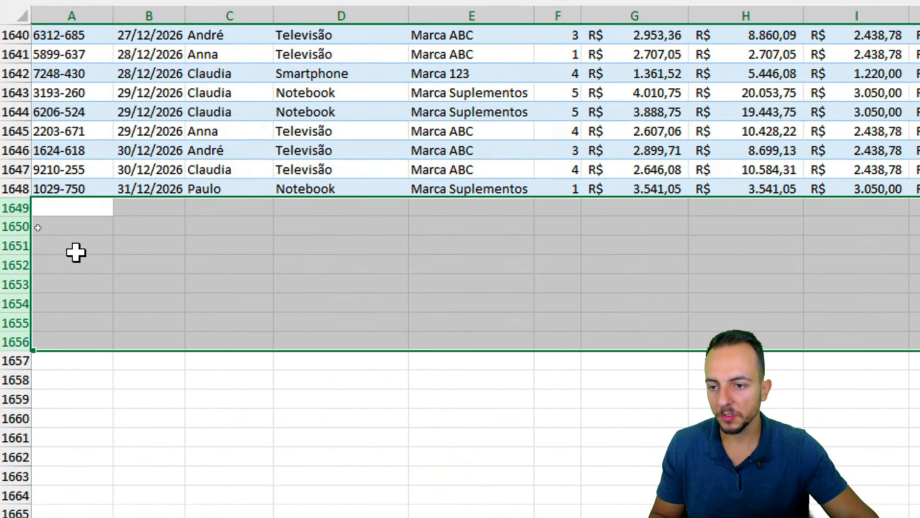
- Enter four placeholder order IDs in cells A1649 to A1652, directly below the last table record
{"action": "left_click", "coordinate": [57, 207]}
{"action": "type", "text": "123-123"}
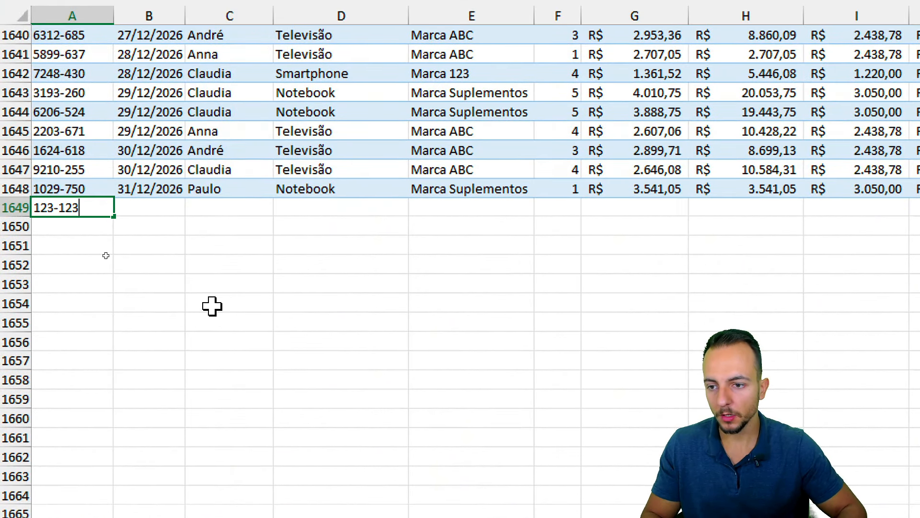
{"action": "key", "text": "Return"}
{"action": "type", "text": "123-123"}
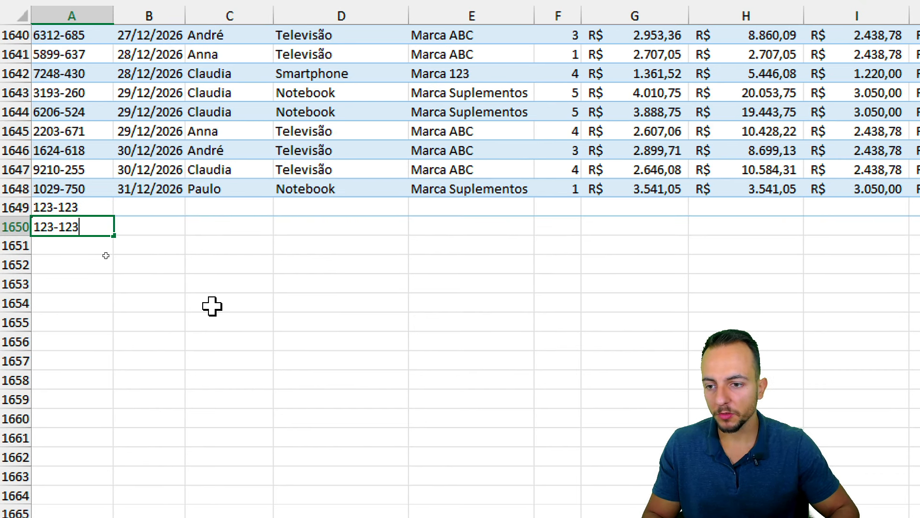
{"action": "key", "text": "Return"}
{"action": "type", "text": "123-123-"}
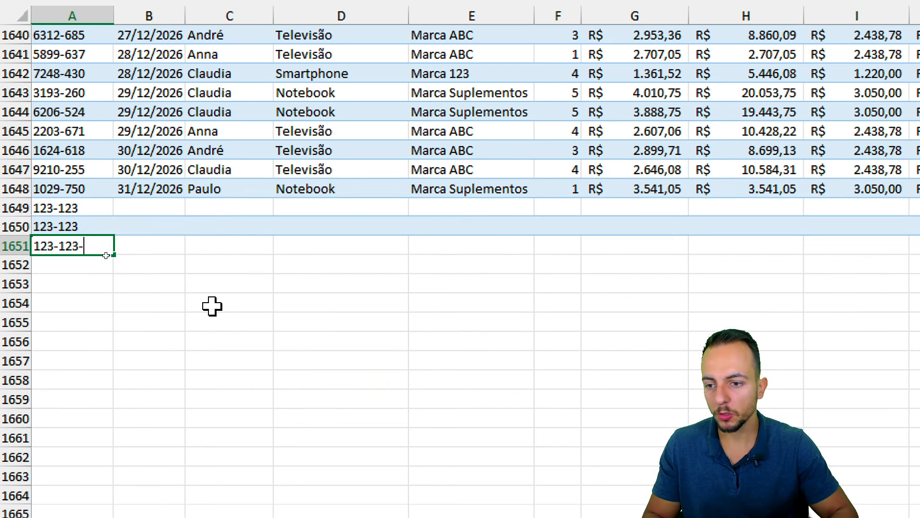
{"action": "key", "text": "Return"}
{"action": "type", "text": "123123"}
{"action": "key", "text": "Return"}
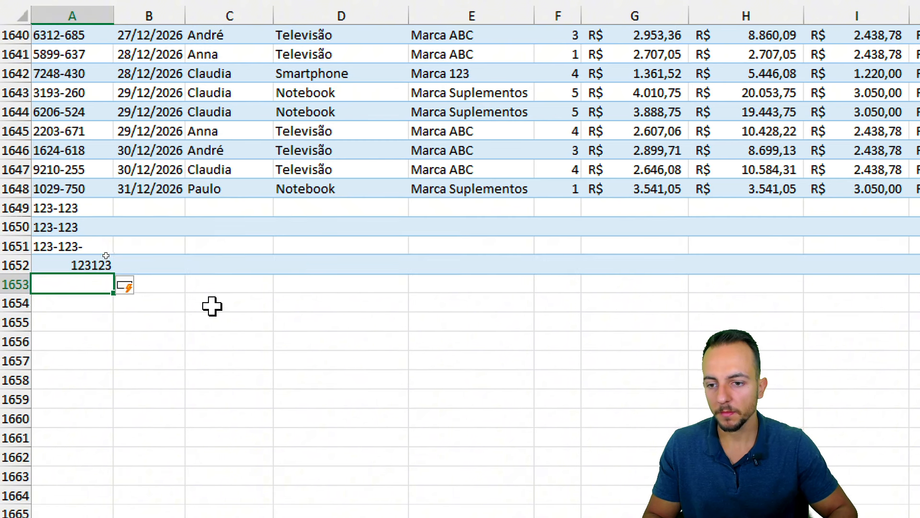
{"action": "key", "text": "ctrl+2"}
{"action": "mouse_move", "coordinate": [197, 249]}
{"action": "left_mouse_down"}
{"action": "mouse_move", "coordinate": [218, 266]}
{"action": "mouse_move", "coordinate": [191, 246]}
{"action": "mouse_move", "coordinate": [206, 225]}
{"action": "mouse_move", "coordinate": [127, 216]}
{"action": "mouse_move", "coordinate": [177, 177]}
{"action": "mouse_move", "coordinate": [192, 189]}
{"action": "left_mouse_up"}
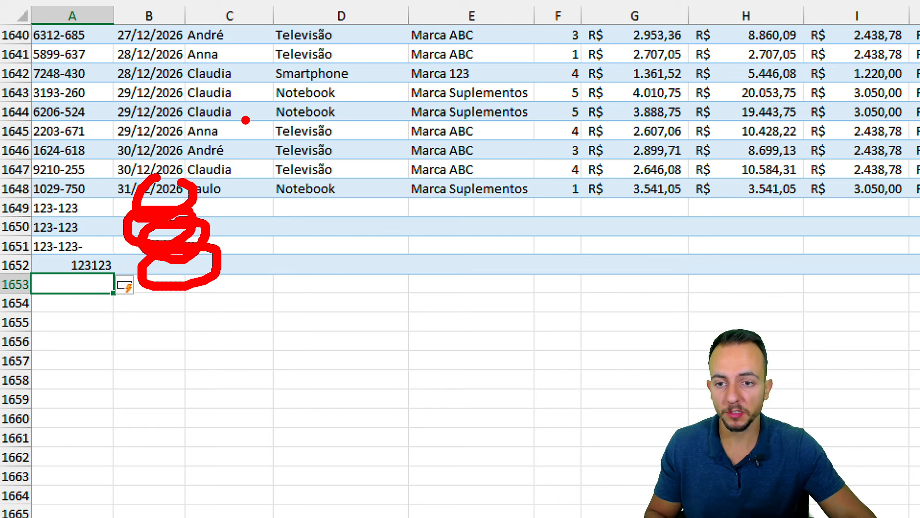
{"action": "left_click_drag", "start_coordinate": [247, 268], "coordinate": [247, 117]}
{"action": "left_click_drag", "start_coordinate": [322, 307], "coordinate": [303, 150]}
{"action": "key", "text": "Escape"}
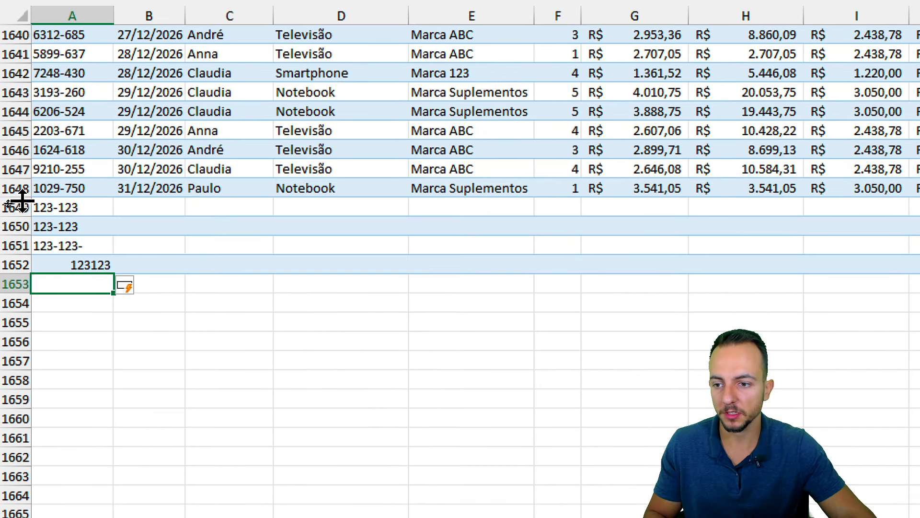
- Delete rows 1649 to 1652 containing the placeholder order IDs and return to cell A1
{"action": "left_click_drag", "start_coordinate": [13, 207], "coordinate": [10, 263]}
{"action": "right_click", "coordinate": [11, 264]}
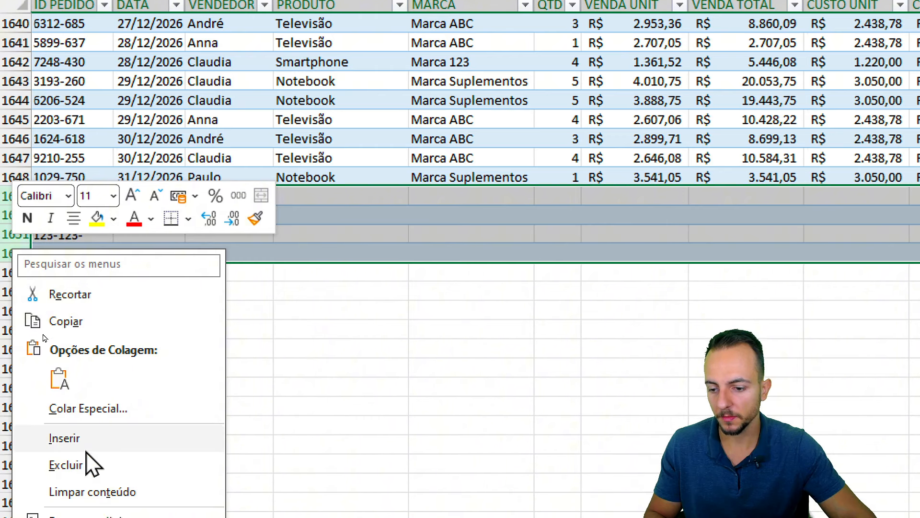
{"action": "left_click", "coordinate": [89, 471]}
{"action": "left_click", "coordinate": [130, 382]}
{"action": "left_click", "coordinate": [154, 134]}
{"action": "key", "text": "ctrl+Home"}
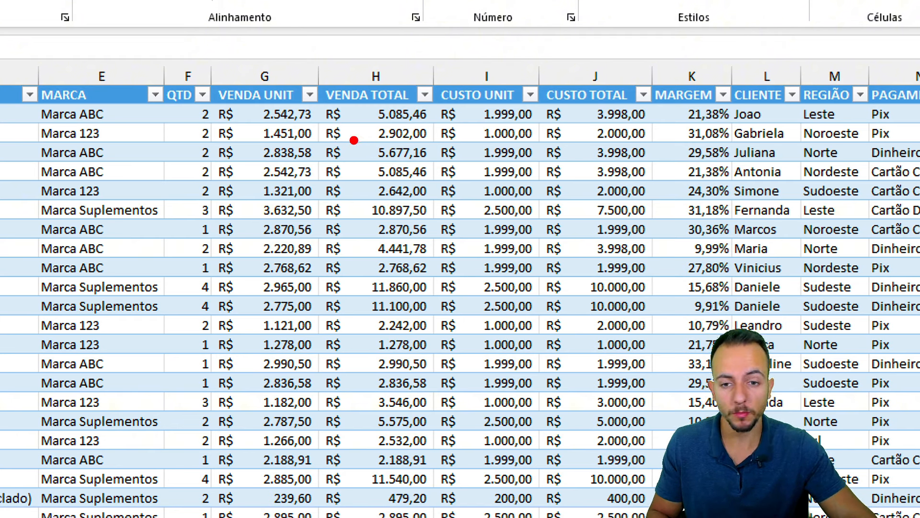
{"action": "mouse_move", "coordinate": [312, 57]}
{"action": "left_mouse_down"}
{"action": "mouse_move", "coordinate": [383, 201]}
{"action": "mouse_move", "coordinate": [433, 442]}
{"action": "mouse_move", "coordinate": [438, 512]}
{"action": "left_mouse_up"}
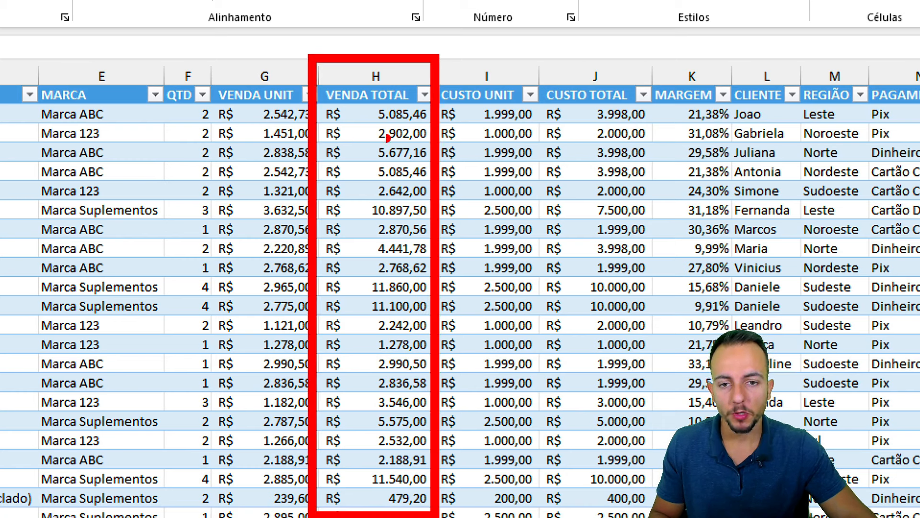
{"action": "mouse_move", "coordinate": [442, 69]}
{"action": "left_mouse_down"}
{"action": "mouse_move", "coordinate": [499, 44]}
{"action": "mouse_move", "coordinate": [552, 41]}
{"action": "left_mouse_up"}
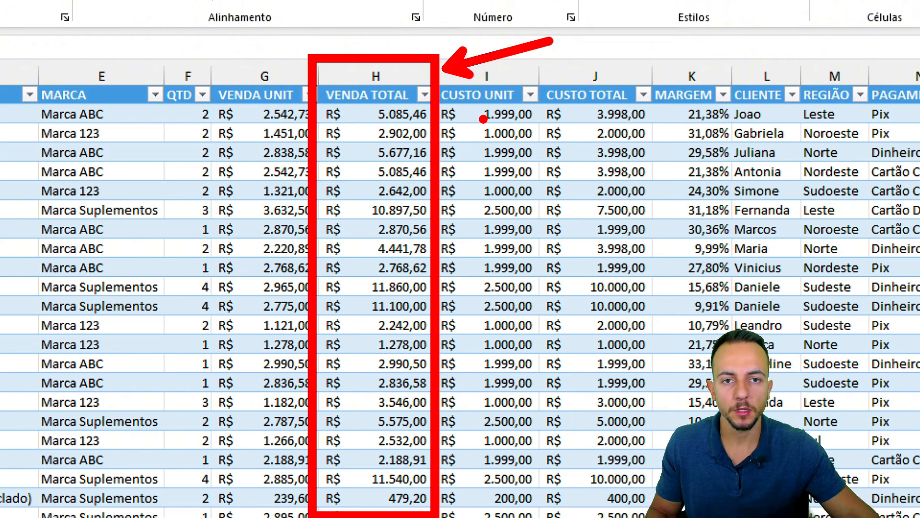
{"action": "key", "text": "ctrl+z"}
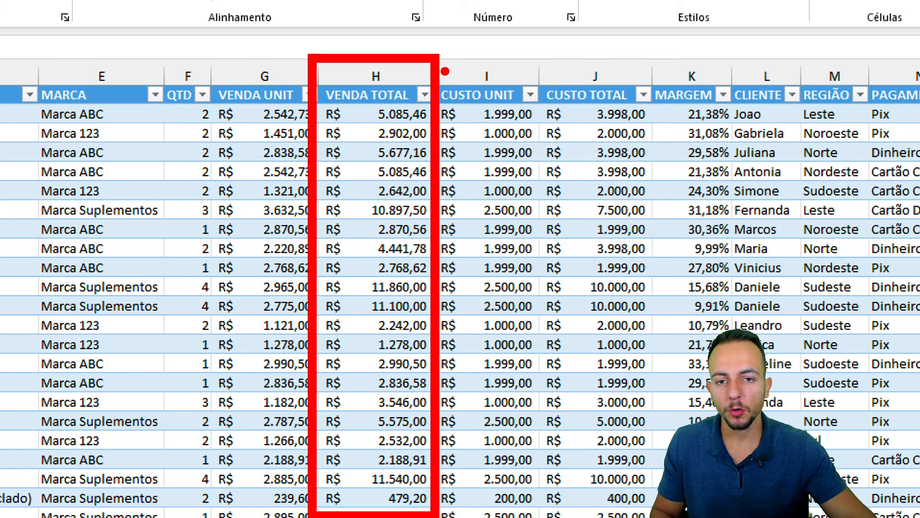
{"action": "mouse_move", "coordinate": [445, 71]}
{"action": "left_mouse_down"}
{"action": "mouse_move", "coordinate": [501, 47]}
{"action": "mouse_move", "coordinate": [560, 44]}
{"action": "left_mouse_up"}
{"action": "mouse_move", "coordinate": [31, 63]}
{"action": "left_mouse_down"}
{"action": "mouse_move", "coordinate": [135, 515]}
{"action": "mouse_move", "coordinate": [160, 515]}
{"action": "left_mouse_up"}
{"action": "left_click_drag", "start_coordinate": [178, 79], "coordinate": [223, 43]}
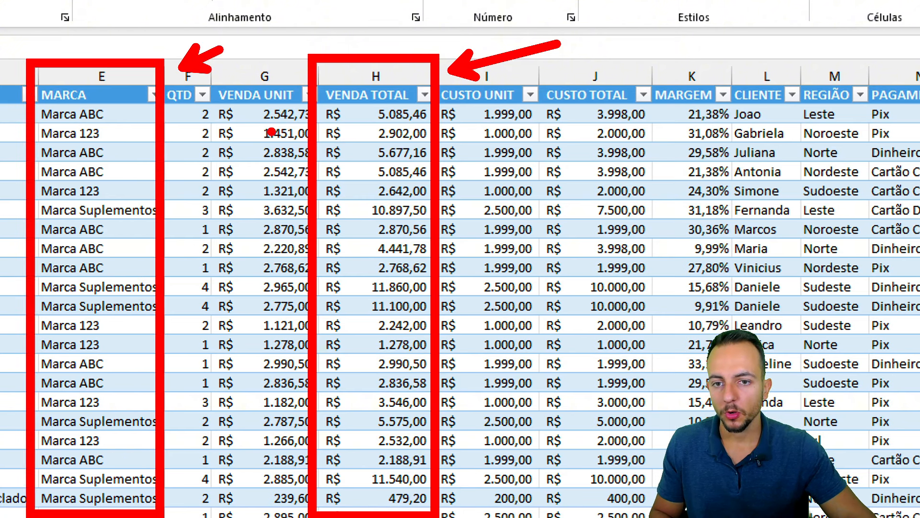
{"action": "key", "text": "ctrl+z"}
{"action": "key", "text": "ctrl+z"}
{"action": "key", "text": "ctrl+z"}
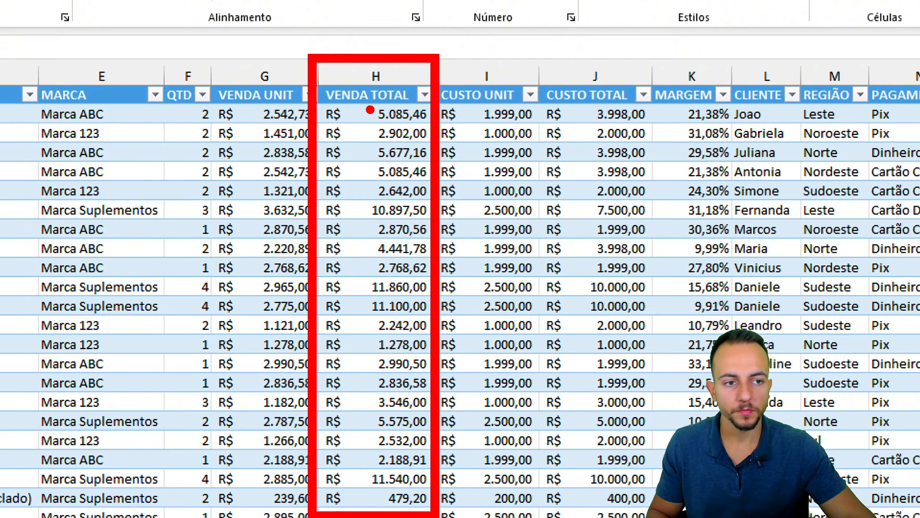
{"action": "mouse_move", "coordinate": [29, 55]}
{"action": "left_mouse_down"}
{"action": "mouse_move", "coordinate": [161, 434]}
{"action": "mouse_move", "coordinate": [167, 515]}
{"action": "left_mouse_up"}
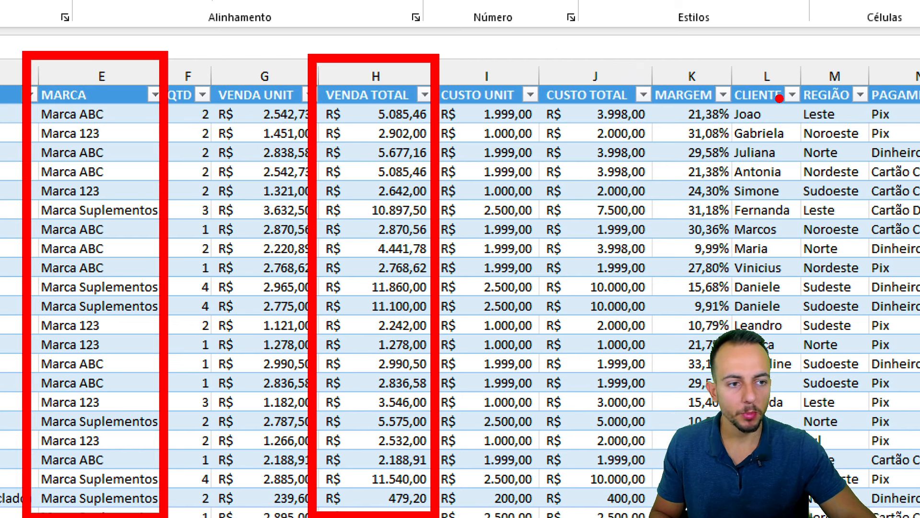
{"action": "left_click_drag", "start_coordinate": [796, 57], "coordinate": [868, 516]}
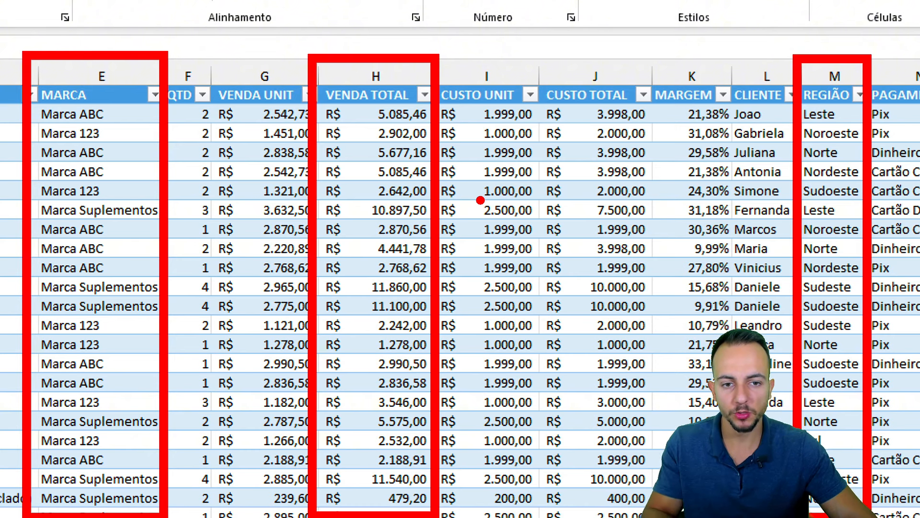
{"action": "key", "text": "e"}
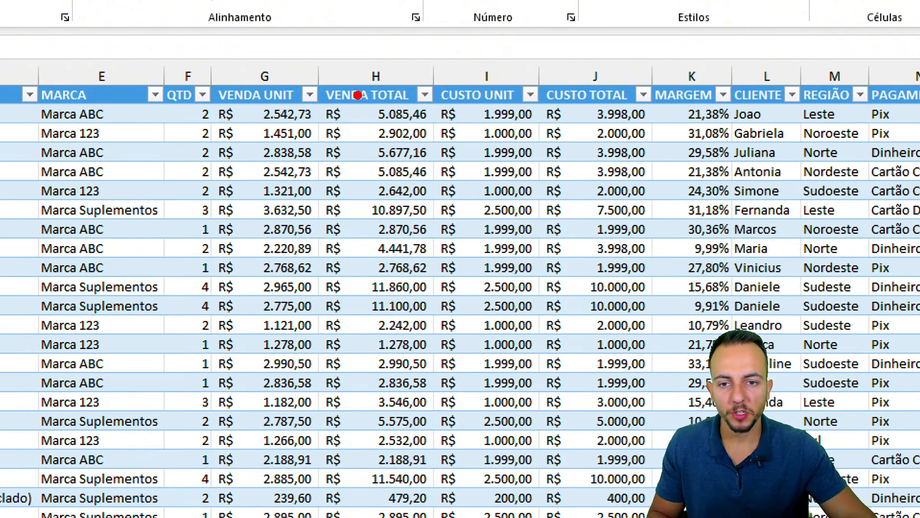
{"action": "mouse_move", "coordinate": [311, 56]}
{"action": "left_mouse_down"}
{"action": "mouse_move", "coordinate": [433, 437]}
{"action": "mouse_move", "coordinate": [435, 516]}
{"action": "left_mouse_up"}
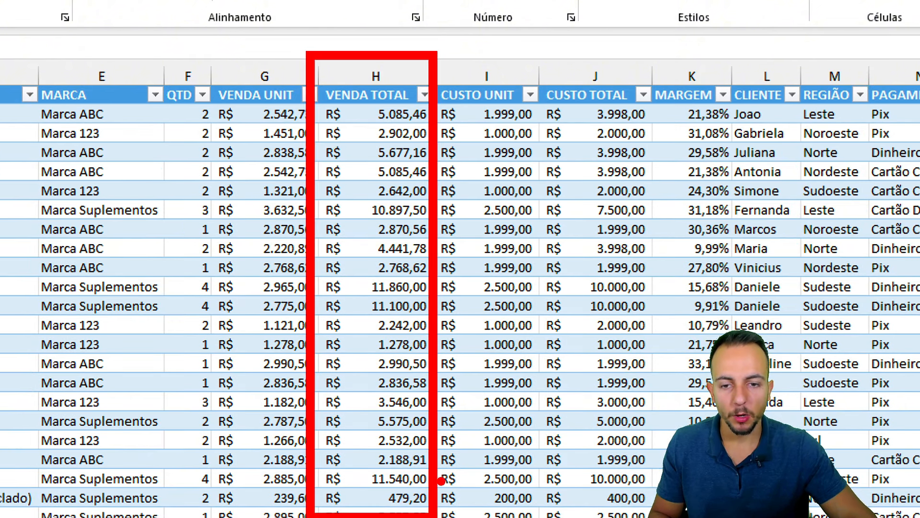
{"action": "mouse_move", "coordinate": [536, 48]}
{"action": "left_mouse_down"}
{"action": "mouse_move", "coordinate": [657, 426]}
{"action": "mouse_move", "coordinate": [657, 516]}
{"action": "left_mouse_up"}
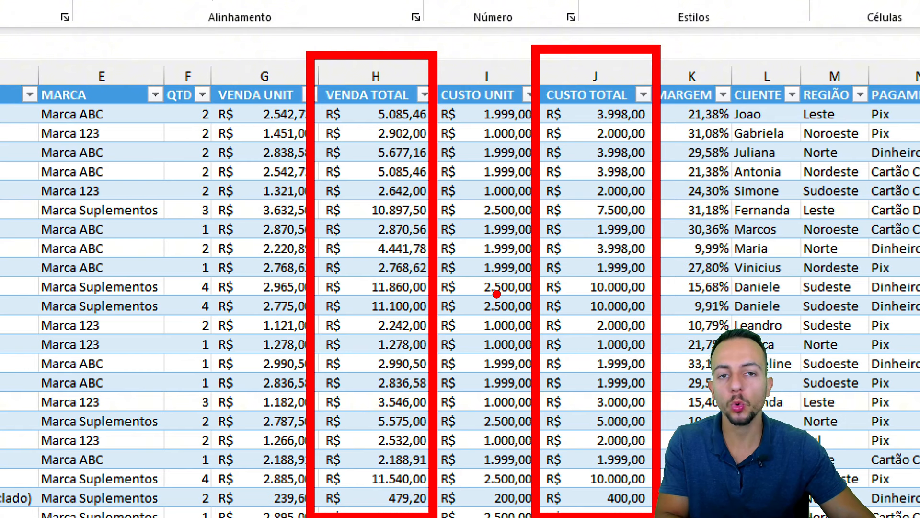
{"action": "left_click_drag", "start_coordinate": [447, 72], "coordinate": [480, 46]}
{"action": "left_click_drag", "start_coordinate": [665, 76], "coordinate": [702, 53]}
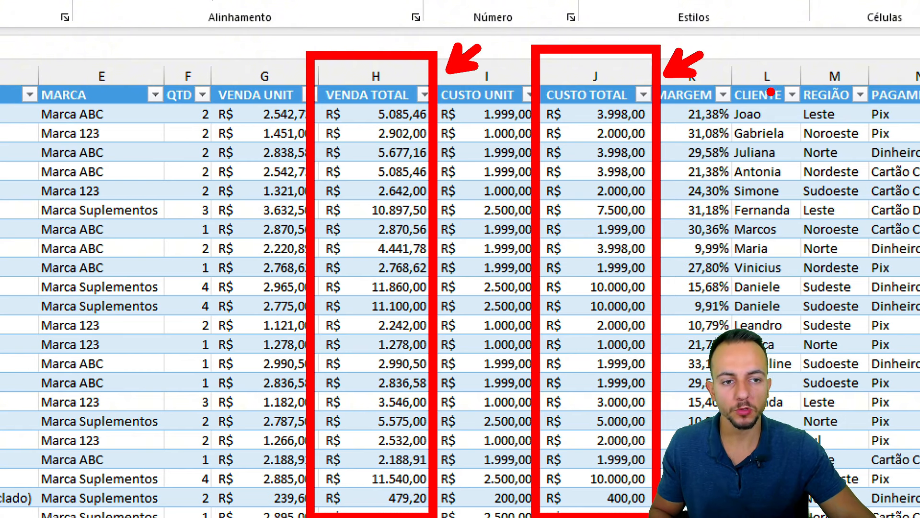
{"action": "key", "text": "Escape"}
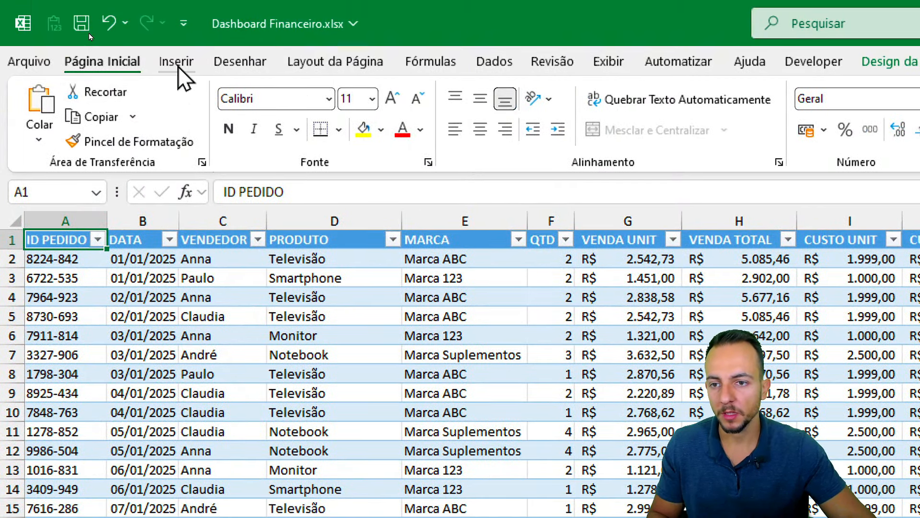
- Create a PivotTable from the sales table Tabela1 on a new worksheet
{"action": "left_click", "coordinate": [179, 66]}
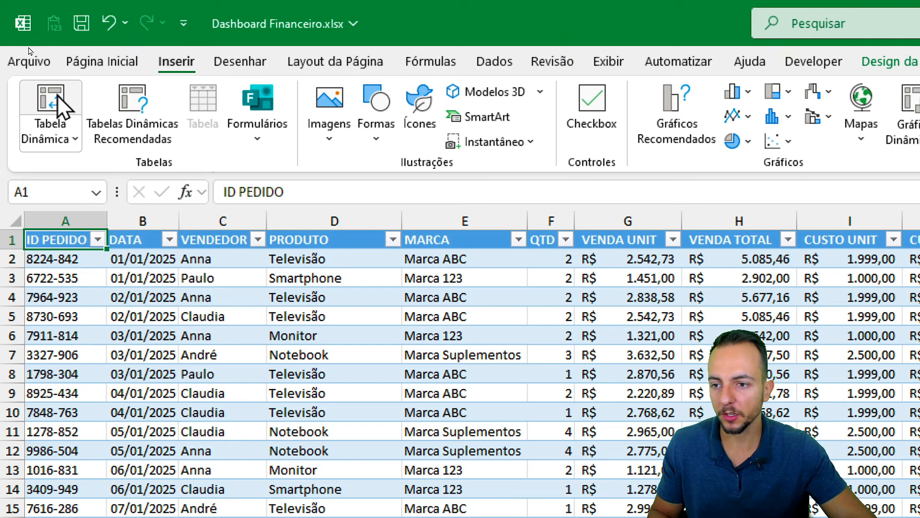
{"action": "left_click", "coordinate": [61, 102]}
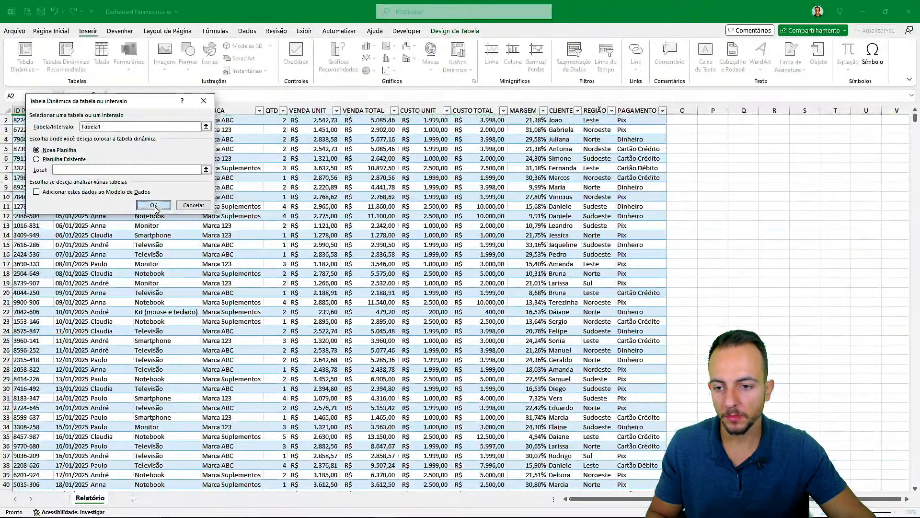
{"action": "left_click", "coordinate": [308, 370]}
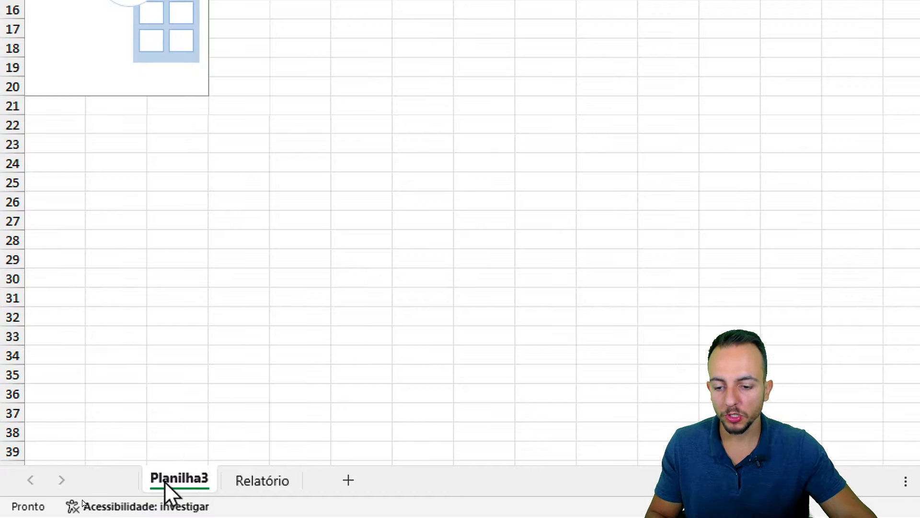
- Place the new PivotTable sheet after Relatório and rename it "Tabela Dinamica"
{"action": "left_click_drag", "start_coordinate": [168, 482], "coordinate": [329, 482]}
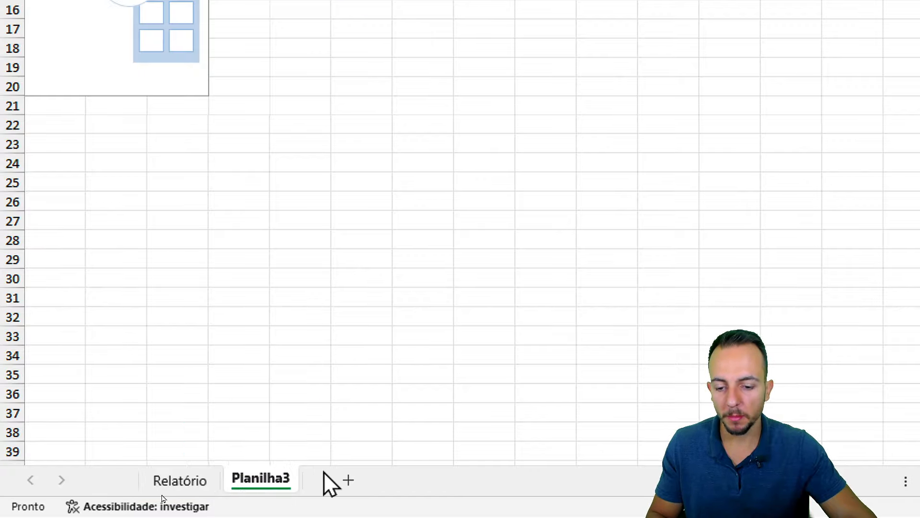
{"action": "right_click", "coordinate": [266, 484]}
{"action": "left_click", "coordinate": [371, 236]}
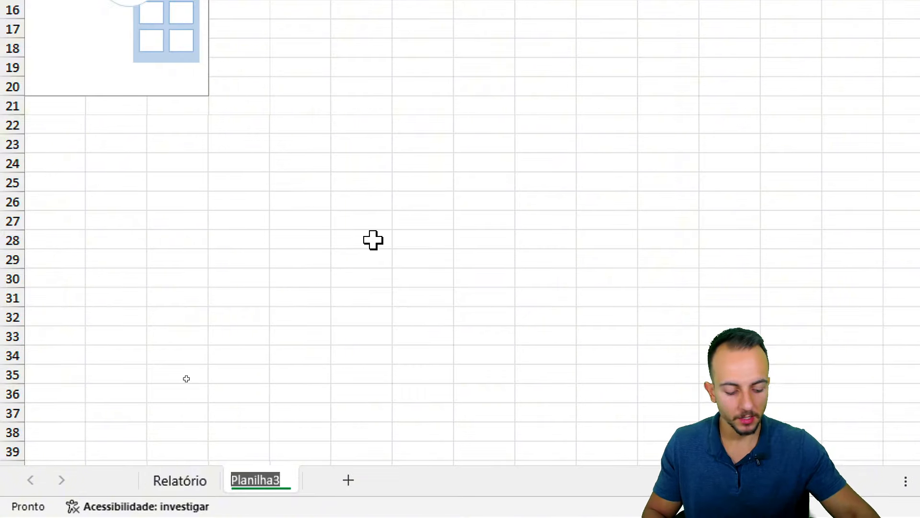
{"action": "type", "text": "Tabela Dinamica"}
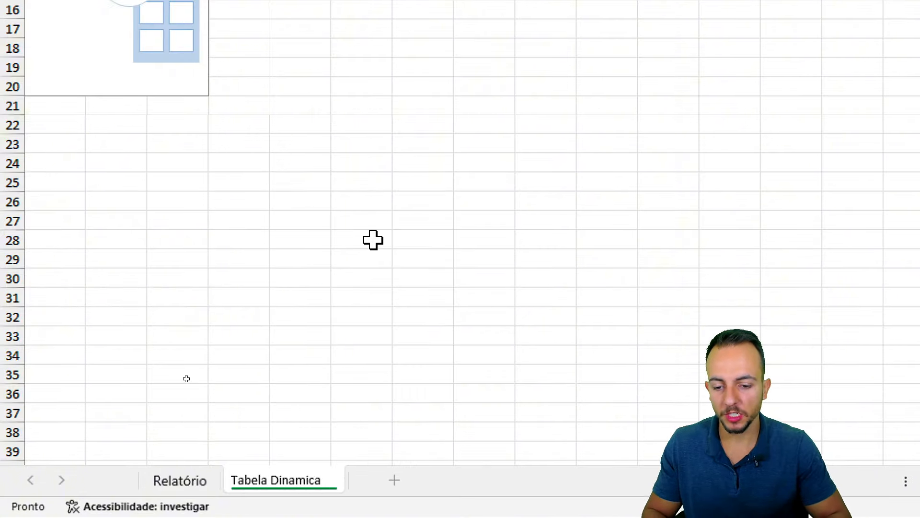
{"action": "key", "text": "Return"}
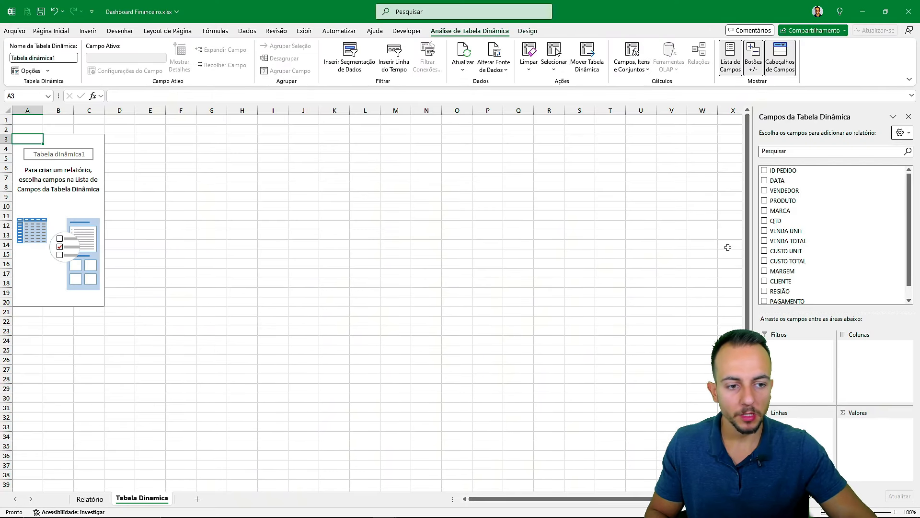
- Widen the PivotTable field list so its fields and areas have more room
{"action": "left_click_drag", "start_coordinate": [749, 249], "coordinate": [514, 280]}
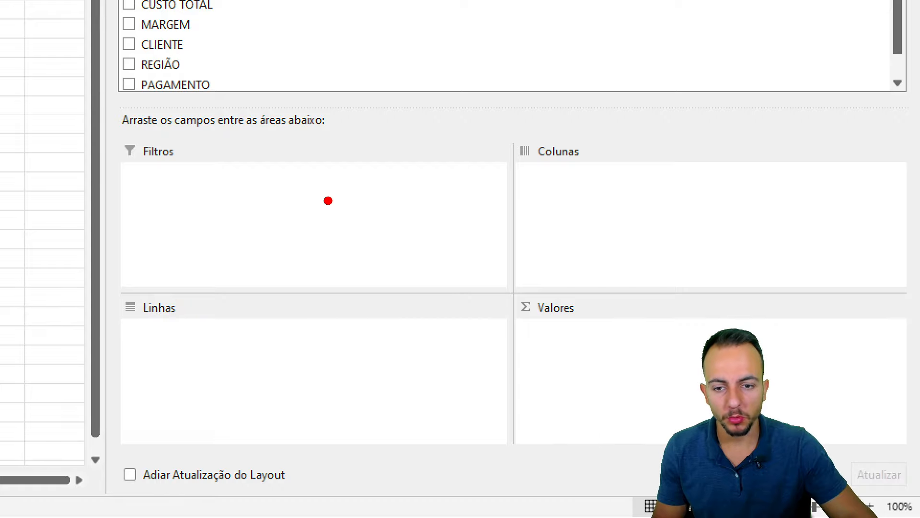
{"action": "left_click_drag", "start_coordinate": [326, 191], "coordinate": [288, 261]}
{"action": "left_click_drag", "start_coordinate": [291, 324], "coordinate": [366, 387]}
{"action": "left_click_drag", "start_coordinate": [545, 214], "coordinate": [587, 275]}
{"action": "left_click_drag", "start_coordinate": [521, 317], "coordinate": [595, 365]}
{"action": "left_click_drag", "start_coordinate": [520, 320], "coordinate": [519, 404]}
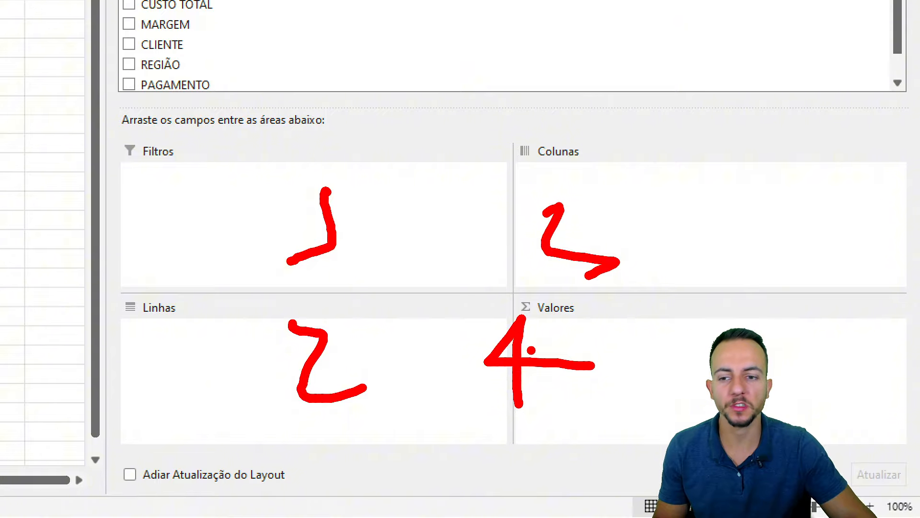
{"action": "key", "text": "Escape"}
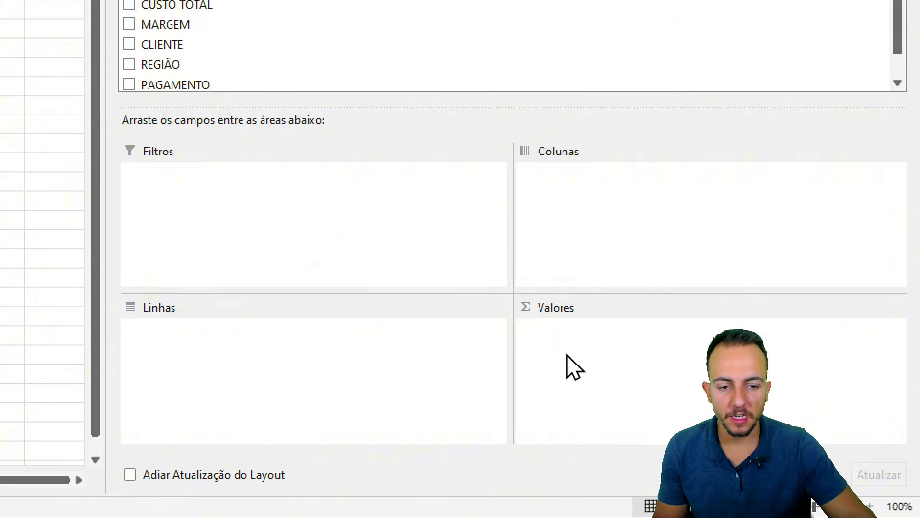
{"action": "key", "text": "ctrl+2"}
{"action": "mouse_move", "coordinate": [517, 274]}
{"action": "left_mouse_down"}
{"action": "mouse_move", "coordinate": [473, 292]}
{"action": "mouse_move", "coordinate": [390, 124]}
{"action": "mouse_move", "coordinate": [250, 22]}
{"action": "left_mouse_up"}
{"action": "key", "text": "Escape"}
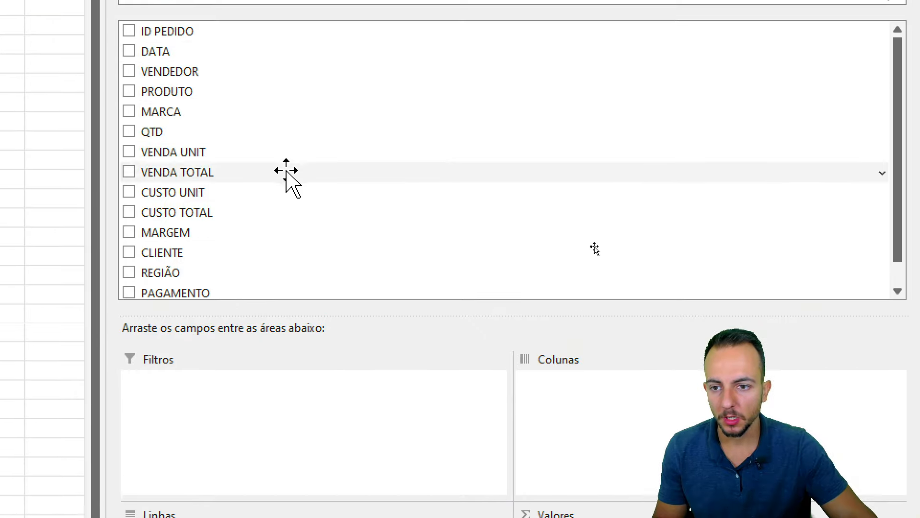
- Add the VENDA TOTAL field to the PivotTable's Valores area as a sum
{"action": "mouse_move", "coordinate": [193, 175]}
{"action": "left_mouse_down"}
{"action": "mouse_move", "coordinate": [847, 359]}
{"action": "mouse_move", "coordinate": [657, 468]}
{"action": "mouse_move", "coordinate": [590, 407]}
{"action": "left_mouse_up"}
{"action": "left_click", "coordinate": [677, 267]}
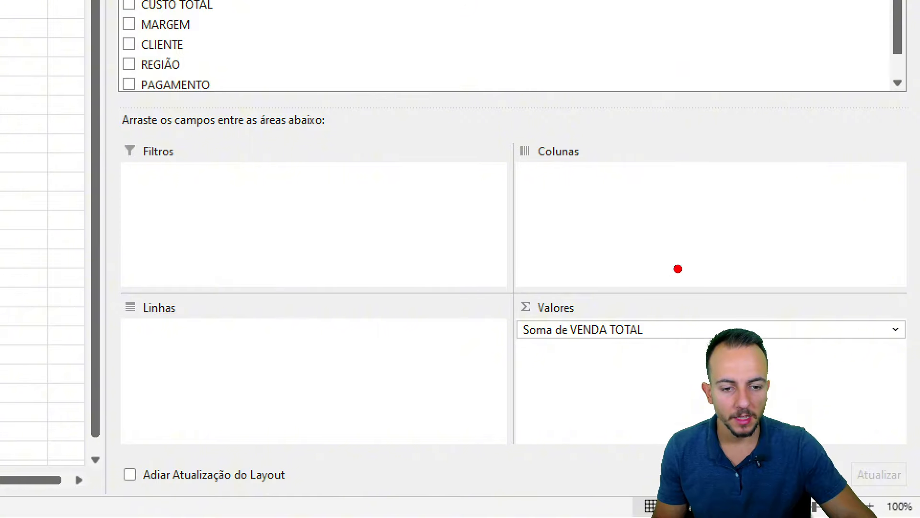
{"action": "mouse_move", "coordinate": [677, 265]}
{"action": "left_mouse_down"}
{"action": "mouse_move", "coordinate": [668, 338]}
{"action": "mouse_move", "coordinate": [500, 259]}
{"action": "left_mouse_up"}
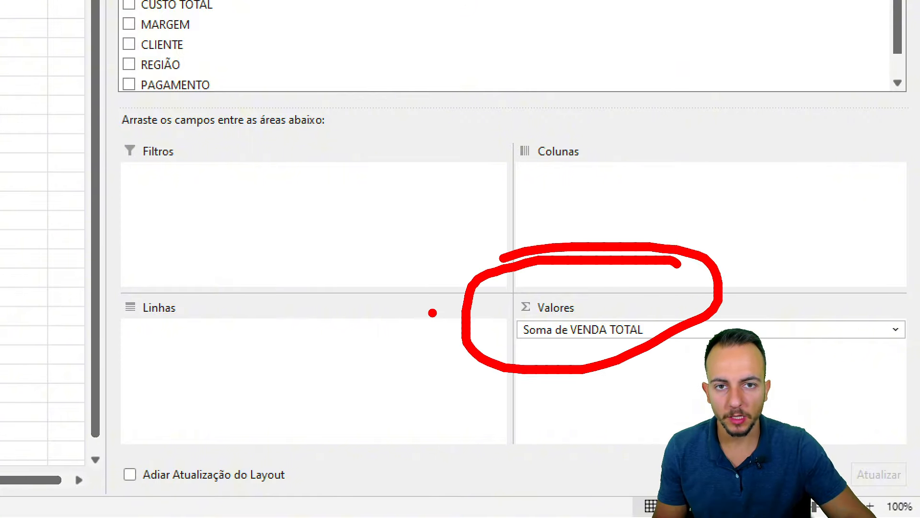
{"action": "key", "text": "Escape"}
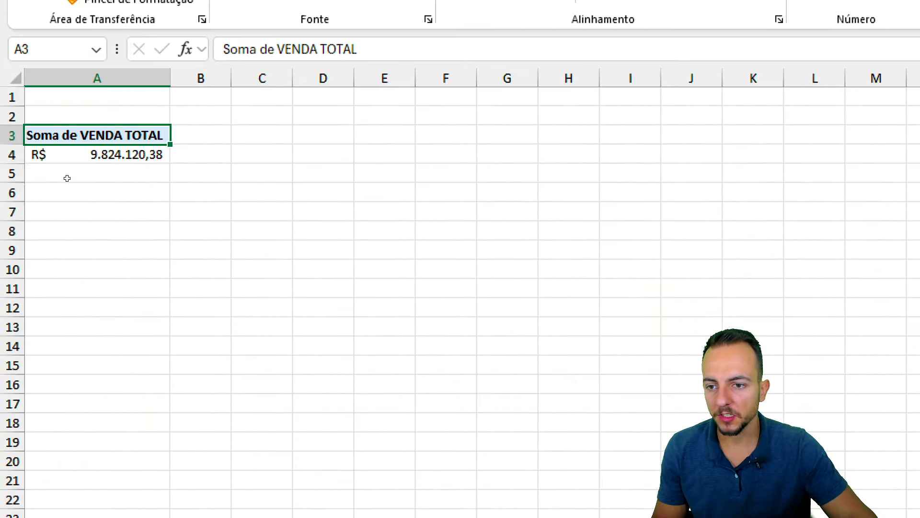
{"action": "left_click", "coordinate": [103, 144]}
{"action": "left_click_drag", "start_coordinate": [15, 111], "coordinate": [312, 231]}
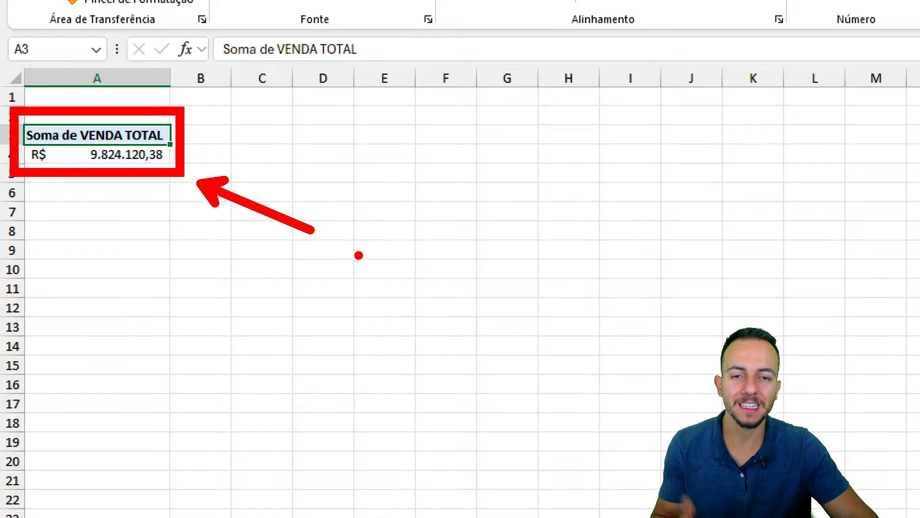
{"action": "key", "text": "Escape"}
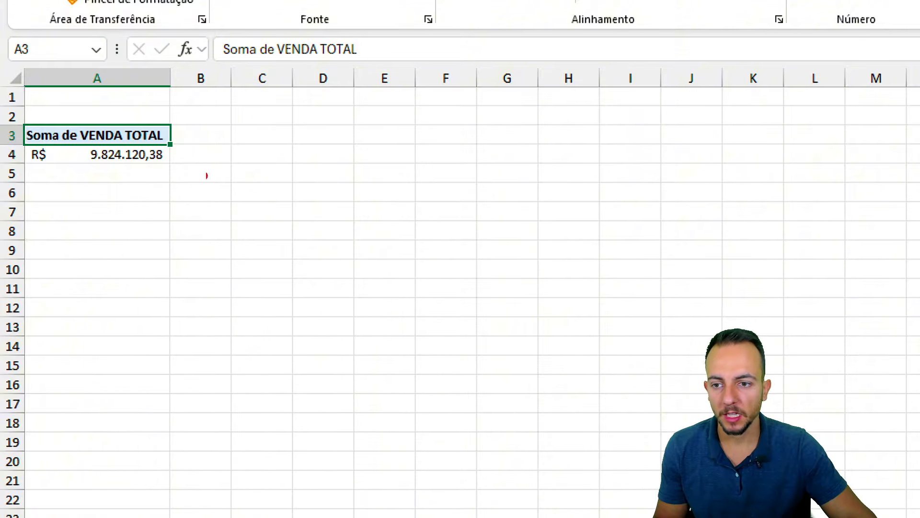
{"action": "mouse_move", "coordinate": [164, 115]}
{"action": "left_mouse_down"}
{"action": "mouse_move", "coordinate": [136, 199]}
{"action": "mouse_move", "coordinate": [173, 115]}
{"action": "left_mouse_up"}
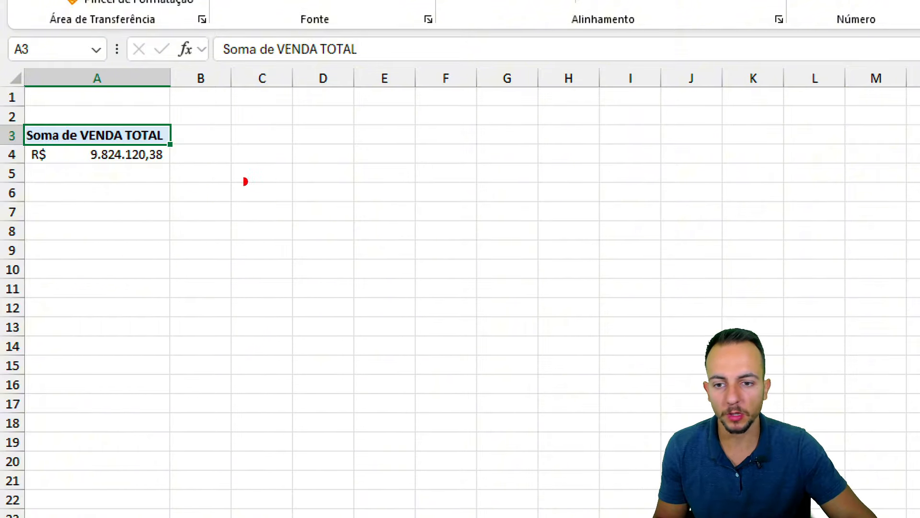
{"action": "left_click_drag", "start_coordinate": [239, 180], "coordinate": [363, 173]}
{"action": "left_click_drag", "start_coordinate": [214, 213], "coordinate": [366, 202]}
{"action": "left_click_drag", "start_coordinate": [253, 262], "coordinate": [387, 261]}
{"action": "left_click_drag", "start_coordinate": [287, 322], "coordinate": [380, 321]}
{"action": "left_click_drag", "start_coordinate": [308, 367], "coordinate": [401, 374]}
{"action": "left_click_drag", "start_coordinate": [324, 421], "coordinate": [397, 421]}
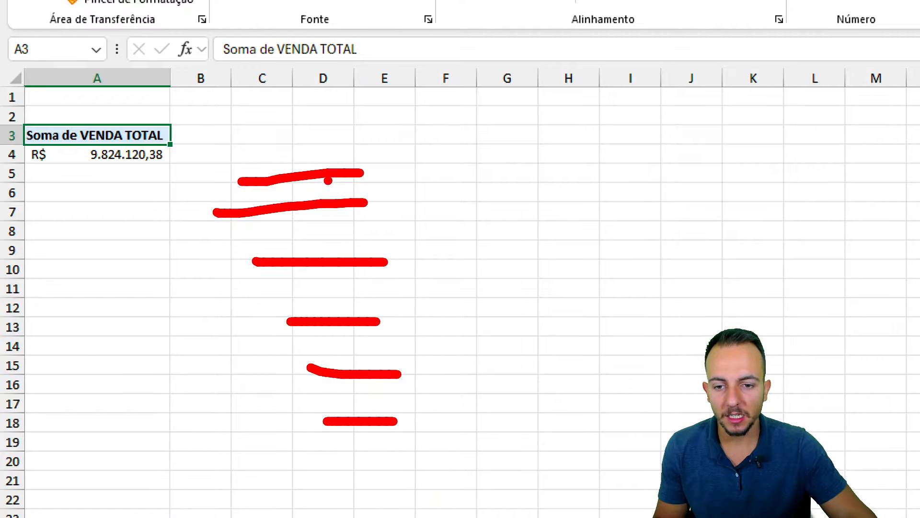
{"action": "mouse_move", "coordinate": [429, 154]}
{"action": "left_mouse_down"}
{"action": "mouse_move", "coordinate": [468, 119]}
{"action": "mouse_move", "coordinate": [415, 139]}
{"action": "left_mouse_up"}
{"action": "left_click_drag", "start_coordinate": [445, 207], "coordinate": [413, 204]}
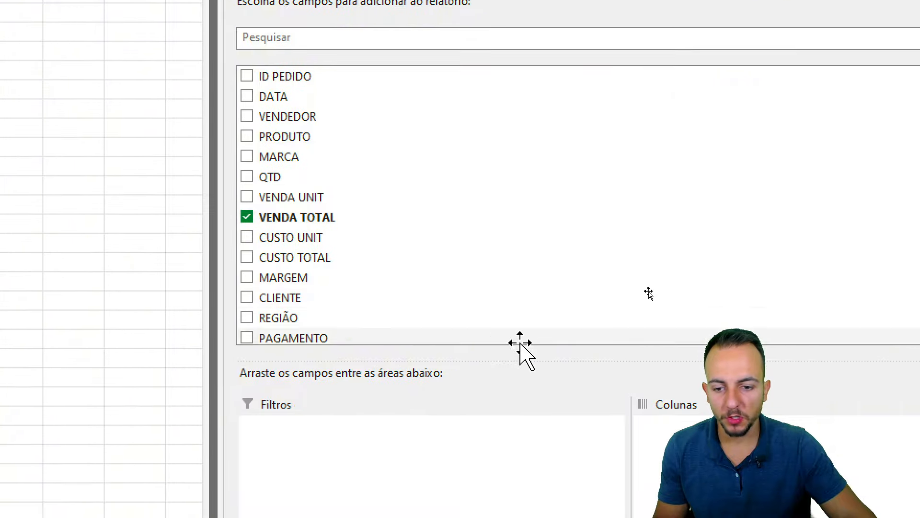
- Add the DATA field to the PivotTable's Linhas area and expand 2025 and 2026 into their quarters and months
{"action": "left_click_drag", "start_coordinate": [296, 215], "coordinate": [298, 212]}
{"action": "left_click_drag", "start_coordinate": [276, 91], "coordinate": [352, 405]}
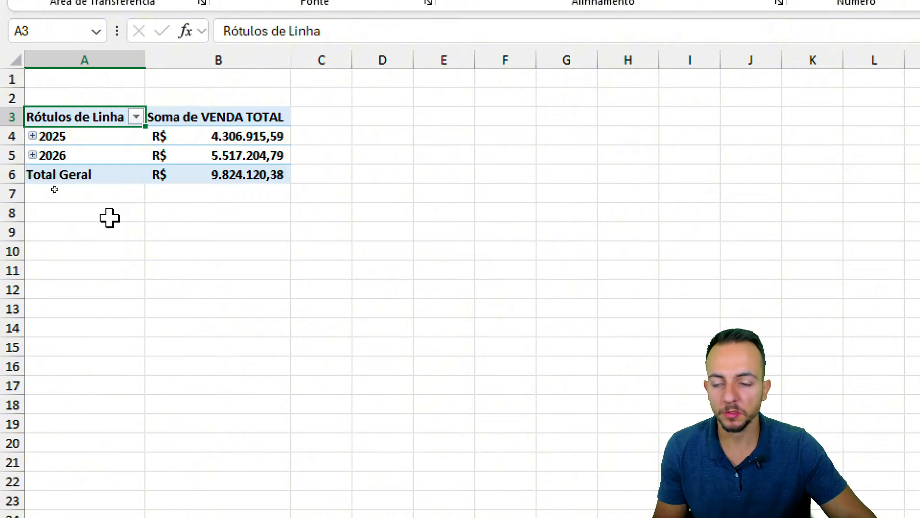
{"action": "left_click", "coordinate": [32, 155]}
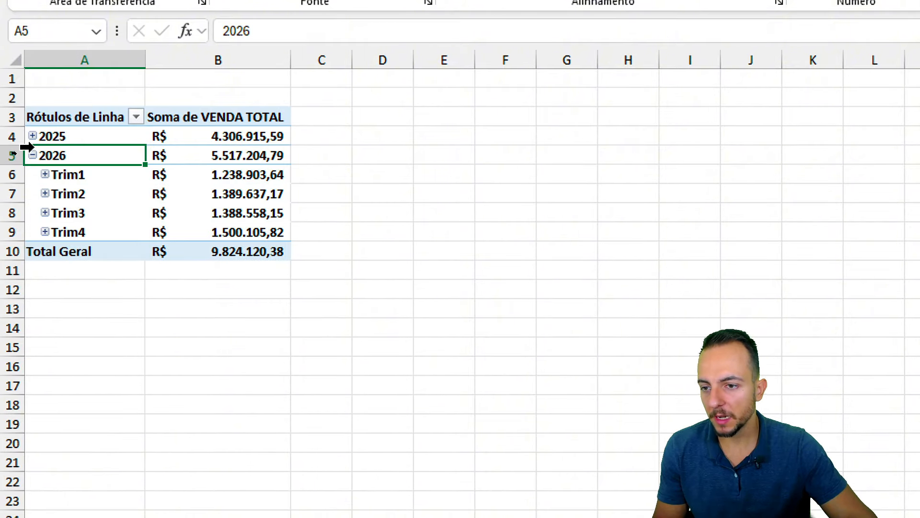
{"action": "left_click", "coordinate": [32, 135]}
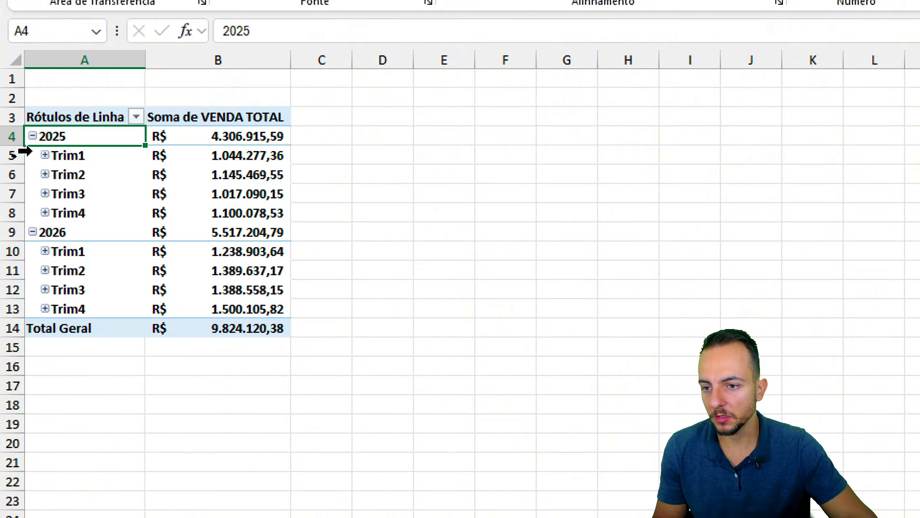
{"action": "left_click", "coordinate": [45, 175]}
{"action": "left_click", "coordinate": [45, 154]}
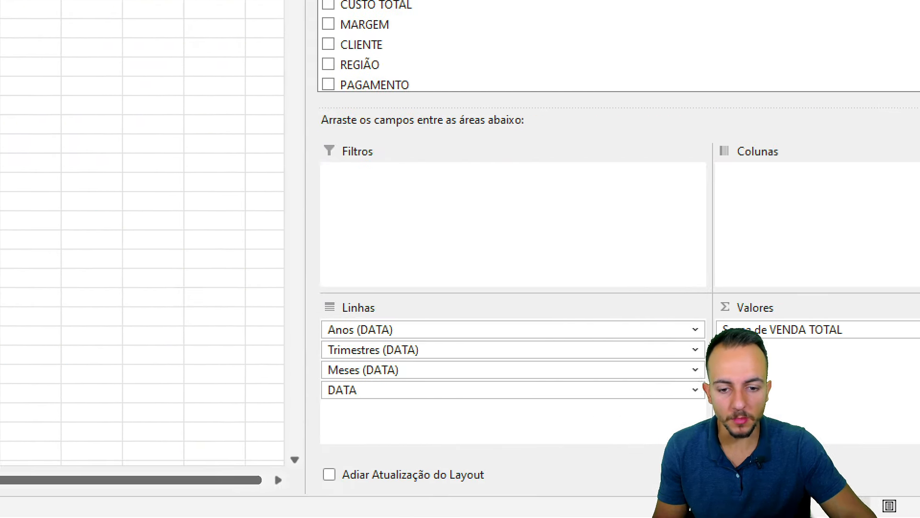
- Remove DATA, Anos (DATA) and Trimestres (DATA) from the Linhas area, leaving only Meses (DATA) as the row field
{"action": "left_click", "coordinate": [339, 392]}
{"action": "left_click", "coordinate": [474, 345]}
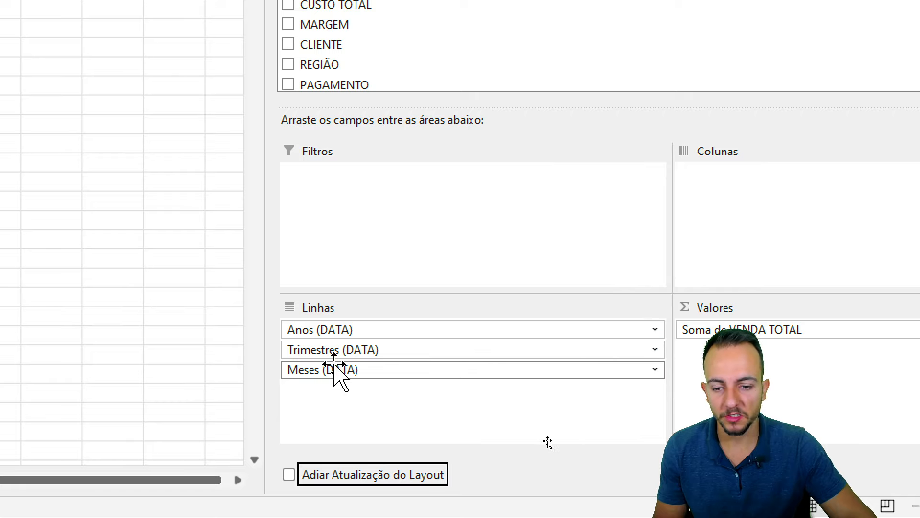
{"action": "left_click", "coordinate": [386, 330]}
{"action": "left_click", "coordinate": [536, 285]}
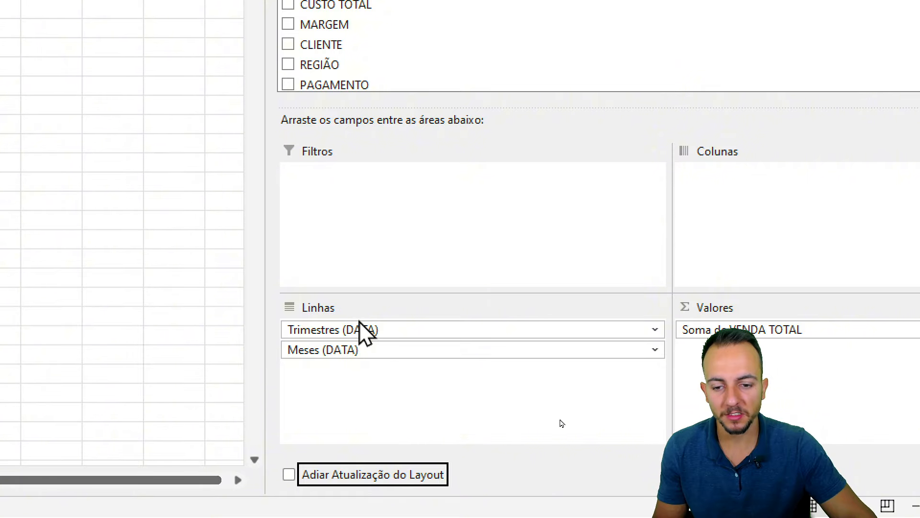
{"action": "left_click", "coordinate": [357, 328]}
{"action": "left_click", "coordinate": [530, 281]}
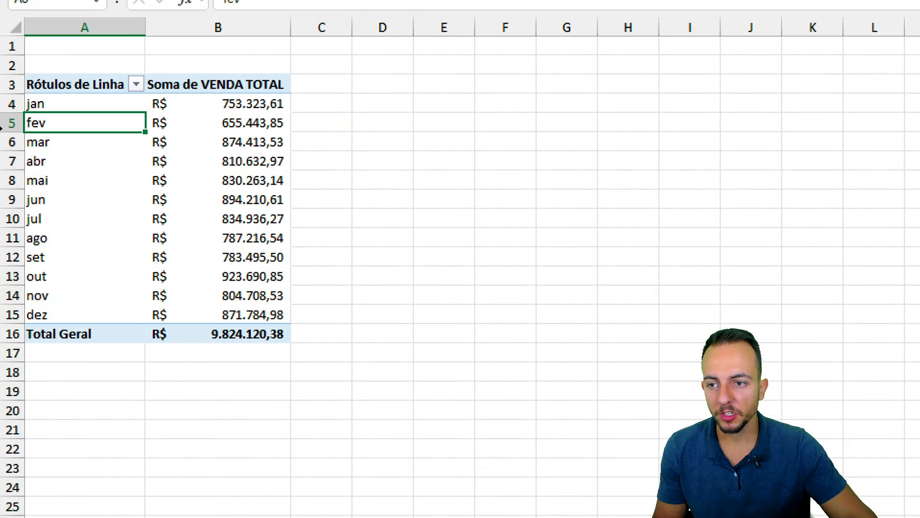
{"action": "left_click_drag", "start_coordinate": [110, 108], "coordinate": [216, 108]}
{"action": "left_click_drag", "start_coordinate": [122, 127], "coordinate": [192, 121]}
{"action": "left_click_drag", "start_coordinate": [109, 154], "coordinate": [199, 150]}
{"action": "key", "text": "Escape"}
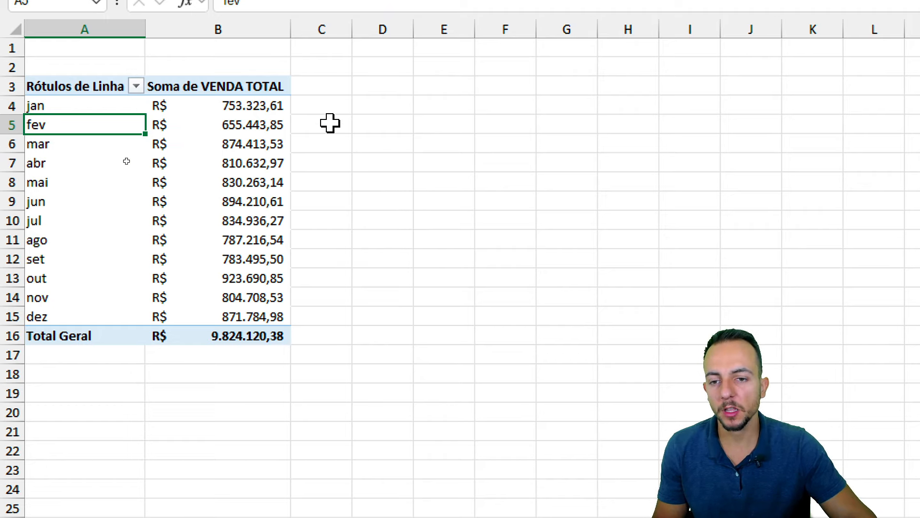
{"action": "key", "text": "ctrl+2"}
{"action": "mouse_move", "coordinate": [137, 68]}
{"action": "left_mouse_down"}
{"action": "mouse_move", "coordinate": [299, 329]}
{"action": "mouse_move", "coordinate": [303, 358]}
{"action": "left_mouse_up"}
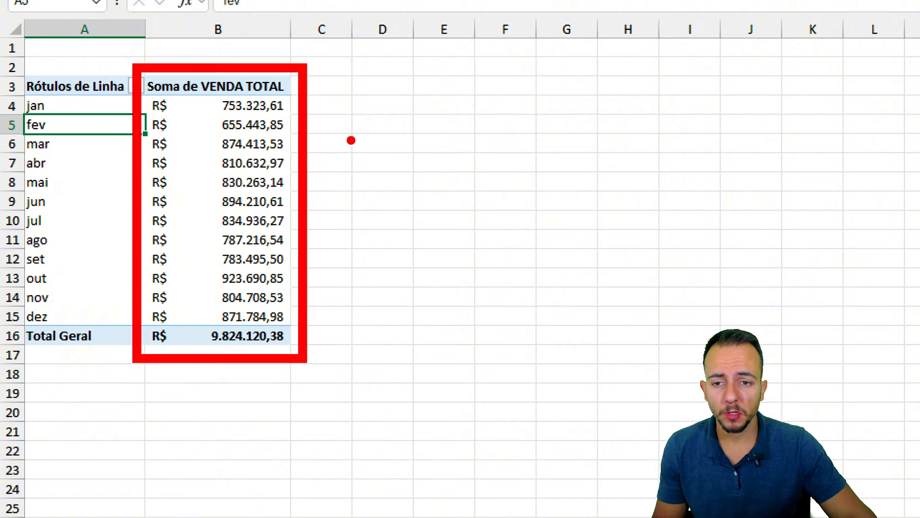
{"action": "left_click_drag", "start_coordinate": [414, 109], "coordinate": [335, 187]}
{"action": "mouse_move", "coordinate": [446, 67]}
{"action": "left_mouse_down"}
{"action": "mouse_move", "coordinate": [463, 120]}
{"action": "mouse_move", "coordinate": [526, 117]}
{"action": "left_mouse_up"}
{"action": "mouse_move", "coordinate": [559, 48]}
{"action": "left_mouse_down"}
{"action": "mouse_move", "coordinate": [563, 128]}
{"action": "mouse_move", "coordinate": [553, 129]}
{"action": "left_mouse_up"}
{"action": "left_click_drag", "start_coordinate": [477, 263], "coordinate": [465, 290]}
{"action": "left_click_drag", "start_coordinate": [353, 225], "coordinate": [493, 287]}
{"action": "left_click_drag", "start_coordinate": [524, 199], "coordinate": [594, 261]}
{"action": "mouse_move", "coordinate": [622, 204]}
{"action": "left_mouse_down"}
{"action": "mouse_move", "coordinate": [633, 259]}
{"action": "mouse_move", "coordinate": [615, 286]}
{"action": "left_mouse_up"}
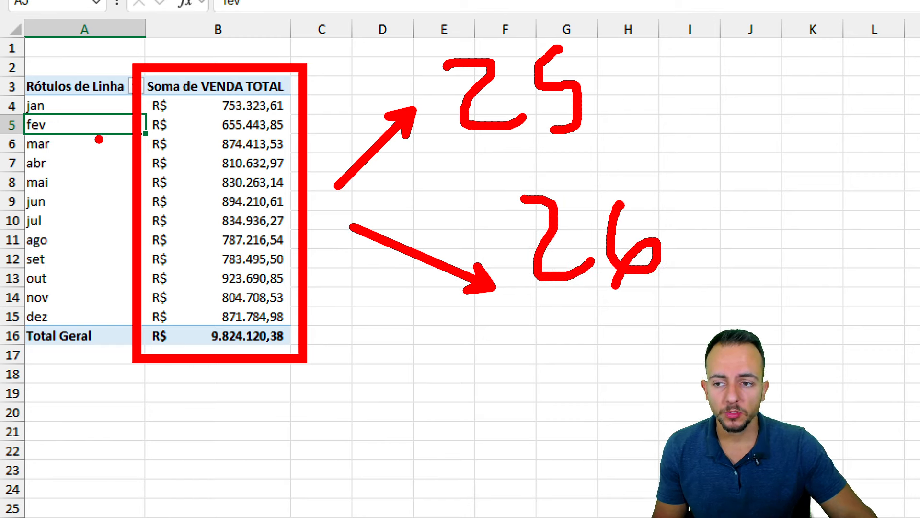
{"action": "key", "text": "ctrl+z"}
{"action": "key", "text": "ctrl+z"}
{"action": "key", "text": "ctrl+z"}
{"action": "key", "text": "ctrl+z"}
{"action": "key", "text": "ctrl+z"}
{"action": "key", "text": "ctrl+z"}
{"action": "key", "text": "ctrl+z"}
{"action": "key", "text": "ctrl+z"}
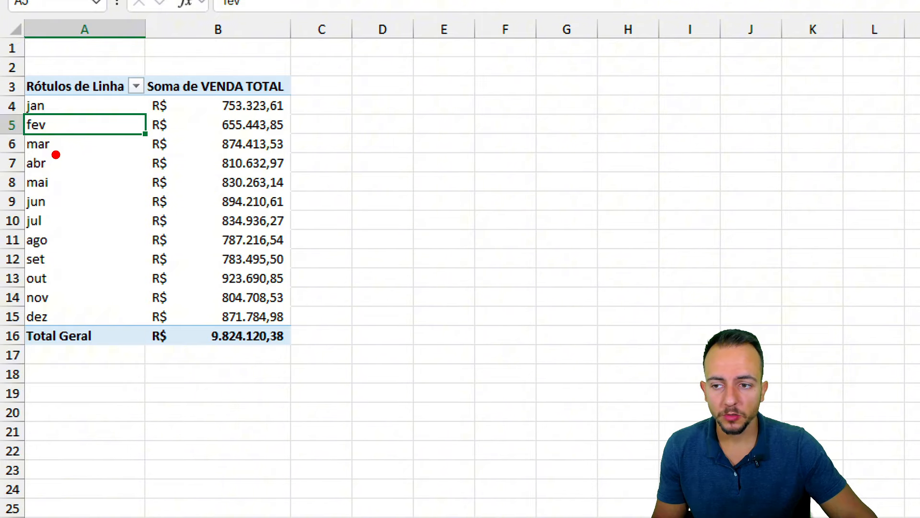
{"action": "left_click_drag", "start_coordinate": [24, 155], "coordinate": [314, 156]}
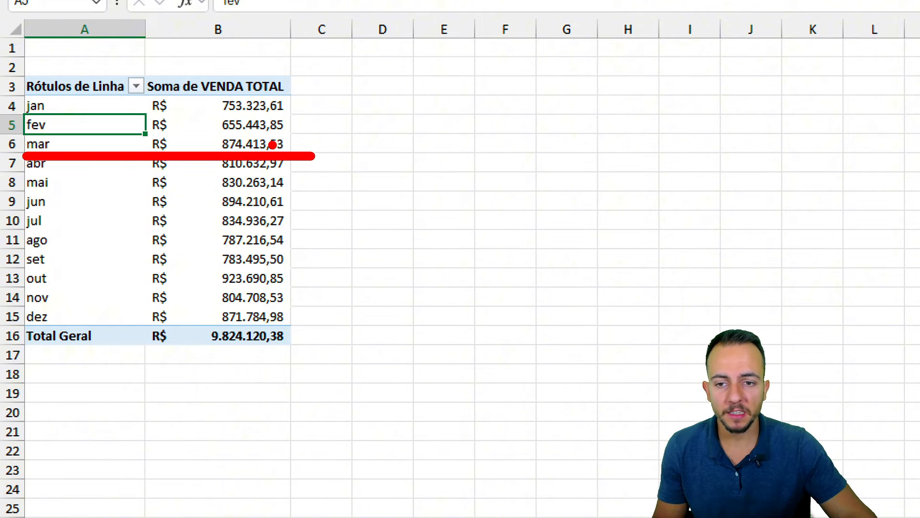
{"action": "left_click_drag", "start_coordinate": [208, 129], "coordinate": [318, 161]}
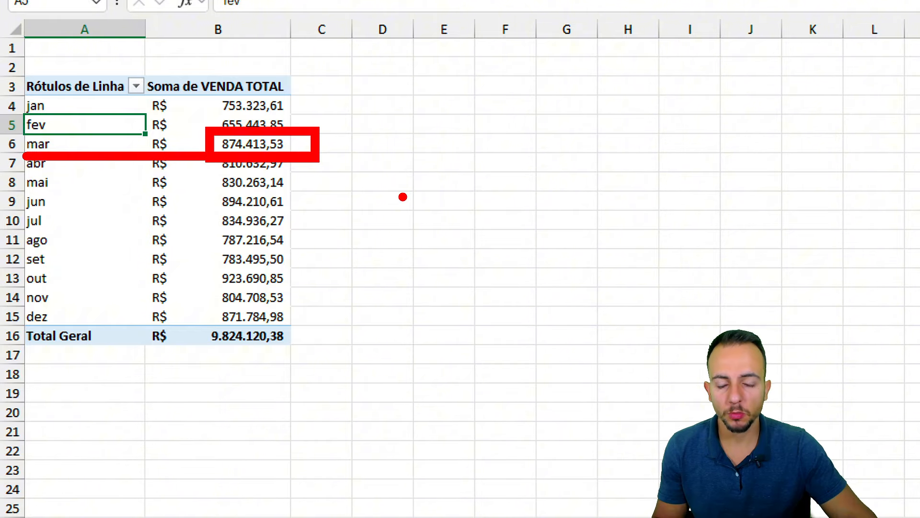
{"action": "key", "text": "Escape"}
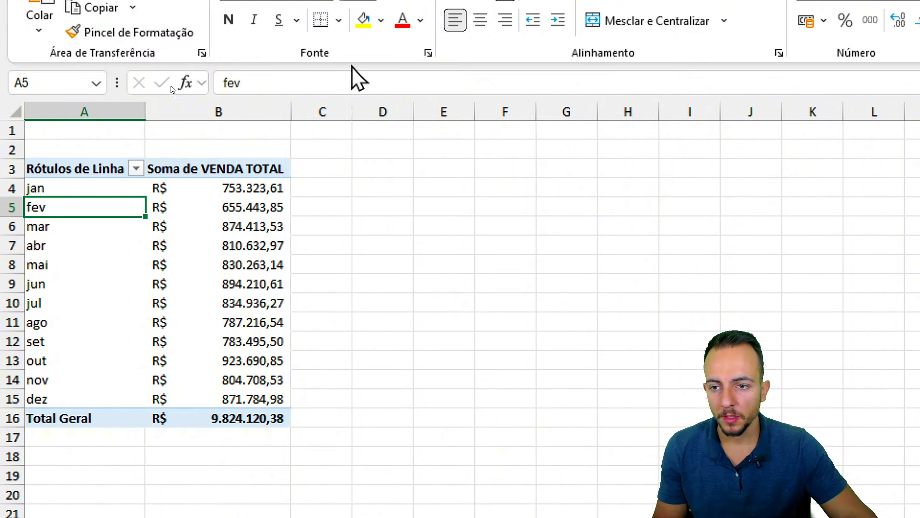
- Insert a slicer for Anos (DATA) on the PivotTable and place it directly below the monthly sales table
{"action": "left_click", "coordinate": [118, 163]}
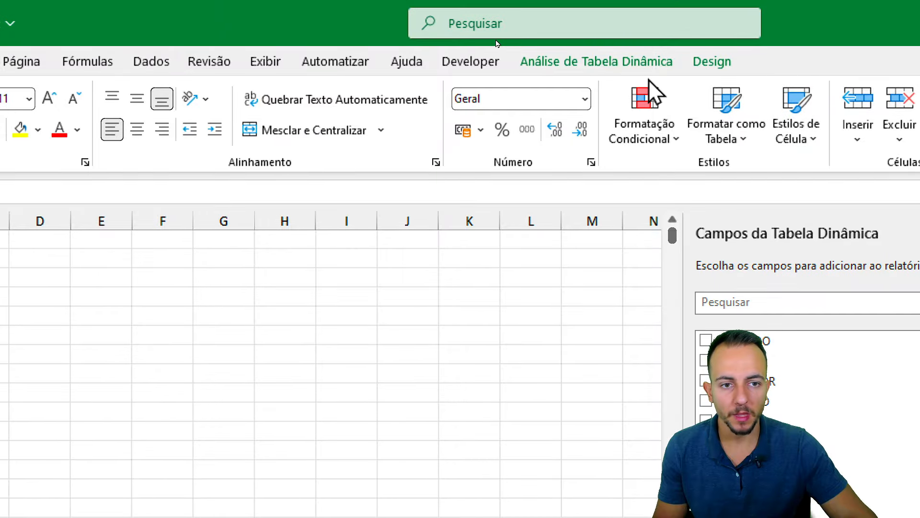
{"action": "left_click", "coordinate": [642, 67]}
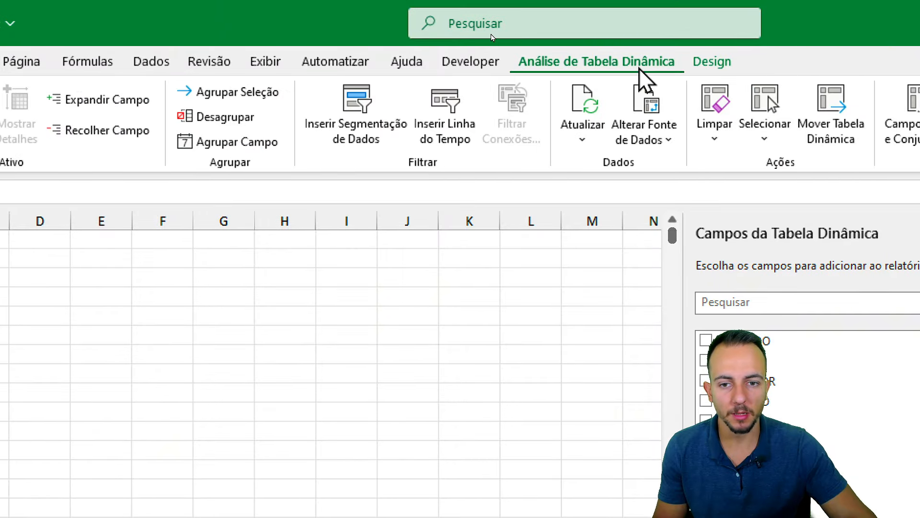
{"action": "left_click", "coordinate": [376, 148]}
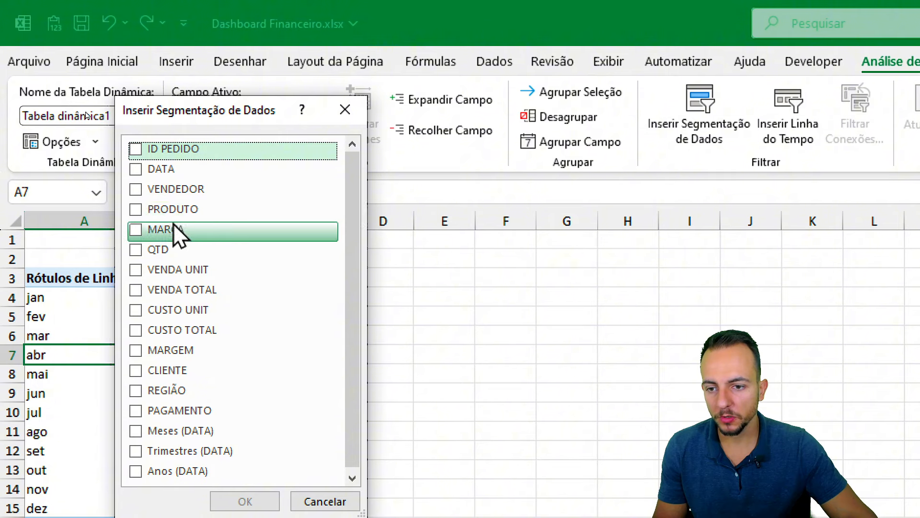
{"action": "scroll", "coordinate": [163, 369], "scroll_direction": "down", "scroll_amount": 1}
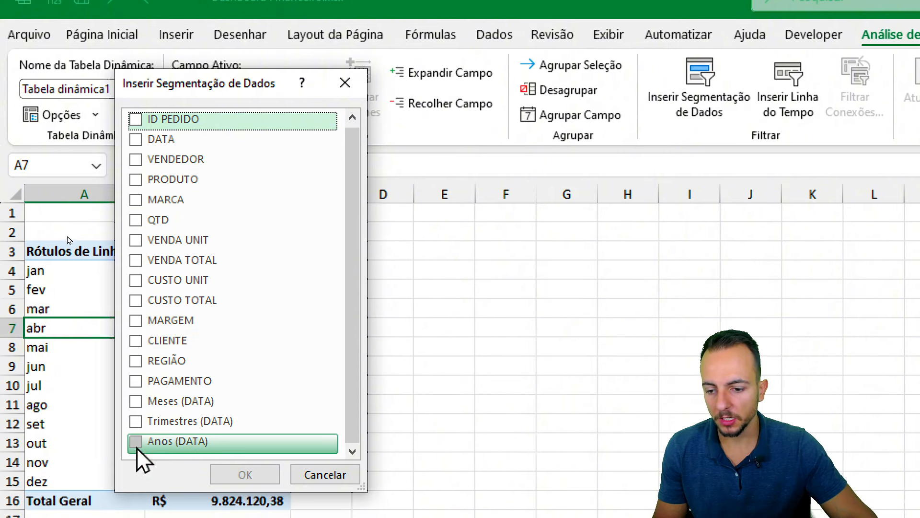
{"action": "left_click", "coordinate": [138, 469]}
{"action": "left_click", "coordinate": [231, 451]}
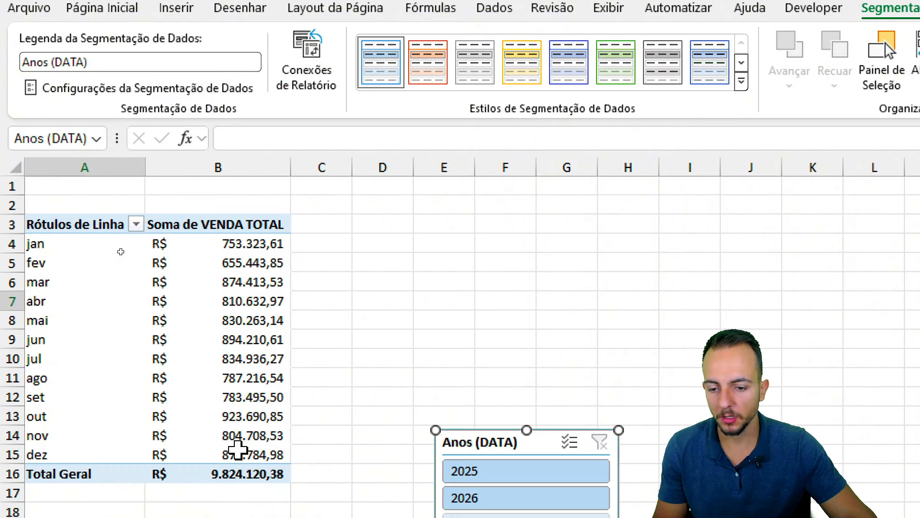
{"action": "left_click_drag", "start_coordinate": [439, 257], "coordinate": [103, 323]}
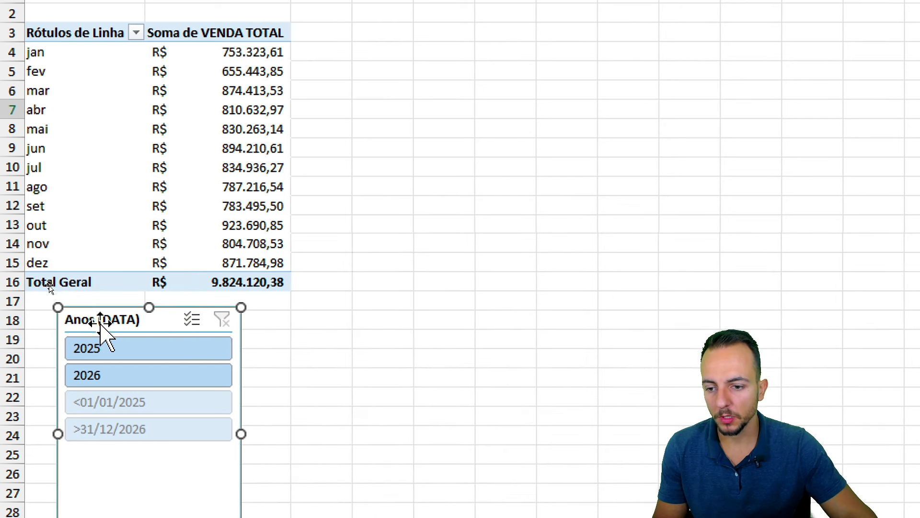
- Alternate the Anos (DATA) slicer between 2025 and 2026, leaving the PivotTable filtered to 2025
{"action": "left_click", "coordinate": [102, 352]}
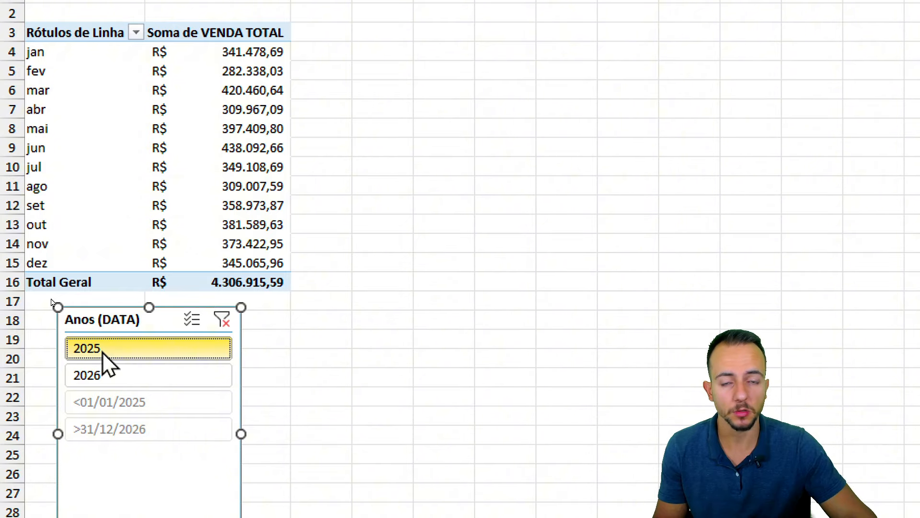
{"action": "left_click", "coordinate": [128, 369]}
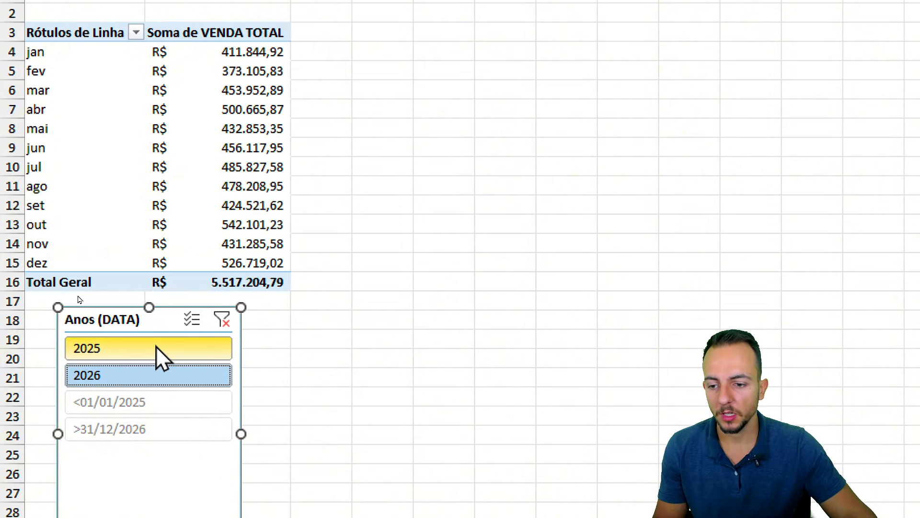
{"action": "left_click", "coordinate": [156, 348]}
{"action": "left_click", "coordinate": [136, 371]}
{"action": "left_click", "coordinate": [152, 350]}
{"action": "left_click", "coordinate": [154, 373]}
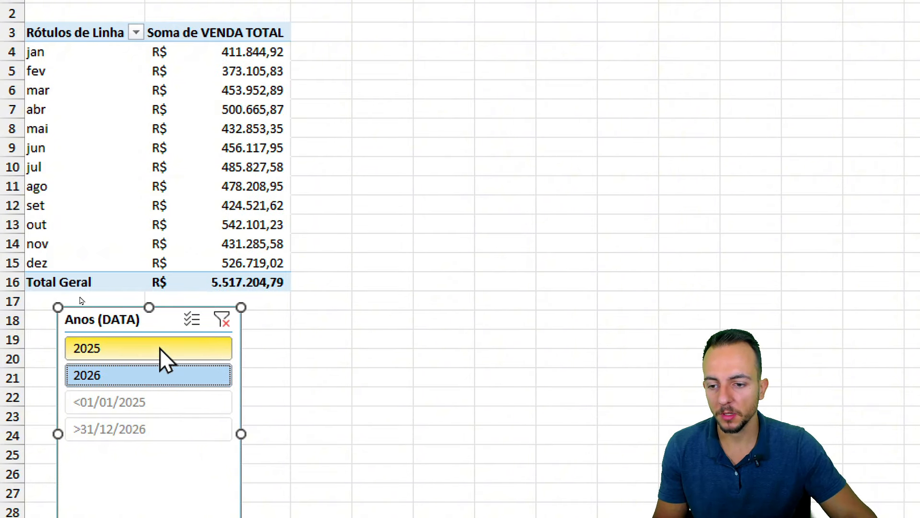
{"action": "left_click", "coordinate": [160, 348]}
{"action": "left_click", "coordinate": [158, 374]}
{"action": "left_click", "coordinate": [166, 355]}
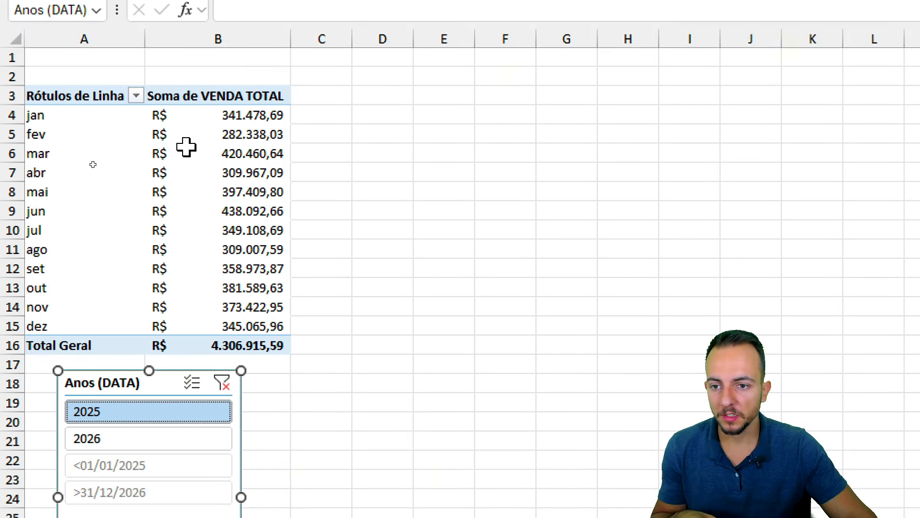
- Turn off the grand totals for both rows and columns in the PivotTable options
{"action": "left_click", "coordinate": [186, 147]}
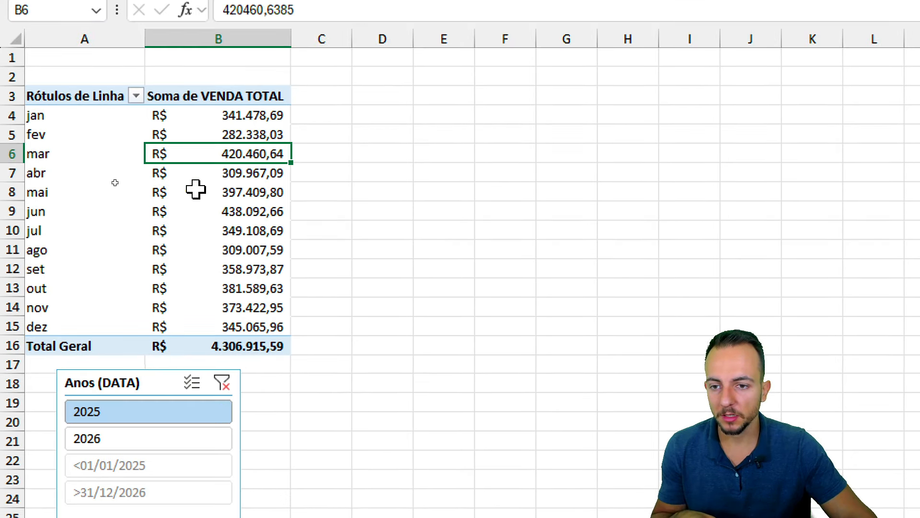
{"action": "right_click", "coordinate": [212, 153]}
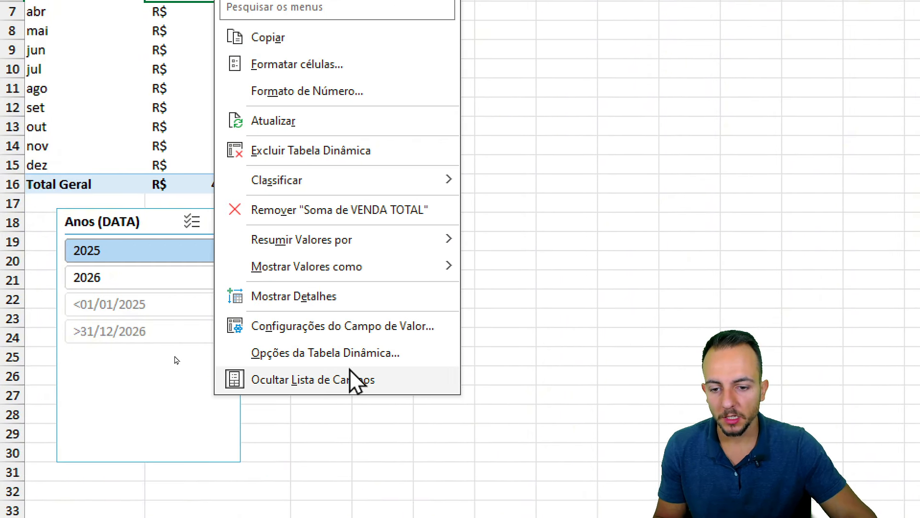
{"action": "left_click", "coordinate": [369, 348]}
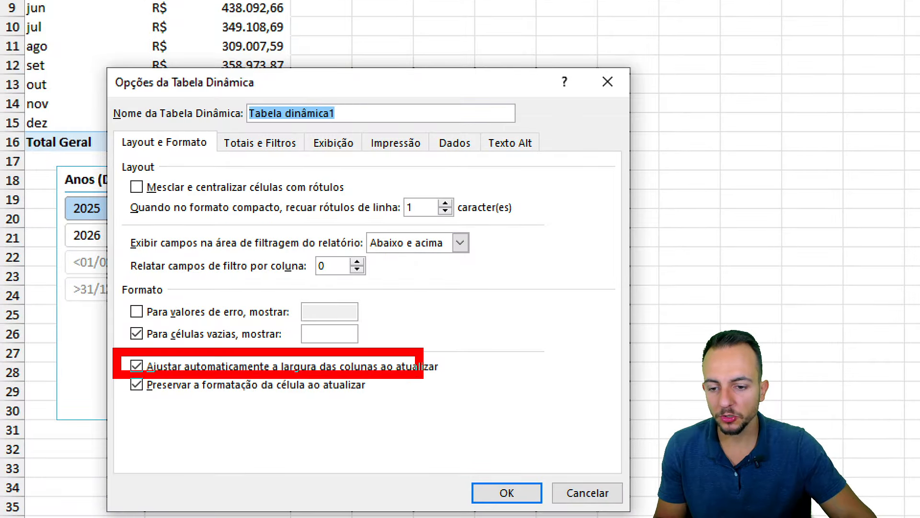
{"action": "left_click", "coordinate": [276, 143]}
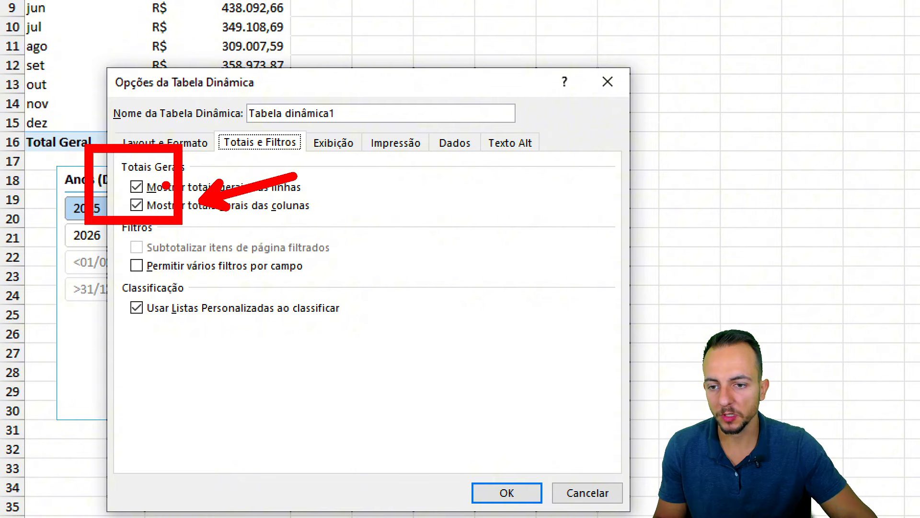
{"action": "left_click", "coordinate": [160, 188]}
{"action": "left_click", "coordinate": [162, 205]}
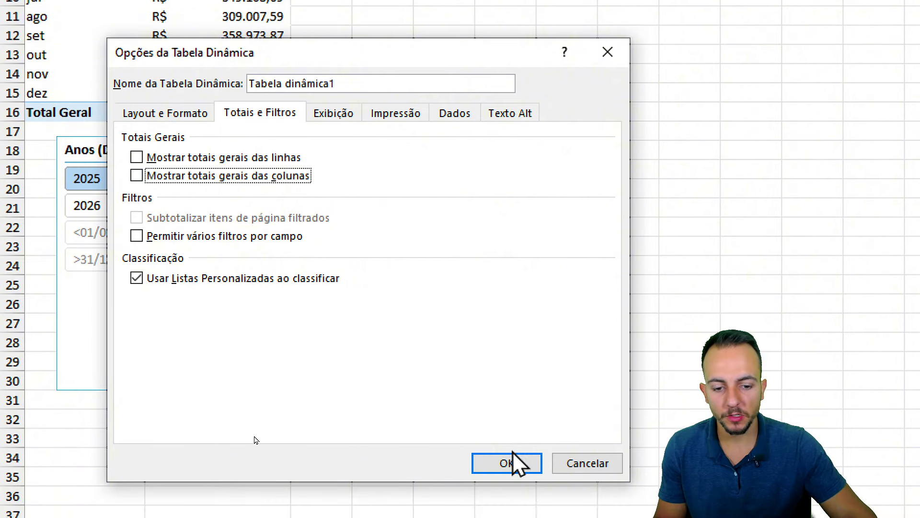
{"action": "left_click", "coordinate": [507, 493]}
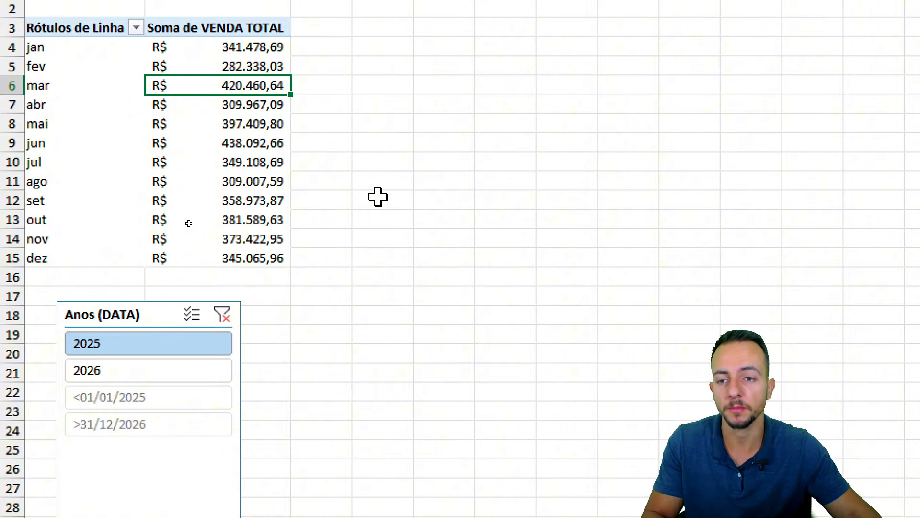
{"action": "left_click_drag", "start_coordinate": [246, 33], "coordinate": [226, 246]}
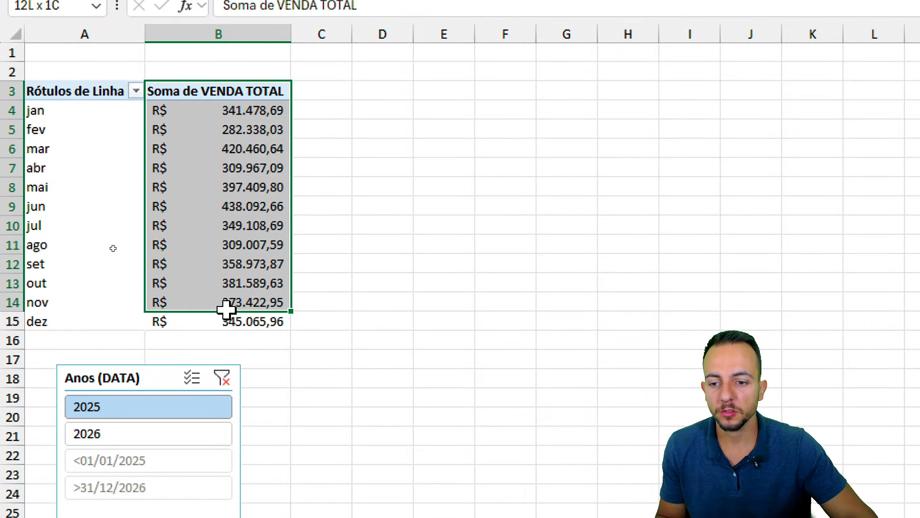
{"action": "left_click", "coordinate": [242, 242]}
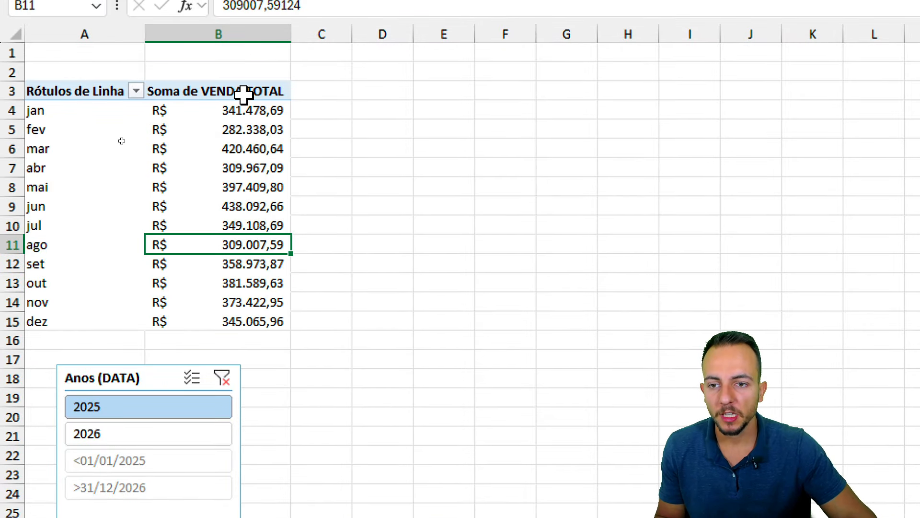
{"action": "left_click_drag", "start_coordinate": [243, 95], "coordinate": [238, 320]}
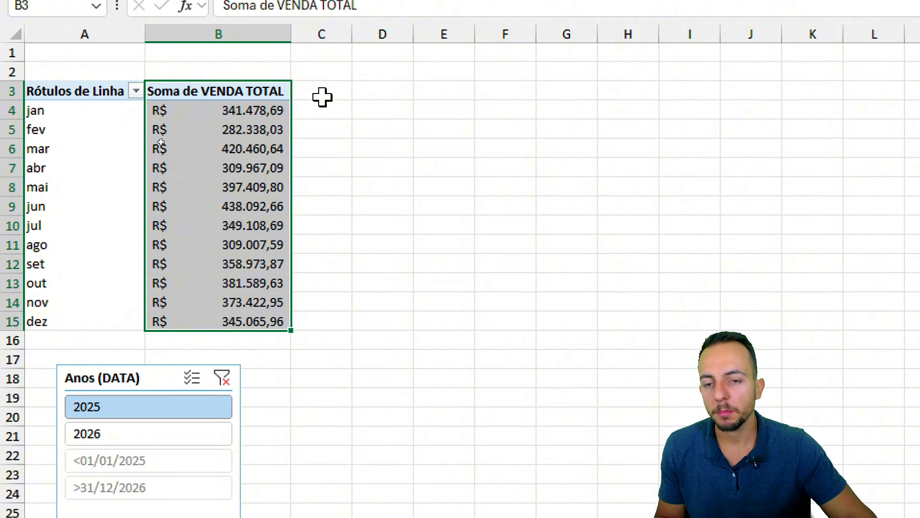
- Add the MARGEM field to the PivotTable's Valores area as a sum below Soma de VENDA TOTAL
{"action": "left_click", "coordinate": [246, 112]}
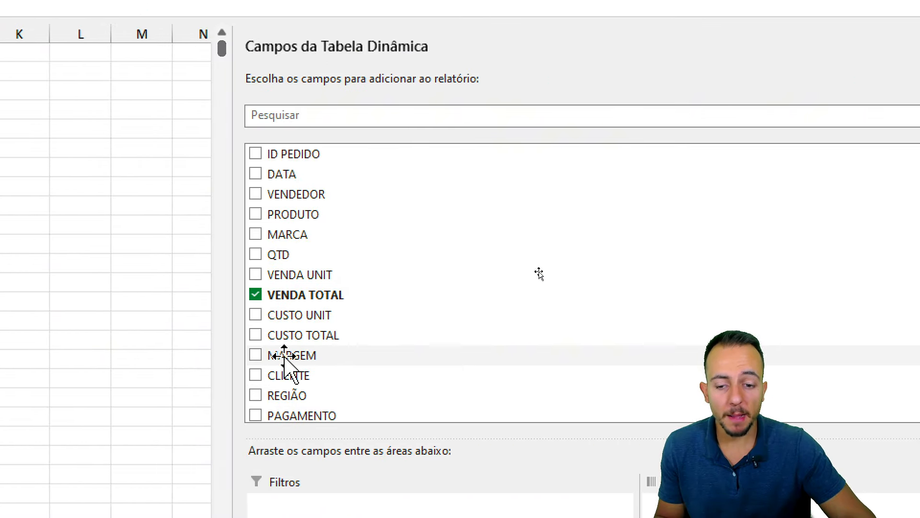
{"action": "left_click_drag", "start_coordinate": [284, 356], "coordinate": [605, 421]}
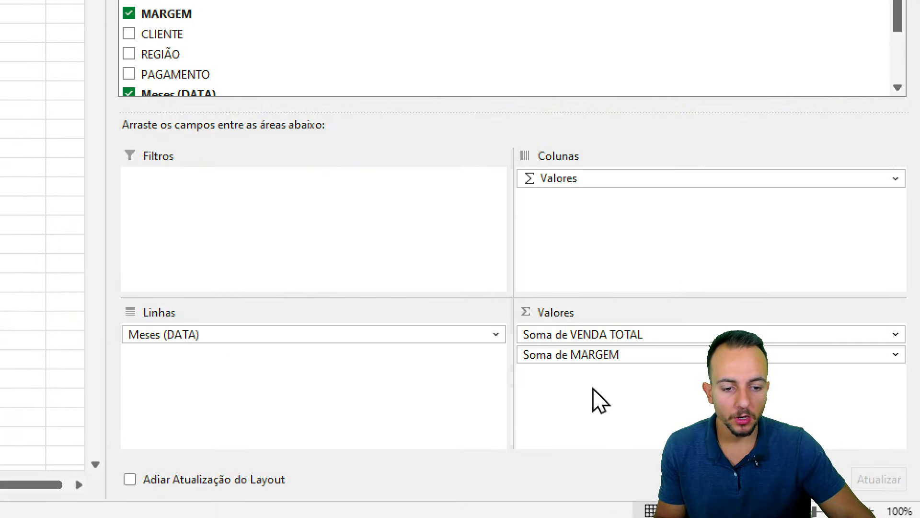
- Widen column C so the Soma de MARGEM header fits inside it
{"action": "key", "text": "ctrl+2"}
{"action": "mouse_move", "coordinate": [612, 336]}
{"action": "left_mouse_down"}
{"action": "mouse_move", "coordinate": [469, 356]}
{"action": "mouse_move", "coordinate": [552, 322]}
{"action": "left_mouse_up"}
{"action": "key", "text": "Escape"}
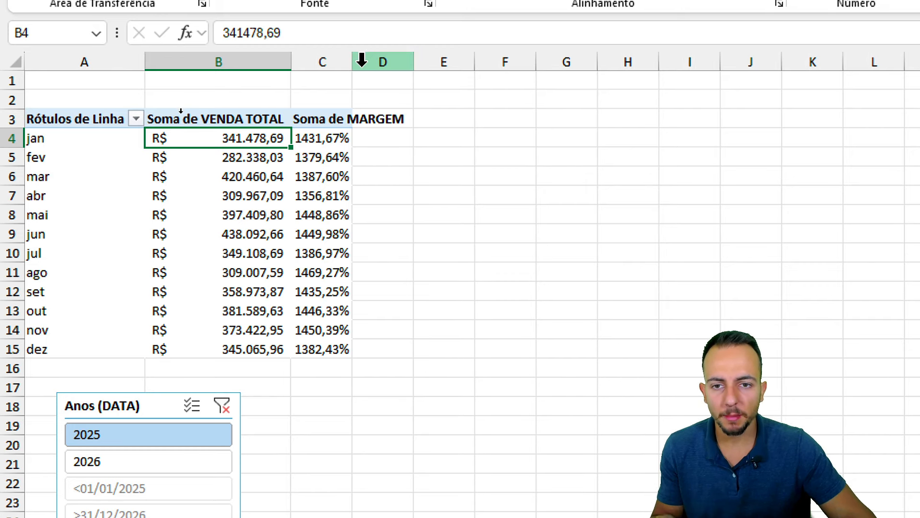
{"action": "left_click_drag", "start_coordinate": [352, 61], "coordinate": [431, 81]}
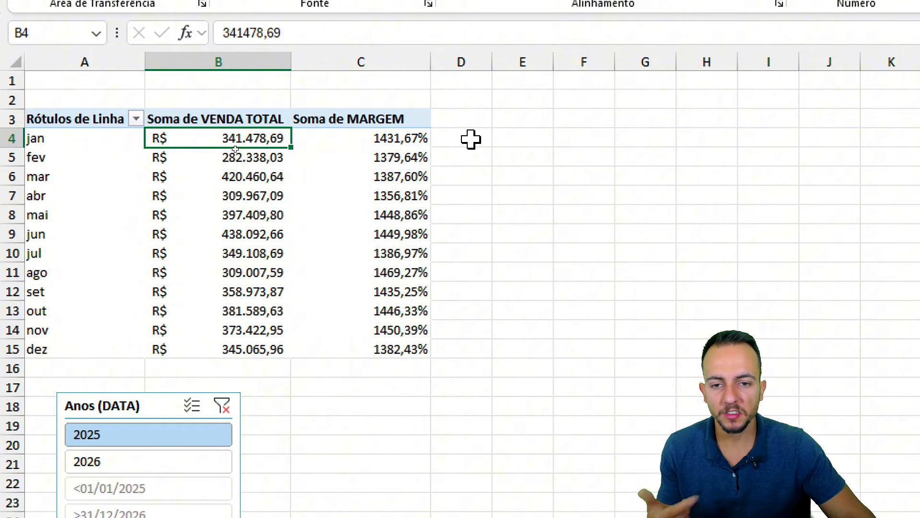
{"action": "key", "text": "ctrl+2"}
{"action": "left_click_drag", "start_coordinate": [273, 96], "coordinate": [365, 147]}
{"action": "key", "text": "e"}
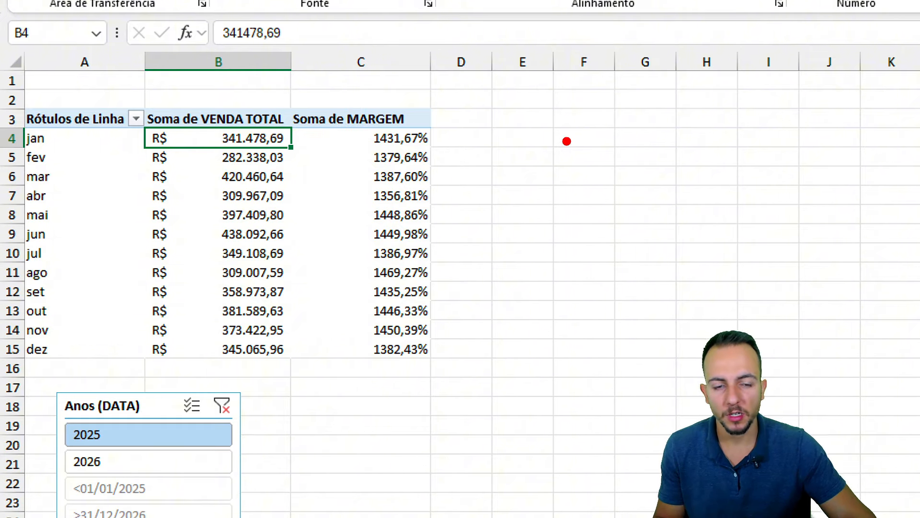
{"action": "mouse_move", "coordinate": [547, 101]}
{"action": "left_mouse_down"}
{"action": "mouse_move", "coordinate": [581, 153]}
{"action": "mouse_move", "coordinate": [487, 161]}
{"action": "left_mouse_up"}
{"action": "left_click_drag", "start_coordinate": [606, 107], "coordinate": [608, 123]}
{"action": "left_click_drag", "start_coordinate": [652, 148], "coordinate": [691, 103]}
{"action": "left_click", "coordinate": [656, 103]}
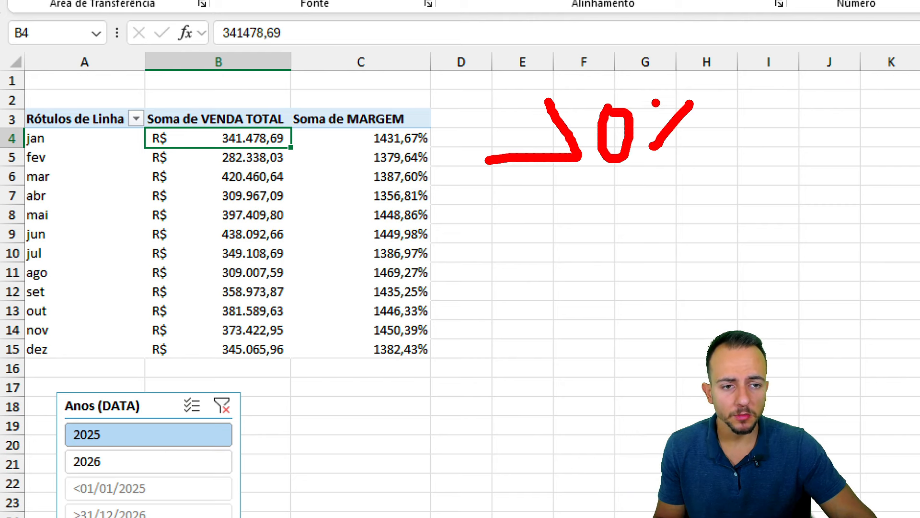
{"action": "mouse_move", "coordinate": [622, 193]}
{"action": "left_mouse_down"}
{"action": "mouse_move", "coordinate": [594, 198]}
{"action": "mouse_move", "coordinate": [588, 260]}
{"action": "mouse_move", "coordinate": [674, 206]}
{"action": "left_mouse_up"}
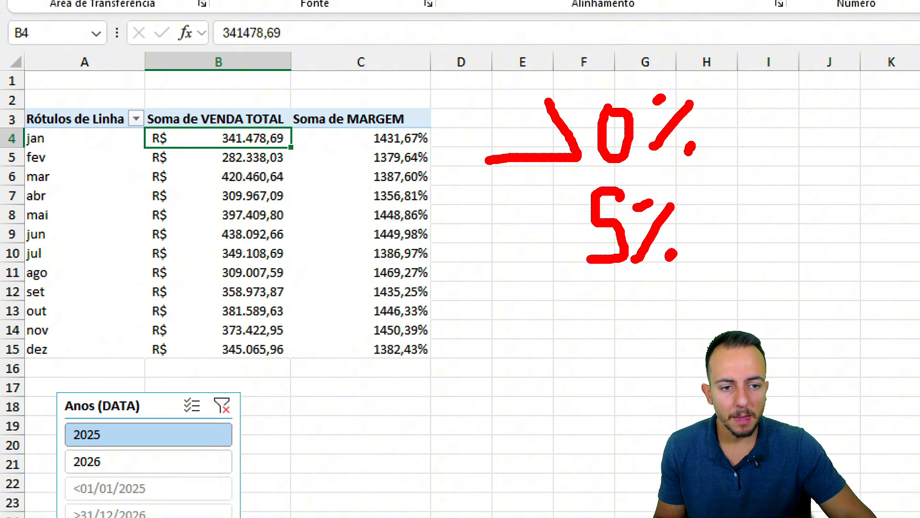
{"action": "left_click_drag", "start_coordinate": [544, 303], "coordinate": [517, 395]}
{"action": "mouse_move", "coordinate": [630, 305]}
{"action": "left_mouse_down"}
{"action": "mouse_move", "coordinate": [605, 331]}
{"action": "mouse_move", "coordinate": [599, 396]}
{"action": "left_mouse_up"}
{"action": "left_click_drag", "start_coordinate": [676, 381], "coordinate": [673, 404]}
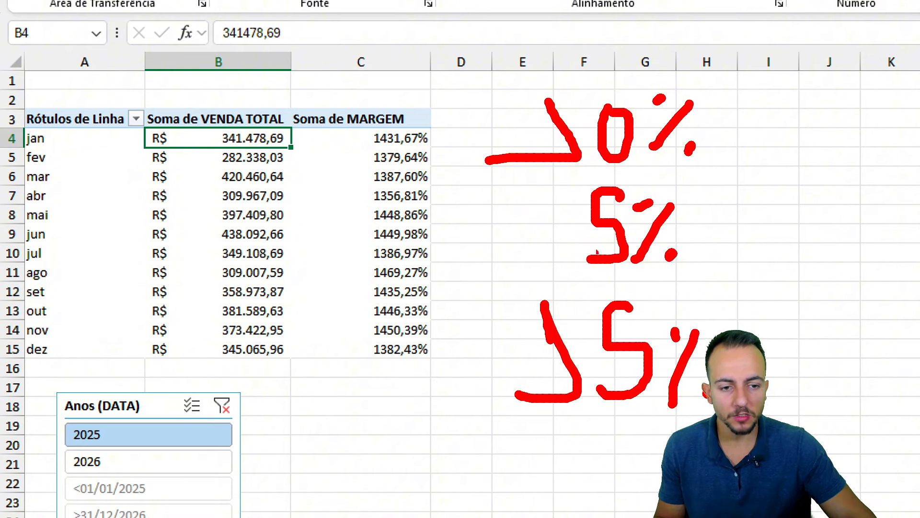
{"action": "key", "text": "ctrl+z"}
{"action": "key", "text": "ctrl+z"}
{"action": "key", "text": "ctrl+z"}
{"action": "key", "text": "ctrl+z"}
{"action": "left_click_drag", "start_coordinate": [441, 285], "coordinate": [756, 280]}
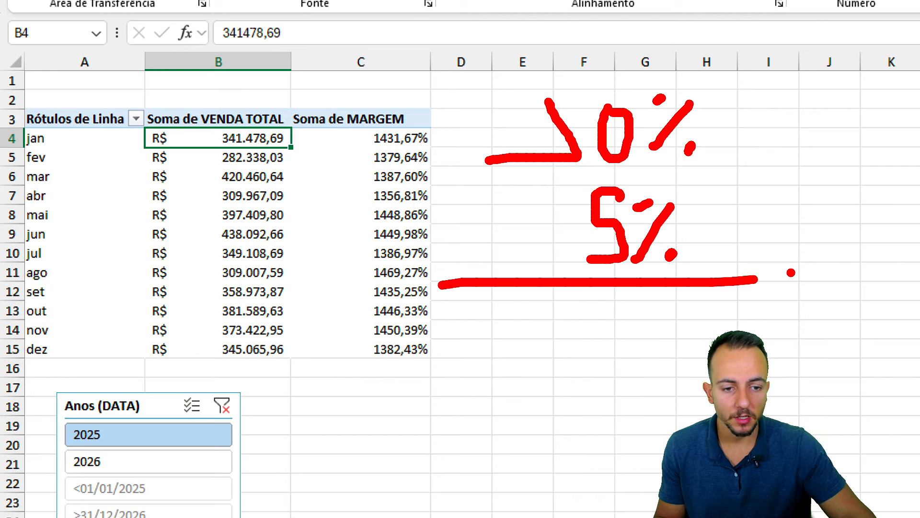
{"action": "left_click_drag", "start_coordinate": [491, 303], "coordinate": [511, 393]}
{"action": "mouse_move", "coordinate": [493, 349]}
{"action": "left_mouse_down"}
{"action": "mouse_move", "coordinate": [551, 350]}
{"action": "mouse_move", "coordinate": [539, 420]}
{"action": "left_mouse_up"}
{"action": "left_click_drag", "start_coordinate": [631, 316], "coordinate": [587, 390]}
{"action": "left_click_drag", "start_coordinate": [675, 325], "coordinate": [655, 396]}
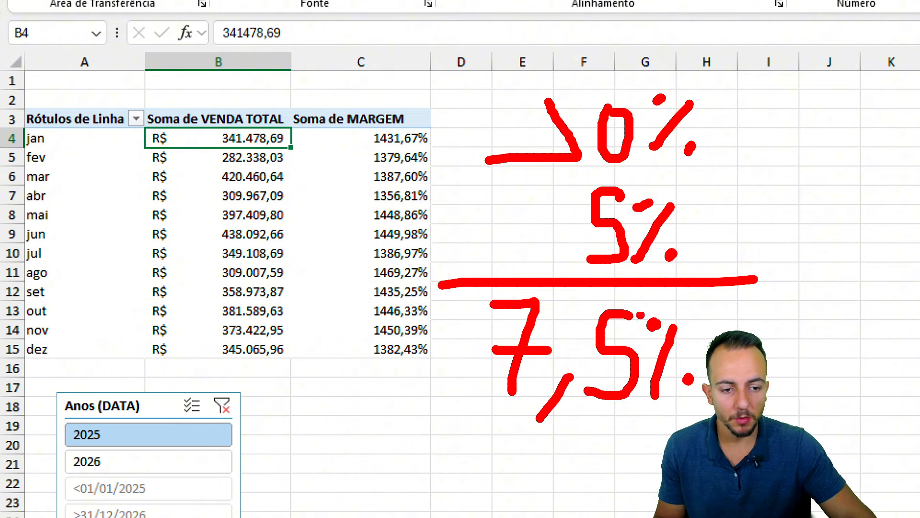
{"action": "mouse_move", "coordinate": [389, 104]}
{"action": "left_mouse_down"}
{"action": "mouse_move", "coordinate": [354, 347]}
{"action": "mouse_move", "coordinate": [360, 89]}
{"action": "left_mouse_up"}
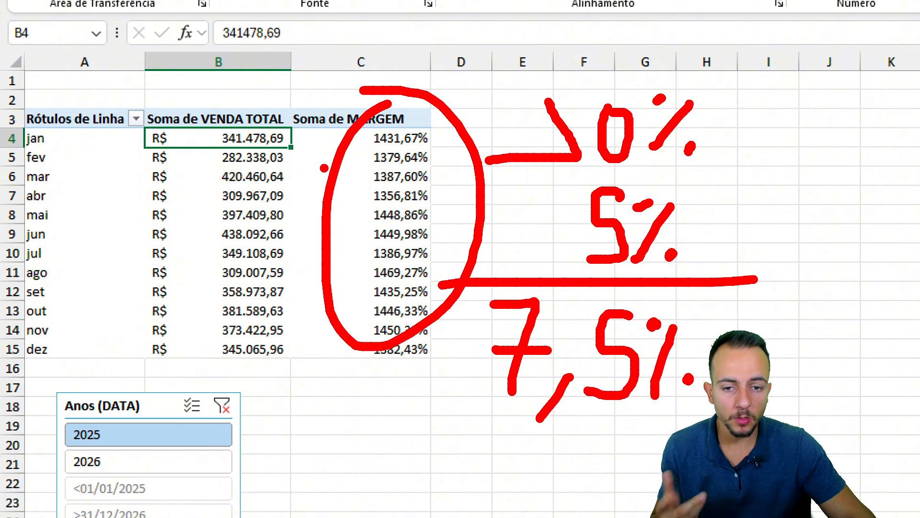
{"action": "key", "text": "Escape"}
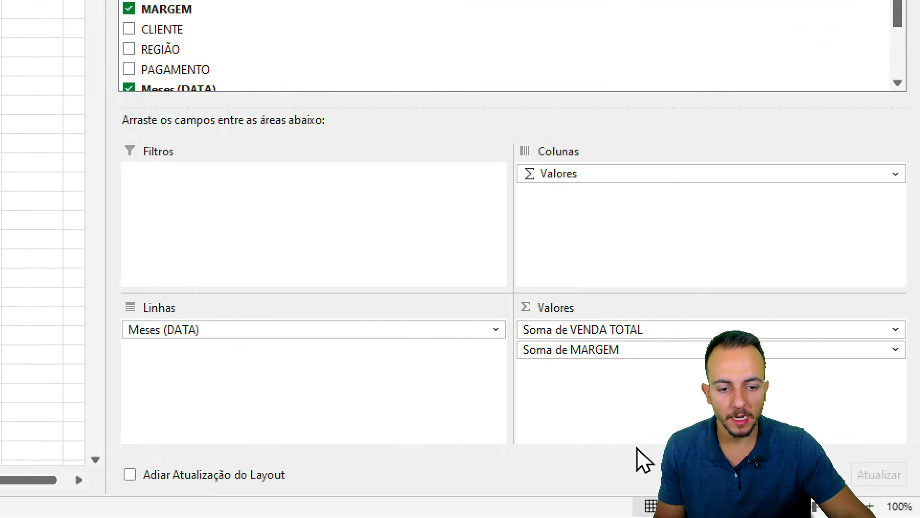
- Change the MARGEM value field's calculation type from Soma to Média in its value field settings
{"action": "left_click_drag", "start_coordinate": [602, 329], "coordinate": [599, 321]}
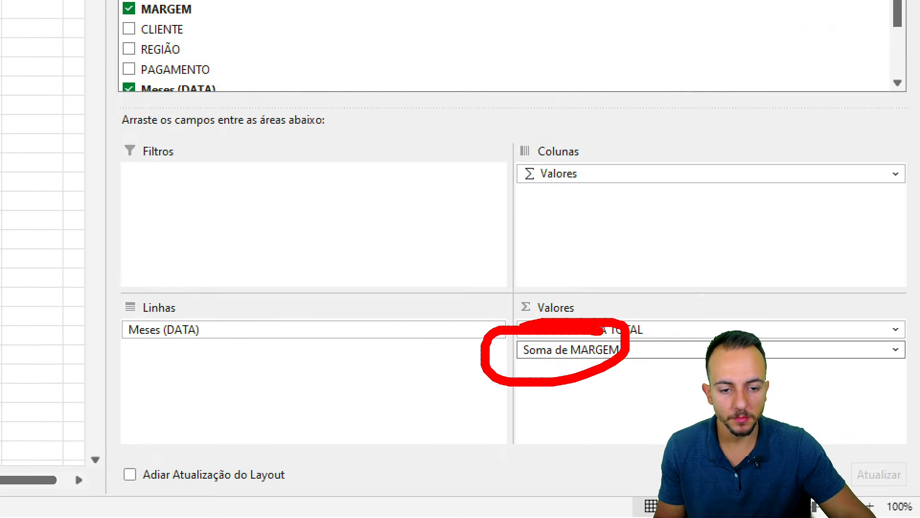
{"action": "key", "text": "Escape"}
{"action": "left_click", "coordinate": [545, 350]}
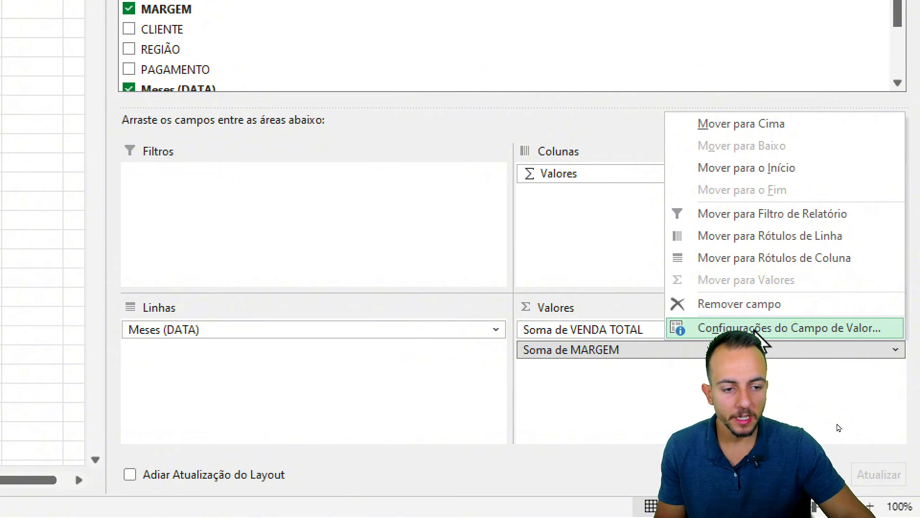
{"action": "left_click", "coordinate": [756, 330]}
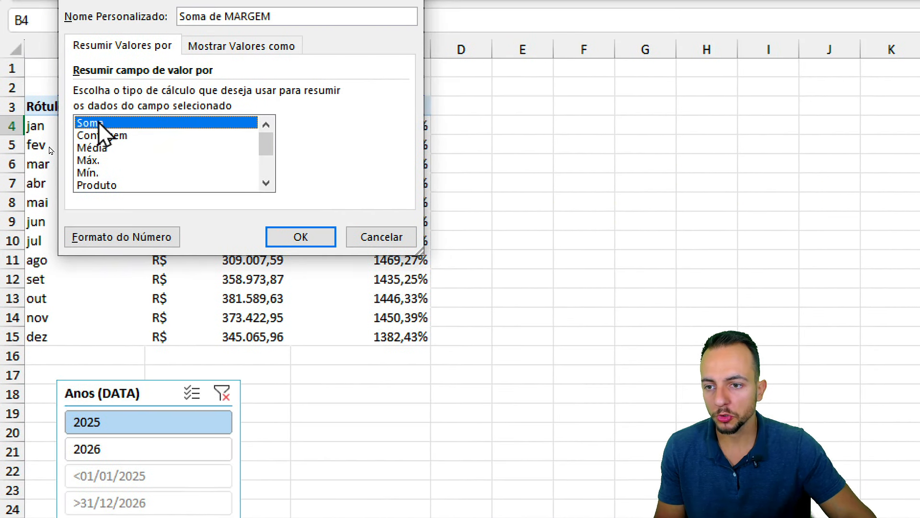
{"action": "left_click", "coordinate": [94, 148]}
{"action": "left_click", "coordinate": [301, 236]}
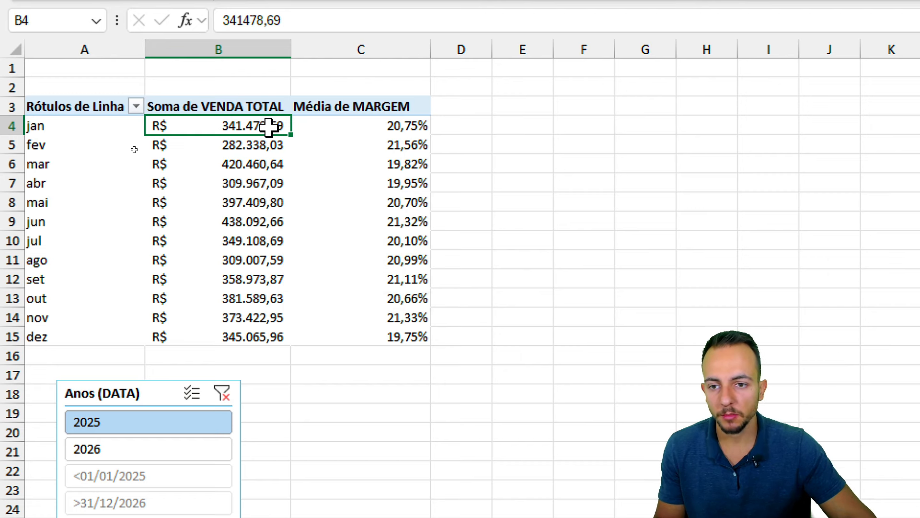
- Compare the monthly sales and average margin for 2025 and 2026 using the Anos (DATA) slicer, ending on 2025
{"action": "left_click_drag", "start_coordinate": [271, 126], "coordinate": [267, 336]}
{"action": "left_click_drag", "start_coordinate": [386, 126], "coordinate": [371, 312]}
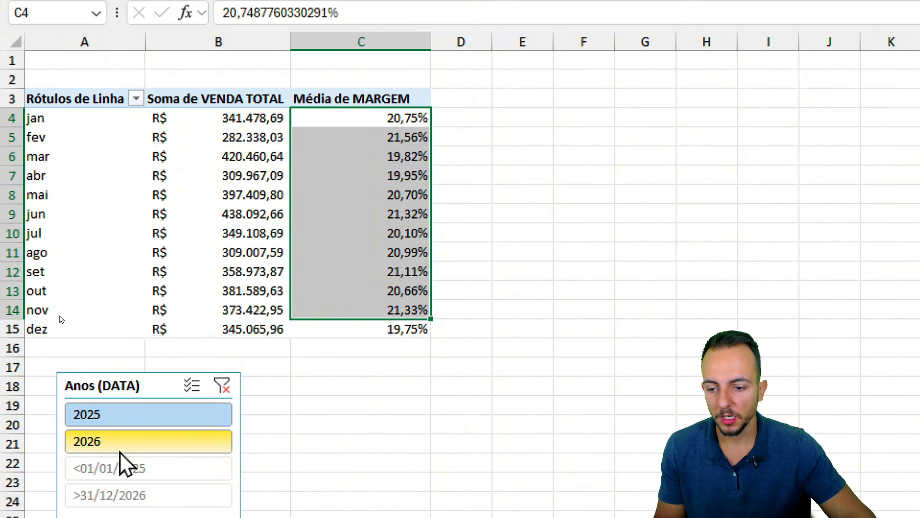
{"action": "left_click", "coordinate": [120, 456]}
{"action": "left_click", "coordinate": [133, 439]}
{"action": "left_click", "coordinate": [140, 416]}
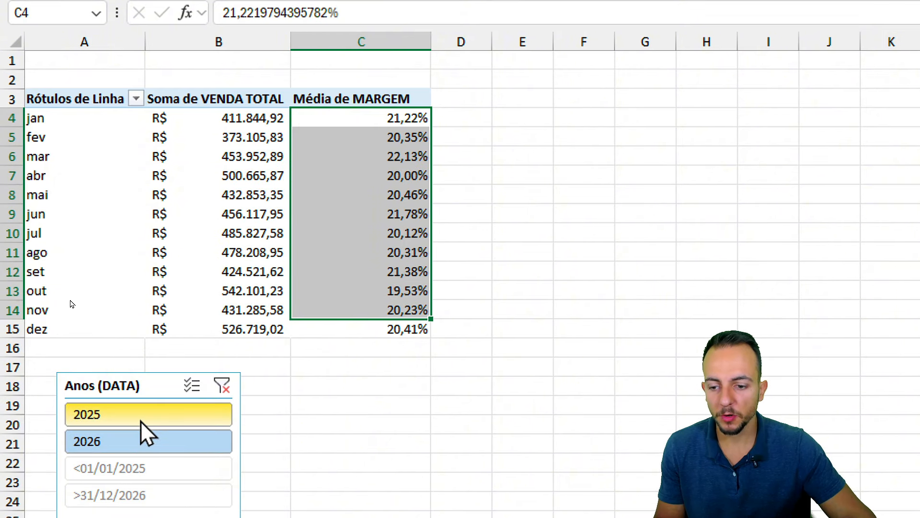
{"action": "left_click", "coordinate": [147, 443]}
{"action": "left_click", "coordinate": [152, 413]}
- Copy the whole monthly PivotTable in A3:C15 and paste it at cell E3
{"action": "left_click", "coordinate": [103, 97]}
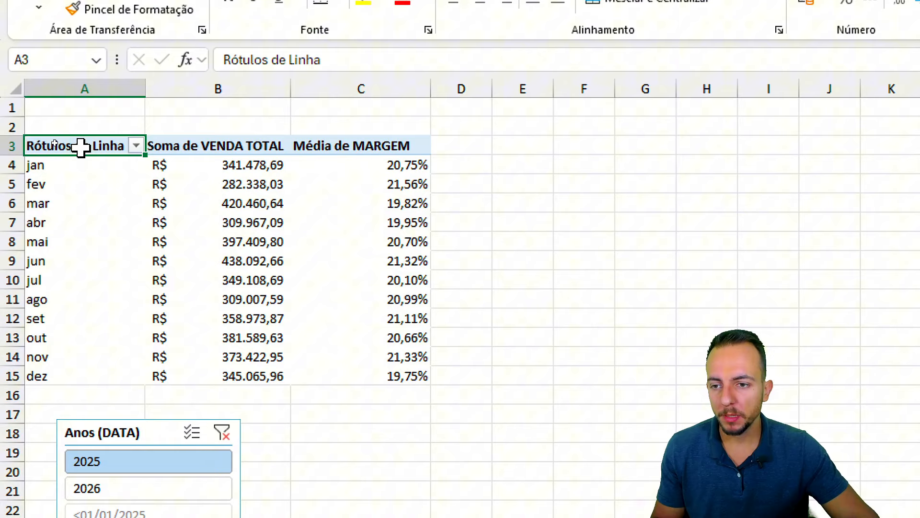
{"action": "left_click_drag", "start_coordinate": [39, 138], "coordinate": [177, 248]}
{"action": "left_click_drag", "start_coordinate": [355, 362], "coordinate": [355, 376]}
{"action": "left_click_drag", "start_coordinate": [107, 146], "coordinate": [408, 376]}
{"action": "right_click", "coordinate": [245, 231]}
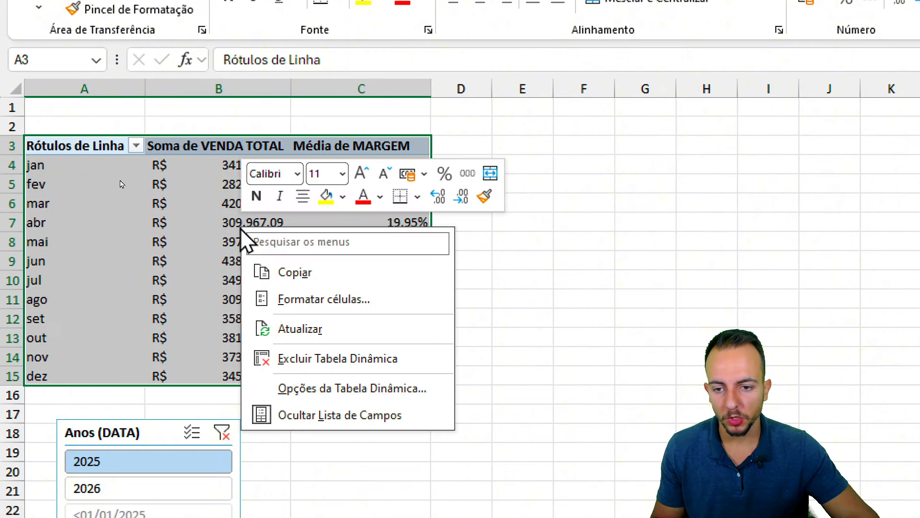
{"action": "left_click", "coordinate": [303, 271]}
{"action": "left_click", "coordinate": [523, 145]}
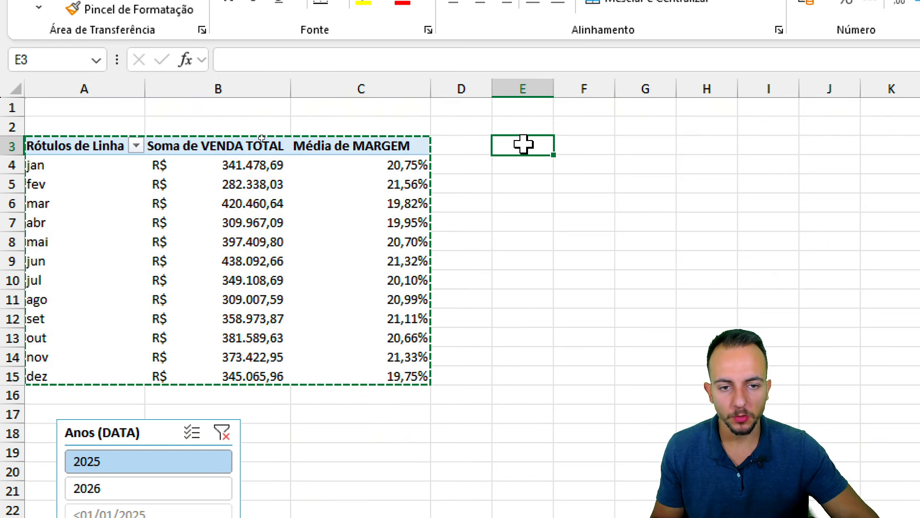
{"action": "right_click", "coordinate": [523, 144]}
{"action": "left_click", "coordinate": [589, 273]}
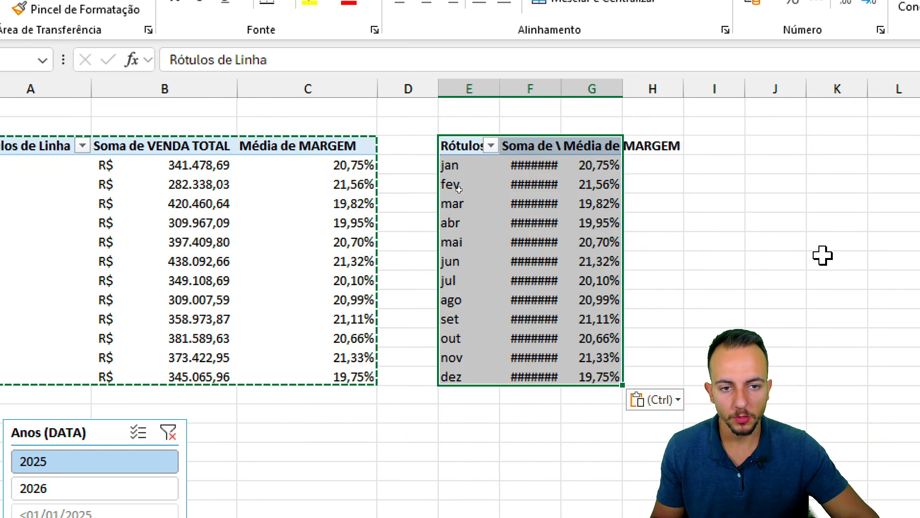
- Widen columns E to G and autofit them to the contents of the copied PivotTable
{"action": "left_click_drag", "start_coordinate": [475, 84], "coordinate": [616, 88]}
{"action": "double_click", "coordinate": [622, 89]}
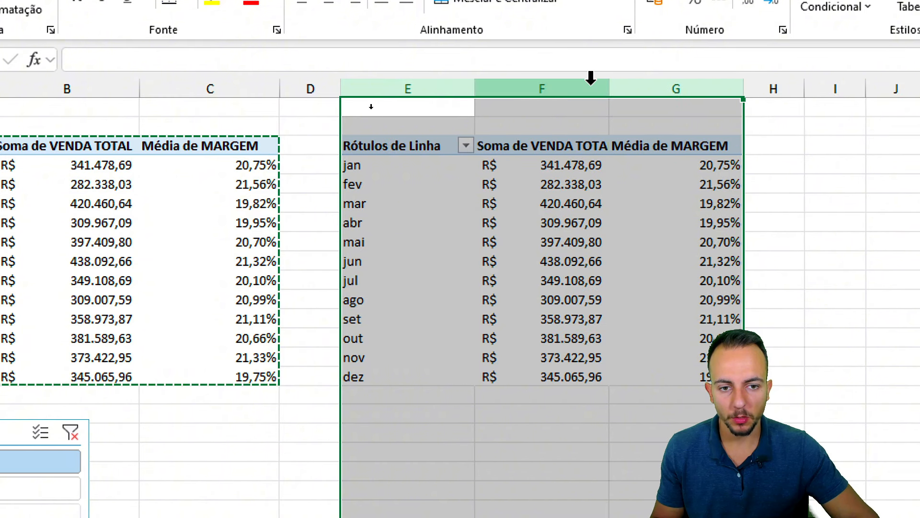
{"action": "double_click", "coordinate": [472, 89]}
{"action": "left_click", "coordinate": [519, 238]}
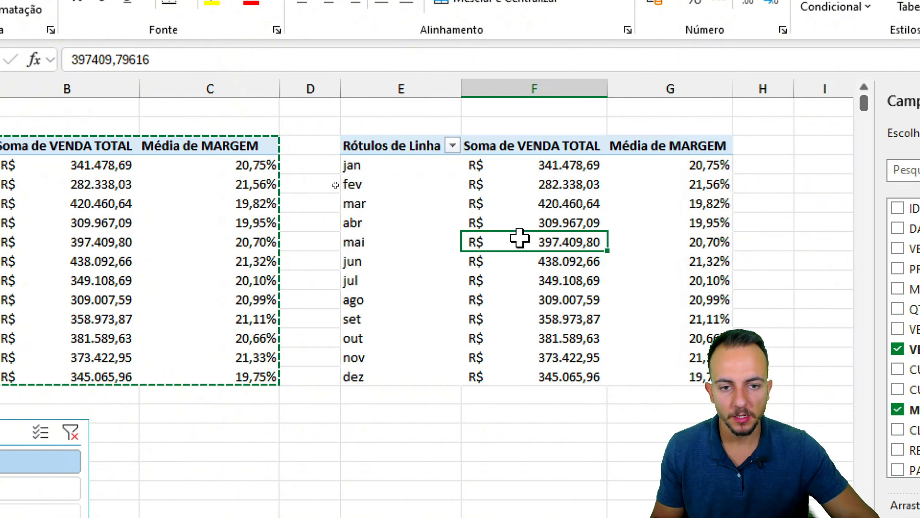
- Replace Média de MARGEM with the sum of CUSTO TOTAL in the copied PivotTable and autofit column G
{"action": "left_click_drag", "start_coordinate": [711, 143], "coordinate": [701, 268]}
{"action": "left_click", "coordinate": [700, 261]}
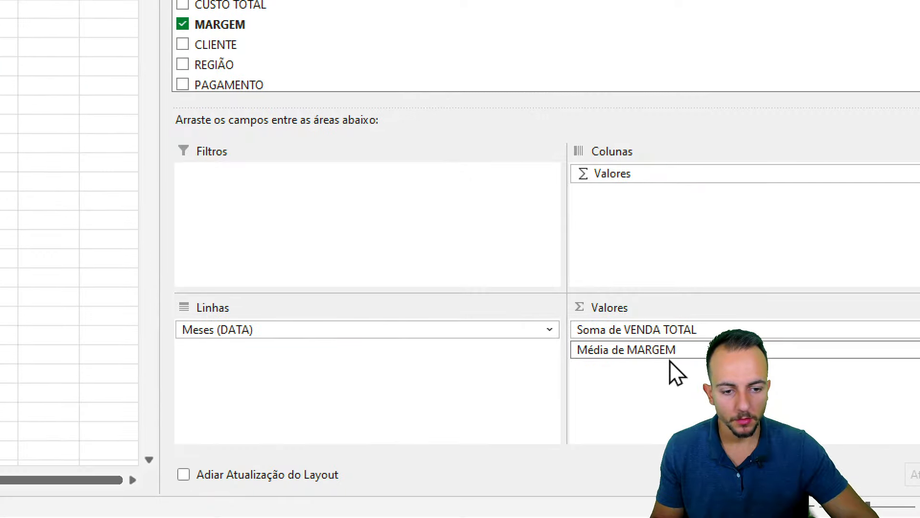
{"action": "left_click", "coordinate": [671, 352]}
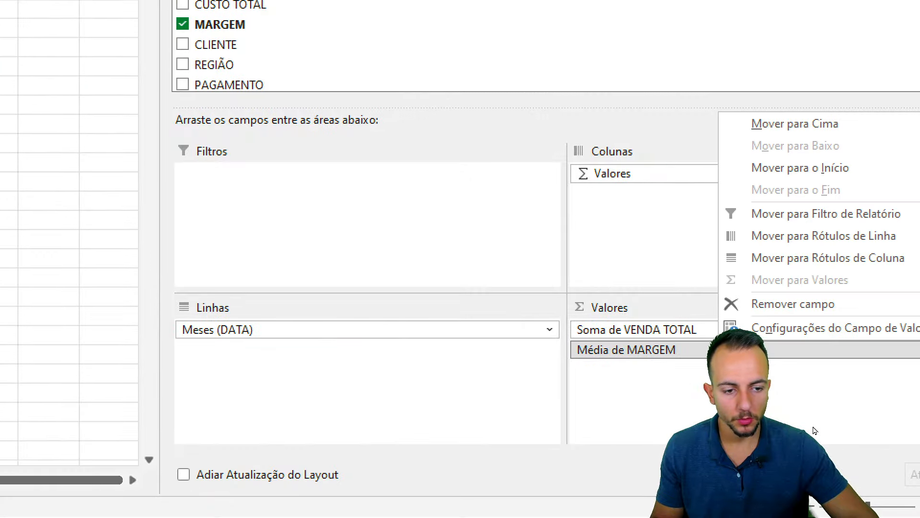
{"action": "left_click", "coordinate": [793, 303]}
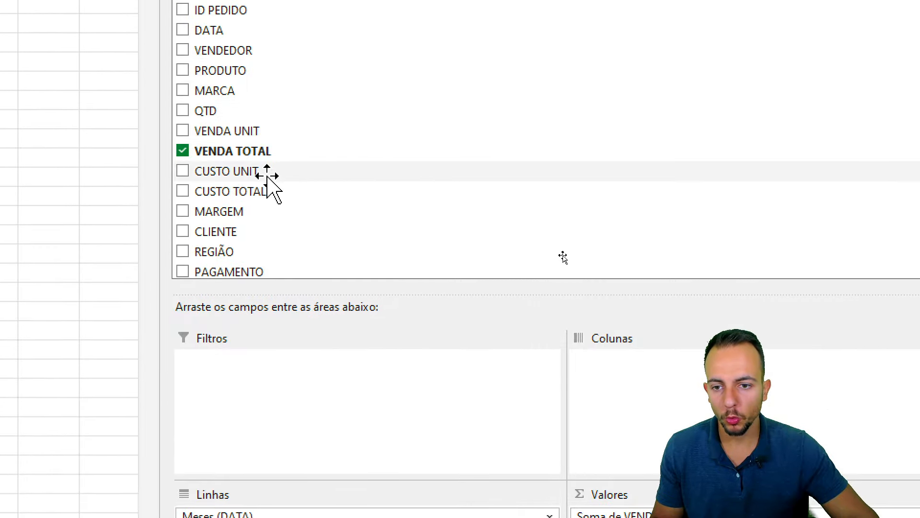
{"action": "left_click_drag", "start_coordinate": [268, 191], "coordinate": [671, 440]}
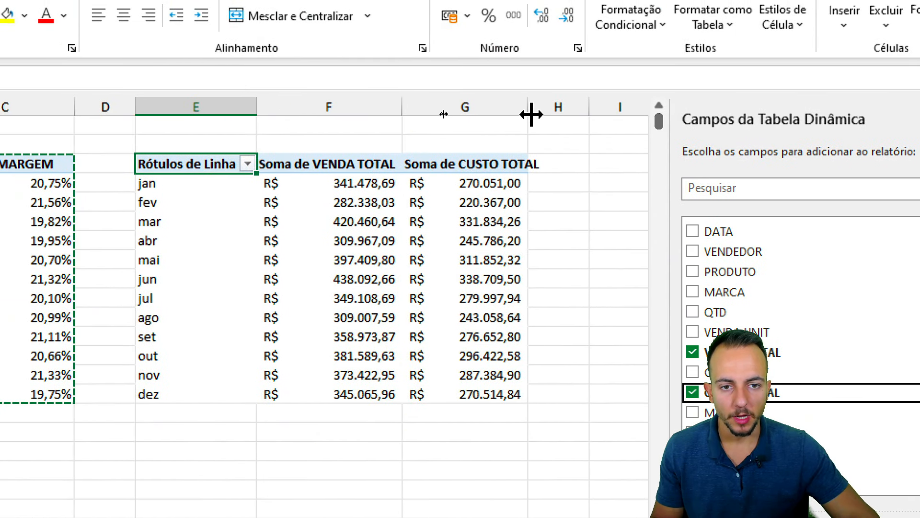
{"action": "double_click", "coordinate": [531, 114]}
- Alternate the Anos (DATA) slicer between 2026 and 2025, leaving both PivotTables filtered to 2026, and select the copied PivotTable
{"action": "left_click", "coordinate": [331, 184]}
{"action": "left_click", "coordinate": [477, 202]}
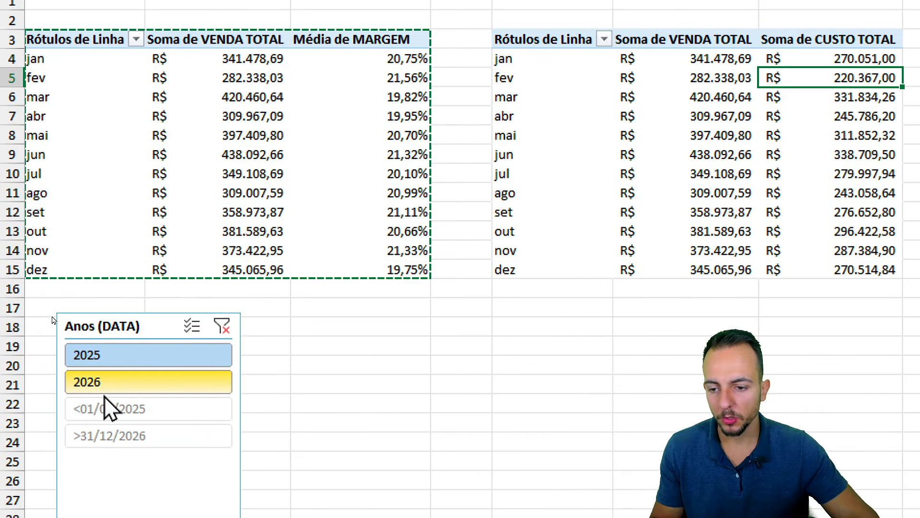
{"action": "left_click", "coordinate": [114, 379]}
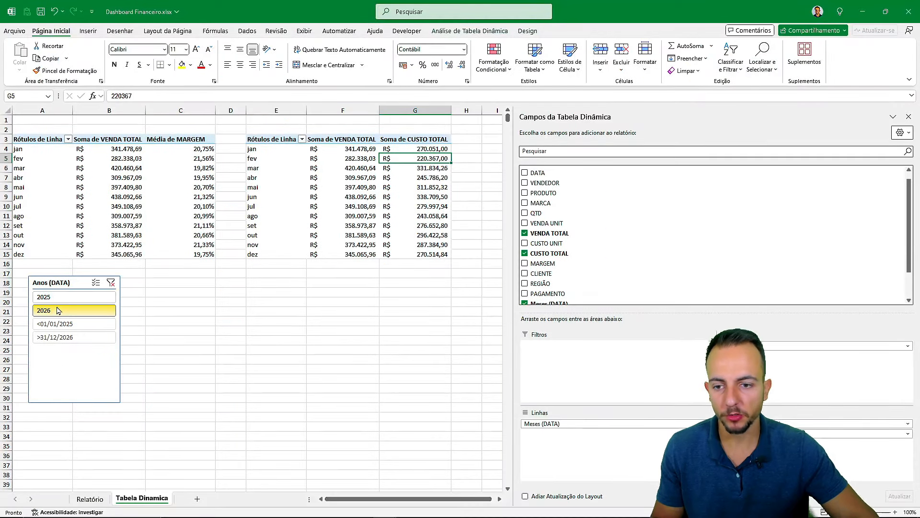
{"action": "left_click", "coordinate": [74, 297]}
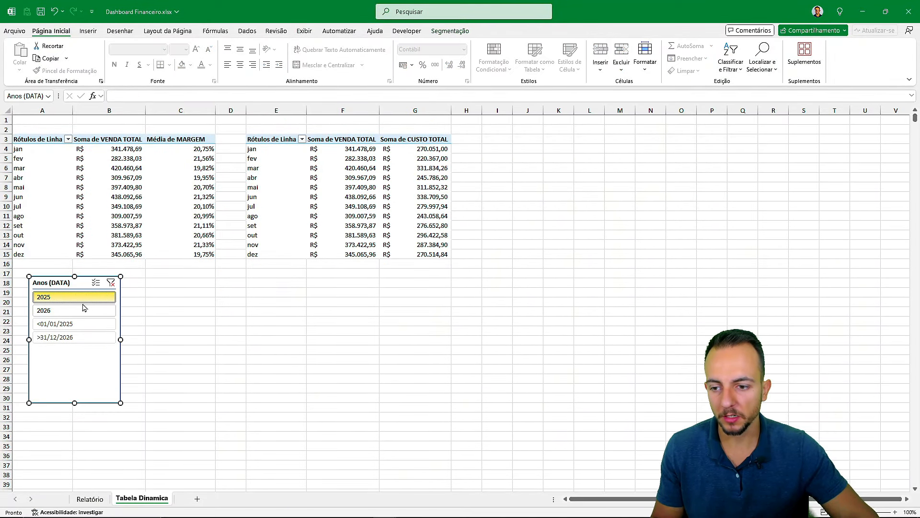
{"action": "left_click", "coordinate": [84, 309]}
{"action": "key", "text": "Escape"}
{"action": "left_click", "coordinate": [340, 197]}
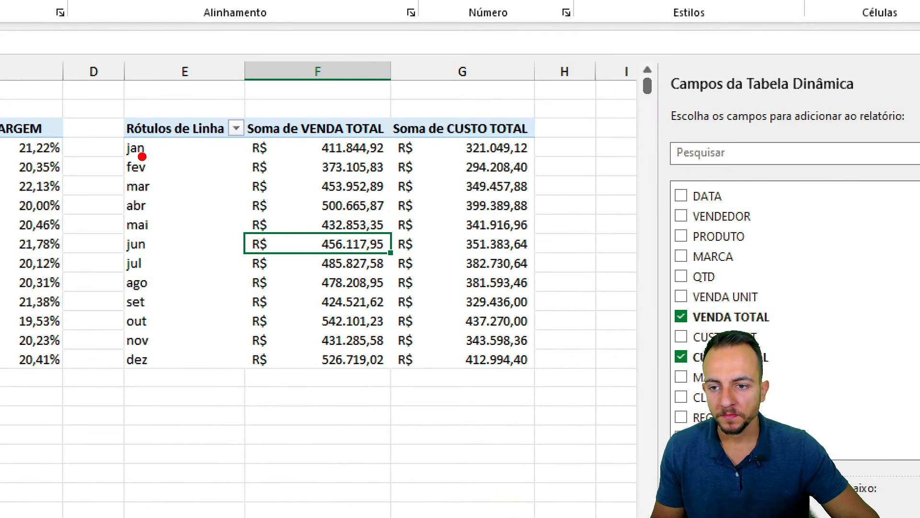
{"action": "left_click_drag", "start_coordinate": [118, 154], "coordinate": [158, 154]}
{"action": "left_click_drag", "start_coordinate": [312, 157], "coordinate": [380, 157]}
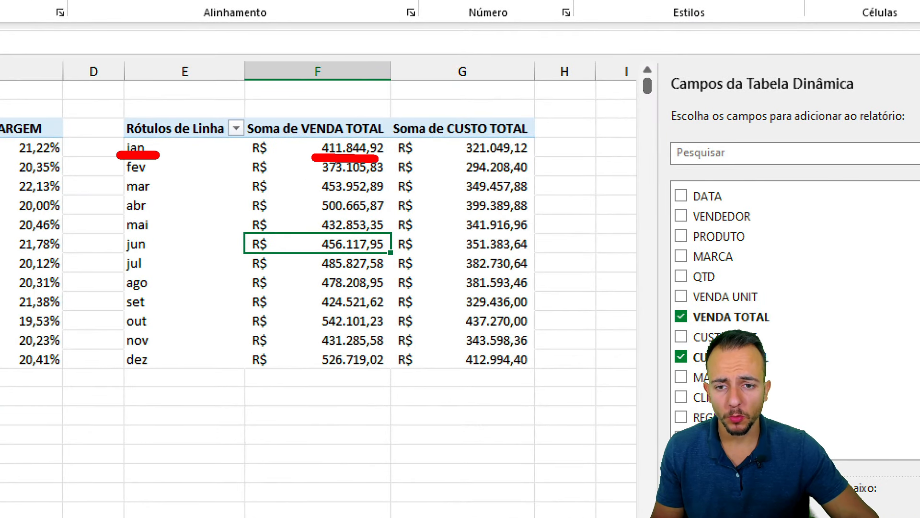
{"action": "left_click_drag", "start_coordinate": [436, 158], "coordinate": [532, 159]}
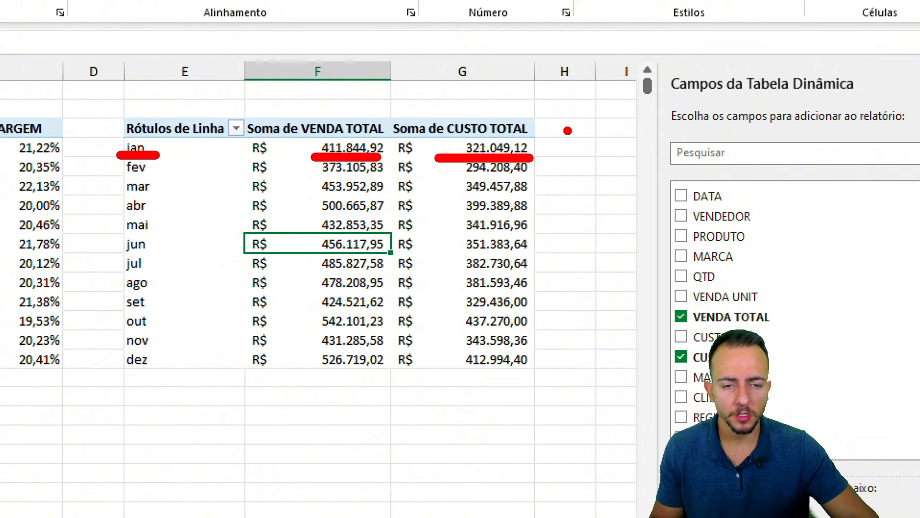
{"action": "mouse_move", "coordinate": [556, 121]}
{"action": "left_mouse_down"}
{"action": "mouse_move", "coordinate": [578, 158]}
{"action": "mouse_move", "coordinate": [552, 168]}
{"action": "left_mouse_up"}
{"action": "mouse_move", "coordinate": [596, 122]}
{"action": "left_mouse_down"}
{"action": "mouse_move", "coordinate": [587, 149]}
{"action": "mouse_move", "coordinate": [597, 123]}
{"action": "left_mouse_up"}
{"action": "mouse_move", "coordinate": [645, 122]}
{"action": "left_mouse_down"}
{"action": "mouse_move", "coordinate": [640, 142]}
{"action": "mouse_move", "coordinate": [647, 120]}
{"action": "left_mouse_up"}
{"action": "left_click_drag", "start_coordinate": [545, 188], "coordinate": [688, 170]}
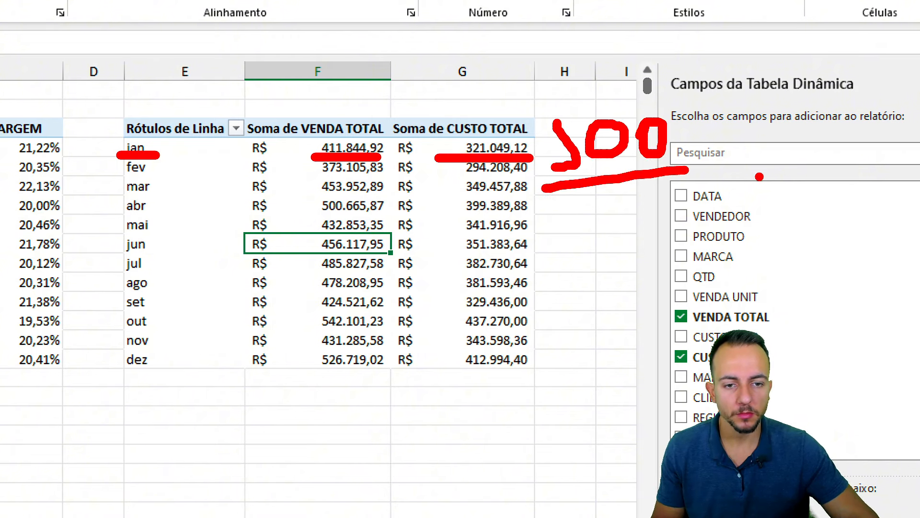
{"action": "key", "text": "Escape"}
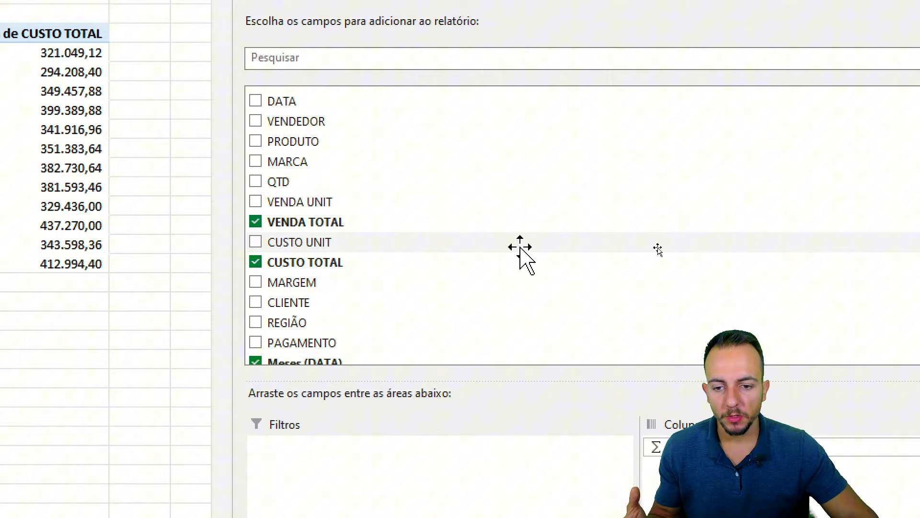
{"action": "scroll", "coordinate": [520, 248], "scroll_direction": "down", "scroll_amount": 3}
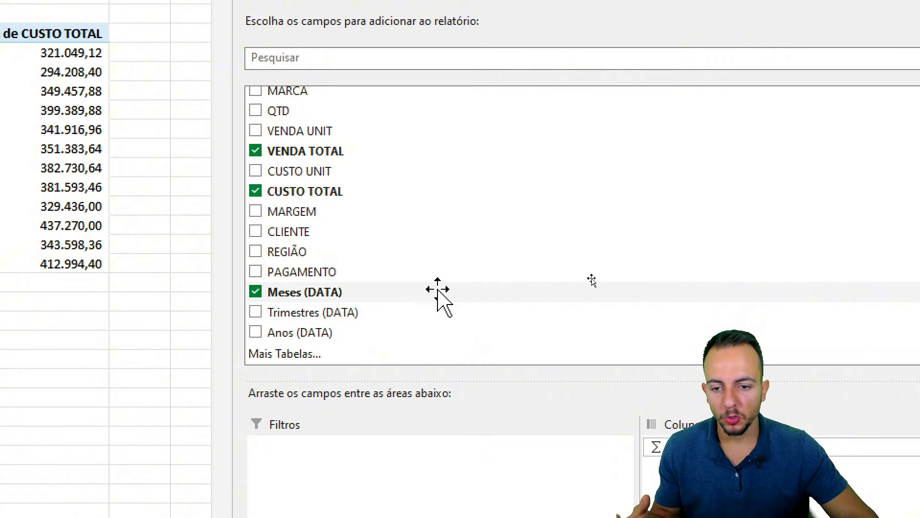
- Start a calculated field for the copied PivotTable and name it Lucro Bruto
{"action": "scroll", "coordinate": [366, 274], "scroll_direction": "up", "scroll_amount": 4}
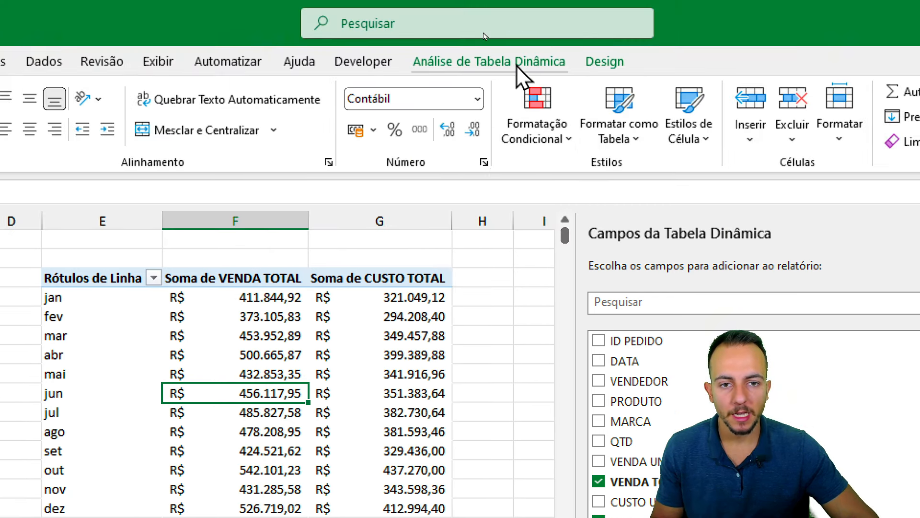
{"action": "left_click", "coordinate": [517, 66]}
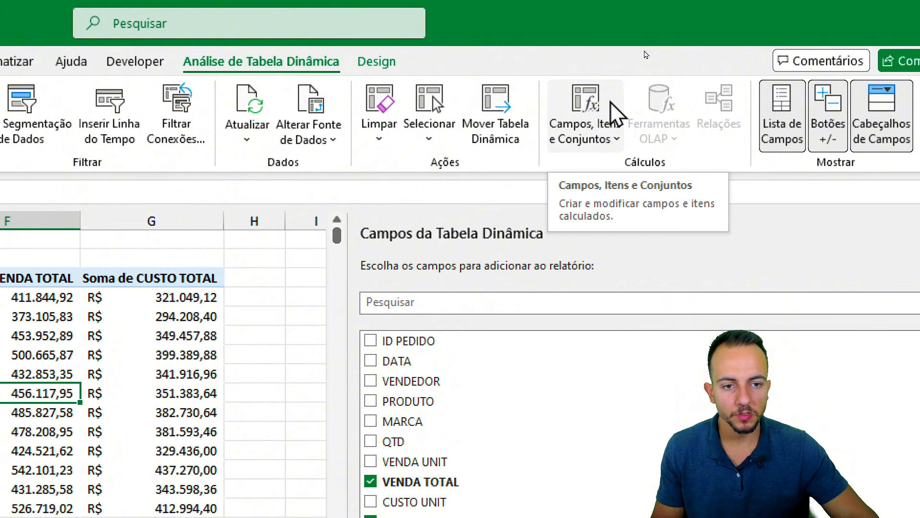
{"action": "left_click", "coordinate": [615, 106]}
{"action": "left_click", "coordinate": [605, 169]}
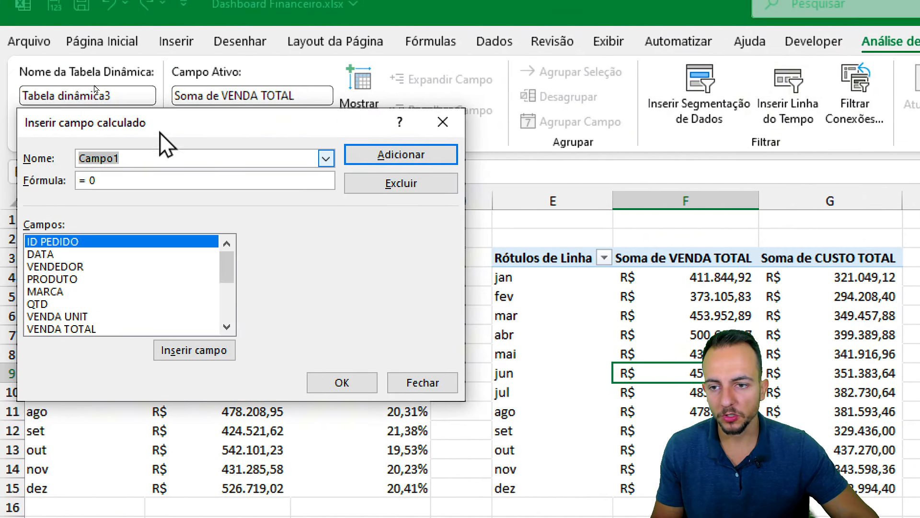
{"action": "left_click_drag", "start_coordinate": [161, 135], "coordinate": [423, 171]}
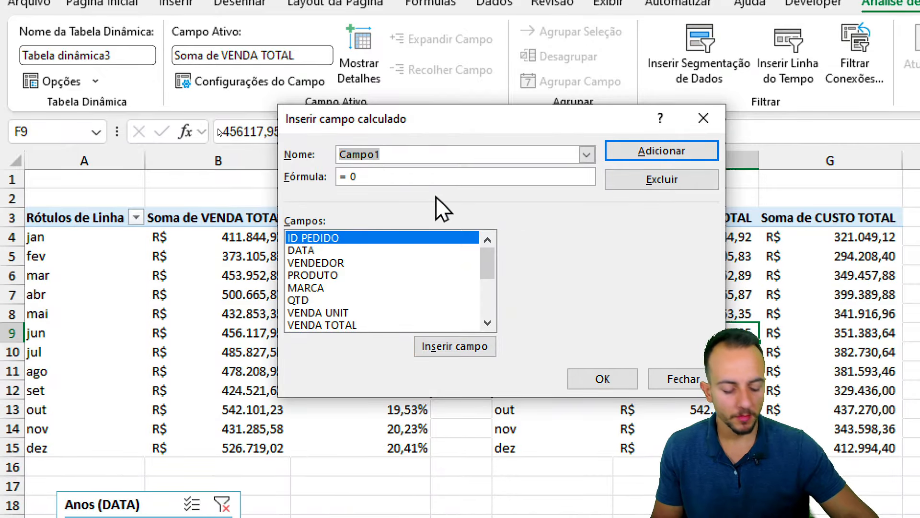
{"action": "type", "text": "Lucro Bruto"}
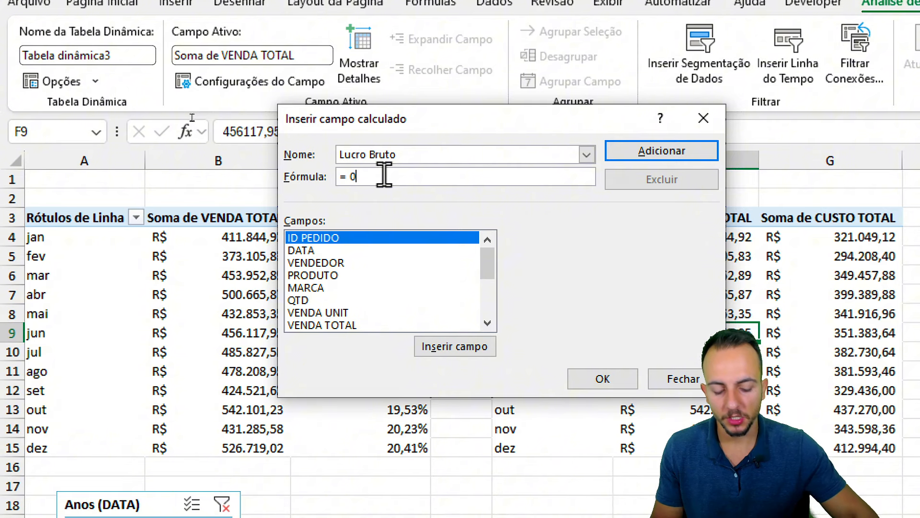
{"action": "scroll", "coordinate": [346, 290], "scroll_direction": "down", "scroll_amount": 1}
{"action": "double_click", "coordinate": [345, 288]}
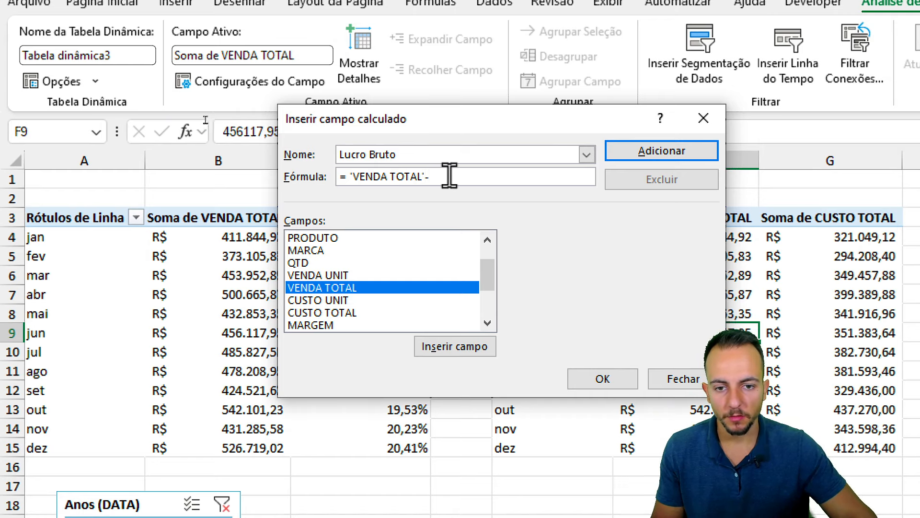
{"action": "left_click_drag", "start_coordinate": [440, 176], "coordinate": [339, 176]}
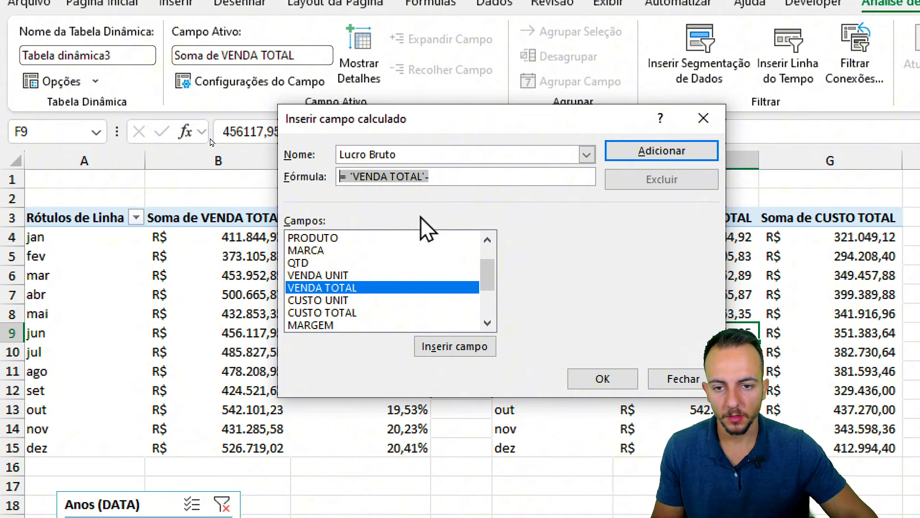
{"action": "key", "text": "BackSpace"}
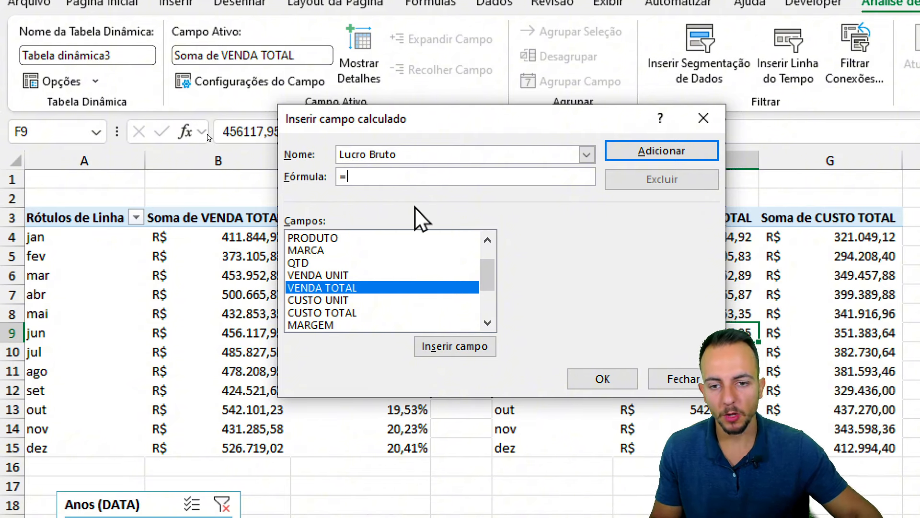
- Set the Lucro Bruto formula to = 'VENDA TOTAL'- 'CUSTO TOTAL', add the calculated field to the PivotTable and autofit column H
{"action": "double_click", "coordinate": [336, 287]}
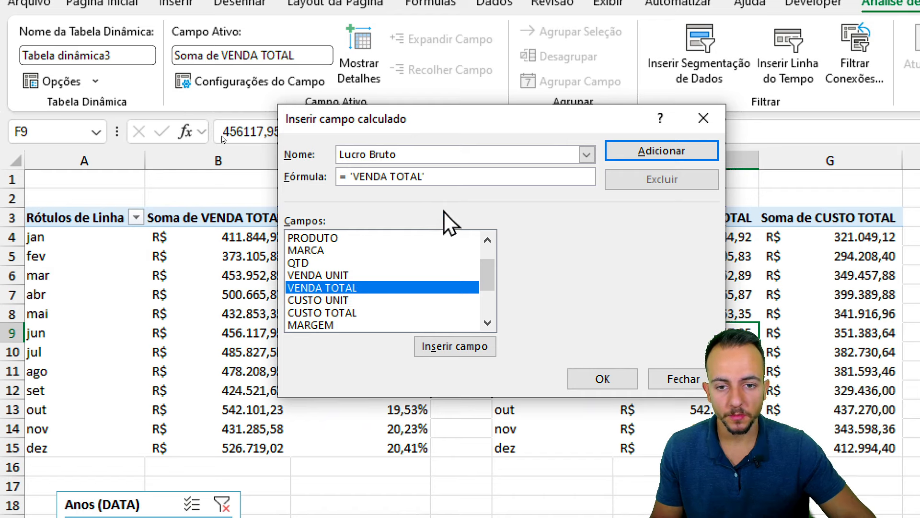
{"action": "left_click", "coordinate": [335, 312]}
{"action": "double_click", "coordinate": [335, 312]}
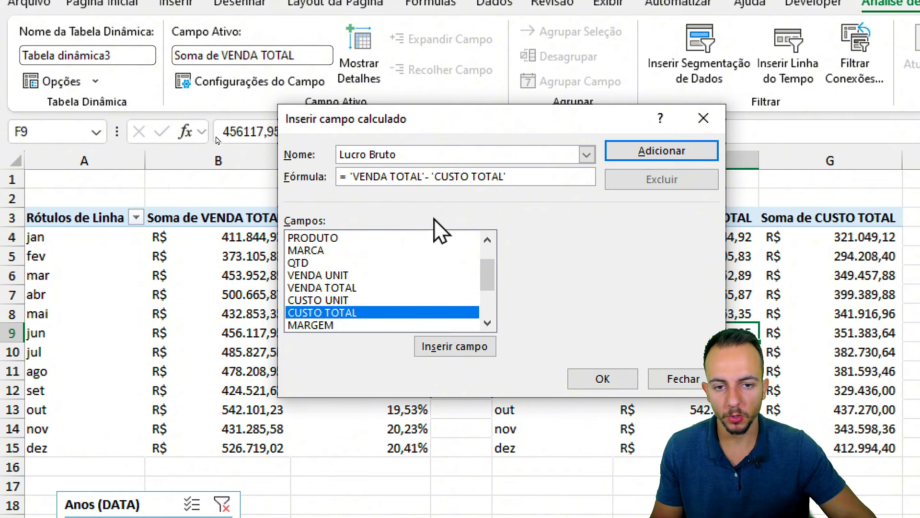
{"action": "left_click", "coordinate": [603, 379]}
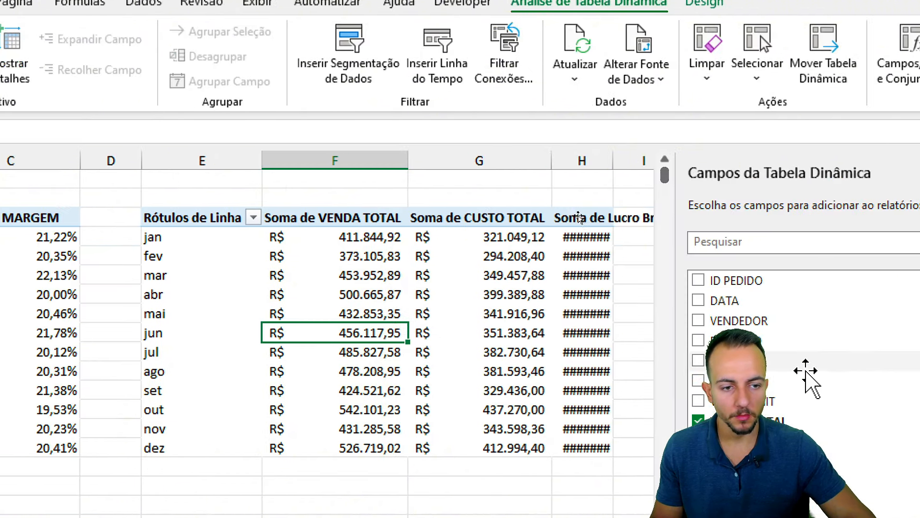
{"action": "double_click", "coordinate": [566, 165]}
{"action": "left_click", "coordinate": [555, 236]}
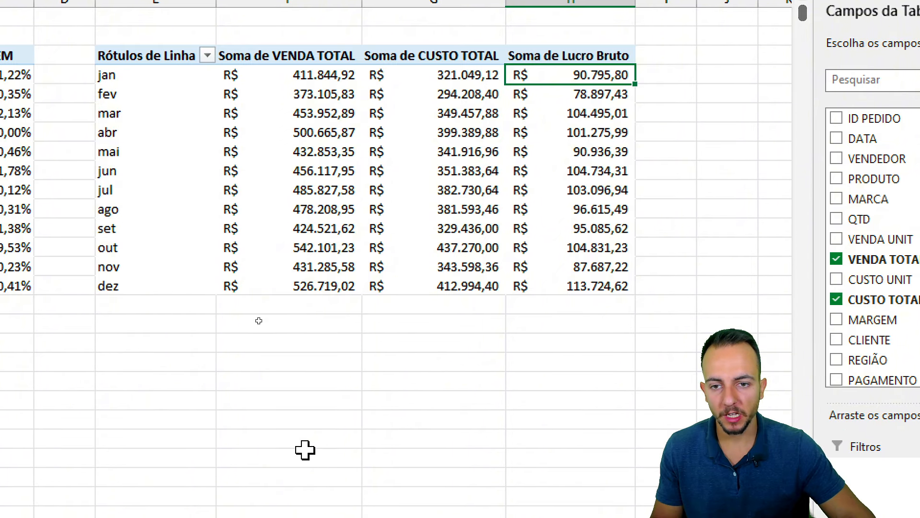
- Check January's gross profit below the PivotTable by entering 411844,92 in F19, 321049,12 in F20 and =F19-F20 in F22
{"action": "left_click", "coordinate": [319, 408]}
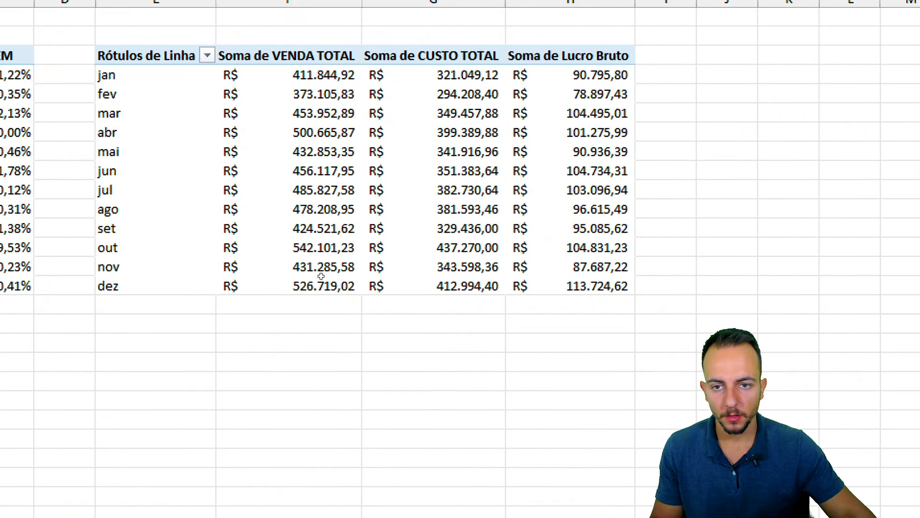
{"action": "type", "text": "411844,92"}
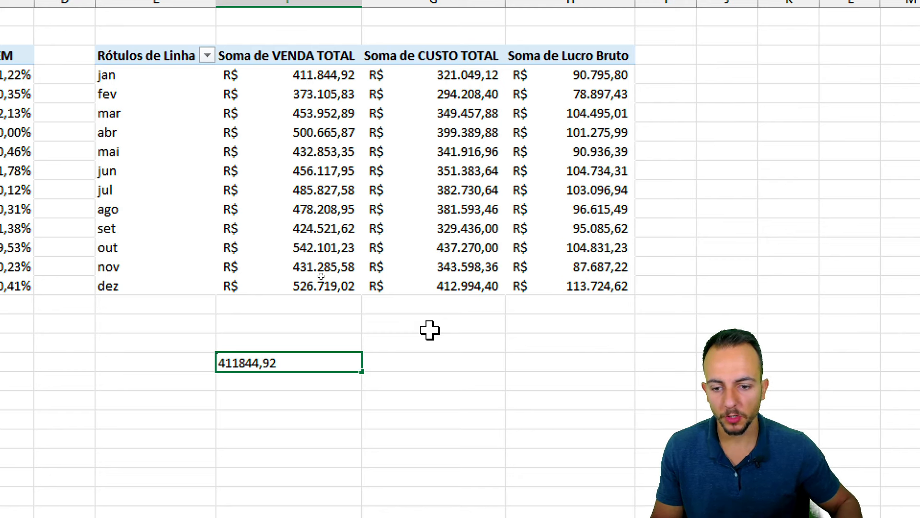
{"action": "key", "text": "Return"}
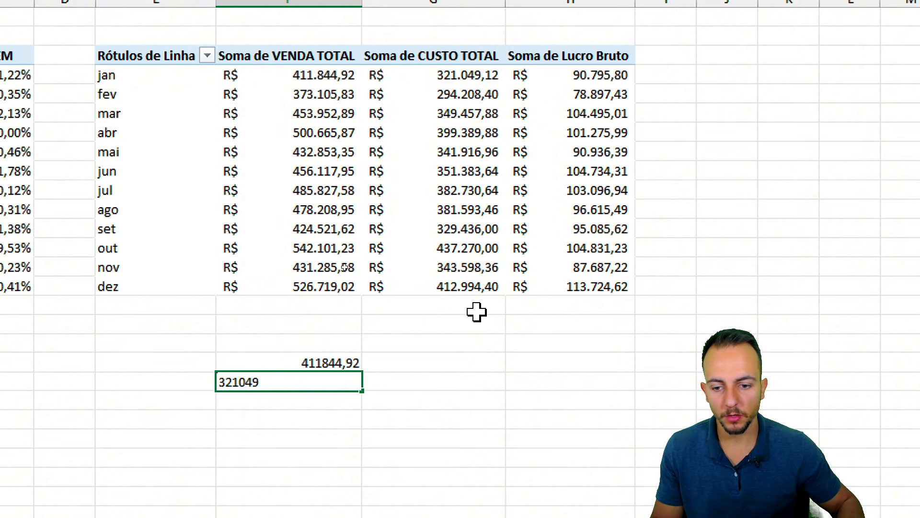
{"action": "type", "text": "321049,12"}
{"action": "key", "text": "Return"}
{"action": "key", "text": "Return"}
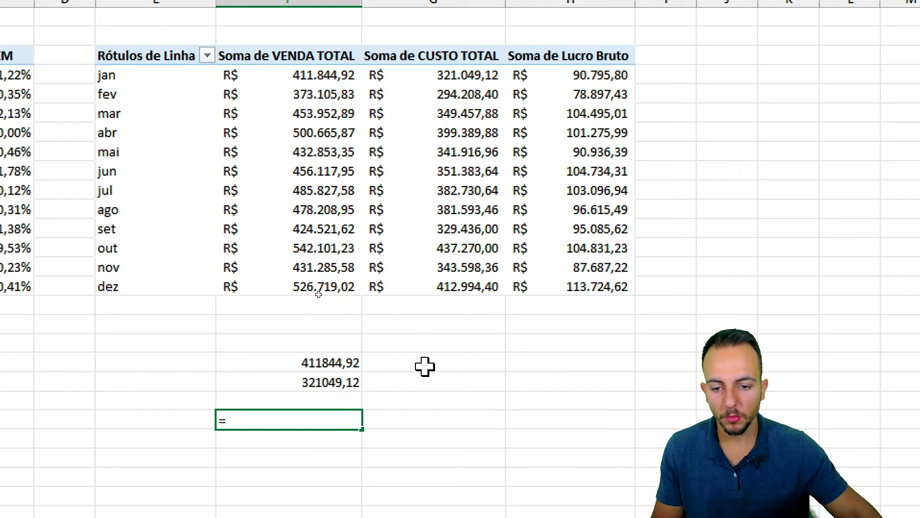
{"action": "left_click", "coordinate": [354, 362]}
{"action": "type", "text": "-"}
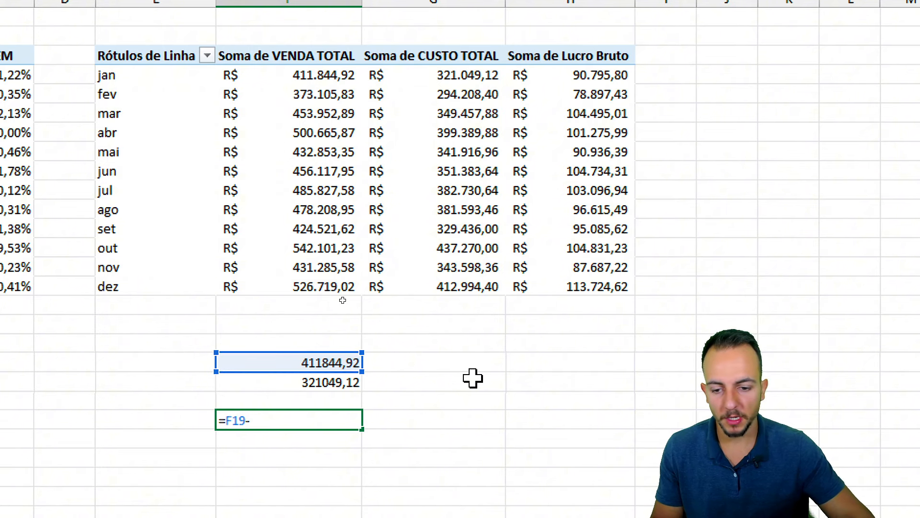
{"action": "key", "text": "Up"}
{"action": "key", "text": "Up"}
{"action": "key", "text": "Return"}
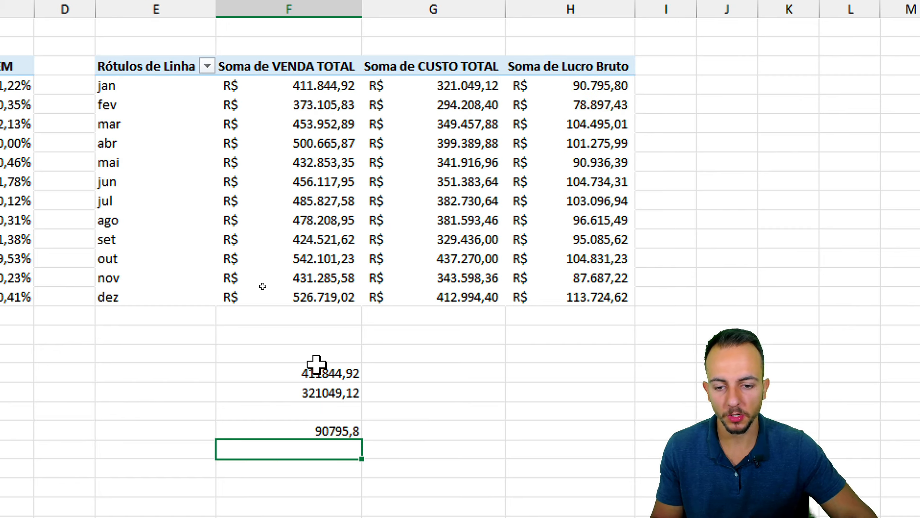
- Clear the check calculation from the cells below the PivotTable in column F
{"action": "left_click_drag", "start_coordinate": [340, 334], "coordinate": [339, 483]}
{"action": "key", "text": "Delete"}
{"action": "left_click", "coordinate": [288, 390]}
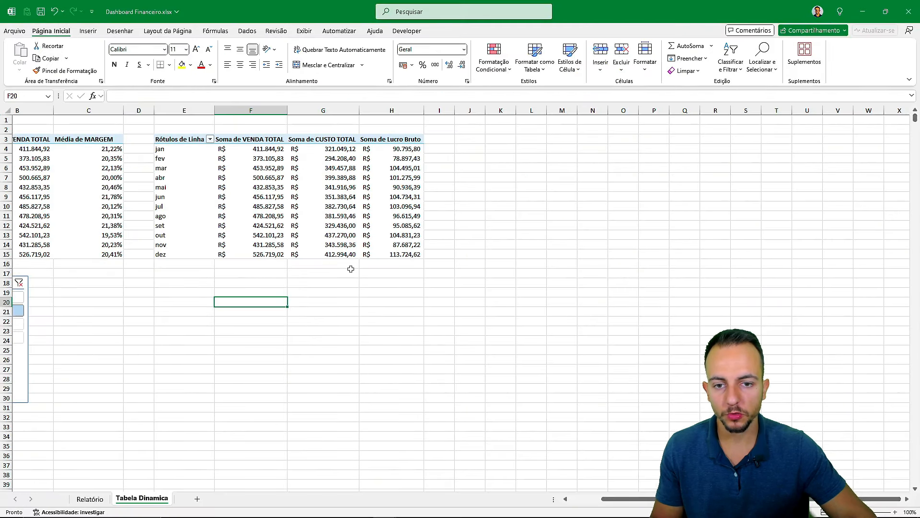
{"action": "left_click", "coordinate": [352, 281]}
{"action": "scroll", "coordinate": [352, 284], "scroll_direction": "left", "scroll_amount": 2}
- Remove Soma de Lucro Bruto from the values of the PivotTable at E3
{"action": "left_click", "coordinate": [407, 181]}
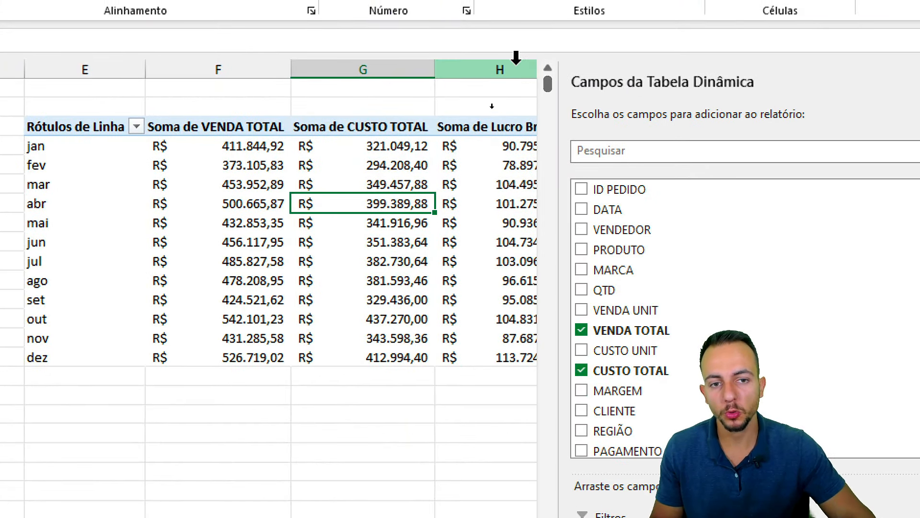
{"action": "left_click_drag", "start_coordinate": [489, 136], "coordinate": [500, 367]}
{"action": "left_click", "coordinate": [251, 223]}
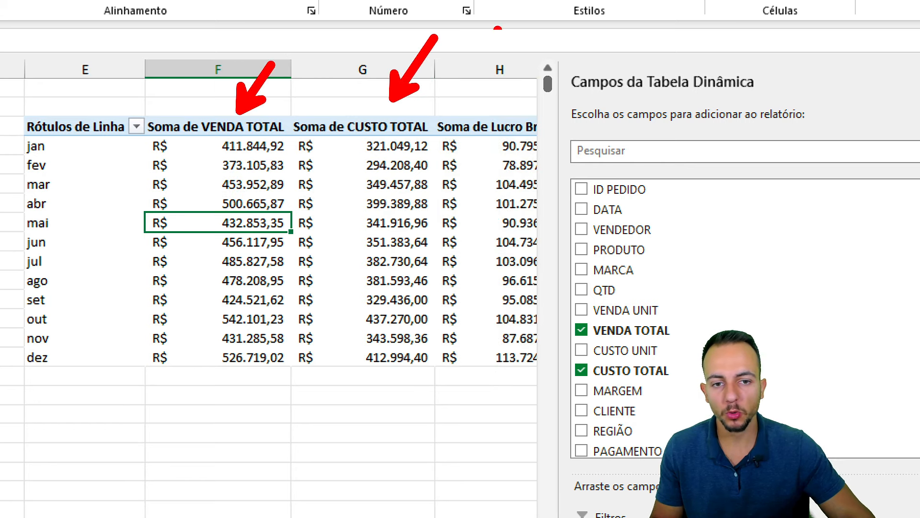
{"action": "mouse_move", "coordinate": [527, 82]}
{"action": "left_mouse_down"}
{"action": "mouse_move", "coordinate": [463, 362]}
{"action": "mouse_move", "coordinate": [472, 106]}
{"action": "left_mouse_up"}
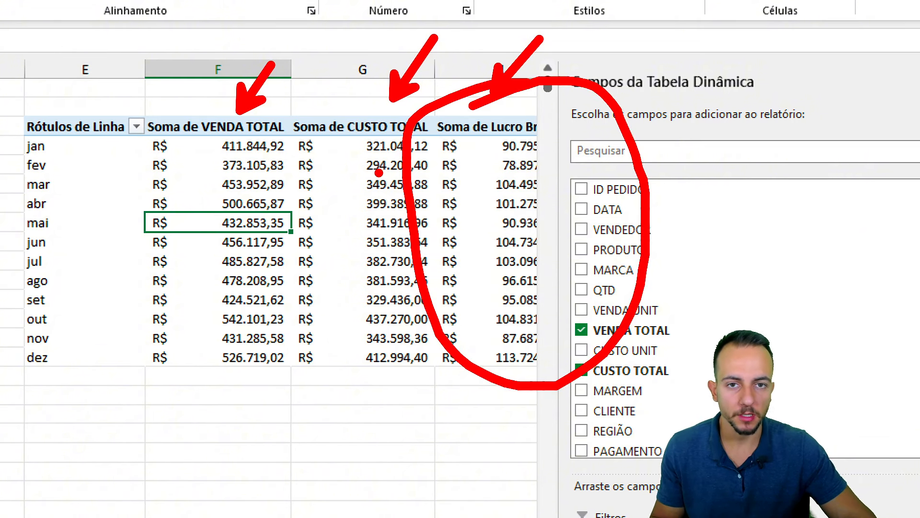
{"action": "key", "text": "Escape"}
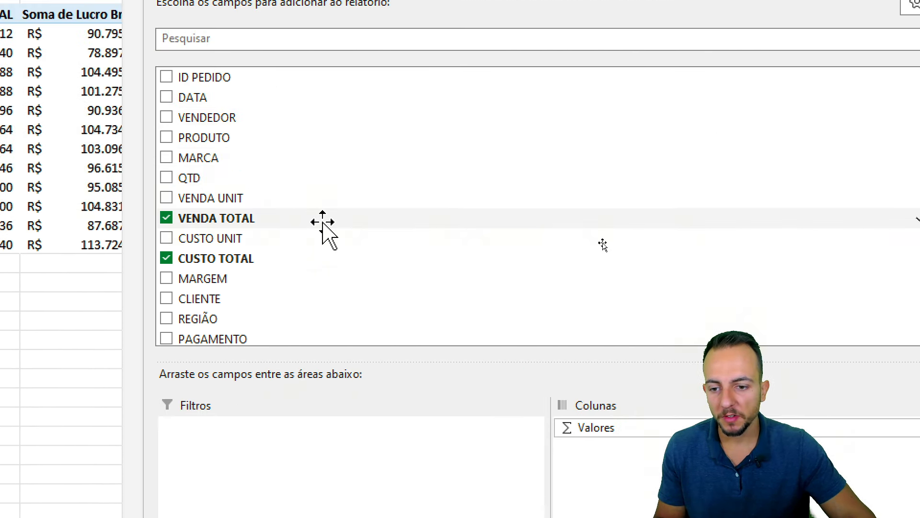
{"action": "scroll", "coordinate": [323, 226], "scroll_direction": "down", "scroll_amount": 3}
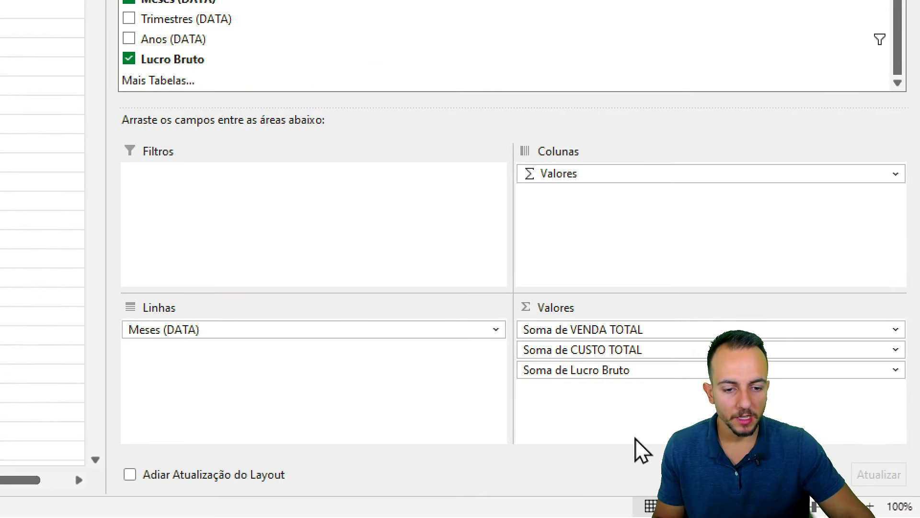
{"action": "left_click", "coordinate": [596, 372]}
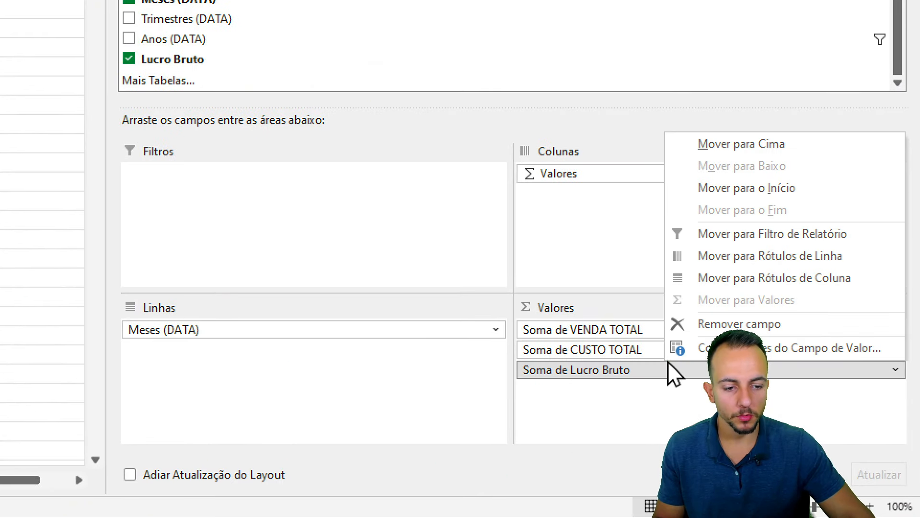
{"action": "left_click", "coordinate": [719, 323]}
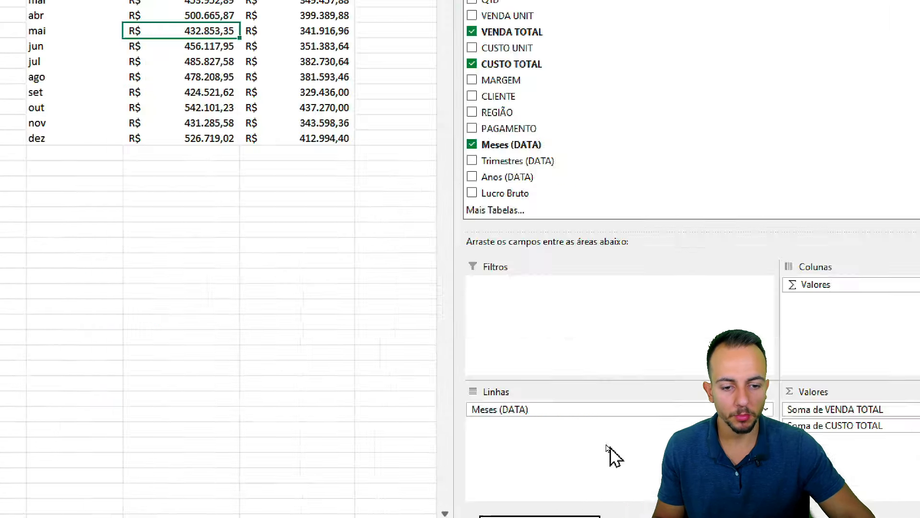
{"action": "left_click", "coordinate": [73, 229]}
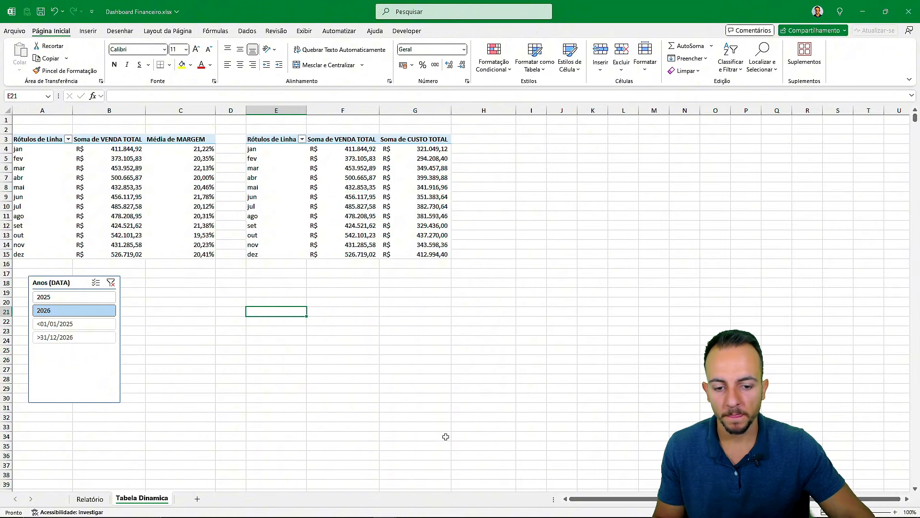
- Copy the whole sales and cost PivotTable in E3:G15 and paste it at cell I3
{"action": "left_click_drag", "start_coordinate": [289, 135], "coordinate": [422, 254]}
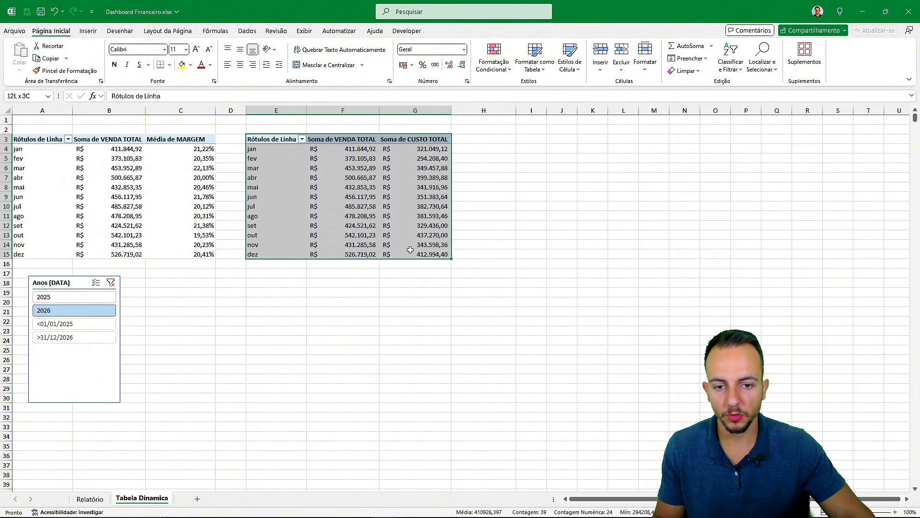
{"action": "key", "text": "ctrl+c"}
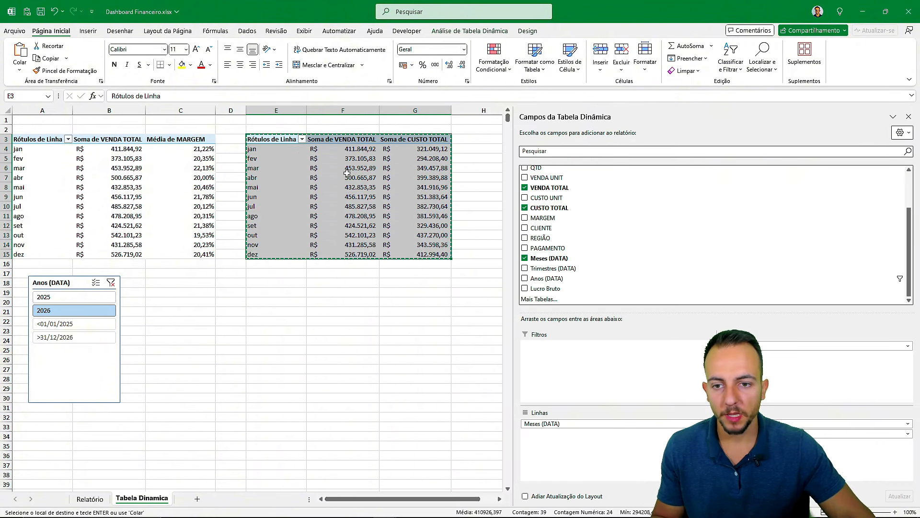
{"action": "right_click", "coordinate": [283, 151]}
{"action": "left_click", "coordinate": [315, 175]}
{"action": "scroll", "coordinate": [316, 144], "scroll_direction": "right", "scroll_amount": 3}
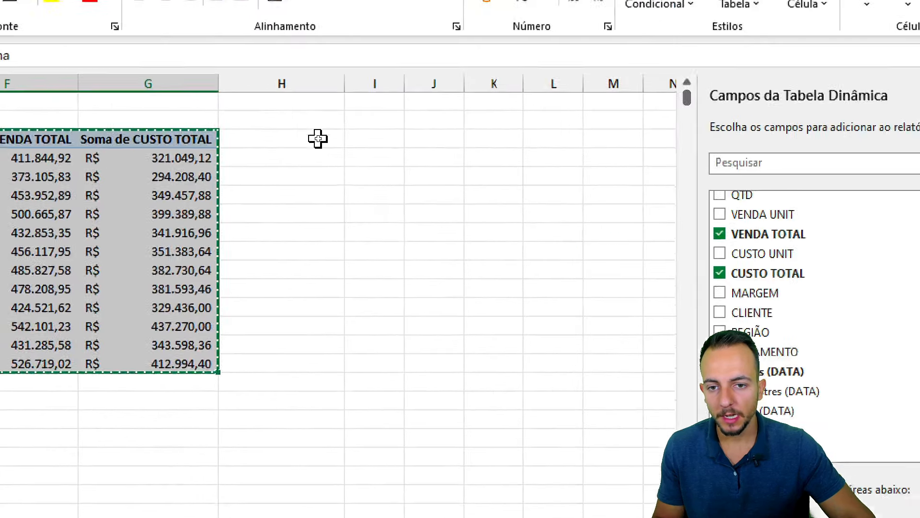
{"action": "right_click", "coordinate": [375, 139]}
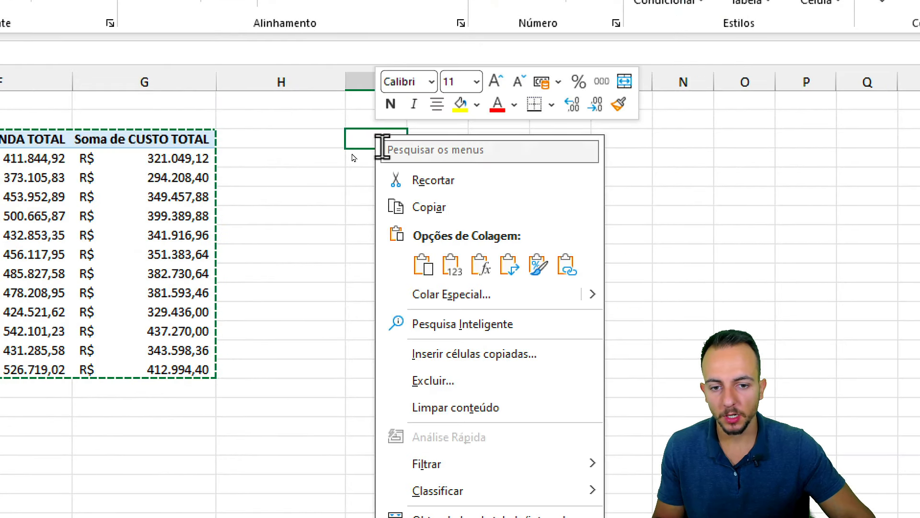
{"action": "left_click", "coordinate": [421, 263]}
- Narrow column H and autofit columns I to K to the contents of the pasted PivotTable
{"action": "left_click", "coordinate": [332, 197]}
{"action": "left_click_drag", "start_coordinate": [345, 86], "coordinate": [446, 80]}
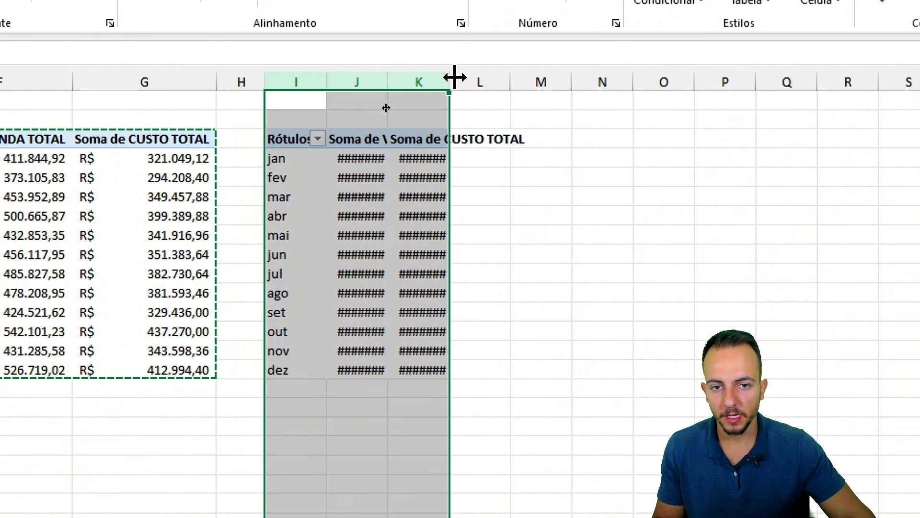
{"action": "double_click", "coordinate": [449, 80]}
- Remove Soma de VENDA TOTAL and Soma de CUSTO TOTAL from the values of the PivotTable at I3
{"action": "left_click", "coordinate": [409, 178]}
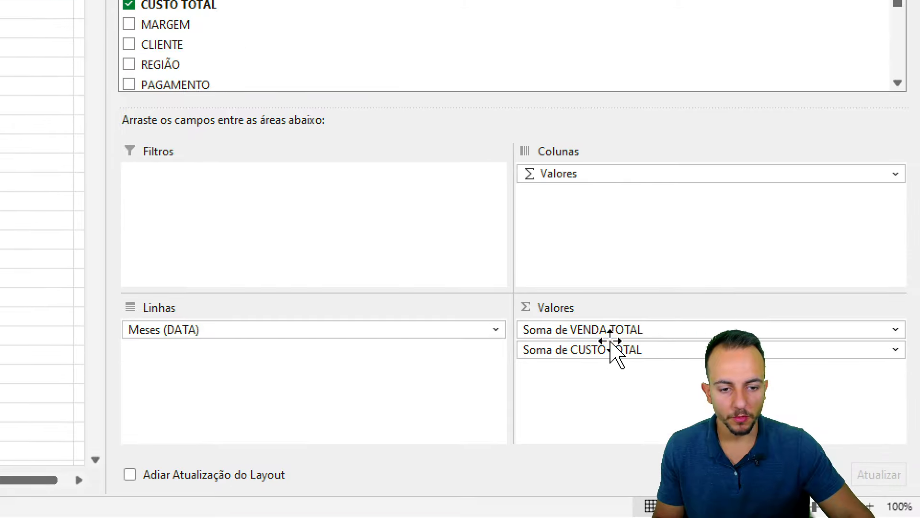
{"action": "left_click", "coordinate": [610, 330]}
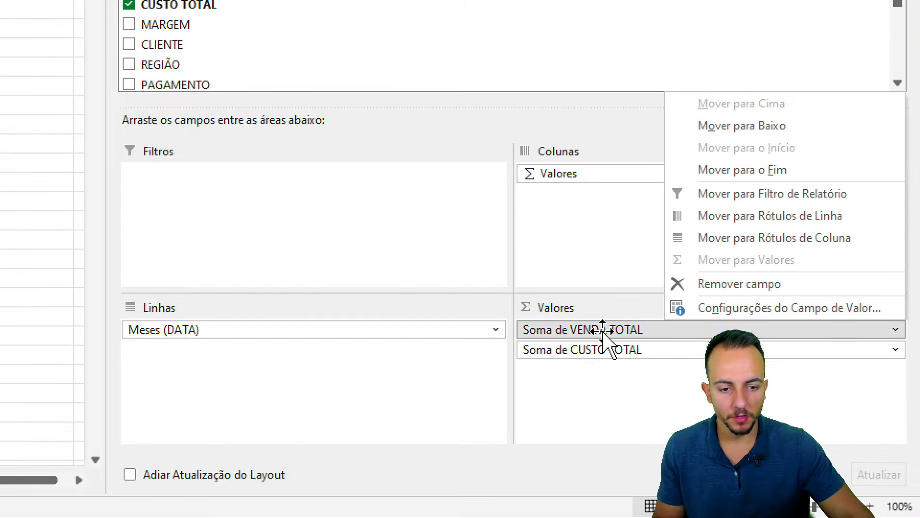
{"action": "left_click", "coordinate": [725, 283]}
{"action": "left_click", "coordinate": [630, 330]}
{"action": "left_click", "coordinate": [726, 283]}
{"action": "scroll", "coordinate": [187, 81], "scroll_direction": "down", "scroll_amount": 2}
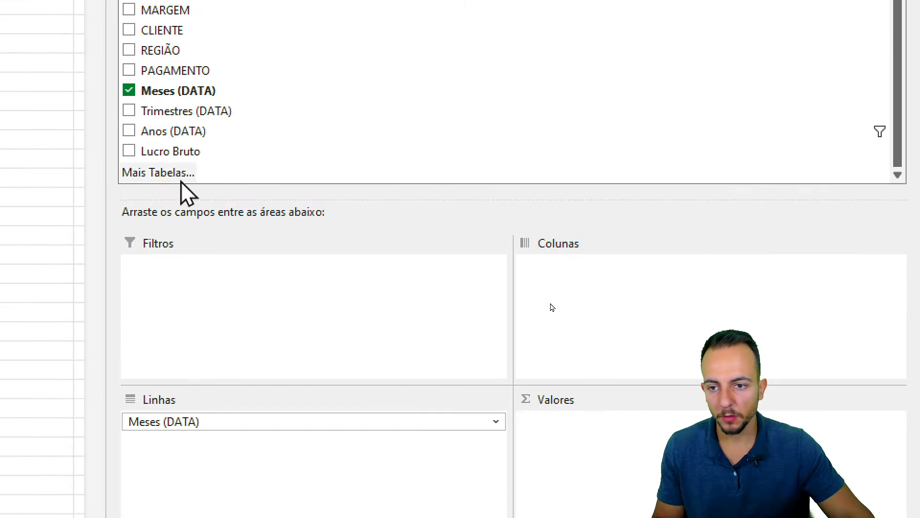
- Add the Lucro Bruto field to the values of the PivotTable at I3
{"action": "left_click_drag", "start_coordinate": [171, 59], "coordinate": [565, 300]}
{"action": "left_click_drag", "start_coordinate": [565, 392], "coordinate": [602, 462]}
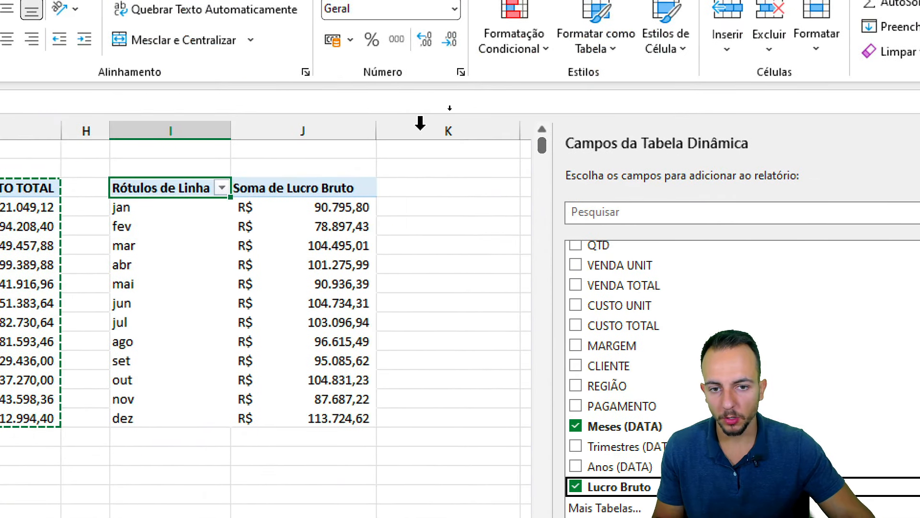
- Narrow the empty spacer columns K, D and H beside the PivotTables
{"action": "left_click", "coordinate": [485, 125]}
{"action": "left_click_drag", "start_coordinate": [519, 131], "coordinate": [415, 144]}
{"action": "left_click", "coordinate": [202, 196]}
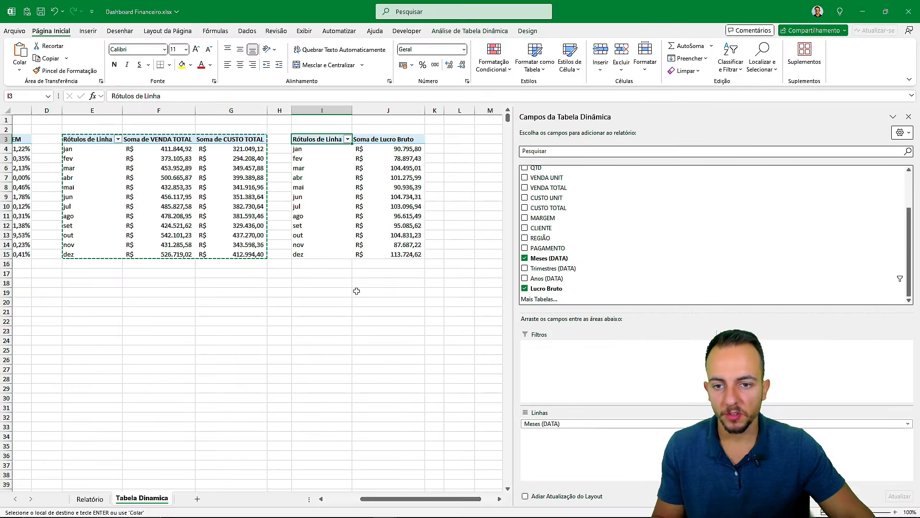
{"action": "left_click_drag", "start_coordinate": [245, 106], "coordinate": [230, 113]}
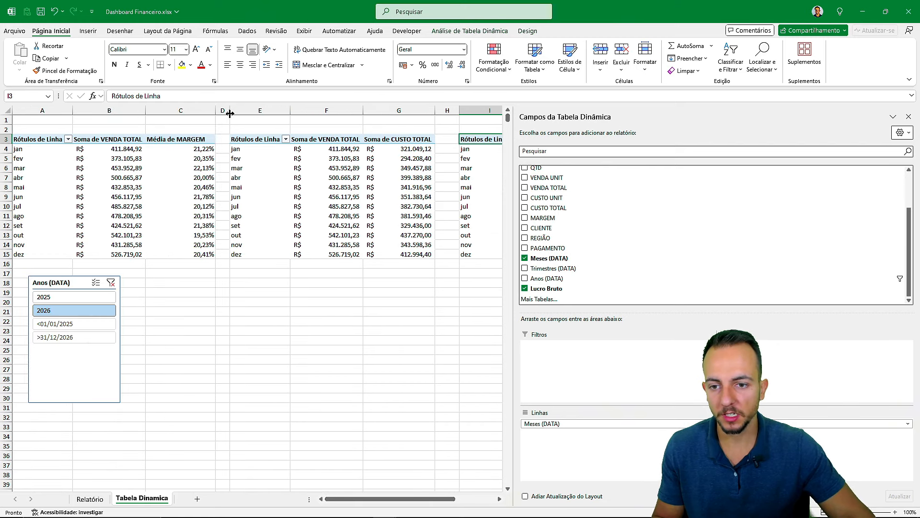
{"action": "left_click_drag", "start_coordinate": [459, 110], "coordinate": [449, 110]}
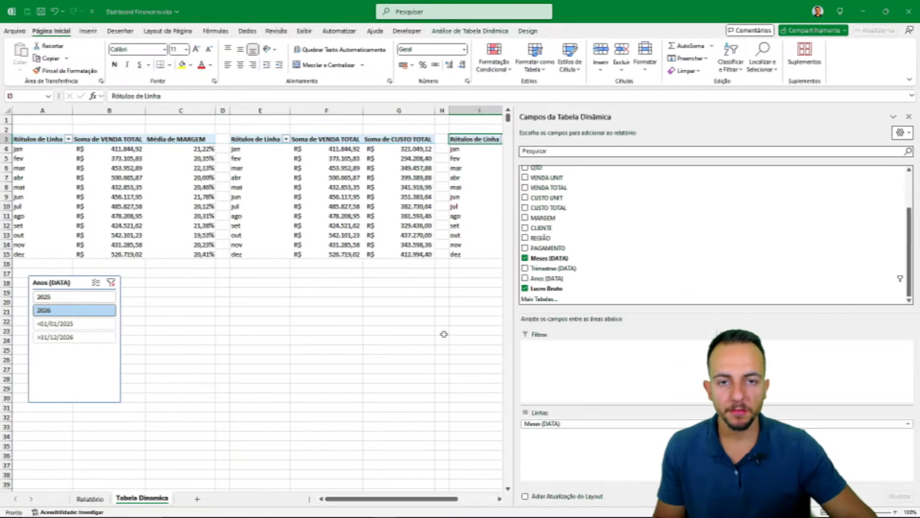
- Copy the gross profit PivotTable in I3:J15, paste it at cell L3, and autofit columns L and M
{"action": "scroll", "coordinate": [413, 290], "scroll_direction": "right", "scroll_amount": 3}
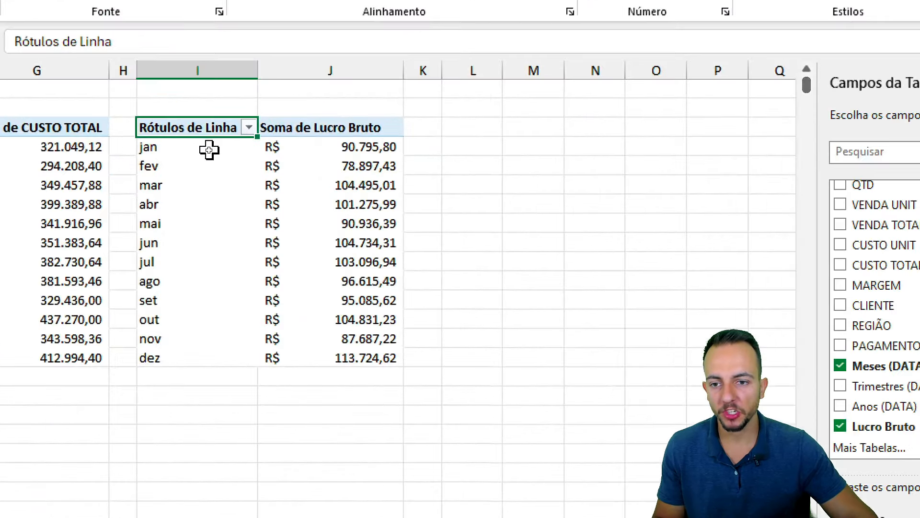
{"action": "left_click_drag", "start_coordinate": [210, 139], "coordinate": [270, 244]}
{"action": "left_click_drag", "start_coordinate": [331, 338], "coordinate": [329, 355]}
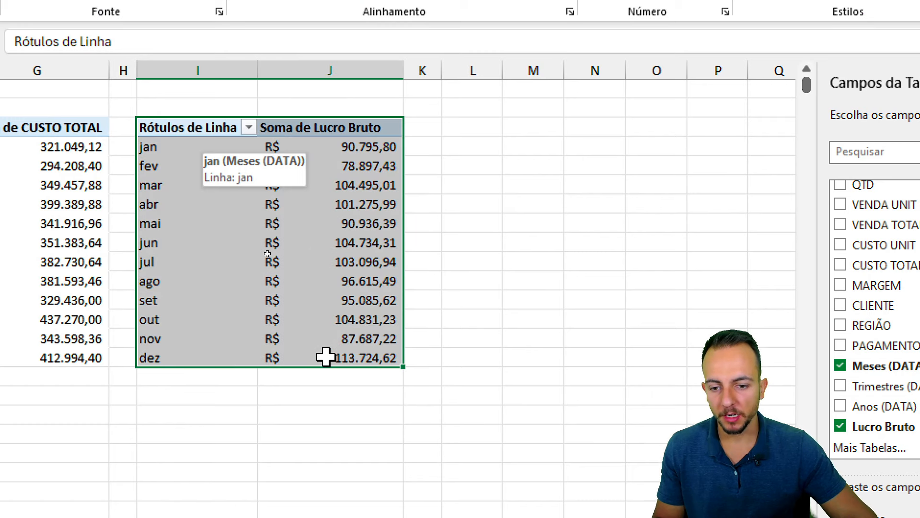
{"action": "right_click", "coordinate": [326, 282]}
{"action": "left_click", "coordinate": [365, 324]}
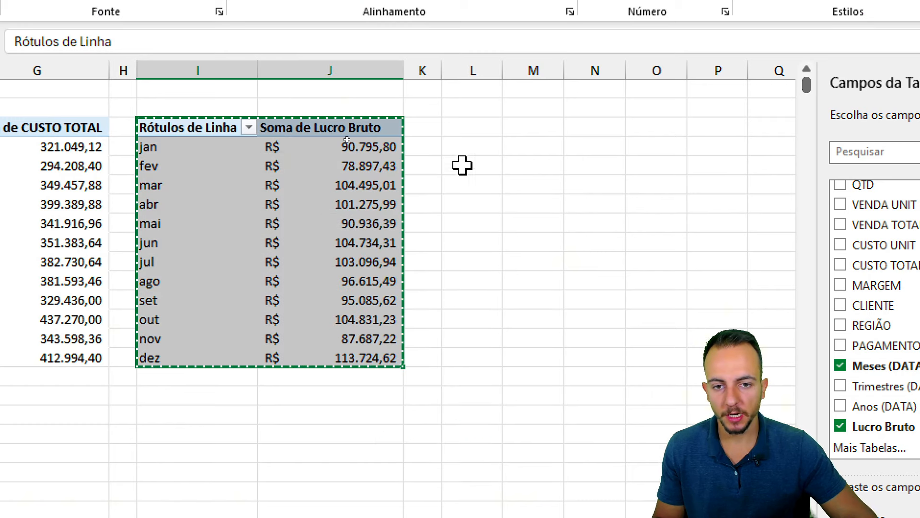
{"action": "right_click", "coordinate": [464, 133]}
{"action": "left_click", "coordinate": [513, 261]}
{"action": "left_click_drag", "start_coordinate": [475, 71], "coordinate": [529, 65]}
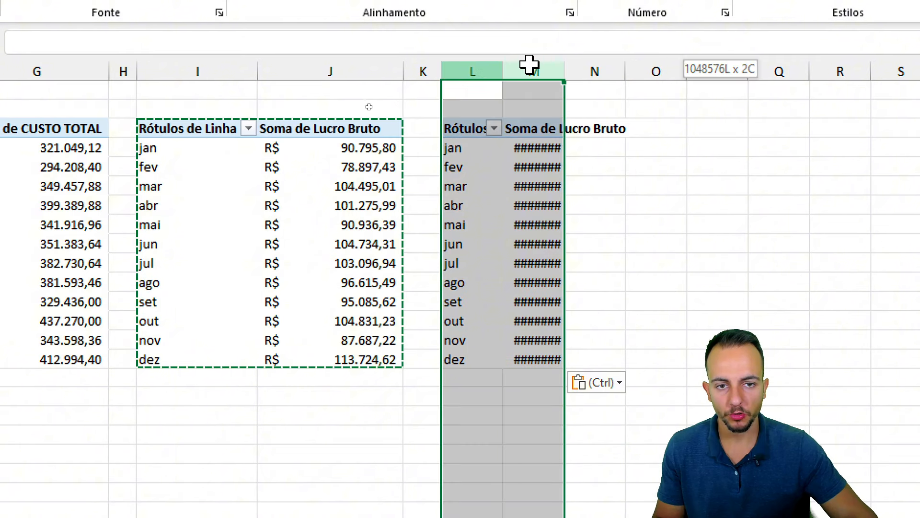
{"action": "double_click", "coordinate": [502, 67]}
- Replace Meses (DATA) with REGIÃO in the rows of the PivotTable at L3
{"action": "left_click", "coordinate": [497, 182]}
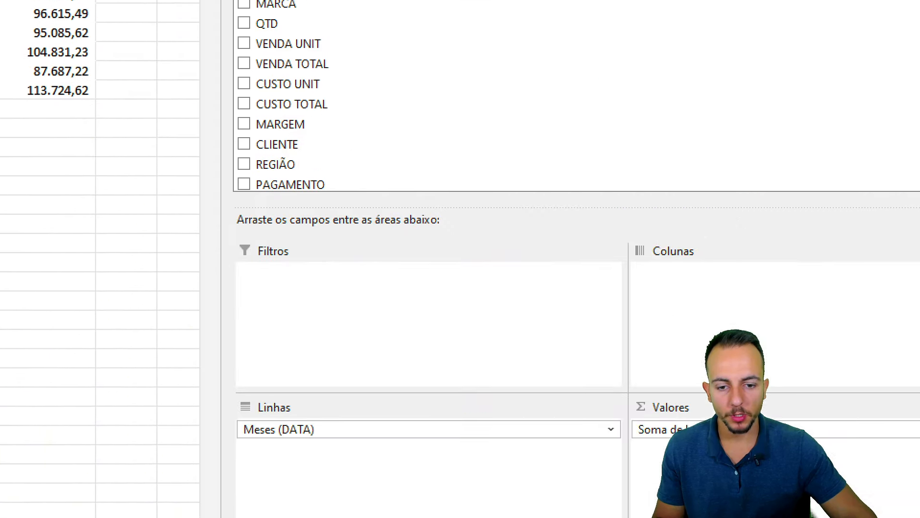
{"action": "left_click_drag", "start_coordinate": [336, 429], "coordinate": [167, 388]}
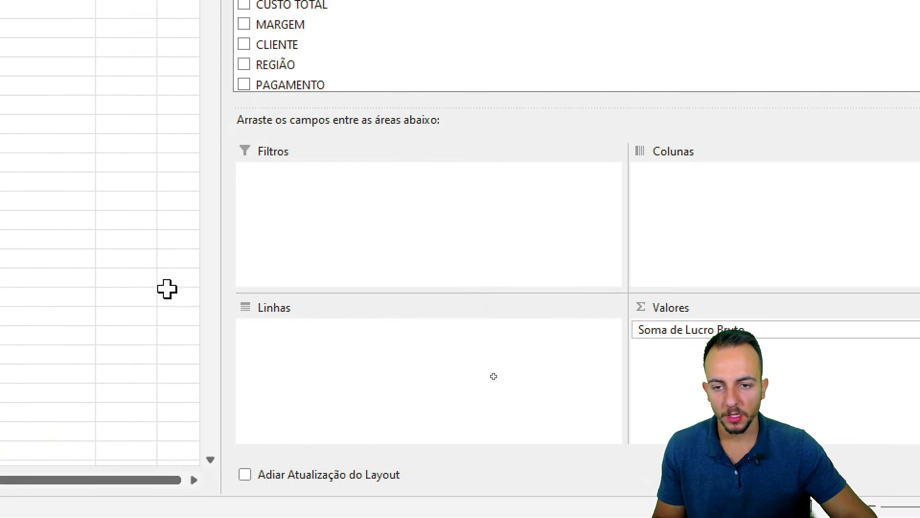
{"action": "left_click_drag", "start_coordinate": [293, 60], "coordinate": [303, 59]}
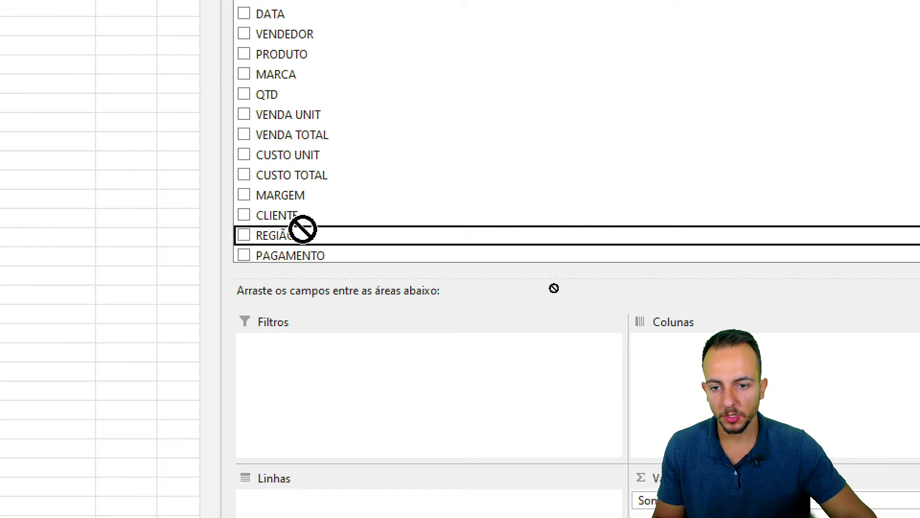
{"action": "left_click_drag", "start_coordinate": [303, 229], "coordinate": [354, 463]}
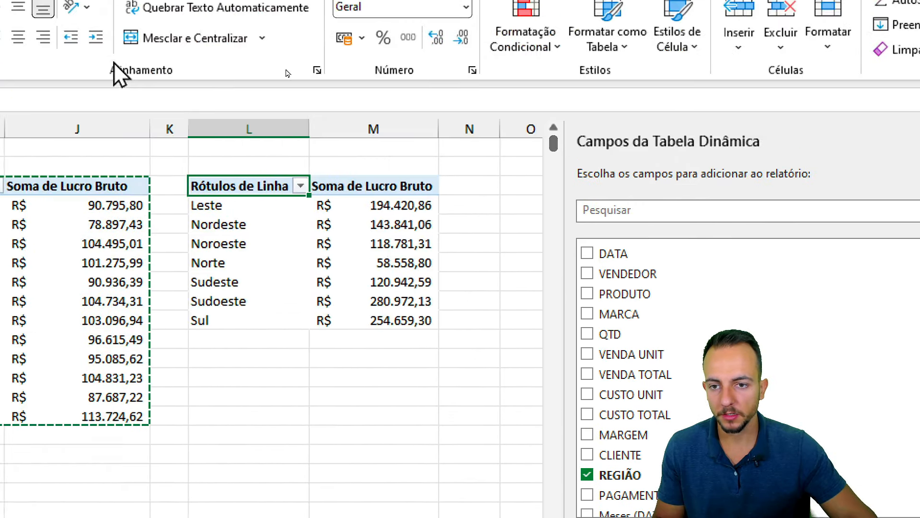
{"action": "left_click", "coordinate": [323, 127]}
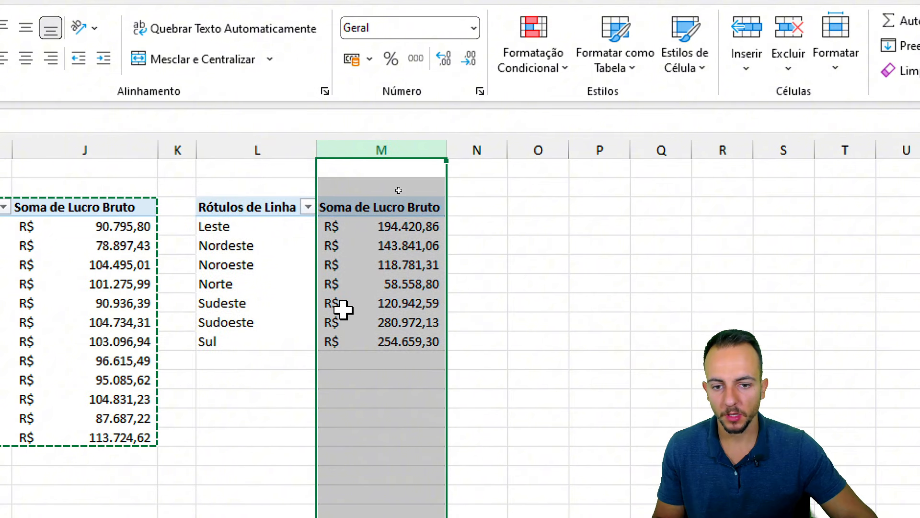
{"action": "left_click", "coordinate": [269, 283]}
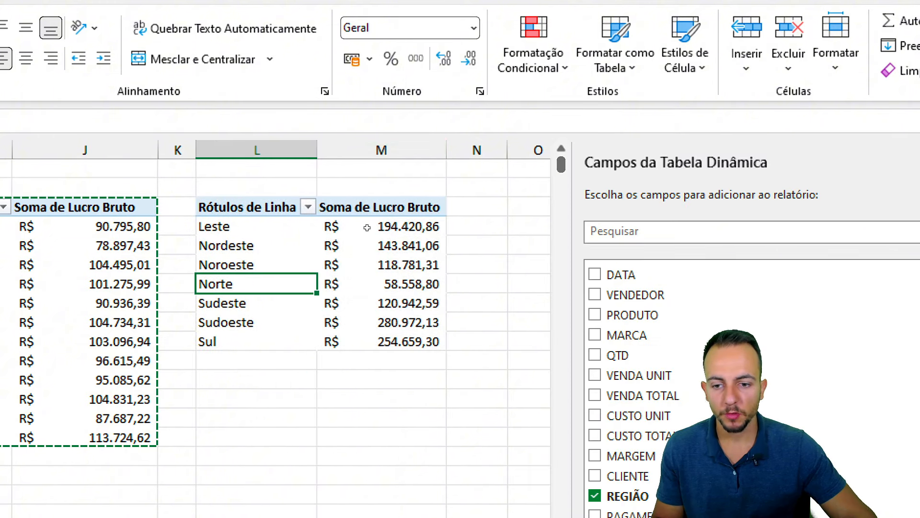
{"action": "mouse_move", "coordinate": [444, 209]}
{"action": "left_mouse_down"}
{"action": "mouse_move", "coordinate": [378, 235]}
{"action": "mouse_move", "coordinate": [447, 209]}
{"action": "left_mouse_up"}
{"action": "left_click_drag", "start_coordinate": [484, 238], "coordinate": [381, 366]}
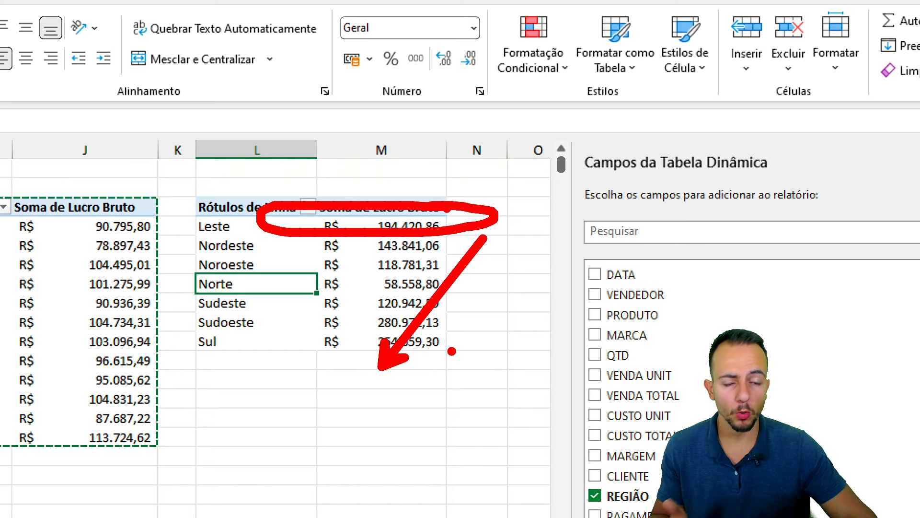
{"action": "key", "text": "Escape"}
{"action": "mouse_move", "coordinate": [319, 184]}
{"action": "left_mouse_down"}
{"action": "mouse_move", "coordinate": [314, 213]}
{"action": "mouse_move", "coordinate": [319, 182]}
{"action": "left_mouse_up"}
{"action": "key", "text": "Escape"}
- Sort the regions of the PivotTable at L3 in descending order by Soma de Lucro Bruto
{"action": "left_click", "coordinate": [308, 207]}
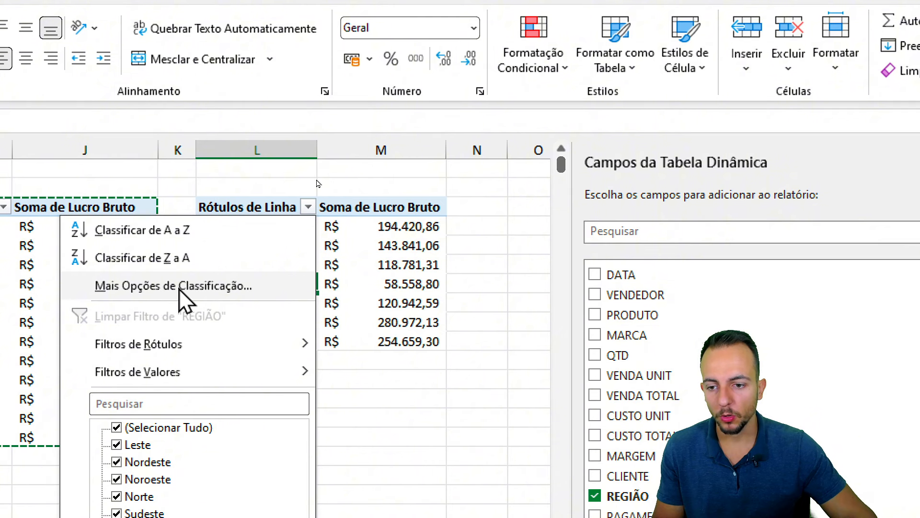
{"action": "left_click", "coordinate": [178, 287]}
{"action": "left_click", "coordinate": [230, 217]}
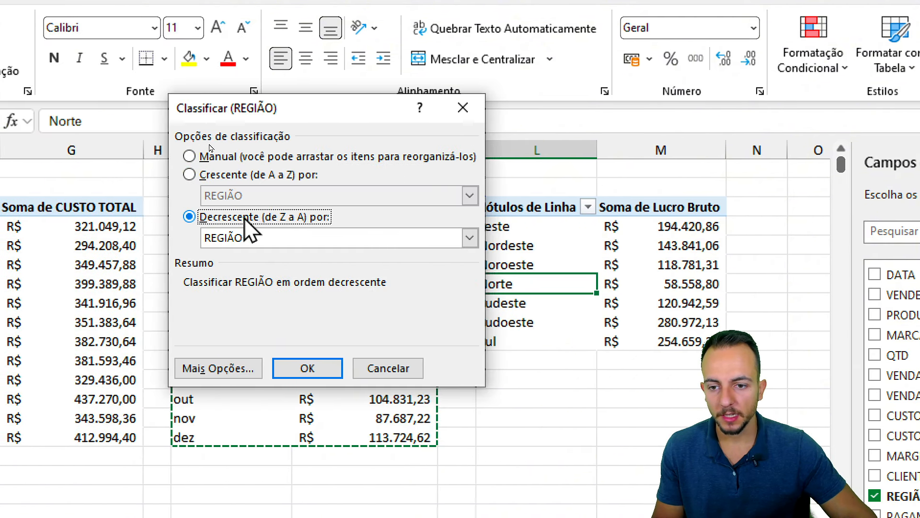
{"action": "left_click", "coordinate": [254, 238]}
{"action": "left_click", "coordinate": [251, 267]}
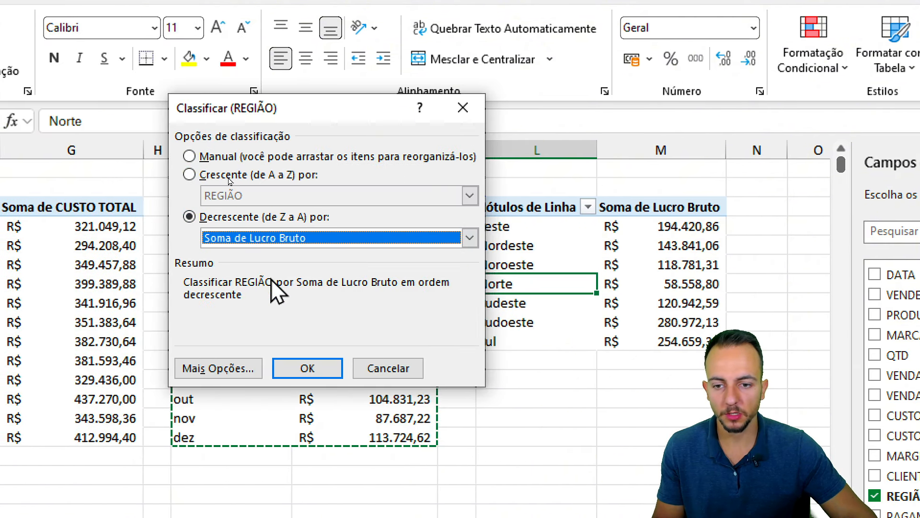
{"action": "left_click", "coordinate": [320, 369]}
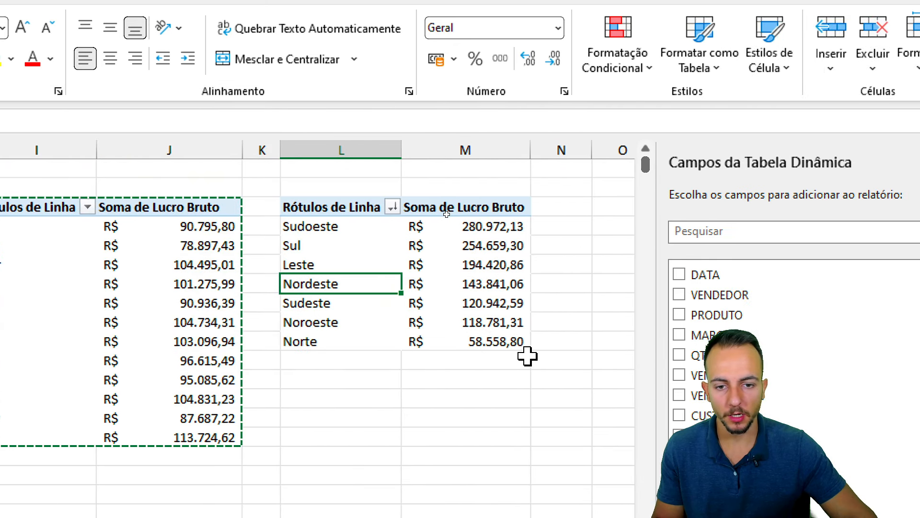
{"action": "left_click_drag", "start_coordinate": [396, 213], "coordinate": [543, 233]}
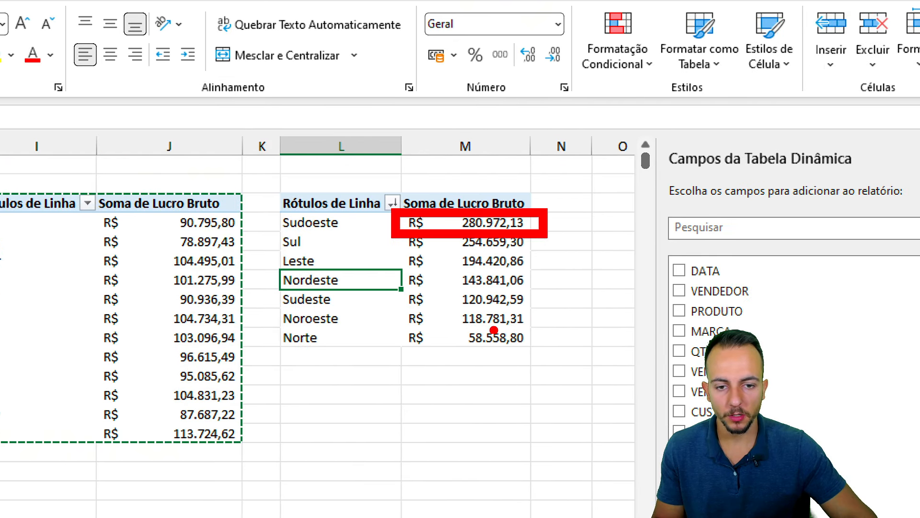
{"action": "left_click_drag", "start_coordinate": [475, 355], "coordinate": [559, 232]}
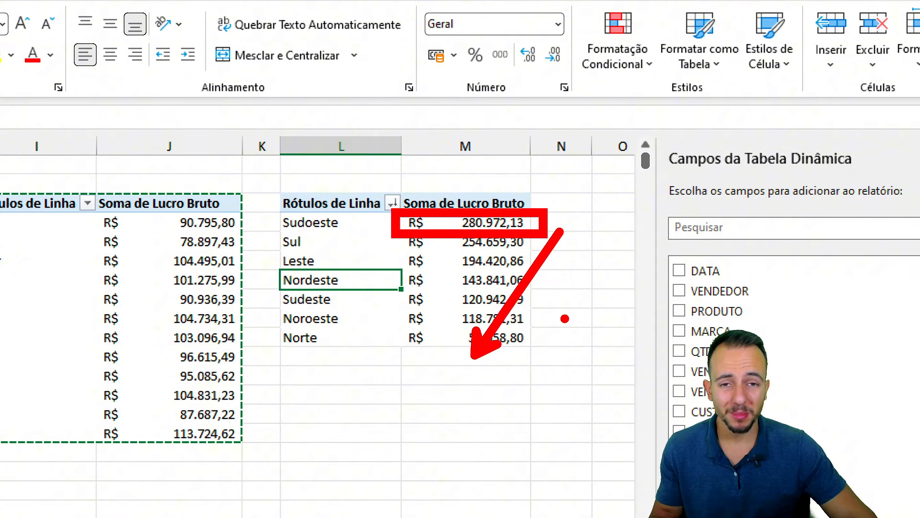
{"action": "mouse_move", "coordinate": [540, 178]}
{"action": "left_mouse_down"}
{"action": "mouse_move", "coordinate": [523, 180]}
{"action": "mouse_move", "coordinate": [496, 161]}
{"action": "left_mouse_up"}
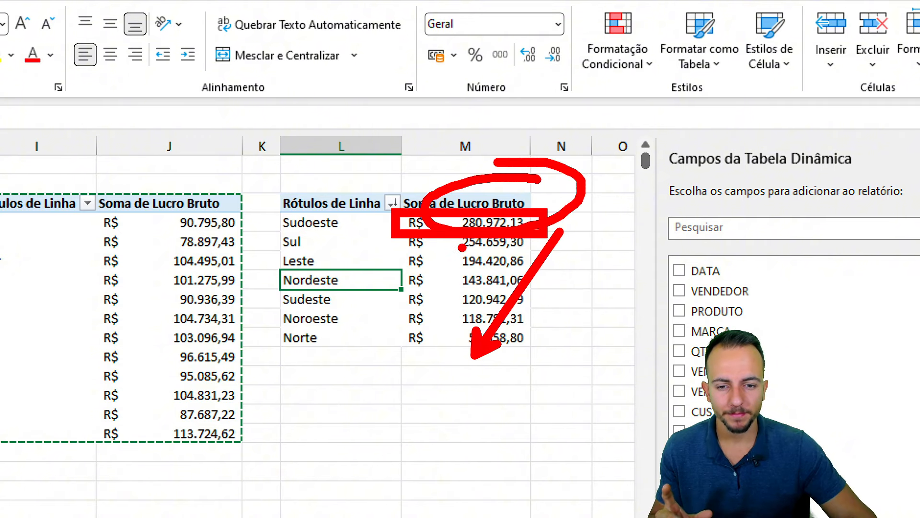
{"action": "key", "text": "Escape"}
{"action": "key", "text": "Escape"}
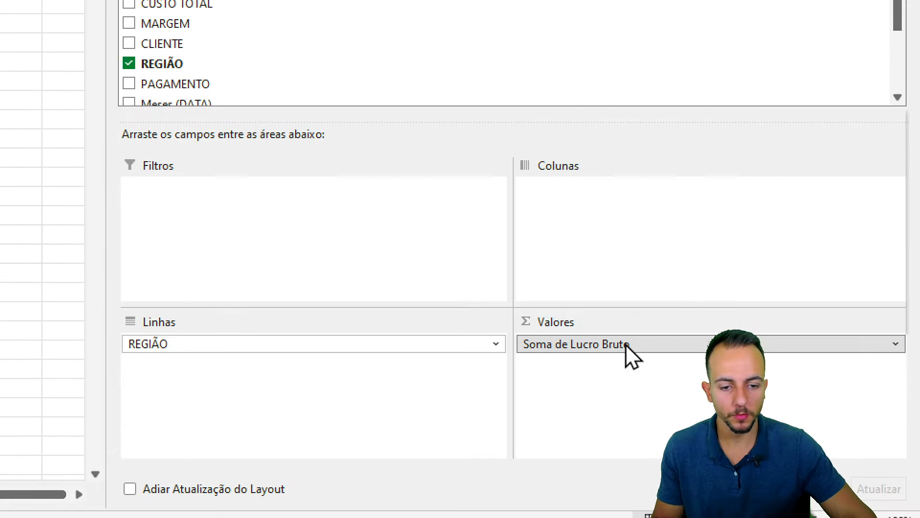
- Replace Soma de Lucro Bruto with VENDA TOTAL in the values of the PivotTable at L3
{"action": "left_click", "coordinate": [638, 486]}
{"action": "left_click", "coordinate": [724, 300]}
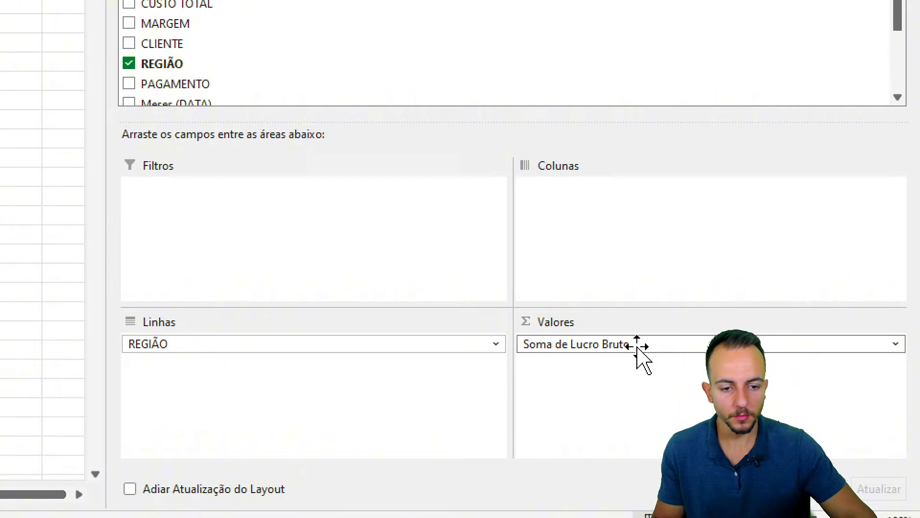
{"action": "left_click", "coordinate": [637, 353]}
{"action": "left_click", "coordinate": [729, 297]}
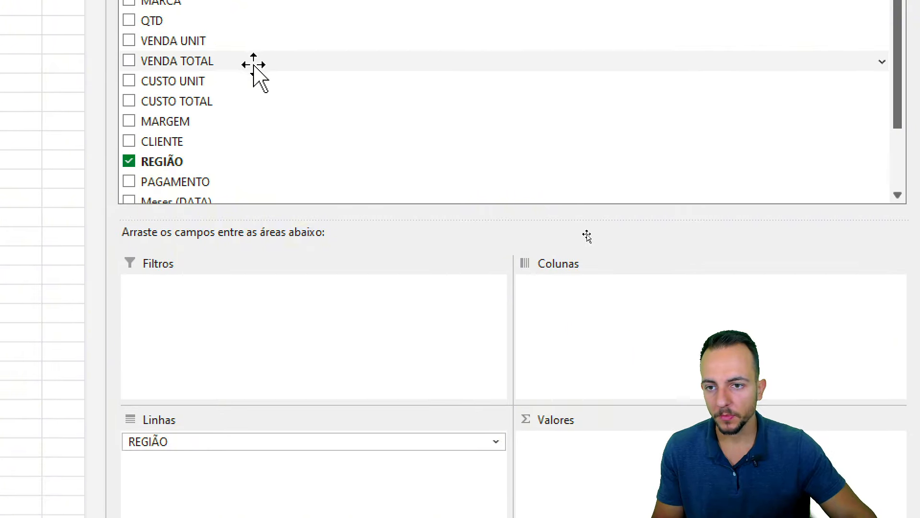
{"action": "left_click_drag", "start_coordinate": [254, 61], "coordinate": [589, 479]}
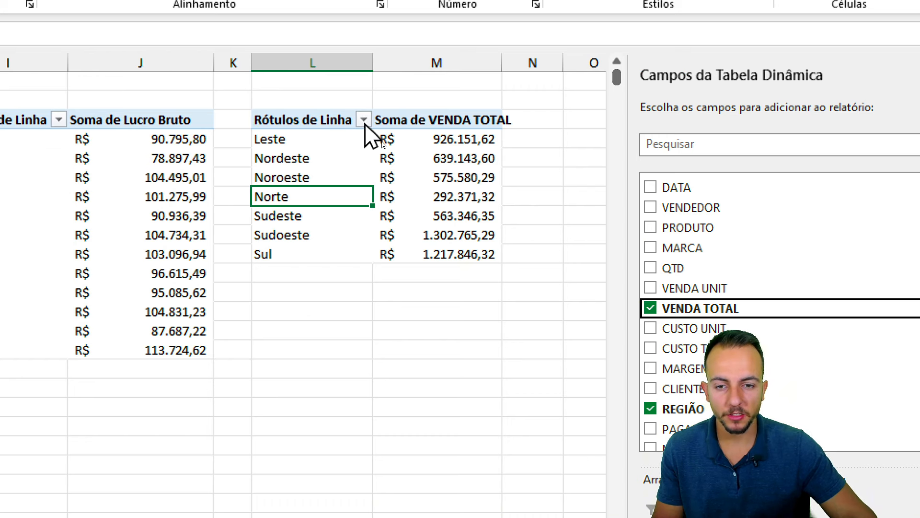
- Sort the regions of the PivotTable at L3 in descending order by Soma de VENDA TOTAL
{"action": "left_click", "coordinate": [364, 120]}
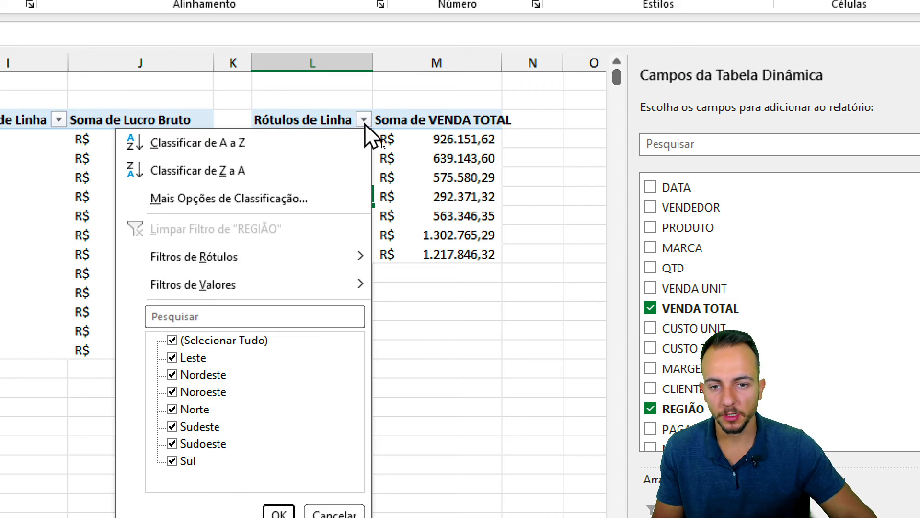
{"action": "left_click", "coordinate": [275, 197]}
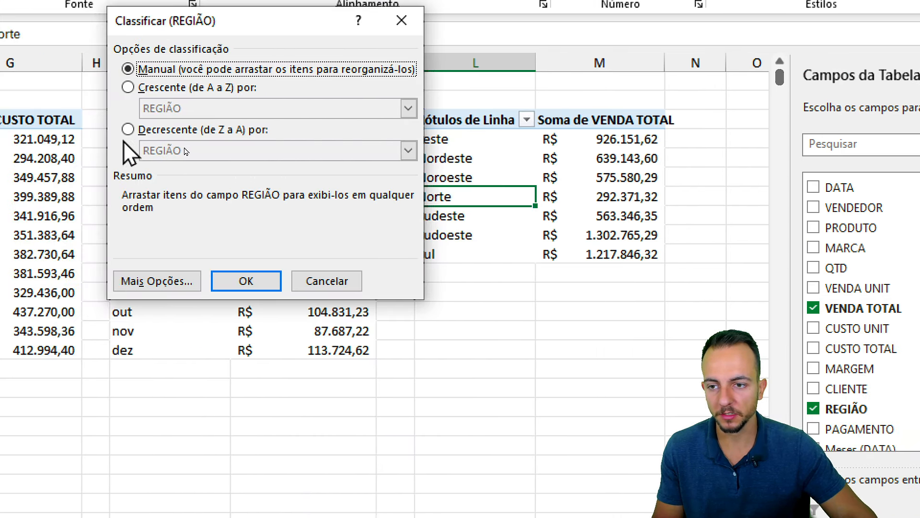
{"action": "left_click", "coordinate": [150, 129]}
{"action": "left_click", "coordinate": [178, 146]}
{"action": "left_click", "coordinate": [199, 180]}
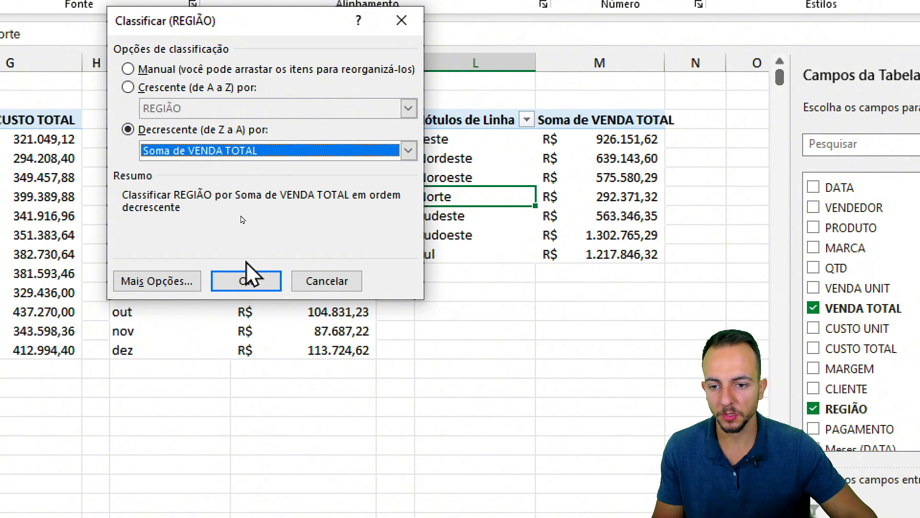
{"action": "left_click", "coordinate": [246, 276]}
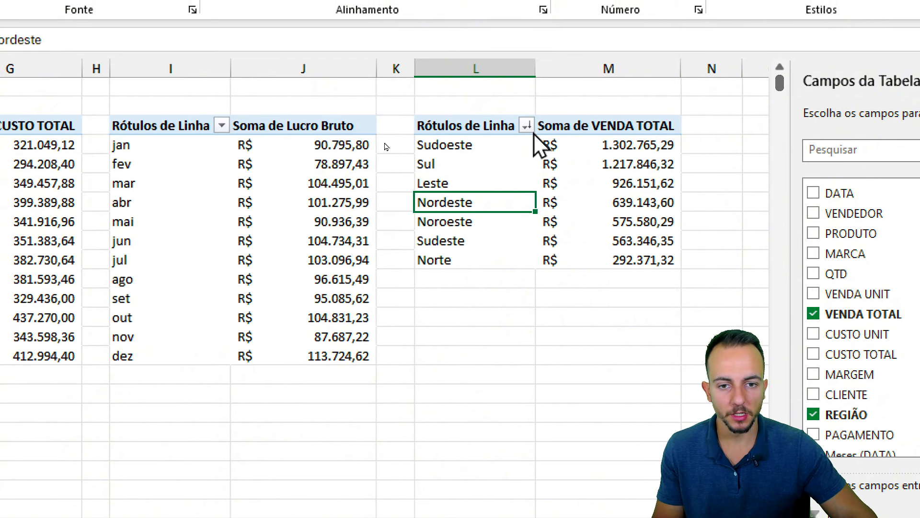
{"action": "left_click_drag", "start_coordinate": [560, 153], "coordinate": [604, 254]}
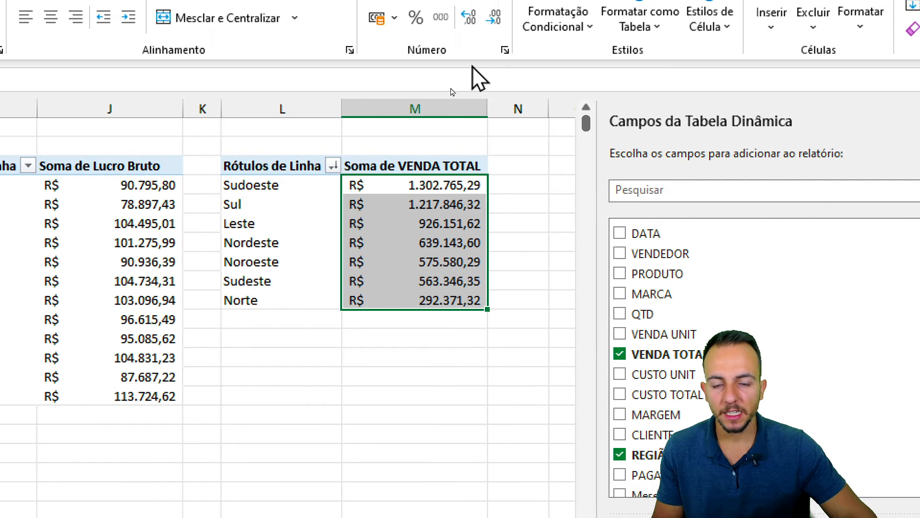
{"action": "left_click", "coordinate": [318, 126]}
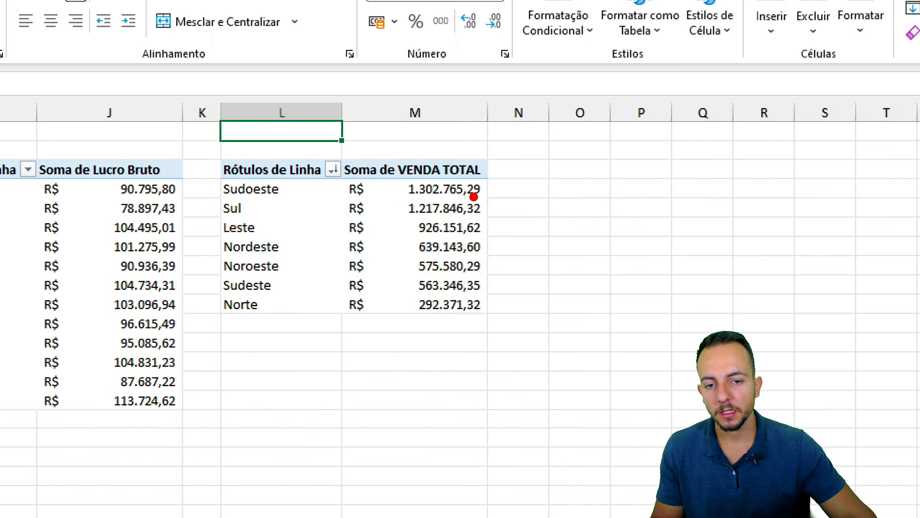
{"action": "left_click_drag", "start_coordinate": [270, 357], "coordinate": [412, 425]}
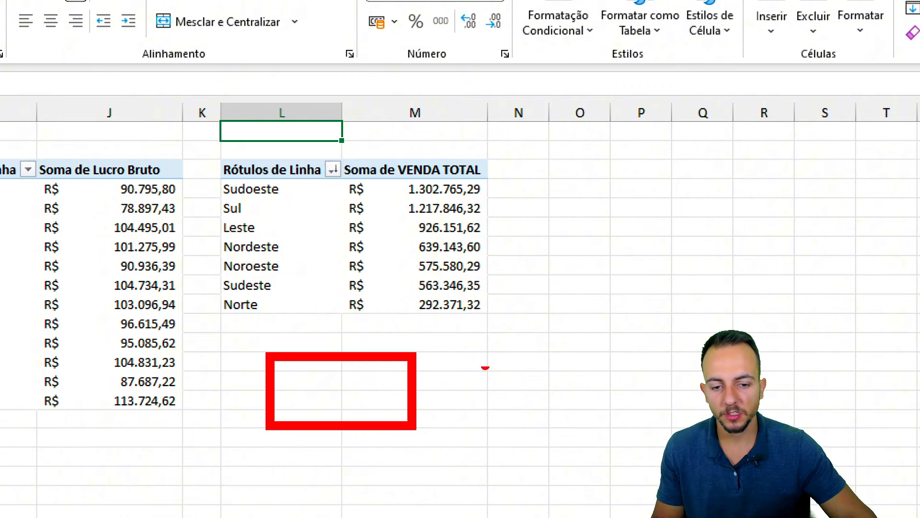
{"action": "left_click_drag", "start_coordinate": [450, 343], "coordinate": [626, 438]}
{"action": "key", "text": "Escape"}
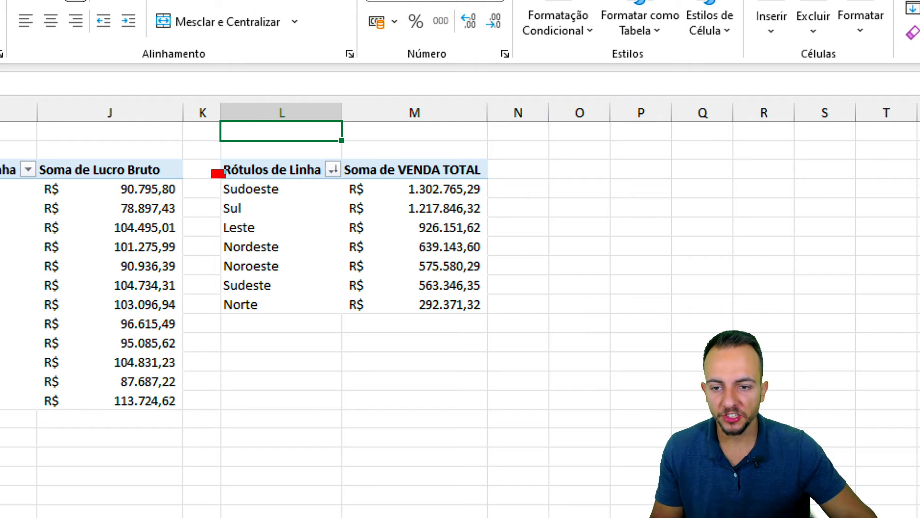
{"action": "mouse_move", "coordinate": [218, 174]}
{"action": "left_mouse_down"}
{"action": "mouse_move", "coordinate": [291, 201]}
{"action": "mouse_move", "coordinate": [317, 155]}
{"action": "left_mouse_up"}
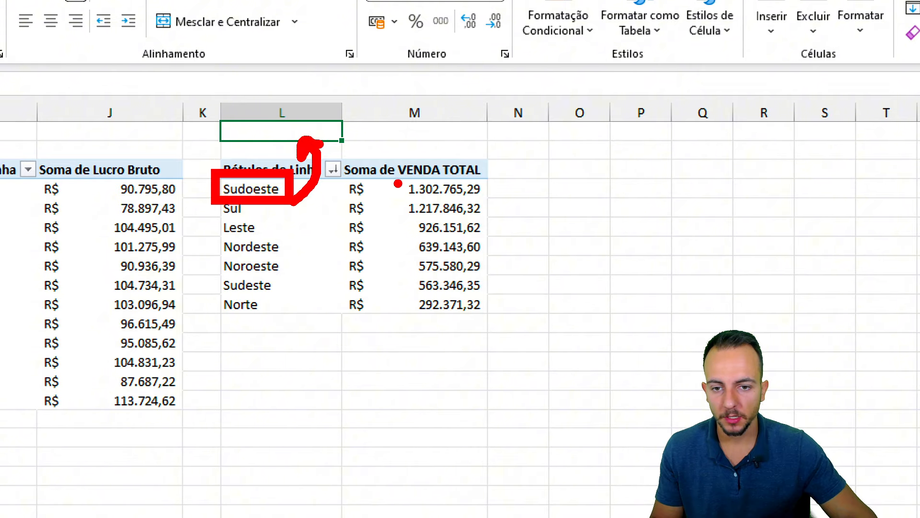
{"action": "mouse_move", "coordinate": [386, 173]}
{"action": "left_mouse_down"}
{"action": "mouse_move", "coordinate": [471, 202]}
{"action": "mouse_move", "coordinate": [498, 177]}
{"action": "left_mouse_up"}
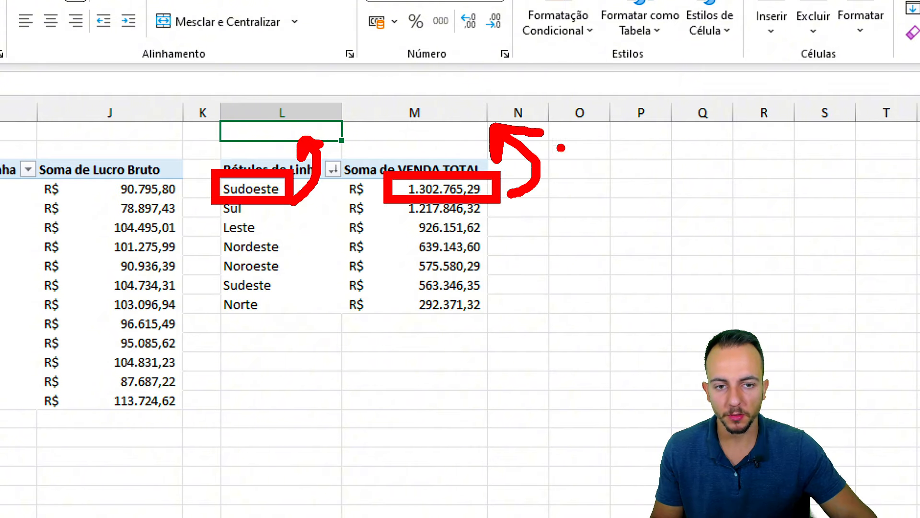
{"action": "key", "text": "Escape"}
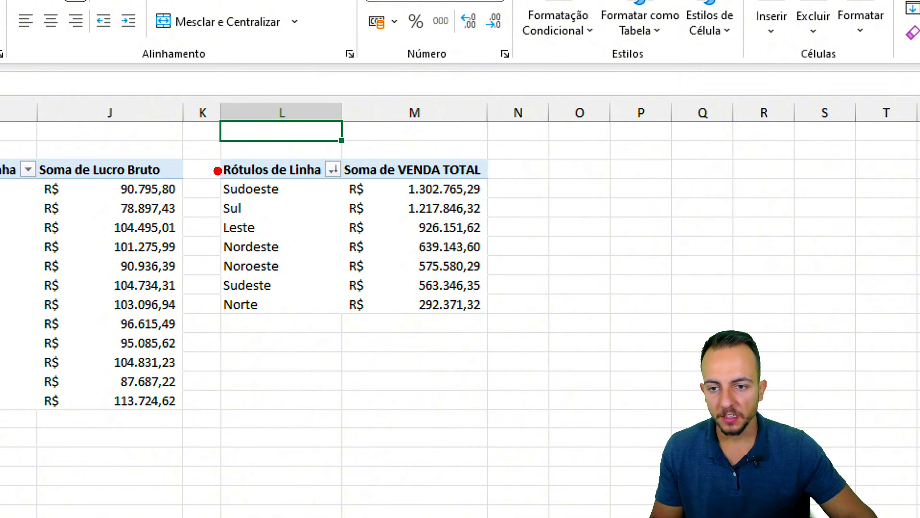
{"action": "left_click_drag", "start_coordinate": [221, 177], "coordinate": [287, 203]}
{"action": "key", "text": "Escape"}
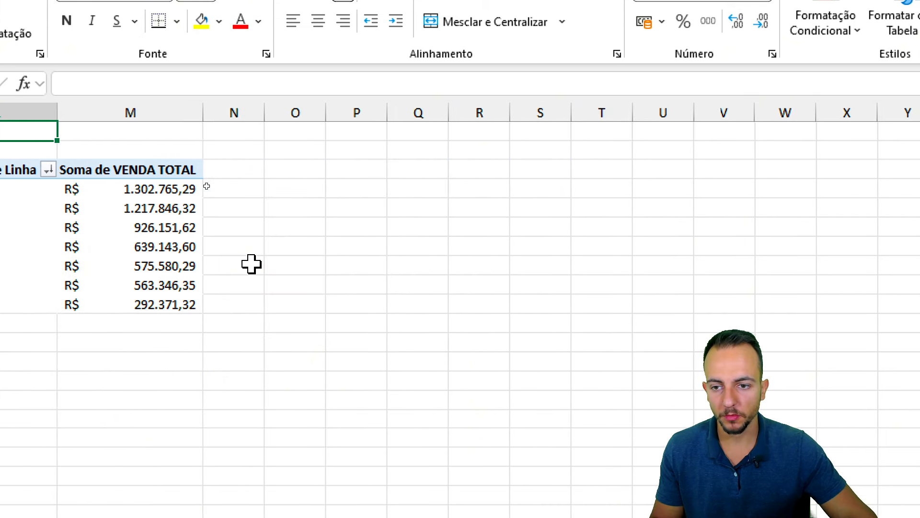
{"action": "left_click_drag", "start_coordinate": [109, 183], "coordinate": [186, 201]}
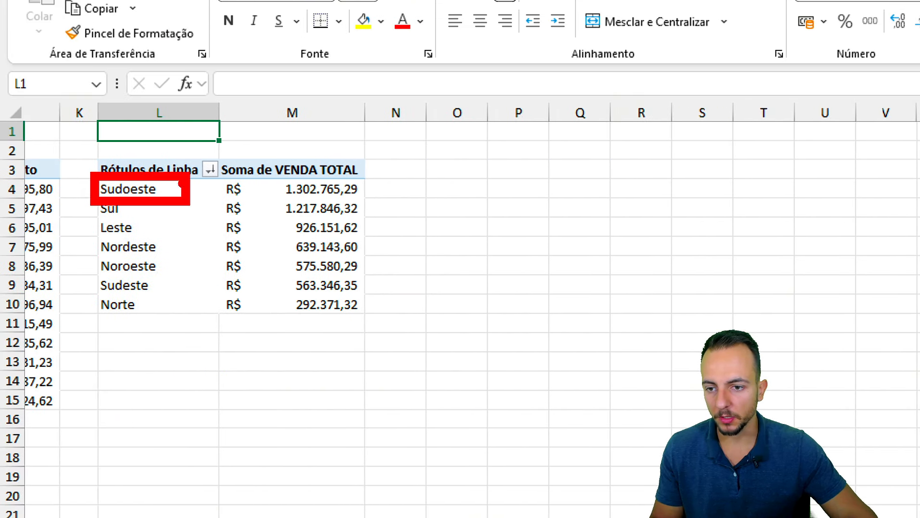
{"action": "left_click_drag", "start_coordinate": [173, 160], "coordinate": [173, 118]}
{"action": "left_click_drag", "start_coordinate": [90, 188], "coordinate": [58, 188]}
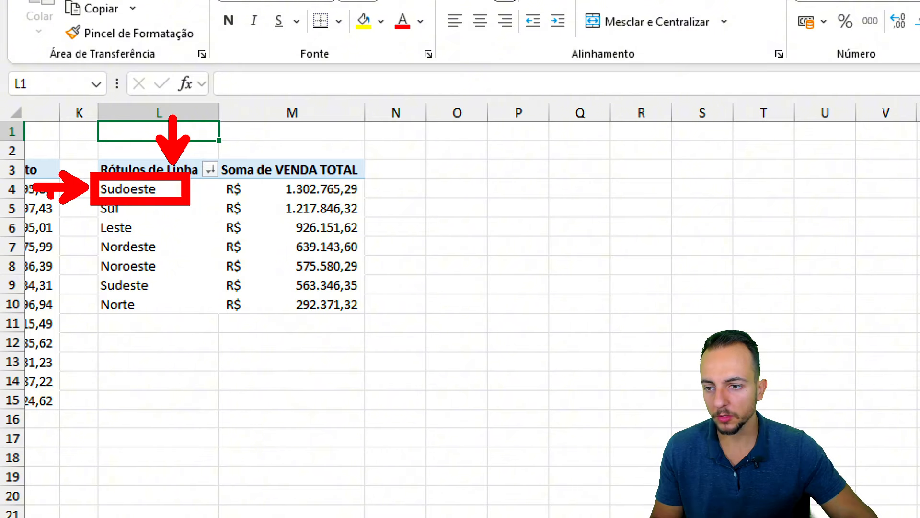
{"action": "key", "text": "Escape"}
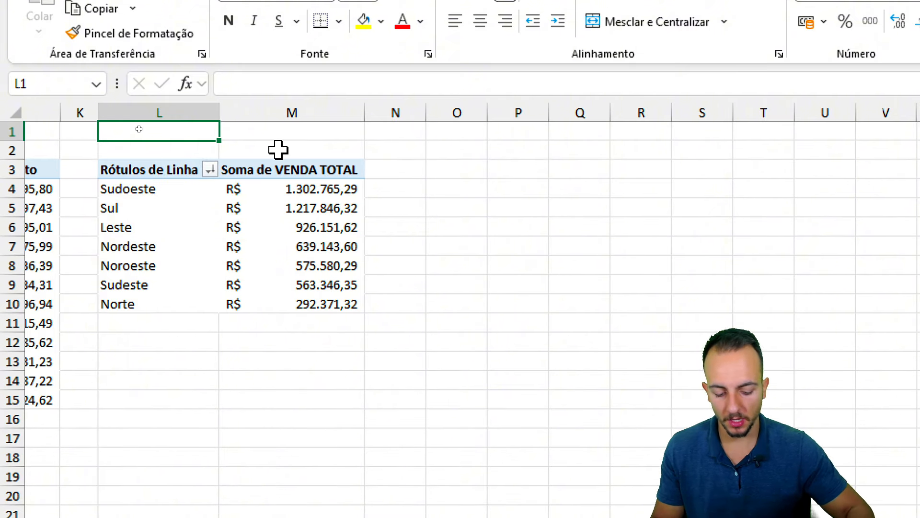
- Enter =L4 in cell L1 and fill the formula across to M1
{"action": "type", "text": "=l4"}
{"action": "key", "text": "Return"}
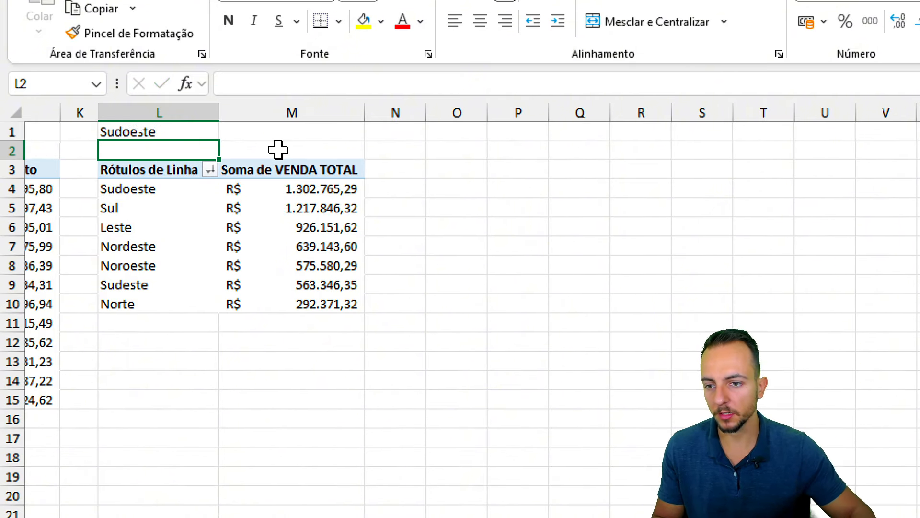
{"action": "left_click", "coordinate": [205, 133]}
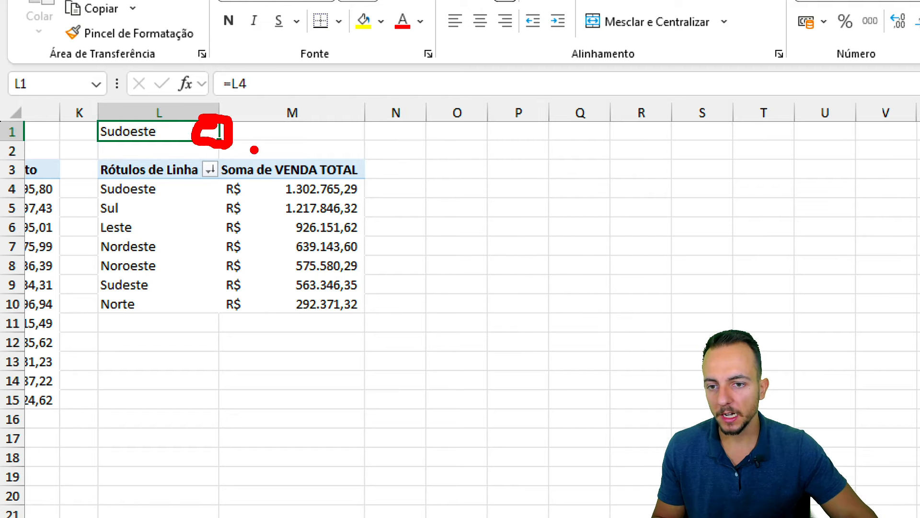
{"action": "mouse_move", "coordinate": [278, 156]}
{"action": "left_mouse_down"}
{"action": "mouse_move", "coordinate": [236, 154]}
{"action": "mouse_move", "coordinate": [355, 131]}
{"action": "left_mouse_up"}
{"action": "key", "text": "Escape"}
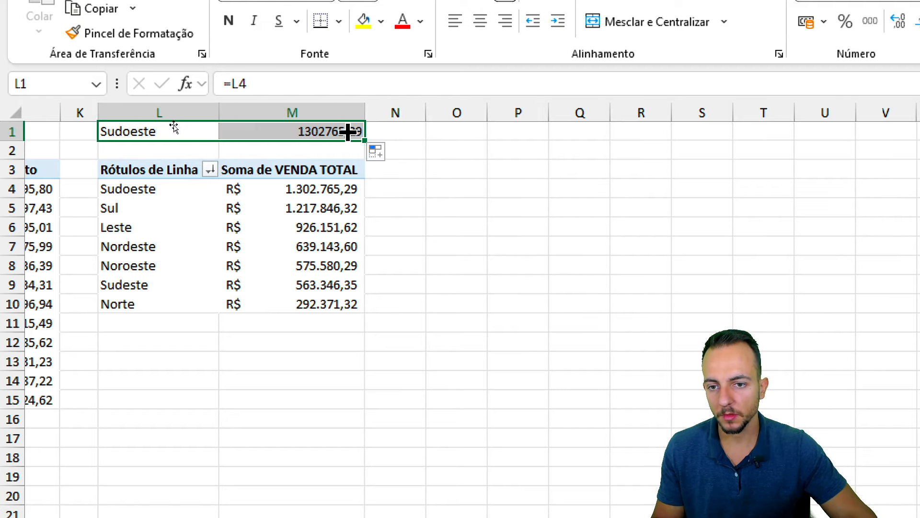
{"action": "left_click", "coordinate": [429, 184]}
- Format the top region's sales value in M1 with the R$ accounting number format
{"action": "left_click", "coordinate": [201, 131]}
{"action": "left_click", "coordinate": [268, 133]}
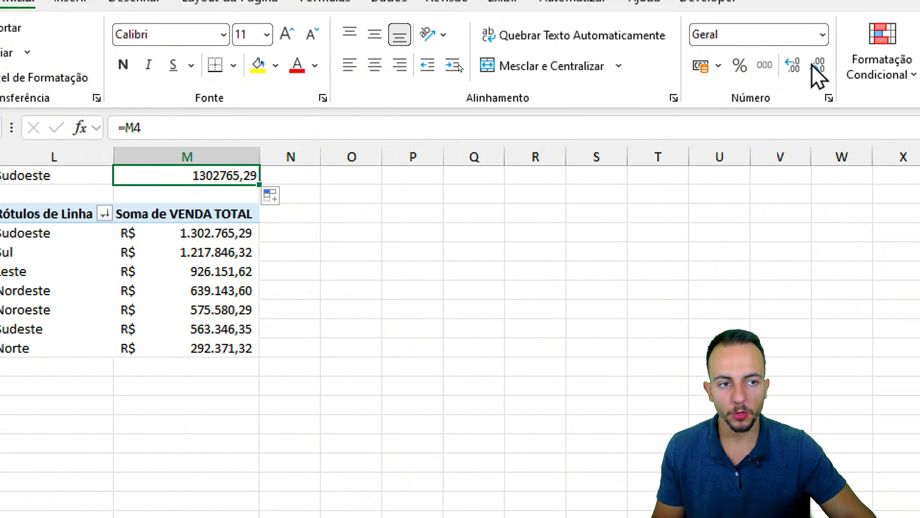
{"action": "left_click", "coordinate": [700, 67]}
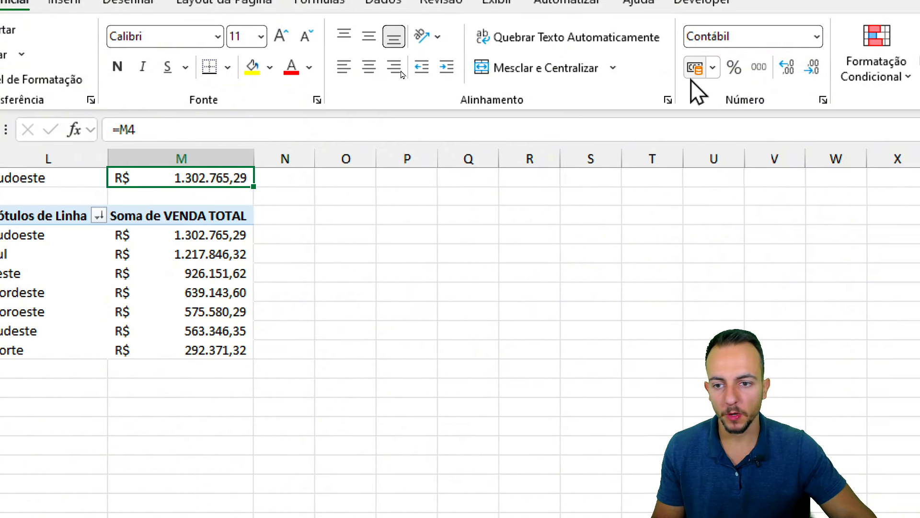
{"action": "left_click", "coordinate": [300, 290]}
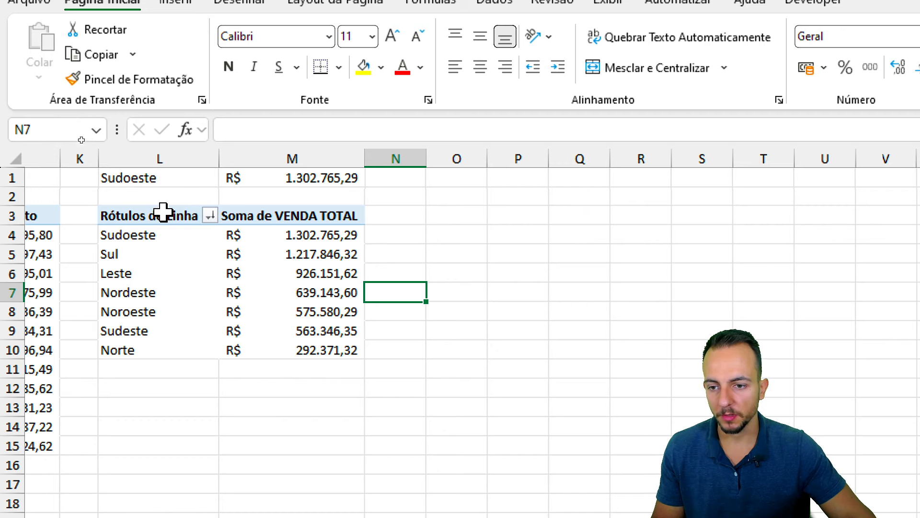
- Copy the range L1:M10 to O1 and autofit the widths of columns O and P
{"action": "left_click_drag", "start_coordinate": [189, 173], "coordinate": [281, 350]}
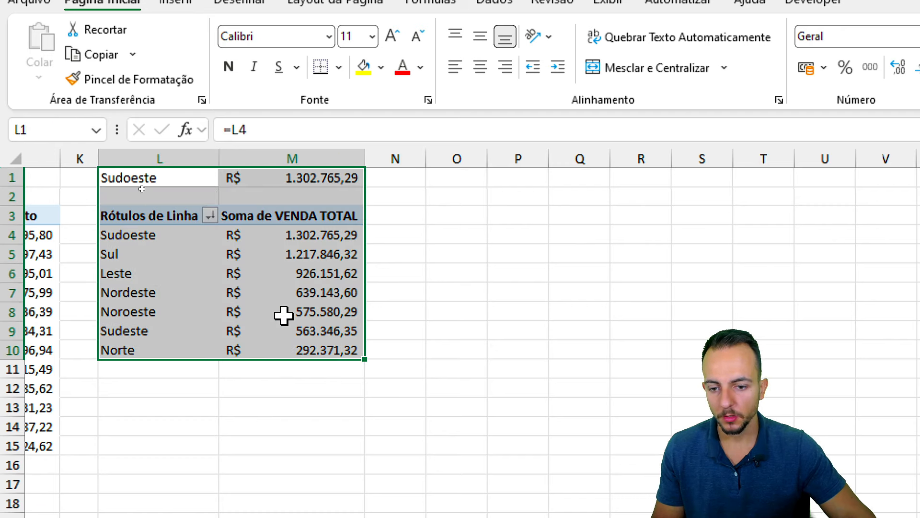
{"action": "right_click", "coordinate": [285, 316]}
{"action": "left_click", "coordinate": [316, 385]}
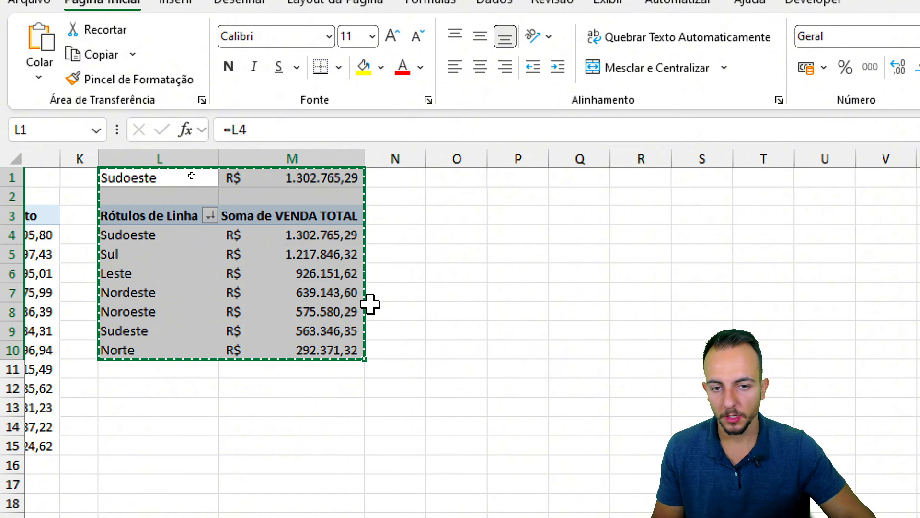
{"action": "left_click", "coordinate": [455, 179]}
{"action": "right_click", "coordinate": [471, 184]}
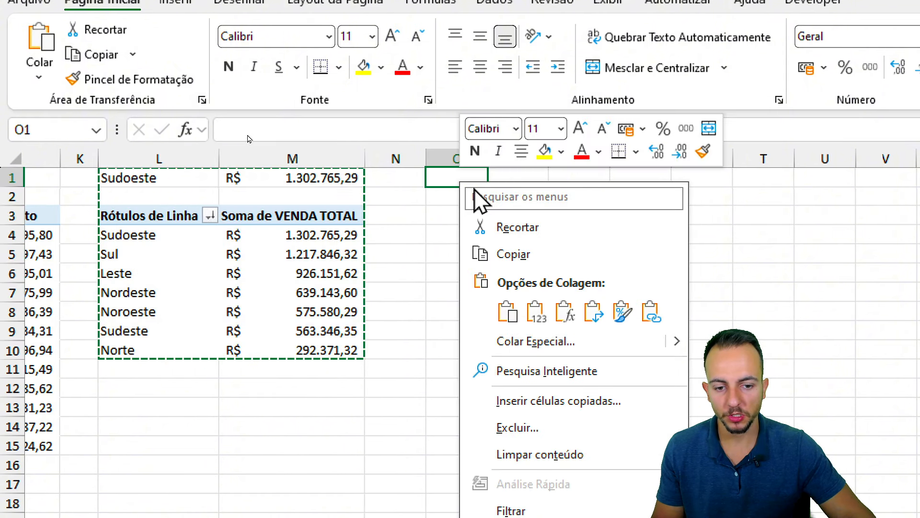
{"action": "left_click", "coordinate": [505, 310]}
{"action": "left_click_drag", "start_coordinate": [460, 158], "coordinate": [537, 158]}
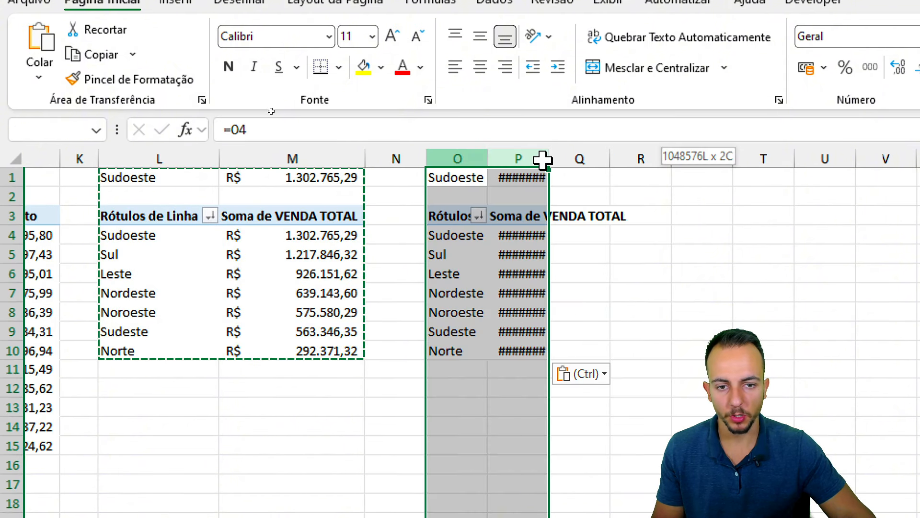
{"action": "double_click", "coordinate": [487, 158]}
- Replace REGIÃO with PAGAMENTO in the rows of the PivotTable at O3
{"action": "left_click", "coordinate": [503, 256]}
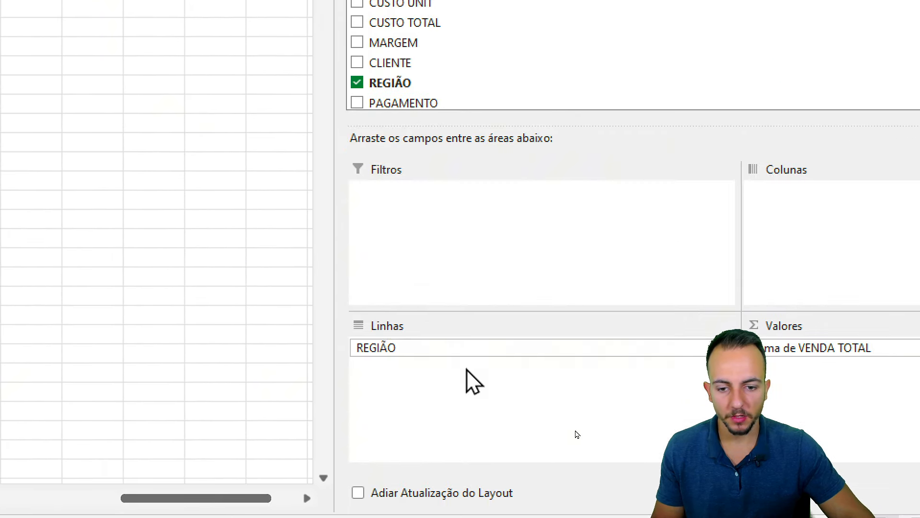
{"action": "left_click_drag", "start_coordinate": [431, 348], "coordinate": [288, 339]}
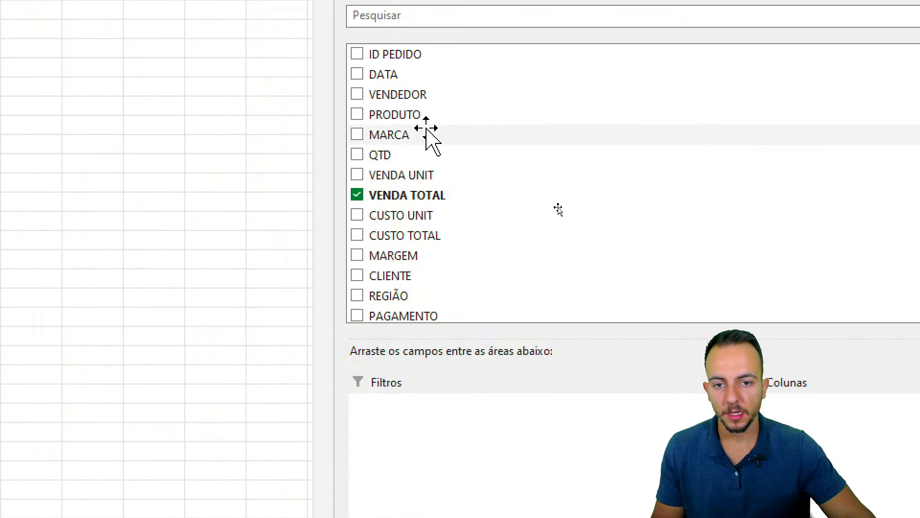
{"action": "scroll", "coordinate": [424, 254], "scroll_direction": "down", "scroll_amount": 2}
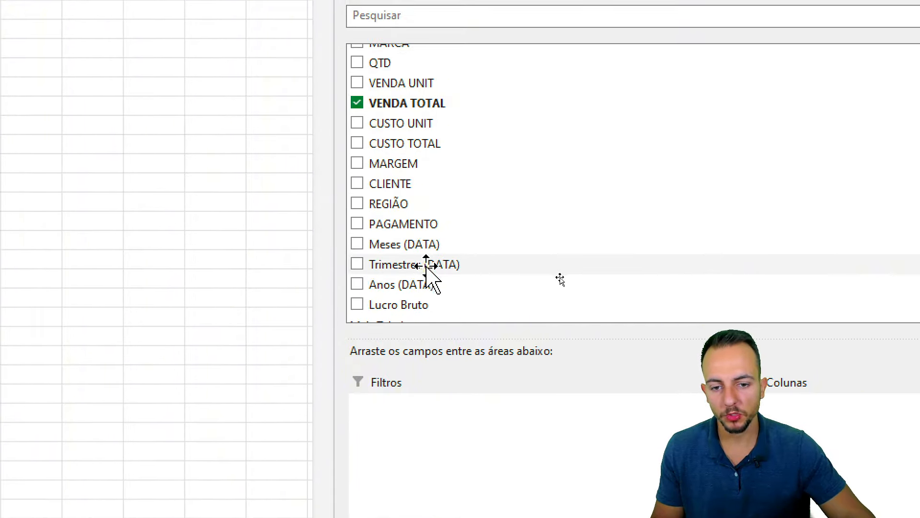
{"action": "left_click_drag", "start_coordinate": [388, 225], "coordinate": [428, 455]}
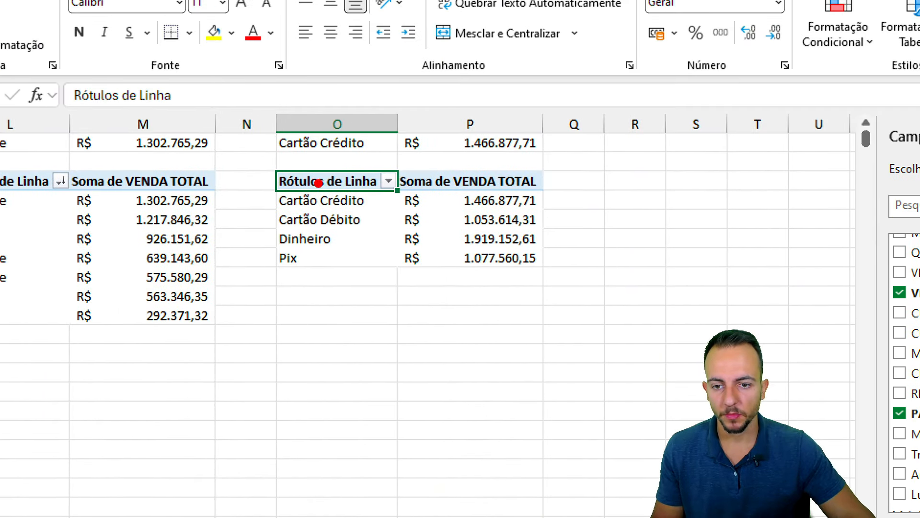
{"action": "left_click_drag", "start_coordinate": [263, 106], "coordinate": [392, 161]}
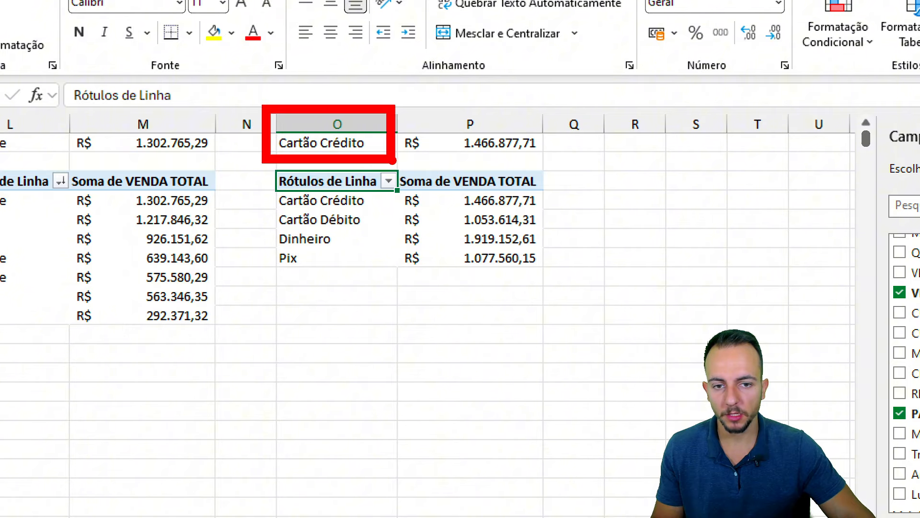
{"action": "mouse_move", "coordinate": [446, 123]}
{"action": "left_mouse_down"}
{"action": "mouse_move", "coordinate": [550, 158]}
{"action": "mouse_move", "coordinate": [417, 288]}
{"action": "mouse_move", "coordinate": [451, 202]}
{"action": "left_mouse_up"}
{"action": "key", "text": "Escape"}
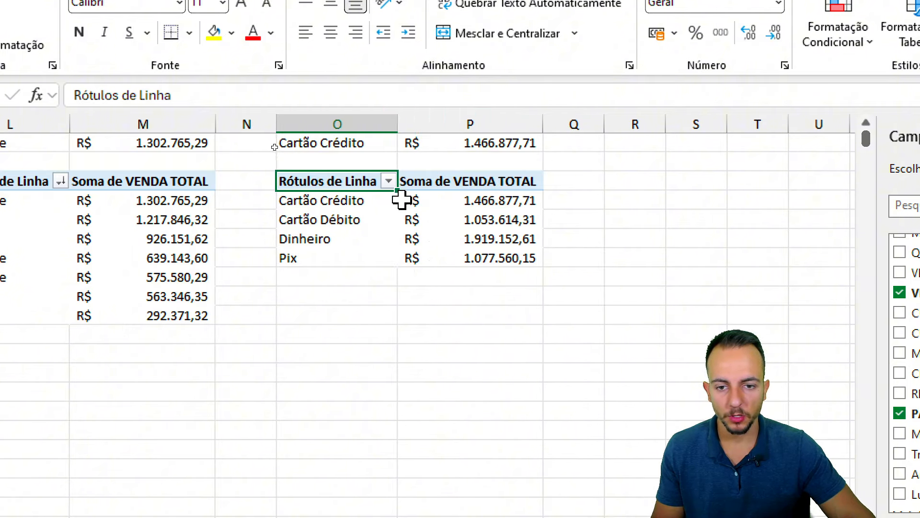
- Sort the payment methods of the PivotTable at O3 in descending order by Soma de VENDA TOTAL
{"action": "left_click", "coordinate": [388, 181]}
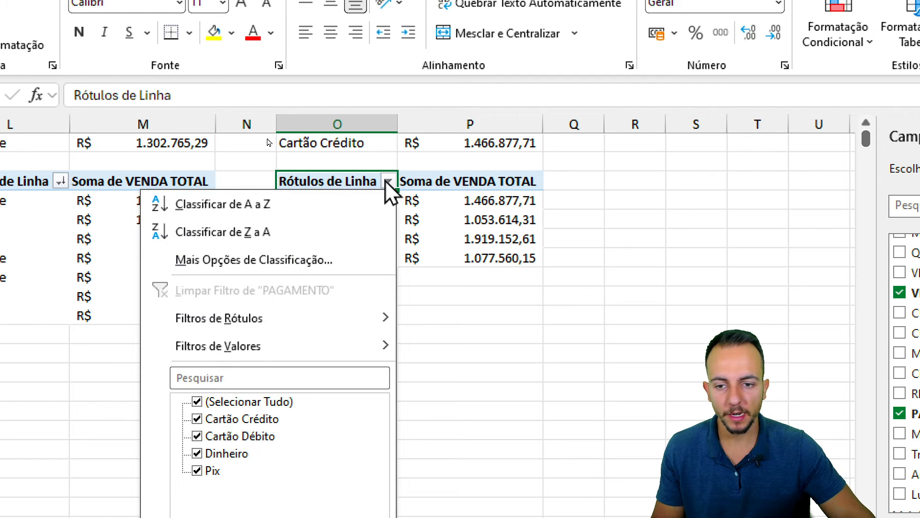
{"action": "left_click", "coordinate": [330, 261]}
{"action": "left_click", "coordinate": [325, 192]}
{"action": "left_click", "coordinate": [297, 212]}
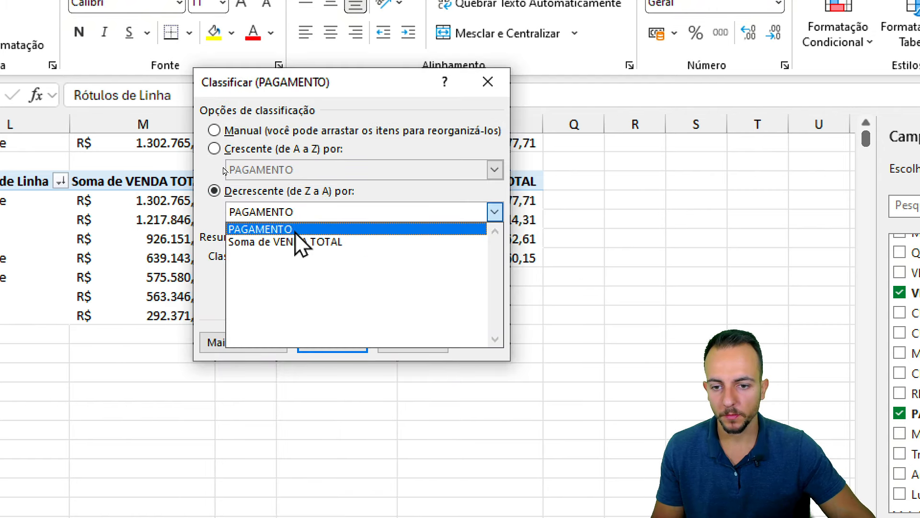
{"action": "left_click", "coordinate": [302, 242]}
{"action": "left_click", "coordinate": [335, 343]}
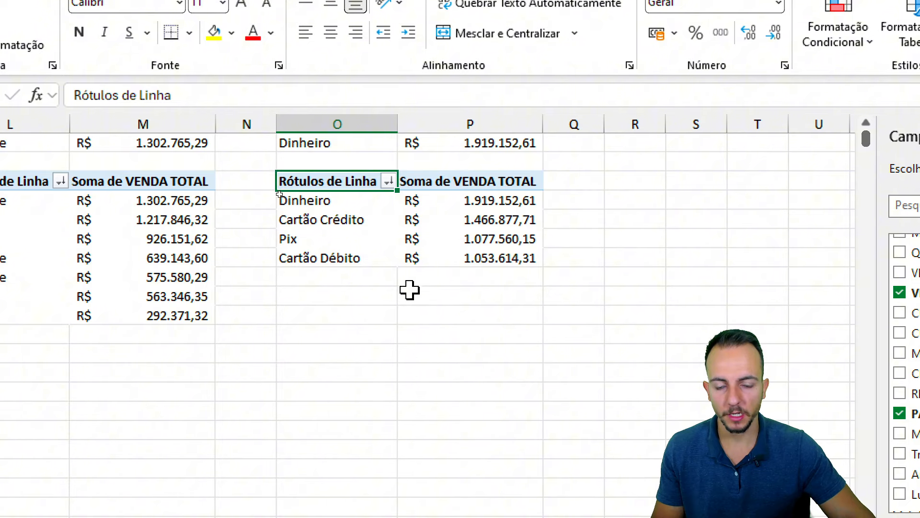
{"action": "left_click_drag", "start_coordinate": [249, 117], "coordinate": [355, 160]}
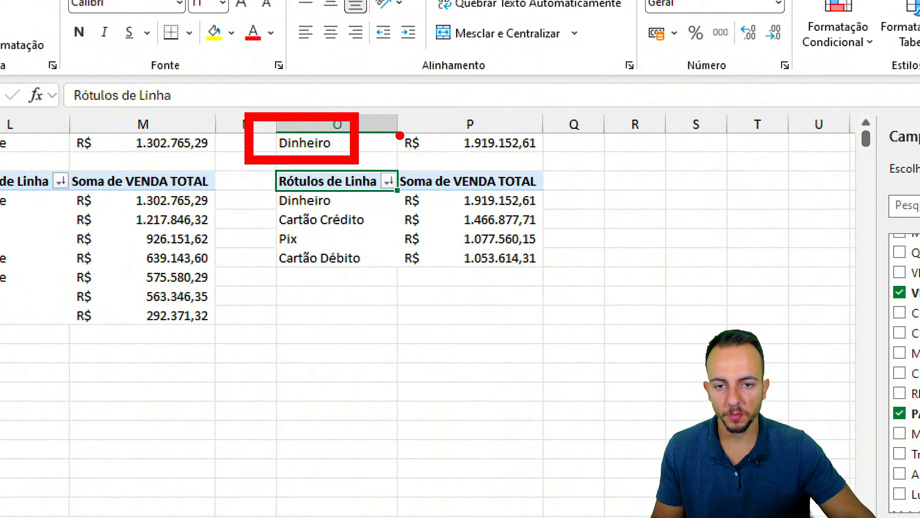
{"action": "mouse_move", "coordinate": [392, 112]}
{"action": "left_mouse_down"}
{"action": "mouse_move", "coordinate": [483, 154]}
{"action": "mouse_move", "coordinate": [543, 160]}
{"action": "left_mouse_up"}
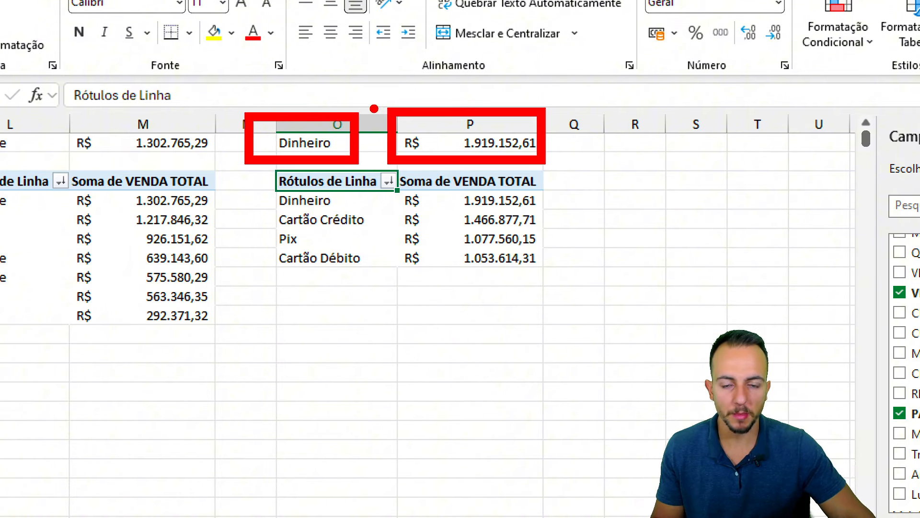
{"action": "key", "text": "Escape"}
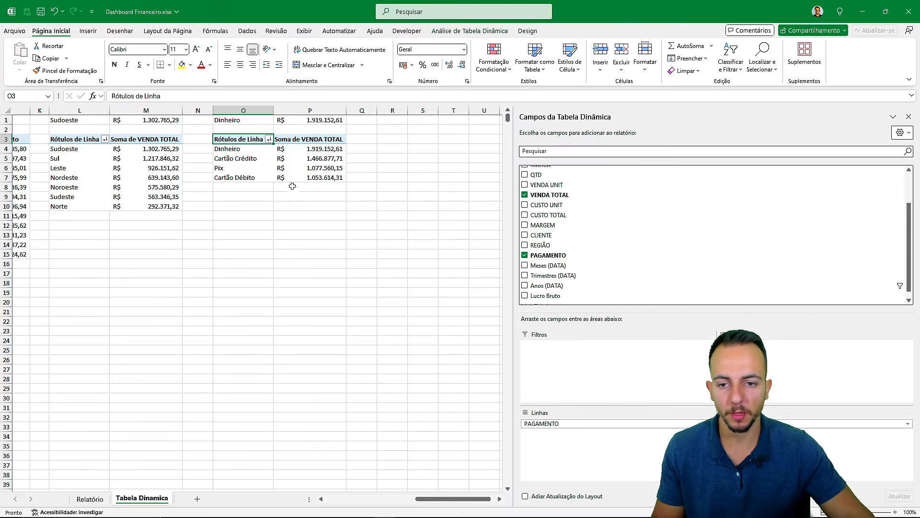
{"action": "scroll", "coordinate": [302, 259], "scroll_direction": "left", "scroll_amount": 6}
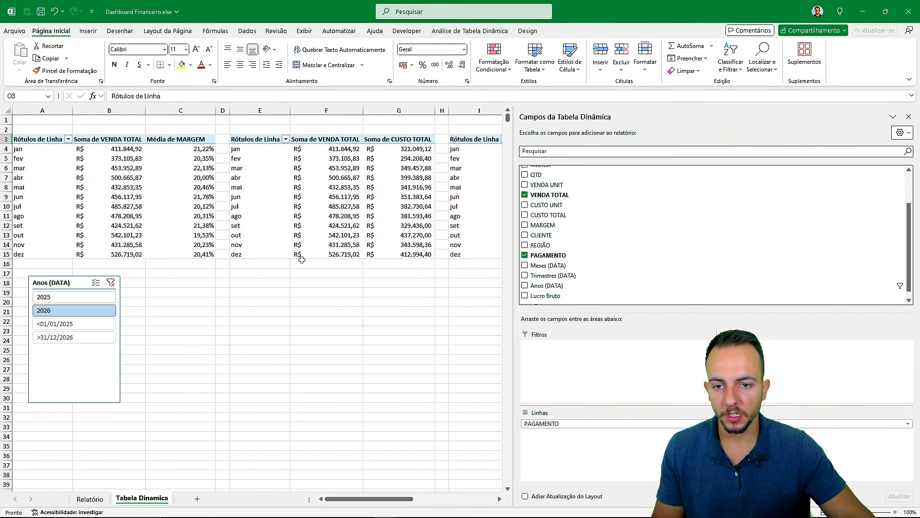
{"action": "scroll", "coordinate": [267, 296], "scroll_direction": "right", "scroll_amount": 8}
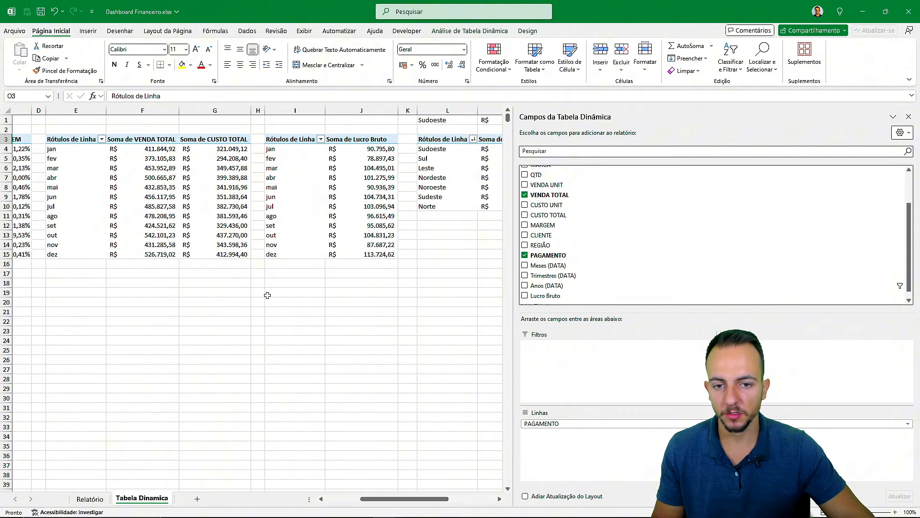
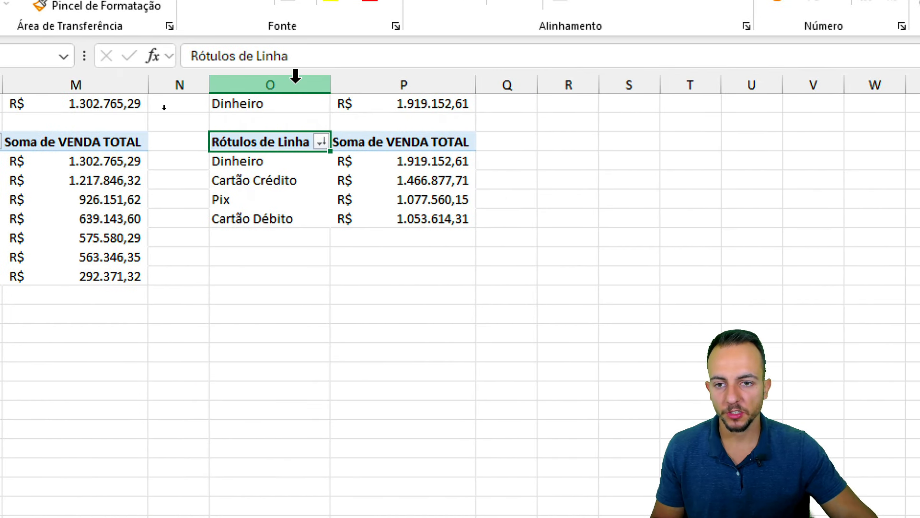
- Copy columns O and P with their PivotTable and paste them starting at column R
{"action": "left_click_drag", "start_coordinate": [297, 81], "coordinate": [381, 92]}
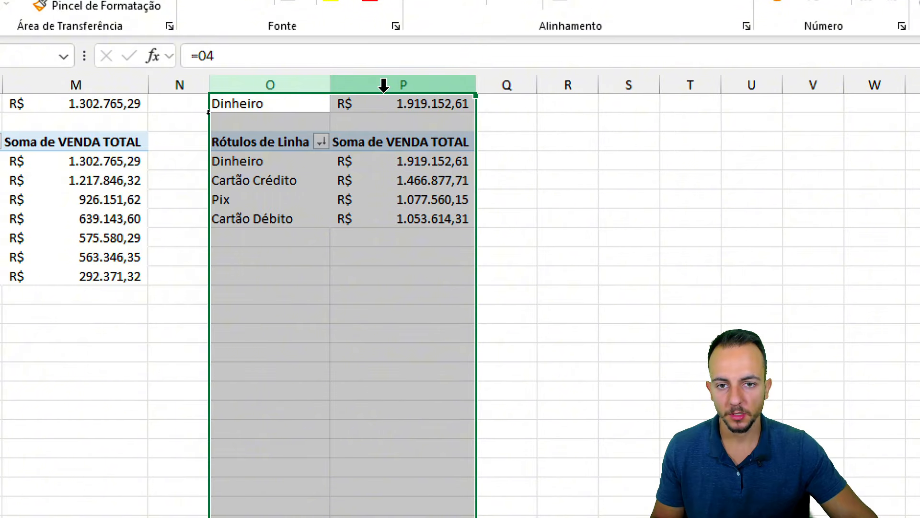
{"action": "right_click", "coordinate": [382, 89]}
{"action": "left_click", "coordinate": [462, 169]}
{"action": "left_click", "coordinate": [579, 82]}
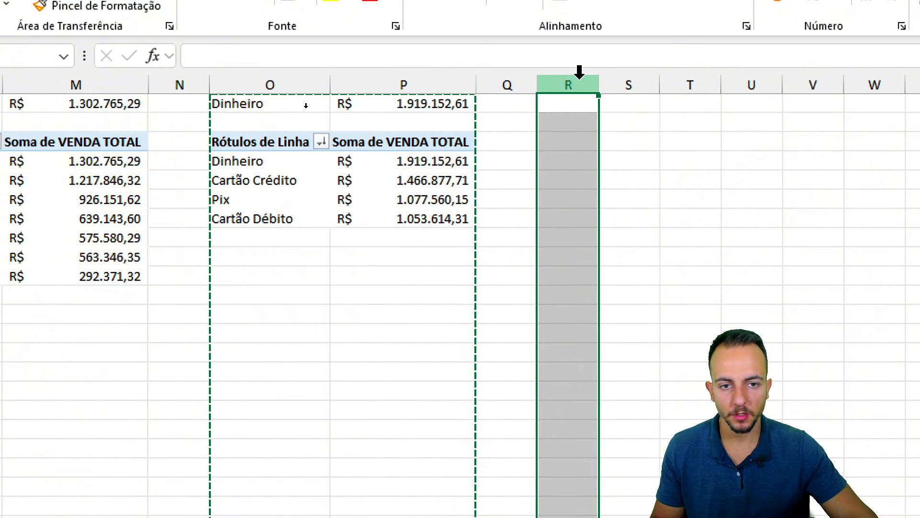
{"action": "right_click", "coordinate": [579, 82]}
{"action": "left_click", "coordinate": [637, 207]}
- Replace PAGAMENTO with VENDEDOR in the rows of the PivotTable at R3
{"action": "left_click", "coordinate": [527, 199]}
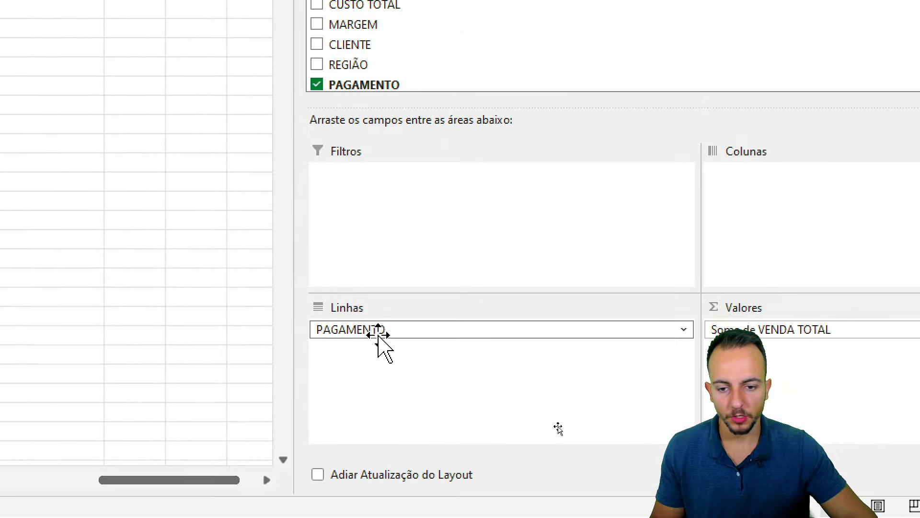
{"action": "left_click", "coordinate": [379, 331]}
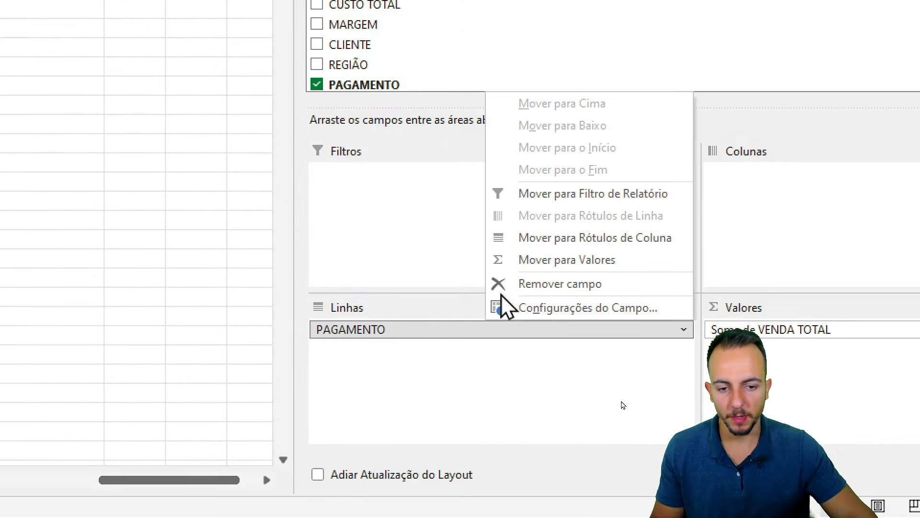
{"action": "left_click", "coordinate": [530, 284]}
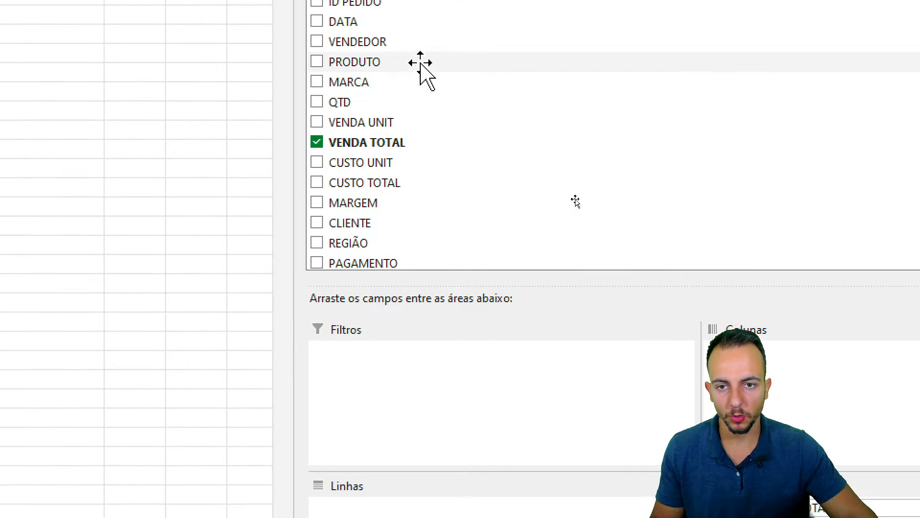
{"action": "left_click_drag", "start_coordinate": [382, 68], "coordinate": [431, 455]}
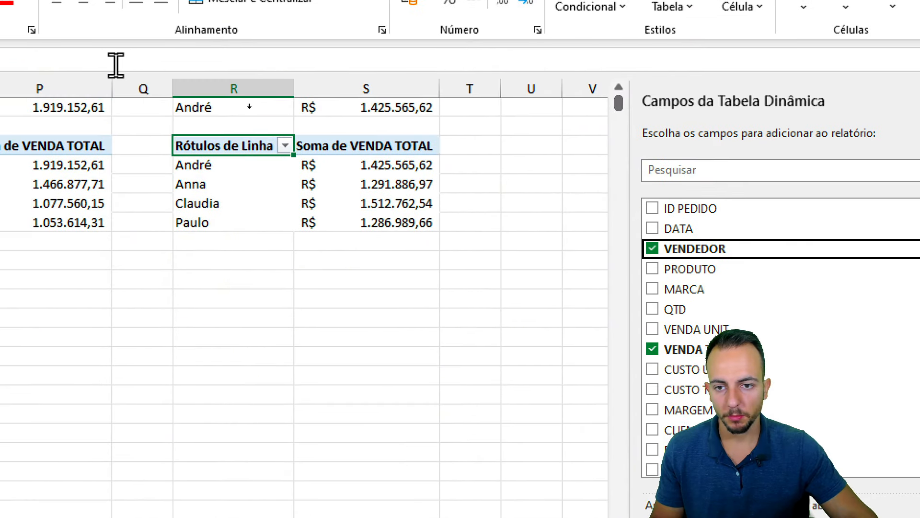
- Sort the sellers in the PivotTable at R3 in descending order by Soma de VENDA TOTAL and close the field list
{"action": "left_click", "coordinate": [304, 146]}
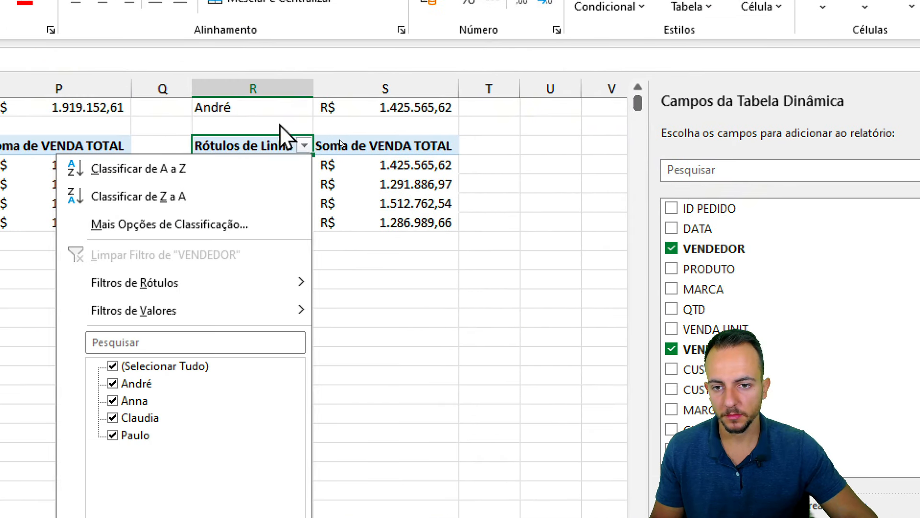
{"action": "left_click", "coordinate": [188, 222]}
{"action": "left_click", "coordinate": [179, 156]}
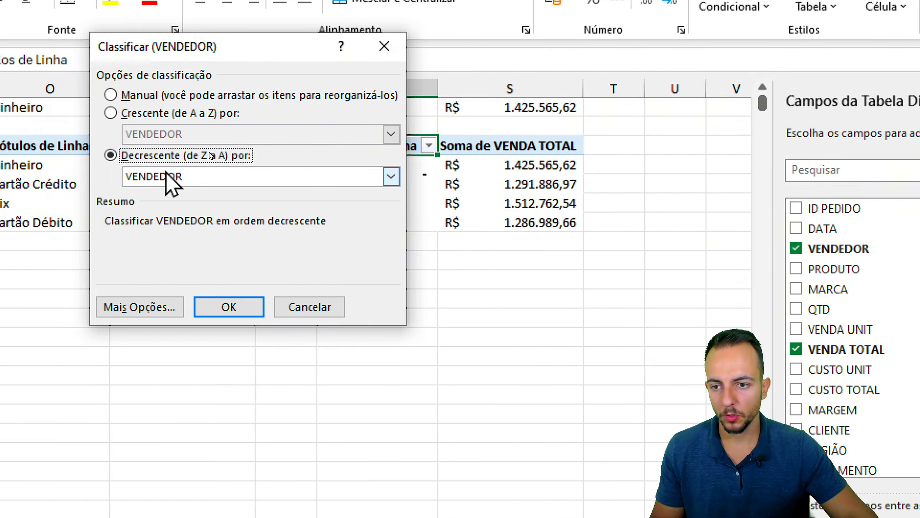
{"action": "left_click", "coordinate": [201, 176]}
{"action": "left_click", "coordinate": [196, 205]}
{"action": "left_click", "coordinate": [229, 307]}
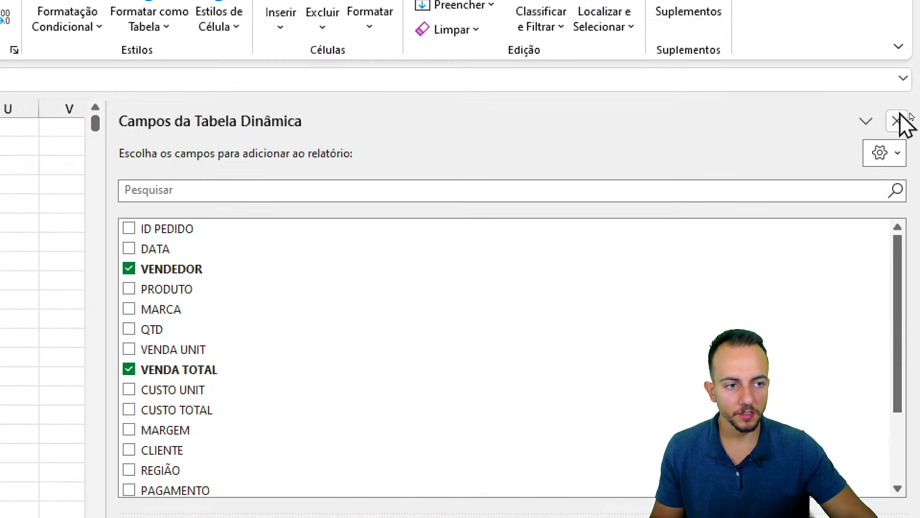
{"action": "left_click", "coordinate": [907, 116]}
{"action": "left_click", "coordinate": [461, 264]}
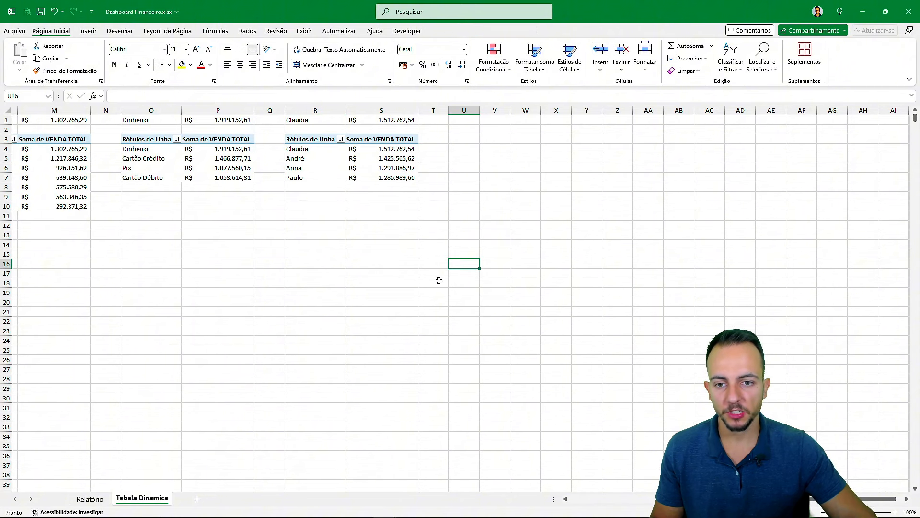
- Test the Anos (DATA) slicer by switching between 2025 and 2026, leave it on 2025, and save the workbook
{"action": "scroll", "coordinate": [439, 281], "scroll_direction": "left", "scroll_amount": 6}
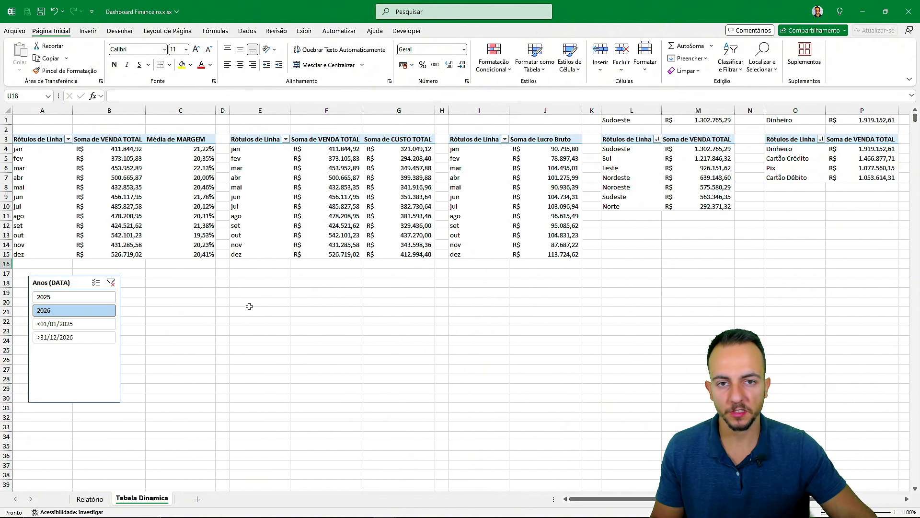
{"action": "left_click", "coordinate": [72, 296]}
{"action": "left_click", "coordinate": [70, 310]}
{"action": "left_click", "coordinate": [72, 297]}
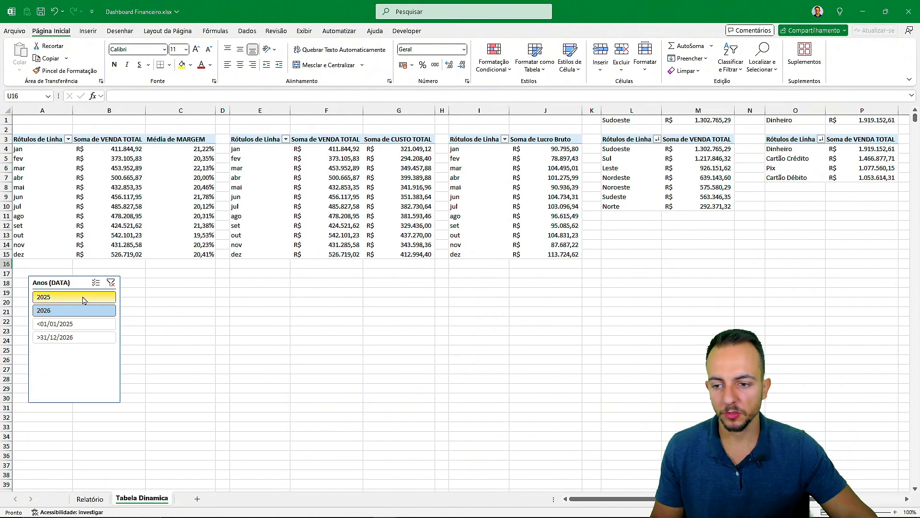
{"action": "left_click", "coordinate": [77, 311]}
{"action": "left_click", "coordinate": [78, 313]}
{"action": "left_click", "coordinate": [85, 299]}
{"action": "left_click", "coordinate": [85, 311]}
{"action": "left_click", "coordinate": [91, 299]}
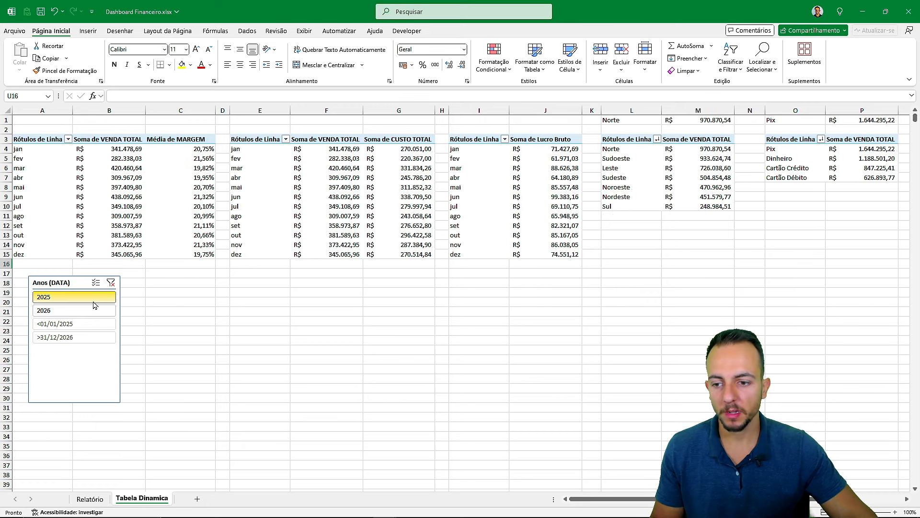
{"action": "left_click", "coordinate": [90, 310]}
{"action": "left_click", "coordinate": [90, 310]}
{"action": "left_click", "coordinate": [91, 299]}
{"action": "left_click", "coordinate": [85, 313]}
{"action": "left_click", "coordinate": [86, 299]}
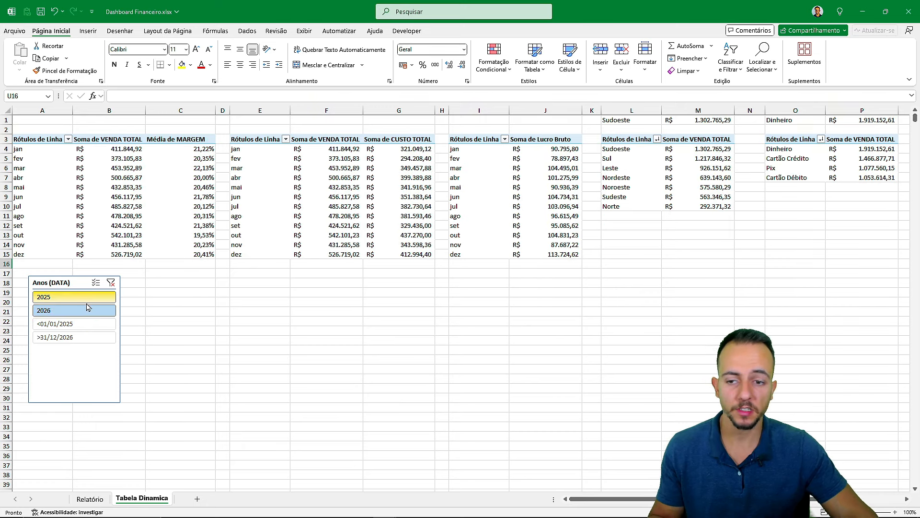
{"action": "left_click", "coordinate": [87, 298]}
{"action": "key", "text": "ctrl+s"}
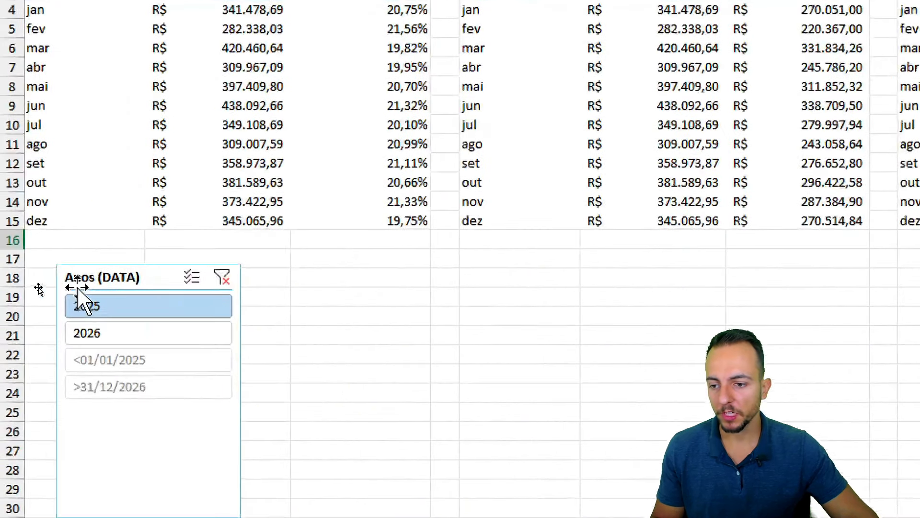
- Set the Anos (DATA) slicer to hide items without data and to show no header
{"action": "left_click", "coordinate": [37, 287]}
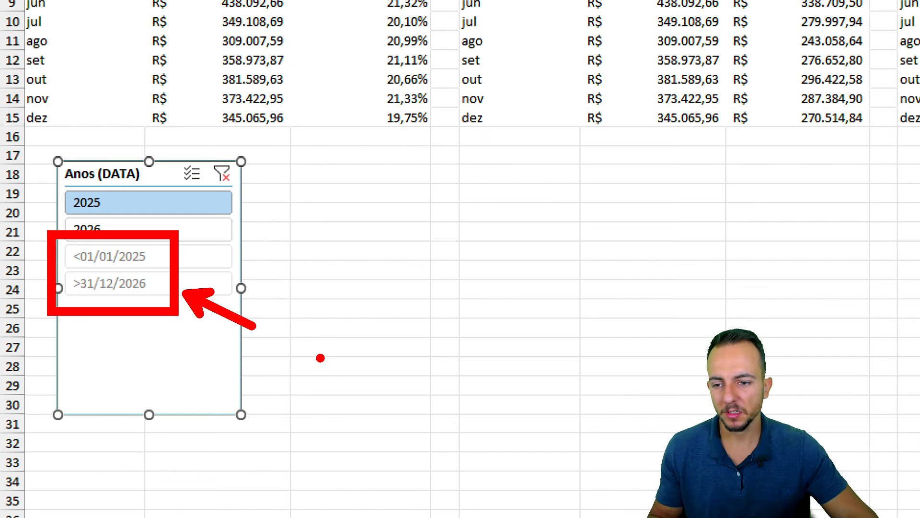
{"action": "right_click", "coordinate": [134, 175]}
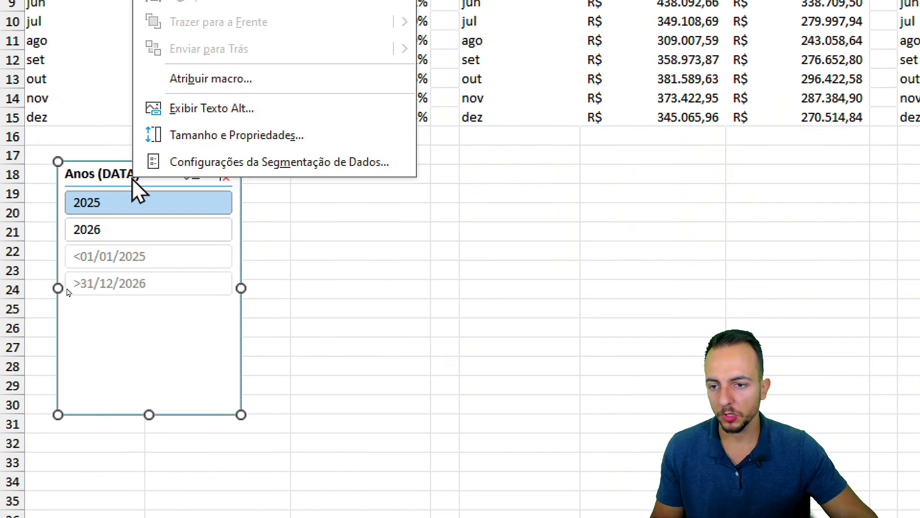
{"action": "left_click", "coordinate": [237, 163]}
{"action": "left_click", "coordinate": [326, 220]}
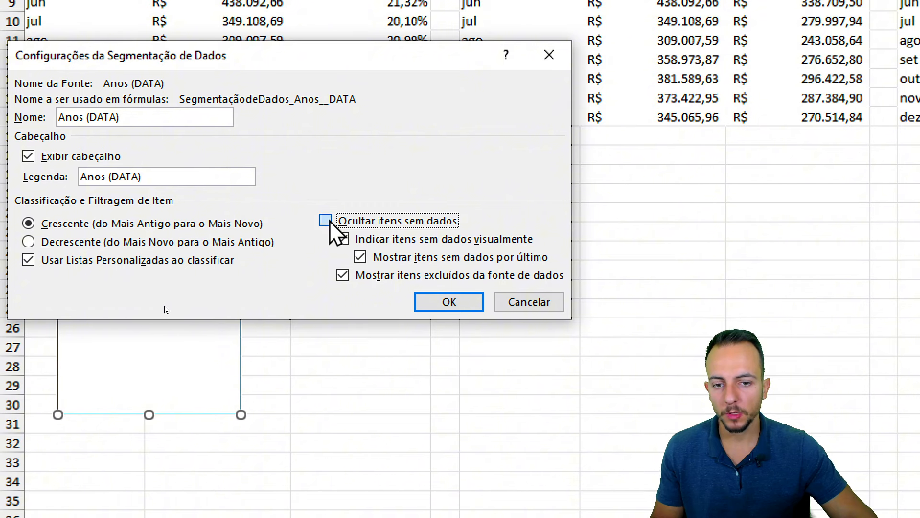
{"action": "left_click", "coordinate": [79, 158]}
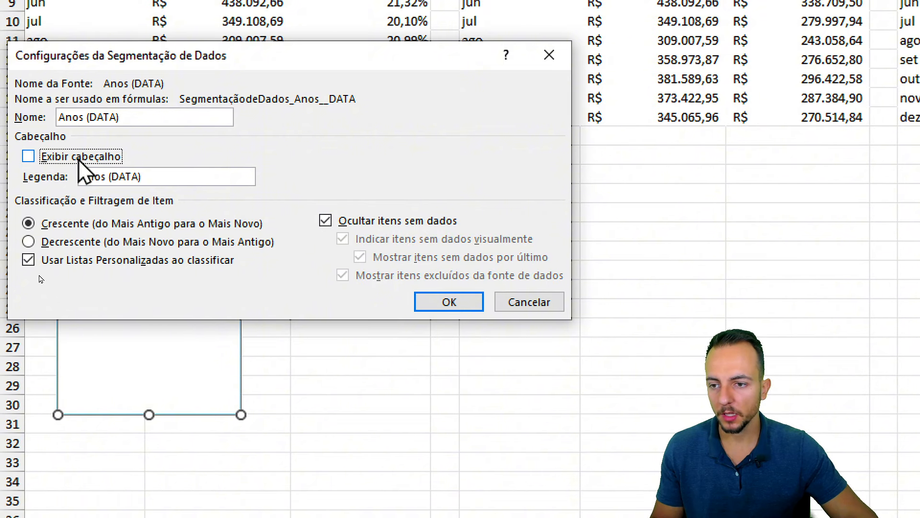
{"action": "left_click", "coordinate": [67, 158]}
{"action": "left_click", "coordinate": [67, 158]}
{"action": "left_click", "coordinate": [426, 298]}
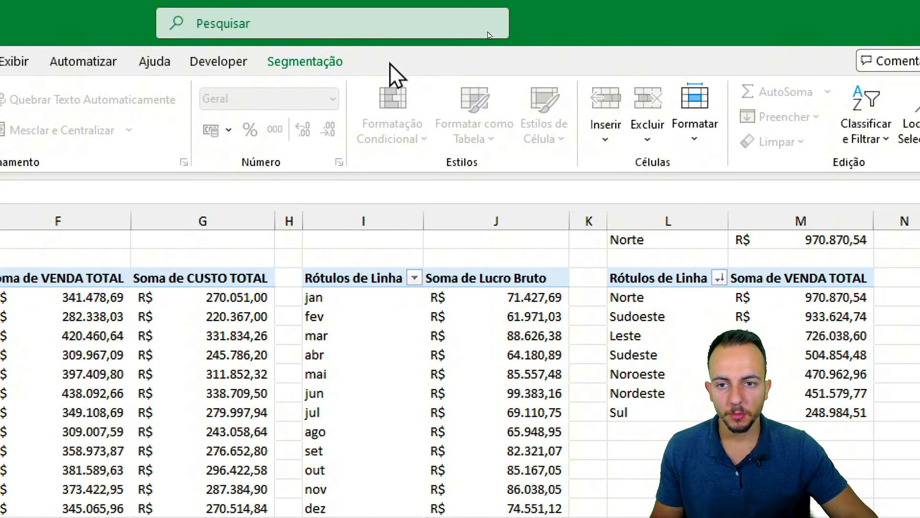
- Arrange the year slicer's buttons in 2 columns and increase the button height
{"action": "left_click", "coordinate": [389, 9]}
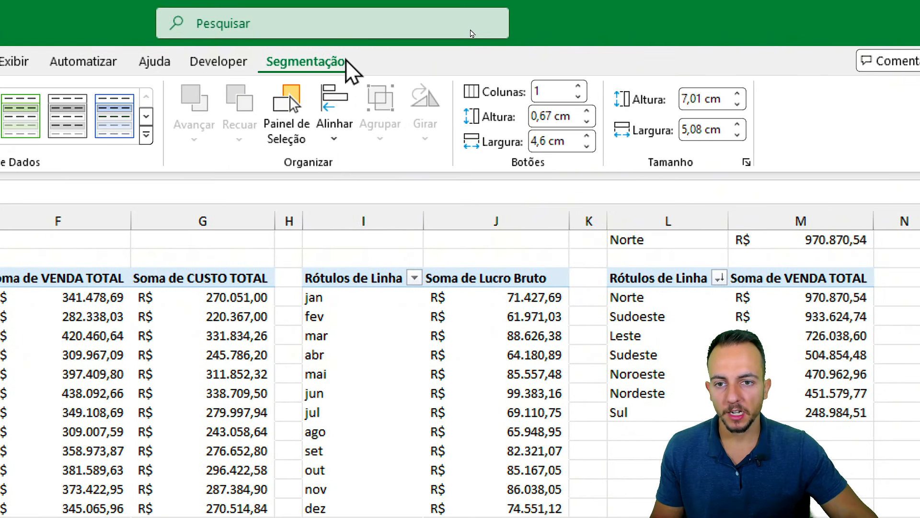
{"action": "left_click", "coordinate": [578, 86]}
{"action": "left_click", "coordinate": [586, 111]}
{"action": "left_click", "coordinate": [587, 111]}
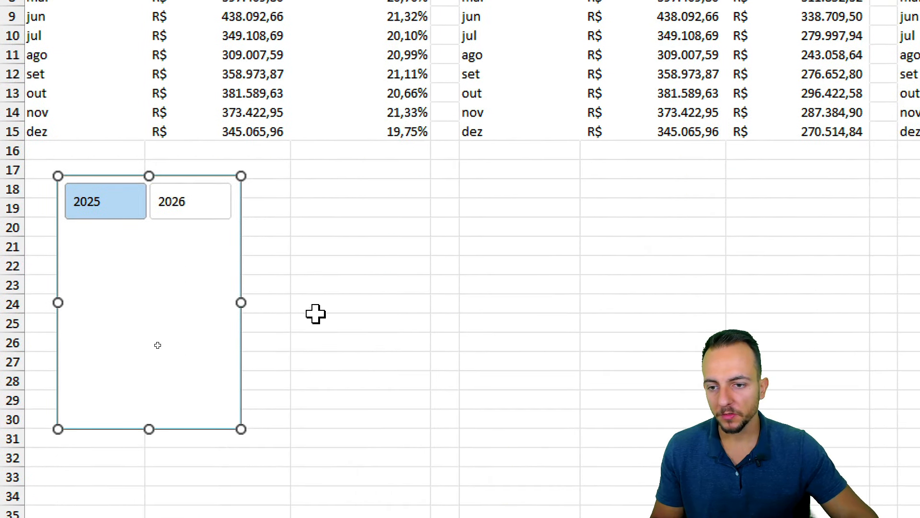
{"action": "left_click", "coordinate": [316, 316]}
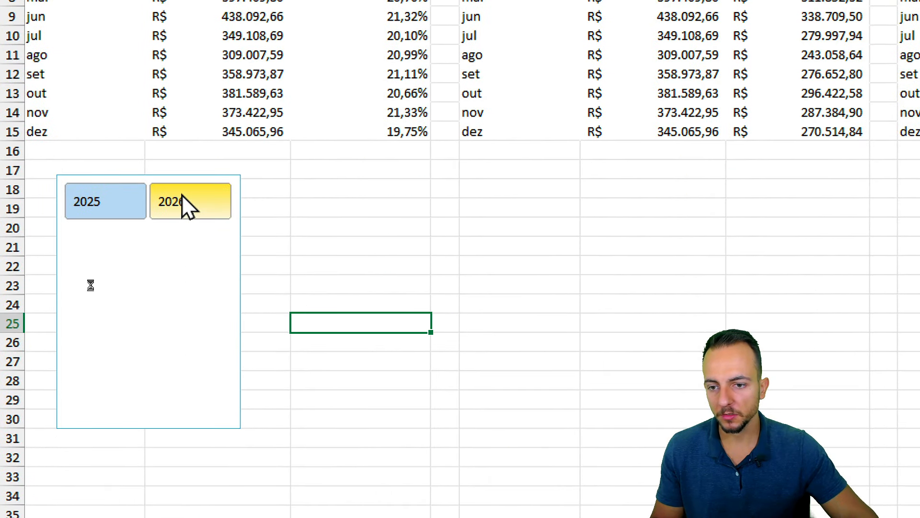
- Shrink the year slicer's height to fit its single row of buttons, then filter by 2025 and save the workbook
{"action": "left_click", "coordinate": [187, 205]}
{"action": "left_click_drag", "start_coordinate": [155, 429], "coordinate": [166, 229]}
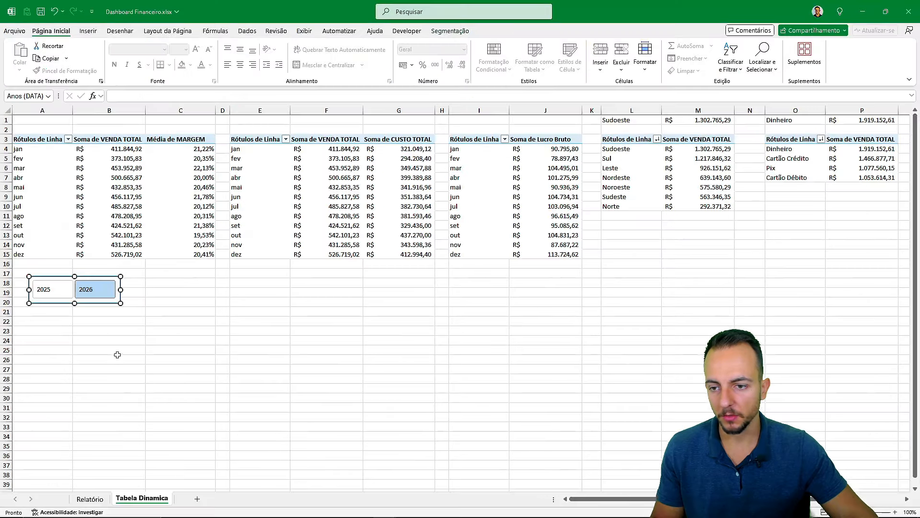
{"action": "left_click", "coordinate": [235, 338]}
{"action": "left_click", "coordinate": [53, 289]}
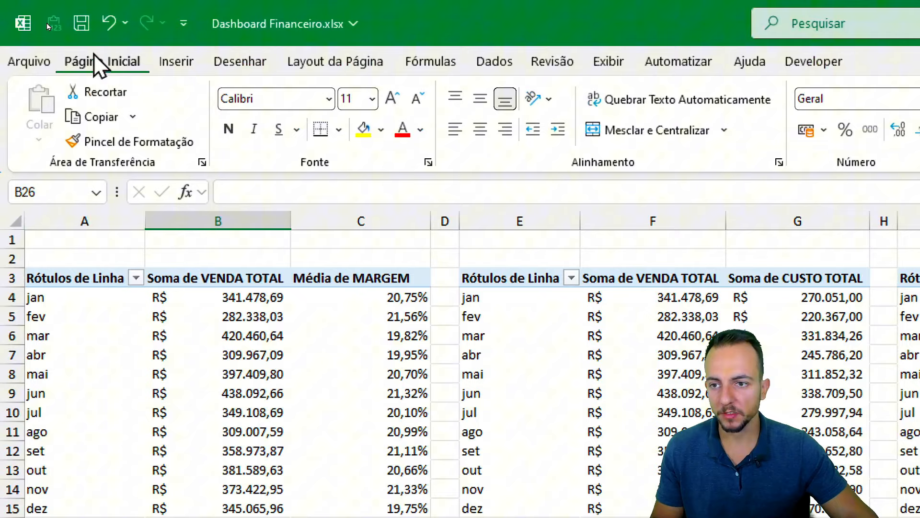
{"action": "left_click", "coordinate": [82, 23]}
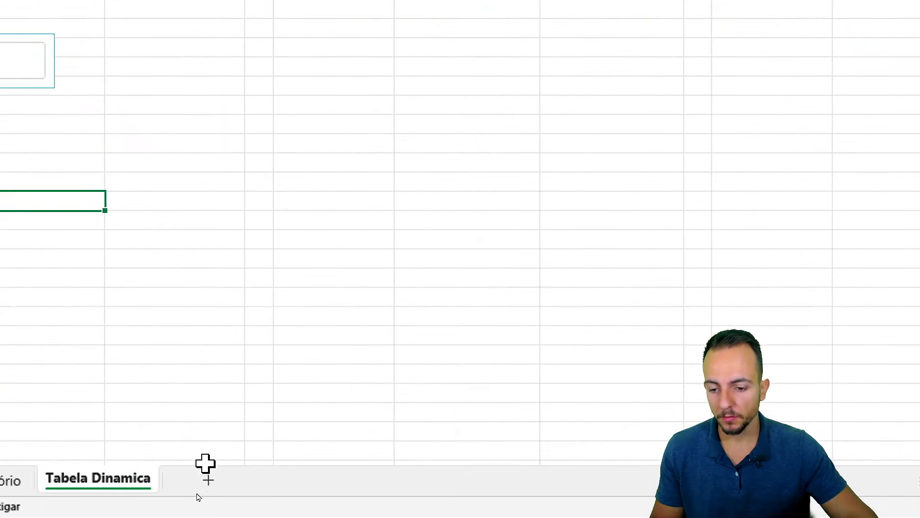
- Add a new worksheet after Tabela Dinamica and name it DASHBOARD
{"action": "left_click", "coordinate": [212, 478]}
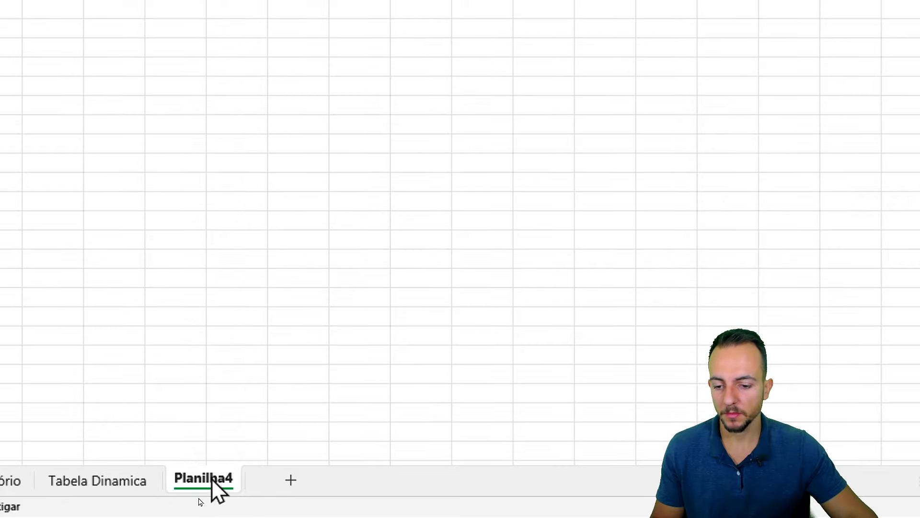
{"action": "right_click", "coordinate": [214, 485]}
{"action": "left_click", "coordinate": [315, 235]}
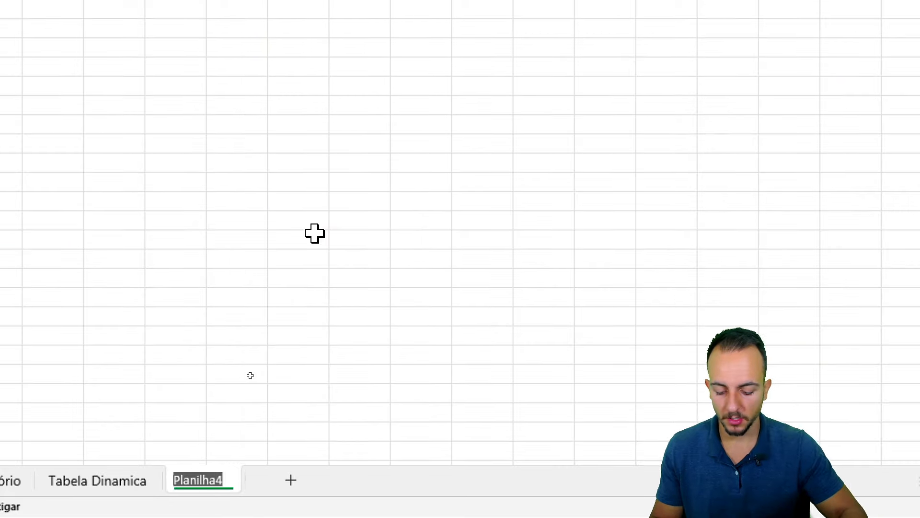
{"action": "type", "text": "DASHBOARD"}
{"action": "key", "text": "Return"}
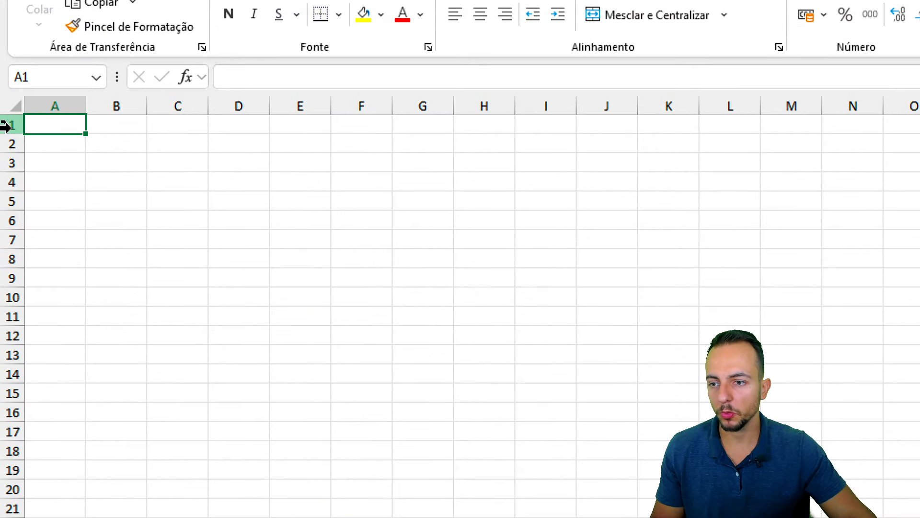
- Set the height of row 1 on the DASHBOARD sheet to 50
{"action": "left_click", "coordinate": [6, 126]}
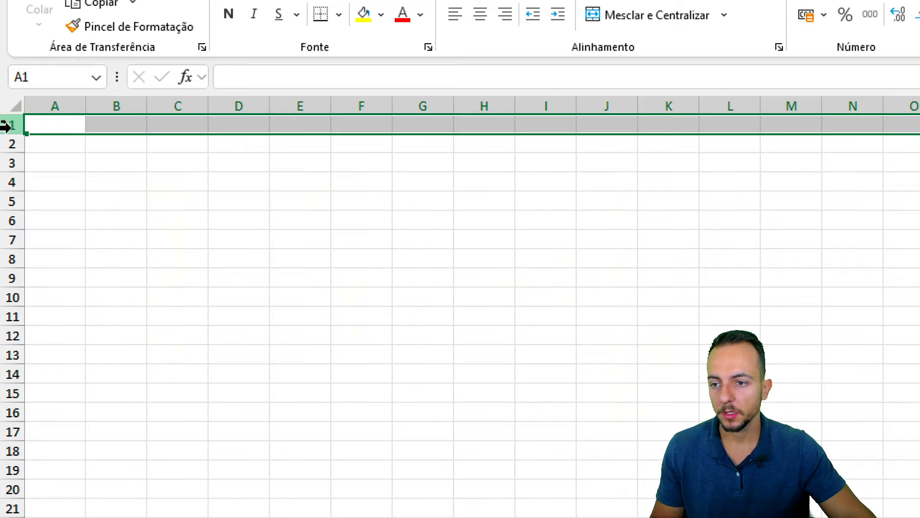
{"action": "right_click", "coordinate": [6, 126]}
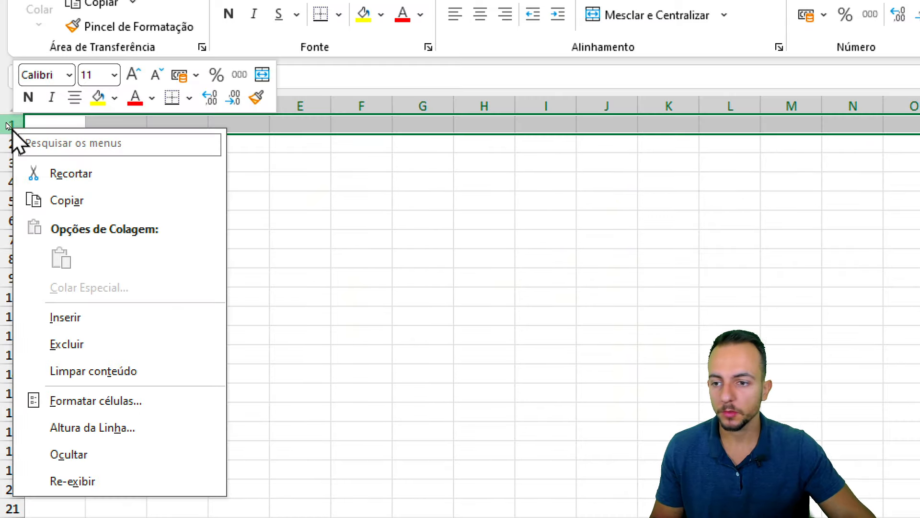
{"action": "left_click", "coordinate": [126, 426]}
{"action": "left_click_drag", "start_coordinate": [122, 413], "coordinate": [148, 259]}
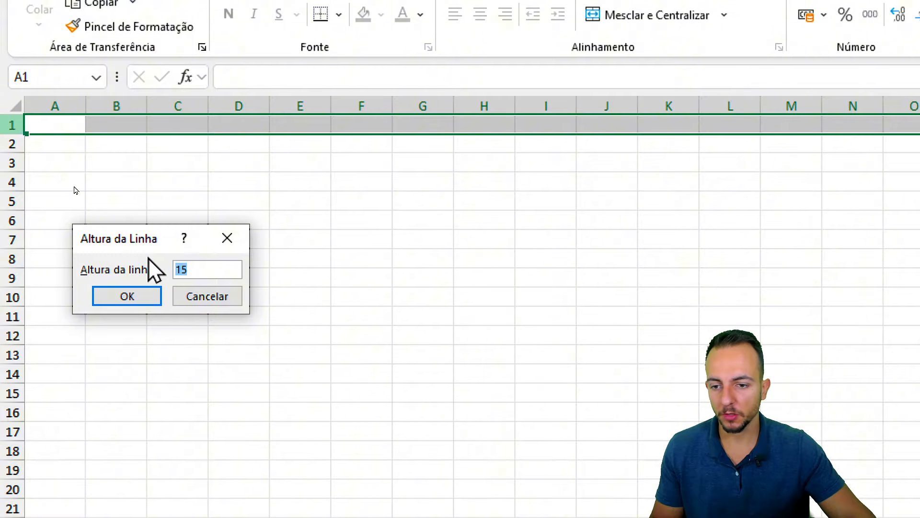
{"action": "type", "text": "50"}
{"action": "key", "text": "Return"}
{"action": "left_click", "coordinate": [148, 256]}
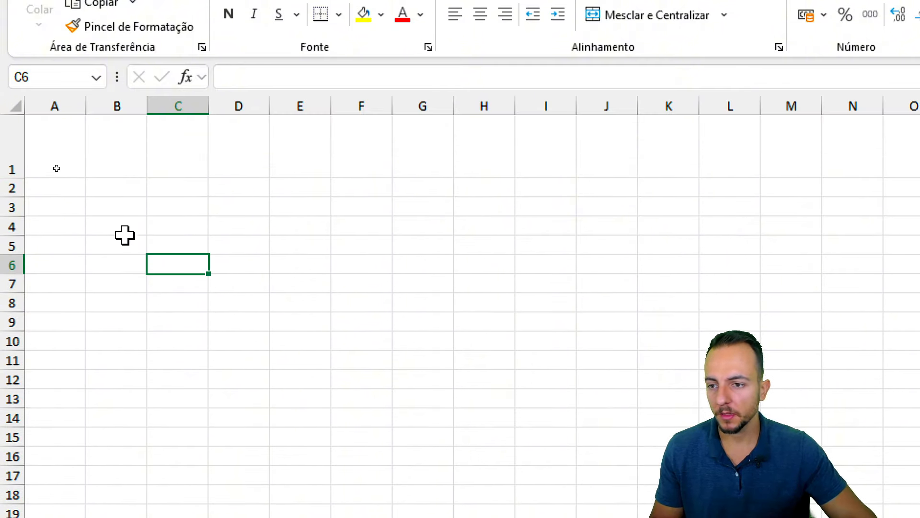
- Fill the whole of row 1 with the medium grey from the third shade of the white theme colour
{"action": "left_click", "coordinate": [9, 156]}
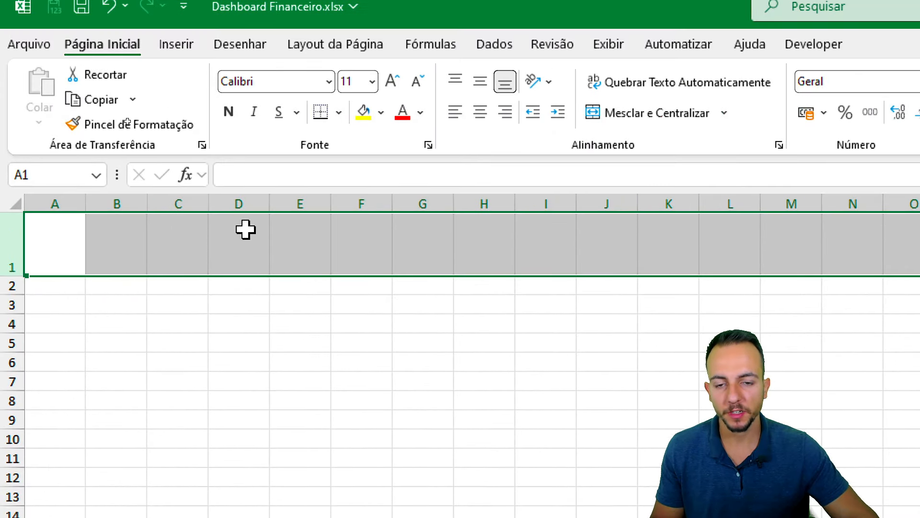
{"action": "left_click", "coordinate": [381, 113]}
{"action": "left_click", "coordinate": [366, 290]}
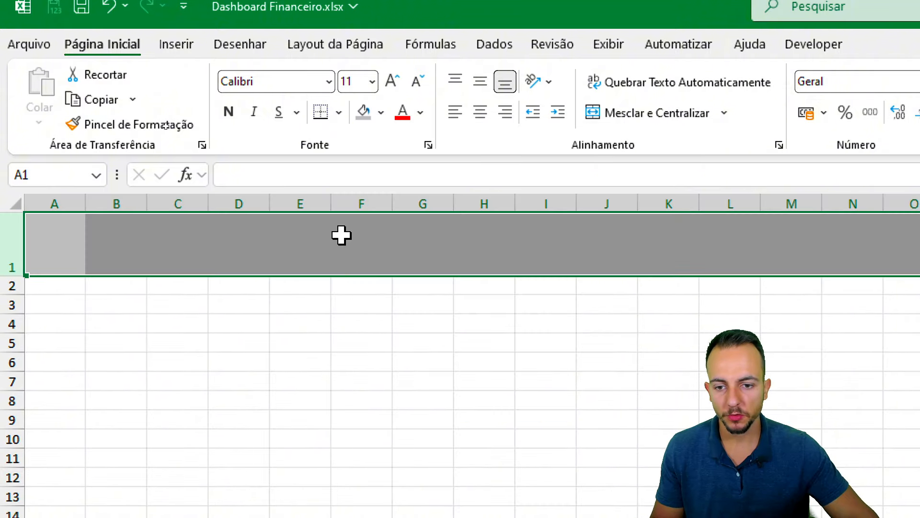
{"action": "left_click", "coordinate": [302, 324]}
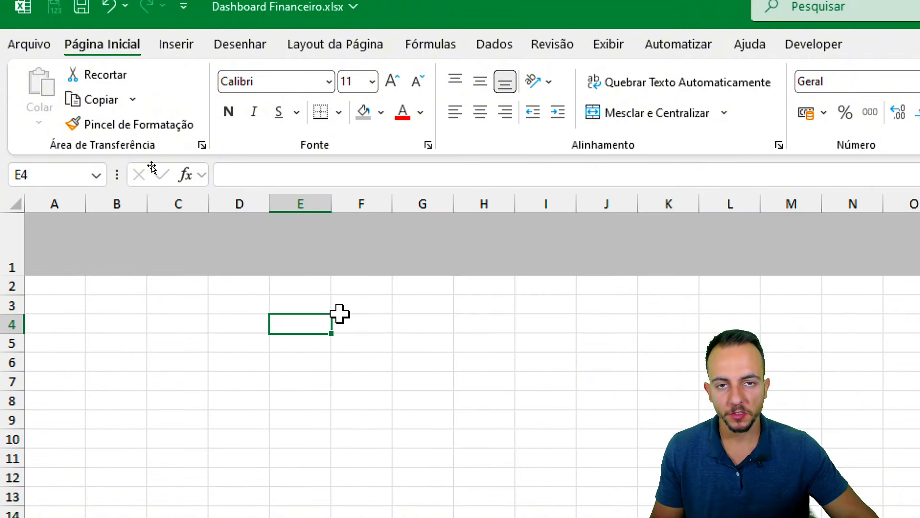
- Fill the whole of row 2 with the third shade of the light blue theme colour
{"action": "left_click", "coordinate": [12, 286]}
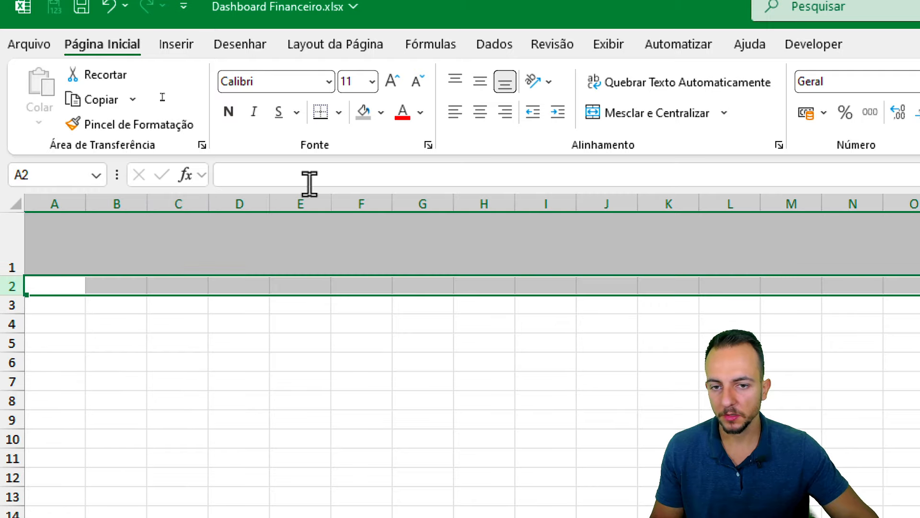
{"action": "left_click", "coordinate": [381, 113]}
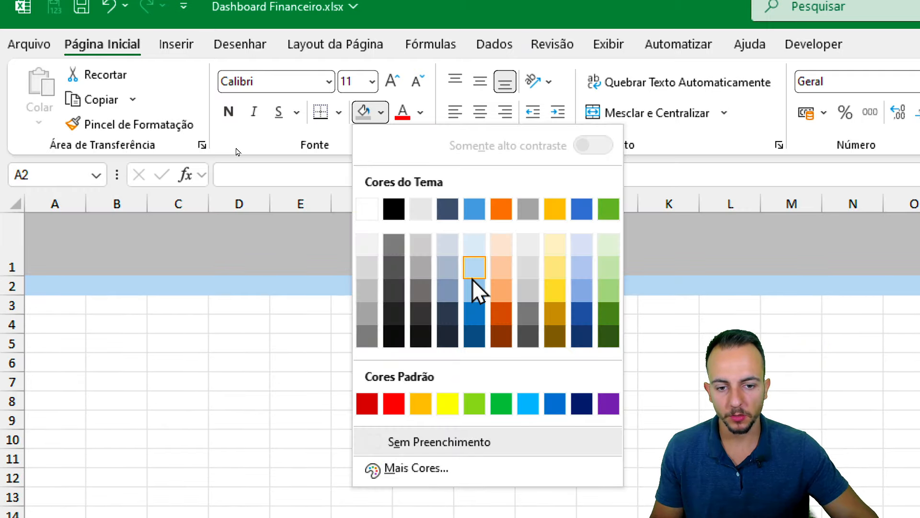
{"action": "left_click", "coordinate": [472, 290]}
{"action": "left_click", "coordinate": [423, 381]}
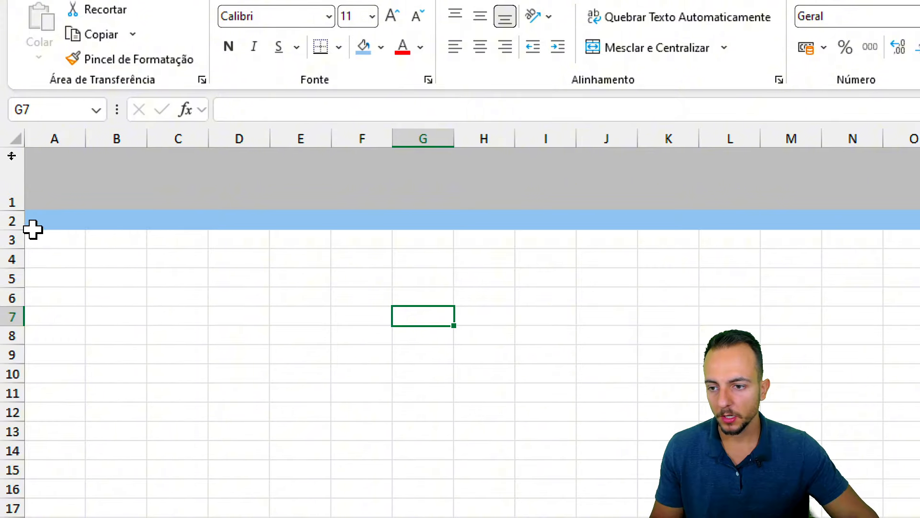
- Set the height of row 2, the blue stripe under the grey header, to 5
{"action": "left_click", "coordinate": [7, 220]}
{"action": "right_click", "coordinate": [13, 223]}
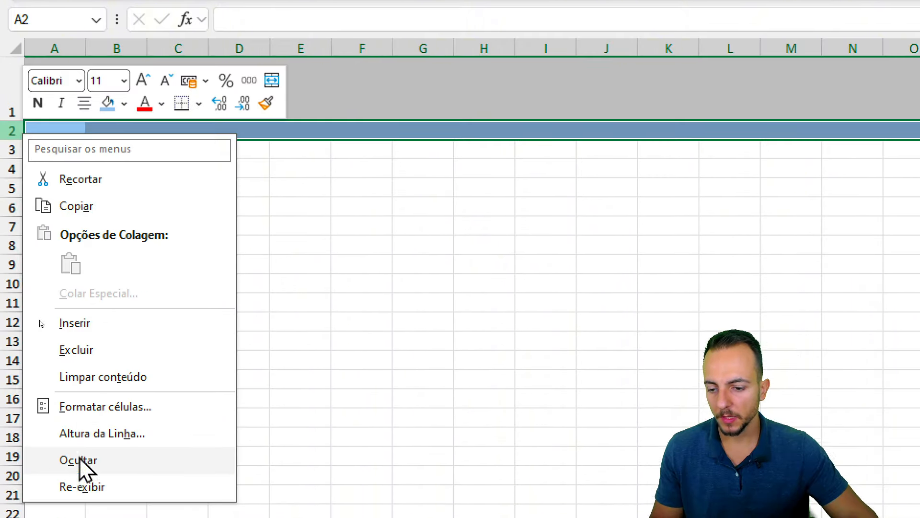
{"action": "left_click", "coordinate": [129, 399]}
{"action": "left_click_drag", "start_coordinate": [109, 386], "coordinate": [108, 159]}
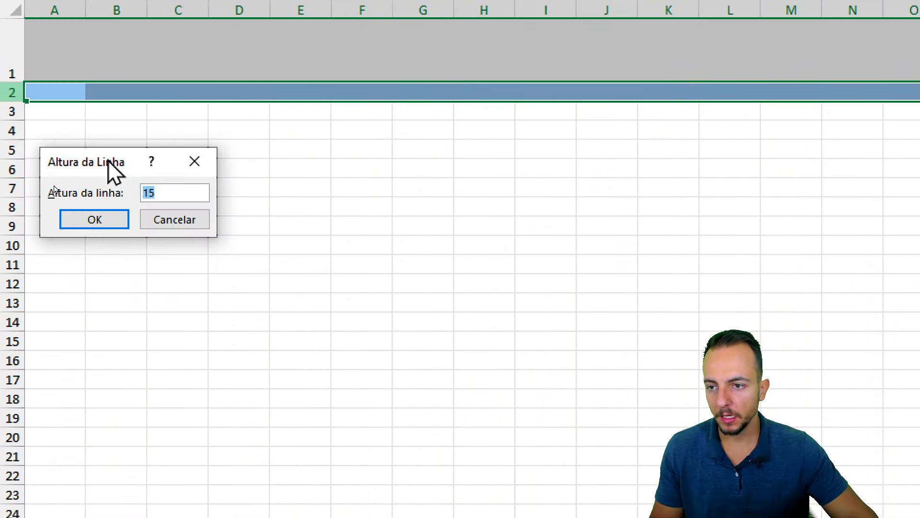
{"action": "type", "text": "5"}
{"action": "key", "text": "Return"}
{"action": "left_click", "coordinate": [107, 158]}
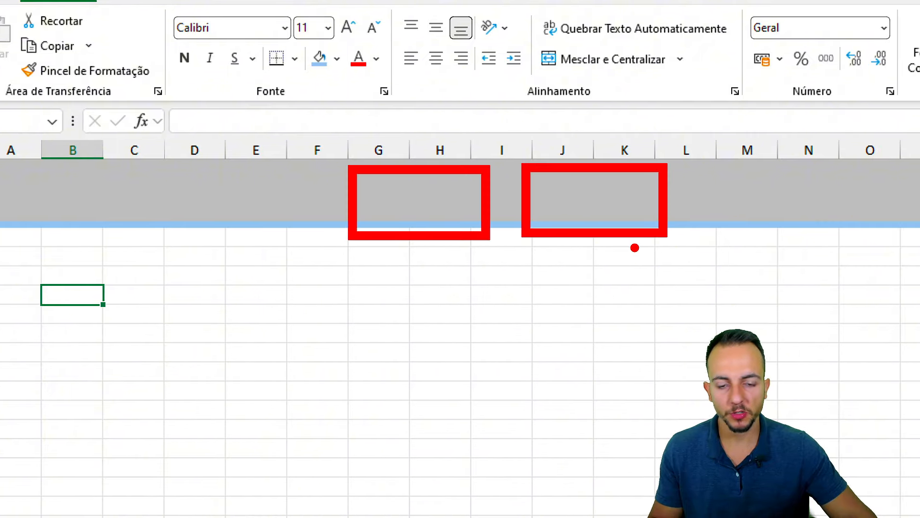
- Enter the title DASHBOARD in cell A1 of the grey header row
{"action": "left_click", "coordinate": [54, 196]}
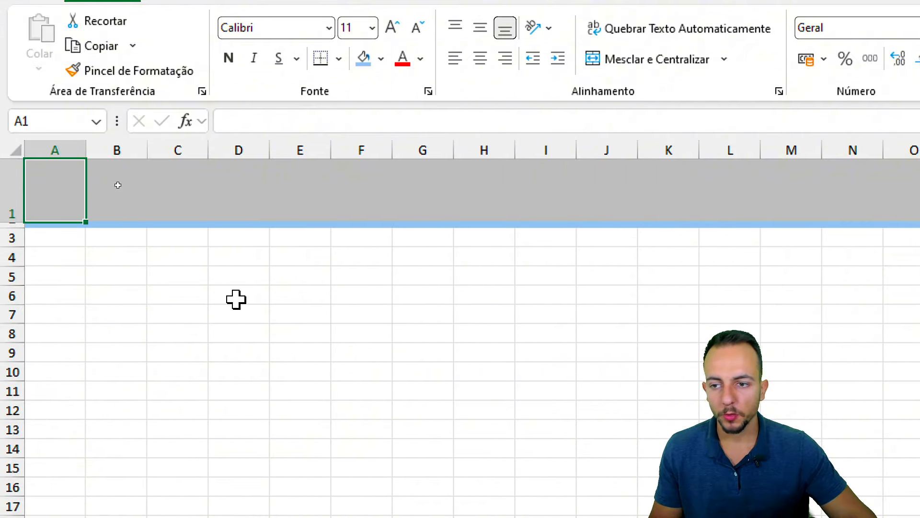
{"action": "type", "text": "D"}
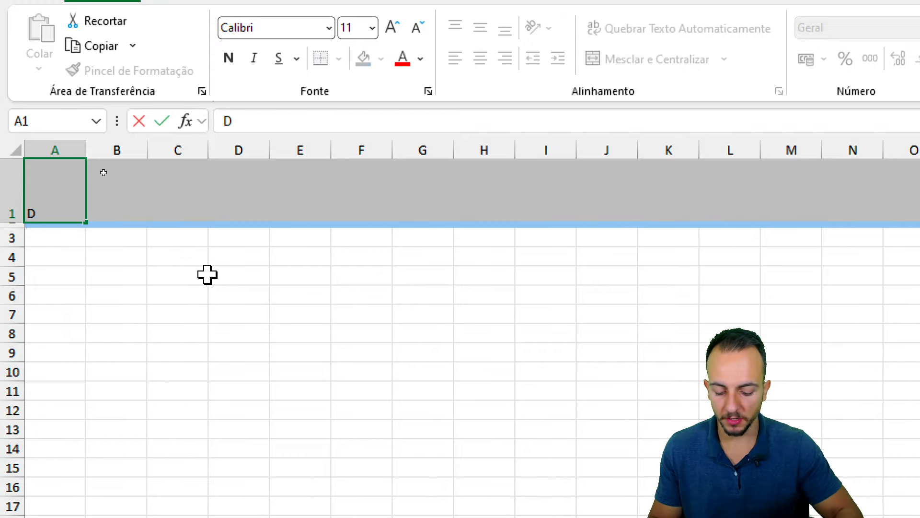
{"action": "type", "text": "ASHBOARD"}
{"action": "key", "text": "ctrl+Return"}
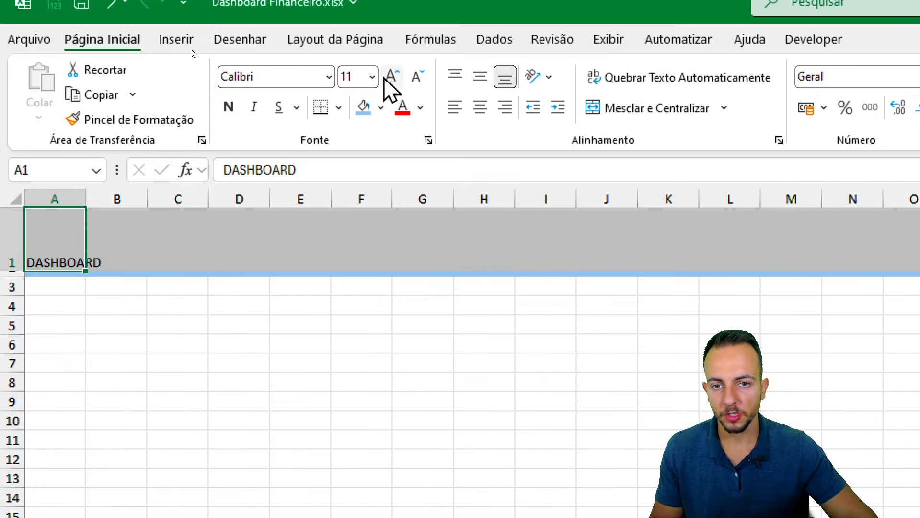
- Format the DASHBOARD title in A1 as bold white text at font size 36
{"action": "double_click", "coordinate": [388, 79]}
{"action": "double_click", "coordinate": [388, 79]}
{"action": "double_click", "coordinate": [388, 79]}
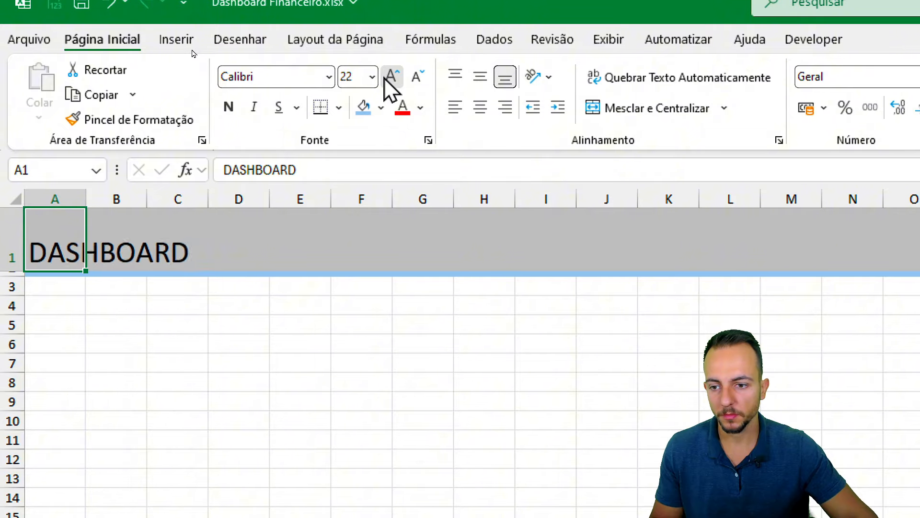
{"action": "triple_click", "coordinate": [388, 79]}
{"action": "left_click", "coordinate": [388, 79]}
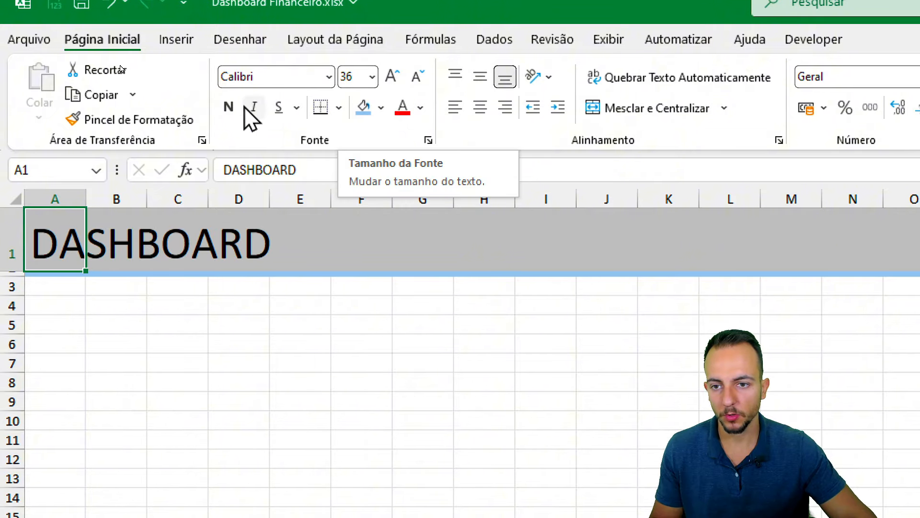
{"action": "left_click", "coordinate": [229, 107]}
{"action": "left_click", "coordinate": [421, 107]}
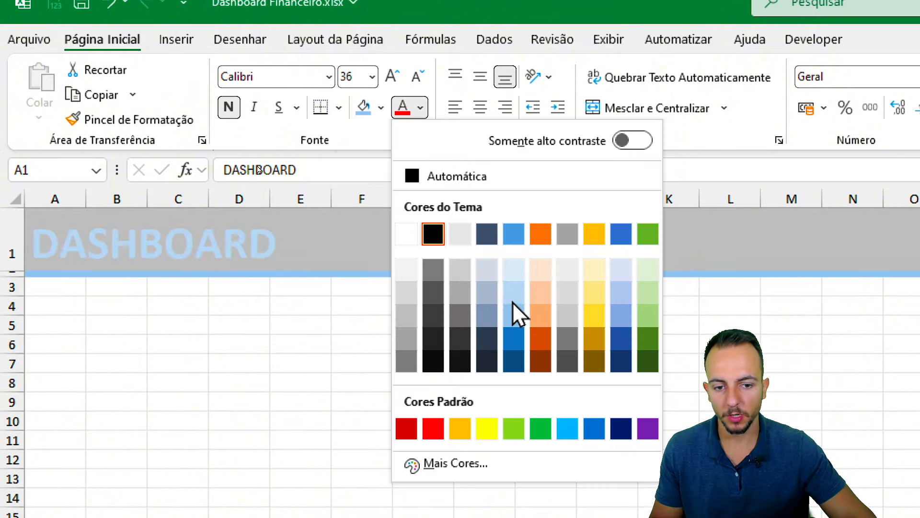
{"action": "left_click", "coordinate": [416, 238]}
{"action": "left_click", "coordinate": [307, 345]}
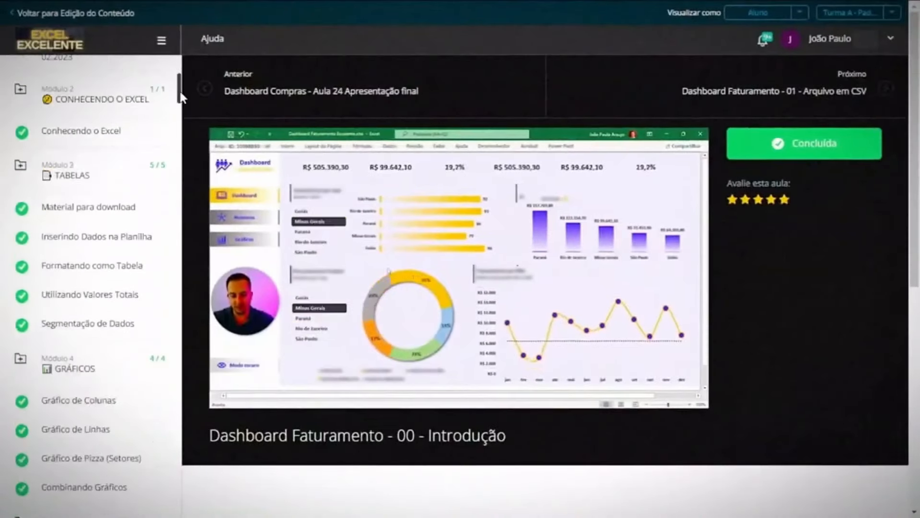
{"action": "left_click_drag", "start_coordinate": [180, 97], "coordinate": [176, 285]}
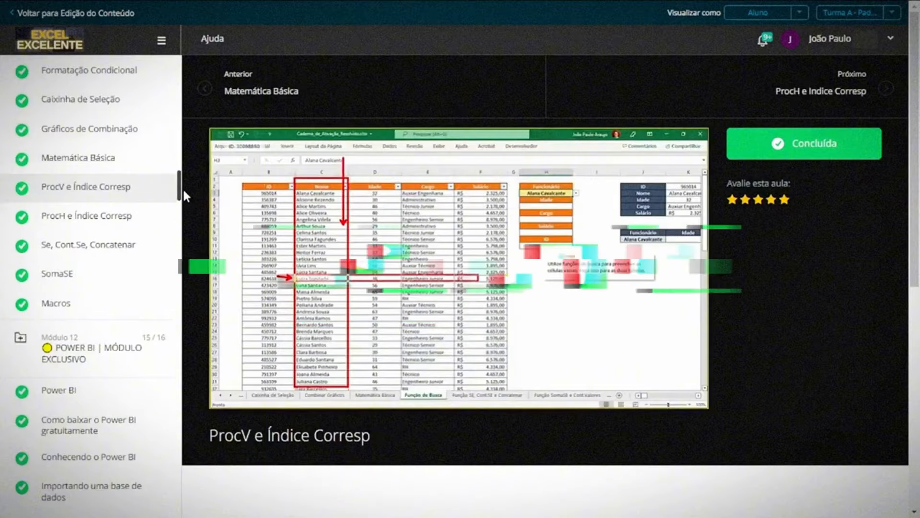
{"action": "left_click_drag", "start_coordinate": [183, 188], "coordinate": [178, 232]}
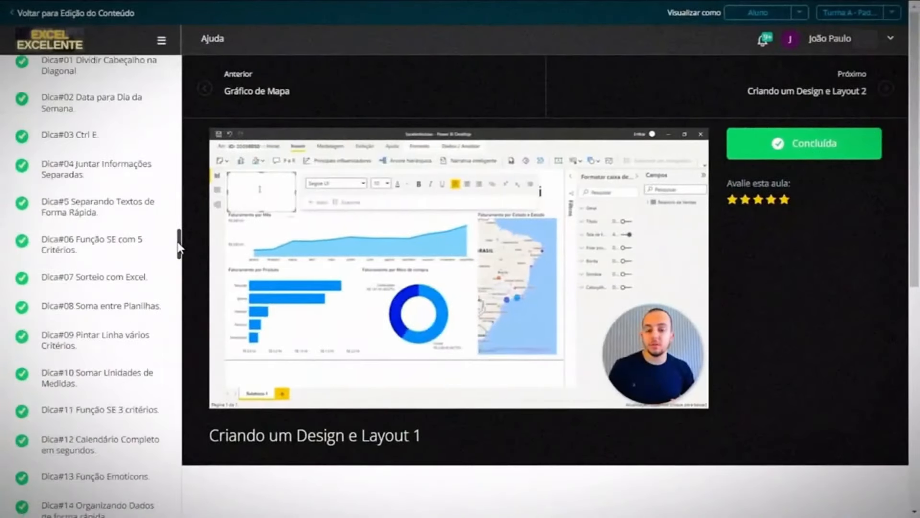
{"action": "left_click_drag", "start_coordinate": [179, 257], "coordinate": [171, 458]}
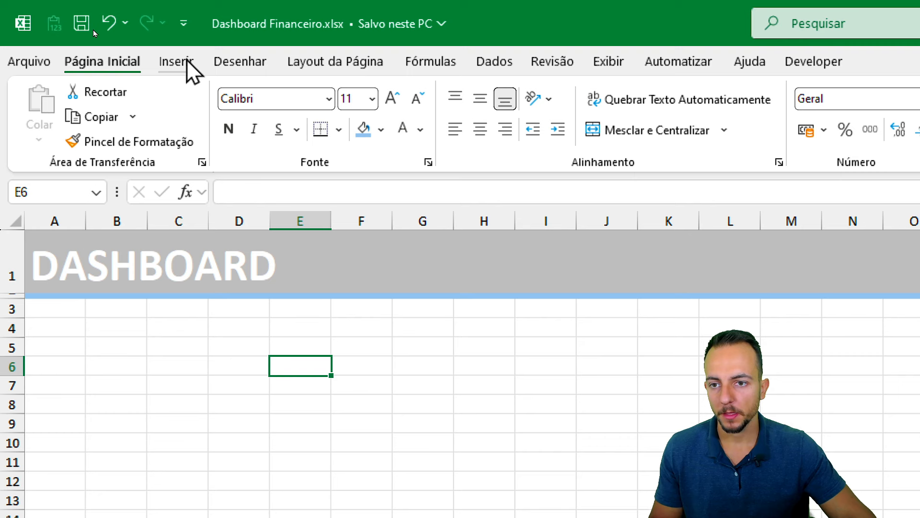
- Draw a rounded rectangle about 1.75 cm high and 5.08 cm wide in the header row over columns I to L
{"action": "left_click", "coordinate": [190, 62]}
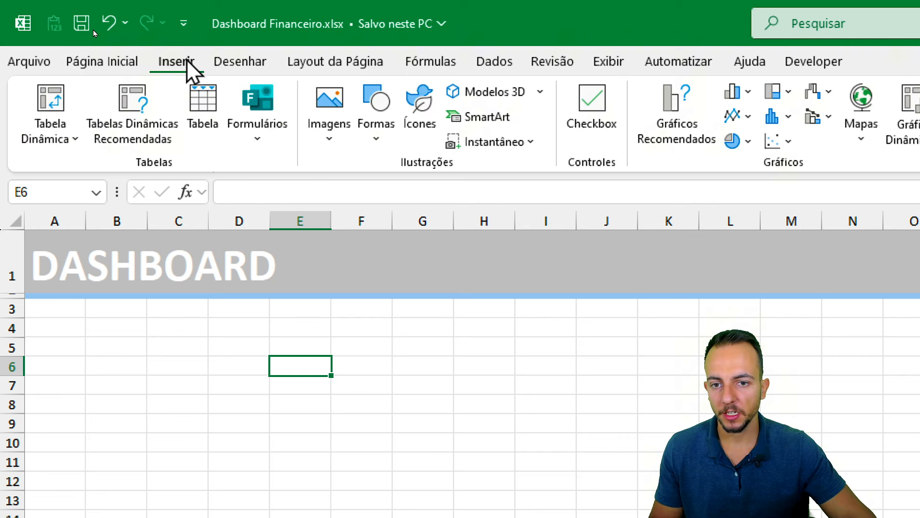
{"action": "left_click", "coordinate": [377, 113]}
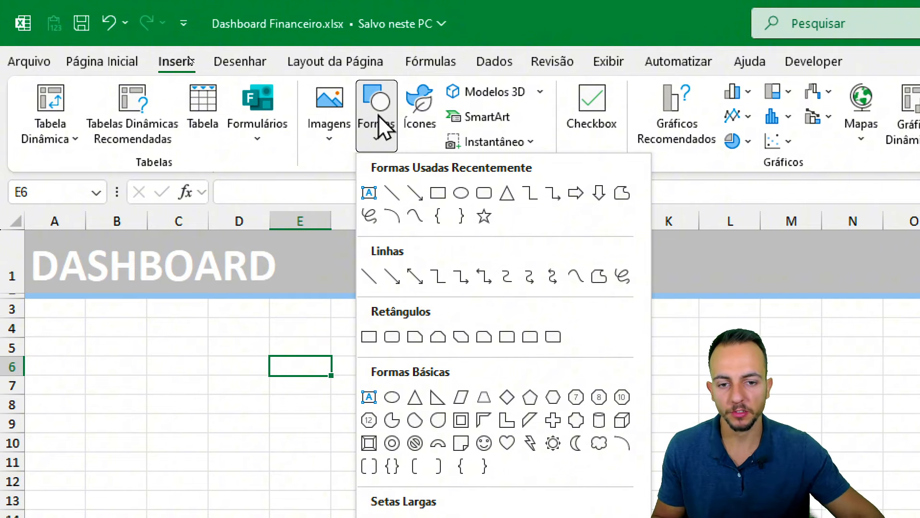
{"action": "left_click", "coordinate": [387, 336]}
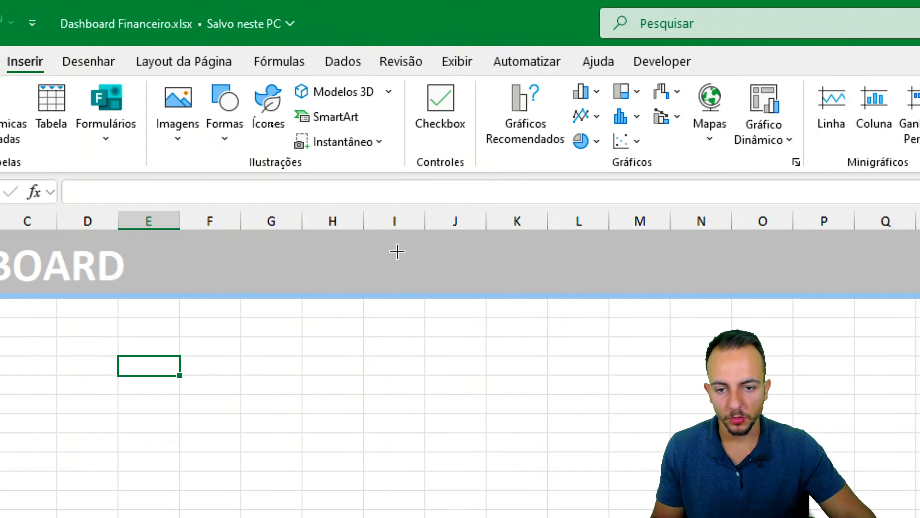
{"action": "mouse_move", "coordinate": [372, 247]}
{"action": "left_mouse_down"}
{"action": "mouse_move", "coordinate": [535, 276]}
{"action": "mouse_move", "coordinate": [585, 275]}
{"action": "mouse_move", "coordinate": [551, 288]}
{"action": "mouse_move", "coordinate": [536, 265]}
{"action": "mouse_move", "coordinate": [543, 267]}
{"action": "left_mouse_up"}
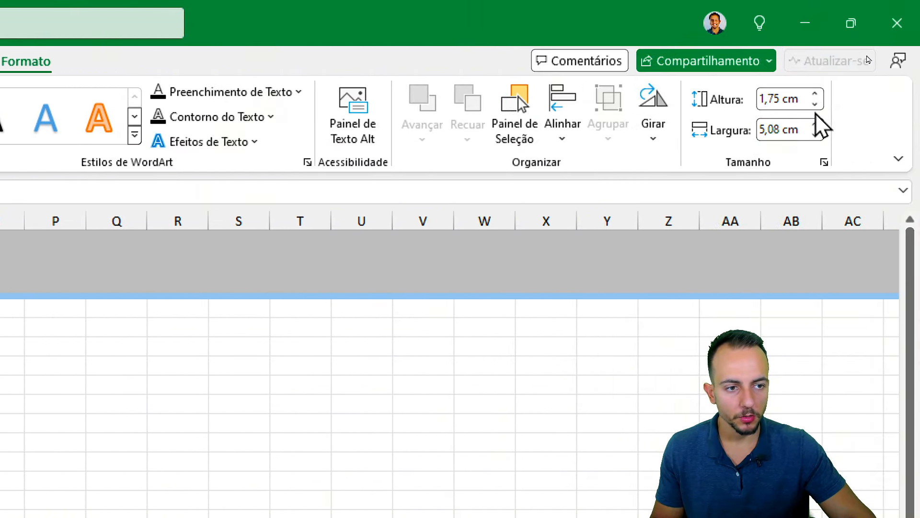
- Reduce the rounded rectangle's height slightly and nudge it down to center it vertically in the grey header row
{"action": "left_click", "coordinate": [814, 105]}
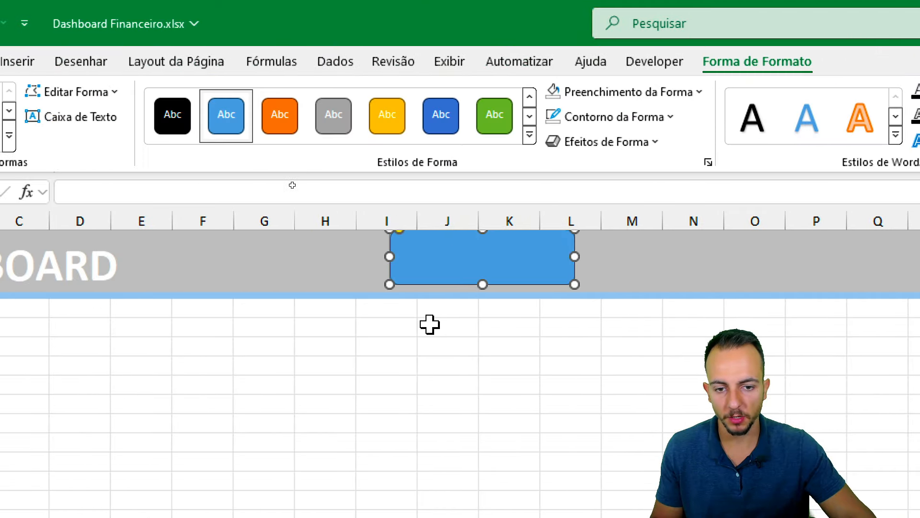
{"action": "key", "text": "Down"}
{"action": "key", "text": "Down"}
{"action": "key", "text": "Down"}
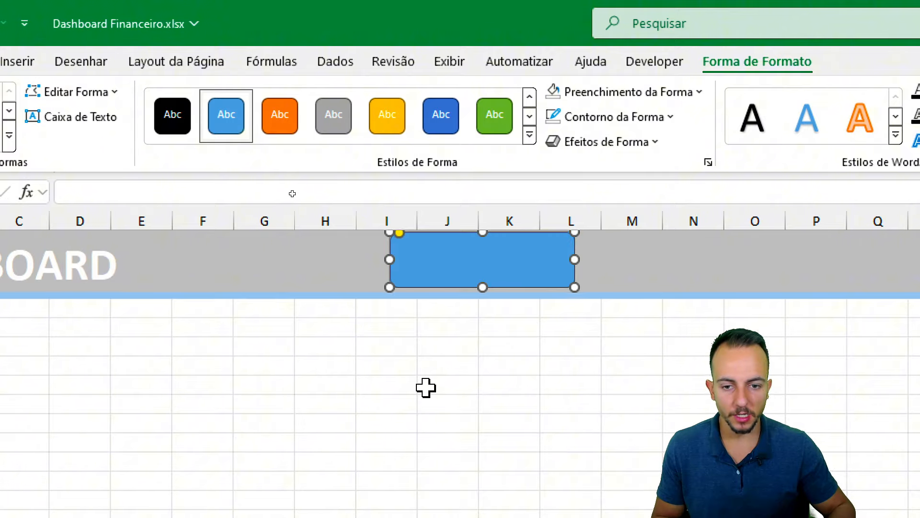
{"action": "left_click", "coordinate": [425, 387]}
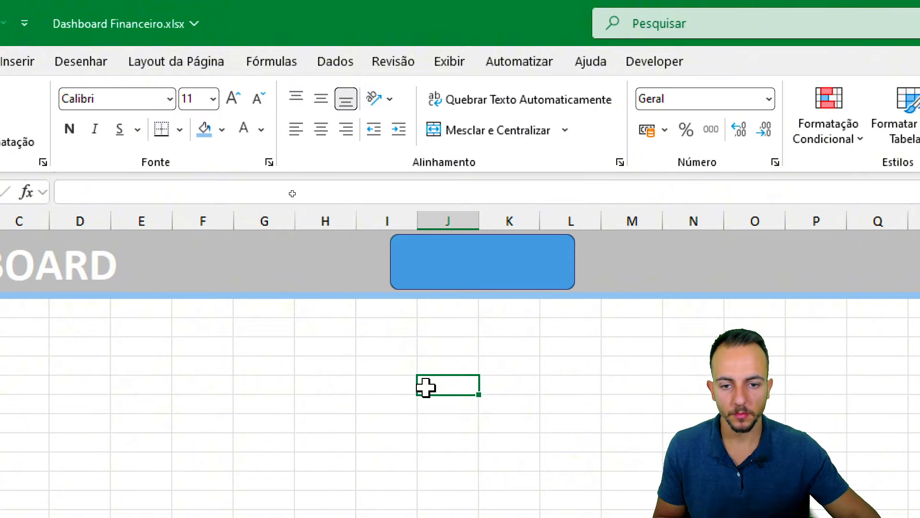
- Apply an outer shadow effect to the rounded rectangle in the header
{"action": "left_click", "coordinate": [509, 283]}
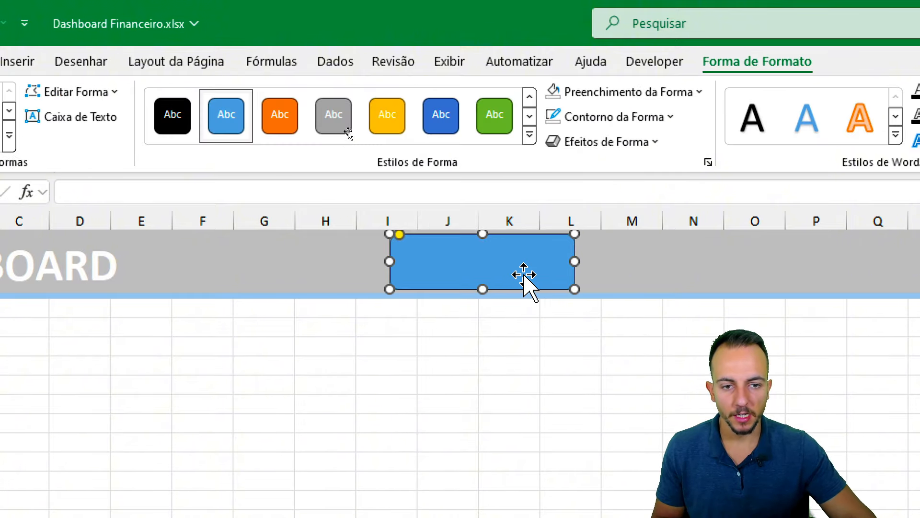
{"action": "left_click", "coordinate": [628, 143]}
{"action": "mouse_move", "coordinate": [616, 218]}
{"action": "left_click", "coordinate": [718, 343]}
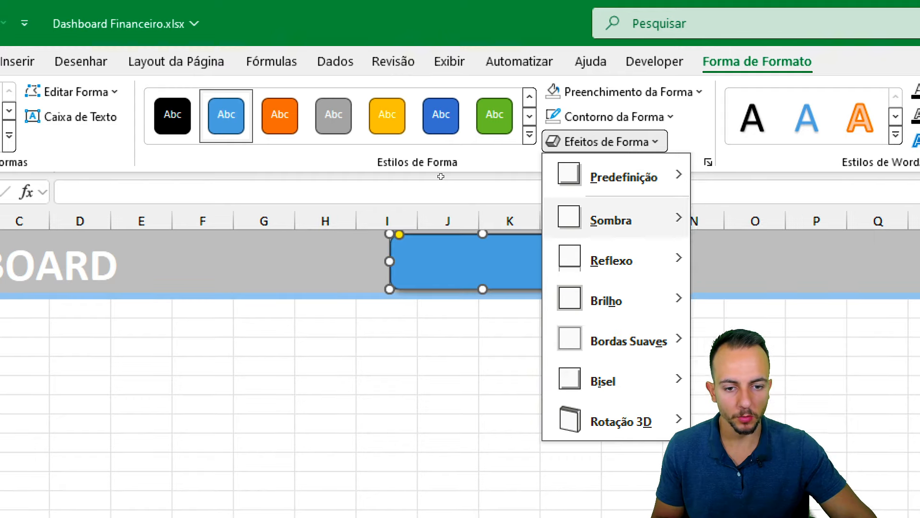
- Give the rounded rectangle a white outline and the fill color Azul, Ênfase 1, Mais Claro 40%
{"action": "left_click", "coordinate": [656, 118]}
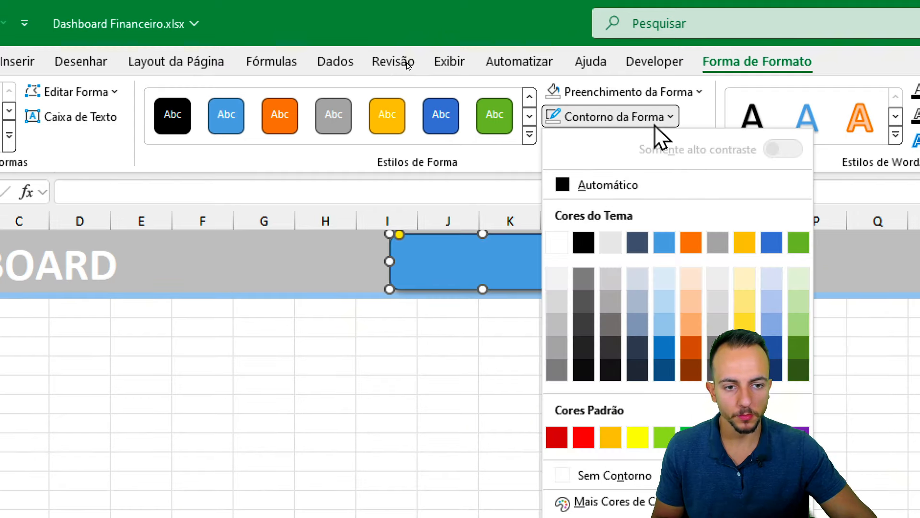
{"action": "left_click", "coordinate": [557, 242]}
{"action": "left_click", "coordinate": [647, 95]}
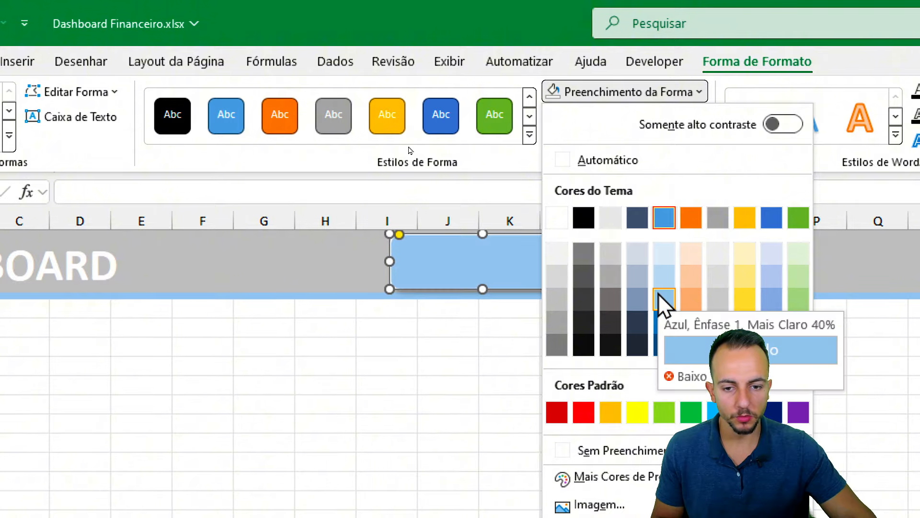
{"action": "left_click", "coordinate": [663, 303]}
{"action": "left_click", "coordinate": [514, 342]}
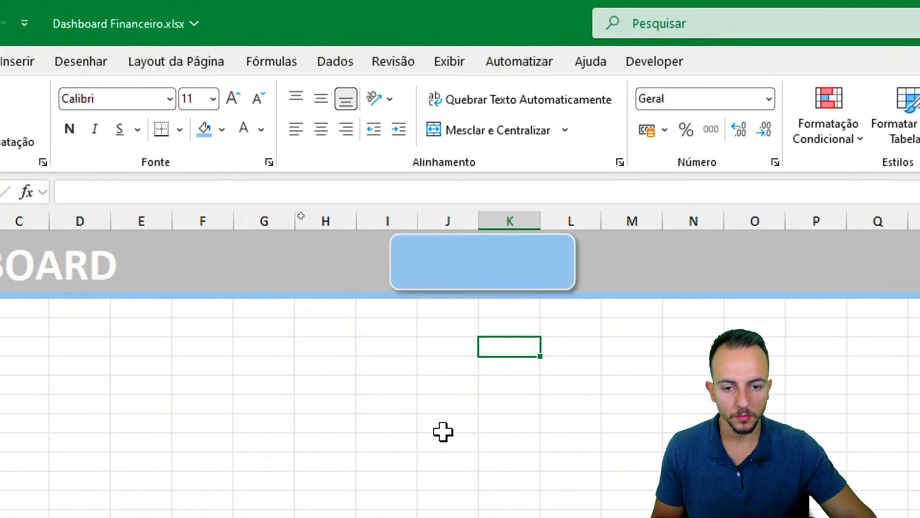
- Deselect the rounded rectangle and save the workbook
{"action": "left_click", "coordinate": [530, 282]}
{"action": "left_click", "coordinate": [503, 366]}
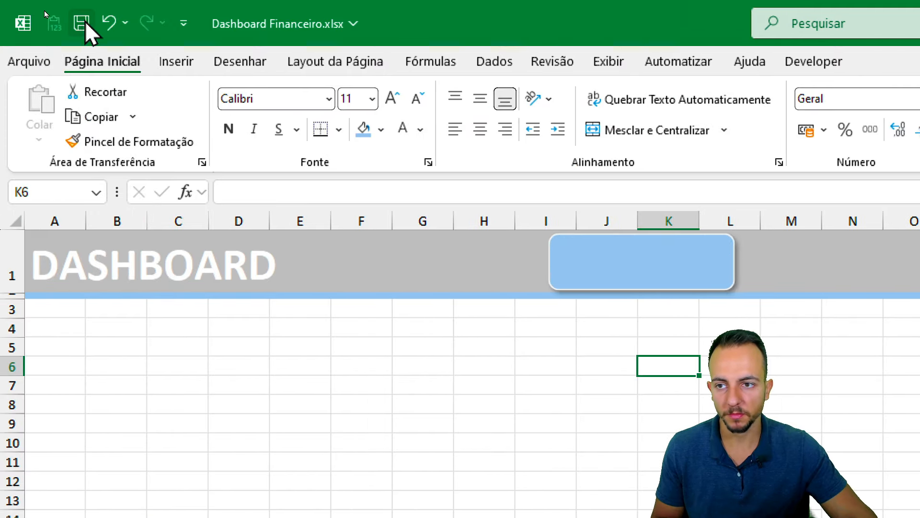
{"action": "left_click", "coordinate": [83, 23]}
- Link the rounded rectangle's text to the Norte sales value with the formula ='Tabela Dinamica'!M1
{"action": "left_click", "coordinate": [574, 268]}
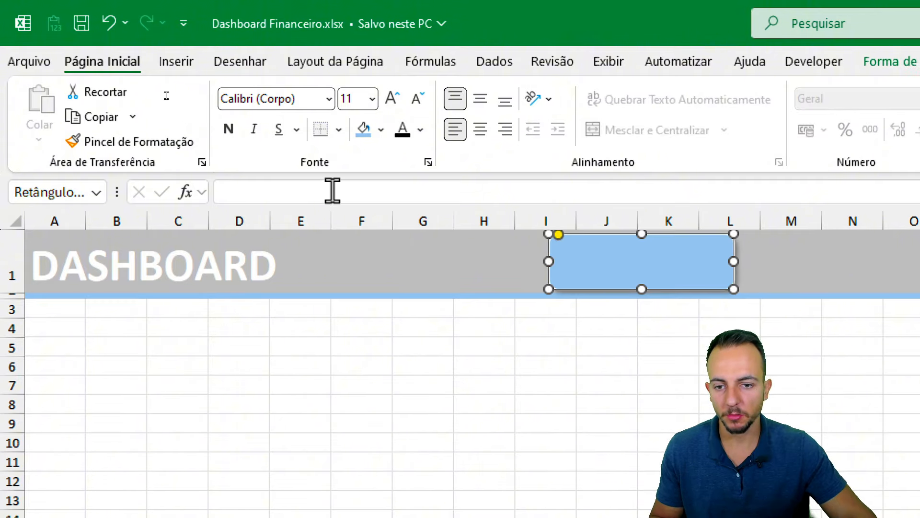
{"action": "left_click", "coordinate": [259, 191]}
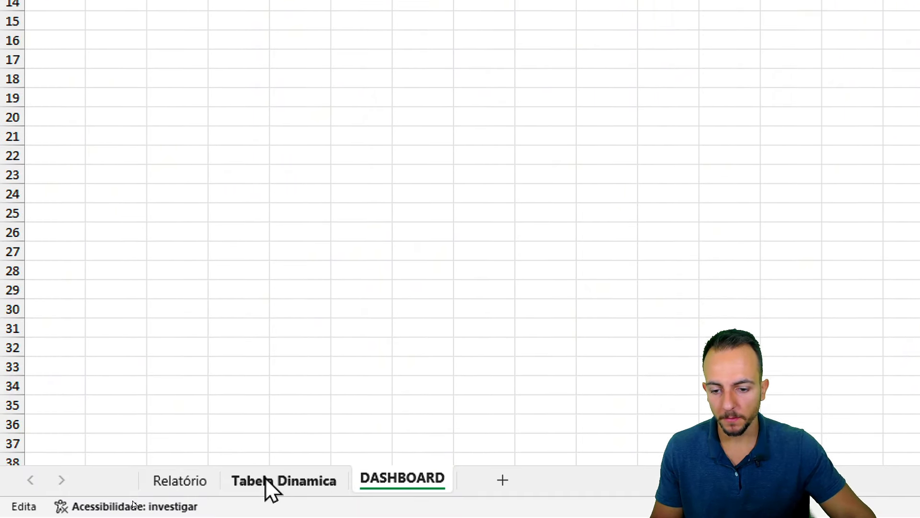
{"action": "left_click", "coordinate": [268, 480]}
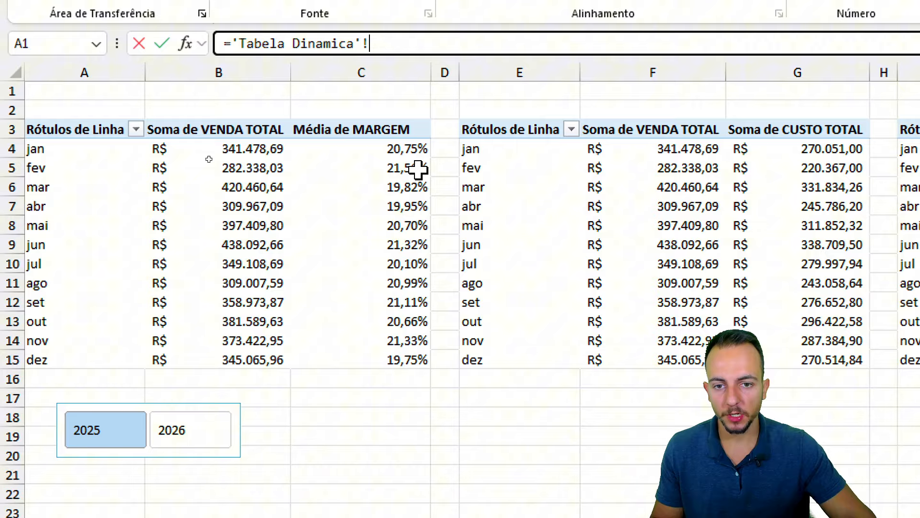
{"action": "scroll", "coordinate": [418, 168], "scroll_direction": "right", "scroll_amount": 3}
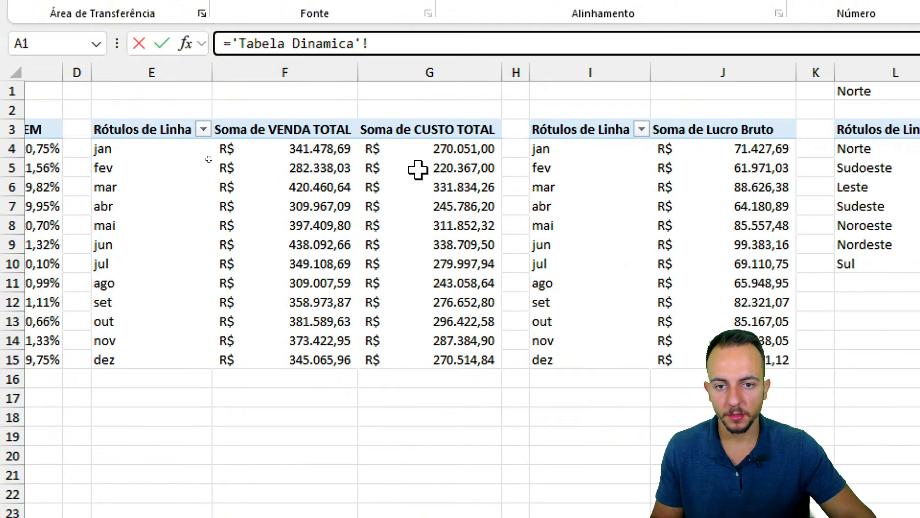
{"action": "scroll", "coordinate": [418, 169], "scroll_direction": "right", "scroll_amount": 3}
{"action": "mouse_move", "coordinate": [548, 57]}
{"action": "left_mouse_down"}
{"action": "mouse_move", "coordinate": [380, 85]}
{"action": "mouse_move", "coordinate": [488, 46]}
{"action": "left_mouse_up"}
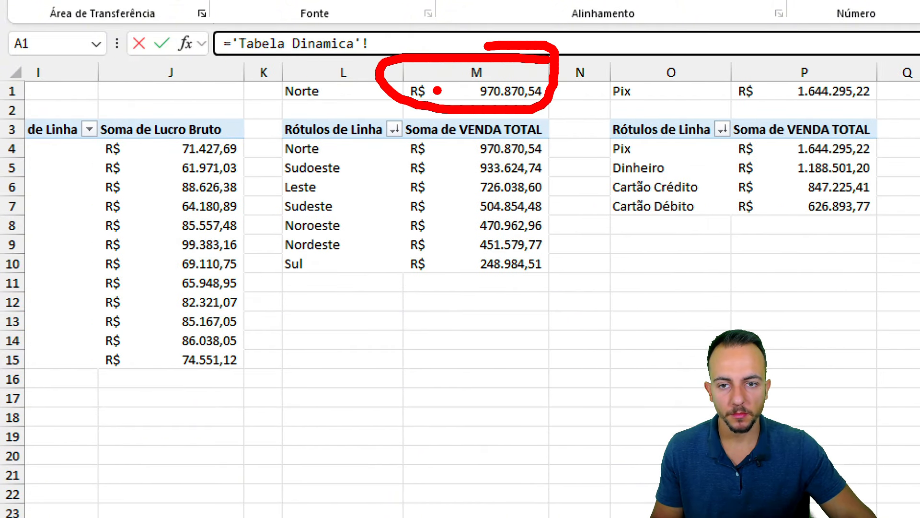
{"action": "key", "text": "Escape"}
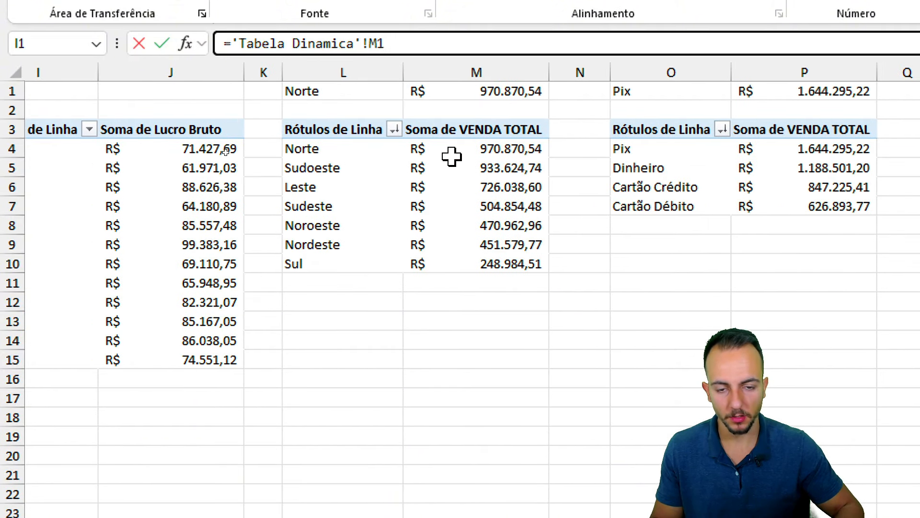
{"action": "key", "text": "Return"}
{"action": "left_click", "coordinate": [557, 294]}
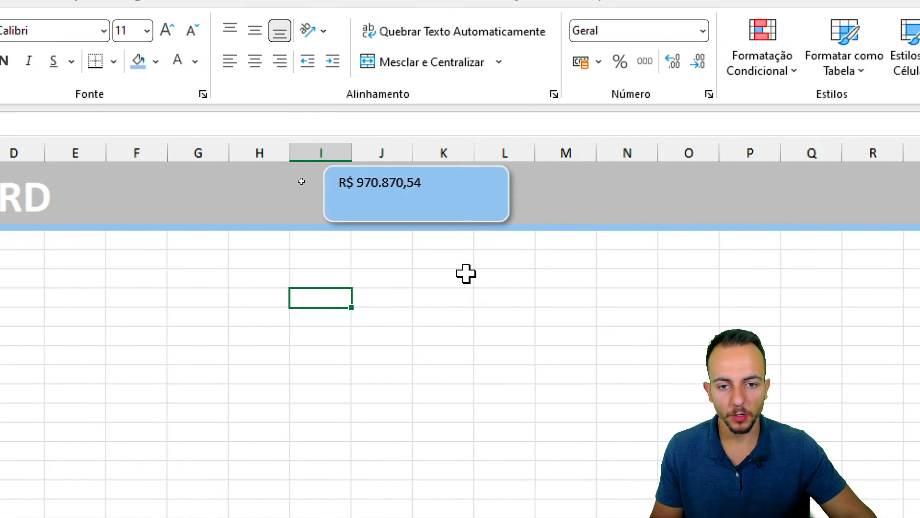
{"action": "left_click_drag", "start_coordinate": [422, 152], "coordinate": [419, 196]}
{"action": "key", "text": "Escape"}
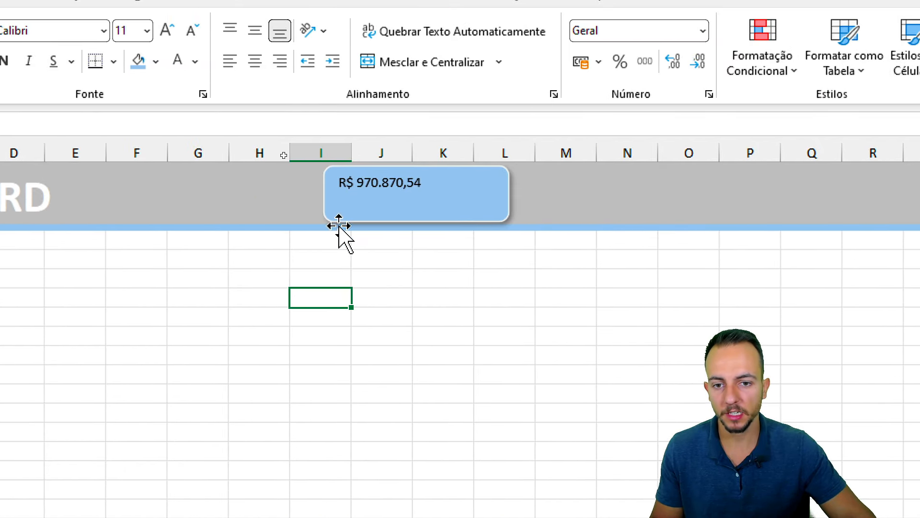
- Cut the 2025/2026 year slicer from the Tabela Dinamica sheet and paste it at cell D4 of the DASHBOARD sheet
{"action": "left_click", "coordinate": [142, 498]}
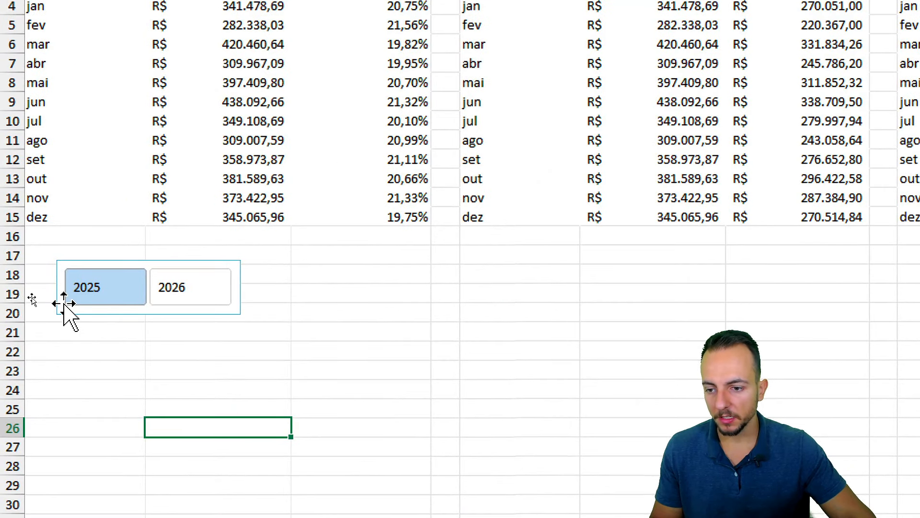
{"action": "left_click", "coordinate": [64, 303]}
{"action": "right_click", "coordinate": [75, 317]}
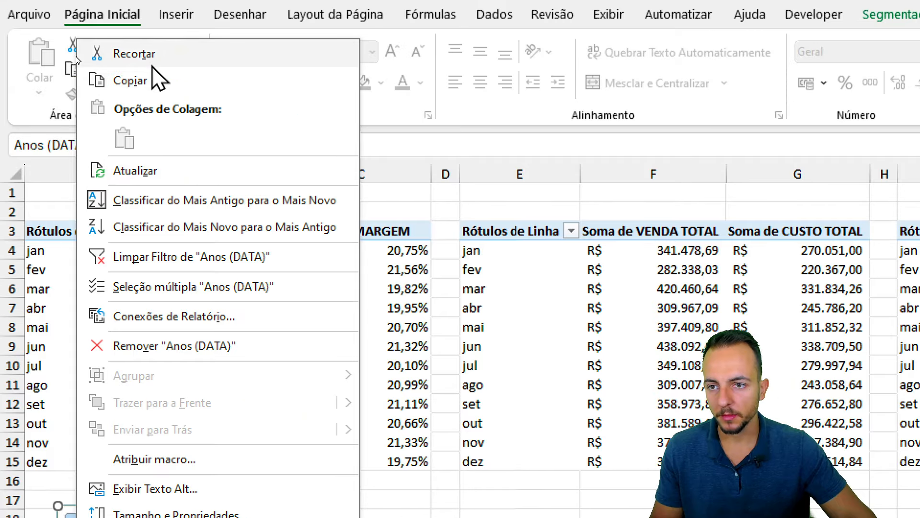
{"action": "left_click", "coordinate": [174, 311]}
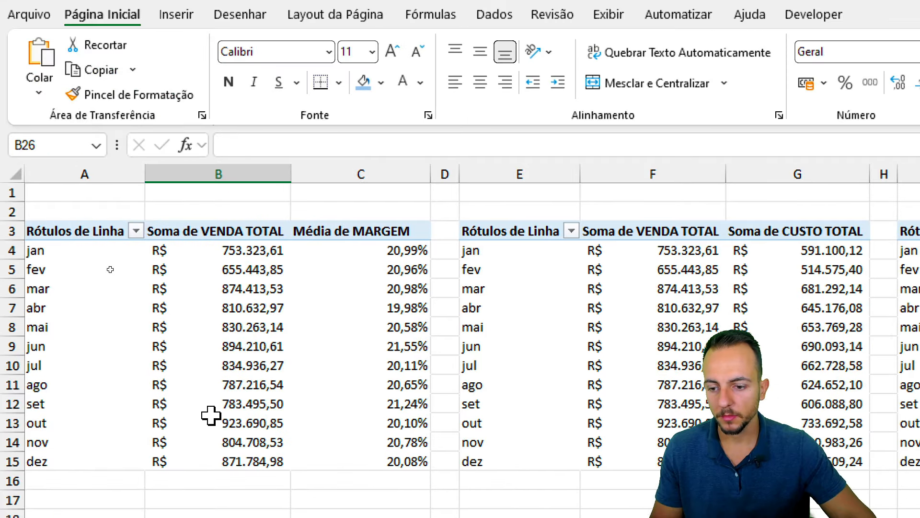
{"action": "left_click", "coordinate": [376, 481]}
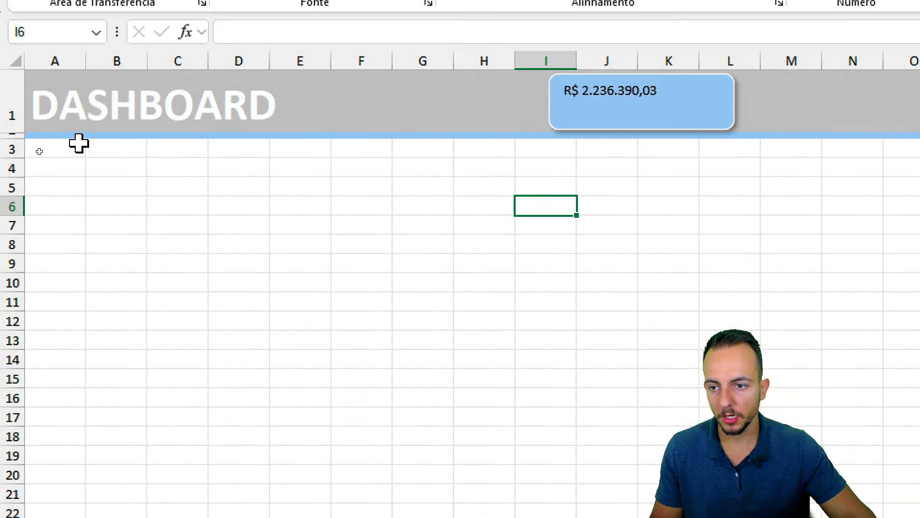
{"action": "left_click", "coordinate": [238, 168]}
{"action": "right_click", "coordinate": [240, 170]}
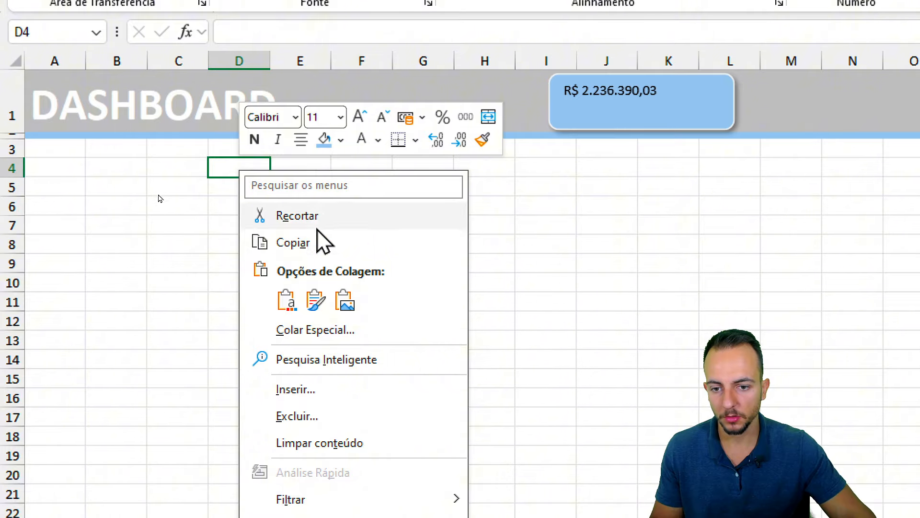
{"action": "left_click", "coordinate": [285, 306]}
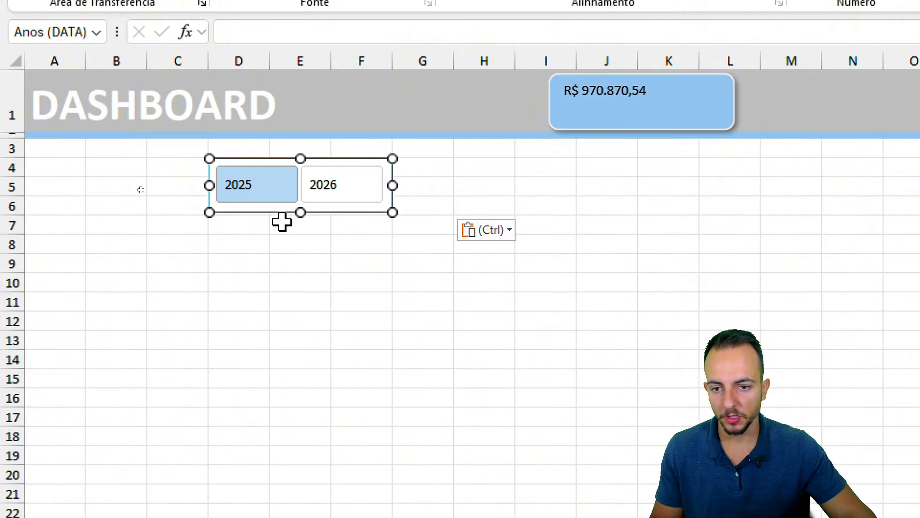
- Move the year slicer into the header band between the title and the blue card, and filter it to 2026
{"action": "left_click_drag", "start_coordinate": [282, 214], "coordinate": [399, 127]}
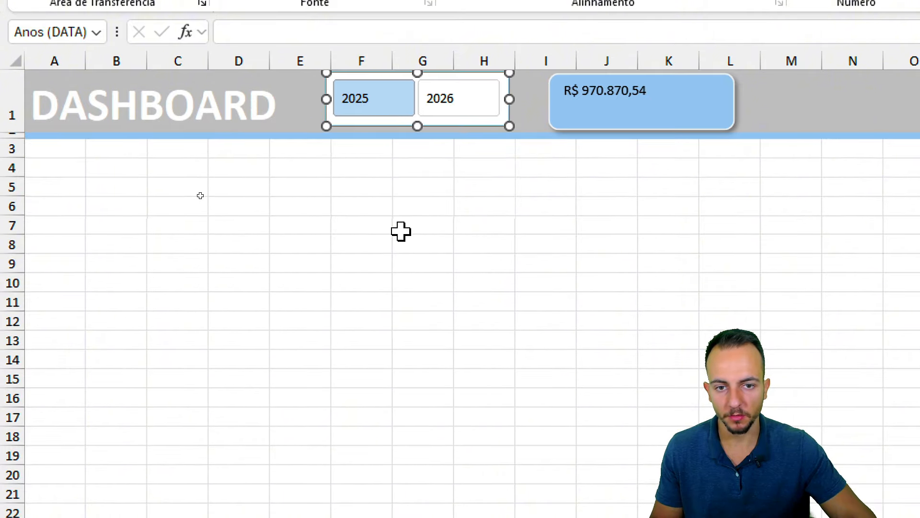
{"action": "key", "text": "Down"}
{"action": "key", "text": "Down"}
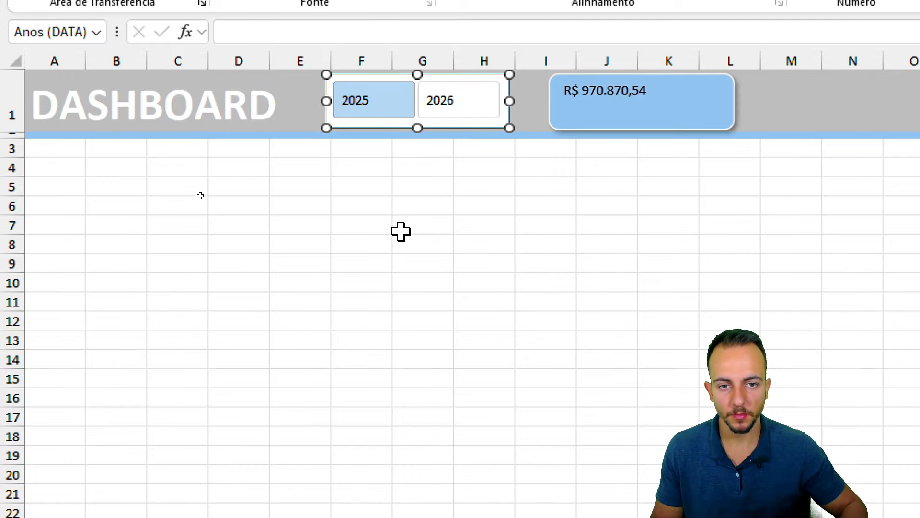
{"action": "left_click", "coordinate": [400, 231]}
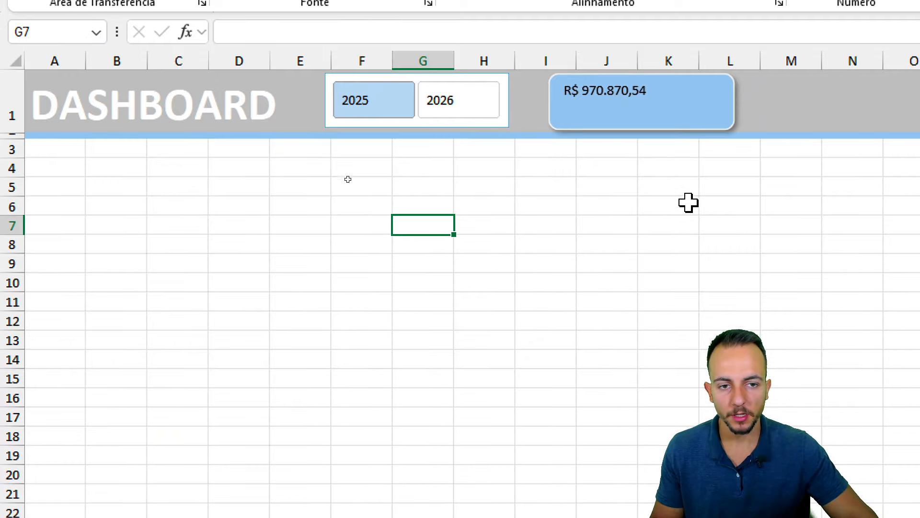
{"action": "left_click", "coordinate": [443, 102]}
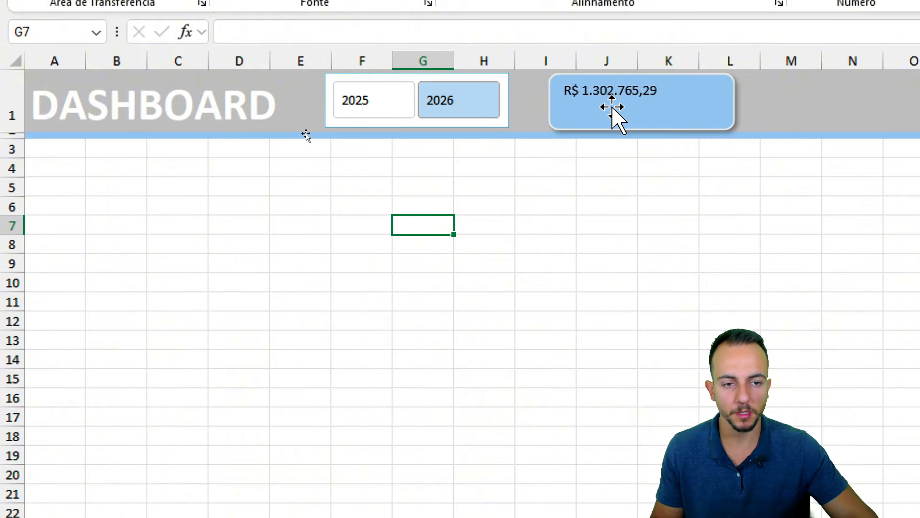
- Format the card's sales value as 16 pt bold dark blue text, aligned to the card's bottom and right
{"action": "left_click", "coordinate": [645, 129]}
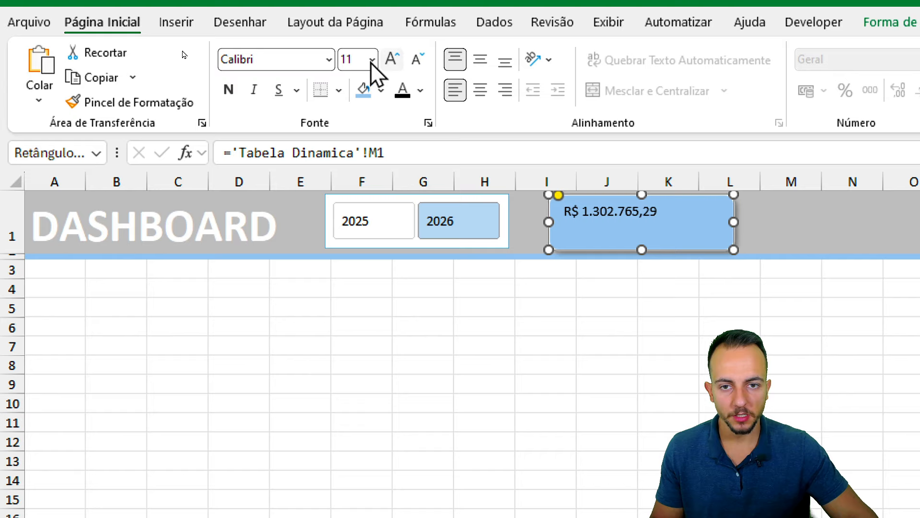
{"action": "left_click", "coordinate": [401, 72]}
{"action": "left_click", "coordinate": [401, 70]}
{"action": "left_click", "coordinate": [402, 69]}
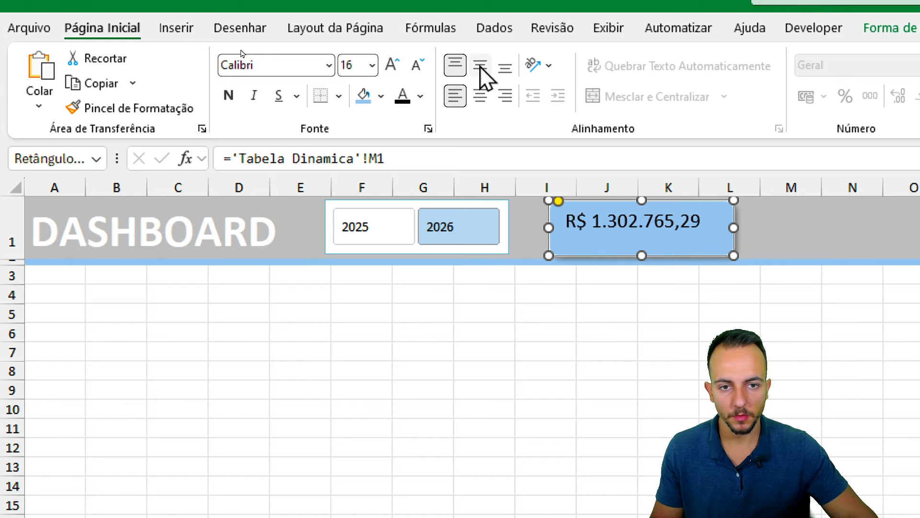
{"action": "left_click", "coordinate": [505, 66]}
{"action": "left_click", "coordinate": [505, 96]}
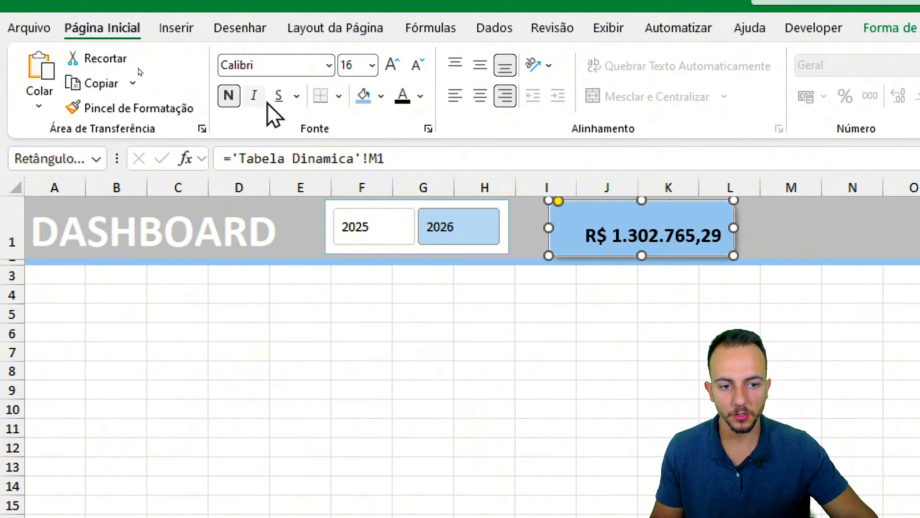
{"action": "left_click", "coordinate": [417, 100]}
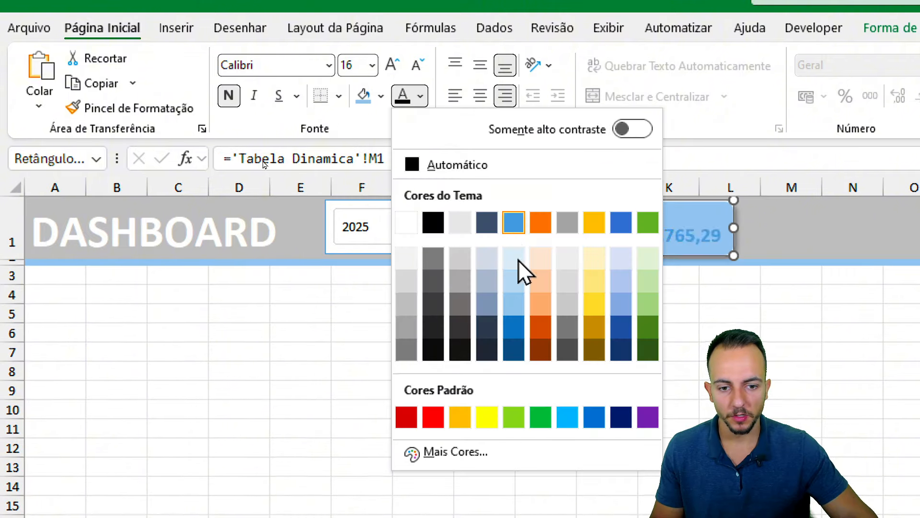
{"action": "left_click", "coordinate": [627, 426]}
{"action": "key", "text": "Escape"}
- Switch the year slicer repeatedly between 2025 and 2026 to check the card's value, ending on 2025
{"action": "left_click", "coordinate": [395, 233]}
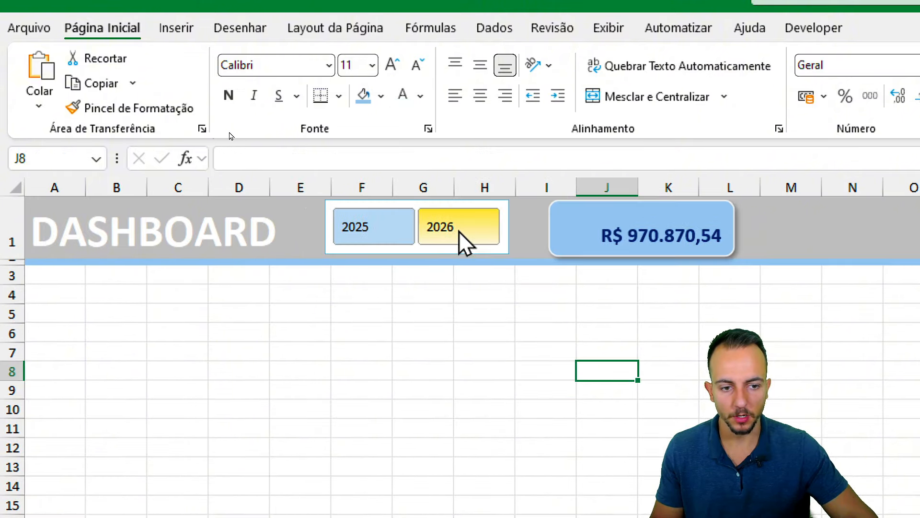
{"action": "left_click", "coordinate": [456, 232]}
{"action": "left_click", "coordinate": [395, 233]}
{"action": "left_click", "coordinate": [433, 234]}
{"action": "left_click", "coordinate": [390, 236]}
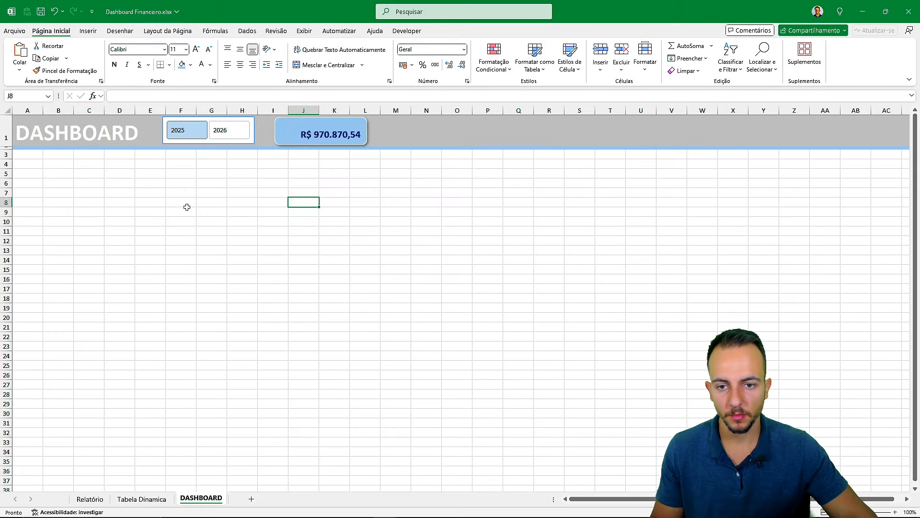
{"action": "left_click", "coordinate": [212, 133]}
{"action": "left_click", "coordinate": [193, 133]}
{"action": "left_click", "coordinate": [217, 134]}
{"action": "left_click", "coordinate": [188, 135]}
{"action": "left_click", "coordinate": [216, 136]}
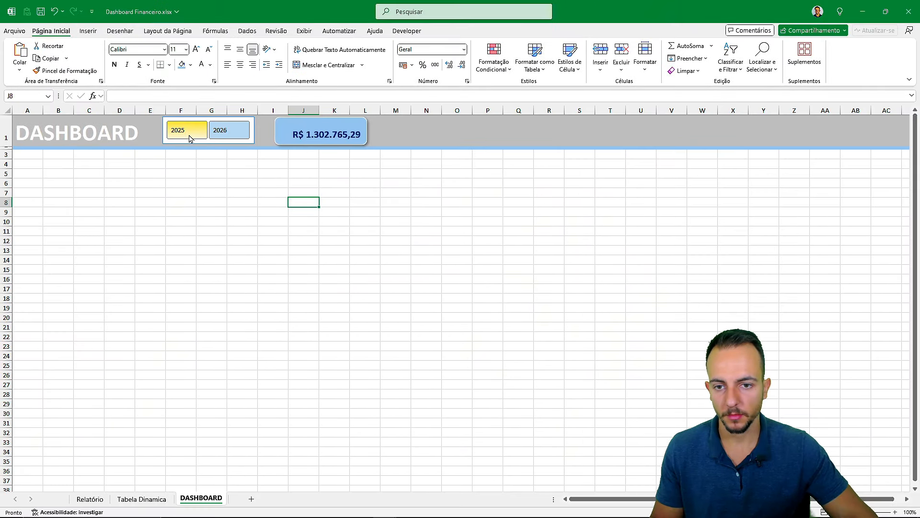
{"action": "left_click", "coordinate": [190, 136]}
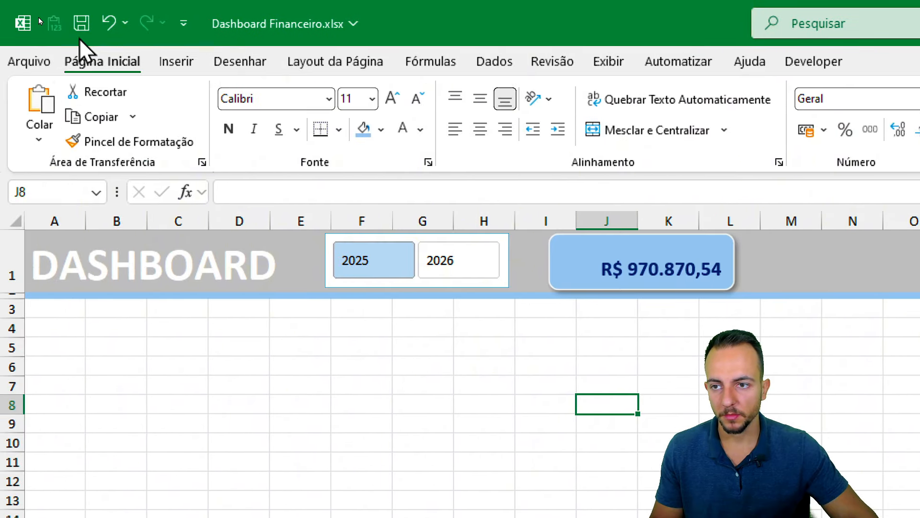
- Save the workbook and set the year slicer to 2026 and back to 2025
{"action": "left_click", "coordinate": [81, 23]}
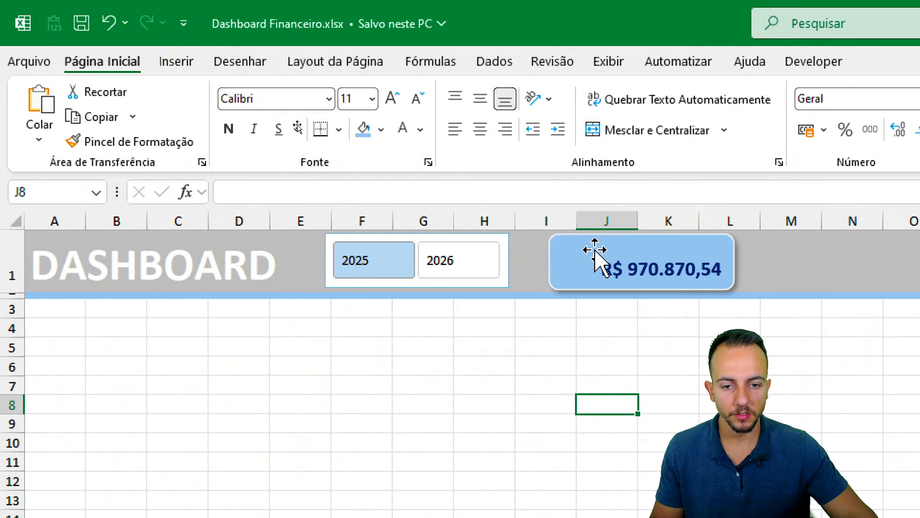
{"action": "left_click", "coordinate": [481, 259]}
{"action": "left_click", "coordinate": [386, 263]}
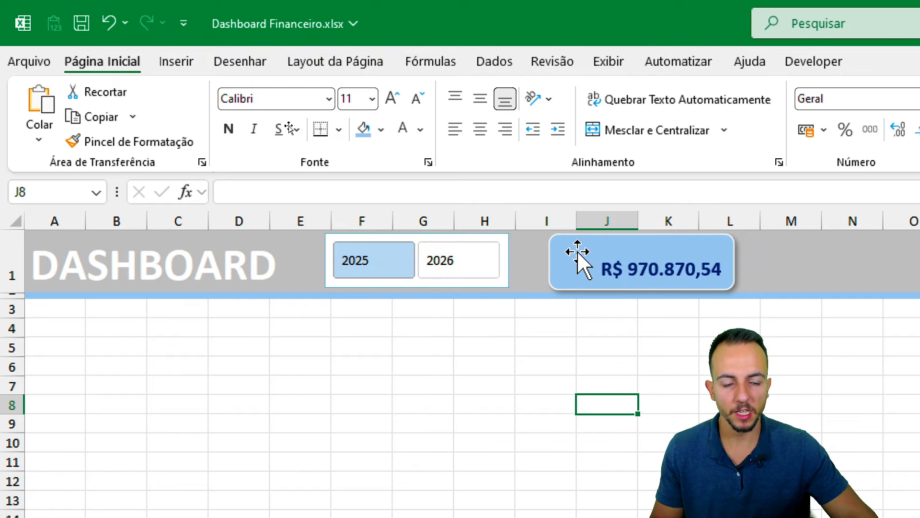
- Draw a rectangle about two columns wide over the upper part of the blue card, starting at its upper-left corner
{"action": "left_click", "coordinate": [177, 61]}
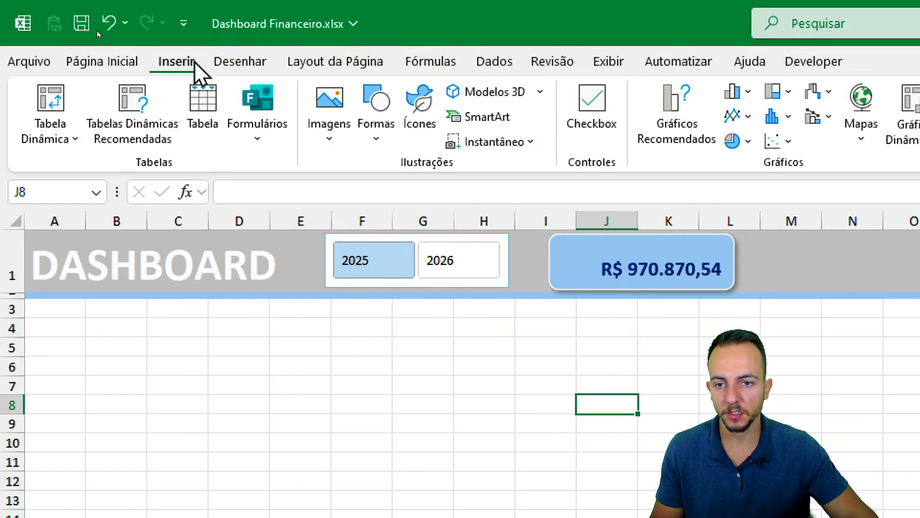
{"action": "left_click", "coordinate": [381, 127]}
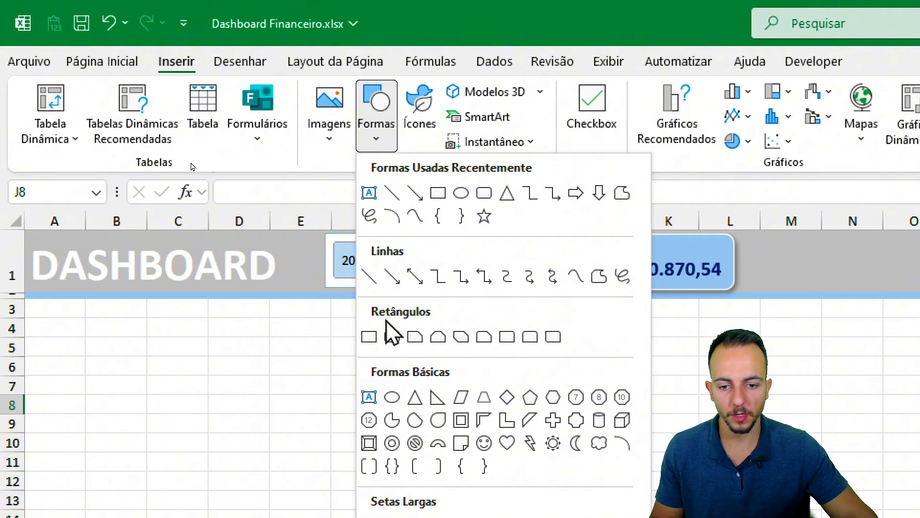
{"action": "left_click", "coordinate": [368, 336]}
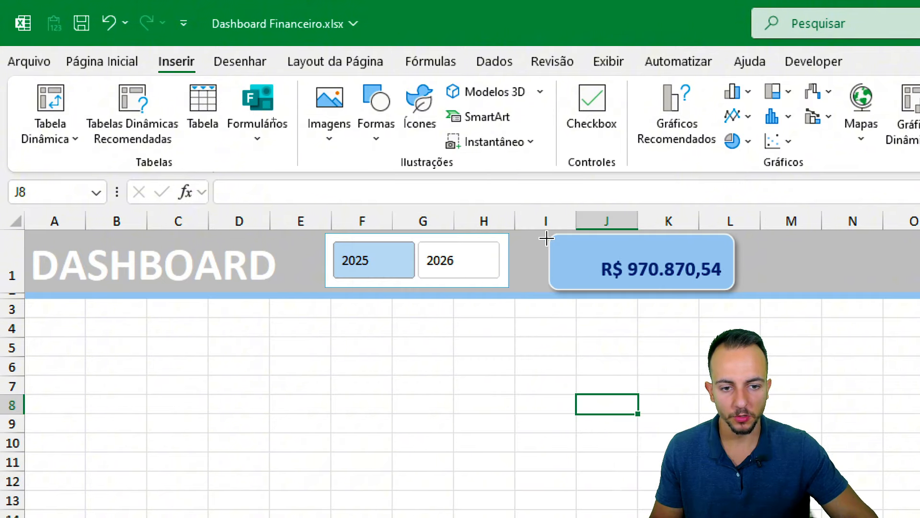
{"action": "mouse_move", "coordinate": [548, 231]}
{"action": "left_mouse_down"}
{"action": "mouse_move", "coordinate": [632, 278]}
{"action": "mouse_move", "coordinate": [675, 262]}
{"action": "left_mouse_up"}
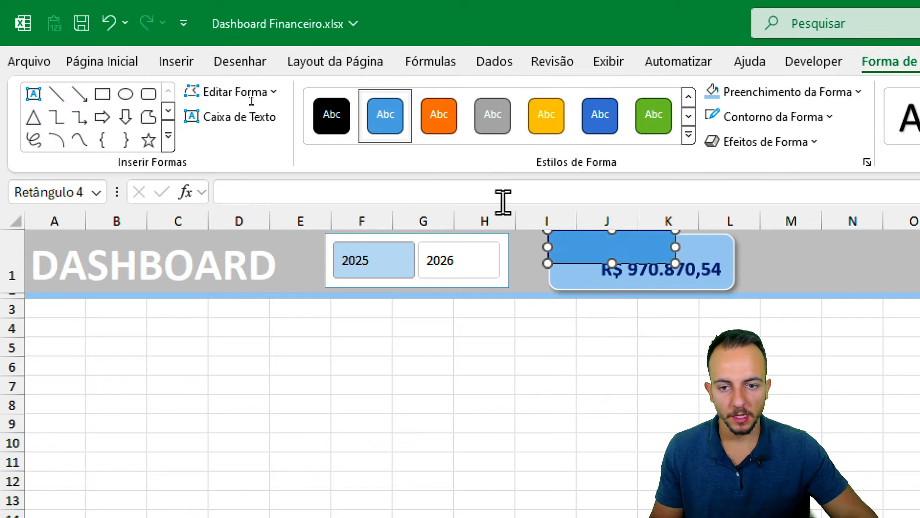
- Link the new rectangle's text to the top region name with the formula ='Tabela Dinamica'!L1
{"action": "left_click", "coordinate": [302, 192]}
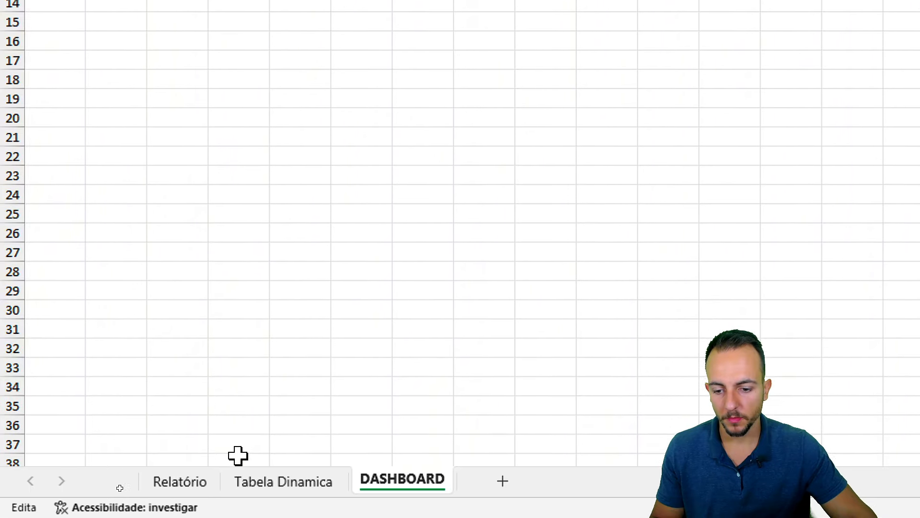
{"action": "left_click", "coordinate": [259, 481]}
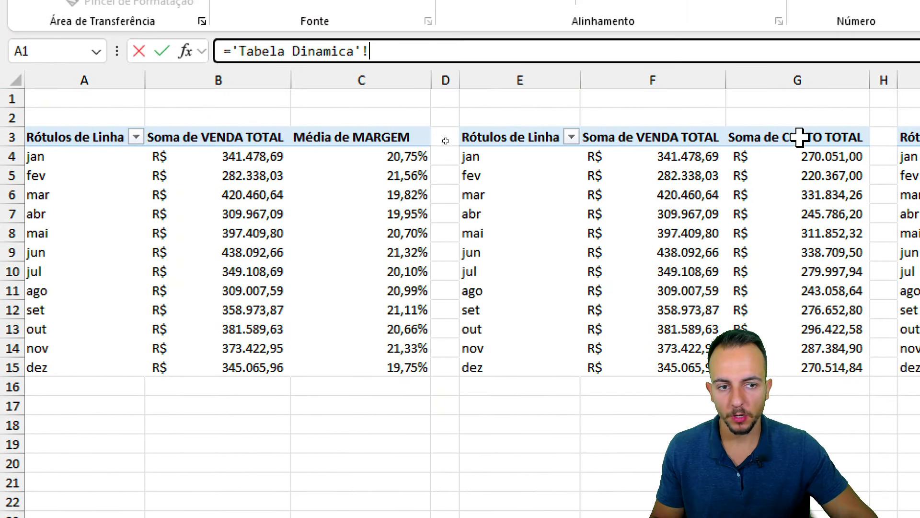
{"action": "scroll", "coordinate": [395, 163], "scroll_direction": "right", "scroll_amount": 5}
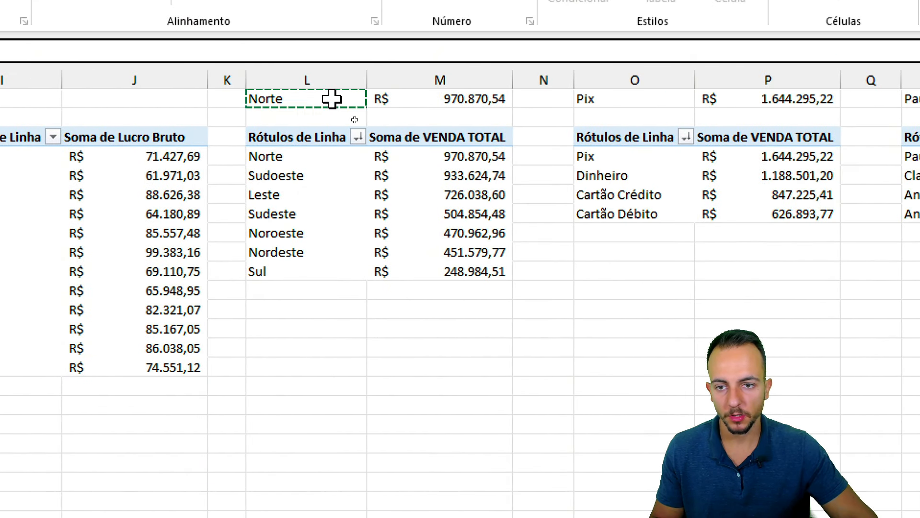
{"action": "key", "text": "Return"}
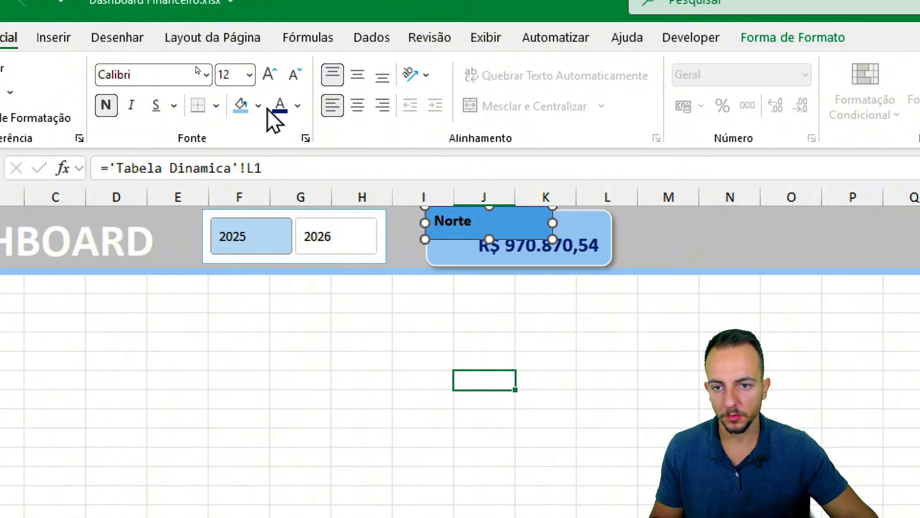
- Format the region label's text as 14 pt bold dark blue and remove the rectangle's outline and fill
{"action": "left_click", "coordinate": [270, 75]}
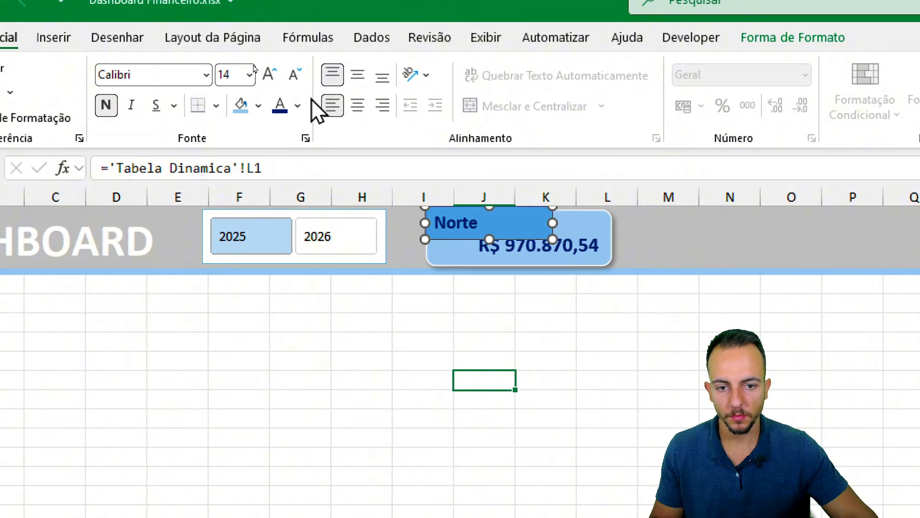
{"action": "left_click", "coordinate": [793, 49]}
{"action": "left_click", "coordinate": [650, 105]}
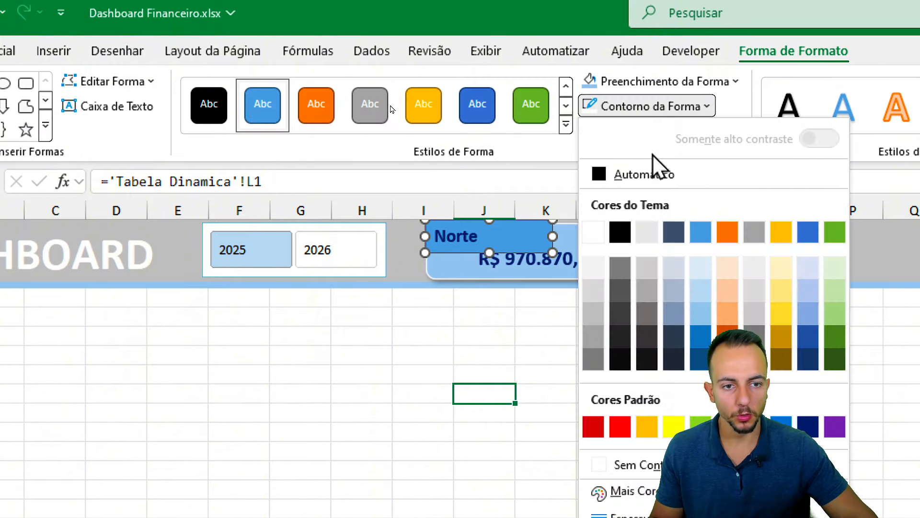
{"action": "left_click", "coordinate": [631, 451]}
{"action": "left_click", "coordinate": [661, 67]}
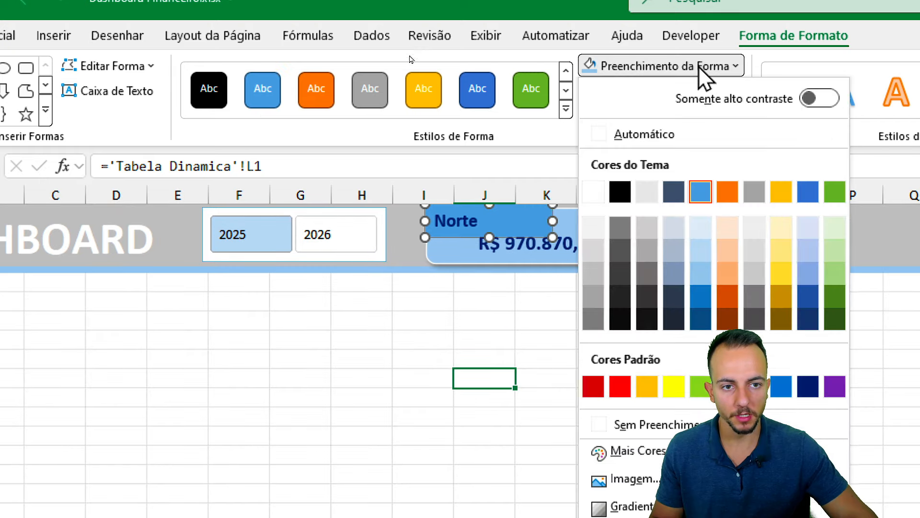
{"action": "left_click", "coordinate": [639, 430]}
{"action": "left_click", "coordinate": [525, 395]}
- Adjust the region label's position inside the card's upper-left corner and deselect it
{"action": "left_click", "coordinate": [473, 230]}
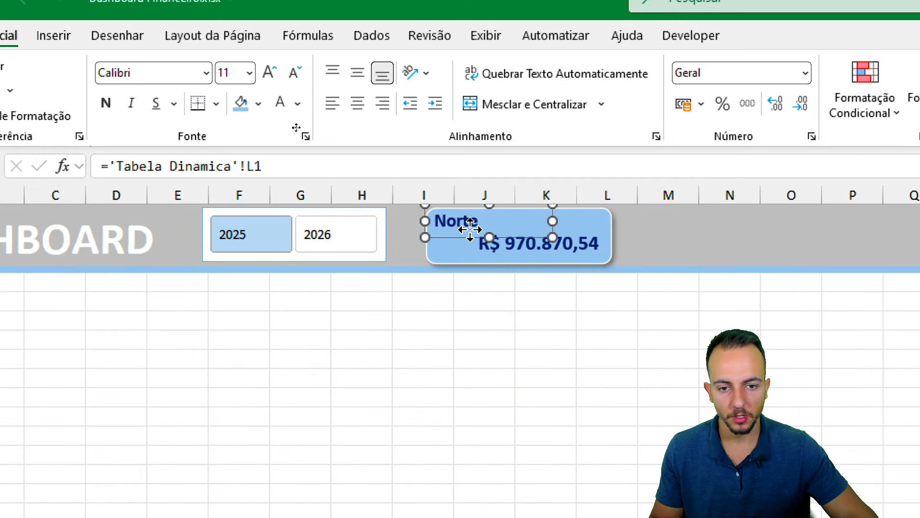
{"action": "left_click_drag", "start_coordinate": [487, 211], "coordinate": [499, 208]}
{"action": "left_click", "coordinate": [478, 343]}
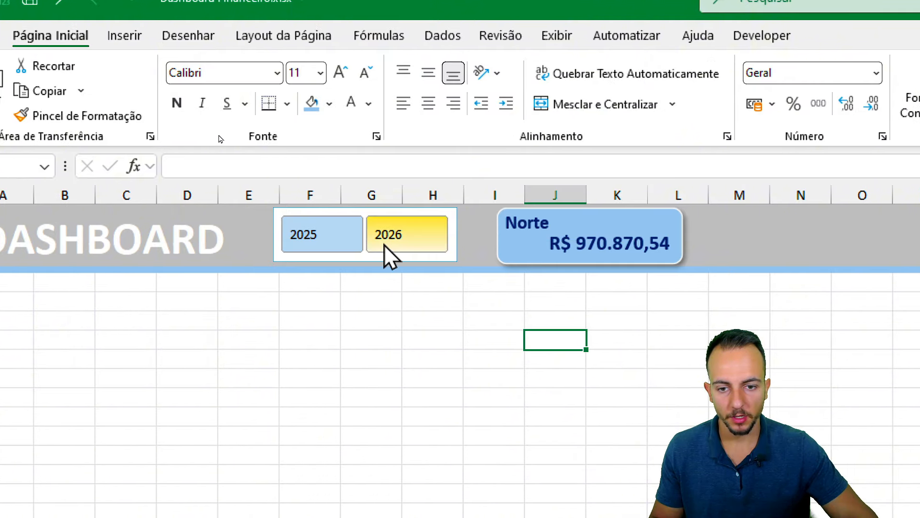
- Switch the slicer between 2025 and 2026 to check the card's region label and sales value, ending on 2025
{"action": "left_click", "coordinate": [312, 245]}
{"action": "left_click", "coordinate": [268, 242]}
{"action": "left_click", "coordinate": [326, 243]}
{"action": "left_click", "coordinate": [351, 244]}
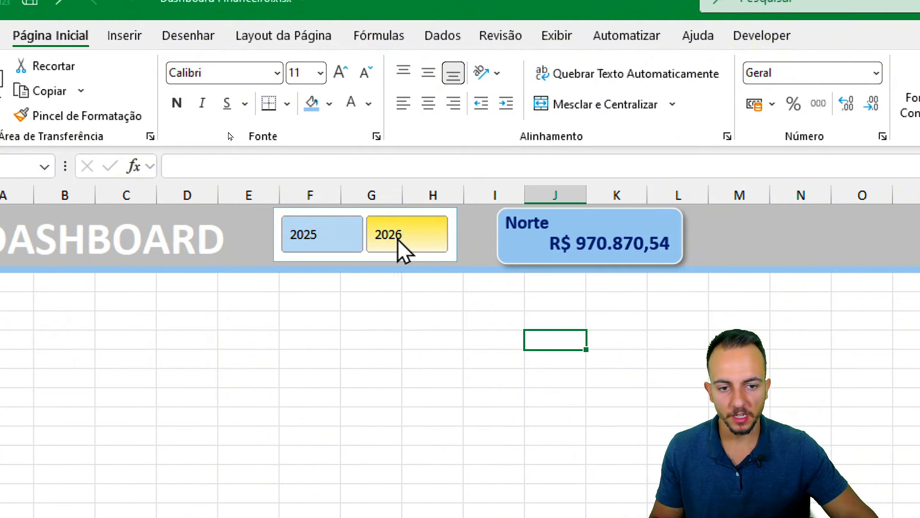
{"action": "left_click", "coordinate": [378, 246]}
{"action": "left_click", "coordinate": [347, 242]}
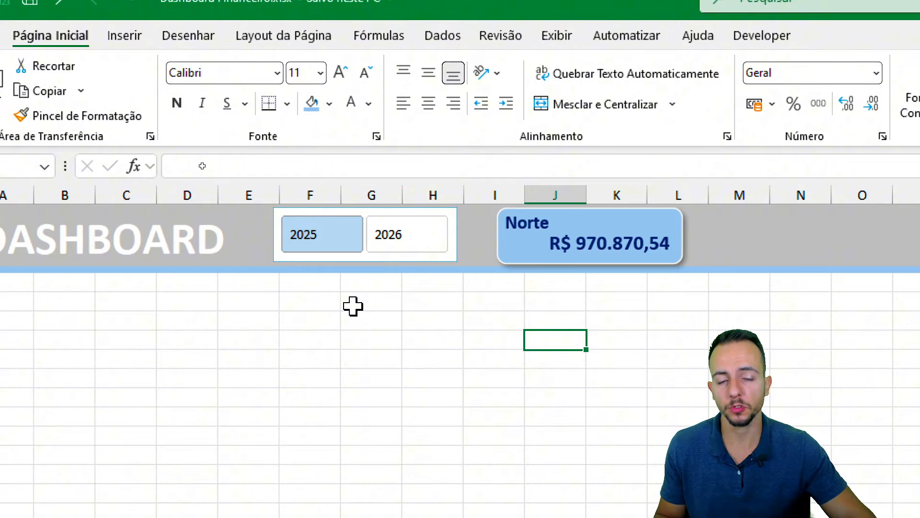
- Duplicate the region card together with its label and place the copy beside the original across columns M to O
{"action": "left_click", "coordinate": [530, 258]}
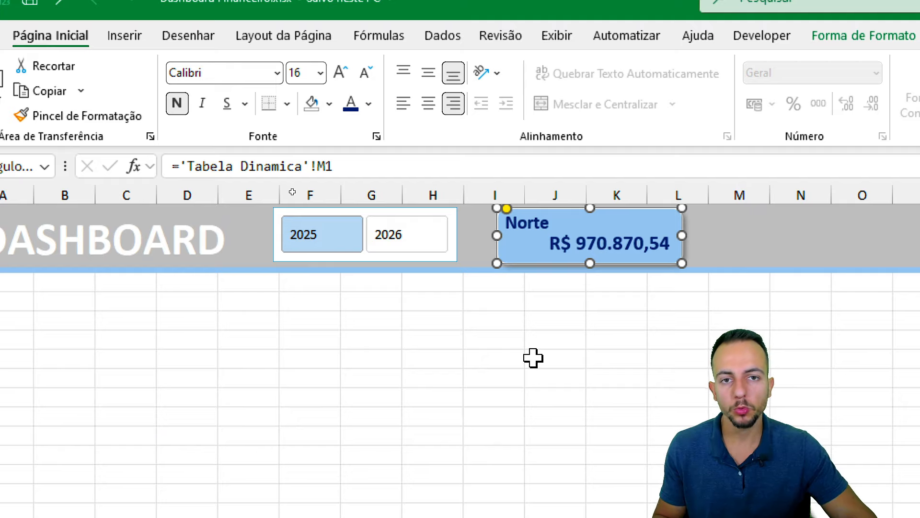
{"action": "left_click", "coordinate": [527, 225]}
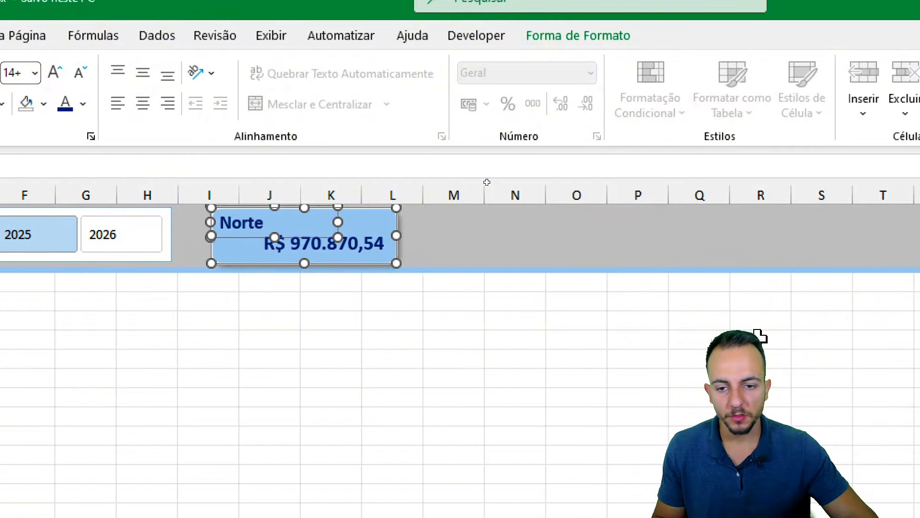
{"action": "key", "text": "ctrl+d"}
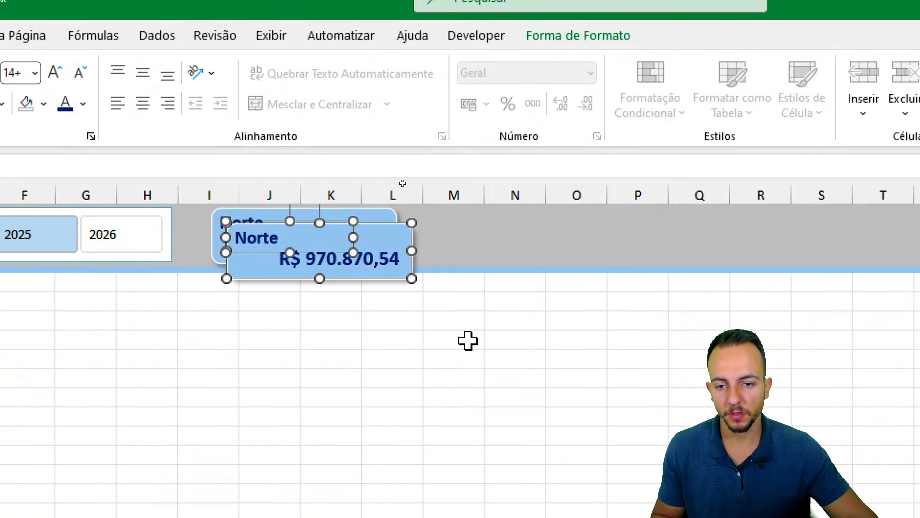
{"action": "left_click_drag", "start_coordinate": [283, 280], "coordinate": [471, 264]}
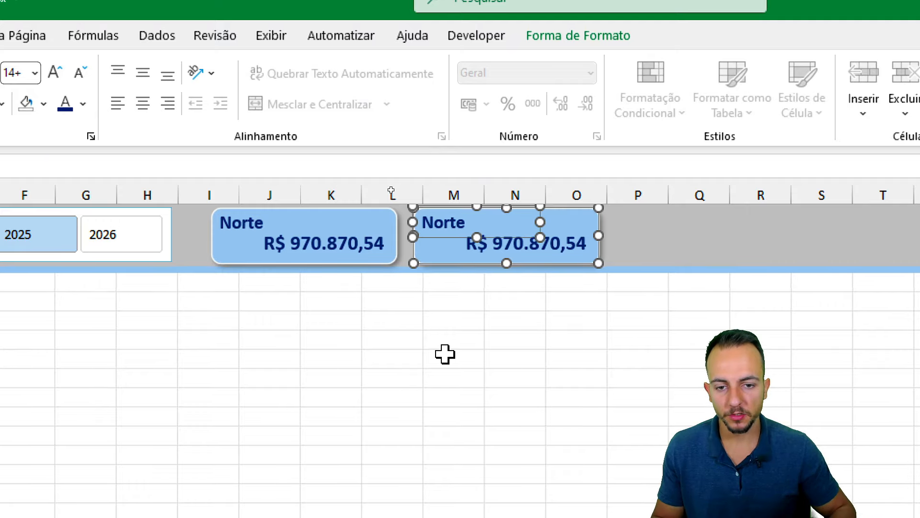
{"action": "key", "text": "Escape"}
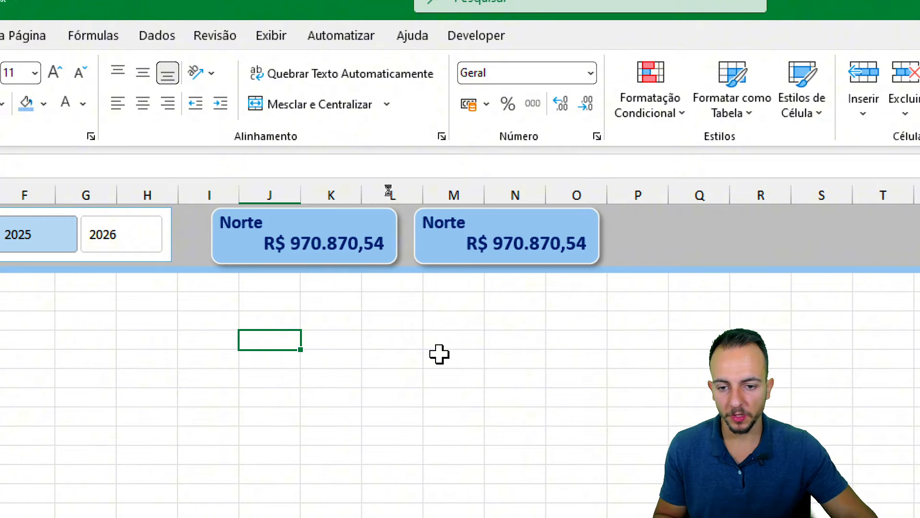
- Paste another copy of the card and its label, aligning it across columns P to R as the third header card
{"action": "key", "text": "ctrl+v"}
{"action": "left_click_drag", "start_coordinate": [272, 377], "coordinate": [646, 243]}
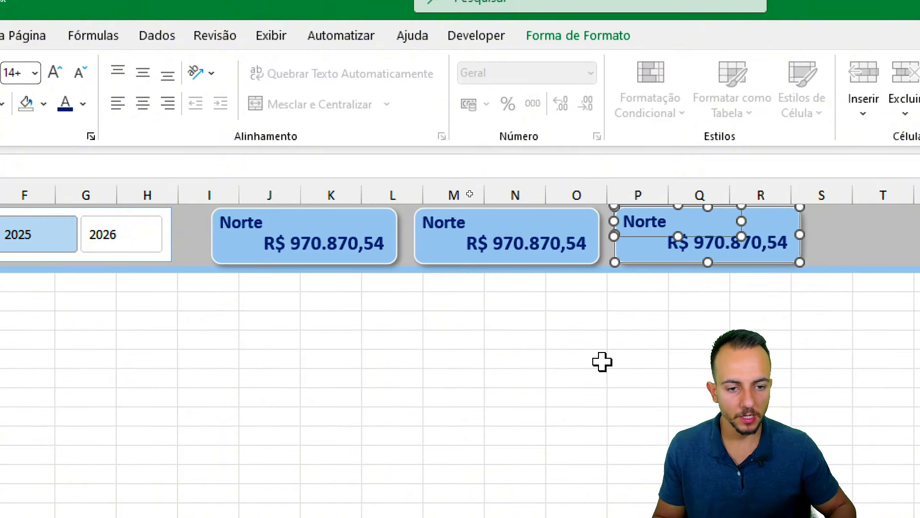
{"action": "key", "text": "Left"}
{"action": "key", "text": "Right"}
{"action": "key", "text": "Down"}
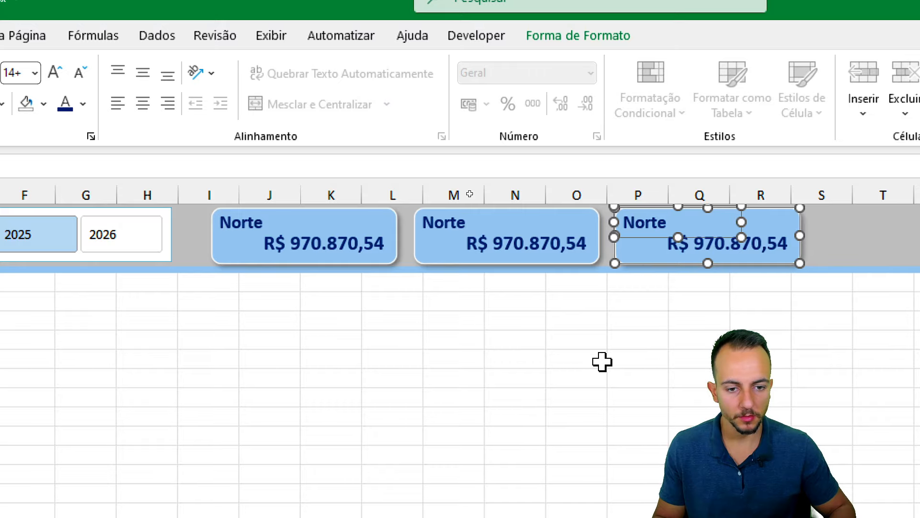
{"action": "key", "text": "Escape"}
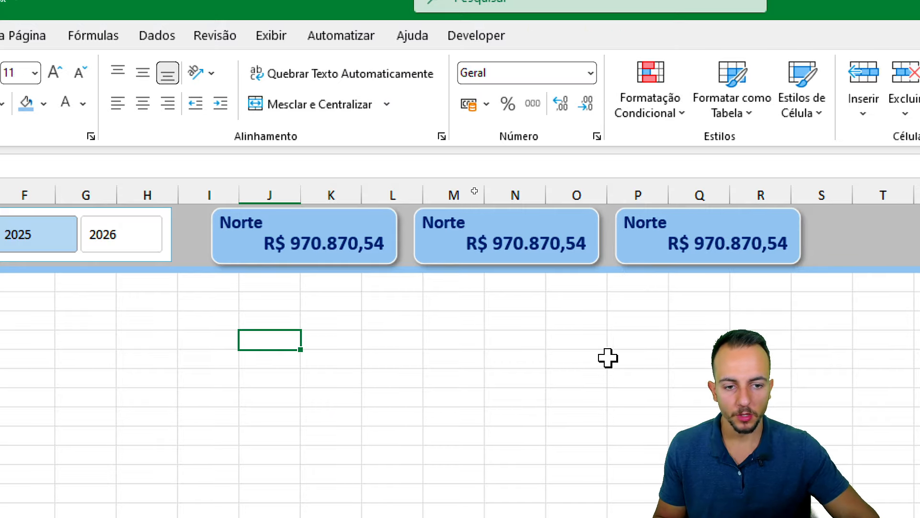
- Switch the year slicer between 2026 and 2025 to test the three cards, ending on 2026
{"action": "left_click", "coordinate": [111, 242]}
{"action": "left_click", "coordinate": [51, 241]}
{"action": "left_click", "coordinate": [95, 239]}
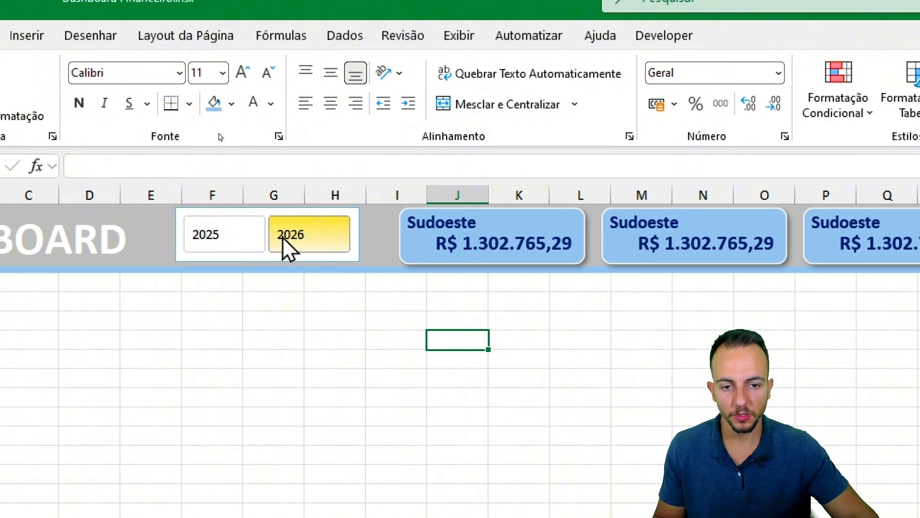
- Link the second card's value to the top payment method's total in cell P1 of the Tabela Dinamica sheet
{"action": "left_click", "coordinate": [405, 257]}
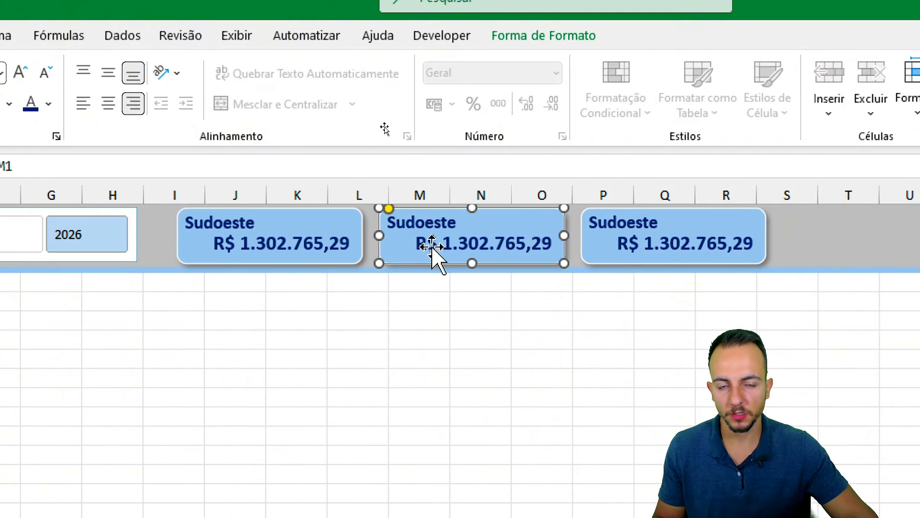
{"action": "left_click_drag", "start_coordinate": [421, 166], "coordinate": [219, 165]}
{"action": "type", "text": "="}
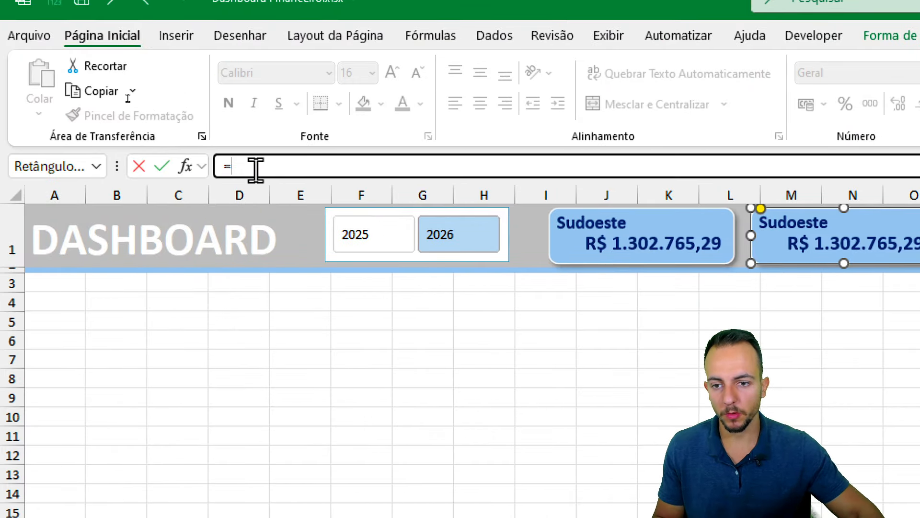
{"action": "left_click", "coordinate": [267, 488]}
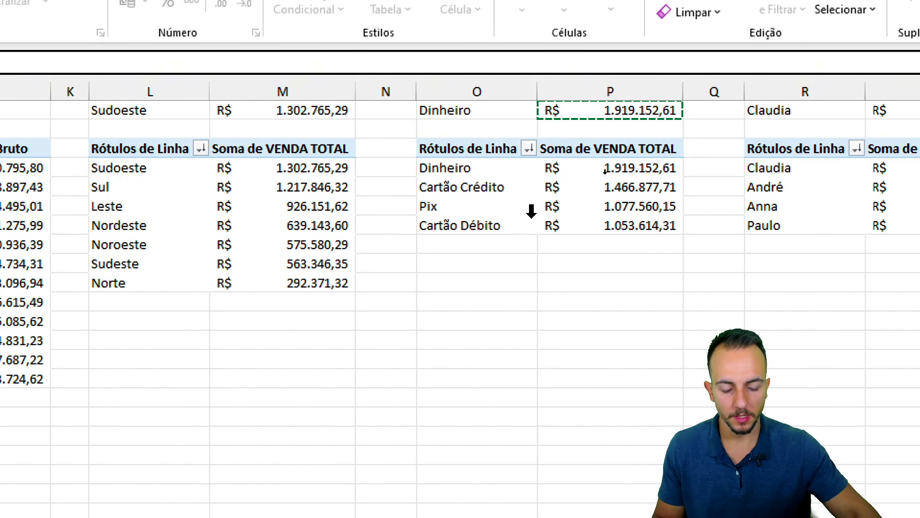
{"action": "key", "text": "Return"}
- Link the third card's value to the top seller's total in cell S1 of the Tabela Dinamica sheet
{"action": "left_click", "coordinate": [315, 162]}
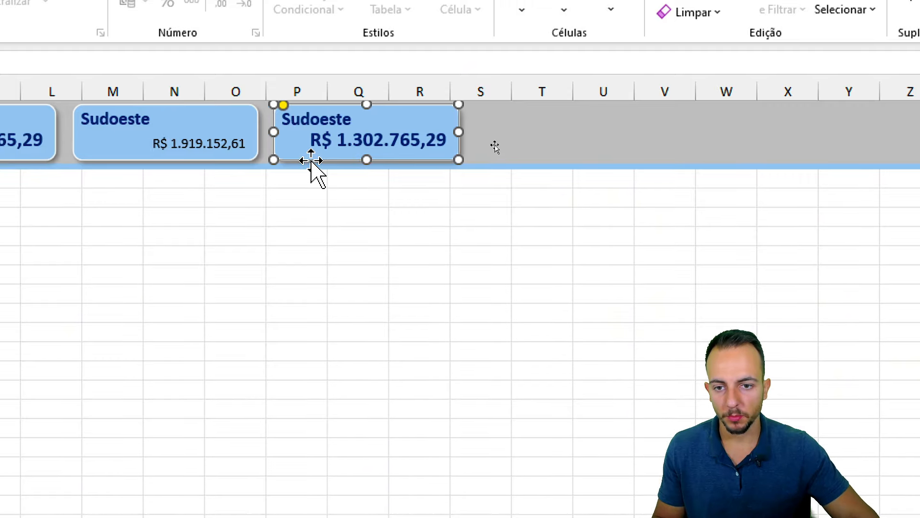
{"action": "left_click_drag", "start_coordinate": [0, 62], "coordinate": [0, 62]}
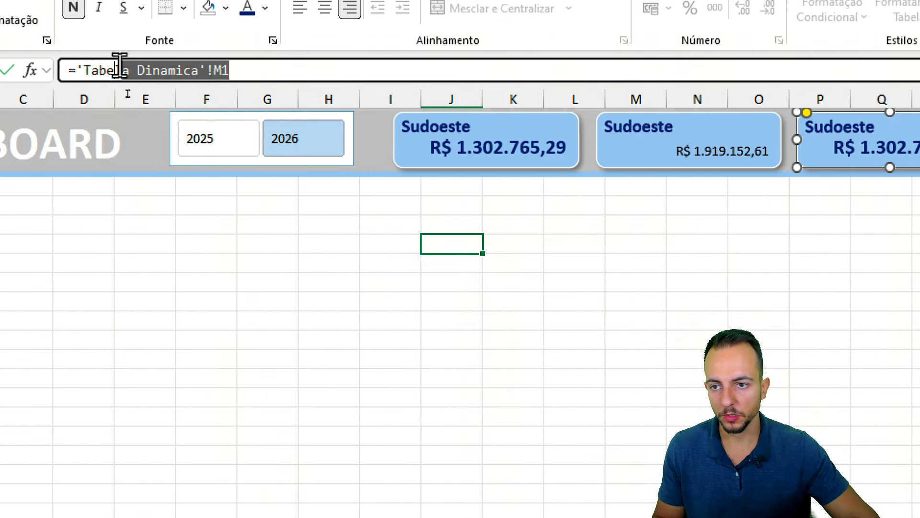
{"action": "left_click_drag", "start_coordinate": [119, 65], "coordinate": [76, 70]}
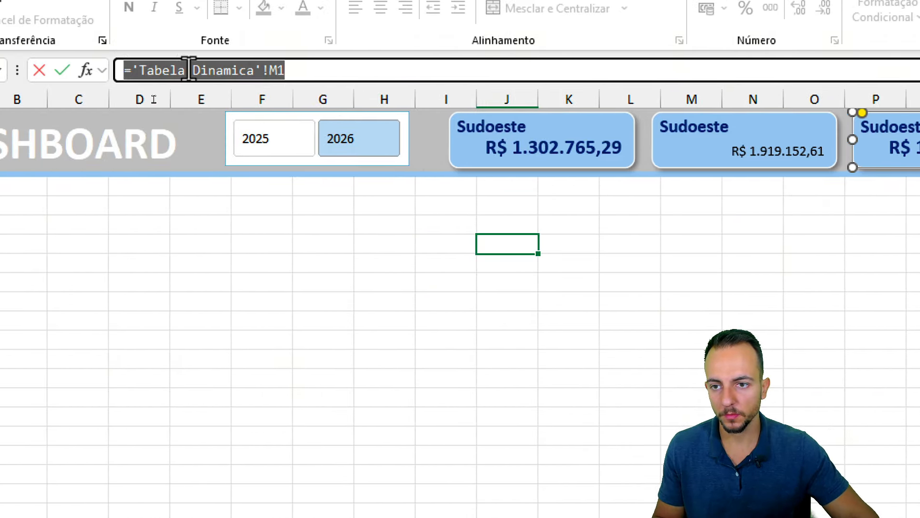
{"action": "key", "text": "BackSpace"}
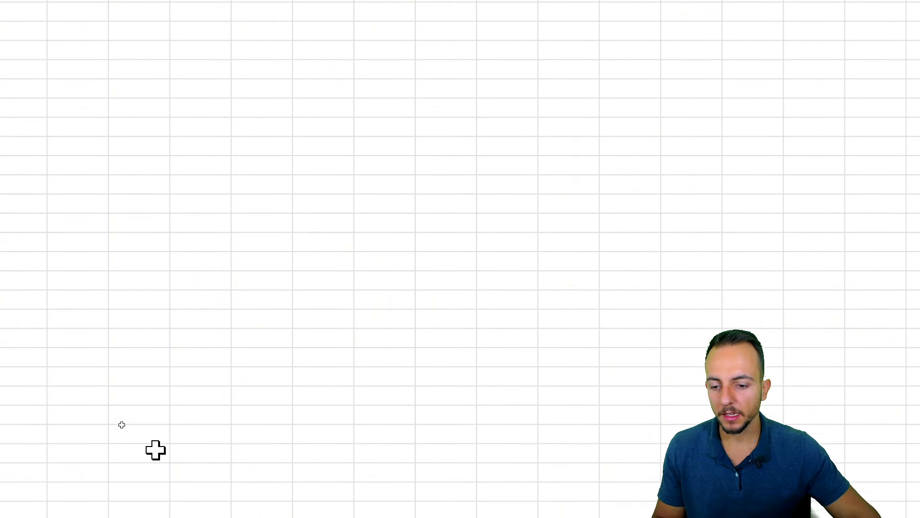
{"action": "left_click", "coordinate": [180, 478]}
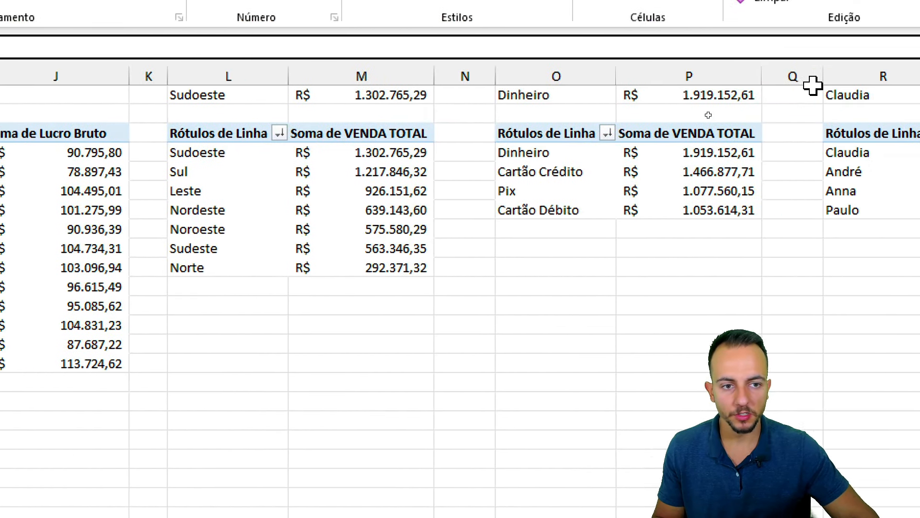
{"action": "left_click", "coordinate": [729, 91]}
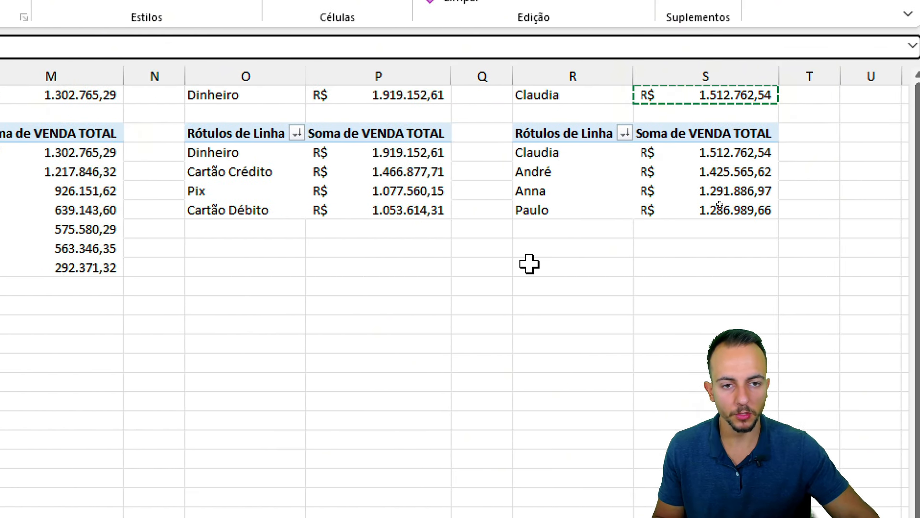
{"action": "key", "text": "Return"}
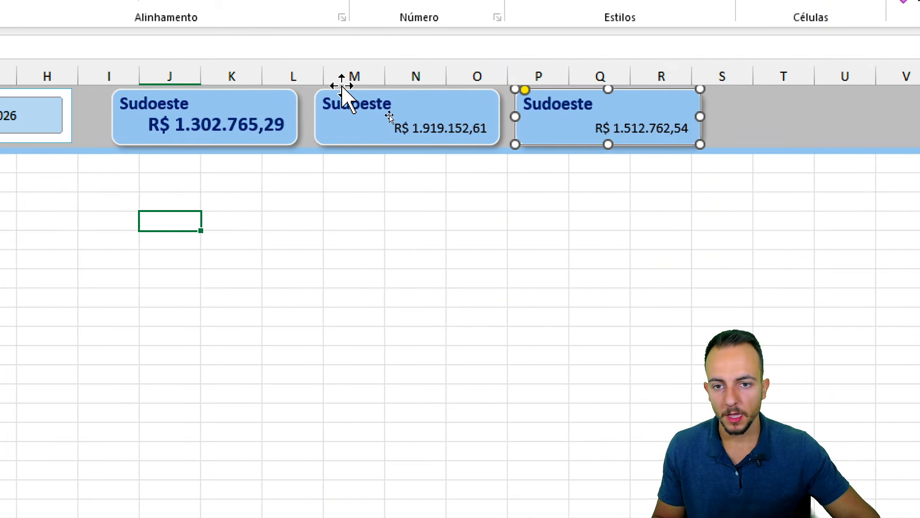
- Link the second card's label to the top payment method in cell O1 of the Tabela Dinamica sheet
{"action": "left_click", "coordinate": [336, 103]}
{"action": "left_click_drag", "start_coordinate": [264, 67], "coordinate": [79, 69]}
{"action": "type", "text": "="}
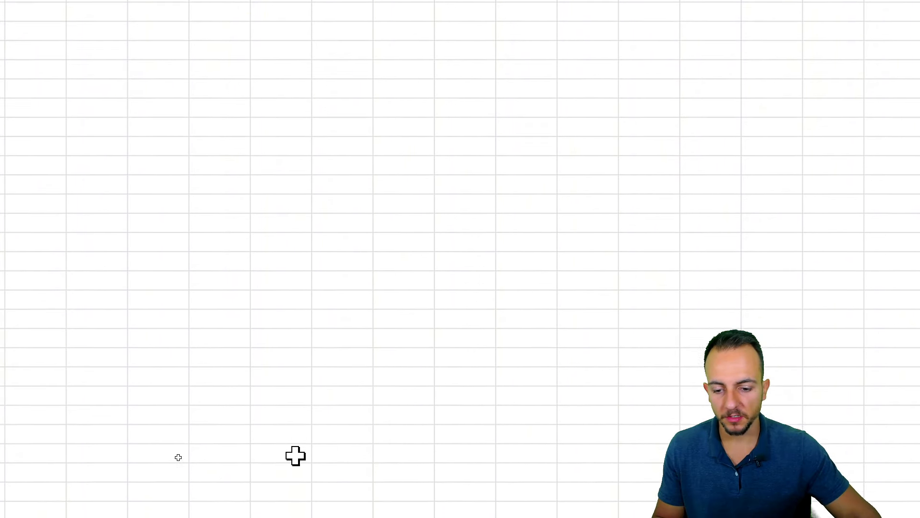
{"action": "left_click", "coordinate": [209, 483]}
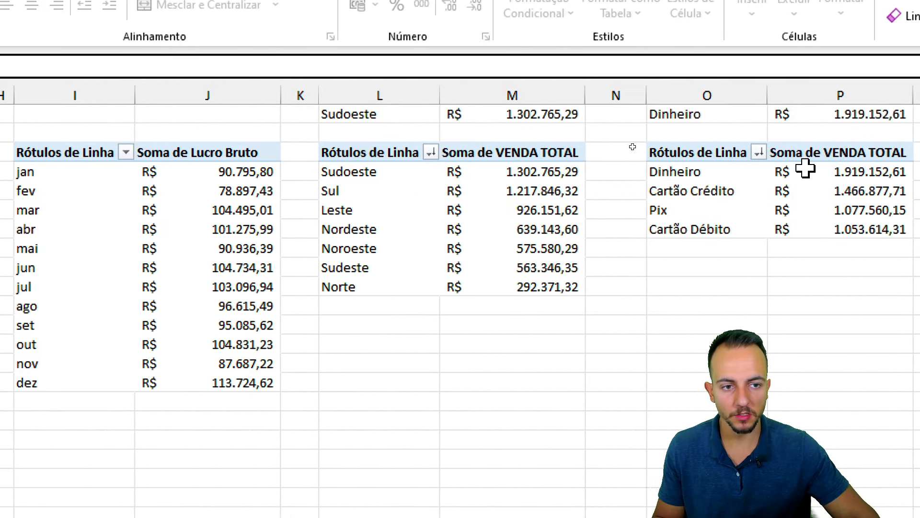
{"action": "left_click", "coordinate": [429, 115]}
{"action": "key", "text": "Return"}
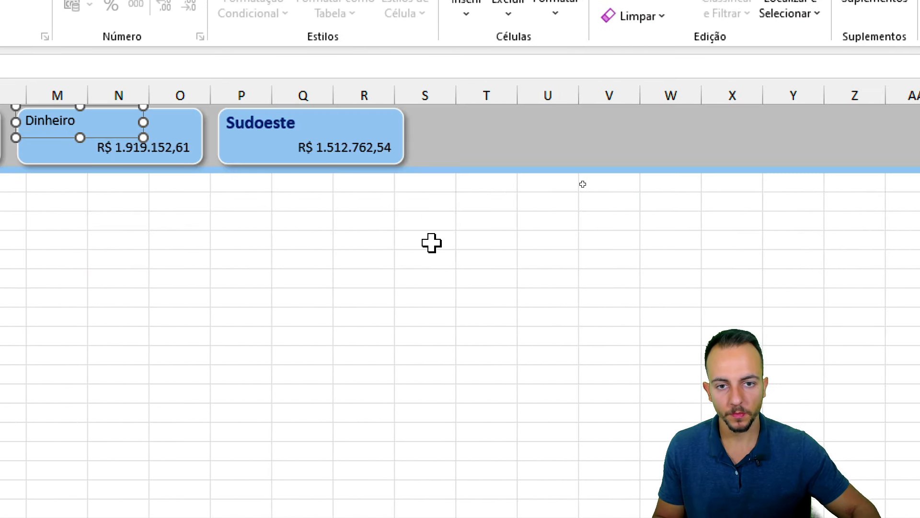
- Link the third card's label to the top seller's name in cell R1 of the Tabela Dinamica sheet
{"action": "left_click", "coordinate": [277, 127]}
{"action": "left_click_drag", "start_coordinate": [225, 65], "coordinate": [41, 86]}
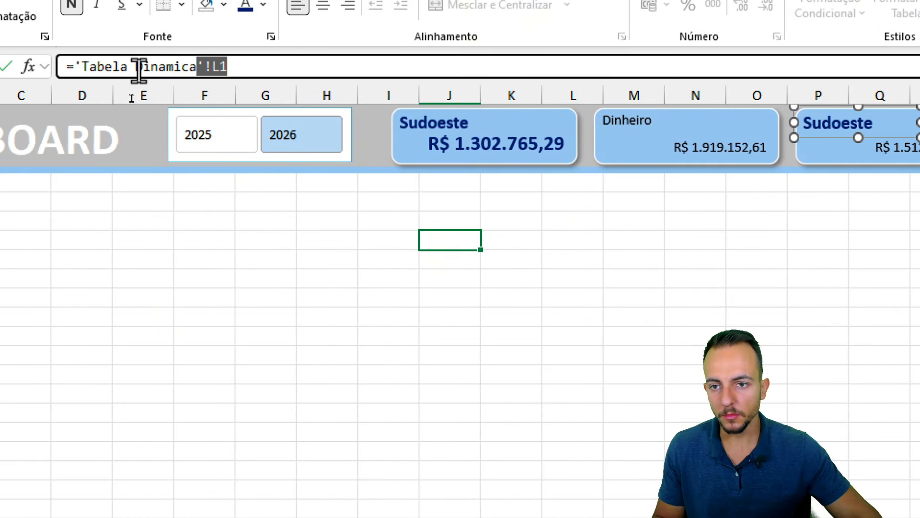
{"action": "type", "text": "="}
{"action": "key", "text": "ctrl+Page_Down"}
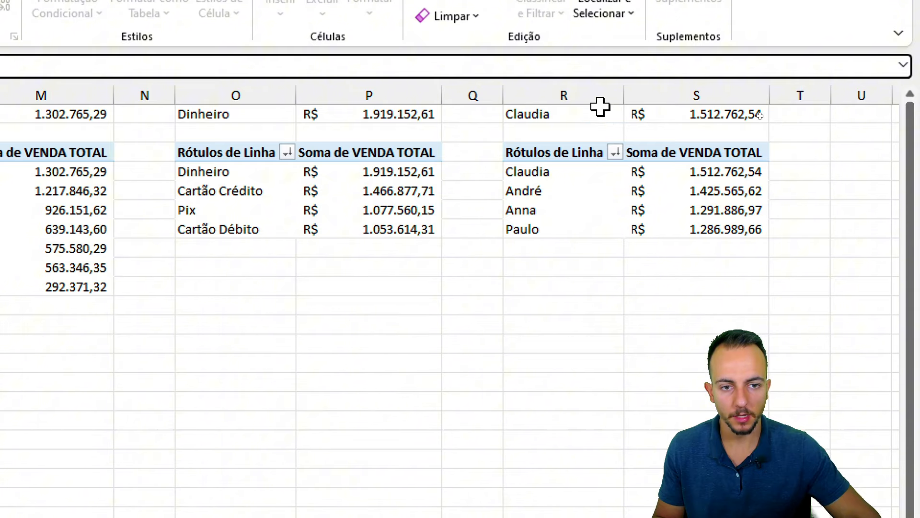
{"action": "left_click", "coordinate": [600, 106]}
{"action": "key", "text": "Return"}
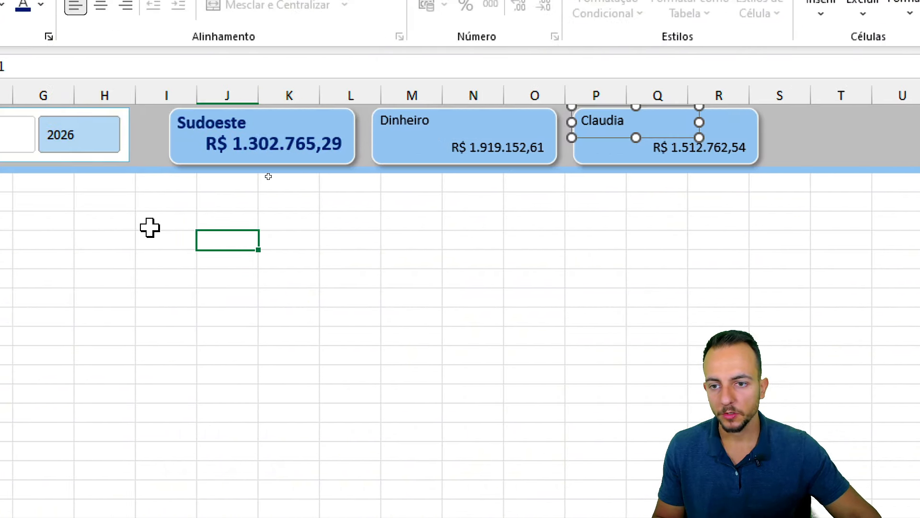
- Deselect the label and toggle the year slicer to check the relinked cards, ending on 2026
{"action": "left_click", "coordinate": [153, 228]}
{"action": "left_click", "coordinate": [153, 146]}
{"action": "left_click", "coordinate": [240, 144]}
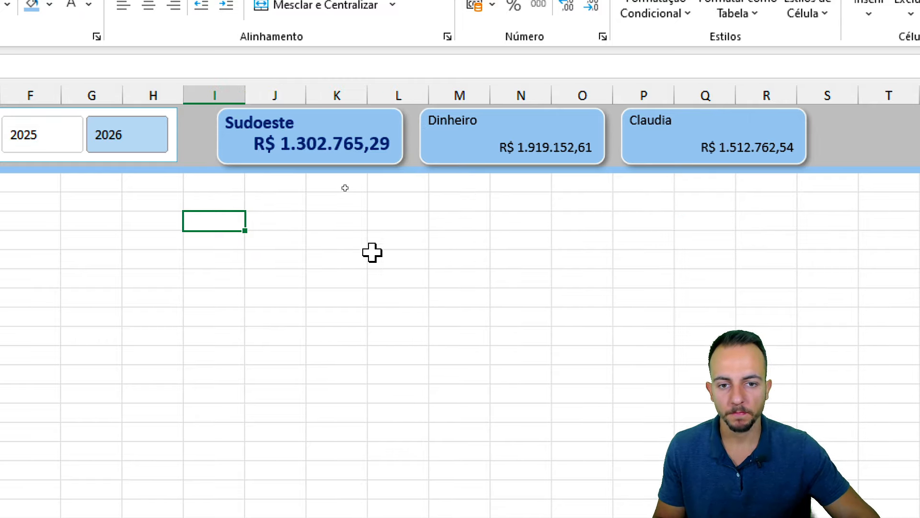
- Copy the first card's value formatting onto the second and third cards with the Format Painter
{"action": "left_click", "coordinate": [230, 163]}
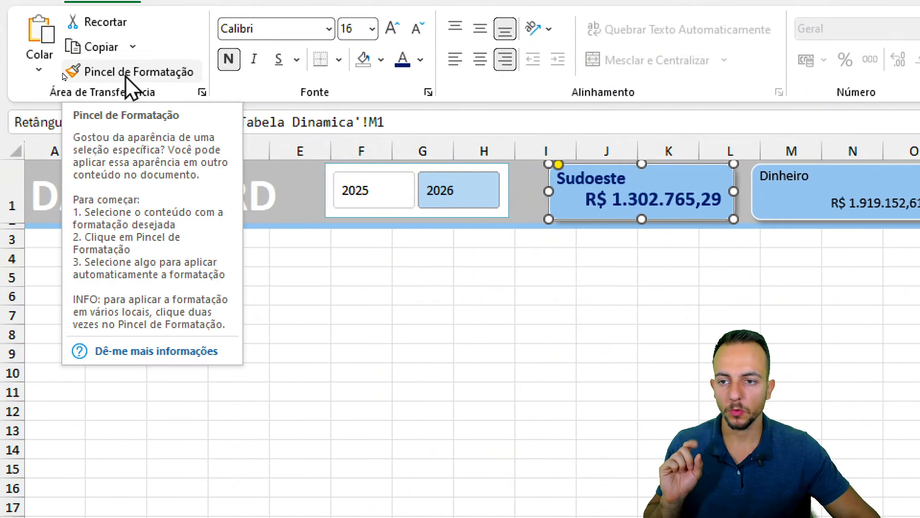
{"action": "left_click", "coordinate": [127, 83]}
{"action": "left_click", "coordinate": [801, 215]}
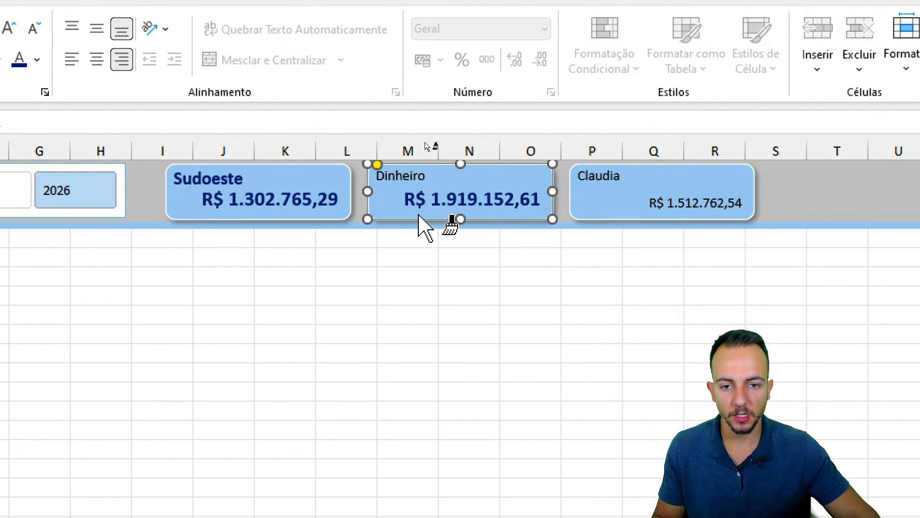
{"action": "left_click", "coordinate": [582, 217]}
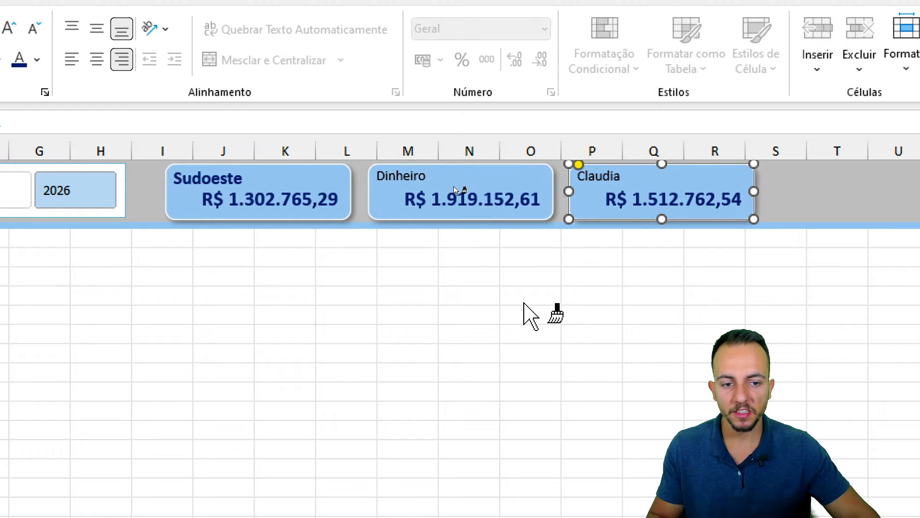
{"action": "key", "text": "Escape"}
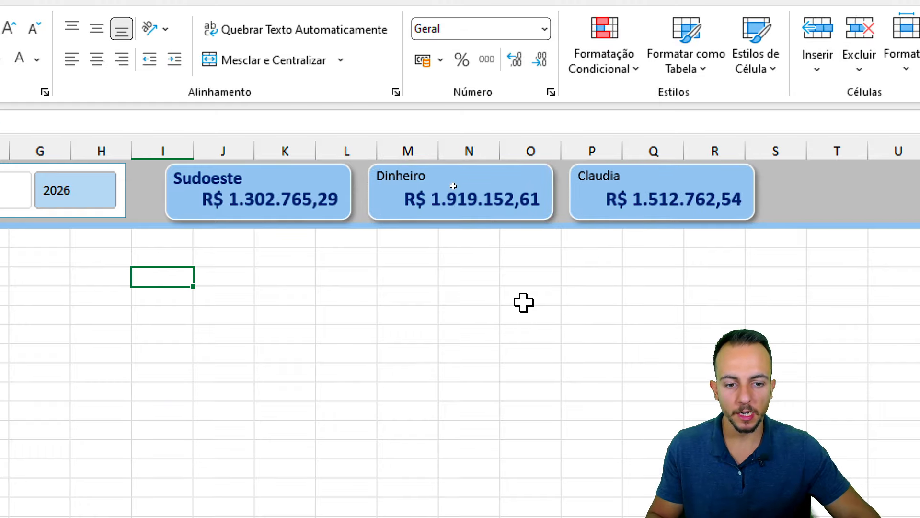
- Copy the region label's formatting onto the payment method and seller labels with the Format Painter
{"action": "left_click", "coordinate": [212, 181]}
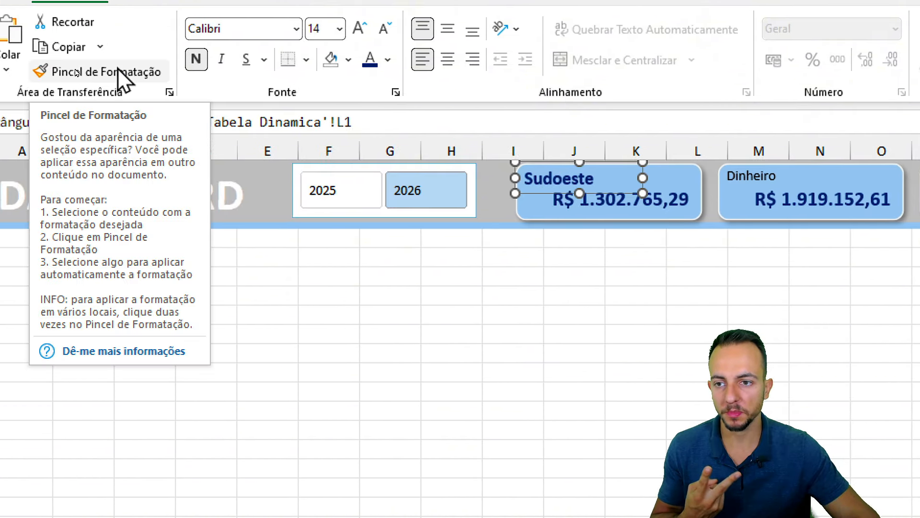
{"action": "left_click", "coordinate": [120, 77]}
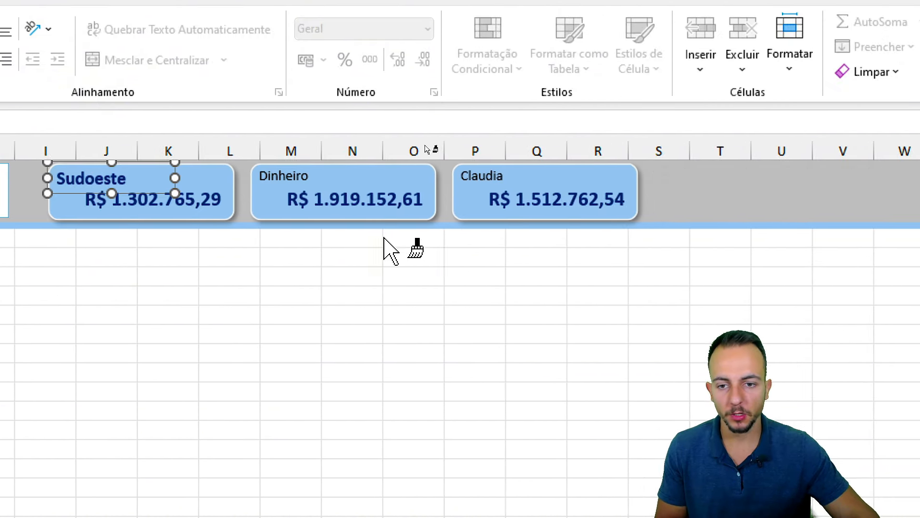
{"action": "left_click", "coordinate": [281, 181]}
{"action": "left_click", "coordinate": [485, 186]}
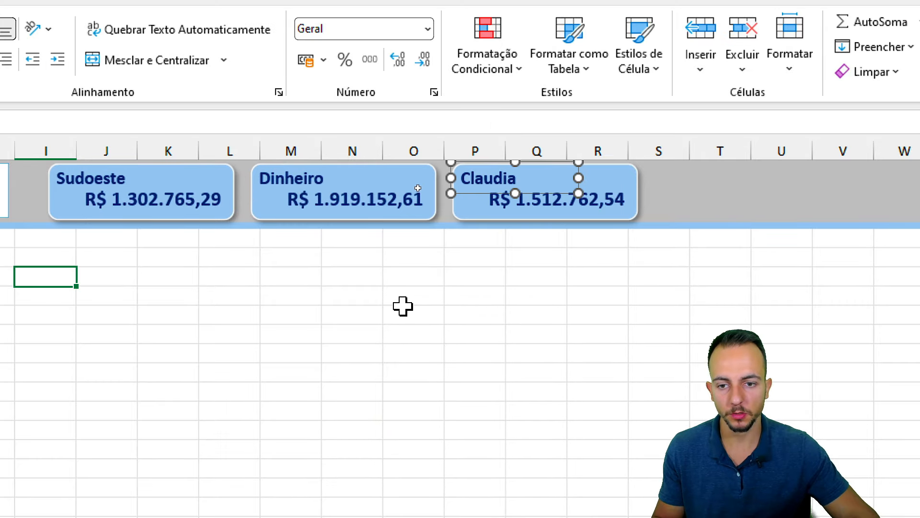
- Switch the year slicer to check the labels and values of all three formatted cards, ending on 2025
{"action": "left_click", "coordinate": [177, 197]}
{"action": "left_click", "coordinate": [213, 201]}
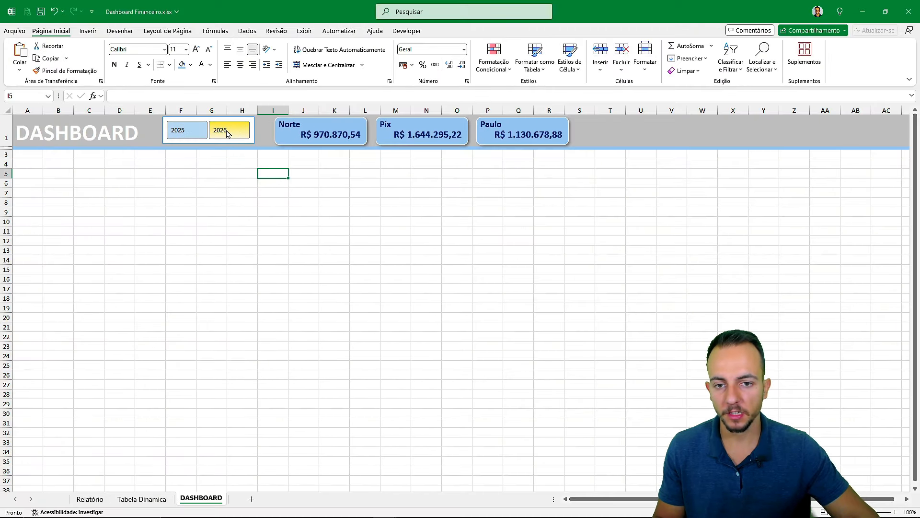
{"action": "scroll", "coordinate": [102, 167], "scroll_direction": "up", "scroll_amount": 1, "text": "ctrl"}
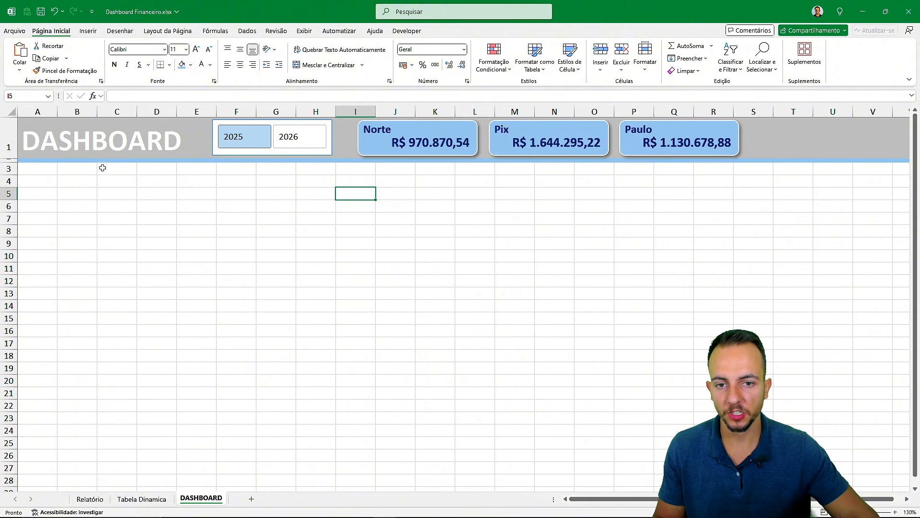
- Toggle the year slicer between 2025 and 2026 to check the cards again, ending on 2025
{"action": "left_click", "coordinate": [297, 137]}
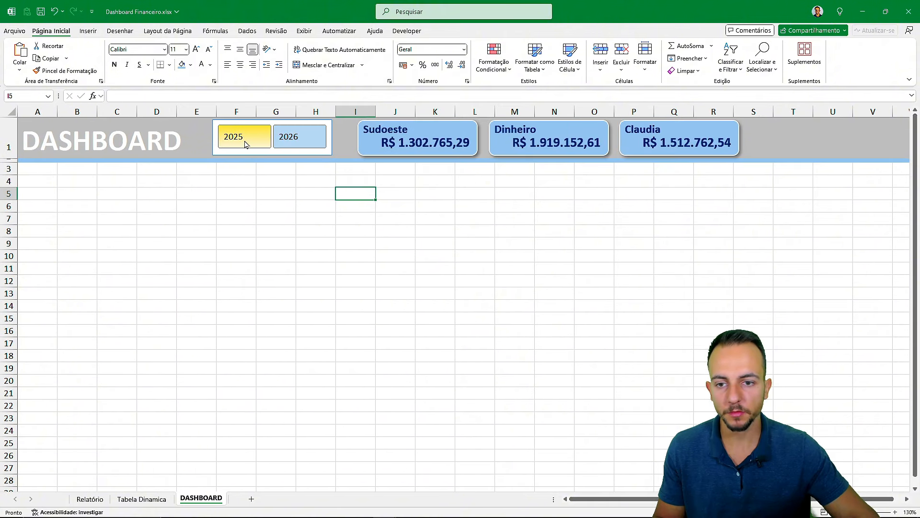
{"action": "left_click", "coordinate": [245, 144]}
{"action": "left_click", "coordinate": [295, 144]}
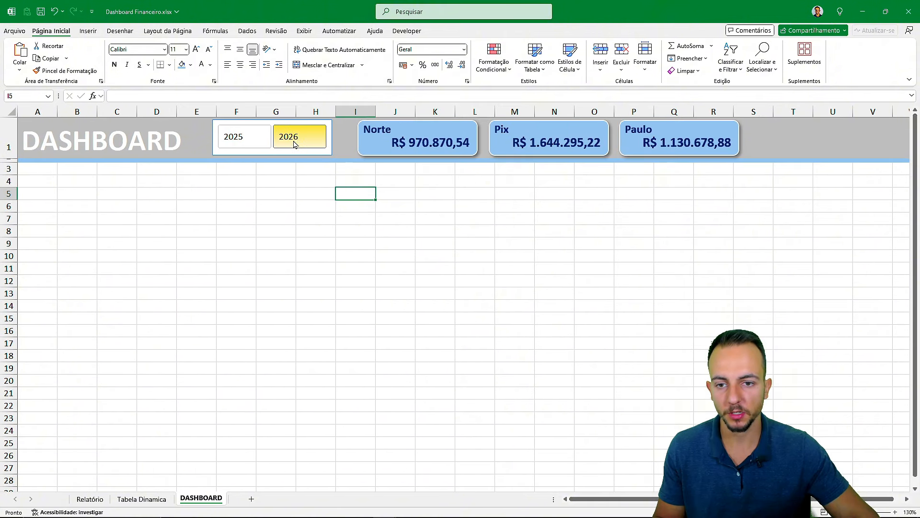
{"action": "left_click", "coordinate": [250, 144]}
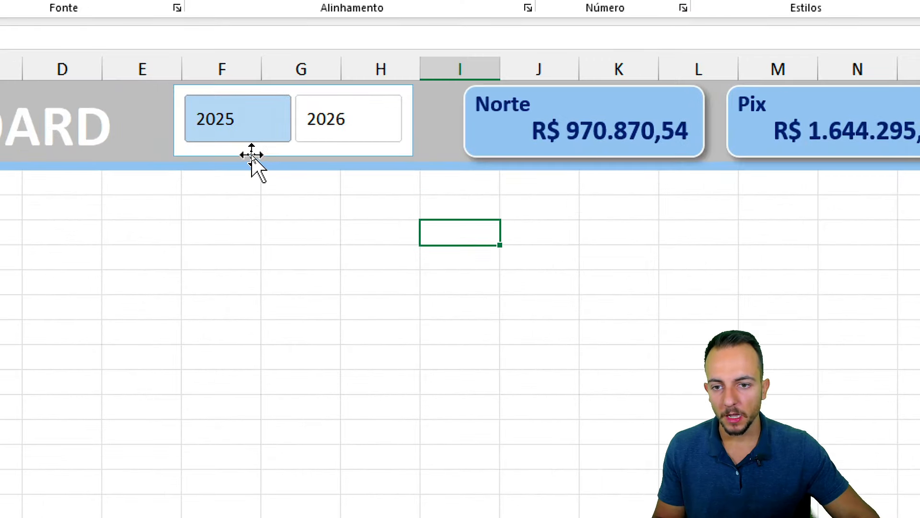
- Reduce the year slicer's height slightly and nudge it down within the grey header band, leaving it deselected
{"action": "left_click", "coordinate": [251, 155]}
{"action": "mouse_move", "coordinate": [290, 153]}
{"action": "left_mouse_down"}
{"action": "mouse_move", "coordinate": [325, 148]}
{"action": "mouse_move", "coordinate": [286, 153]}
{"action": "left_mouse_up"}
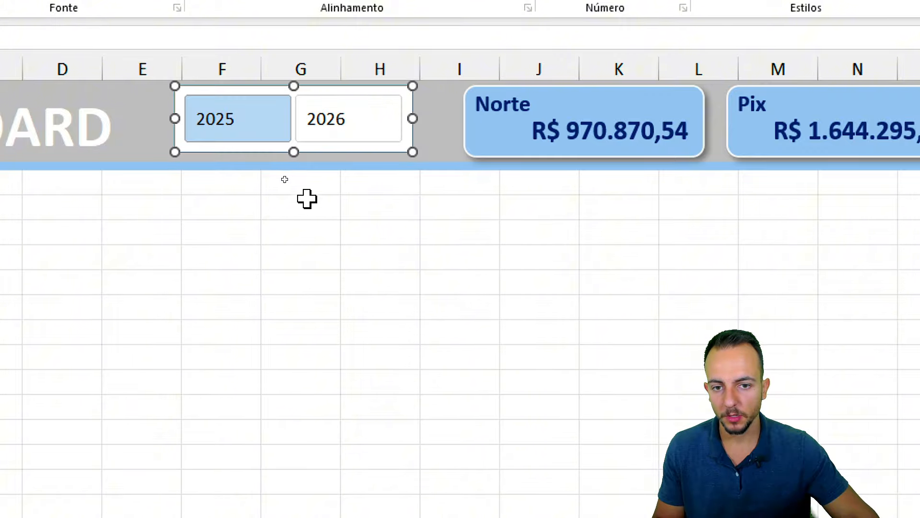
{"action": "key", "text": "Down"}
{"action": "key", "text": "Down"}
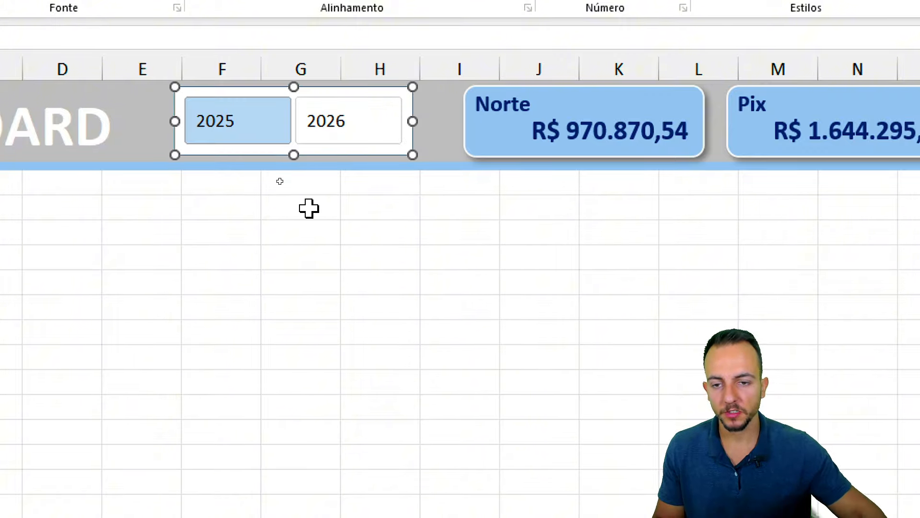
{"action": "left_click", "coordinate": [308, 208]}
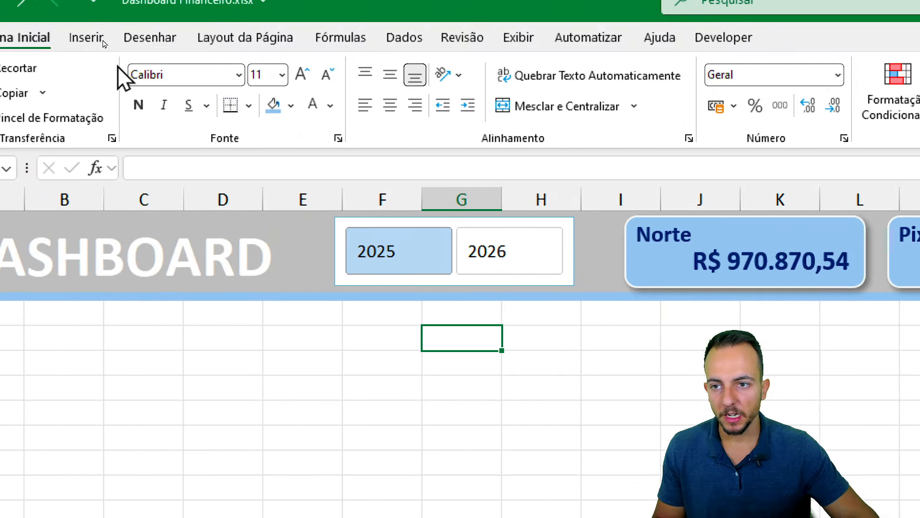
- Duplicate the first card's rounded rectangle and place the copy over the year slicer, level with the other cards
{"action": "left_click", "coordinate": [79, 23]}
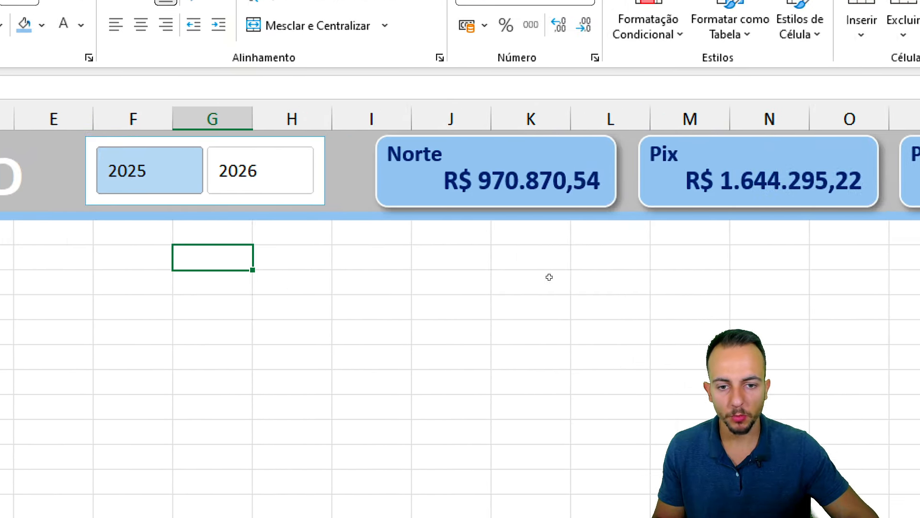
{"action": "left_click", "coordinate": [384, 192]}
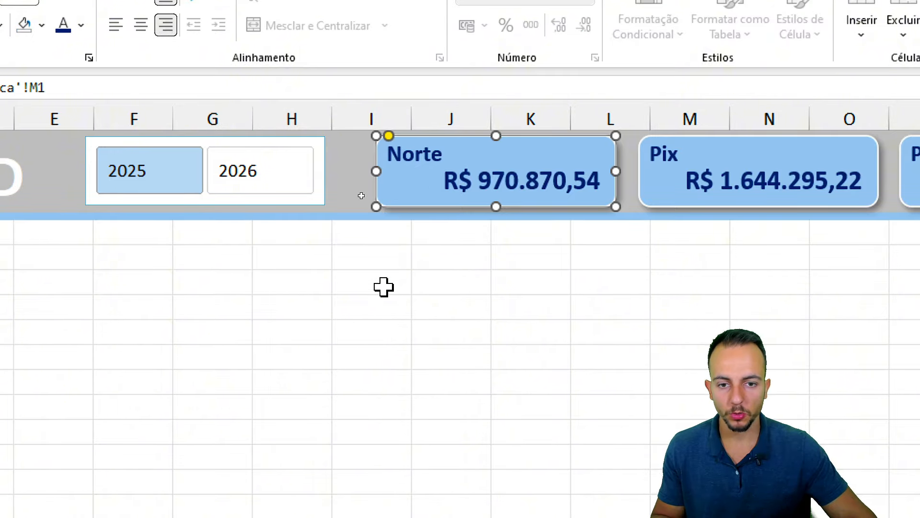
{"action": "left_click_drag", "start_coordinate": [425, 185], "coordinate": [125, 181]}
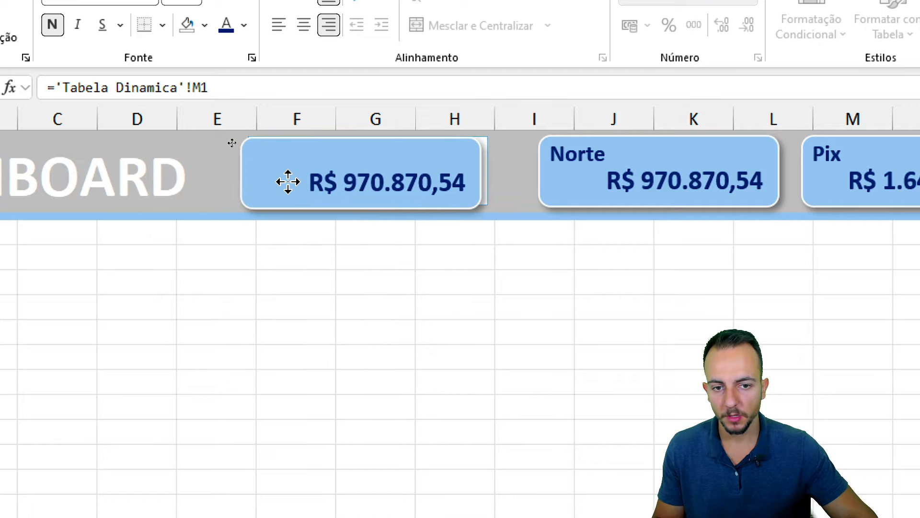
{"action": "left_click_drag", "start_coordinate": [287, 182], "coordinate": [292, 179]}
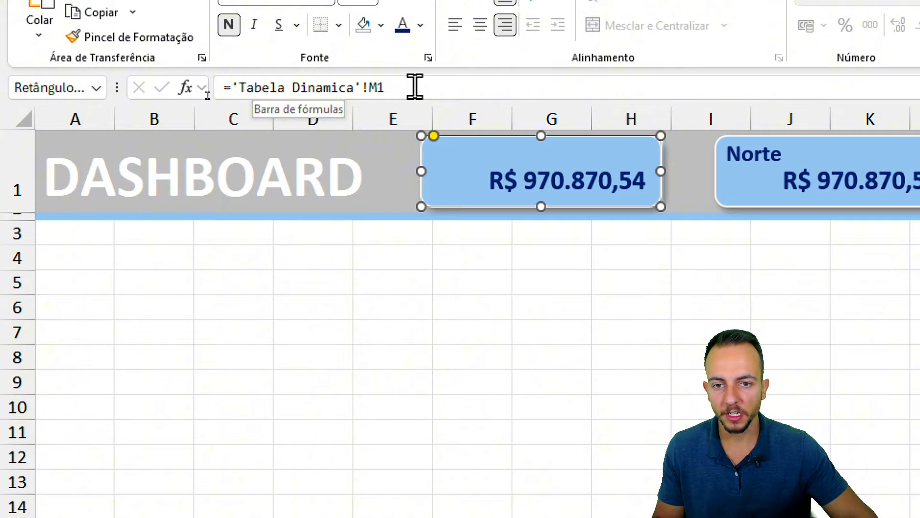
- Remove the 'Tabela Dinamica'!M1 link from the copied card and delete its text to leave a blank rectangle
{"action": "left_click_drag", "start_coordinate": [415, 87], "coordinate": [200, 96]}
{"action": "key", "text": "BackSpace"}
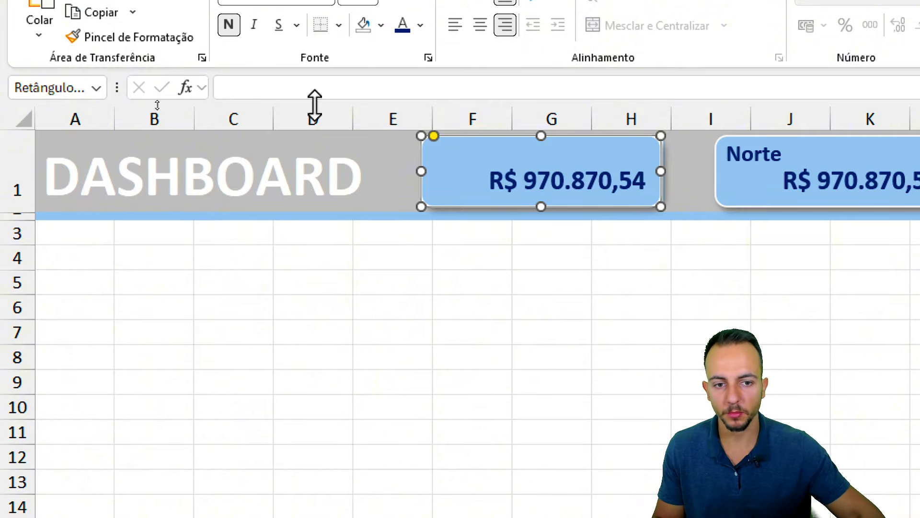
{"action": "triple_click", "coordinate": [589, 181]}
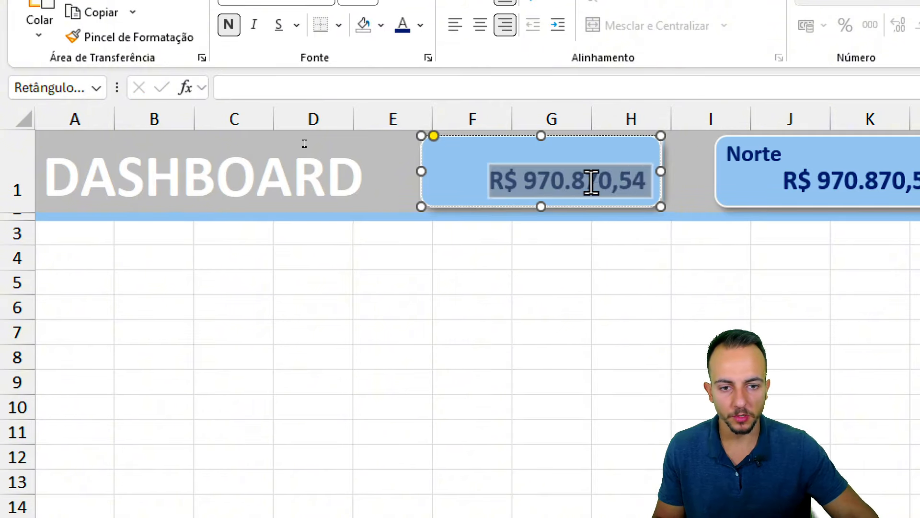
{"action": "key", "text": "BackSpace"}
{"action": "left_click", "coordinate": [607, 302]}
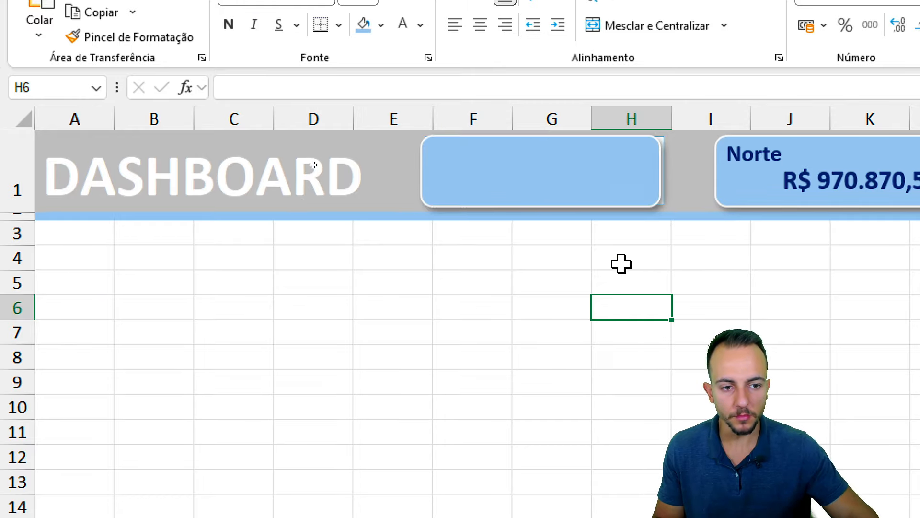
- Nudge the blank card slightly to the right and send it behind the year slicer
{"action": "left_click", "coordinate": [621, 191]}
{"action": "key", "text": "Right"}
{"action": "key", "text": "Right"}
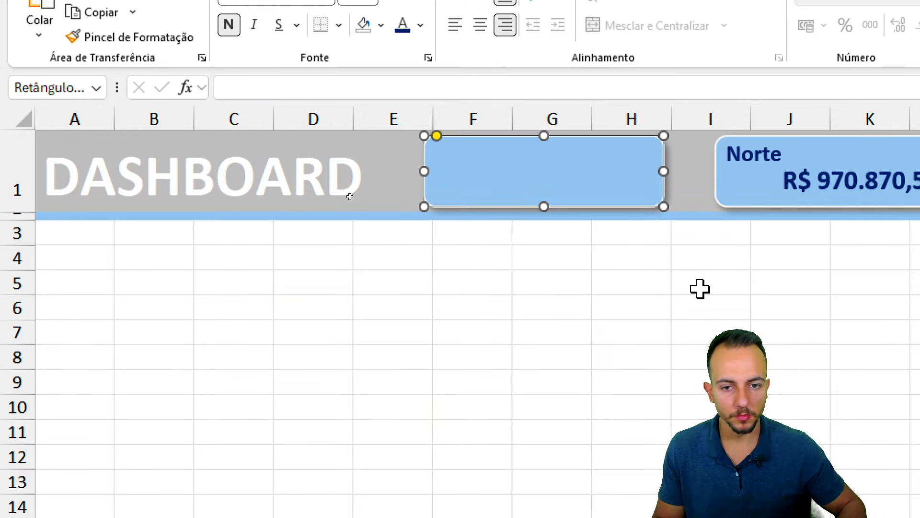
{"action": "right_click", "coordinate": [627, 172]}
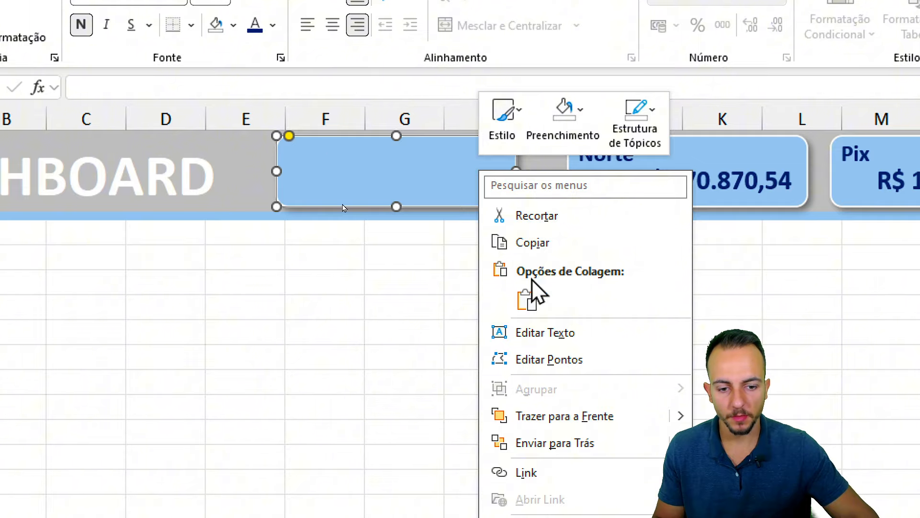
{"action": "left_click", "coordinate": [547, 442]}
{"action": "left_click", "coordinate": [477, 365]}
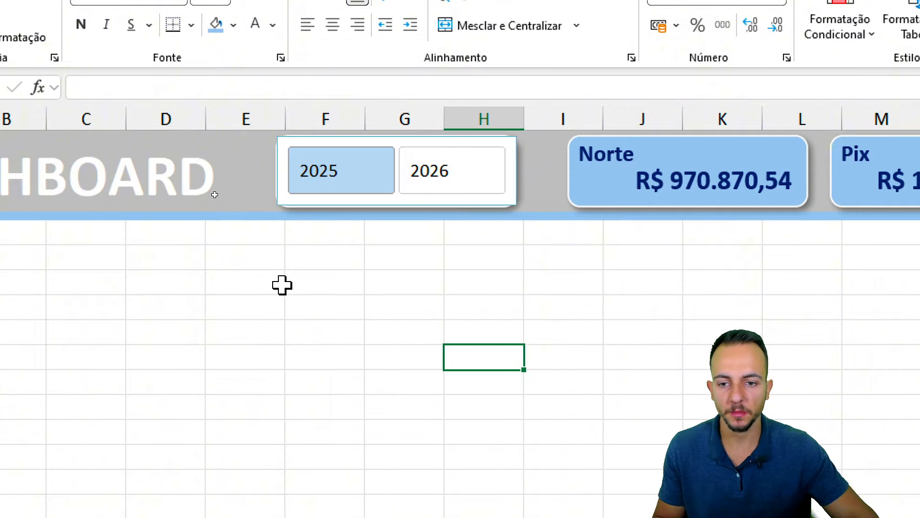
- Set the year slicer's height to 1,2 cm and narrow it to 4,8 cm so it fits on the card
{"action": "left_click", "coordinate": [468, 195]}
{"action": "left_click", "coordinate": [376, 175]}
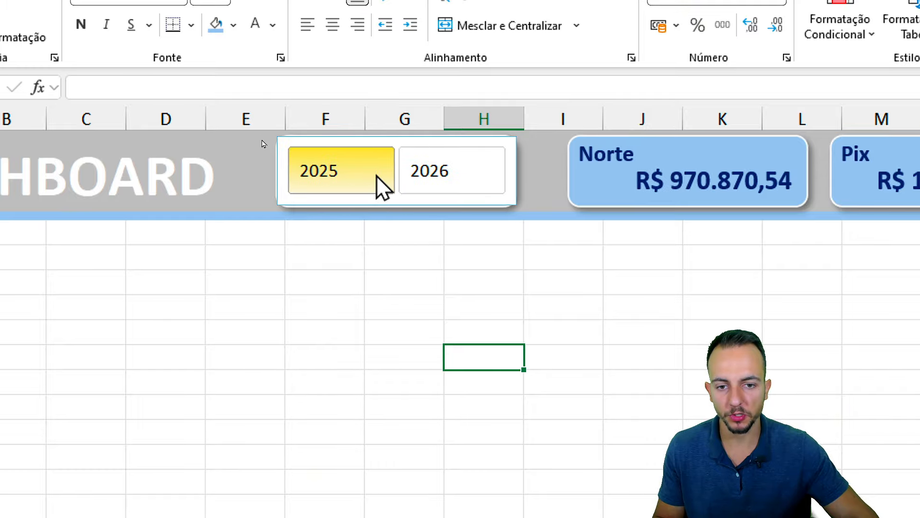
{"action": "left_click", "coordinate": [303, 200]}
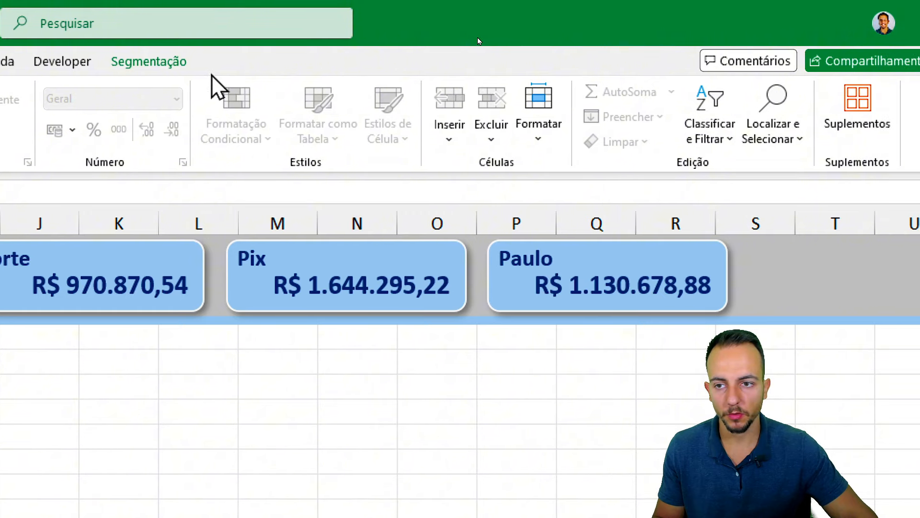
{"action": "left_click", "coordinate": [183, 61]}
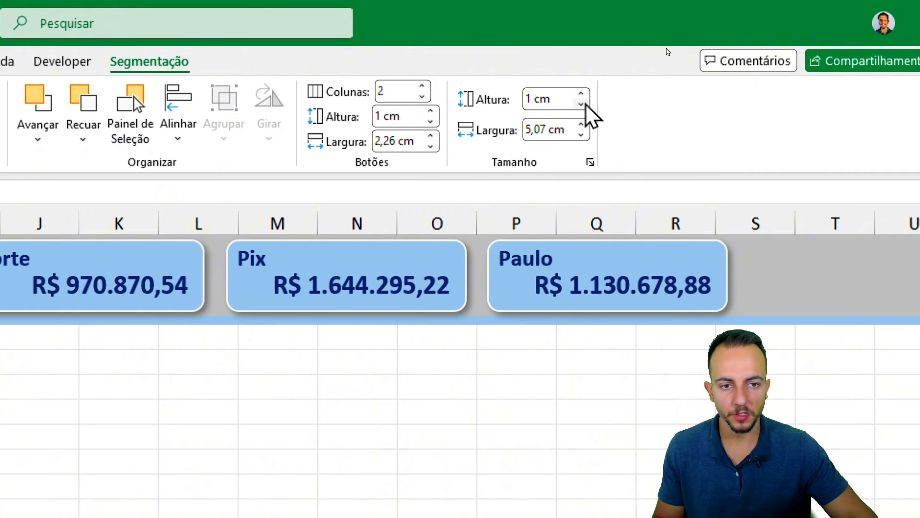
{"action": "left_click", "coordinate": [581, 93]}
{"action": "left_click", "coordinate": [581, 93]}
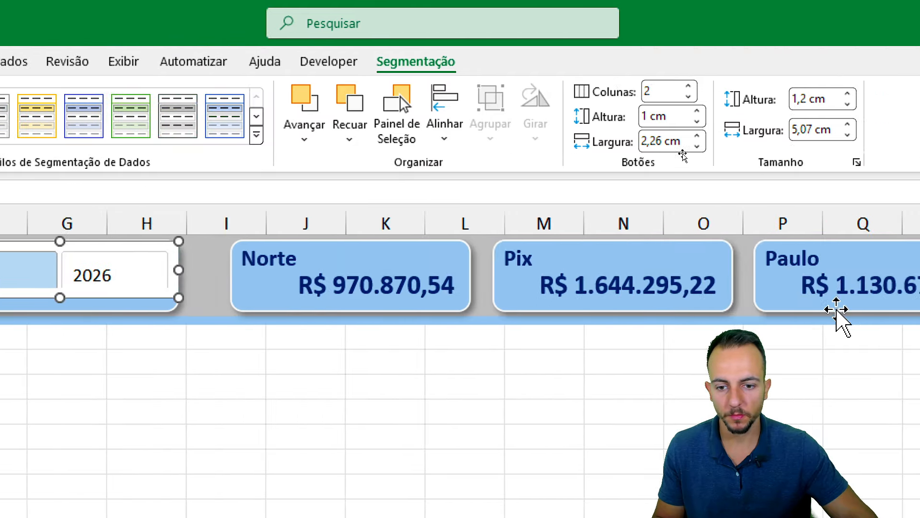
{"action": "left_click", "coordinate": [577, 135]}
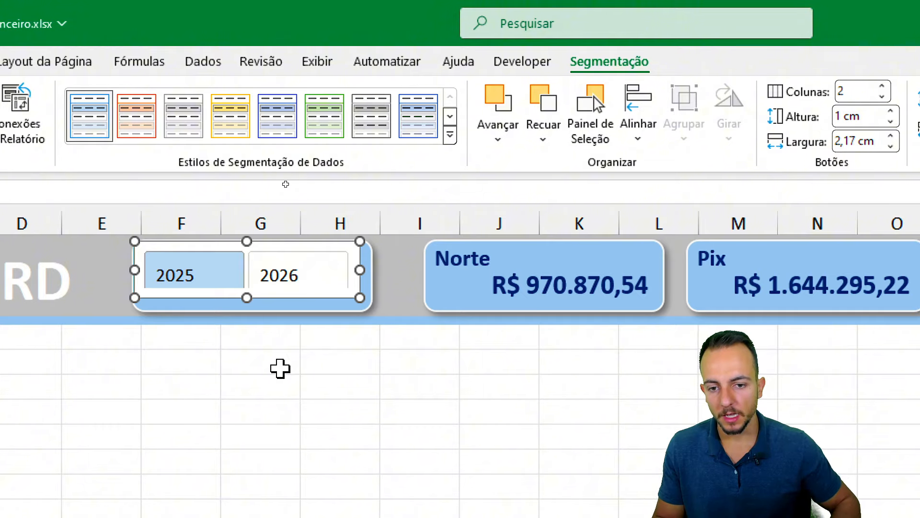
- Nudge the year slicer right and down to centre it on its background card
{"action": "key", "text": "Right"}
{"action": "key", "text": "Right"}
{"action": "key", "text": "Down"}
{"action": "key", "text": "Down"}
{"action": "key", "text": "Down"}
{"action": "key", "text": "Down"}
{"action": "key", "text": "Up"}
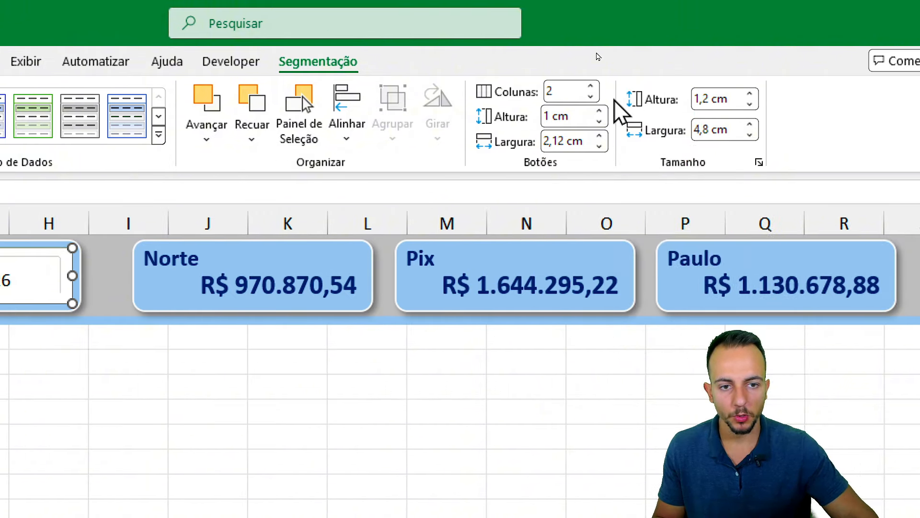
- Set the slicer's button height to 0,8 cm and its overall height to 1,3 cm
{"action": "left_click", "coordinate": [599, 121]}
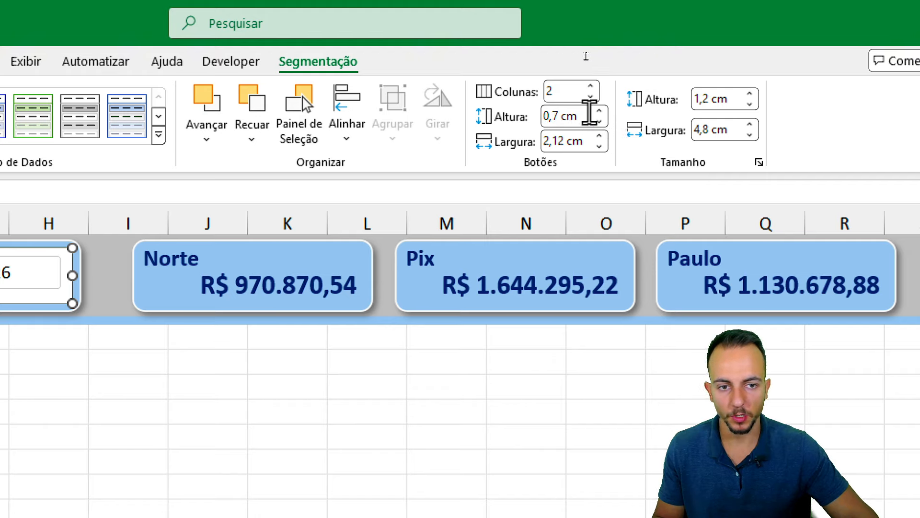
{"action": "left_click", "coordinate": [599, 111]}
{"action": "left_click", "coordinate": [750, 94]}
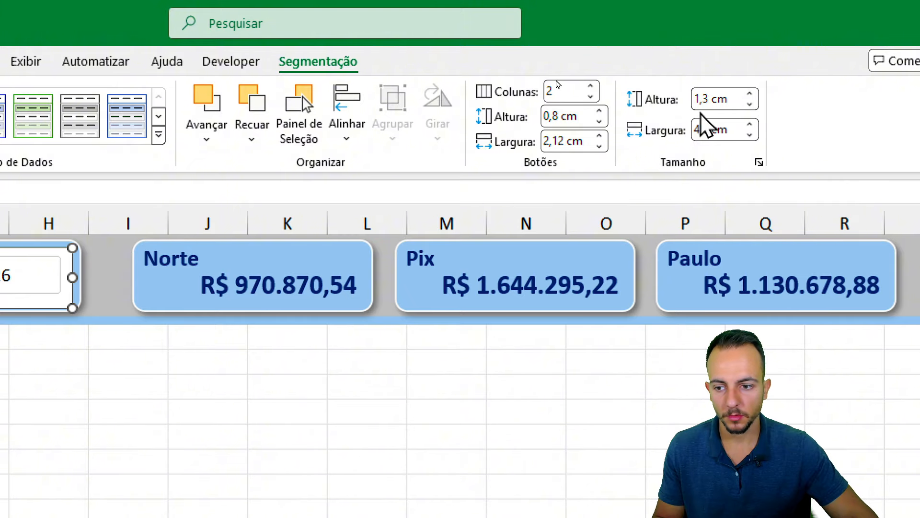
{"action": "left_click", "coordinate": [553, 397]}
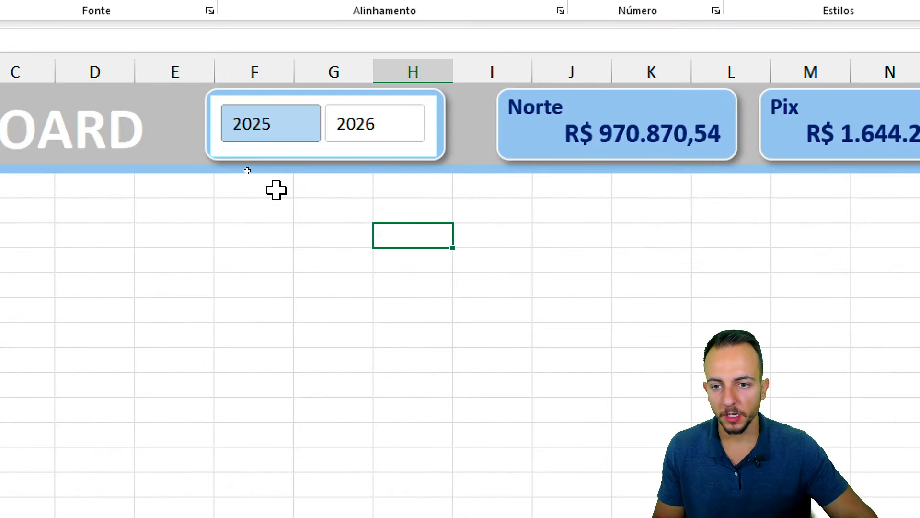
- Fine-tune the year slicer's vertical position on its background card, keeping the slicer selected
{"action": "mouse_move", "coordinate": [348, 96]}
{"action": "left_mouse_down"}
{"action": "mouse_move", "coordinate": [279, 169]}
{"action": "mouse_move", "coordinate": [249, 103]}
{"action": "left_mouse_up"}
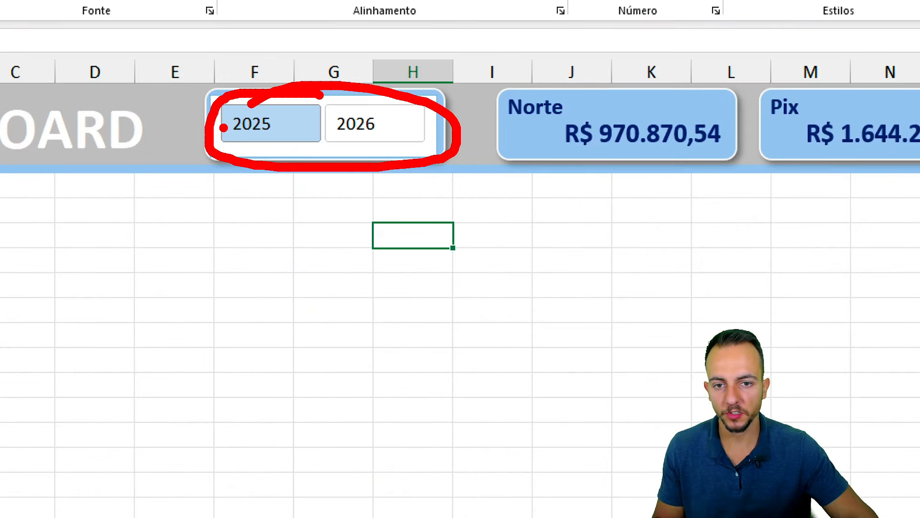
{"action": "left_click", "coordinate": [288, 157]}
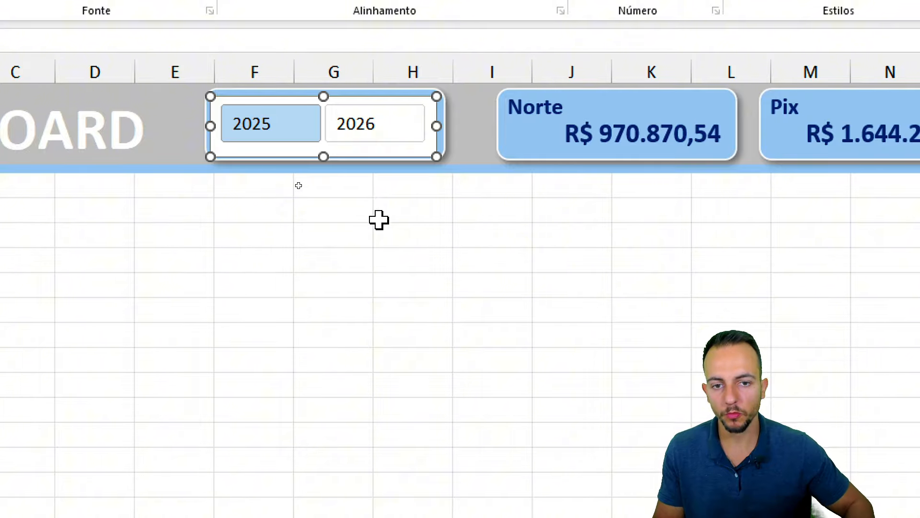
{"action": "left_click", "coordinate": [378, 226]}
{"action": "left_click", "coordinate": [383, 152]}
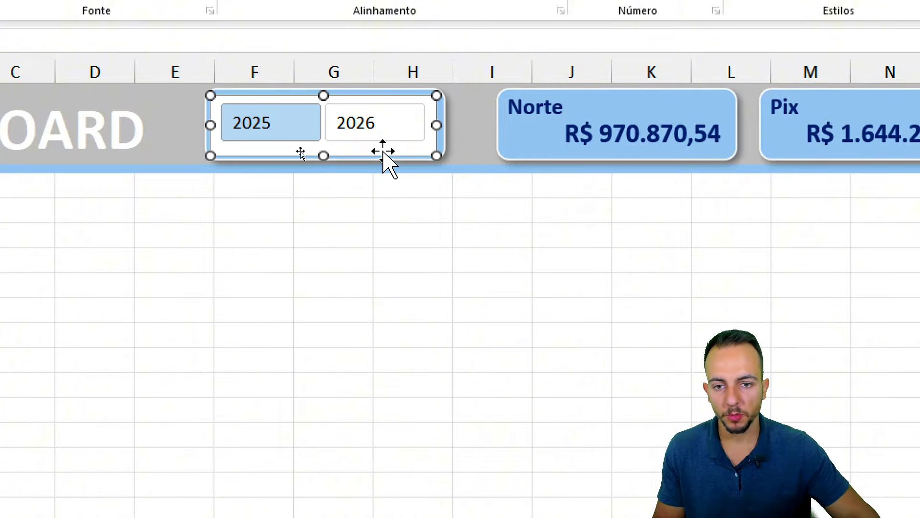
{"action": "key", "text": "Escape"}
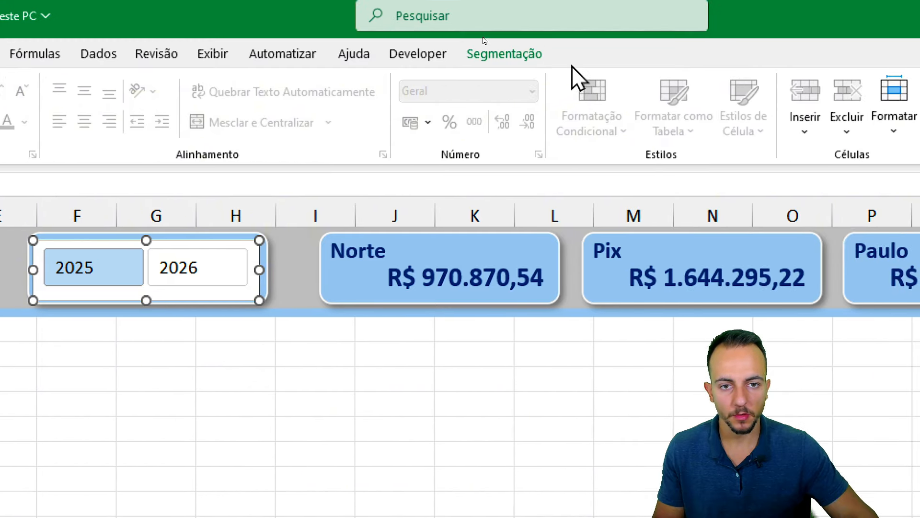
- Create a new slicer style whose Segmentação de Dados Inteira element uses a bold 14-point font
{"action": "left_click", "coordinate": [527, 59]}
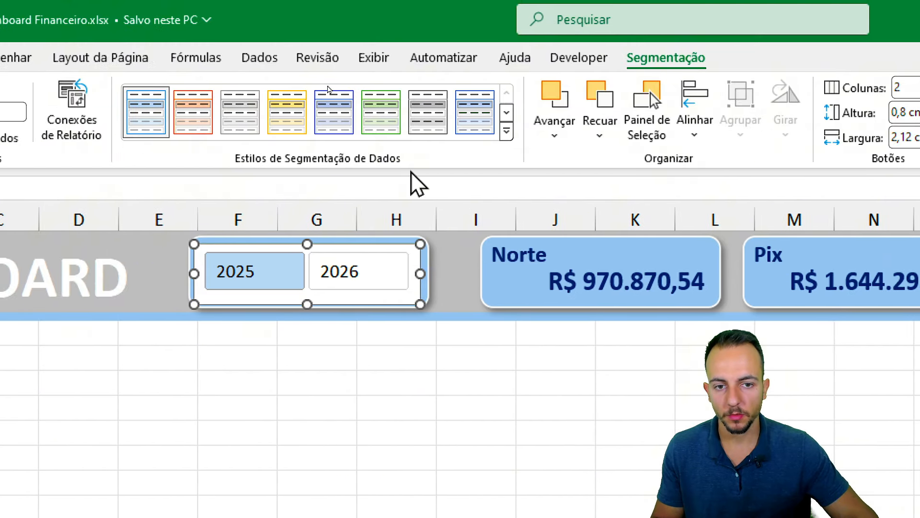
{"action": "left_click", "coordinate": [506, 132]}
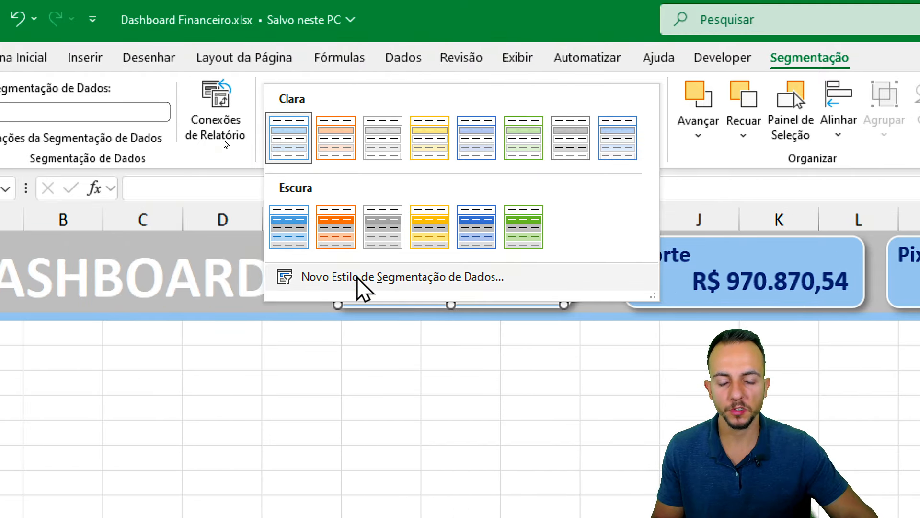
{"action": "left_click", "coordinate": [358, 278]}
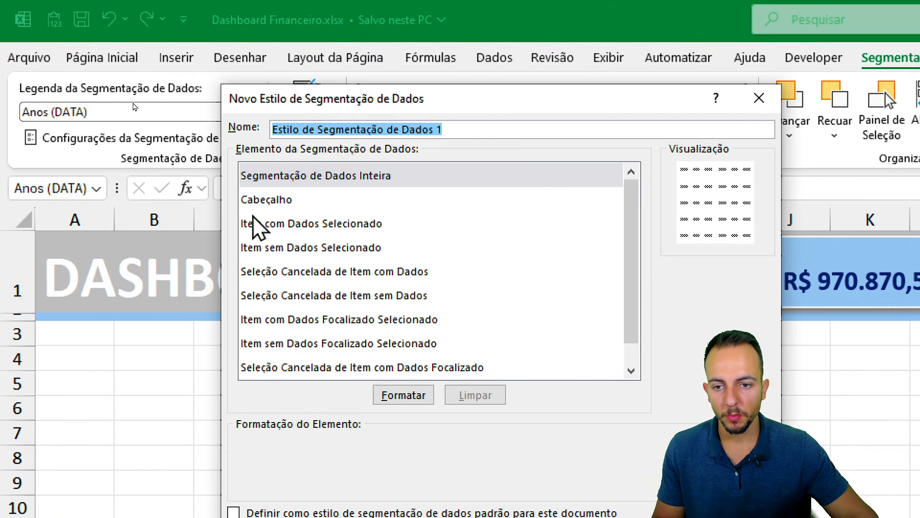
{"action": "left_click", "coordinate": [206, 178]}
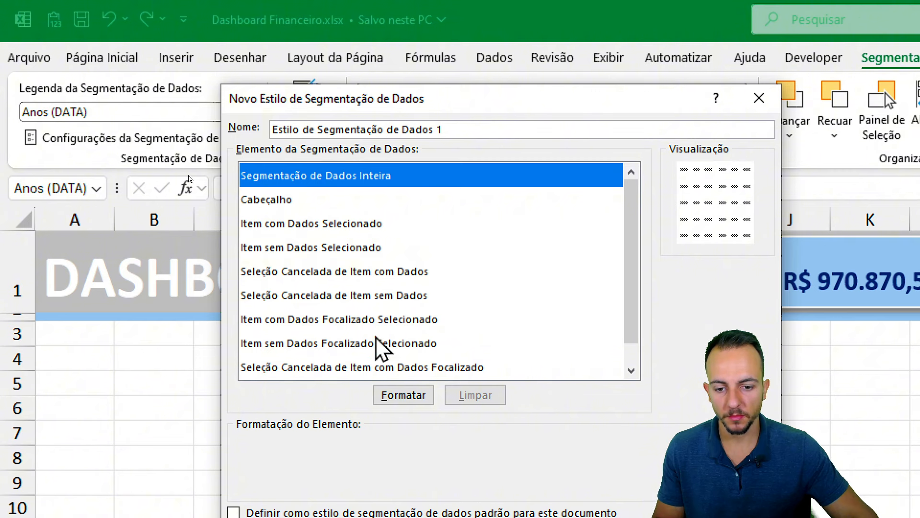
{"action": "left_click", "coordinate": [401, 398]}
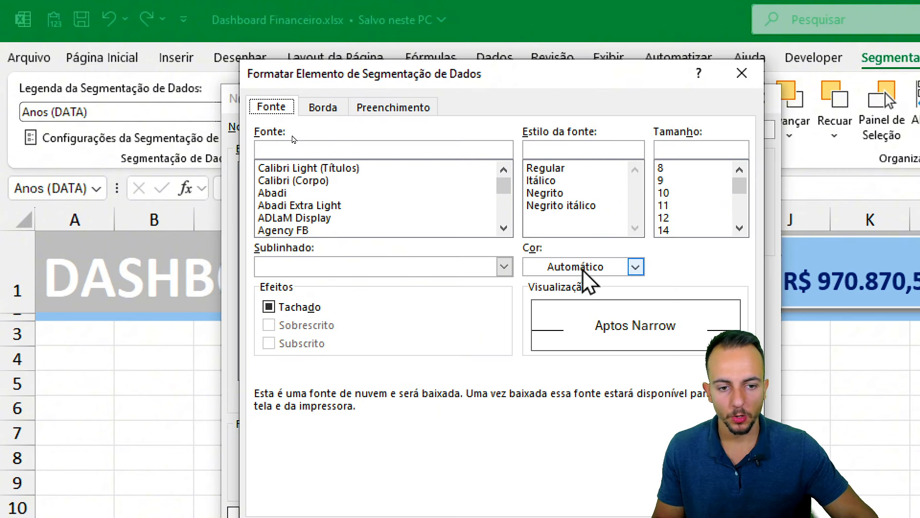
{"action": "left_click", "coordinate": [564, 194]}
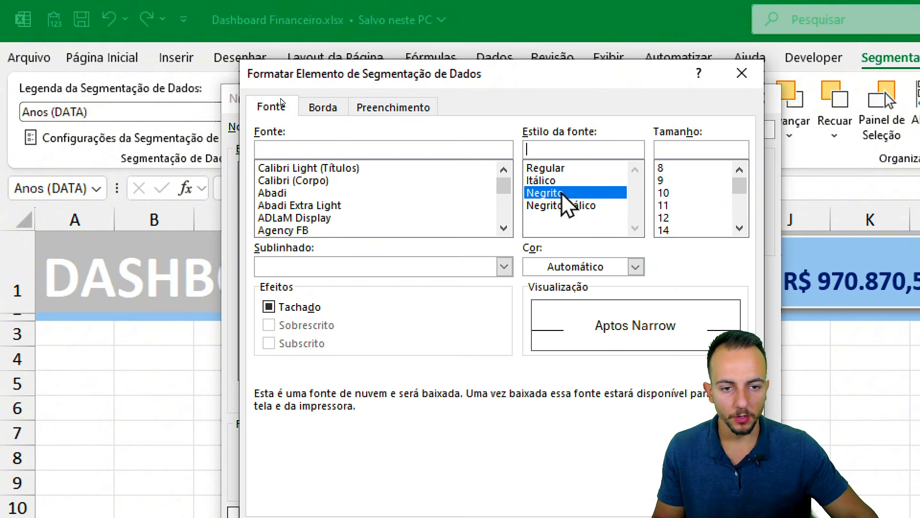
{"action": "left_click", "coordinate": [666, 231]}
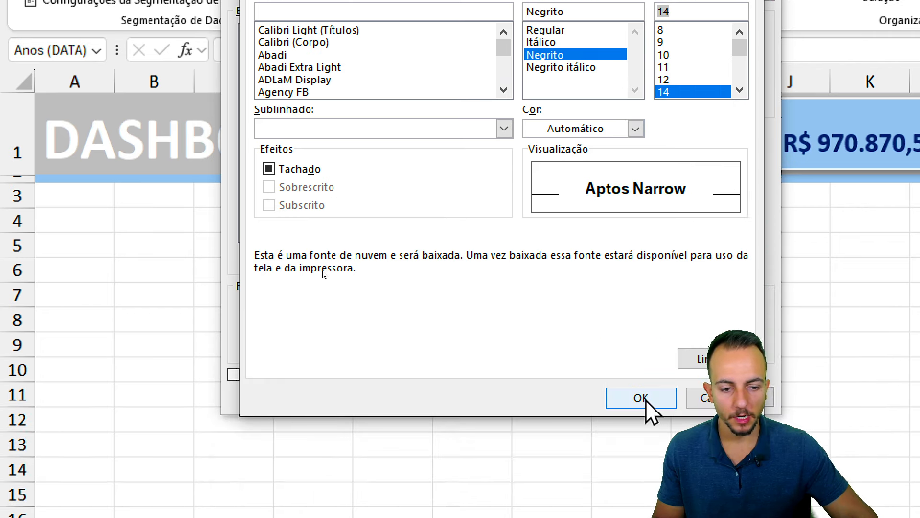
{"action": "left_click", "coordinate": [645, 401]}
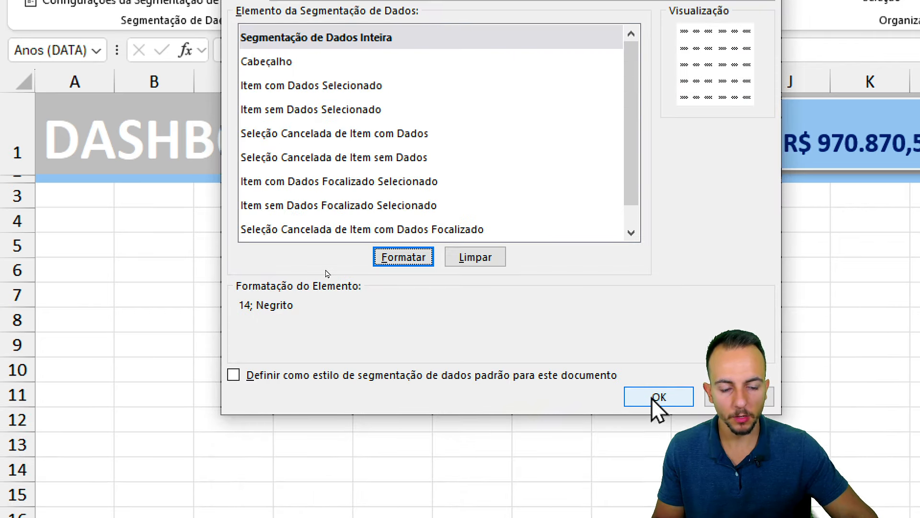
{"action": "left_click", "coordinate": [651, 400]}
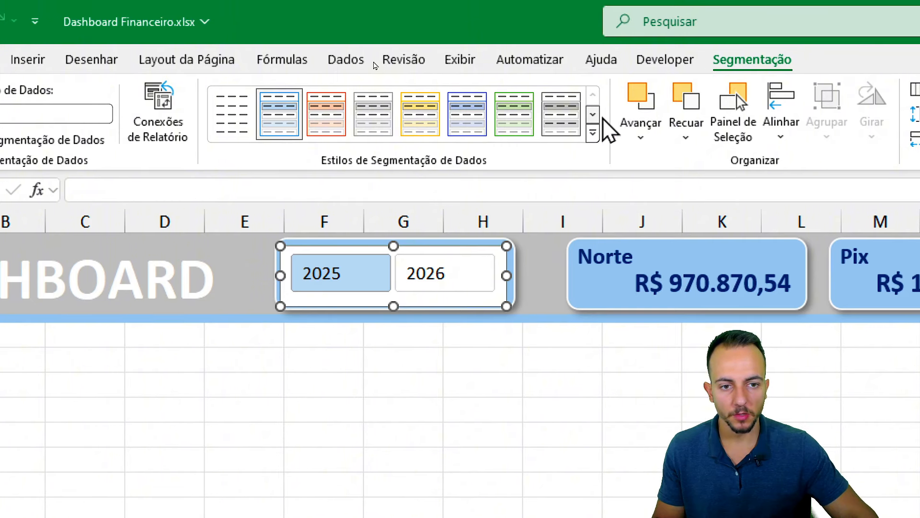
- Apply the new custom style to the year slicer and deselect the slicer
{"action": "left_click", "coordinate": [593, 133]}
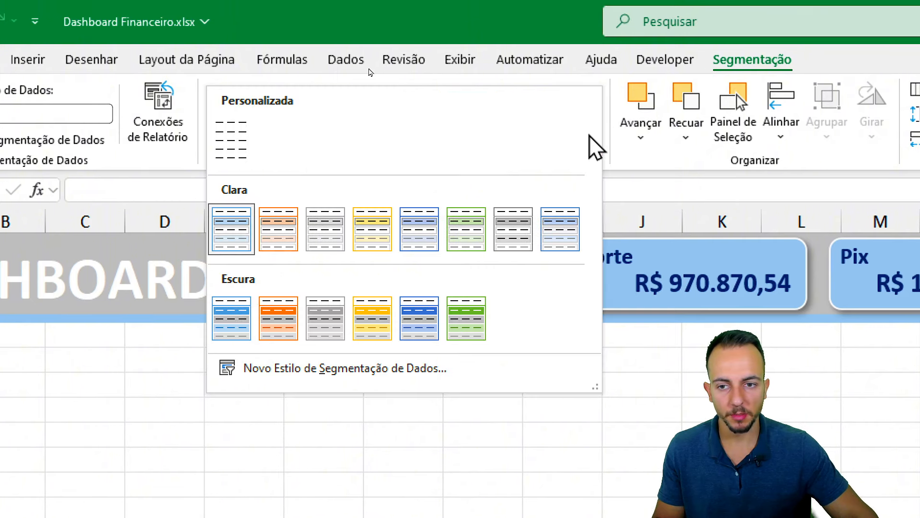
{"action": "left_click", "coordinate": [227, 159]}
{"action": "left_click", "coordinate": [265, 369]}
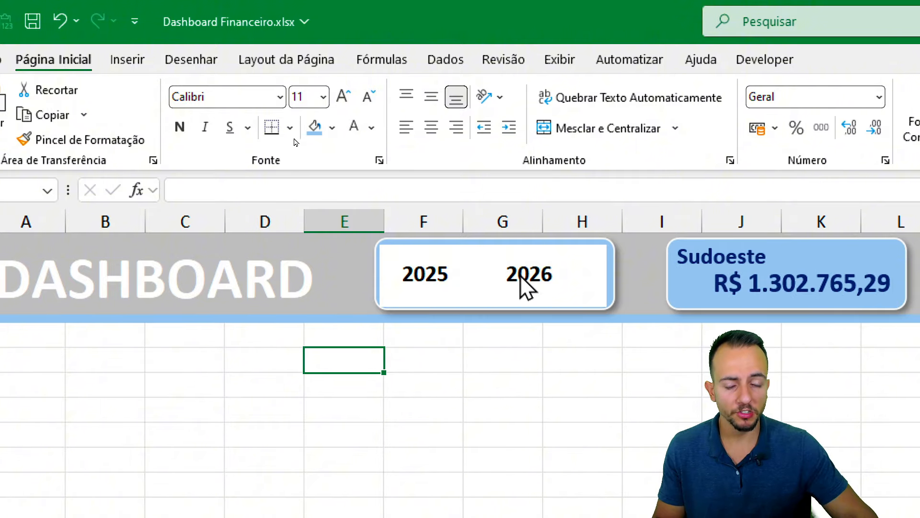
- Modify the slicer's custom style, giving the Item com Dados Selecionado element a dark blue font
{"action": "left_click", "coordinate": [596, 296]}
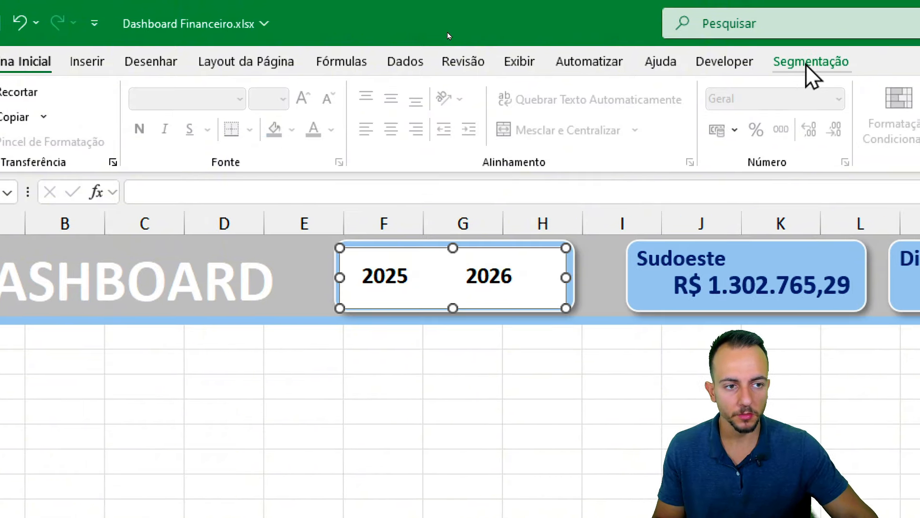
{"action": "left_click", "coordinate": [848, 62]}
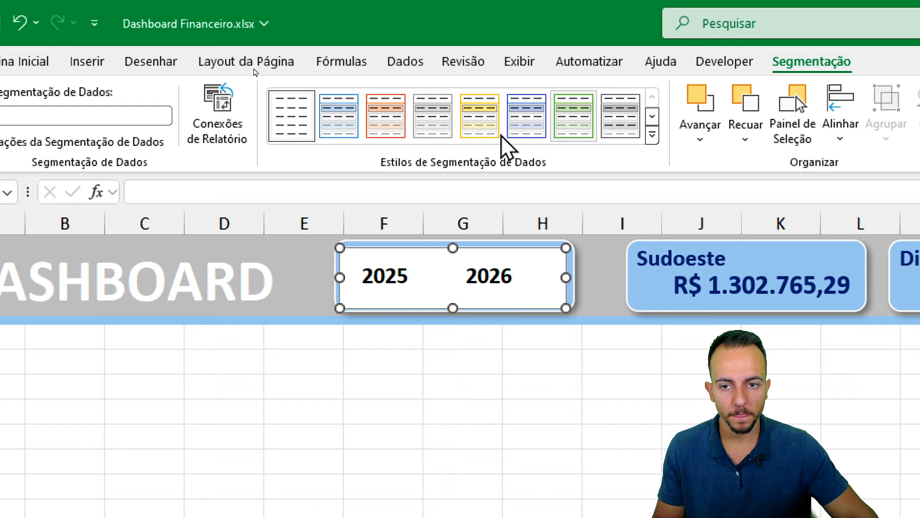
{"action": "left_click", "coordinate": [653, 136]}
{"action": "right_click", "coordinate": [295, 139]}
{"action": "left_click", "coordinate": [356, 147]}
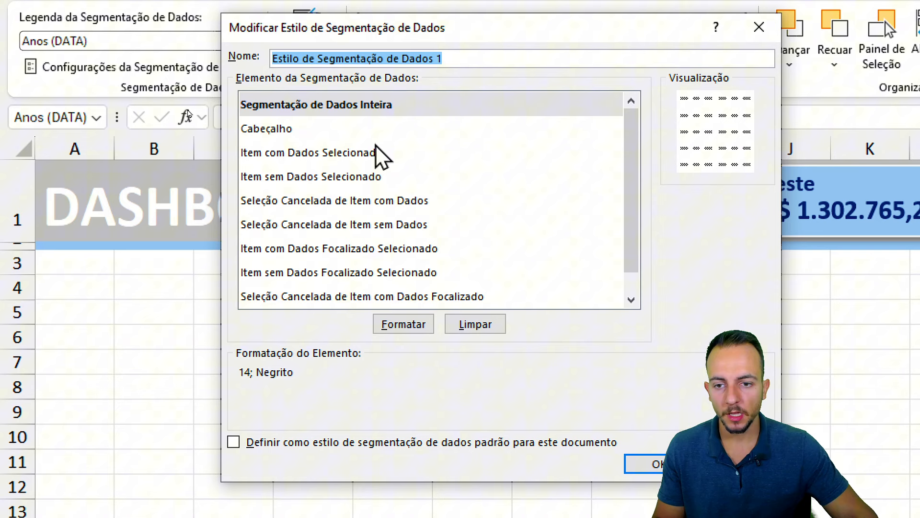
{"action": "left_click", "coordinate": [268, 227]}
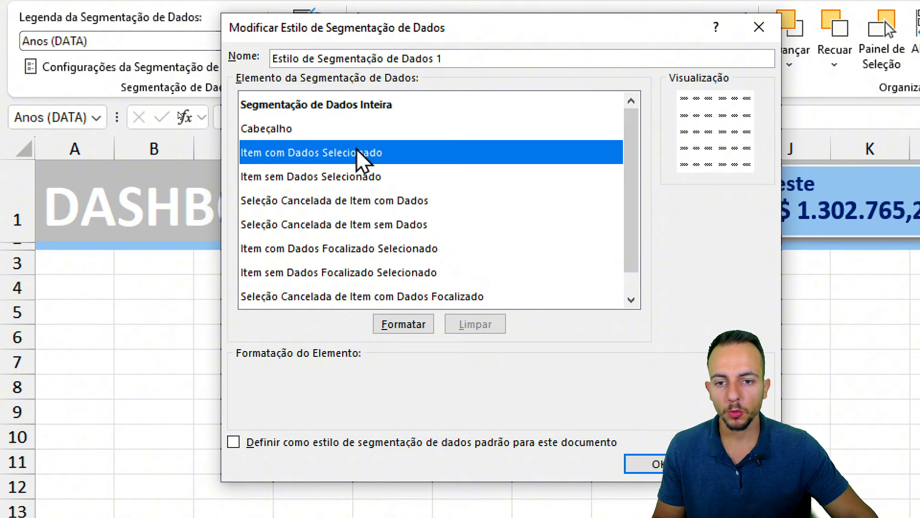
{"action": "left_click", "coordinate": [403, 326]}
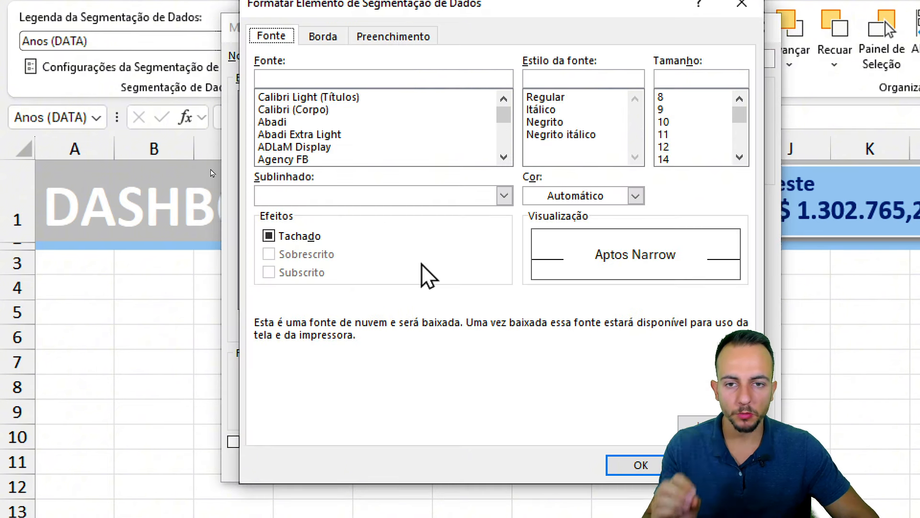
{"action": "left_click", "coordinate": [531, 196]}
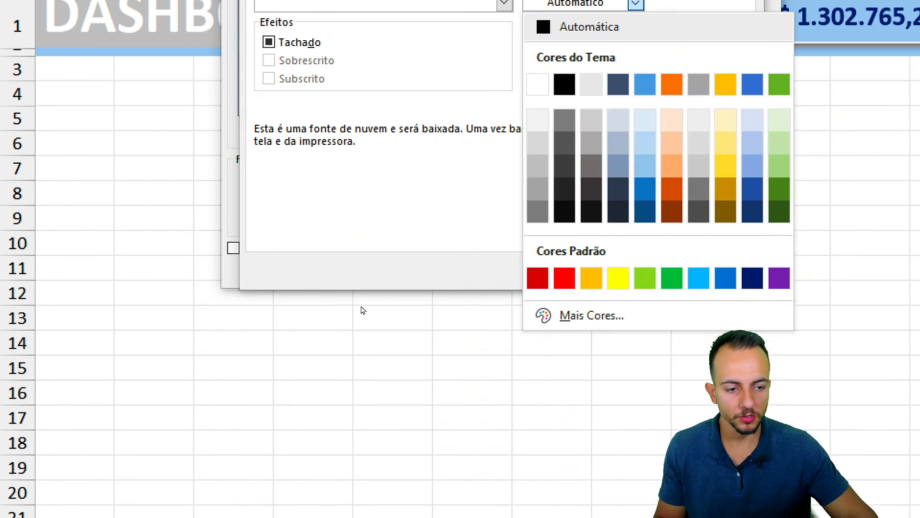
{"action": "left_click", "coordinate": [752, 279]}
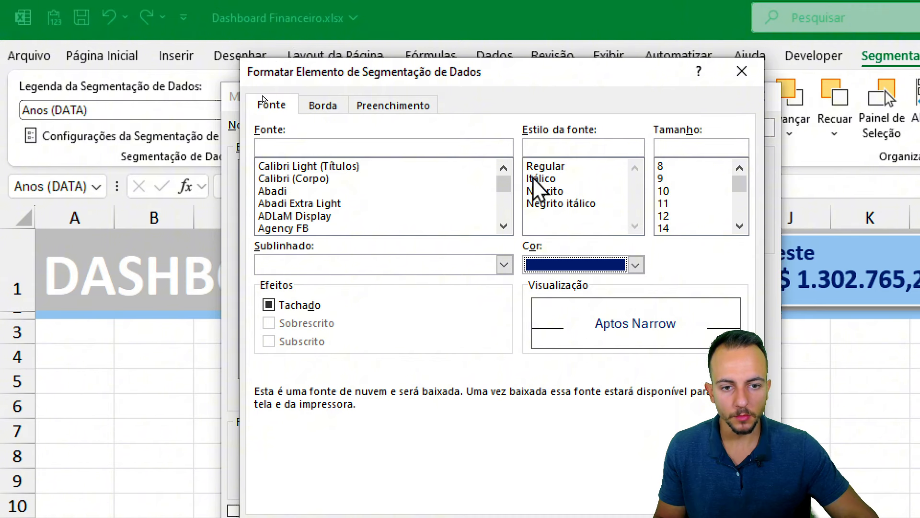
- Try a light blue fill for the Item com Dados Selecionado element, ending with a dark blue fill
{"action": "left_click", "coordinate": [398, 107]}
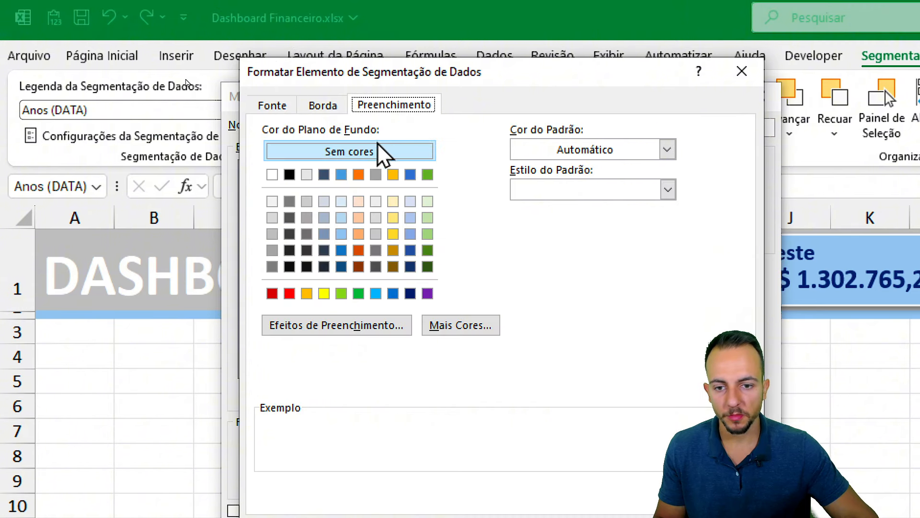
{"action": "left_click", "coordinate": [341, 234]}
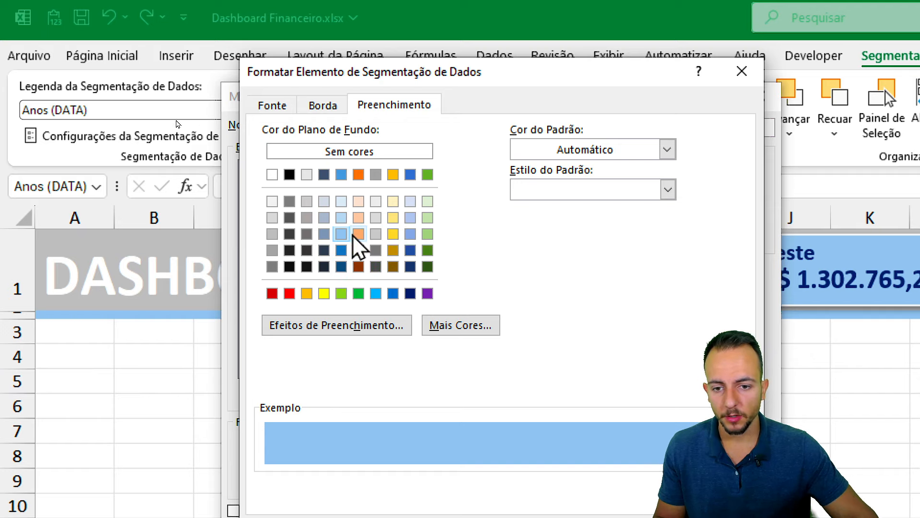
{"action": "left_click", "coordinate": [410, 294]}
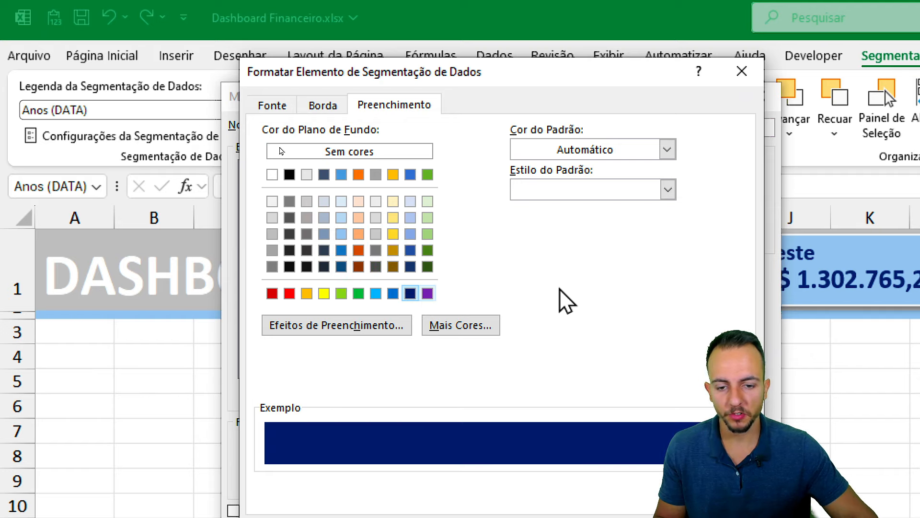
- Change the Item com Dados Selecionado element's font color to white and accept its formatting
{"action": "left_click", "coordinate": [272, 105]}
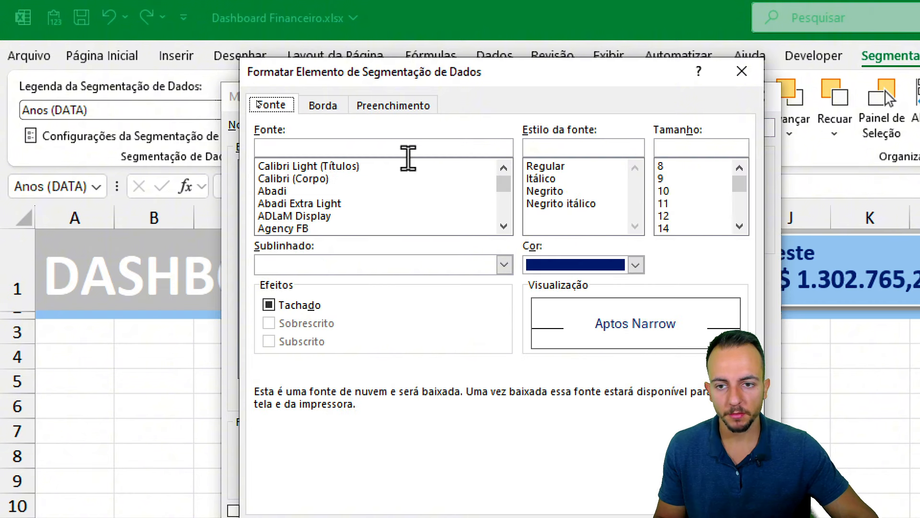
{"action": "left_click", "coordinate": [606, 265]}
{"action": "left_click", "coordinate": [537, 347]}
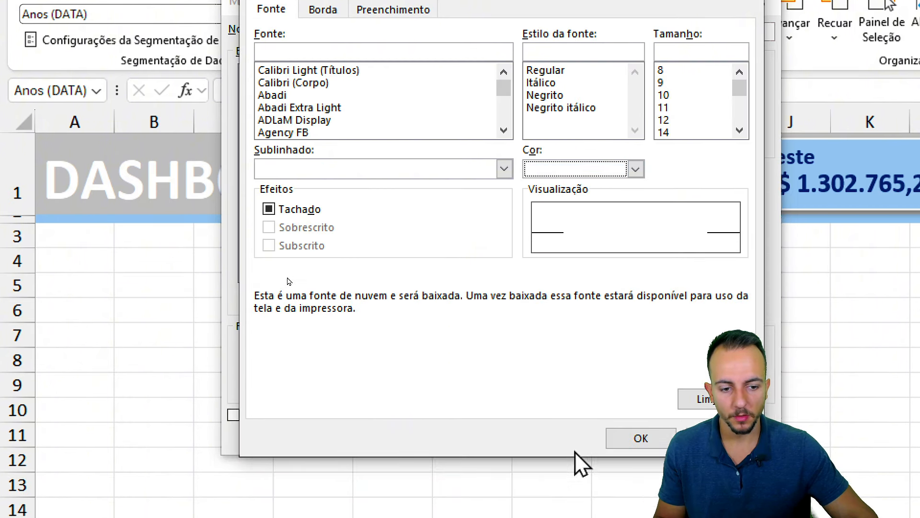
{"action": "left_click", "coordinate": [618, 446]}
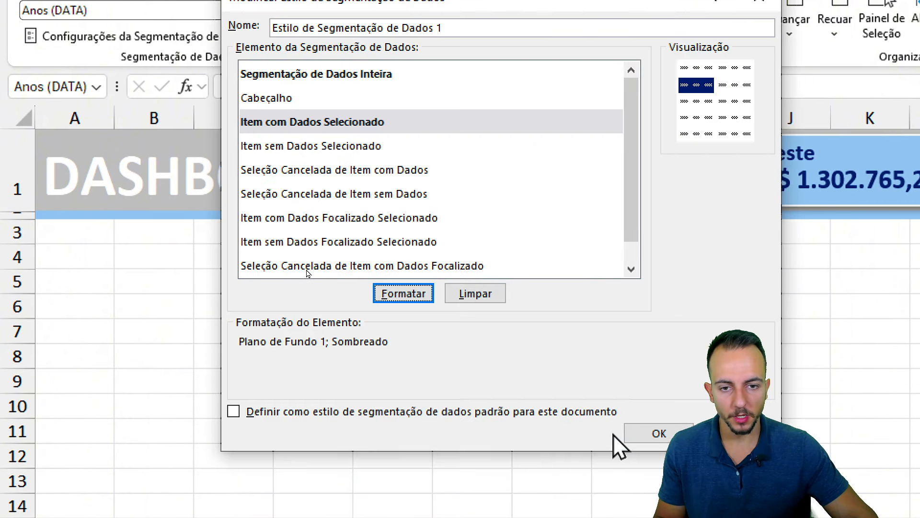
- Give the Seleção Cancelada de Item com Dados element a dark blue font and a grey fill, and save the modified style
{"action": "left_click", "coordinate": [289, 170]}
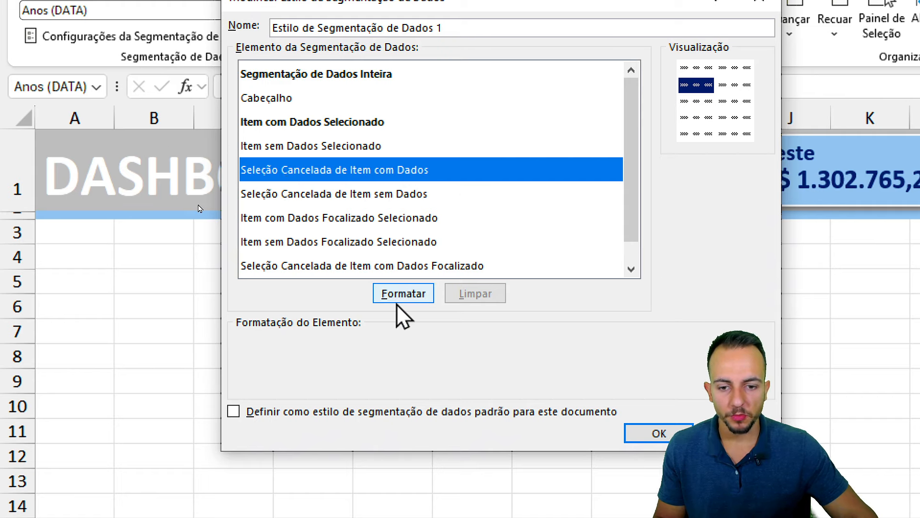
{"action": "left_click", "coordinate": [412, 299]}
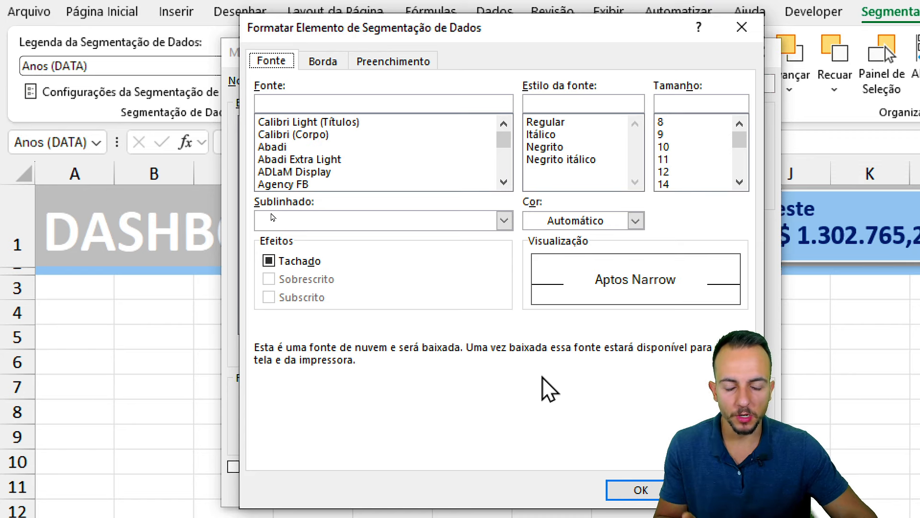
{"action": "left_click", "coordinate": [560, 221]}
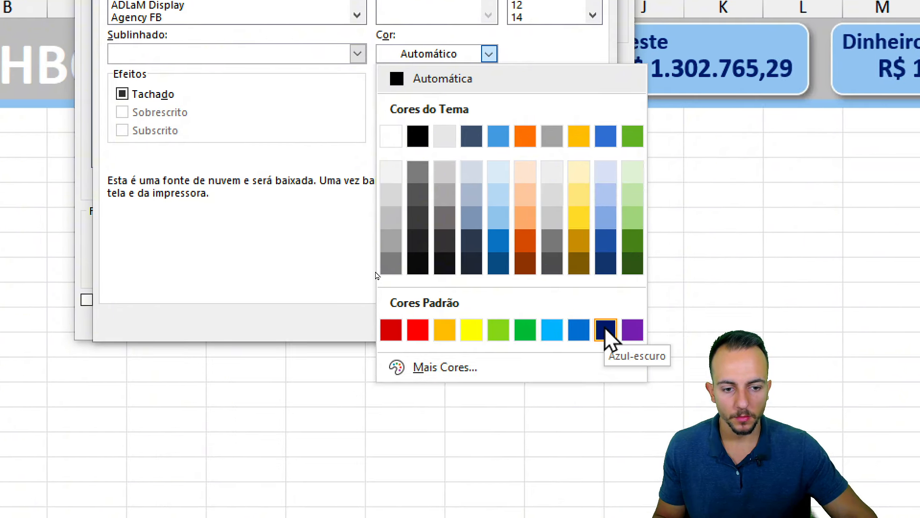
{"action": "left_click", "coordinate": [606, 329]}
{"action": "left_click", "coordinate": [356, 57]}
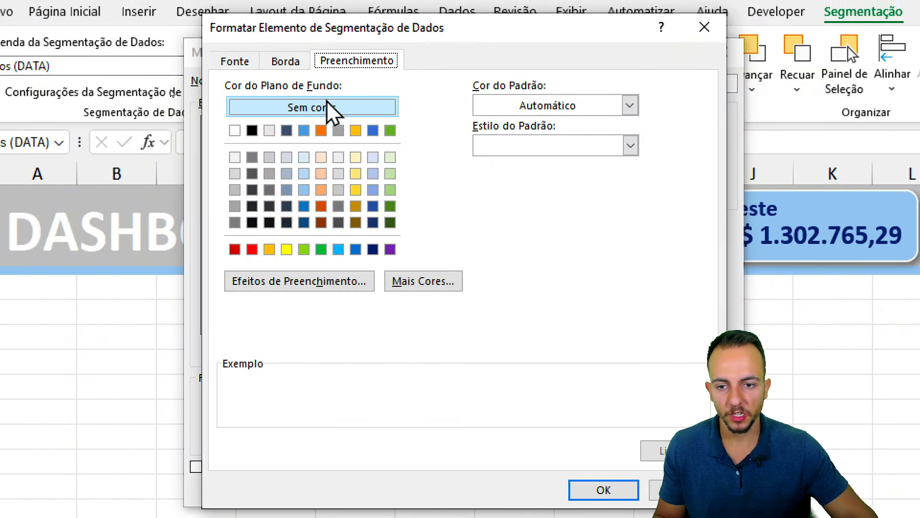
{"action": "left_click", "coordinate": [234, 189]}
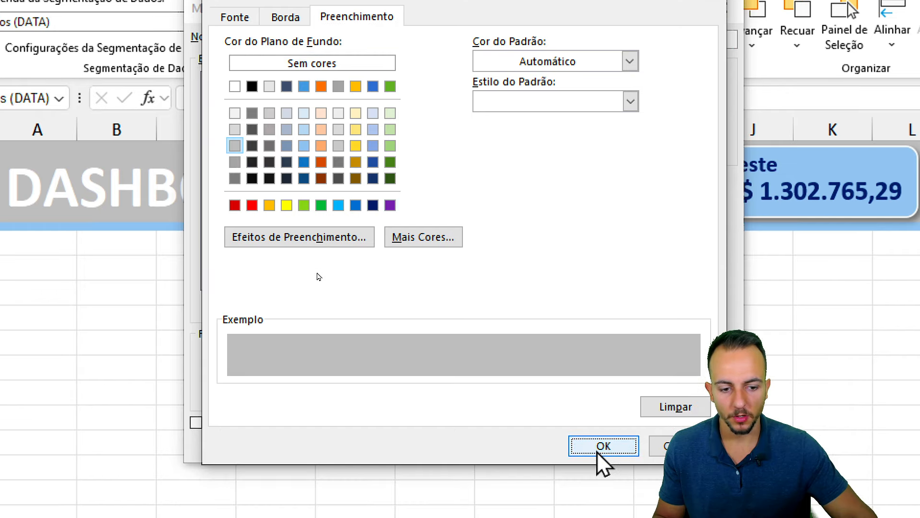
{"action": "left_click", "coordinate": [604, 489]}
{"action": "left_click", "coordinate": [619, 492]}
{"action": "left_click", "coordinate": [507, 363]}
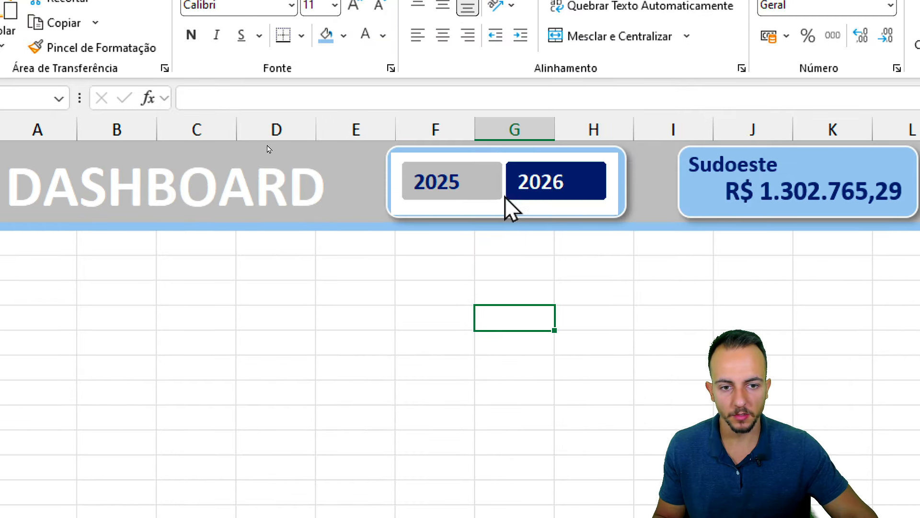
- Test the styled slicer by switching between 2025 and 2026, ending on 2026
{"action": "left_click", "coordinate": [488, 196]}
{"action": "left_click", "coordinate": [539, 201]}
{"action": "left_click", "coordinate": [485, 199]}
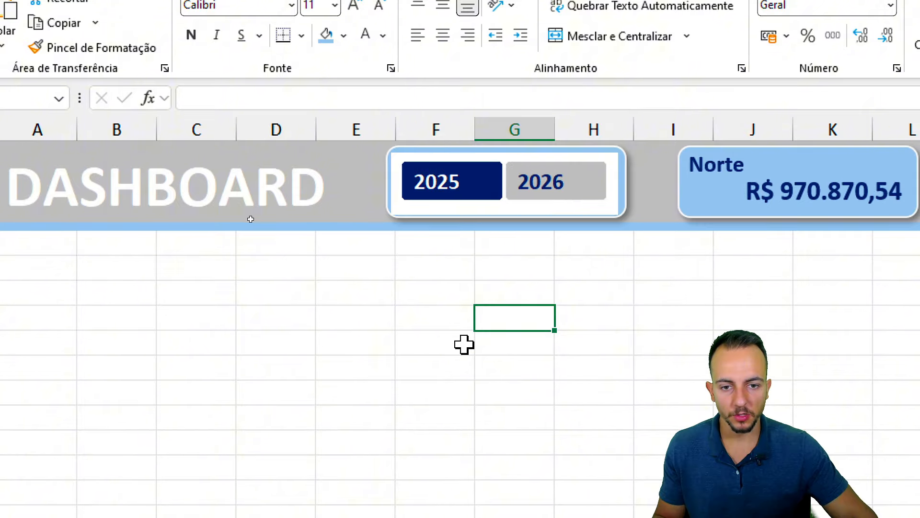
{"action": "left_click", "coordinate": [556, 196]}
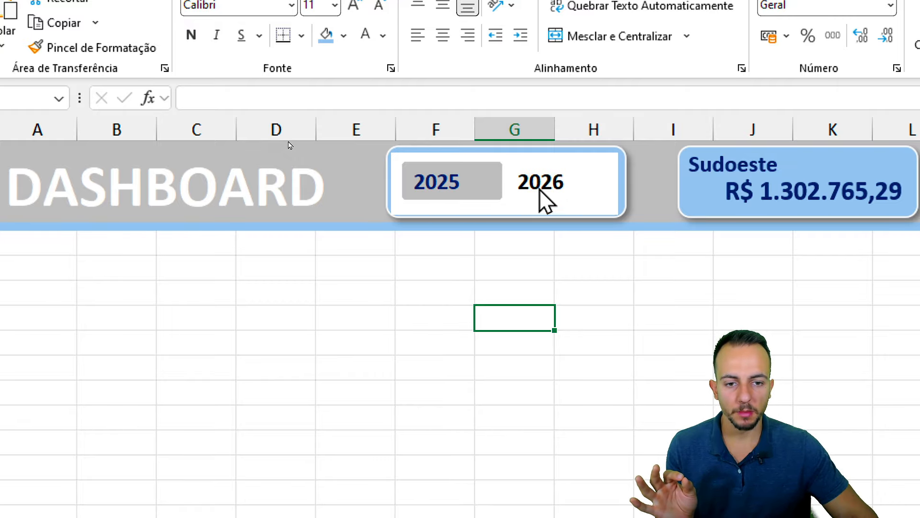
- Modify the year slicer's style, giving the Item com Dados Focalizado Selecionado element a yellow fill
{"action": "left_click", "coordinate": [579, 214]}
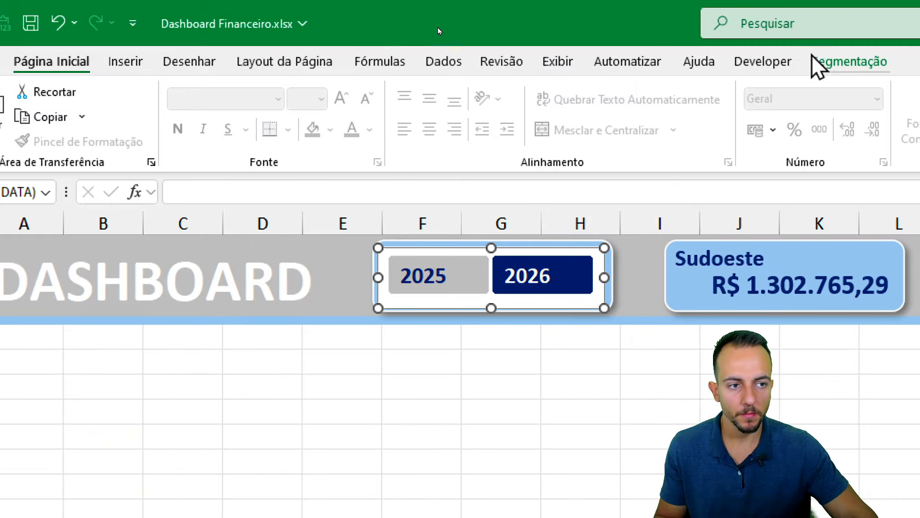
{"action": "left_click", "coordinate": [818, 61]}
{"action": "right_click", "coordinate": [302, 115]}
{"action": "left_click", "coordinate": [324, 127]}
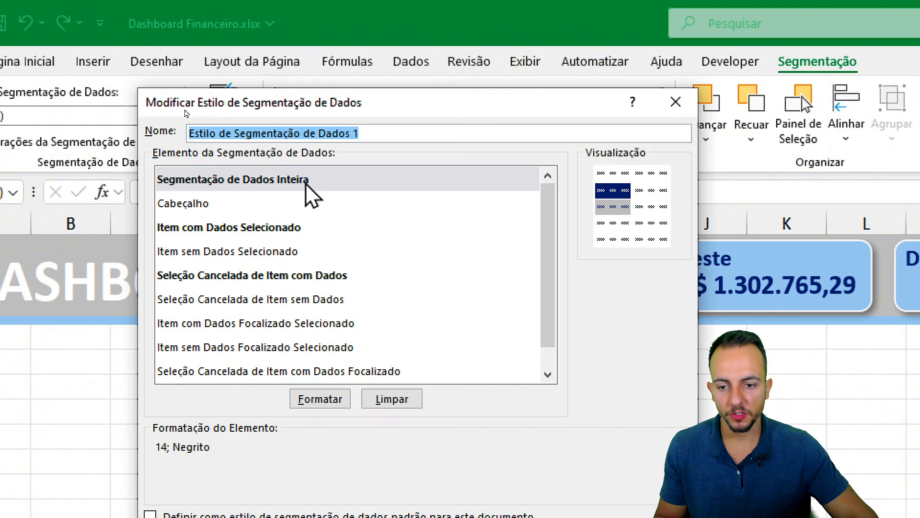
{"action": "scroll", "coordinate": [245, 324], "scroll_direction": "down", "scroll_amount": 1}
{"action": "left_click", "coordinate": [214, 311]}
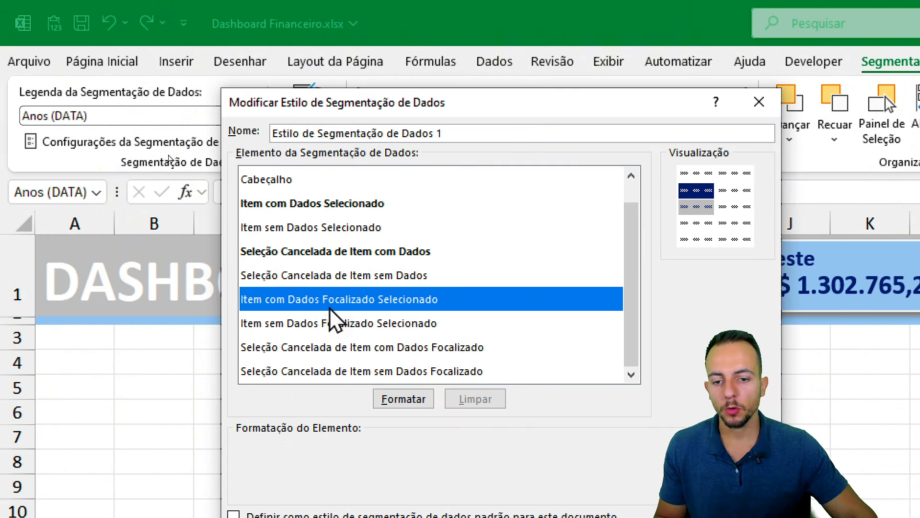
{"action": "left_click", "coordinate": [408, 393]}
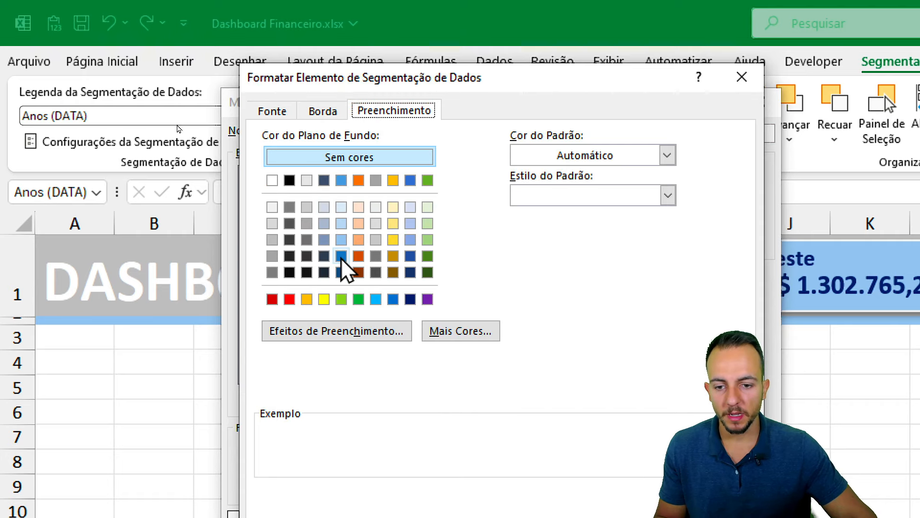
{"action": "left_click", "coordinate": [325, 298]}
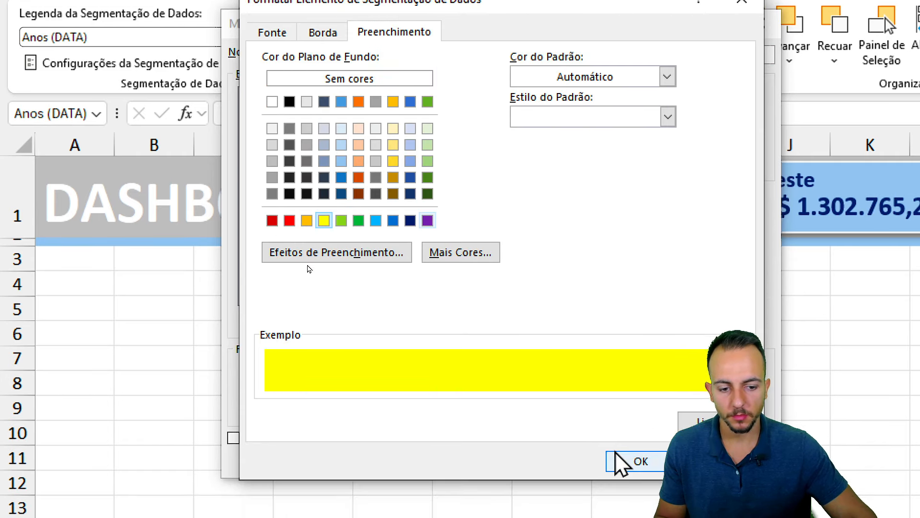
{"action": "left_click", "coordinate": [618, 460]}
- Give the Seleção Cancelada de Item com Dados Focalizado element a yellow fill and save the modified slicer style
{"action": "left_click", "coordinate": [334, 264]}
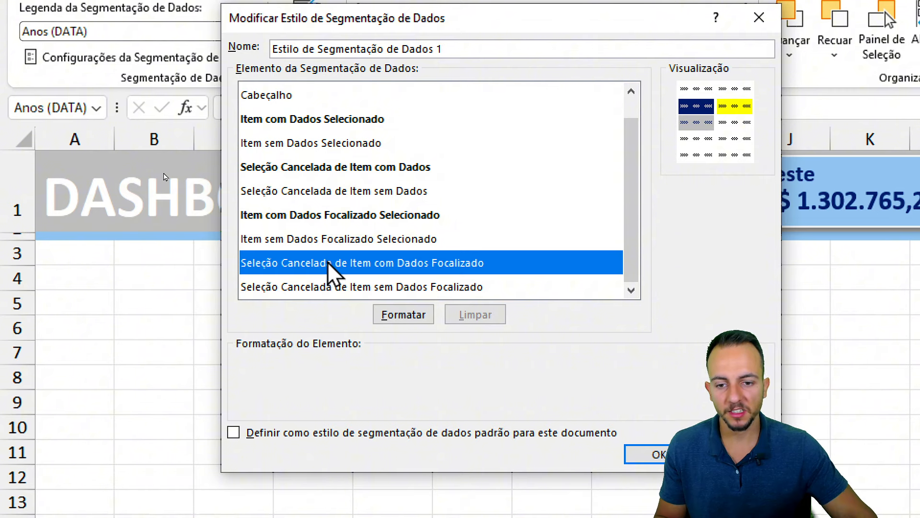
{"action": "left_click", "coordinate": [402, 314]}
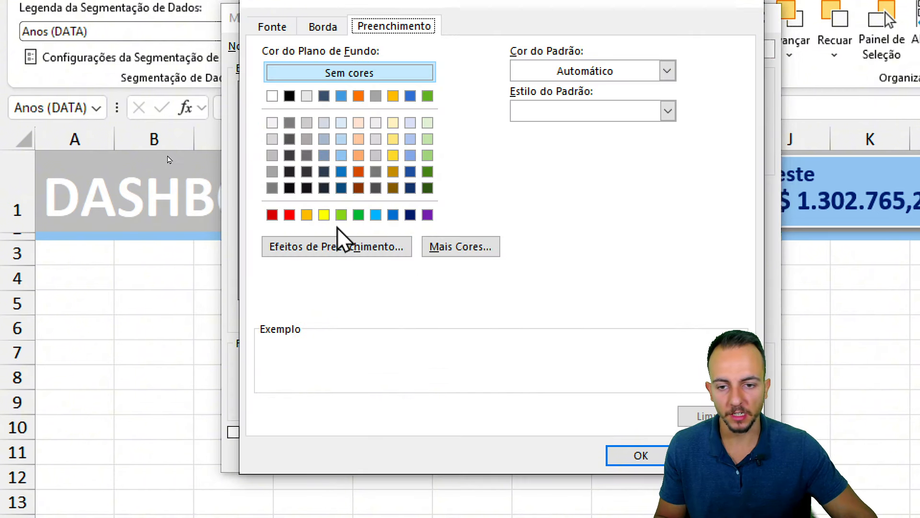
{"action": "left_click", "coordinate": [324, 214]}
{"action": "left_click", "coordinate": [640, 432]}
{"action": "left_click", "coordinate": [649, 429]}
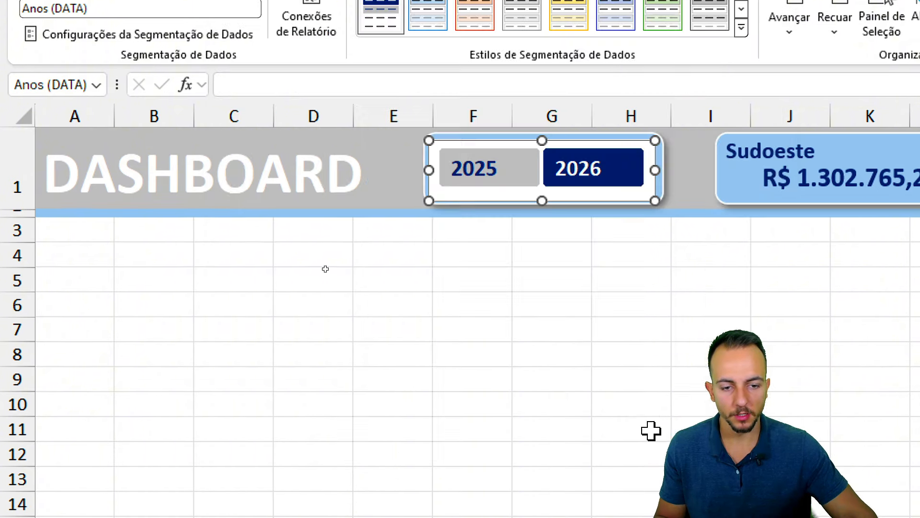
{"action": "left_click", "coordinate": [472, 305]}
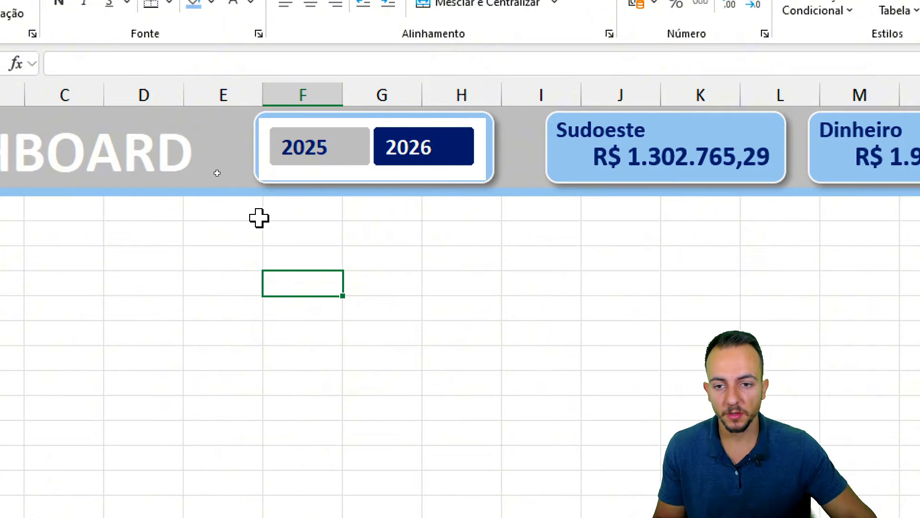
- Give the Segmentação de Dados Inteira element of the year slicer's style a light blue fill and save the style
{"action": "left_click", "coordinate": [362, 173]}
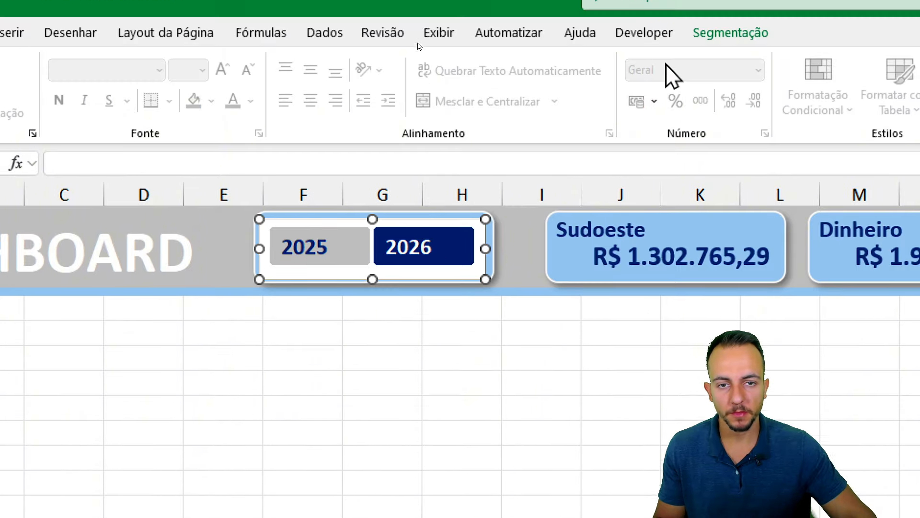
{"action": "left_click", "coordinate": [717, 67]}
{"action": "right_click", "coordinate": [228, 119]}
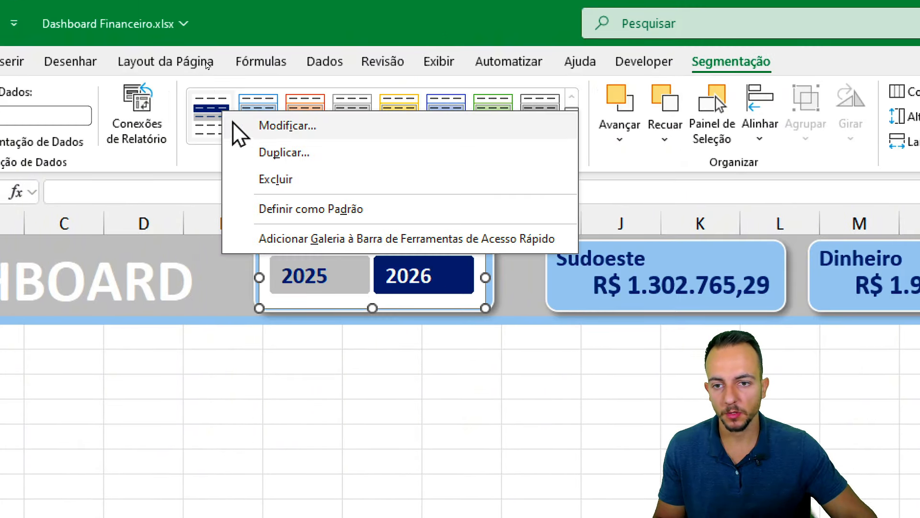
{"action": "left_click", "coordinate": [240, 124]}
{"action": "left_click", "coordinate": [182, 185]}
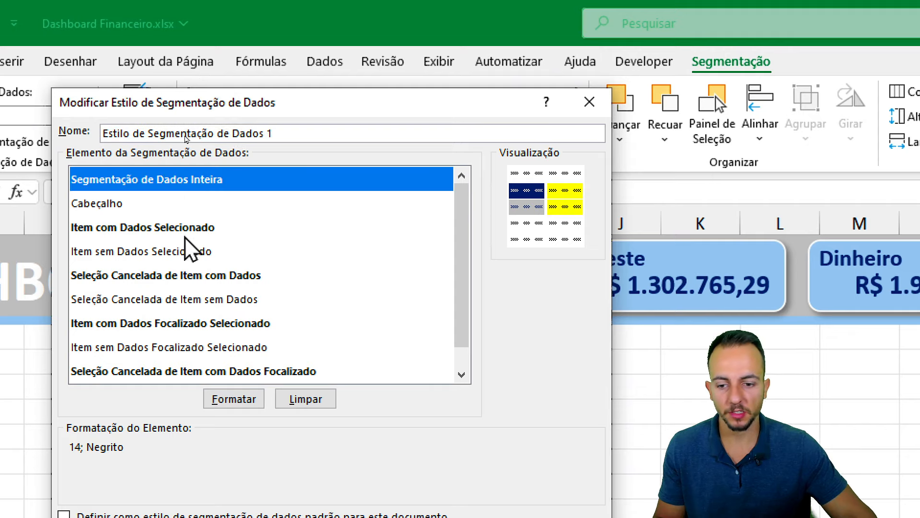
{"action": "left_click", "coordinate": [232, 400]}
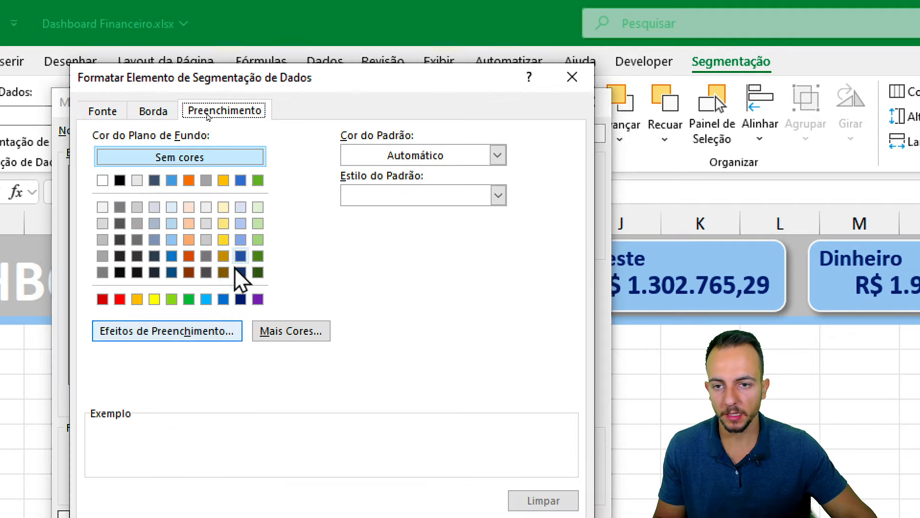
{"action": "left_click", "coordinate": [168, 227]}
{"action": "left_click", "coordinate": [470, 456]}
{"action": "left_click", "coordinate": [487, 445]}
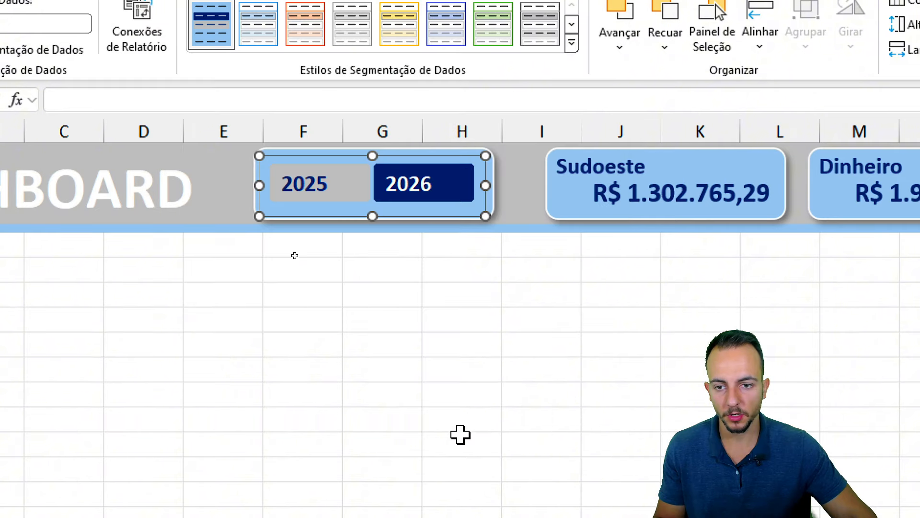
{"action": "left_click", "coordinate": [316, 344]}
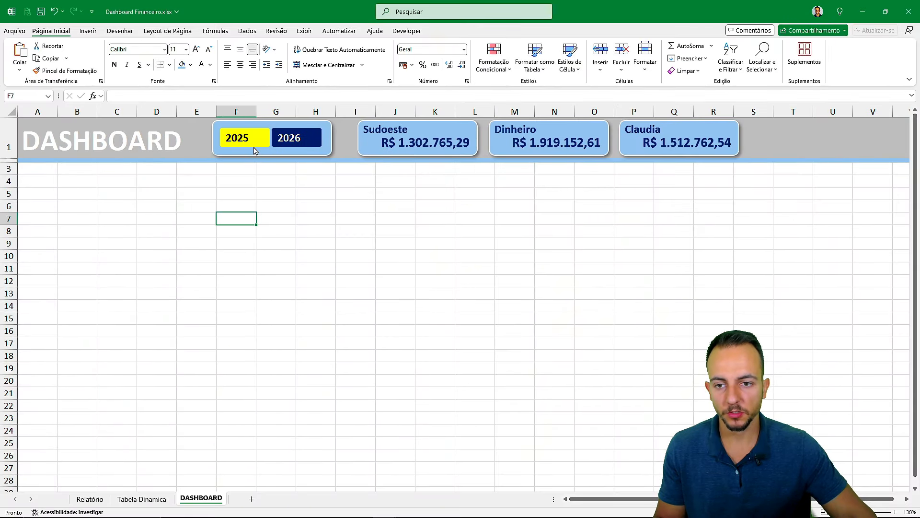
- Test the slicer's focus colours and linked cards by switching repeatedly between 2025 and 2026, ending on 2026
{"action": "left_click", "coordinate": [333, 189]}
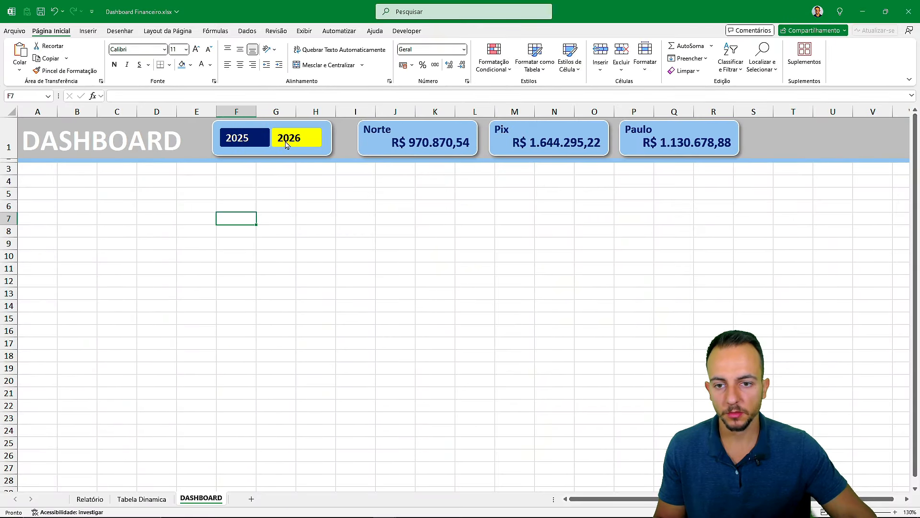
{"action": "left_click", "coordinate": [287, 145]}
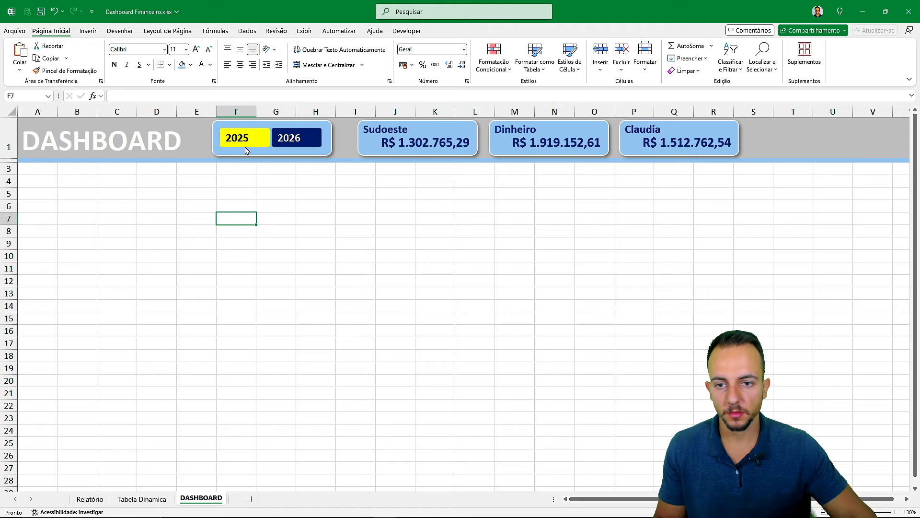
{"action": "left_click", "coordinate": [245, 146]}
{"action": "left_click", "coordinate": [93, 185]}
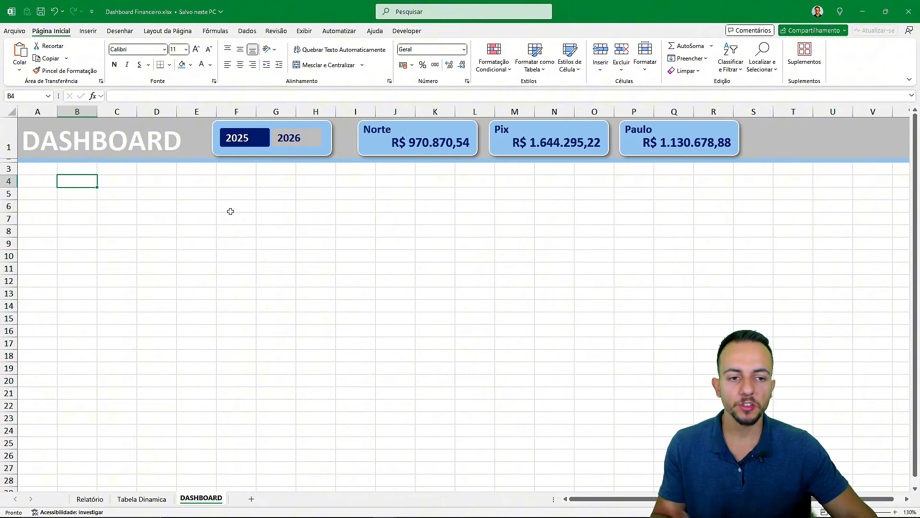
{"action": "left_click", "coordinate": [290, 135]}
{"action": "left_click", "coordinate": [254, 142]}
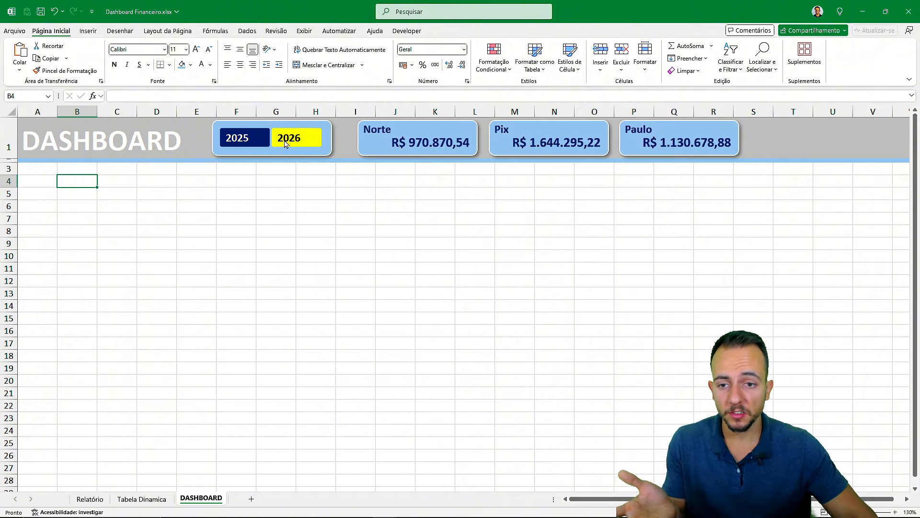
{"action": "left_click", "coordinate": [288, 142]}
{"action": "left_click", "coordinate": [258, 143]}
{"action": "left_click", "coordinate": [290, 139]}
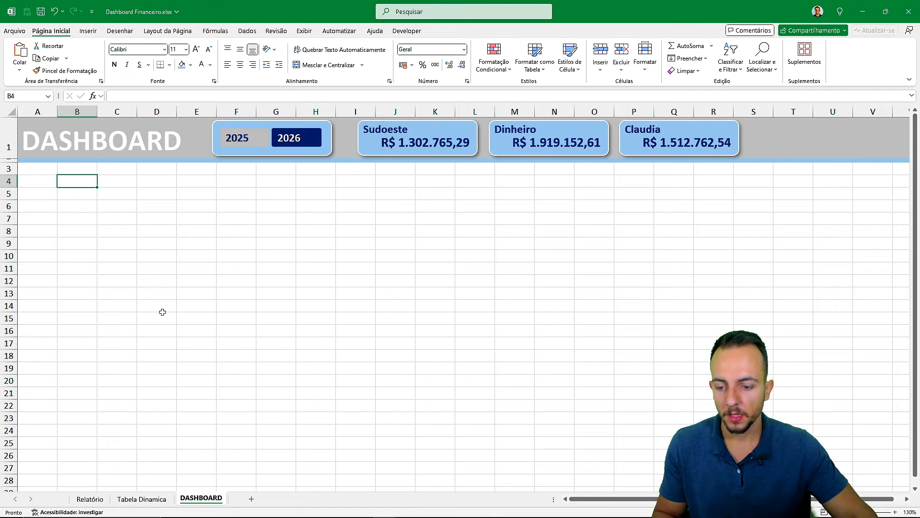
{"action": "left_click_drag", "start_coordinate": [43, 172], "coordinate": [285, 302]}
{"action": "left_click_drag", "start_coordinate": [62, 366], "coordinate": [296, 462]}
{"action": "left_click_drag", "start_coordinate": [329, 176], "coordinate": [458, 277]}
{"action": "key", "text": "Escape"}
- Switch to the Tabela Dinamica sheet and look over all of its pivot tables
{"action": "left_click", "coordinate": [142, 499]}
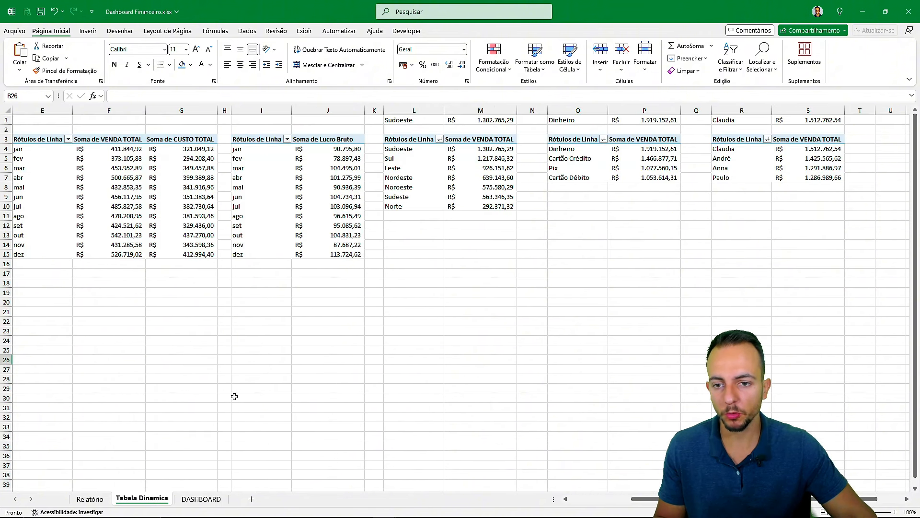
{"action": "scroll", "coordinate": [246, 346], "scroll_direction": "left", "scroll_amount": 3}
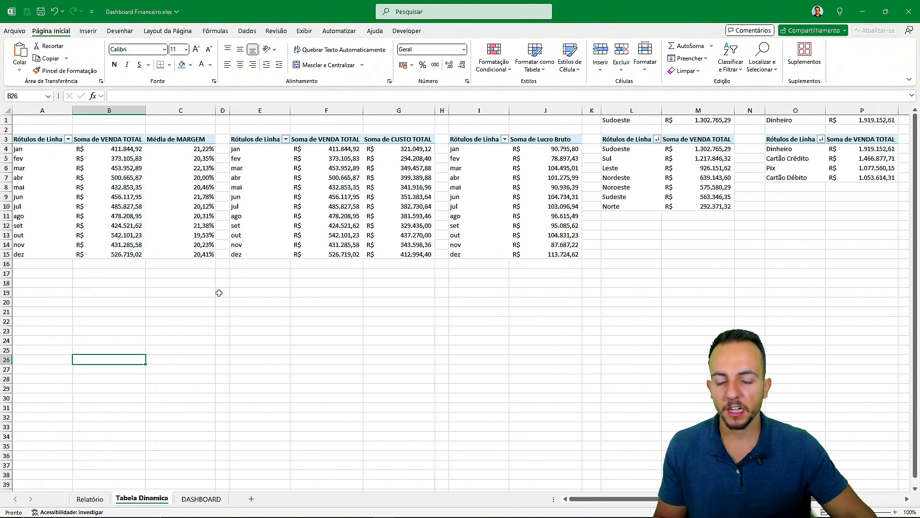
{"action": "scroll", "coordinate": [215, 254], "scroll_direction": "right", "scroll_amount": 6}
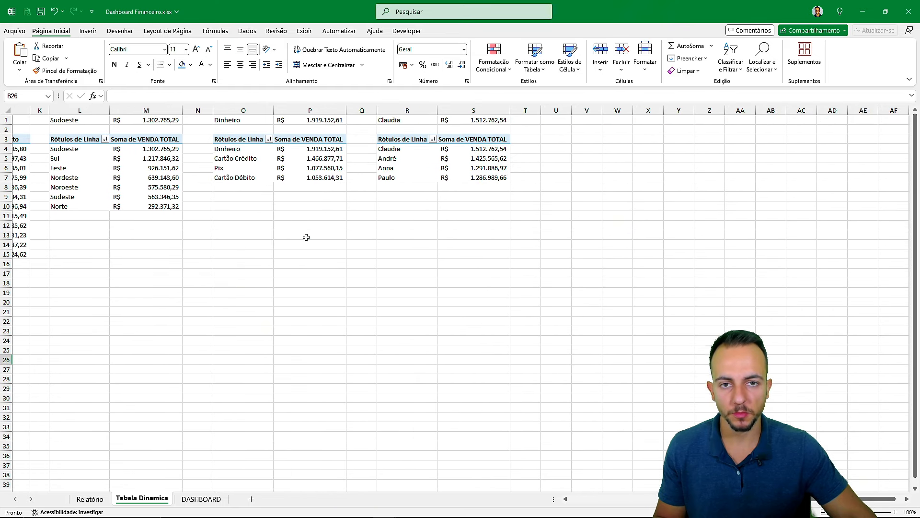
{"action": "scroll", "coordinate": [306, 237], "scroll_direction": "left", "scroll_amount": 6}
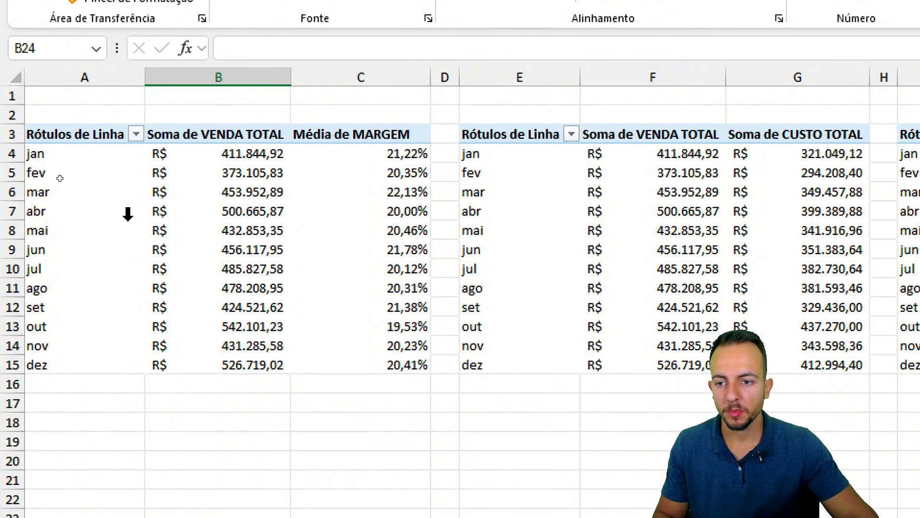
{"action": "mouse_move", "coordinate": [144, 135]}
{"action": "left_mouse_down"}
{"action": "mouse_move", "coordinate": [98, 268]}
{"action": "mouse_move", "coordinate": [144, 114]}
{"action": "mouse_move", "coordinate": [79, 144]}
{"action": "left_mouse_up"}
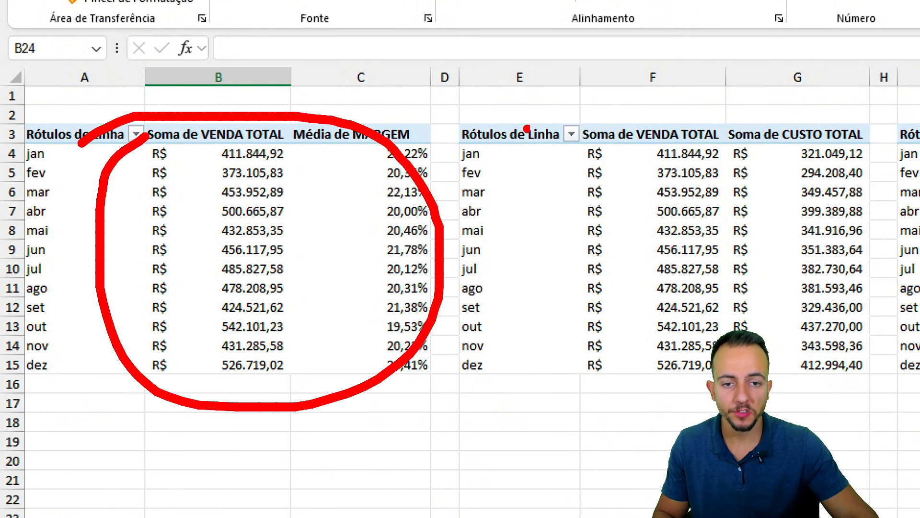
{"action": "left_click_drag", "start_coordinate": [602, 97], "coordinate": [411, 97]}
{"action": "key", "text": "Escape"}
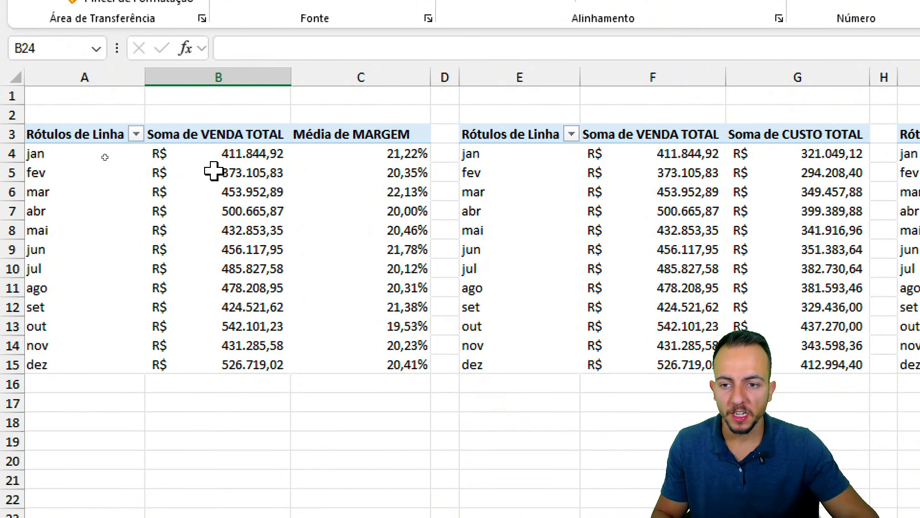
{"action": "mouse_move", "coordinate": [187, 203]}
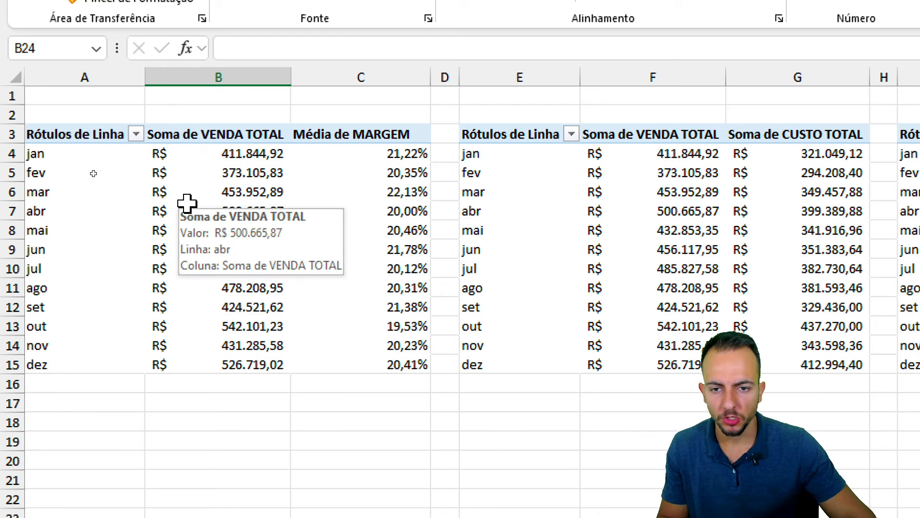
{"action": "key", "text": "ctrl+2"}
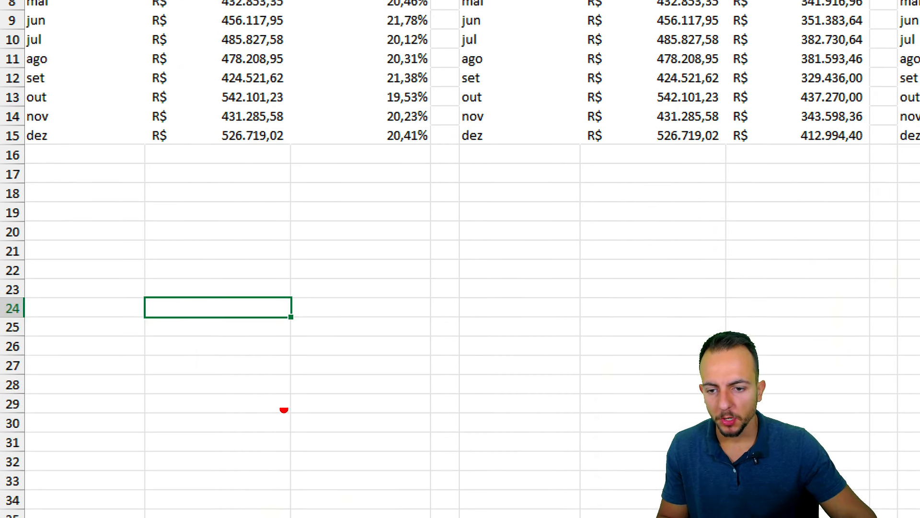
{"action": "mouse_move", "coordinate": [343, 244]}
{"action": "left_mouse_down"}
{"action": "mouse_move", "coordinate": [396, 371]}
{"action": "mouse_move", "coordinate": [452, 294]}
{"action": "mouse_move", "coordinate": [506, 373]}
{"action": "mouse_move", "coordinate": [569, 213]}
{"action": "left_mouse_up"}
{"action": "mouse_move", "coordinate": [309, 301]}
{"action": "left_mouse_down"}
{"action": "mouse_move", "coordinate": [452, 235]}
{"action": "mouse_move", "coordinate": [617, 225]}
{"action": "left_mouse_up"}
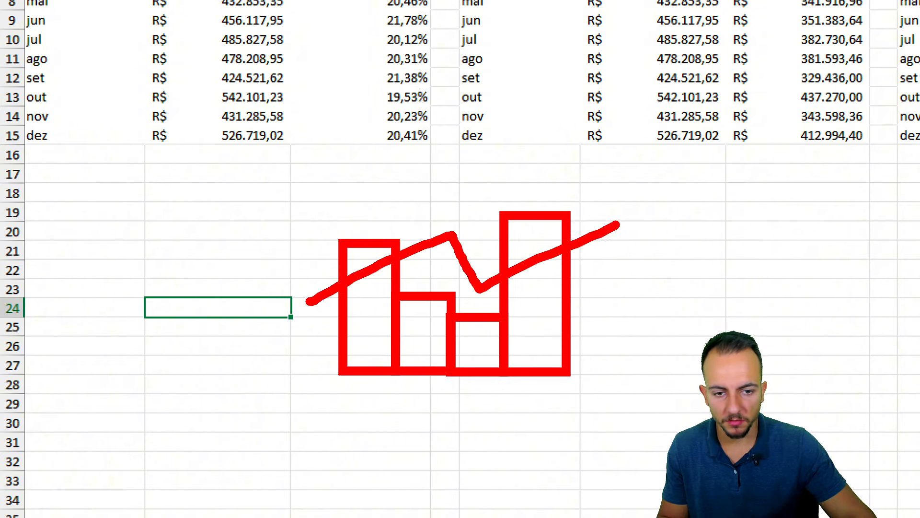
{"action": "key", "text": "Escape"}
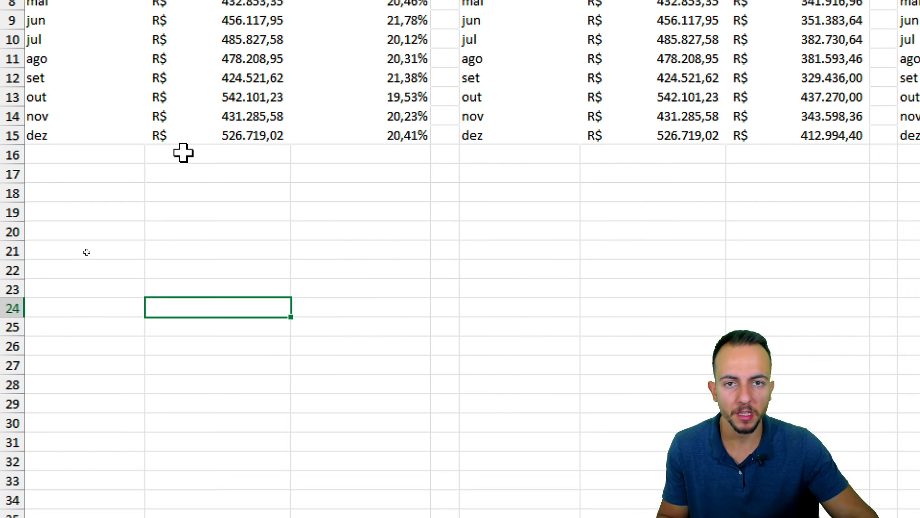
- Insert a 2D clustered column chart from the VENDA TOTAL and MARGEM pivot table and place it just below that table
{"action": "scroll", "coordinate": [182, 151], "scroll_direction": "up", "scroll_amount": 3}
{"action": "left_click", "coordinate": [259, 152]}
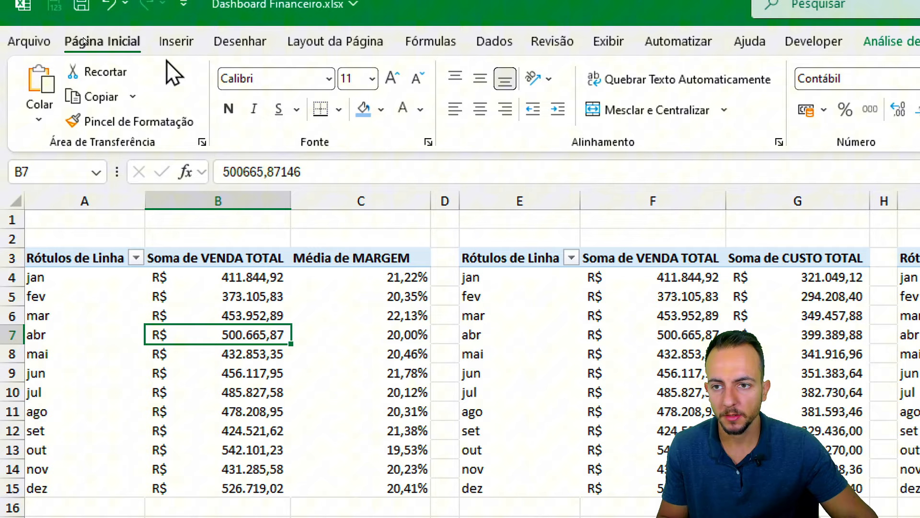
{"action": "left_click", "coordinate": [173, 60]}
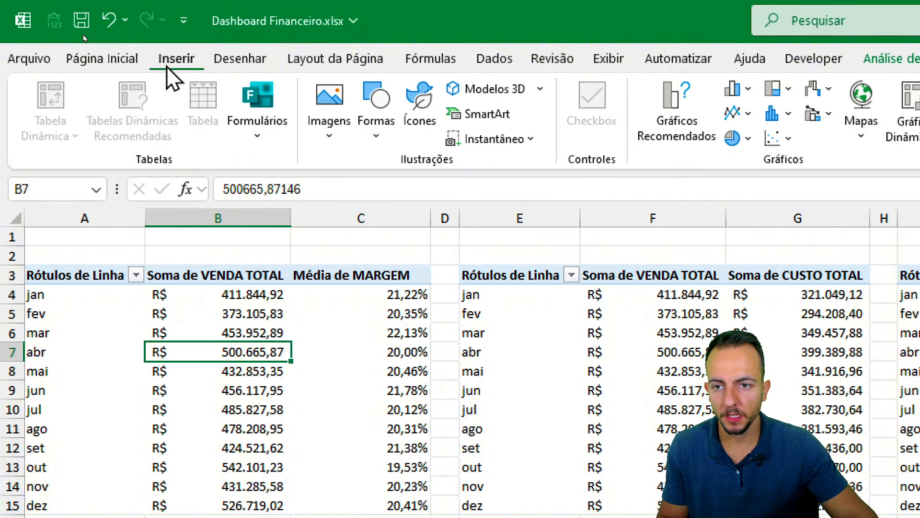
{"action": "left_click", "coordinate": [625, 91]}
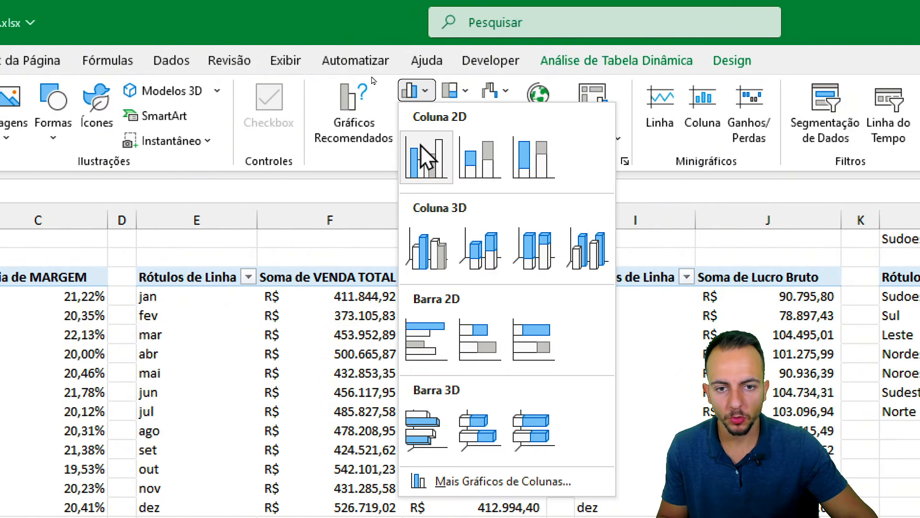
{"action": "left_click", "coordinate": [424, 163]}
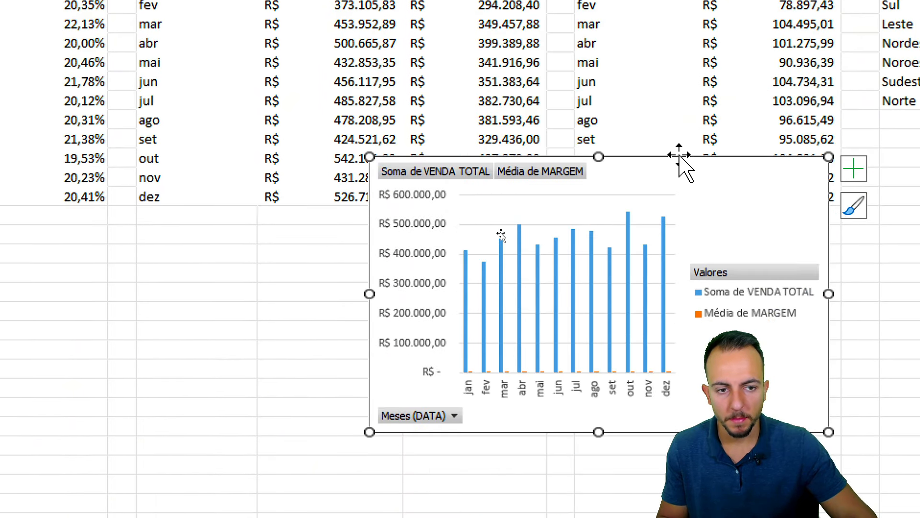
{"action": "left_click_drag", "start_coordinate": [678, 158], "coordinate": [353, 212]}
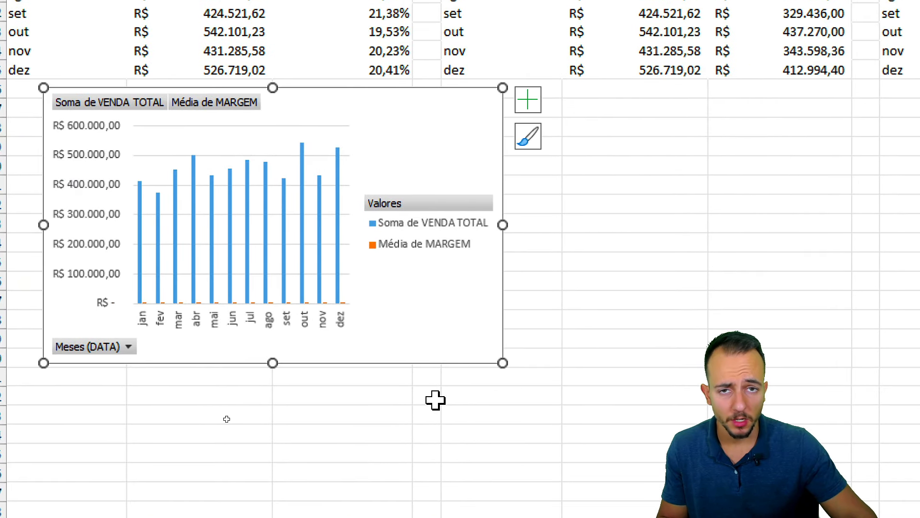
- Change the chart to a combination with VENDA TOTAL as clustered columns and MARGEM as a line on the secondary axis
{"action": "right_click", "coordinate": [432, 361]}
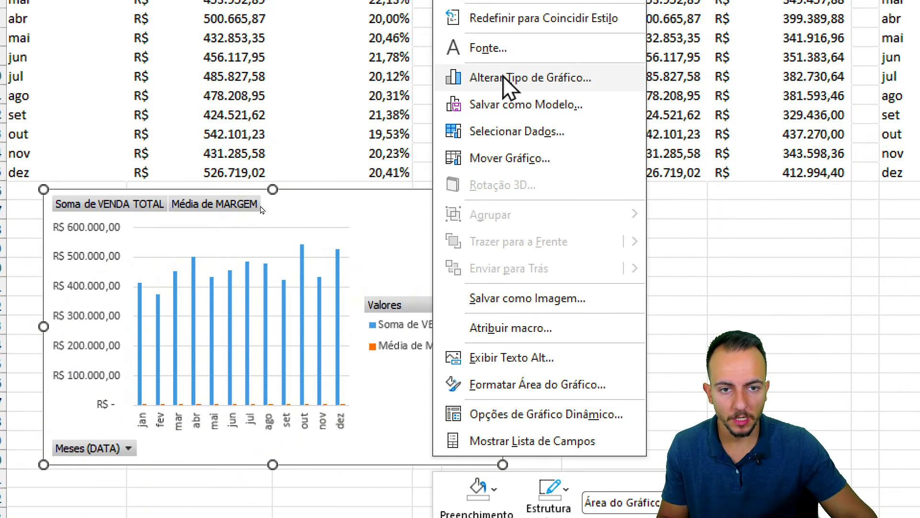
{"action": "left_click", "coordinate": [504, 80]}
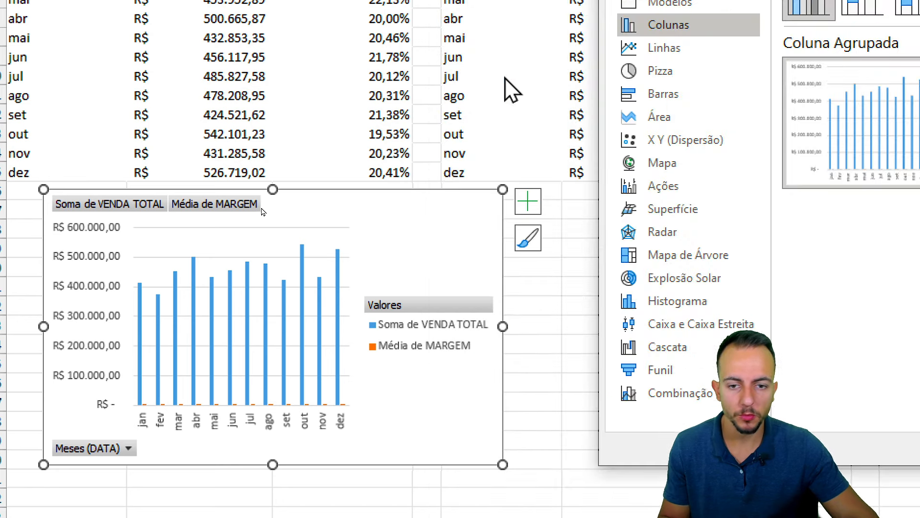
{"action": "left_click", "coordinate": [661, 392]}
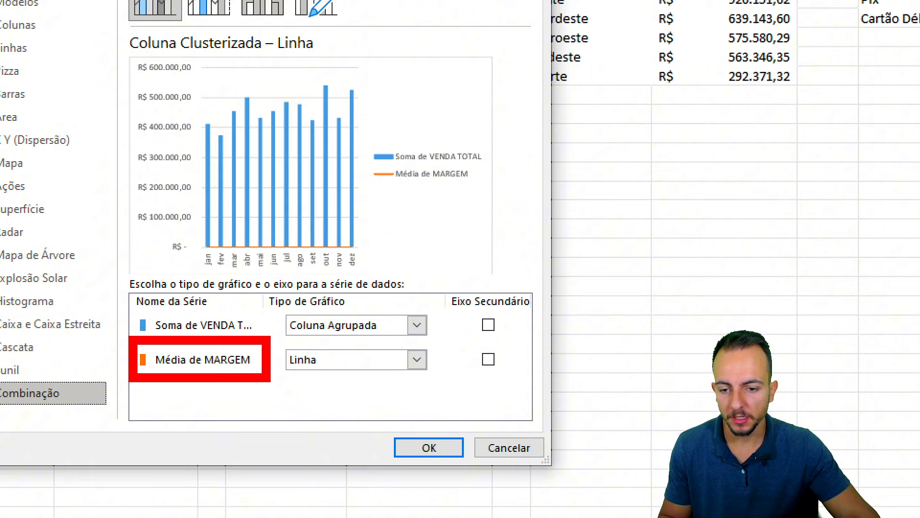
{"action": "left_click", "coordinate": [342, 369]}
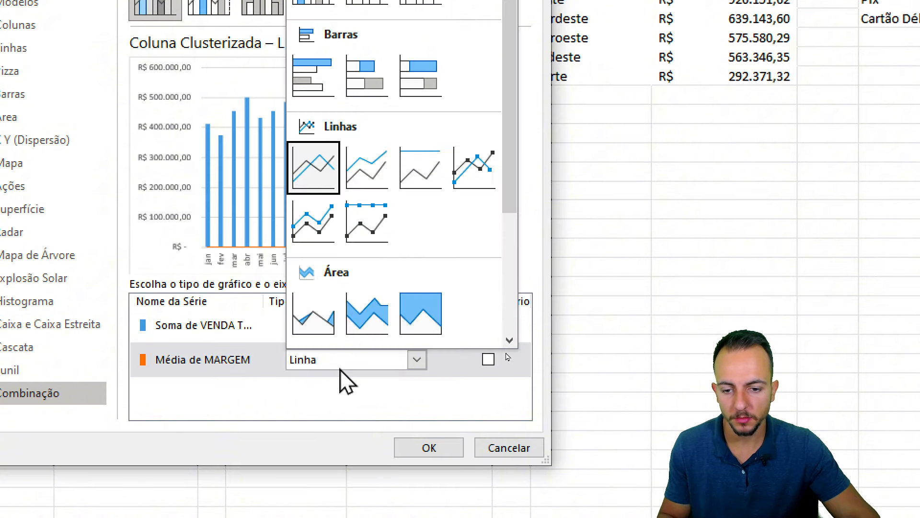
{"action": "left_click", "coordinate": [310, 167]}
{"action": "left_click", "coordinate": [278, 335]}
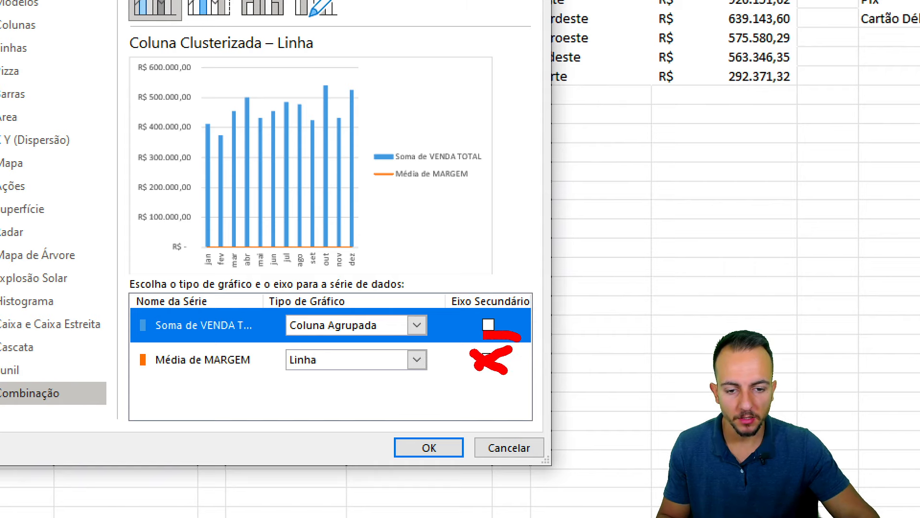
{"action": "left_click", "coordinate": [488, 359]}
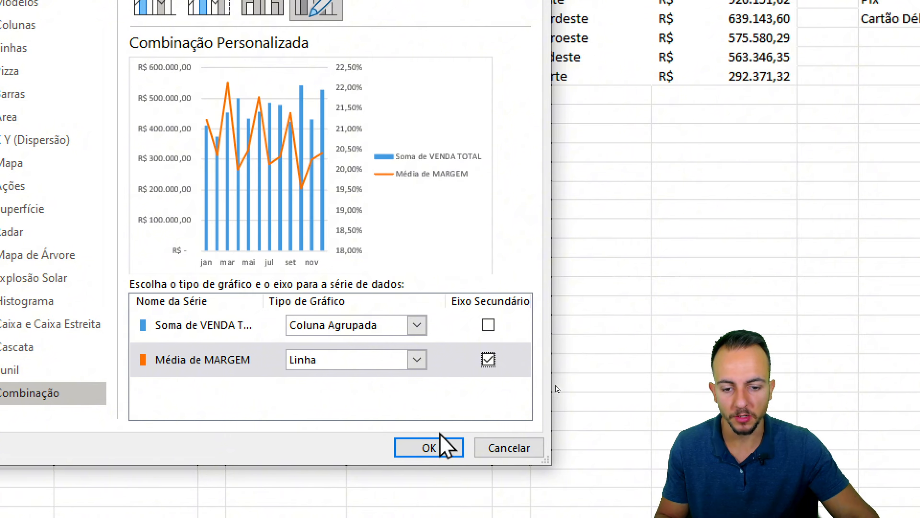
{"action": "left_click", "coordinate": [429, 447]}
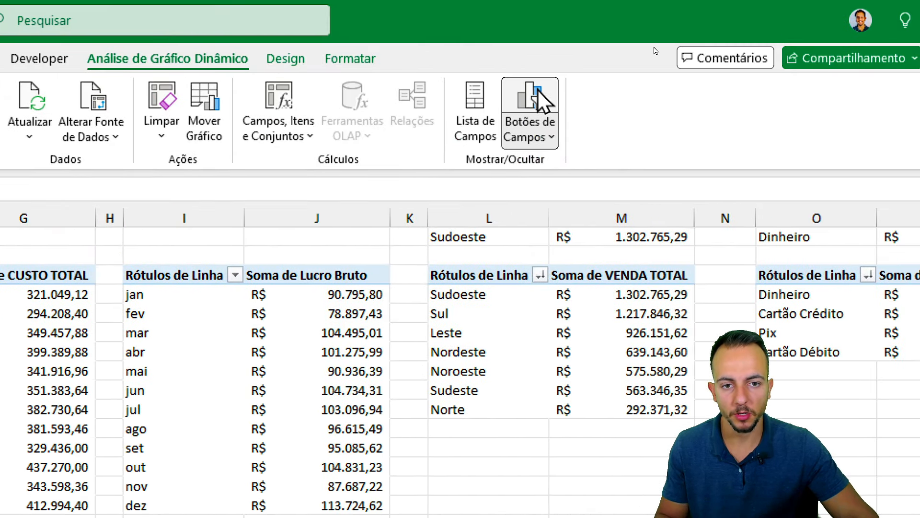
- Hide all field buttons on the sales and margin combo chart and delete its legend
{"action": "left_click", "coordinate": [537, 91]}
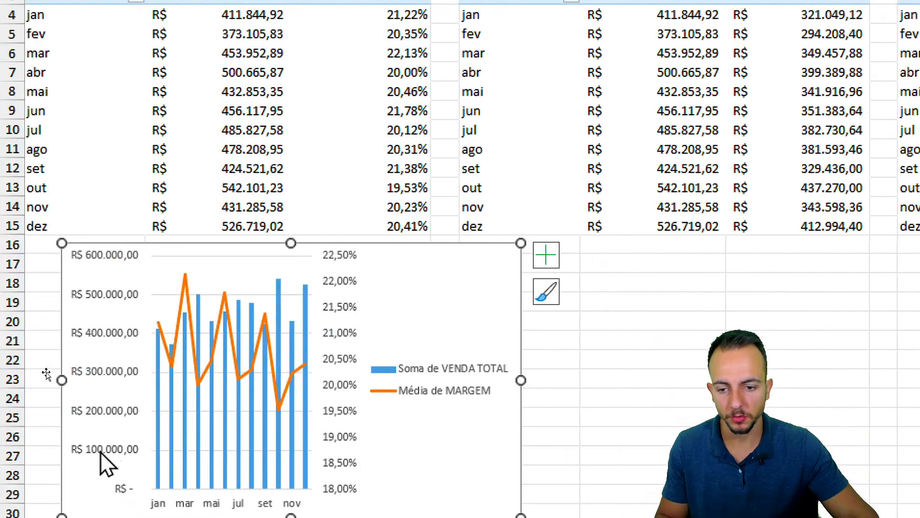
{"action": "left_click", "coordinate": [442, 385]}
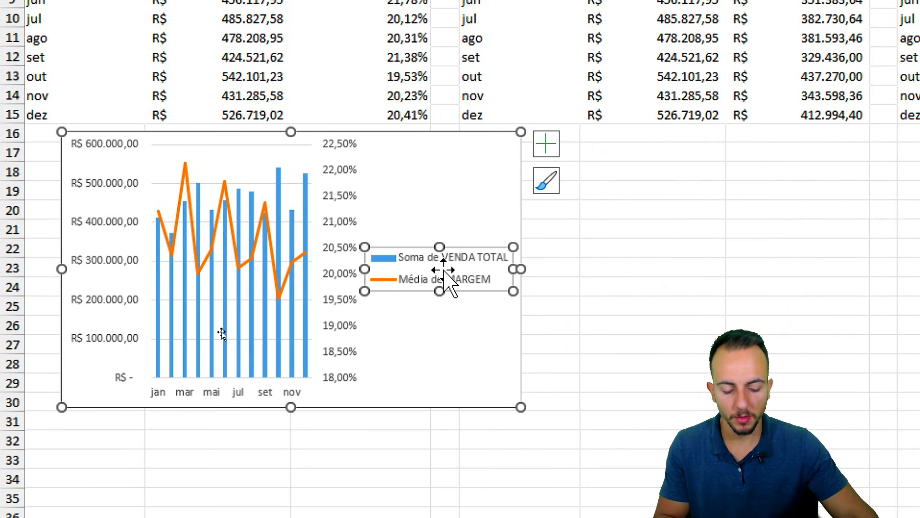
{"action": "key", "text": "Delete"}
{"action": "left_click", "coordinate": [633, 280]}
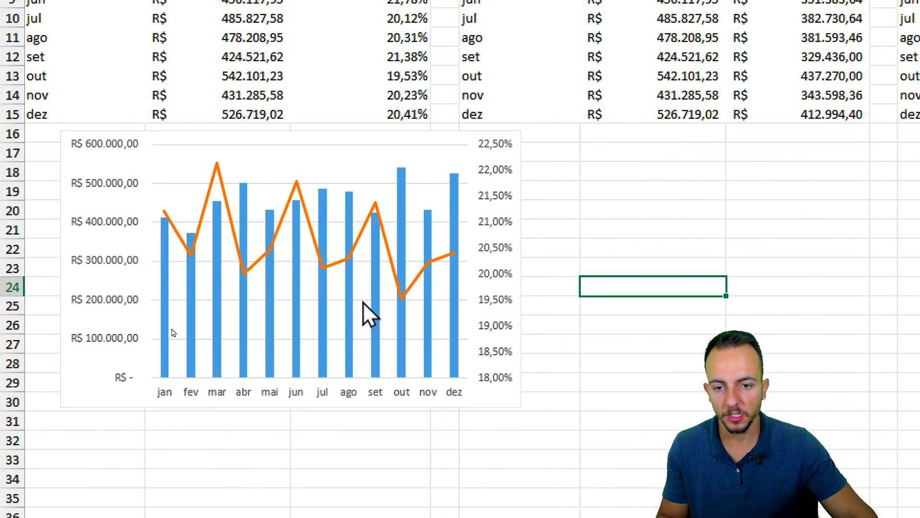
- Shift the sales and margin combo chart slightly down and to the left beneath its pivot table
{"action": "left_click", "coordinate": [81, 400]}
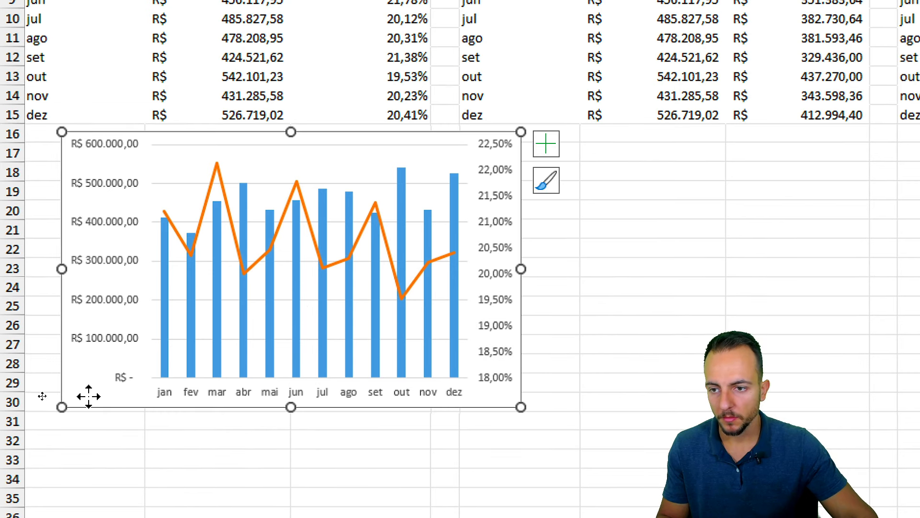
{"action": "left_click_drag", "start_coordinate": [89, 395], "coordinate": [81, 402]}
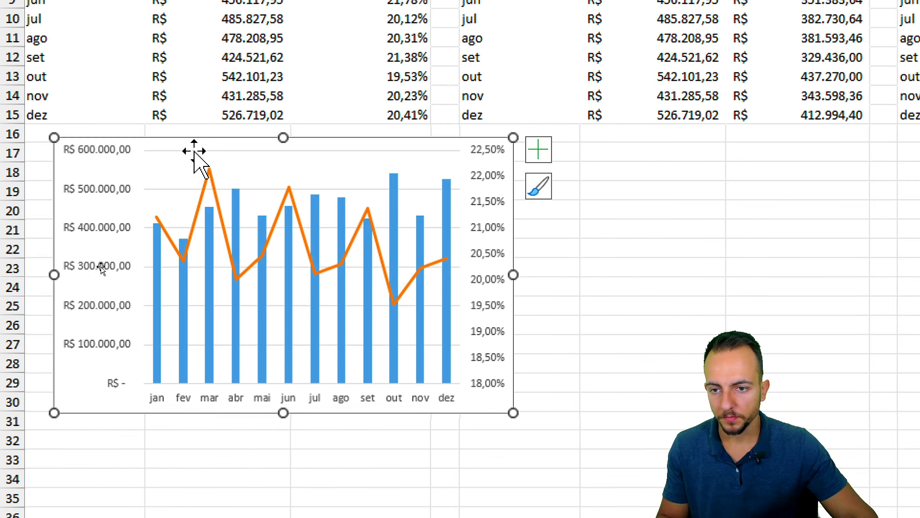
{"action": "right_click", "coordinate": [200, 138]}
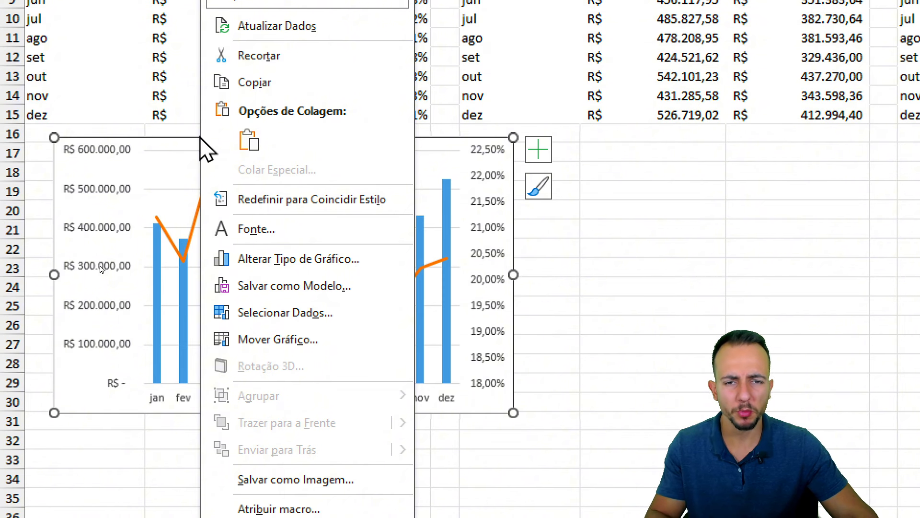
{"action": "left_click", "coordinate": [642, 287]}
{"action": "left_click", "coordinate": [627, 309]}
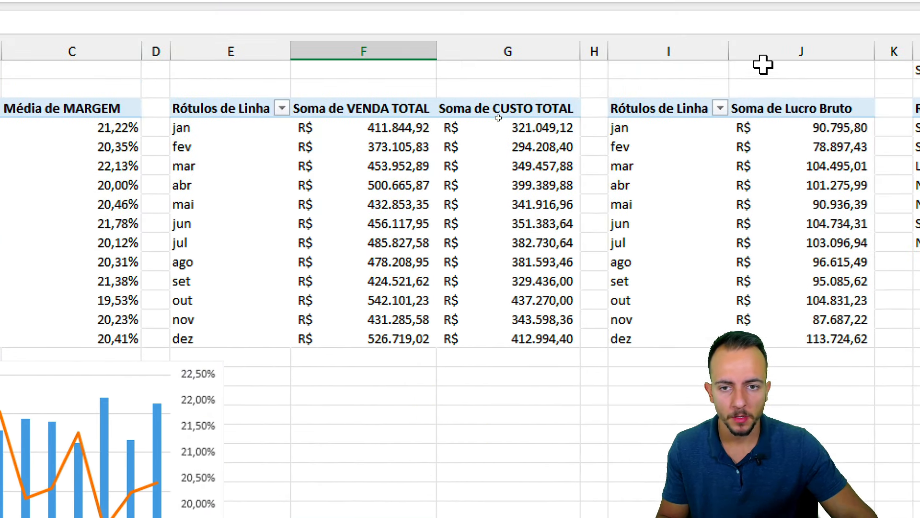
- Insert a 2D line chart from the VENDA TOTAL and CUSTO TOTAL pivot table and place it just below that table
{"action": "left_click", "coordinate": [373, 162]}
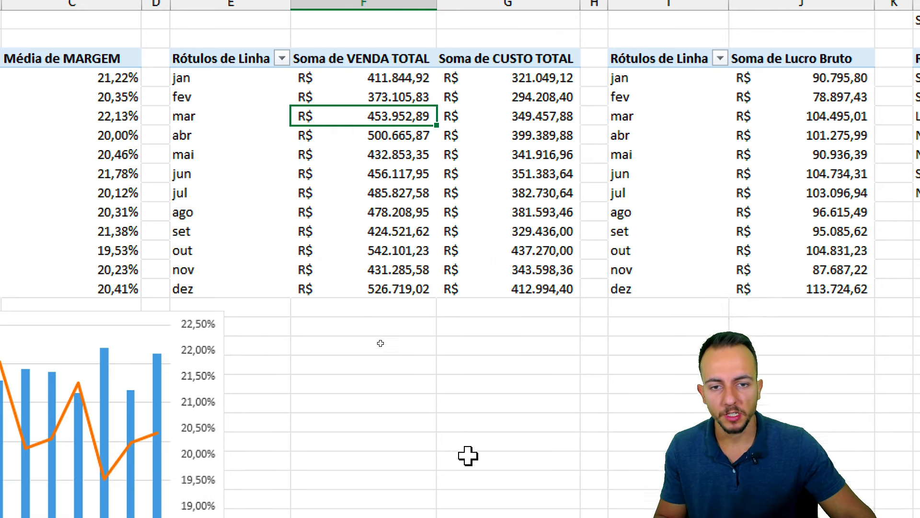
{"action": "mouse_move", "coordinate": [377, 314]}
{"action": "left_mouse_down"}
{"action": "mouse_move", "coordinate": [482, 321]}
{"action": "mouse_move", "coordinate": [564, 281]}
{"action": "left_mouse_up"}
{"action": "left_click_drag", "start_coordinate": [592, 323], "coordinate": [689, 268]}
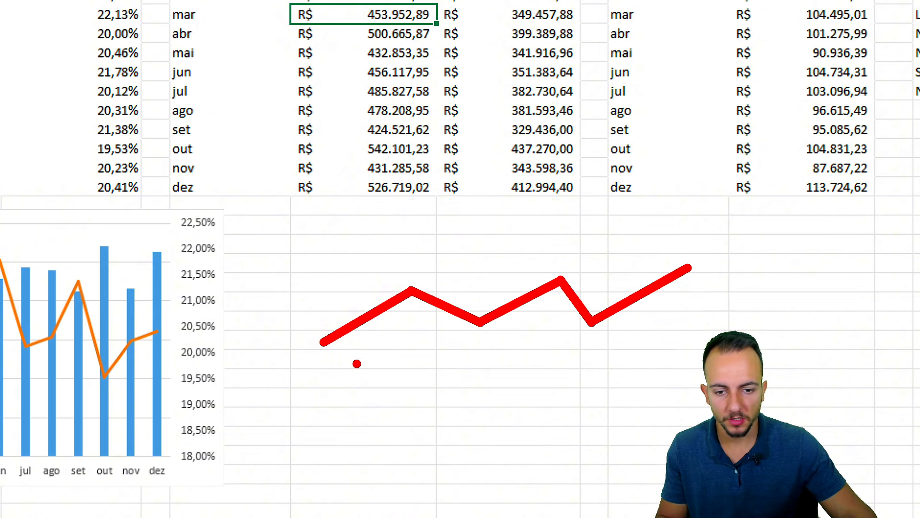
{"action": "mouse_move", "coordinate": [348, 377]}
{"action": "left_mouse_down"}
{"action": "mouse_move", "coordinate": [426, 337]}
{"action": "mouse_move", "coordinate": [468, 279]}
{"action": "mouse_move", "coordinate": [568, 378]}
{"action": "mouse_move", "coordinate": [646, 261]}
{"action": "left_mouse_up"}
{"action": "key", "text": "Escape"}
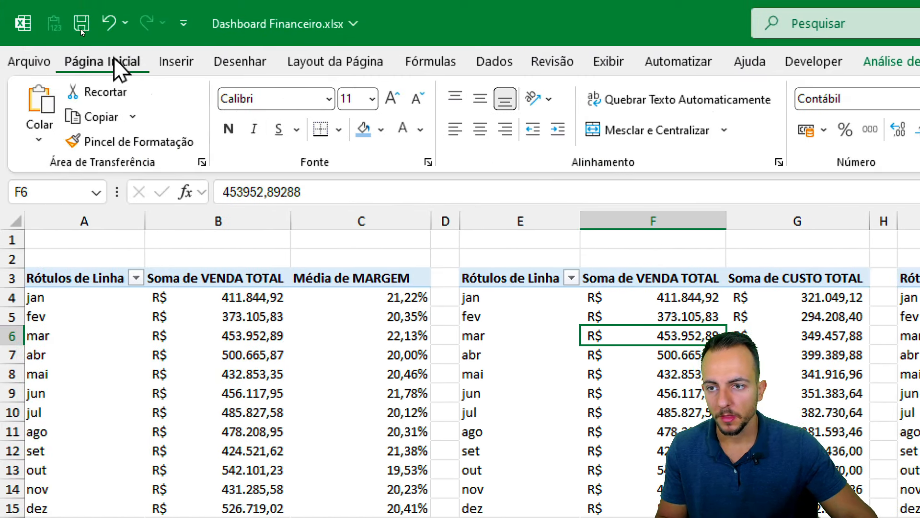
{"action": "left_click", "coordinate": [190, 72]}
{"action": "left_click", "coordinate": [733, 116]}
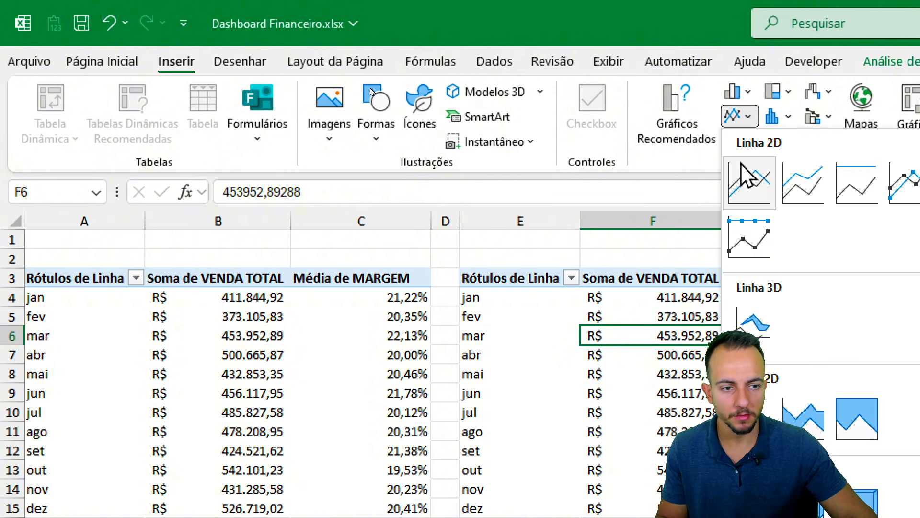
{"action": "left_click", "coordinate": [749, 185]}
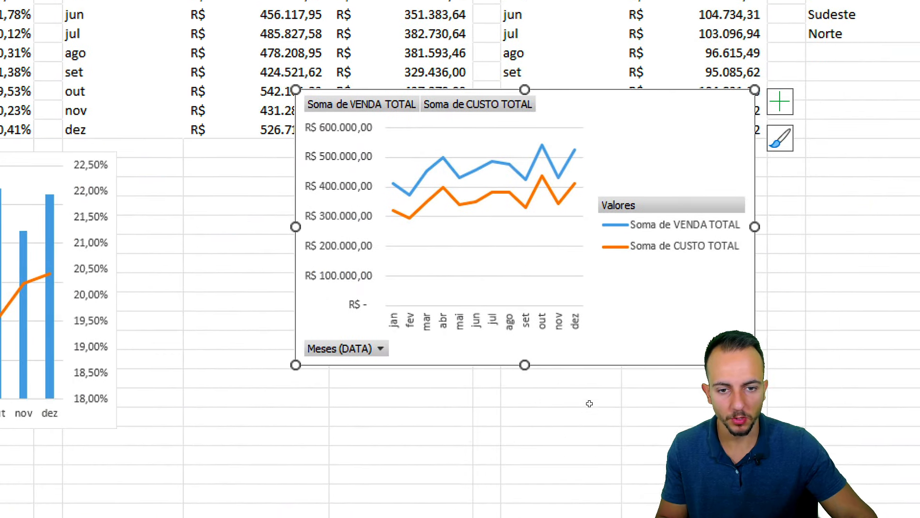
{"action": "left_click_drag", "start_coordinate": [596, 310], "coordinate": [358, 368]}
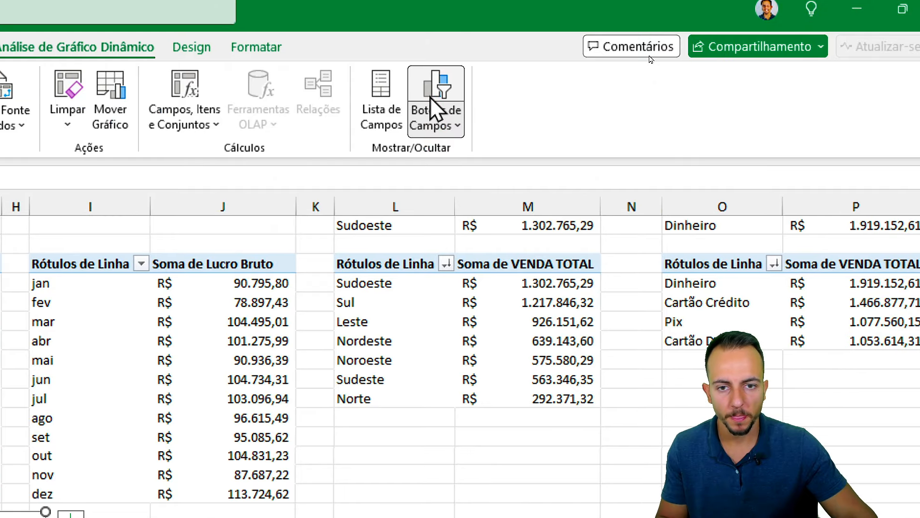
- Hide all field buttons on the sales and cost line chart and delete its legend
{"action": "left_click", "coordinate": [429, 96]}
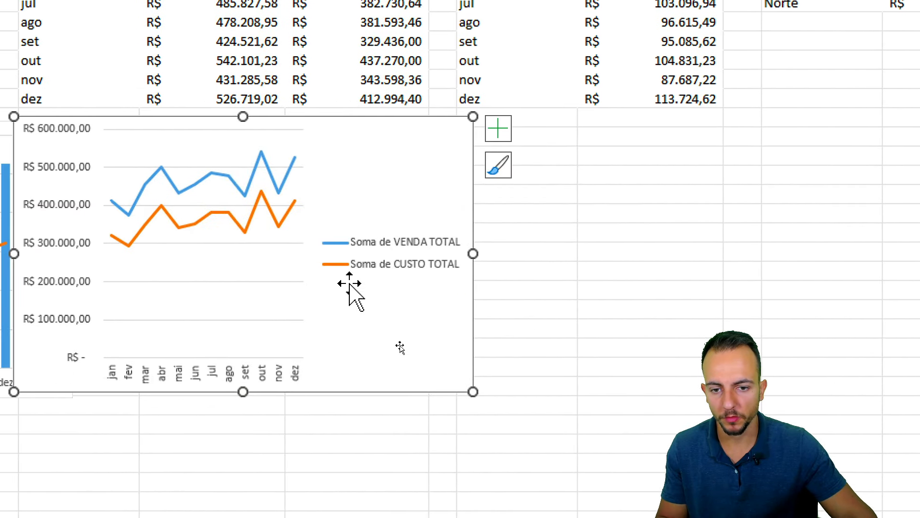
{"action": "left_click", "coordinate": [394, 254]}
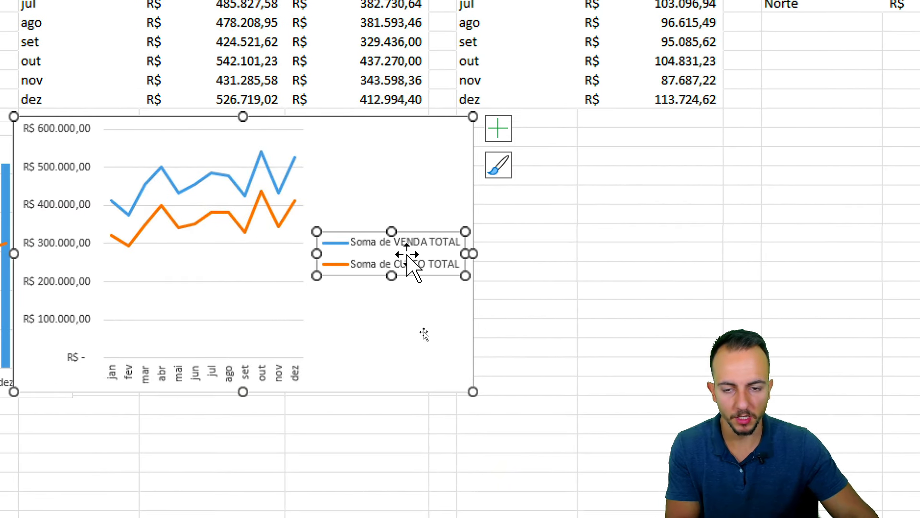
{"action": "key", "text": "Delete"}
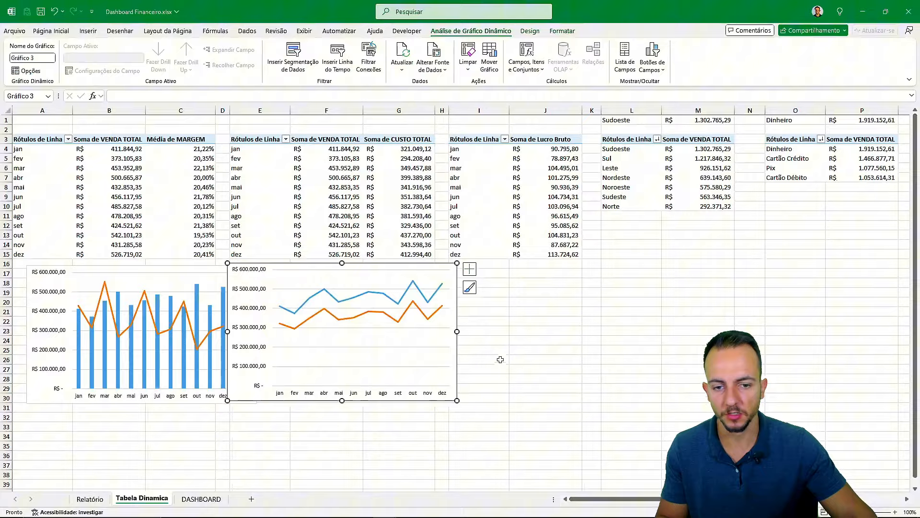
{"action": "left_click", "coordinate": [788, 271]}
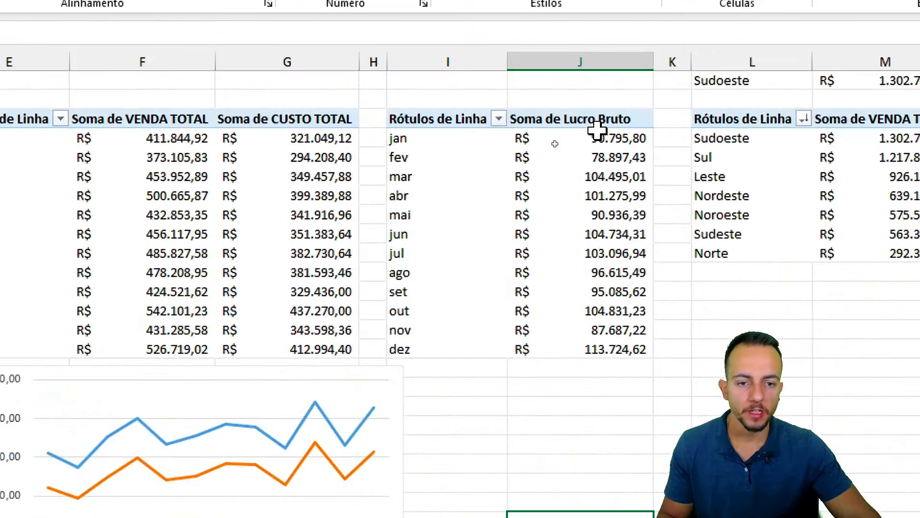
{"action": "left_click_drag", "start_coordinate": [567, 80], "coordinate": [562, 68]}
{"action": "key", "text": "Escape"}
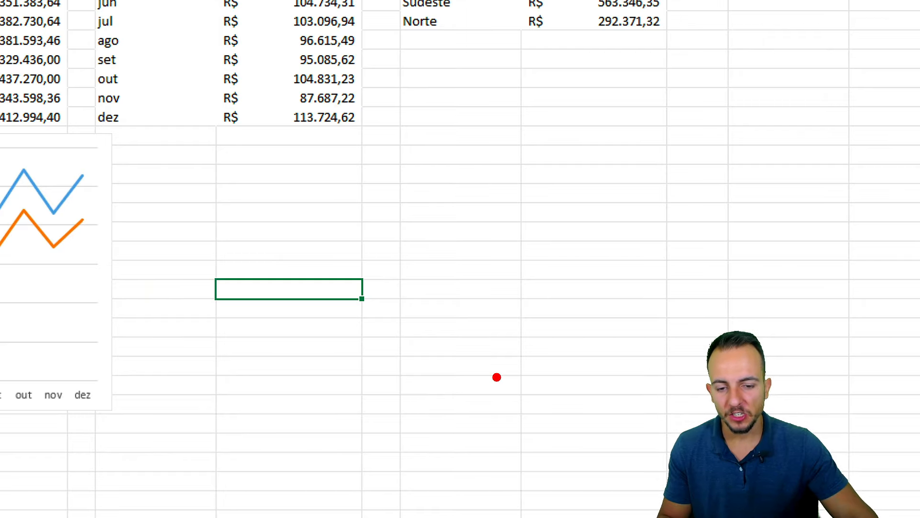
{"action": "mouse_move", "coordinate": [398, 286]}
{"action": "left_mouse_down"}
{"action": "mouse_move", "coordinate": [489, 201]}
{"action": "mouse_move", "coordinate": [768, 257]}
{"action": "left_mouse_up"}
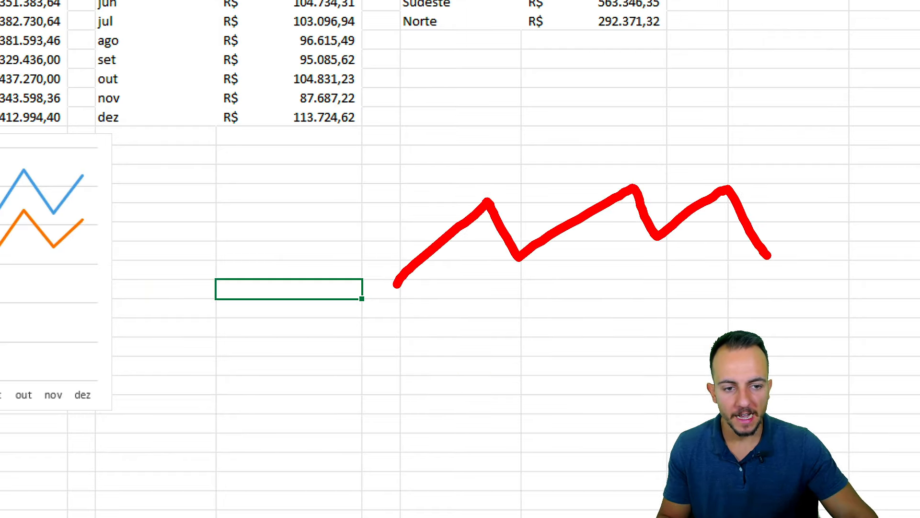
{"action": "left_click_drag", "start_coordinate": [738, 133], "coordinate": [447, 180]}
{"action": "key", "text": "Escape"}
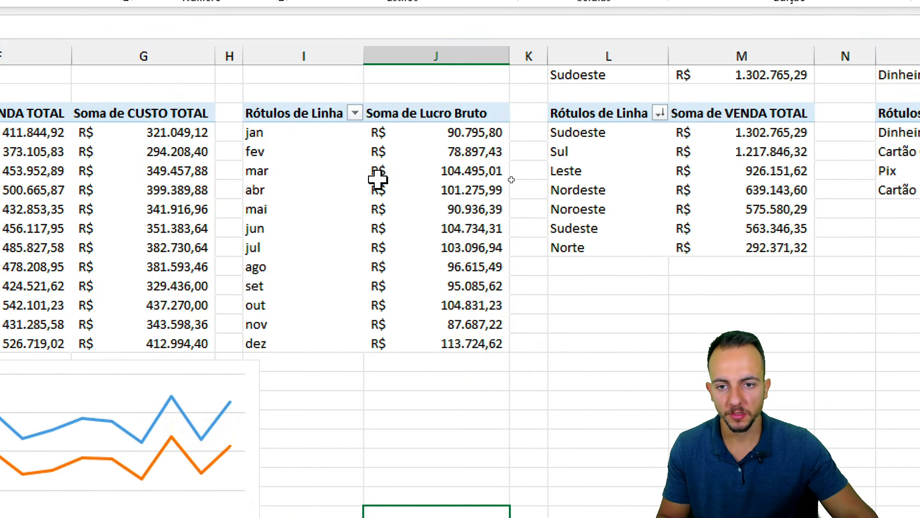
- Insert a 2D area chart from the Lucro Bruto pivot table and place it just below that table
{"action": "left_click", "coordinate": [359, 201]}
{"action": "left_click", "coordinate": [383, 203]}
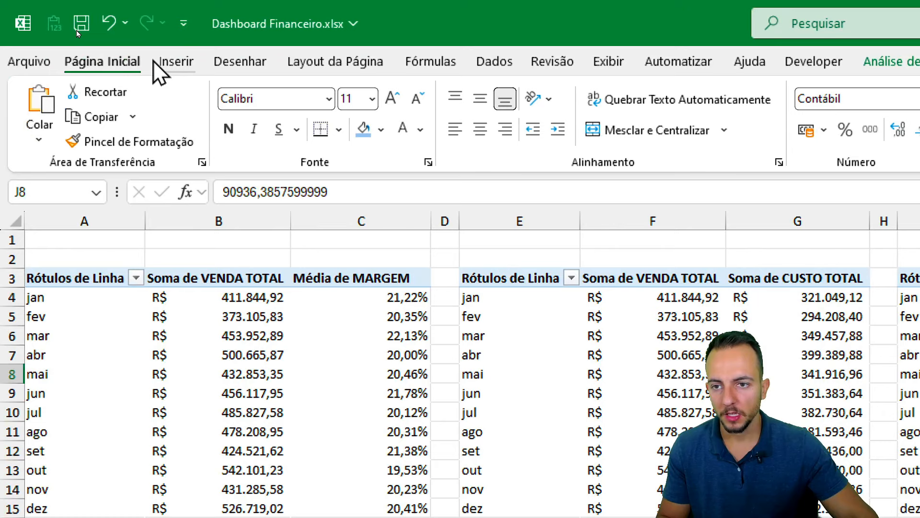
{"action": "left_click", "coordinate": [170, 60]}
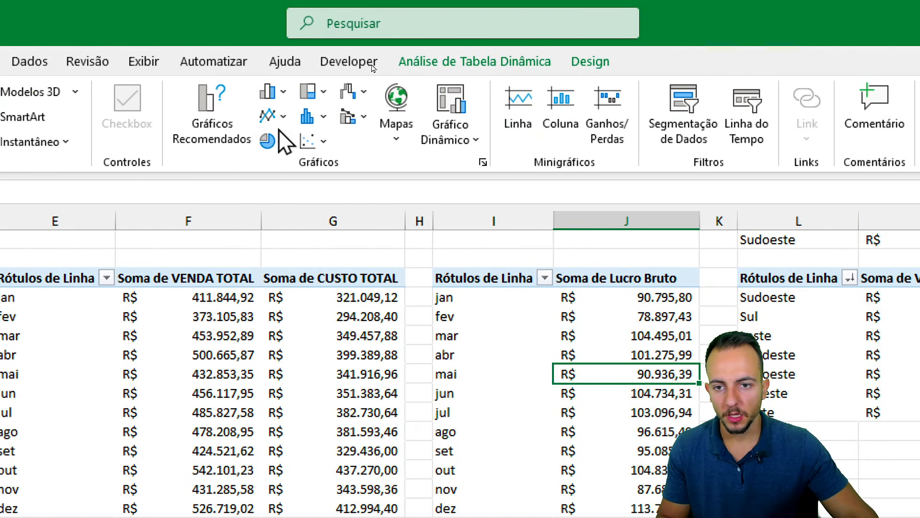
{"action": "left_click", "coordinate": [648, 116]}
{"action": "left_click", "coordinate": [284, 419]}
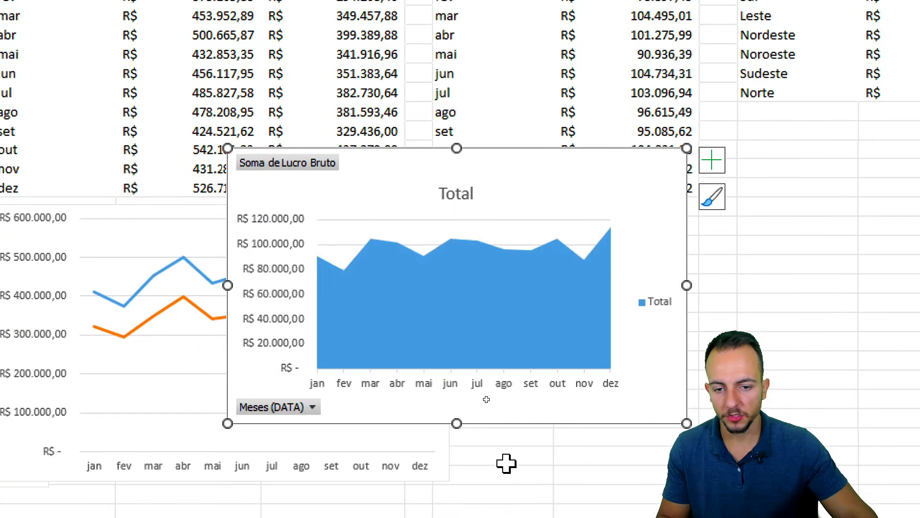
{"action": "left_click_drag", "start_coordinate": [654, 352], "coordinate": [778, 411]}
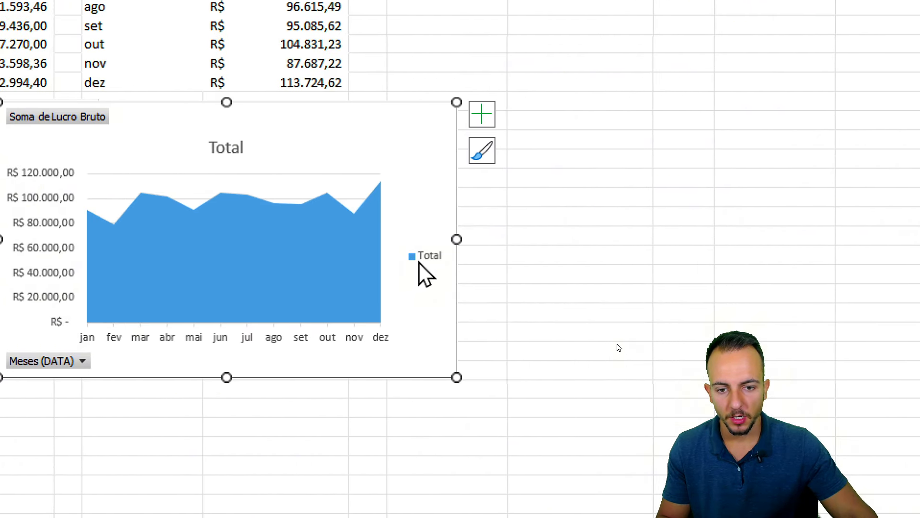
- Remove the legend, field buttons and Total title from the Lucro Bruto area chart
{"action": "left_click", "coordinate": [418, 261]}
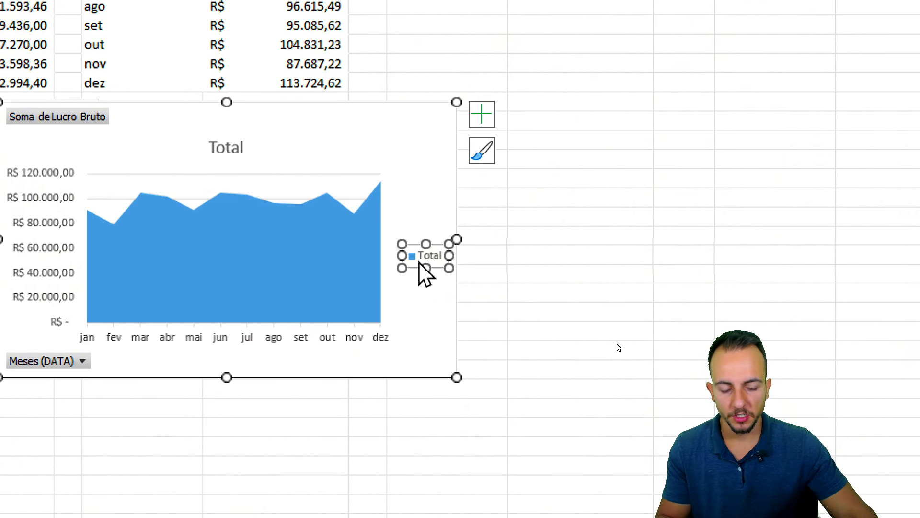
{"action": "key", "text": "Delete"}
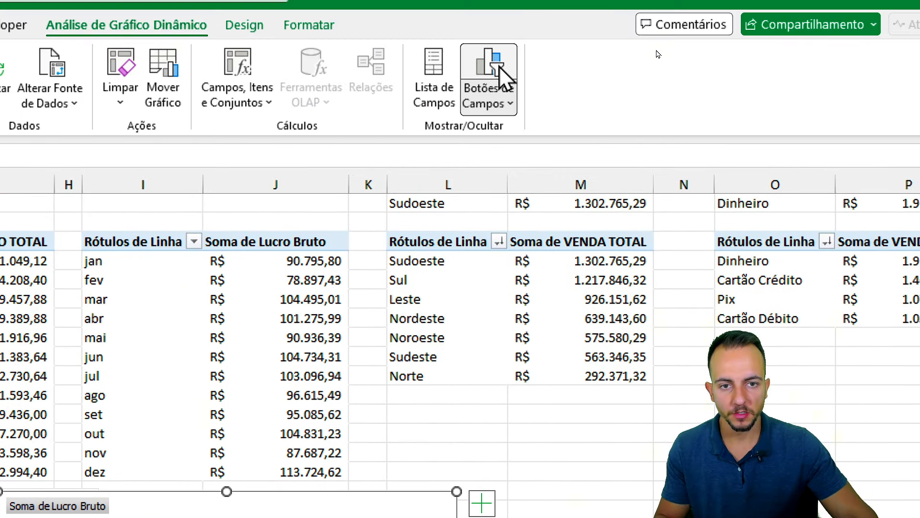
{"action": "left_click", "coordinate": [499, 65]}
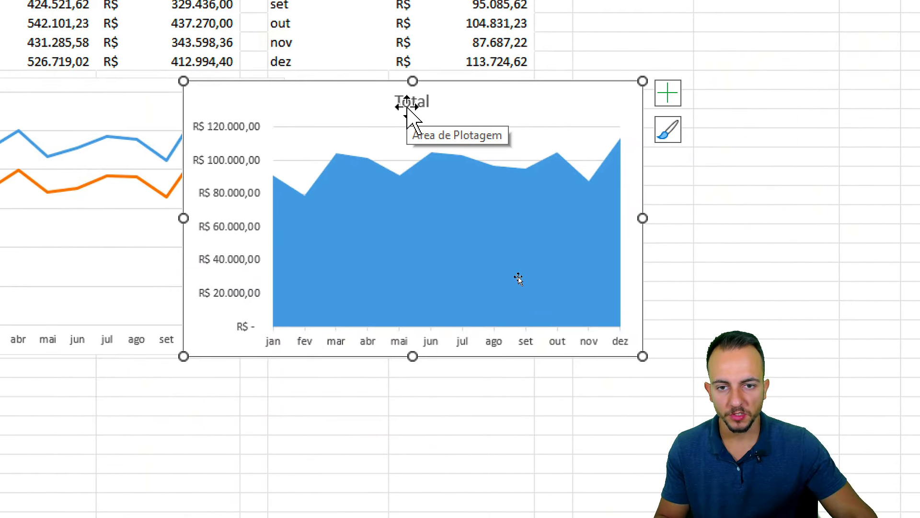
{"action": "left_click", "coordinate": [412, 101]}
{"action": "key", "text": "Delete"}
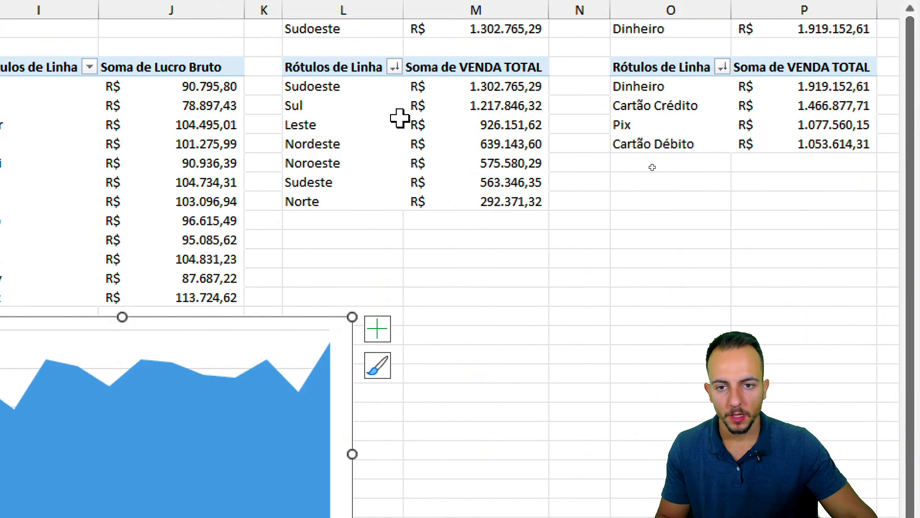
- Insert a 2D clustered column chart from the REGIÃO sales pivot table and place it over the lower rows of that table
{"action": "left_click", "coordinate": [373, 12]}
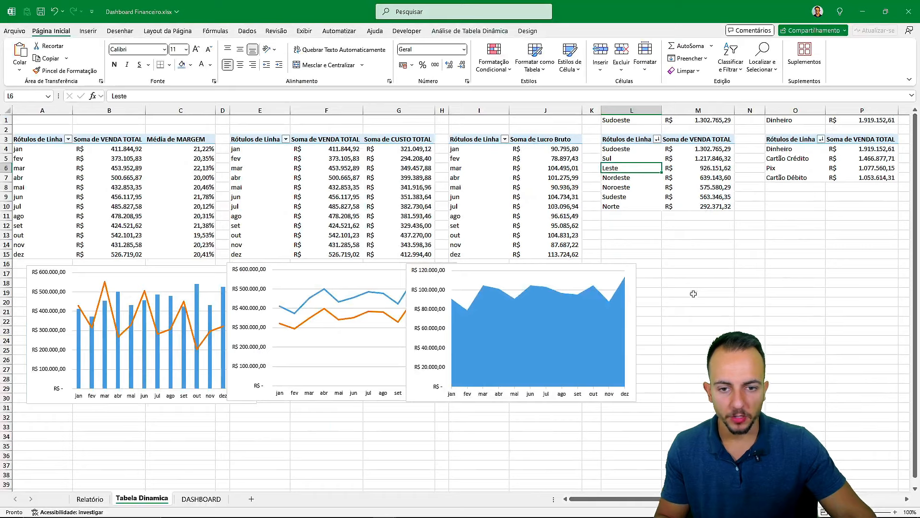
{"action": "scroll", "coordinate": [694, 294], "scroll_direction": "right", "scroll_amount": 5}
{"action": "scroll", "coordinate": [694, 294], "scroll_direction": "right", "scroll_amount": 3}
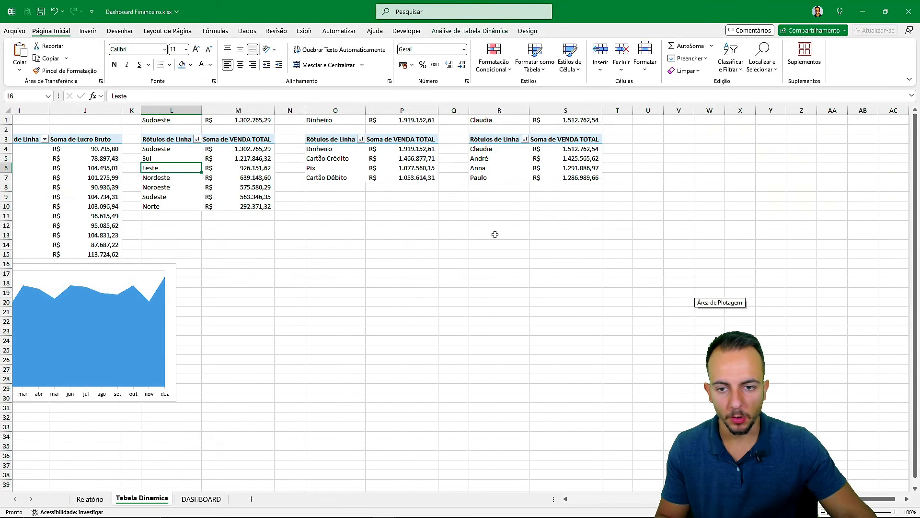
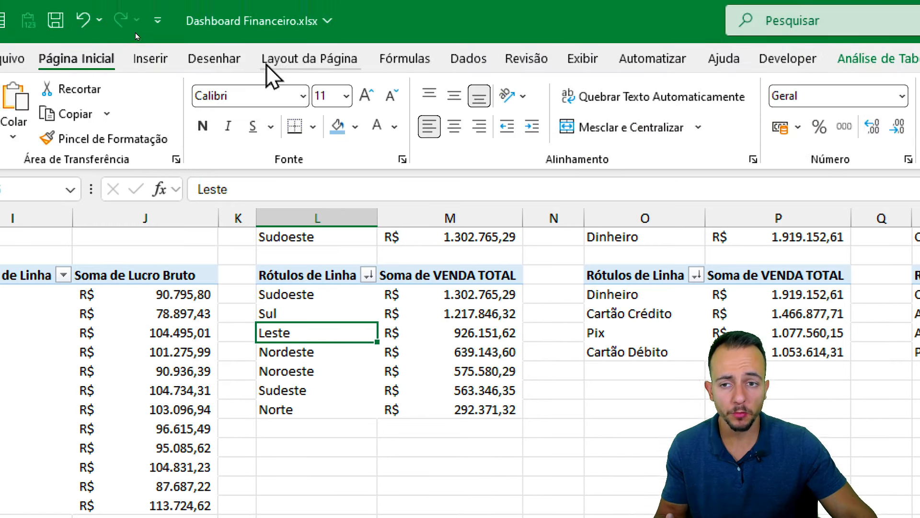
{"action": "left_click", "coordinate": [152, 60]}
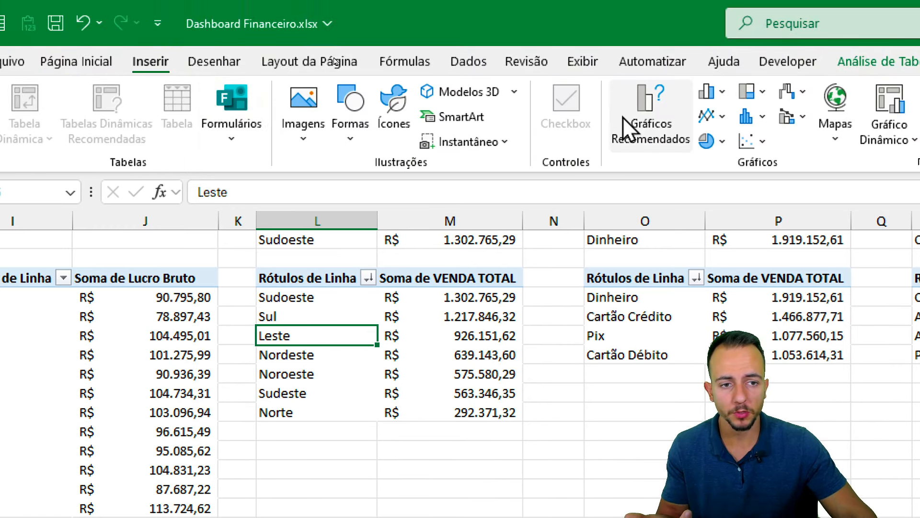
{"action": "left_click", "coordinate": [713, 91]}
{"action": "left_click", "coordinate": [717, 136]}
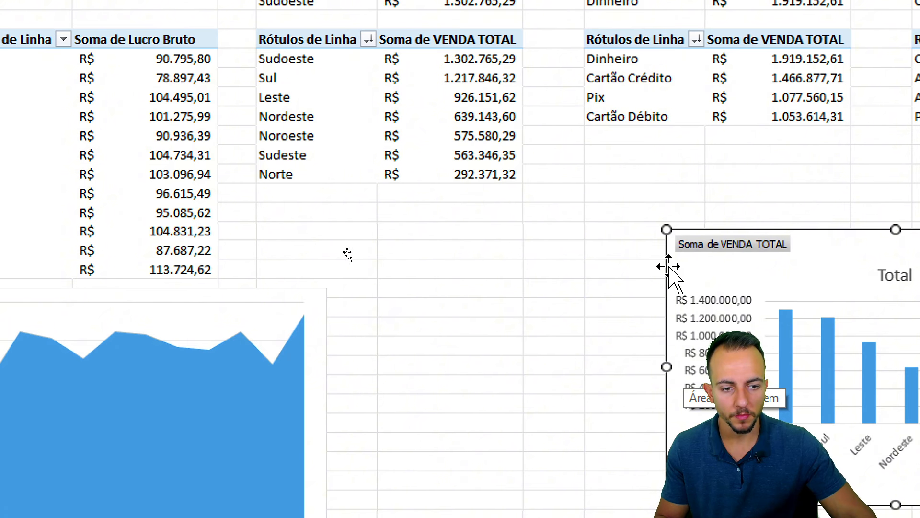
{"action": "left_click_drag", "start_coordinate": [669, 266], "coordinate": [198, 197]}
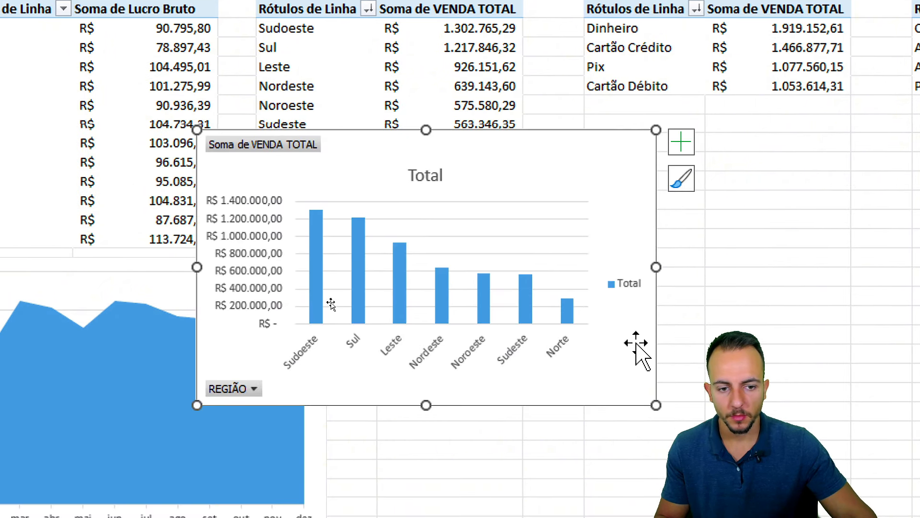
- Delete the legend and Total title from the region column chart and hide all its field buttons
{"action": "left_click", "coordinate": [627, 283]}
{"action": "key", "text": "Delete"}
{"action": "left_click", "coordinate": [434, 175]}
{"action": "key", "text": "Delete"}
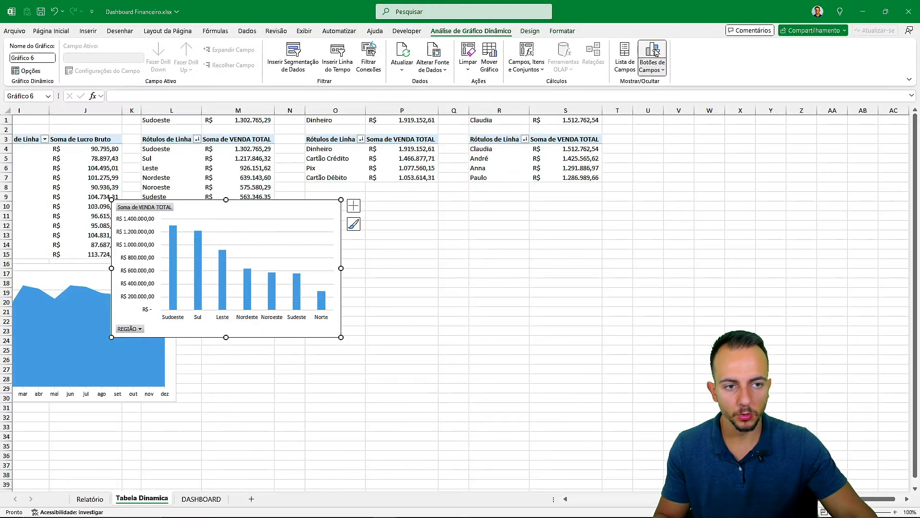
{"action": "left_click", "coordinate": [669, 187]}
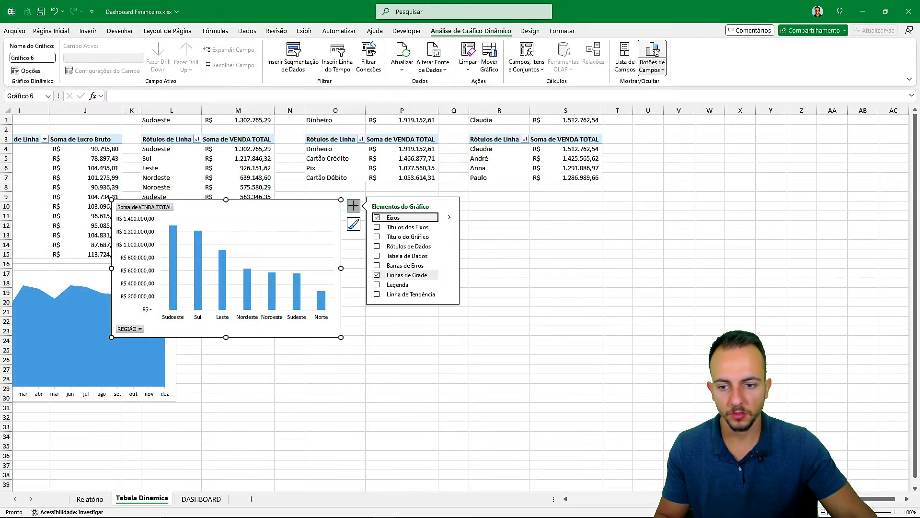
{"action": "left_click", "coordinate": [653, 54]}
{"action": "left_click", "coordinate": [498, 302]}
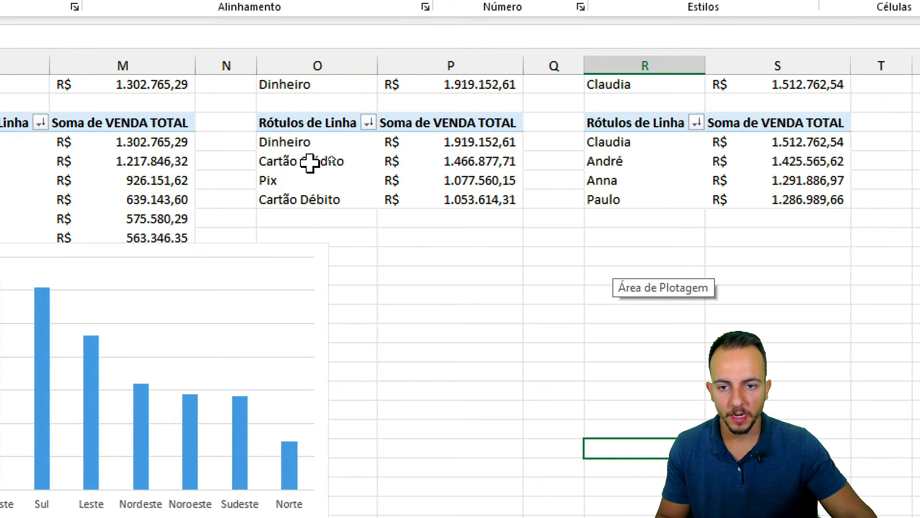
- Insert a doughnut chart from the PAGAMENTO sales pivot table and place it just below that table
{"action": "left_click", "coordinate": [309, 163]}
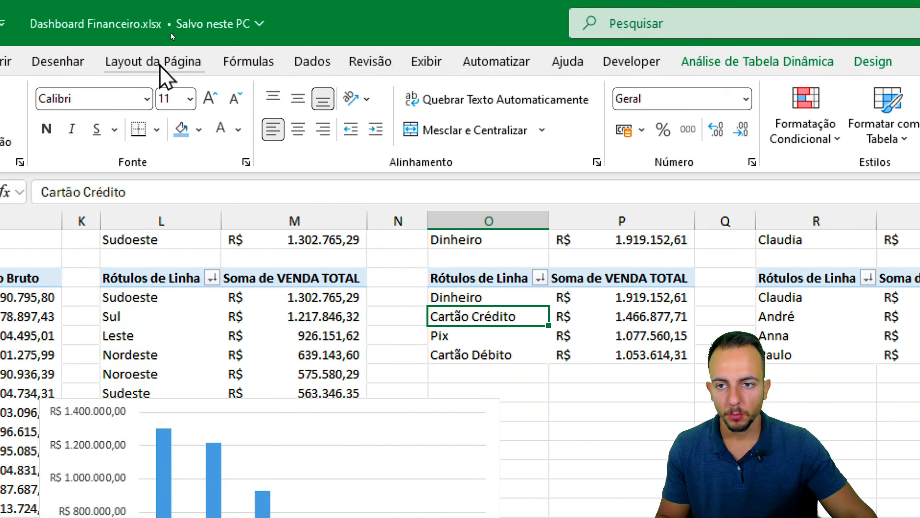
{"action": "left_click", "coordinate": [115, 62]}
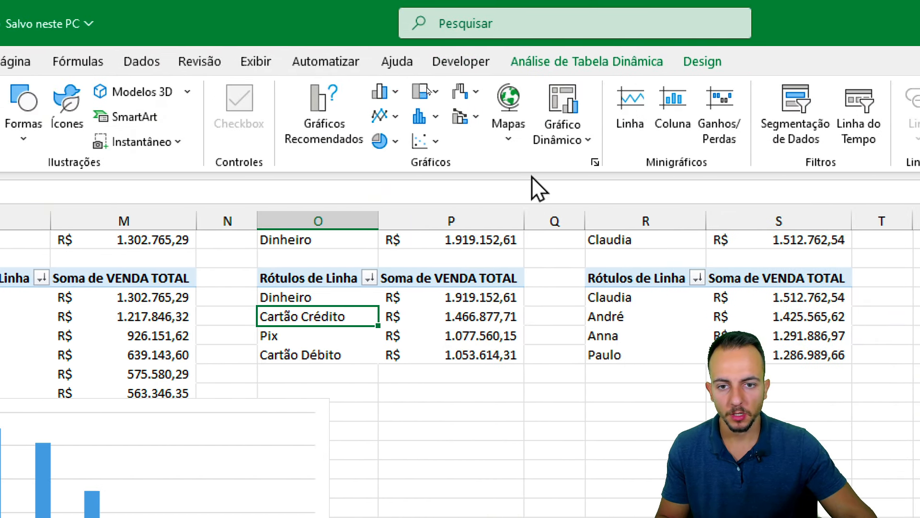
{"action": "left_click", "coordinate": [676, 140]}
{"action": "left_click", "coordinate": [405, 384]}
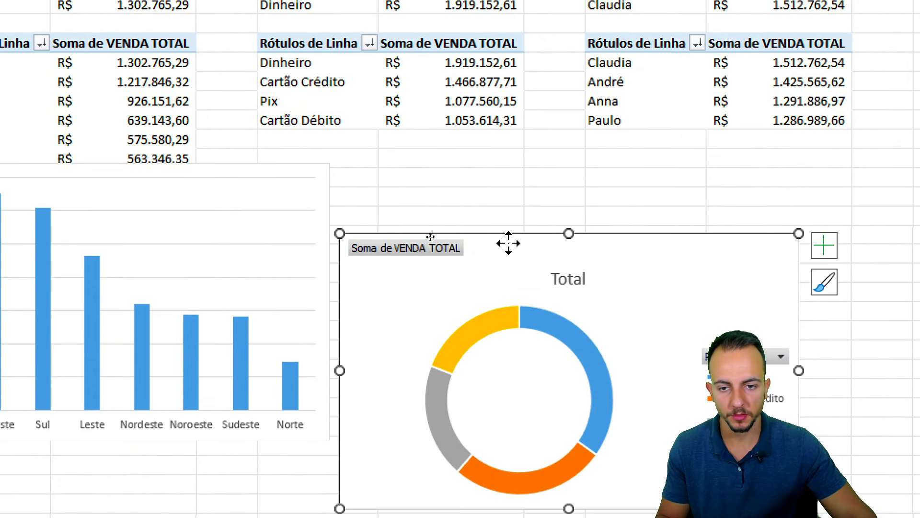
{"action": "left_click_drag", "start_coordinate": [508, 243], "coordinate": [388, 146]}
- Remove the Total title, legend and field buttons from the payment doughnut chart
{"action": "left_click", "coordinate": [464, 180]}
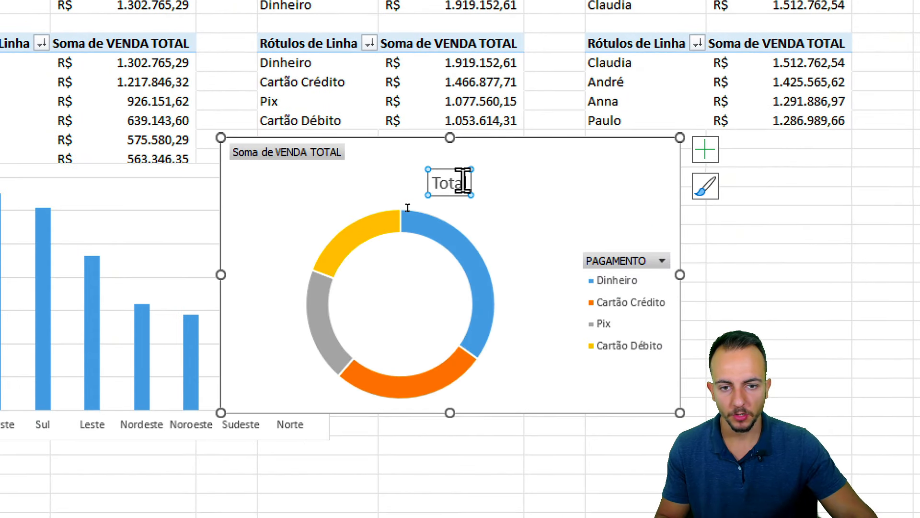
{"action": "key", "text": "Delete"}
{"action": "left_click", "coordinate": [595, 266]}
{"action": "key", "text": "Delete"}
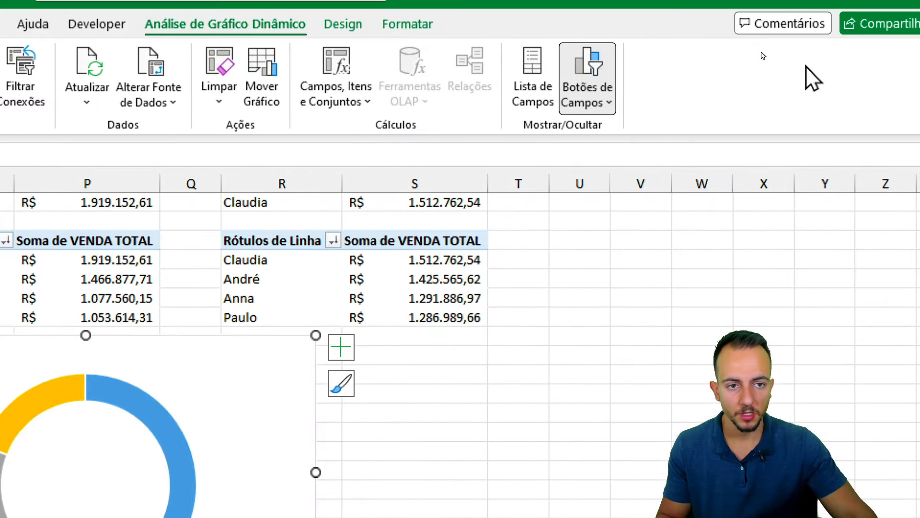
{"action": "left_click", "coordinate": [604, 79]}
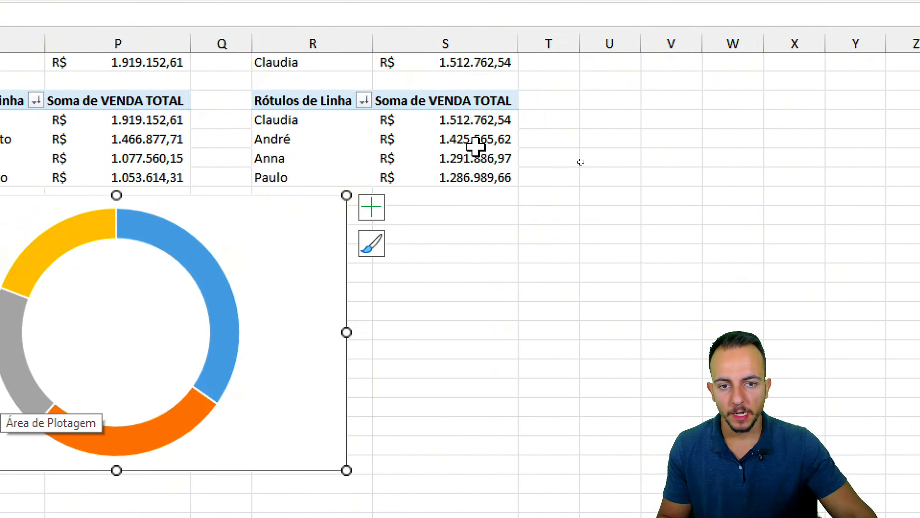
- Insert a 2D clustered bar chart from the VENDEDOR sales pivot table and place it over the lower part of that table
{"action": "left_click", "coordinate": [475, 144]}
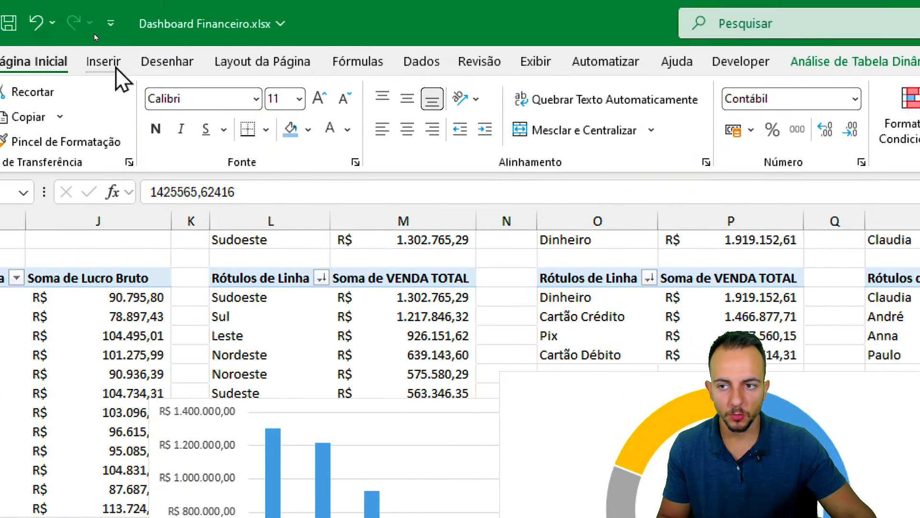
{"action": "left_click", "coordinate": [103, 61]}
{"action": "left_click", "coordinate": [667, 91]}
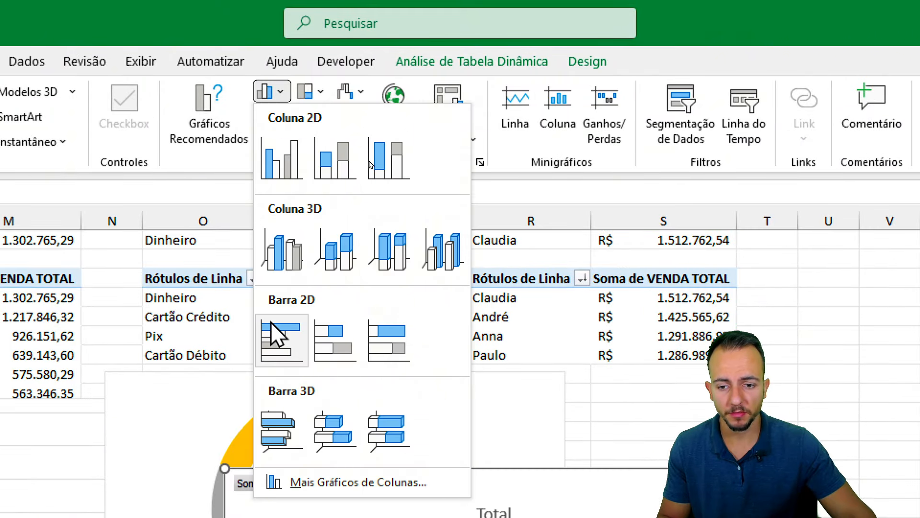
{"action": "left_click", "coordinate": [278, 336]}
{"action": "left_click_drag", "start_coordinate": [649, 459], "coordinate": [825, 347]}
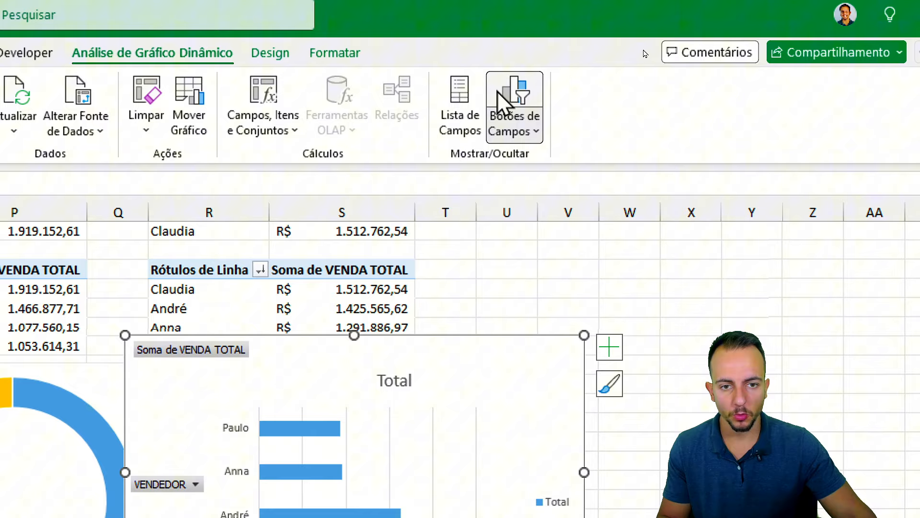
- Hide the field buttons on the seller bar chart and delete its legend and Total title
{"action": "left_click", "coordinate": [512, 90]}
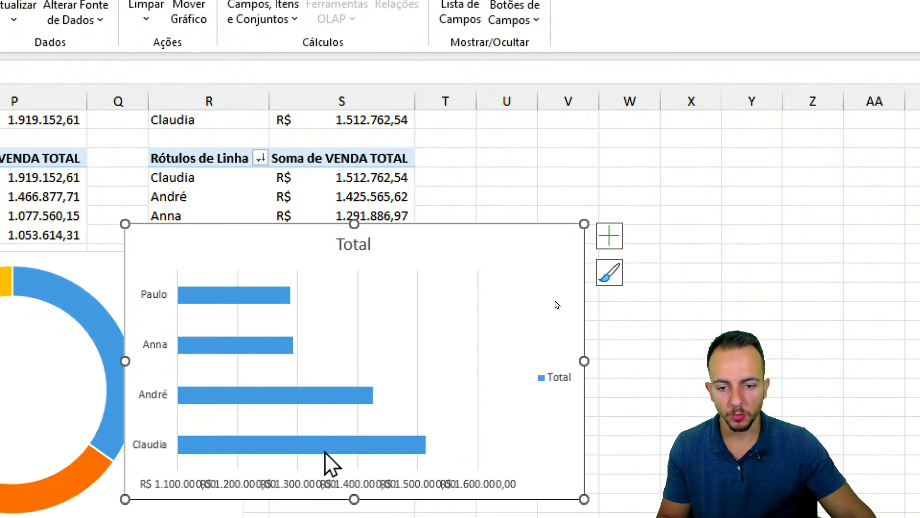
{"action": "left_click", "coordinate": [544, 270]}
{"action": "key", "text": "Delete"}
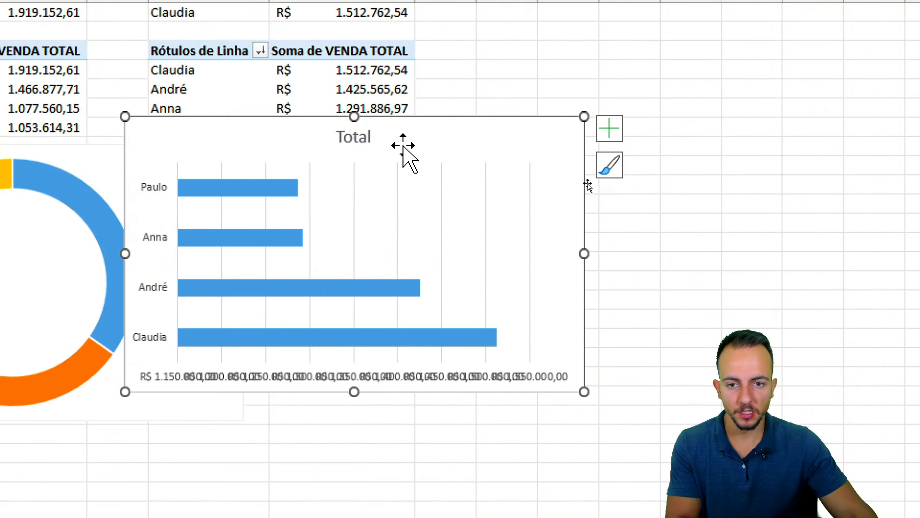
{"action": "left_click", "coordinate": [351, 139]}
{"action": "key", "text": "Delete"}
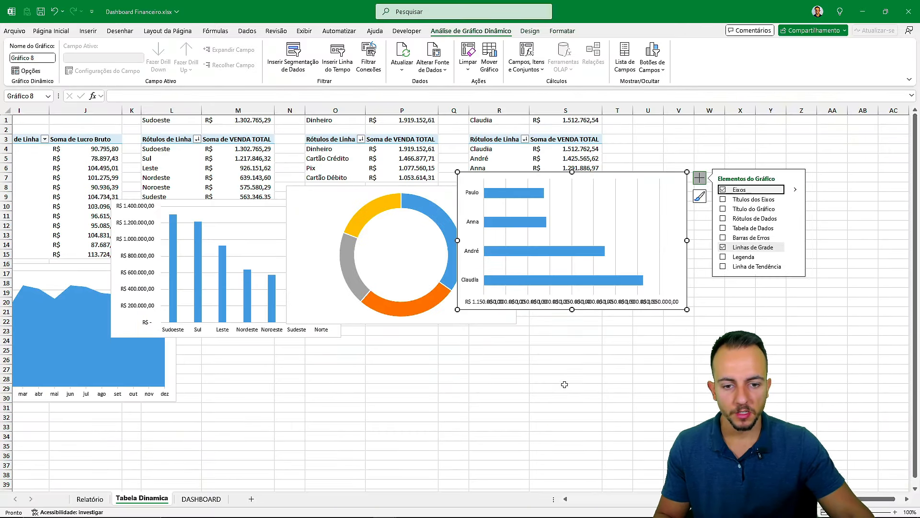
{"action": "left_click", "coordinate": [545, 414]}
- Select all six pivot charts on the Tabela Dinamica sheet together and cut them
{"action": "scroll", "coordinate": [546, 414], "scroll_direction": "left", "scroll_amount": 2}
{"action": "scroll", "coordinate": [546, 415], "scroll_direction": "left", "scroll_amount": 3}
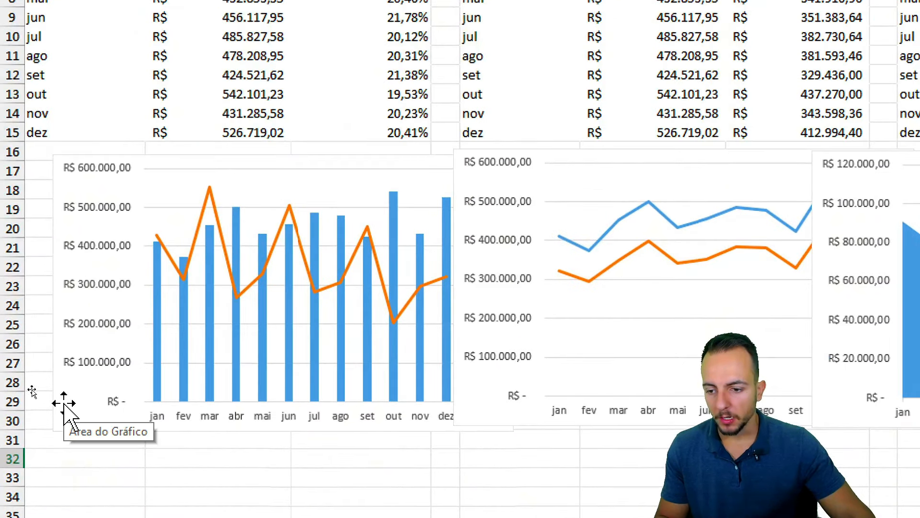
{"action": "left_click", "coordinate": [32, 390]}
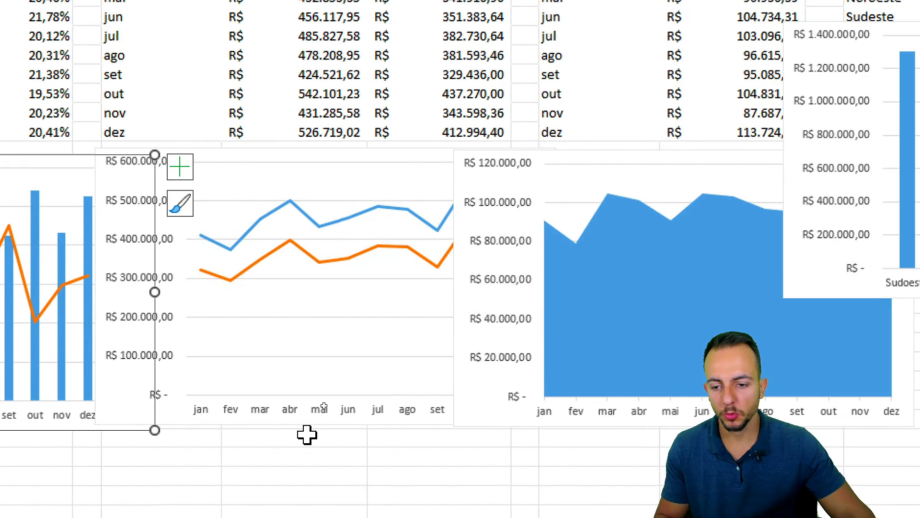
{"action": "left_click", "coordinate": [183, 421]}
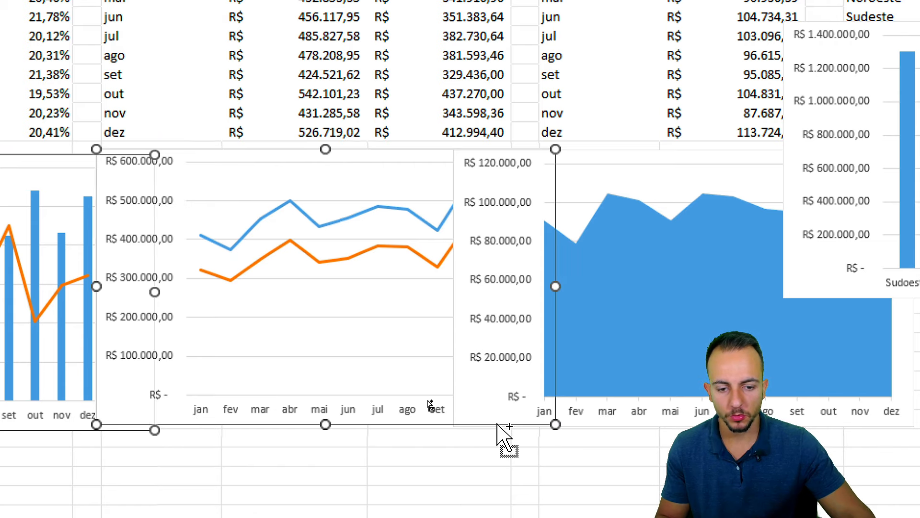
{"action": "left_click", "coordinate": [793, 317], "text": "ctrl"}
{"action": "left_click", "coordinate": [817, 282], "text": "ctrl"}
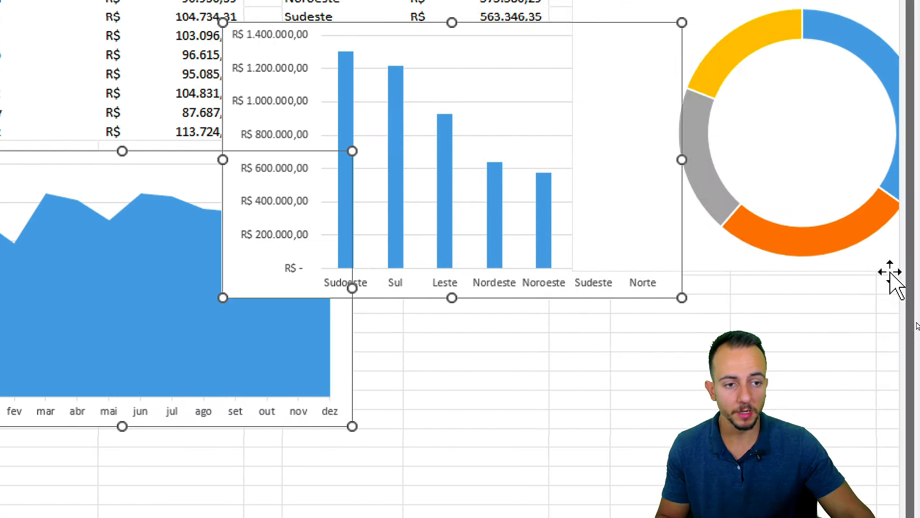
{"action": "left_click", "coordinate": [661, 259], "text": "ctrl"}
{"action": "scroll", "coordinate": [612, 390], "scroll_direction": "right", "scroll_amount": 6}
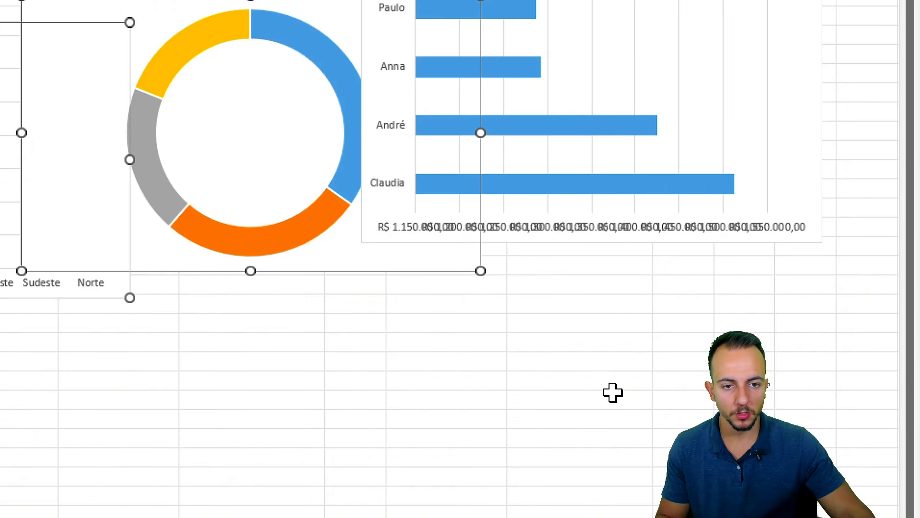
{"action": "left_click", "coordinate": [623, 241], "text": "ctrl"}
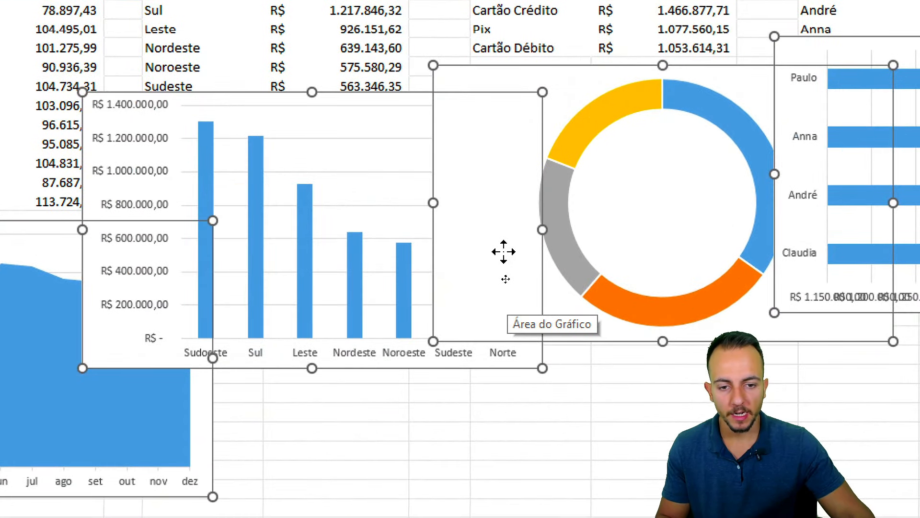
{"action": "right_click", "coordinate": [506, 279]}
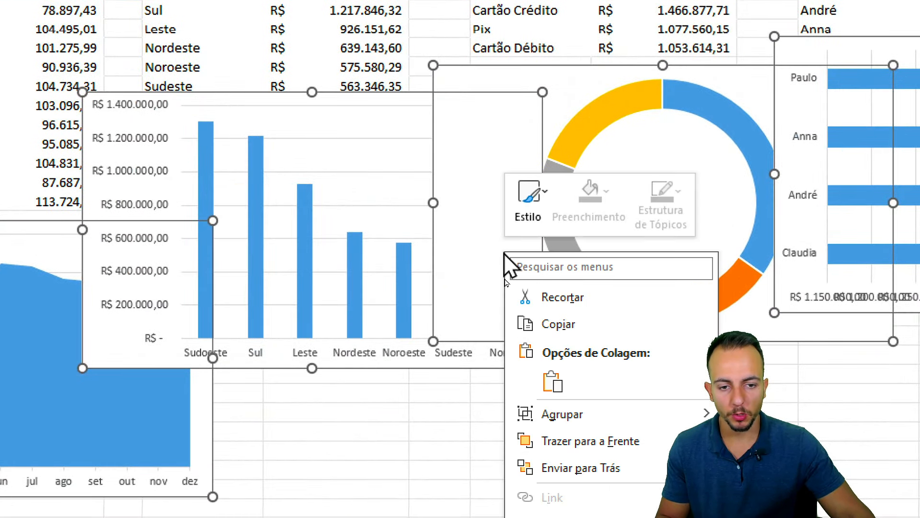
{"action": "left_click", "coordinate": [550, 299]}
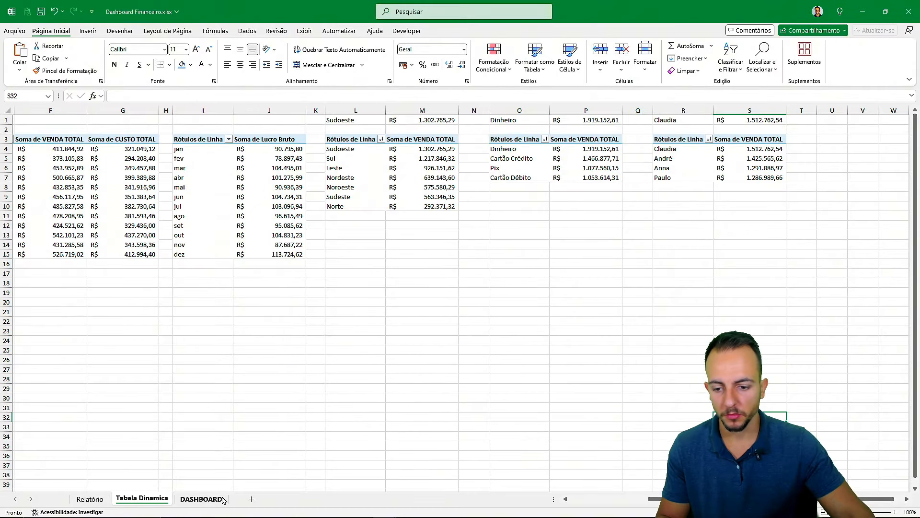
- Paste the six cut charts into the DASHBOARD sheet and deselect them
{"action": "left_click", "coordinate": [223, 500]}
{"action": "right_click", "coordinate": [72, 184]}
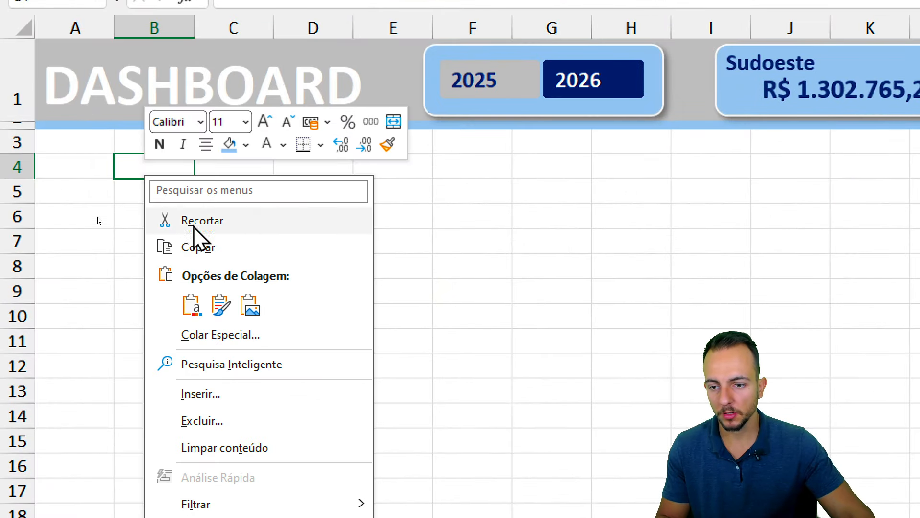
{"action": "left_click", "coordinate": [192, 304]}
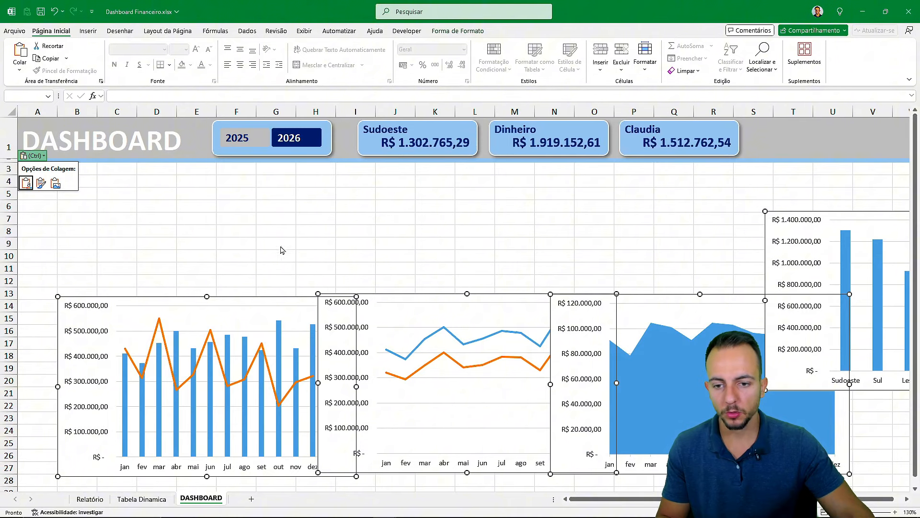
{"action": "left_click", "coordinate": [281, 247]}
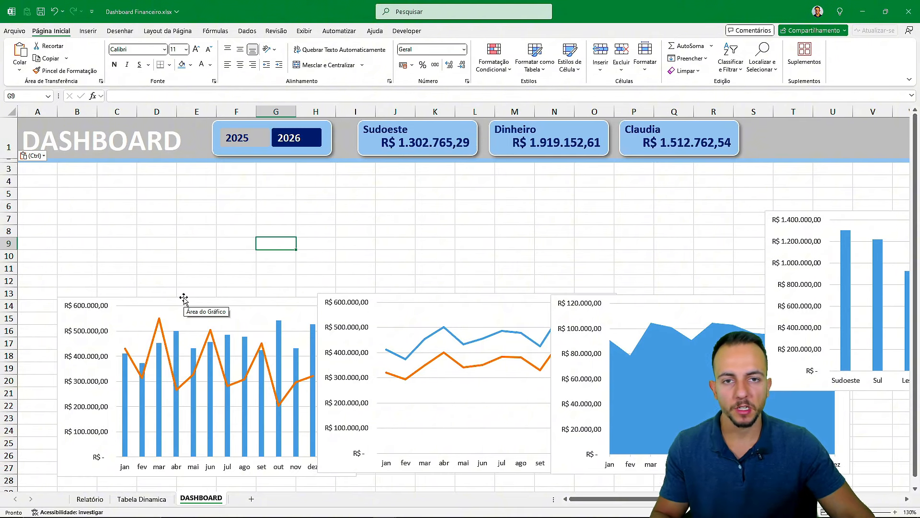
- Move the monthly sales and margin combo chart to just below the DASHBOARD header, starting in column A at about row 4
{"action": "key", "text": "ctrl"}
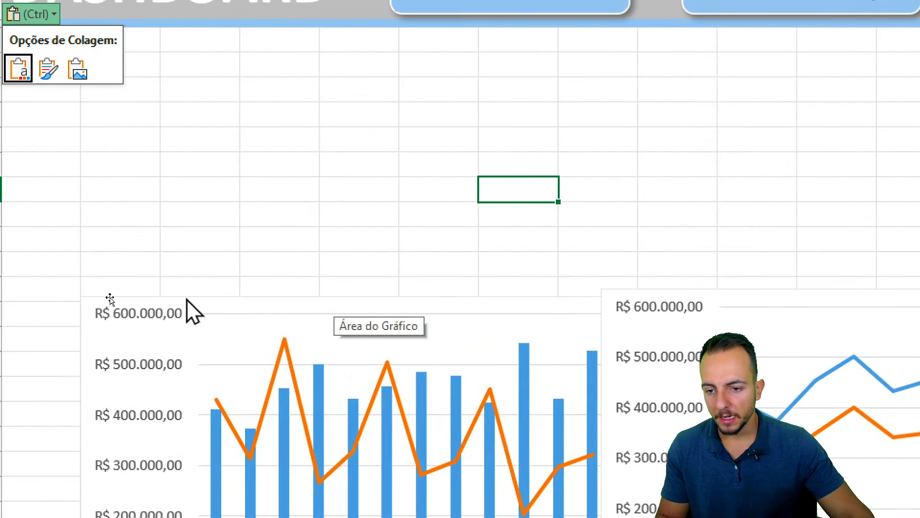
{"action": "left_click_drag", "start_coordinate": [187, 299], "coordinate": [123, 66]}
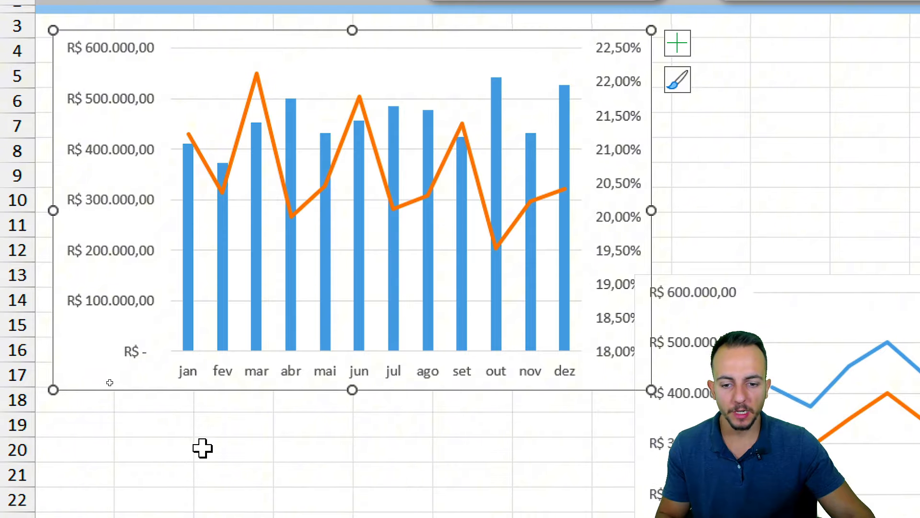
{"action": "left_click", "coordinate": [252, 447]}
{"action": "left_click_drag", "start_coordinate": [337, 335], "coordinate": [307, 333]}
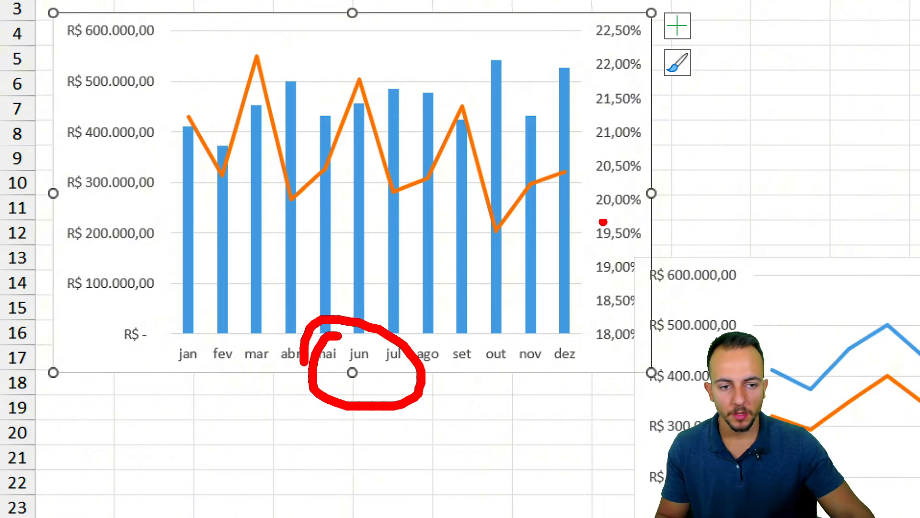
- Shrink the monthly sales and margin combo chart so it spans about columns A to H and rows 4 to 15
{"action": "mouse_move", "coordinate": [698, 170]}
{"action": "left_mouse_down"}
{"action": "mouse_move", "coordinate": [716, 220]}
{"action": "mouse_move", "coordinate": [634, 186]}
{"action": "left_mouse_up"}
{"action": "key", "text": "Escape"}
{"action": "mouse_move", "coordinate": [651, 372]}
{"action": "left_mouse_down"}
{"action": "mouse_move", "coordinate": [616, 307]}
{"action": "mouse_move", "coordinate": [488, 214]}
{"action": "mouse_move", "coordinate": [623, 294]}
{"action": "mouse_move", "coordinate": [630, 312]}
{"action": "left_mouse_up"}
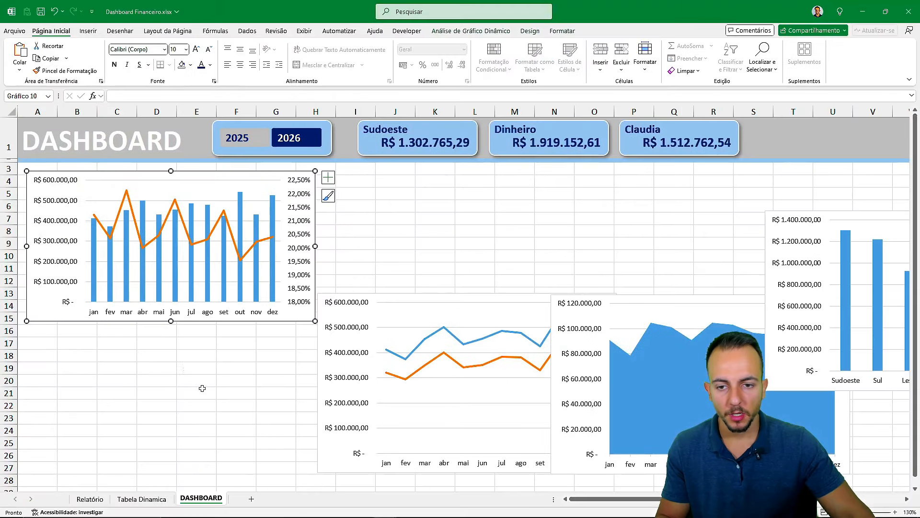
{"action": "left_click", "coordinate": [188, 368]}
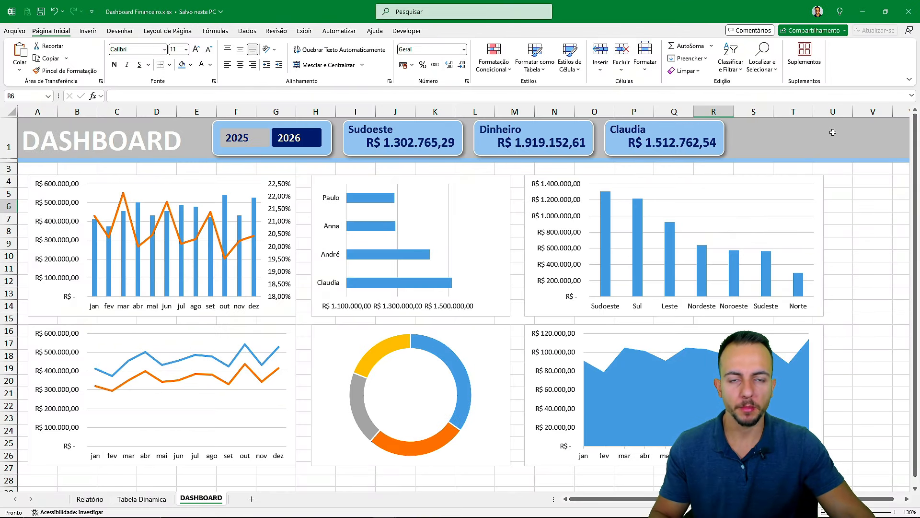
- Examine the gridlines across the empty cells beyond the charts on the DASHBOARD sheet
{"action": "scroll", "coordinate": [481, 307], "scroll_direction": "right", "scroll_amount": 8}
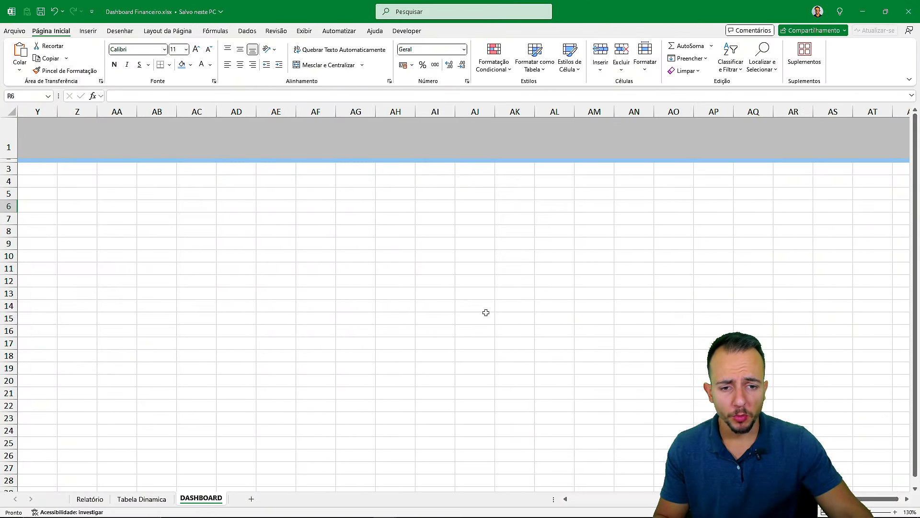
{"action": "scroll", "coordinate": [427, 326], "scroll_direction": "down", "scroll_amount": 8}
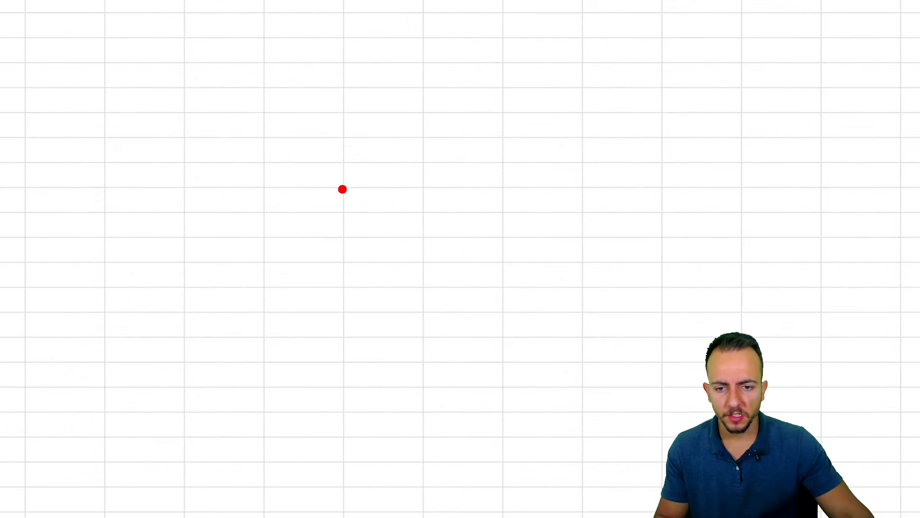
{"action": "left_click_drag", "start_coordinate": [334, 221], "coordinate": [334, 318]}
{"action": "mouse_move", "coordinate": [373, 216]}
{"action": "left_mouse_down"}
{"action": "mouse_move", "coordinate": [373, 263]}
{"action": "mouse_move", "coordinate": [418, 370]}
{"action": "left_mouse_up"}
{"action": "mouse_move", "coordinate": [470, 308]}
{"action": "left_mouse_down"}
{"action": "mouse_move", "coordinate": [280, 308]}
{"action": "mouse_move", "coordinate": [453, 291]}
{"action": "left_mouse_up"}
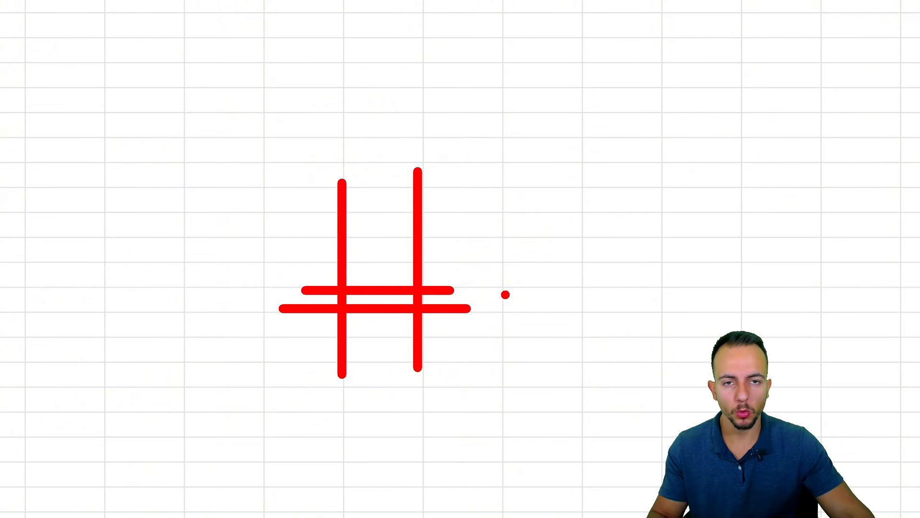
{"action": "key", "text": "Escape"}
{"action": "scroll", "coordinate": [416, 279], "scroll_direction": "left", "scroll_amount": 8}
{"action": "scroll", "coordinate": [414, 280], "scroll_direction": "up", "scroll_amount": 8}
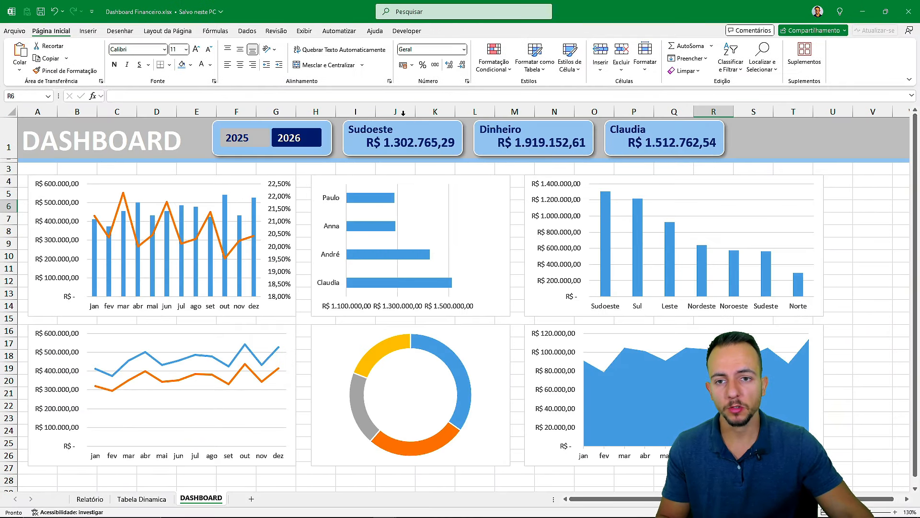
- Turn off the gridlines on the DASHBOARD sheet
{"action": "key", "text": "ctrl+4"}
{"action": "left_click", "coordinate": [307, 66]}
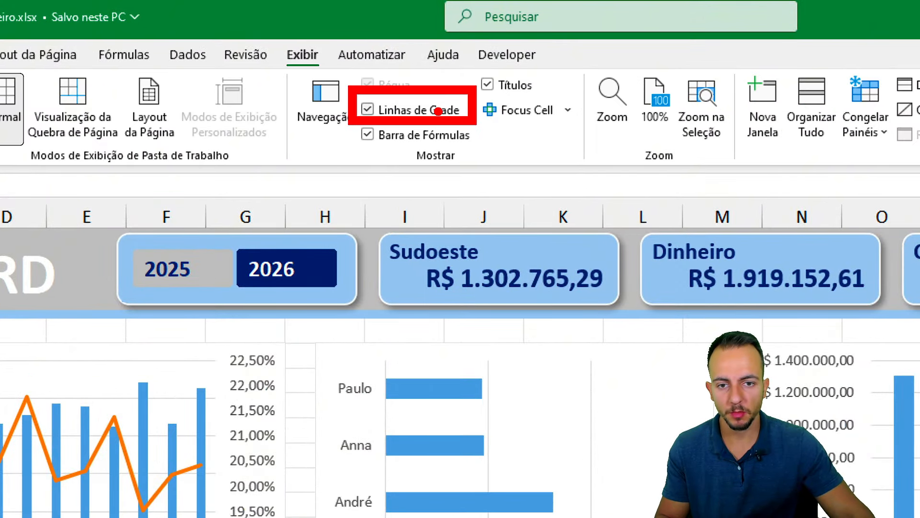
{"action": "left_click", "coordinate": [439, 113]}
{"action": "key", "text": "ctrl+4"}
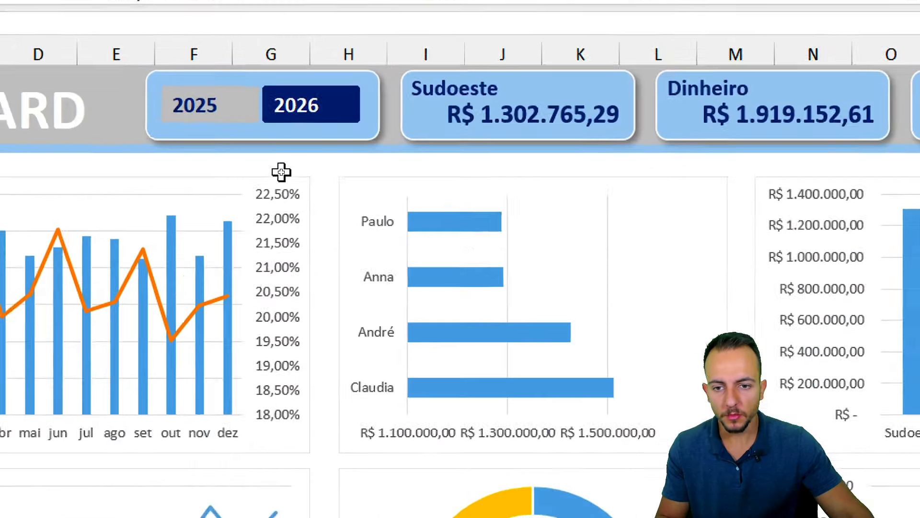
- Apply the first external shadow preset to the chart area of the monthly sales and margin combo chart
{"action": "left_click", "coordinate": [293, 174]}
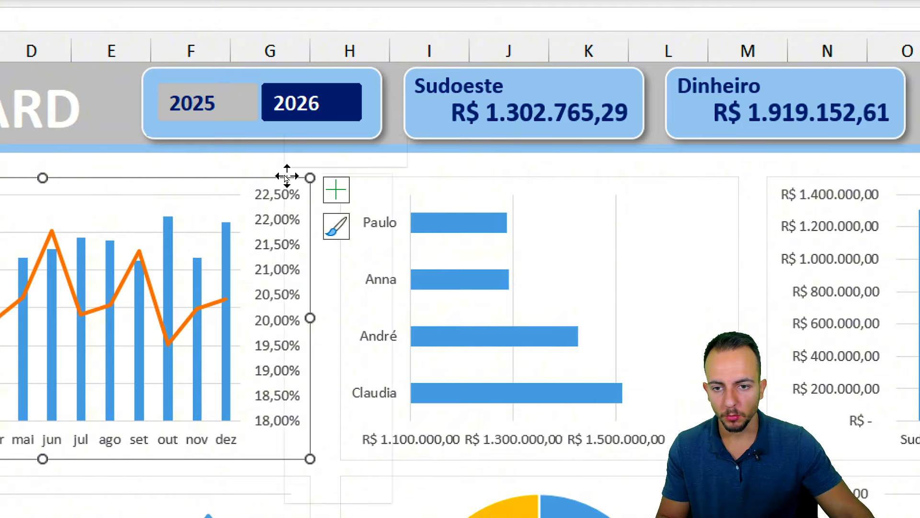
{"action": "right_click", "coordinate": [290, 174]}
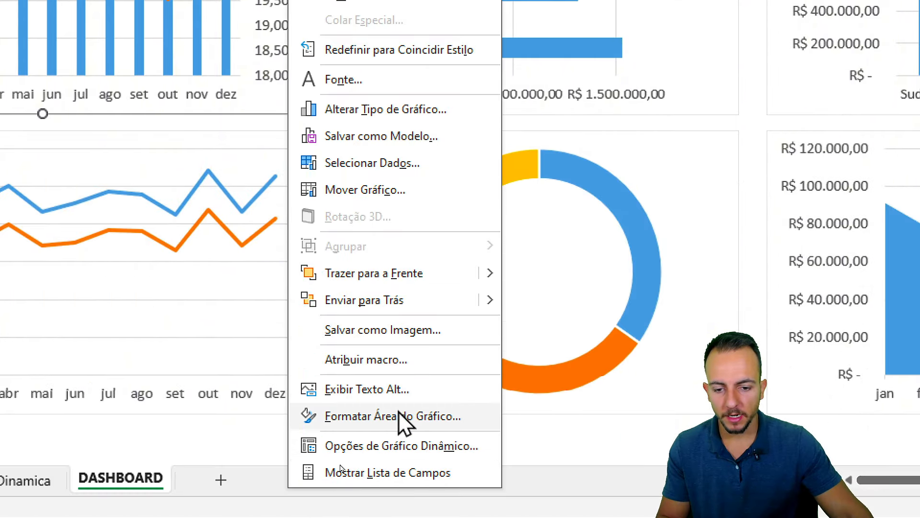
{"action": "left_click", "coordinate": [396, 415]}
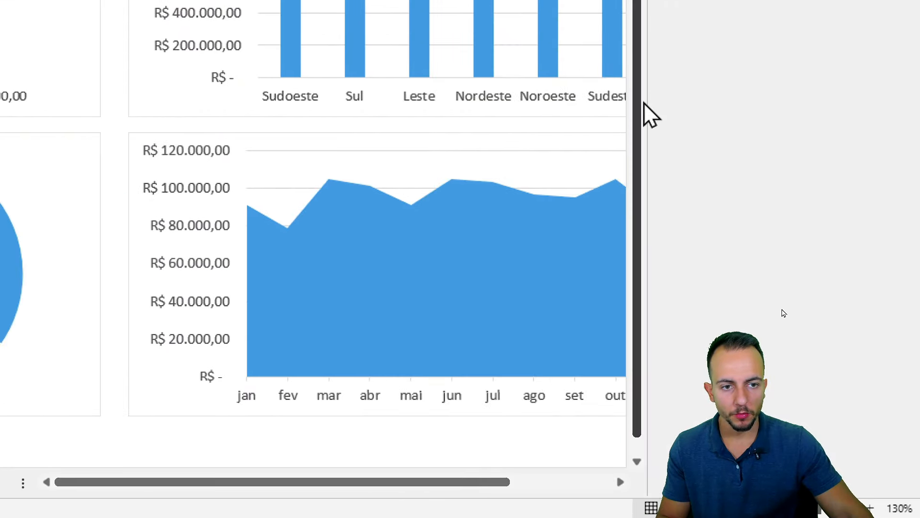
{"action": "left_click_drag", "start_coordinate": [652, 104], "coordinate": [312, 102]}
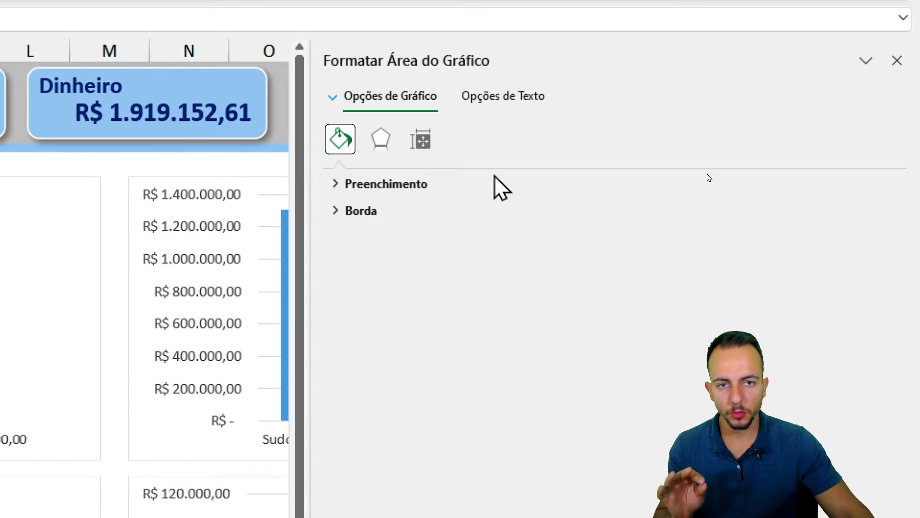
{"action": "left_click", "coordinate": [380, 141]}
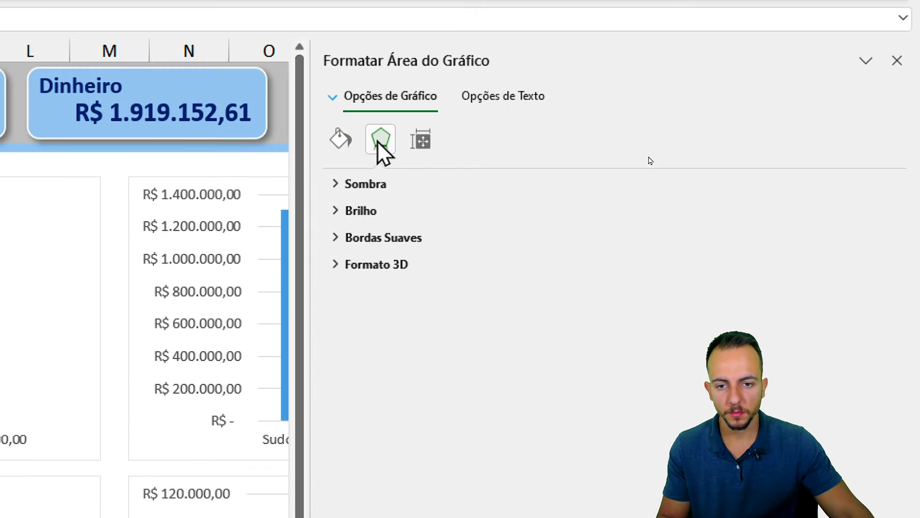
{"action": "left_click", "coordinate": [377, 188]}
{"action": "left_click", "coordinate": [855, 210]}
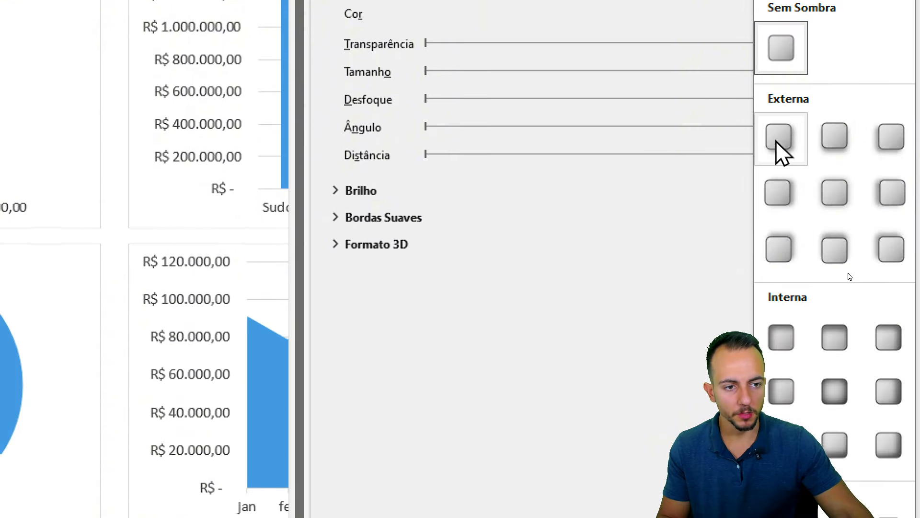
{"action": "left_click", "coordinate": [779, 139]}
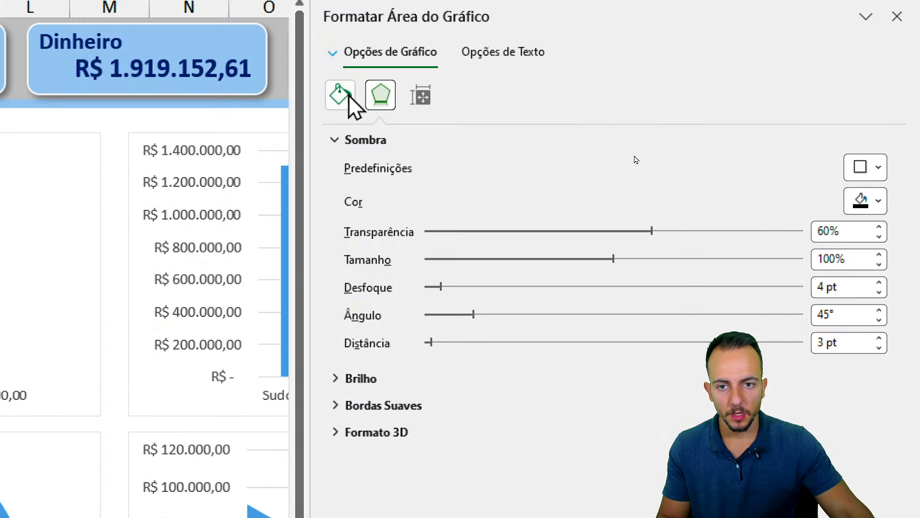
- Give the monthly sales and margin combo chart a black border with rounded corners and close its formatting options
{"action": "left_click", "coordinate": [349, 94]}
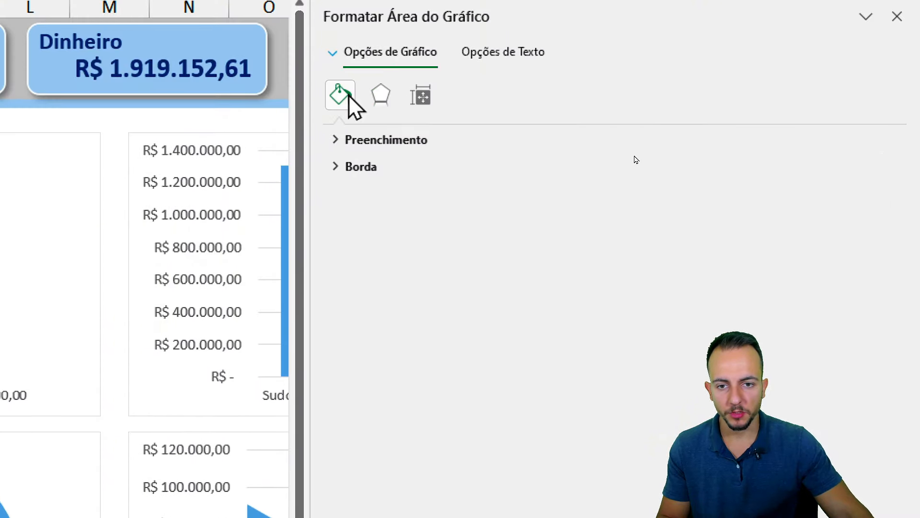
{"action": "left_click", "coordinate": [366, 168]}
{"action": "left_click", "coordinate": [857, 301]}
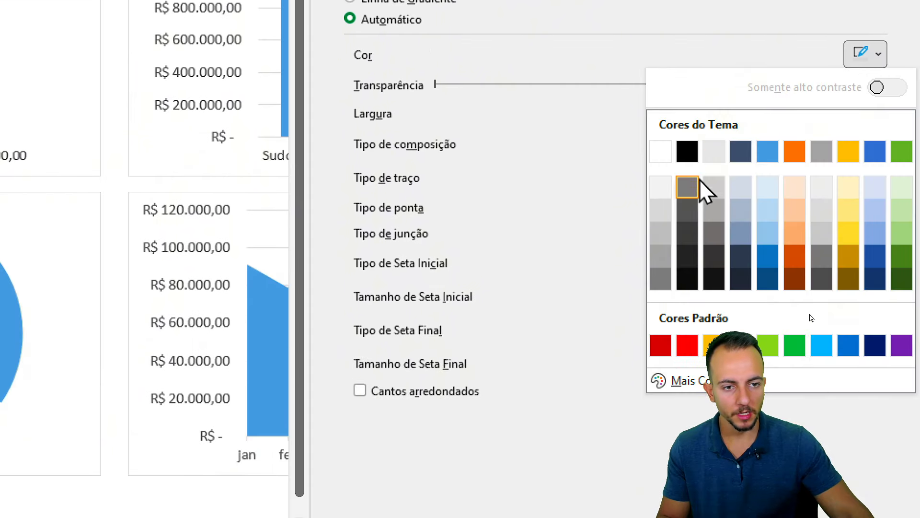
{"action": "left_click", "coordinate": [679, 403]}
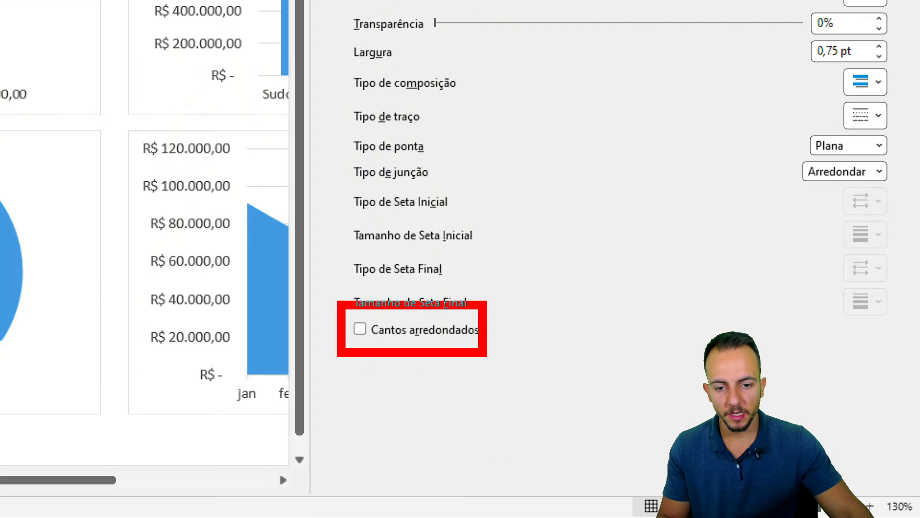
{"action": "left_click", "coordinate": [382, 330]}
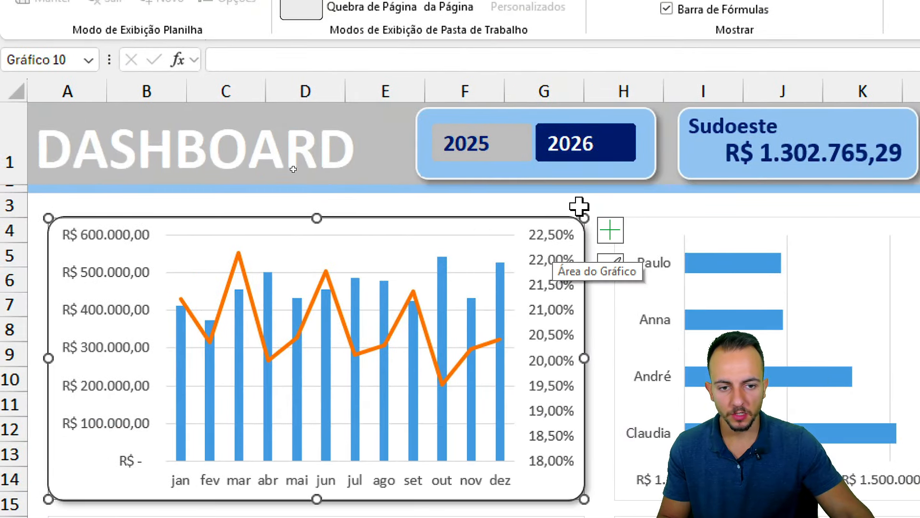
{"action": "left_click", "coordinate": [434, 138]}
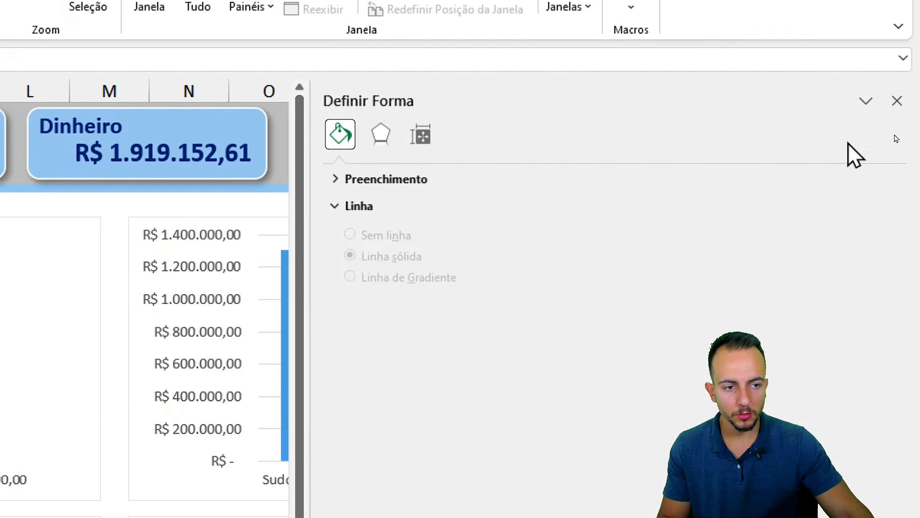
{"action": "left_click", "coordinate": [897, 99]}
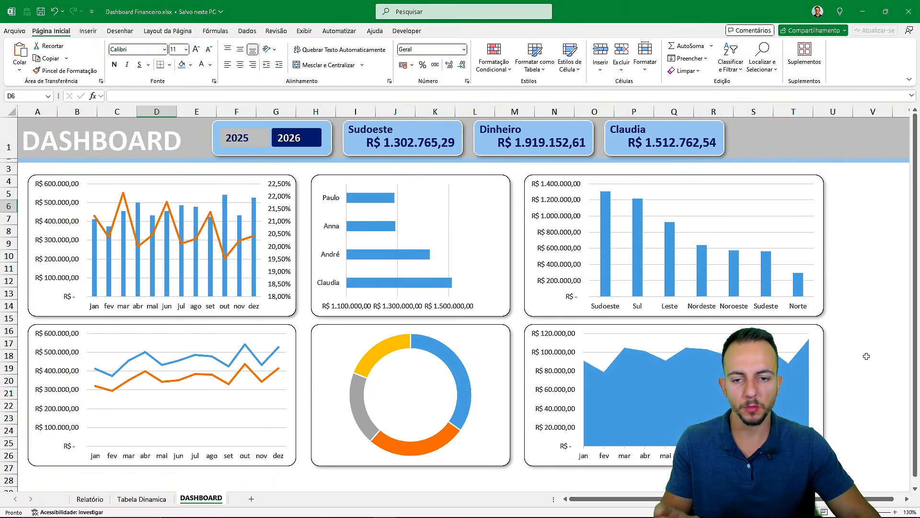
- Switch the year slicer repeatedly between 2025 and 2026 to check the cards and charts, ending on 2026
{"action": "left_click", "coordinate": [244, 138]}
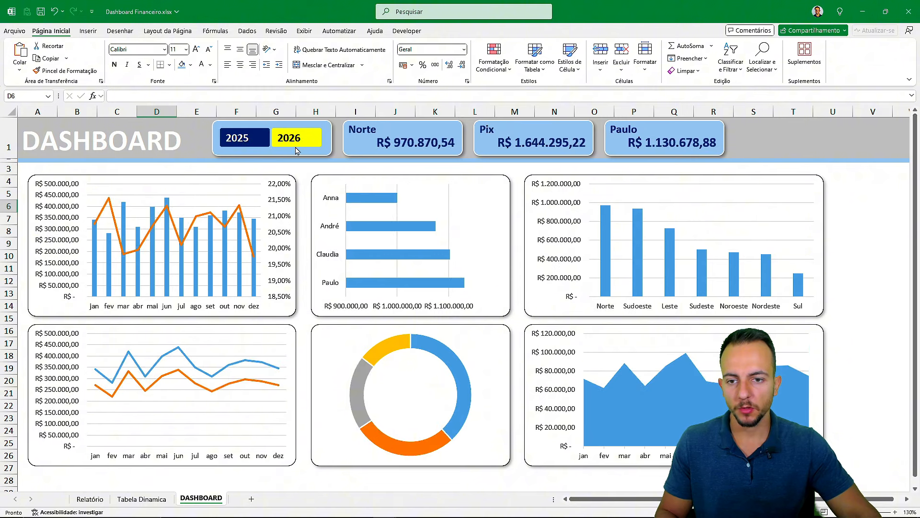
{"action": "left_click", "coordinate": [258, 142]}
{"action": "left_click", "coordinate": [298, 142]}
{"action": "left_click", "coordinate": [261, 140]}
{"action": "left_click", "coordinate": [288, 141]}
{"action": "left_click", "coordinate": [263, 142]}
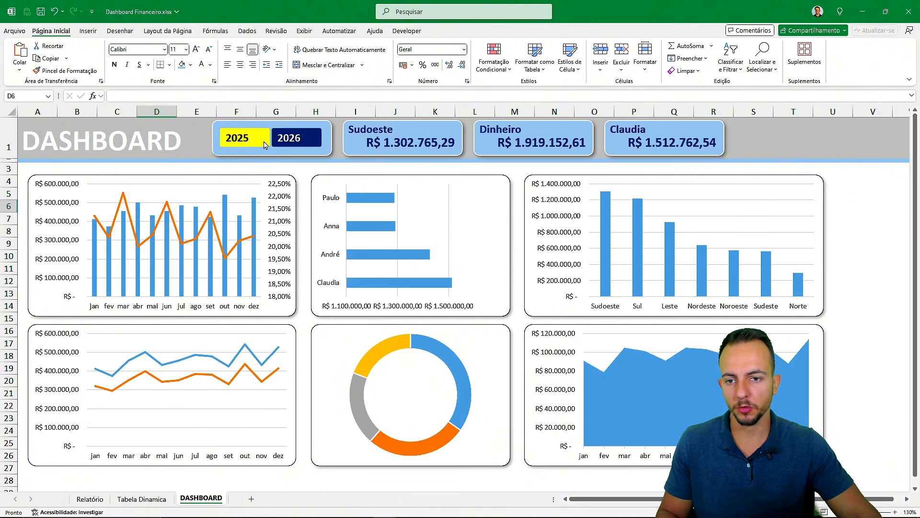
{"action": "left_click", "coordinate": [286, 144]}
{"action": "left_click", "coordinate": [261, 142]}
{"action": "left_click", "coordinate": [279, 144]}
{"action": "left_click", "coordinate": [254, 142]}
{"action": "left_click", "coordinate": [285, 143]}
{"action": "left_click", "coordinate": [263, 144]}
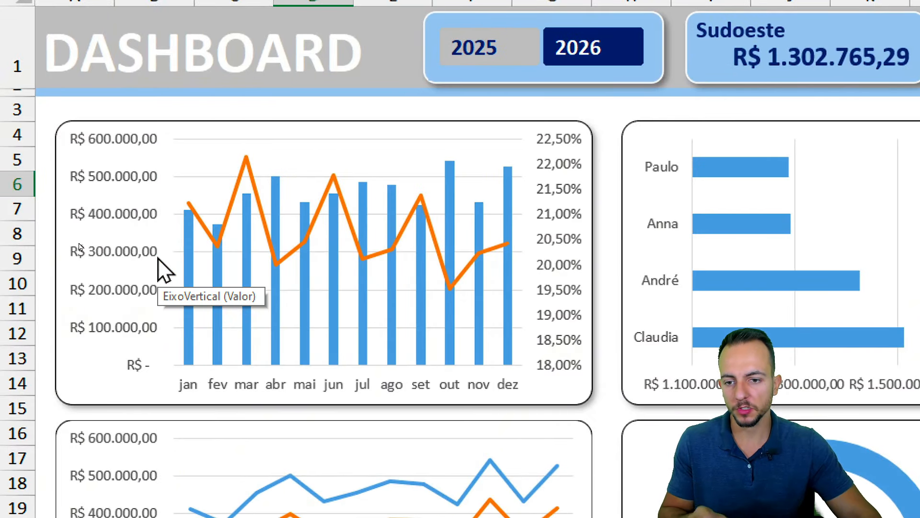
- Set the sales value axis of the monthly combo chart to 0 decimal places
{"action": "right_click", "coordinate": [131, 211]}
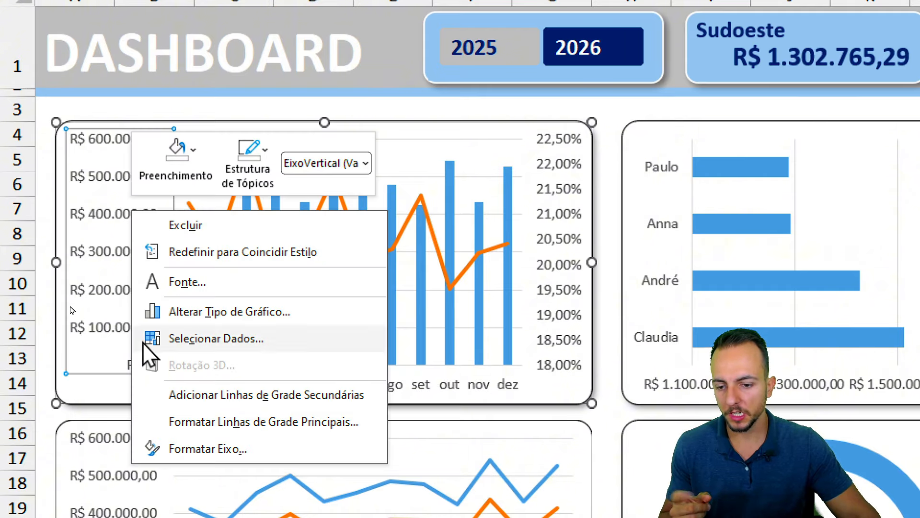
{"action": "left_click", "coordinate": [216, 449]}
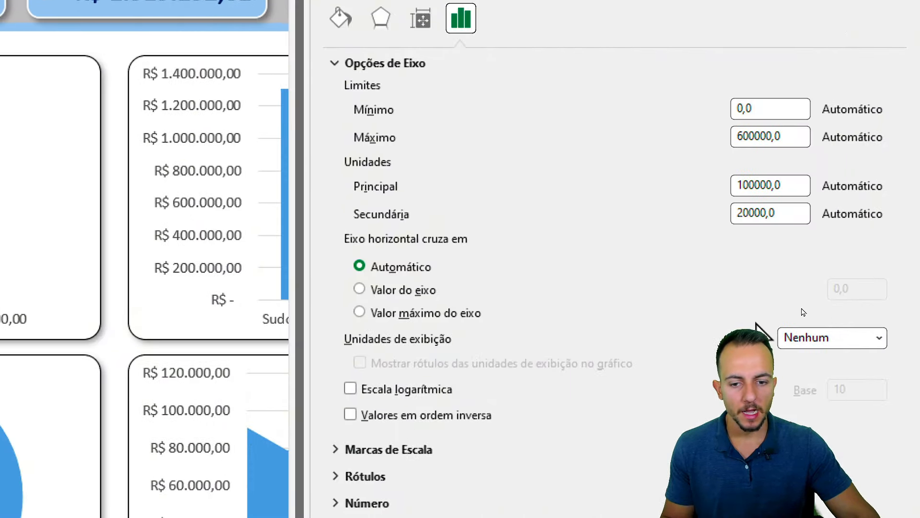
{"action": "left_click", "coordinate": [400, 321]}
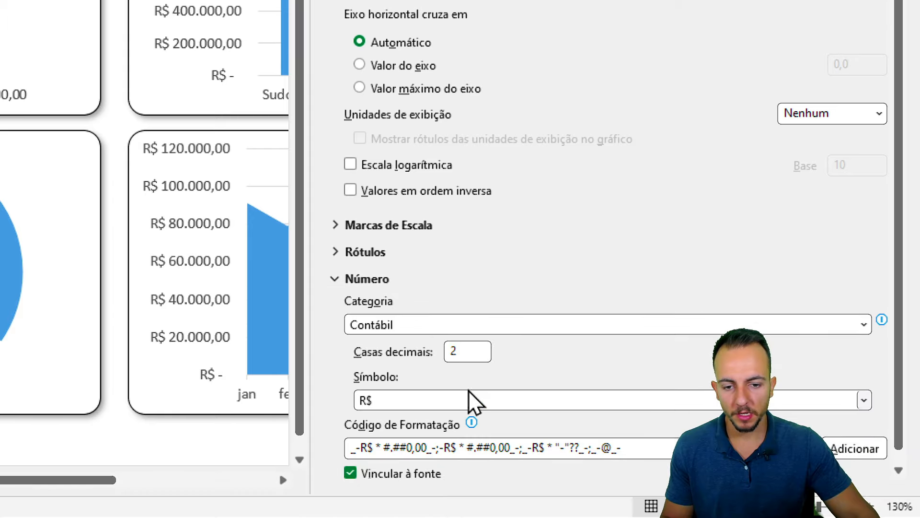
{"action": "double_click", "coordinate": [470, 355]}
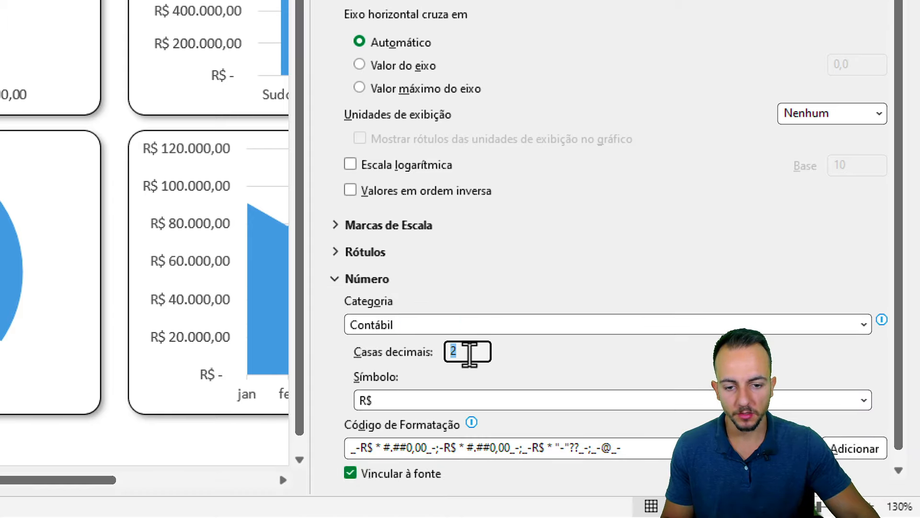
{"action": "type", "text": "0"}
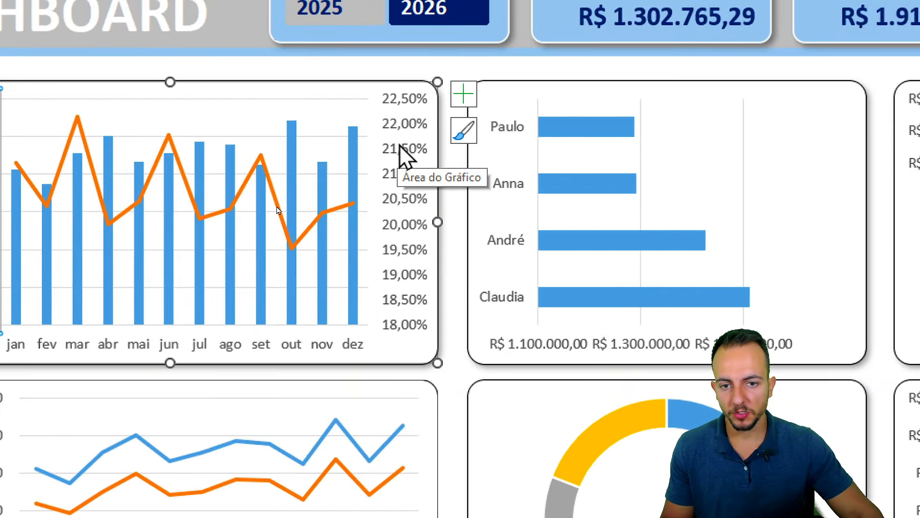
- Set the margin percentage axis of the monthly combo chart to 0 decimal places
{"action": "left_click", "coordinate": [271, 122]}
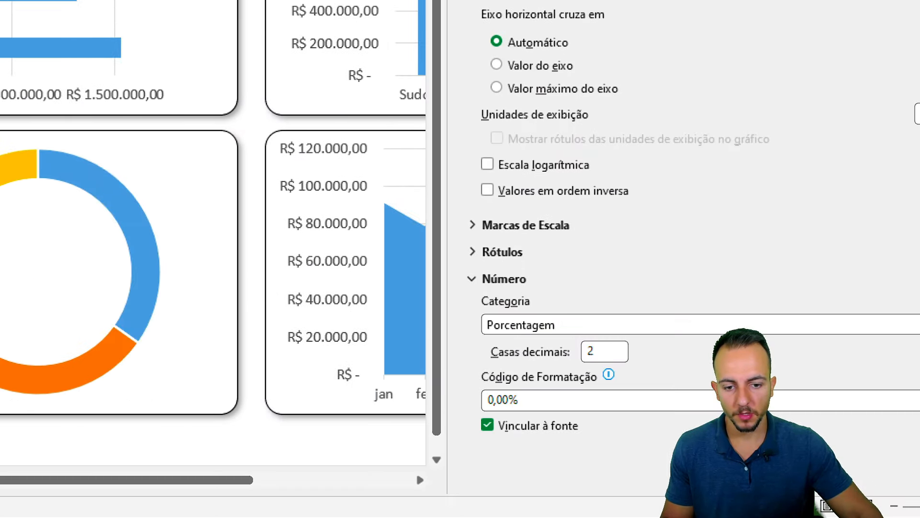
{"action": "double_click", "coordinate": [614, 354]}
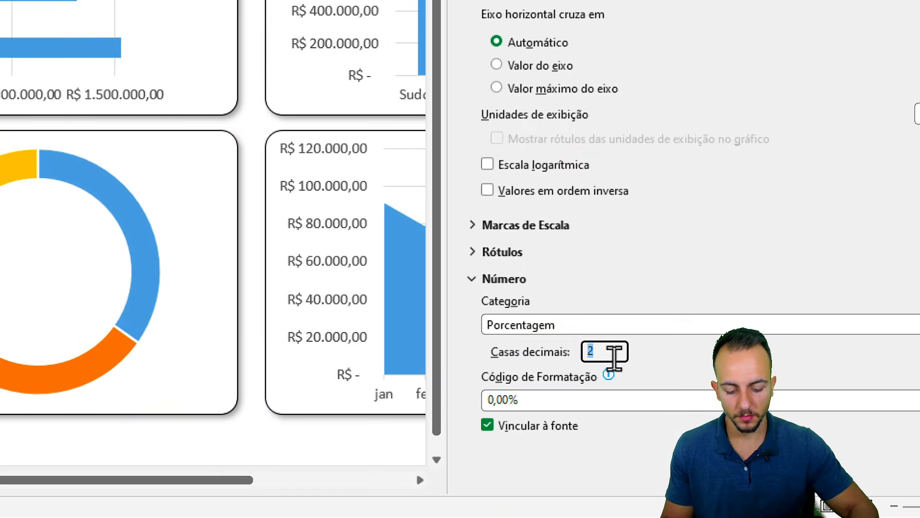
{"action": "type", "text": "0"}
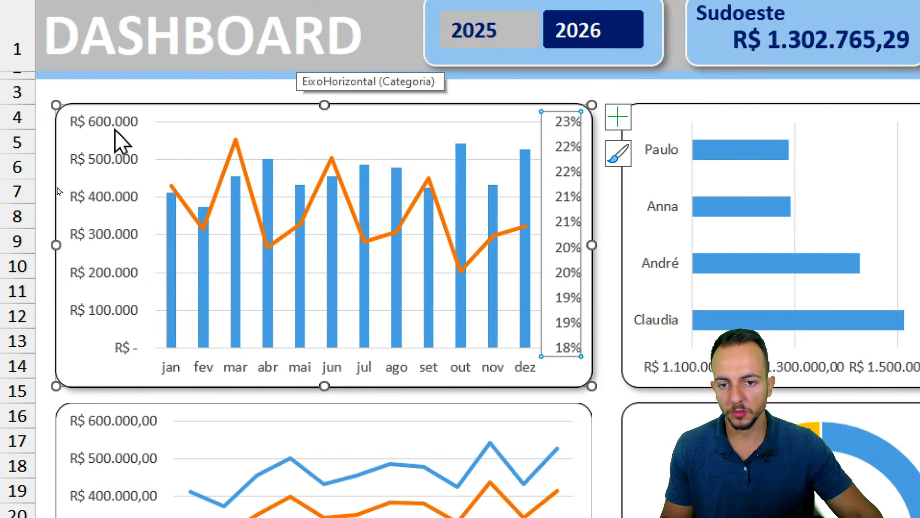
- Apply the first external shadow preset to the orange margin line of the monthly combo chart
{"action": "left_click", "coordinate": [223, 183]}
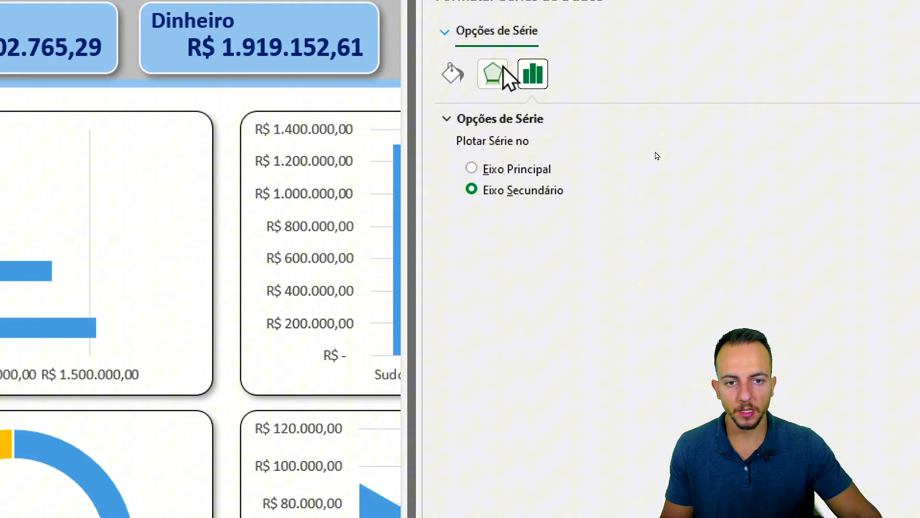
{"action": "left_click", "coordinate": [493, 75]}
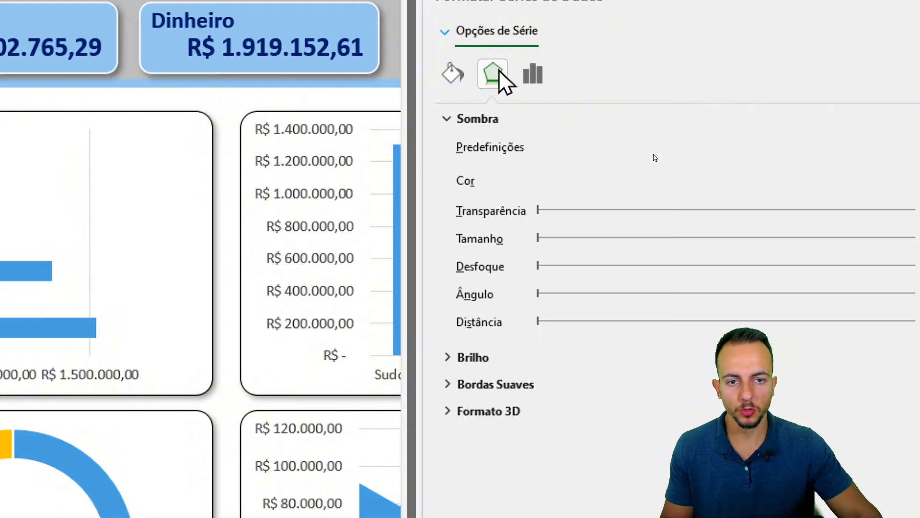
{"action": "left_click", "coordinate": [860, 146]}
{"action": "left_click", "coordinate": [778, 302]}
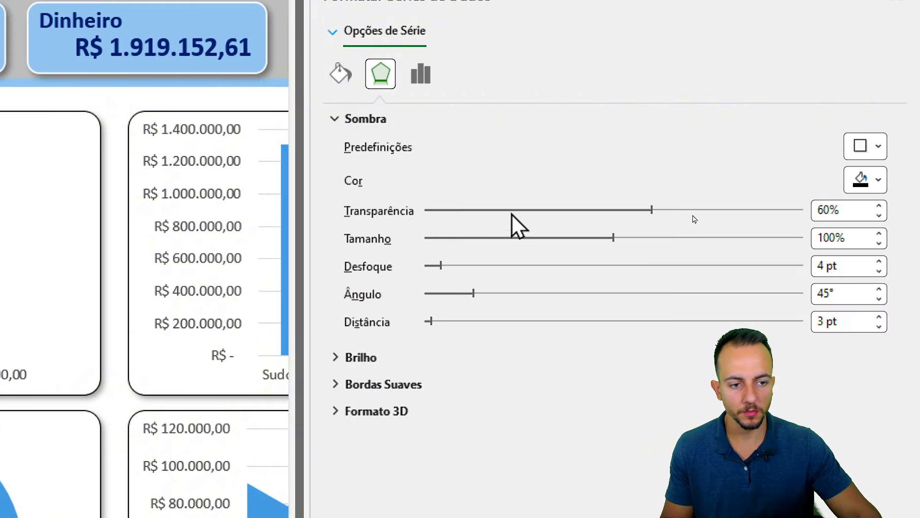
- Format the margin line of the monthly combo chart as a solid, smoothed dark blue line 3 pt wide
{"action": "left_click", "coordinate": [346, 86]}
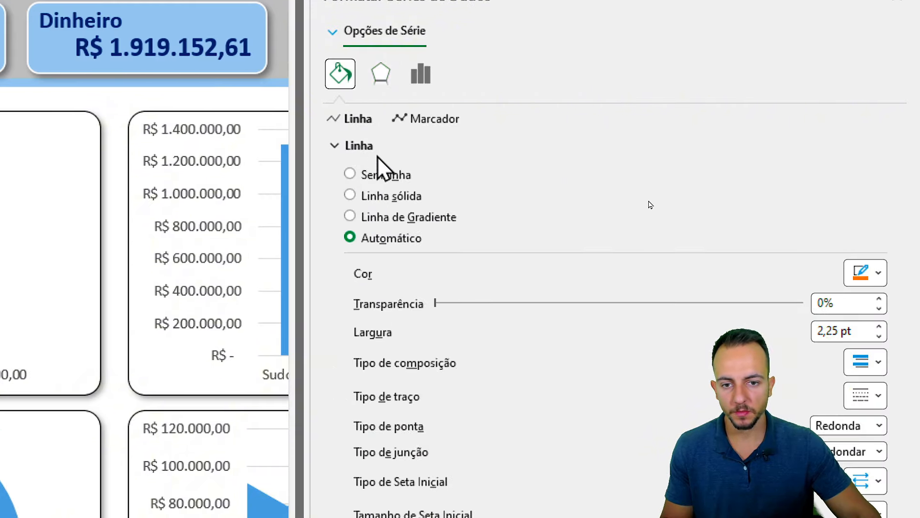
{"action": "left_click", "coordinate": [381, 196]}
{"action": "left_click", "coordinate": [865, 273]}
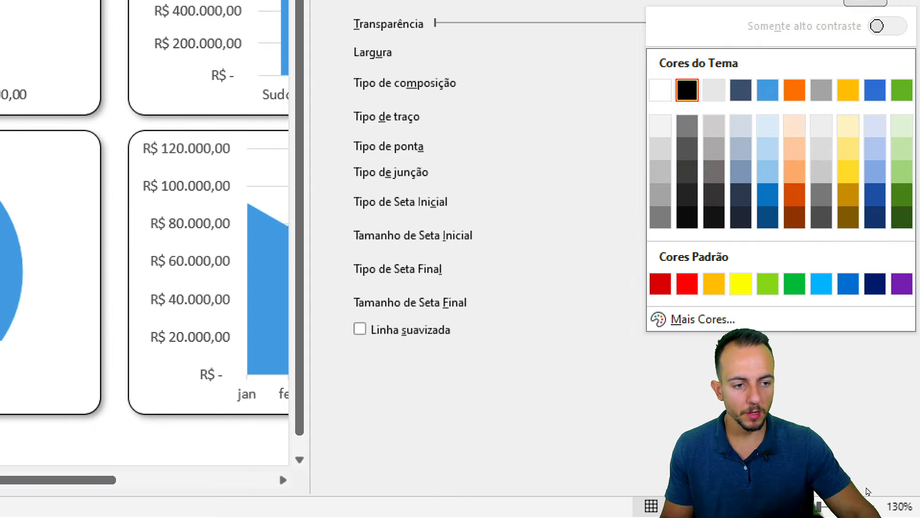
{"action": "left_click", "coordinate": [872, 293]}
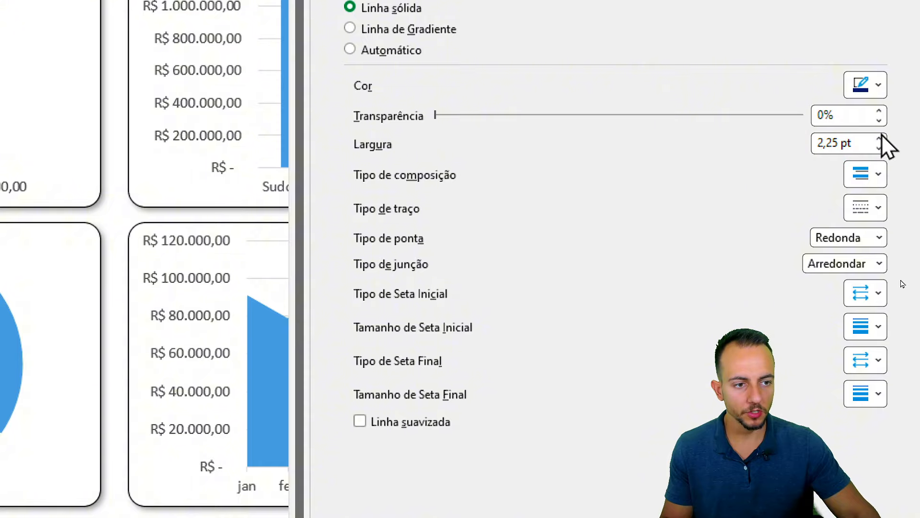
{"action": "left_click", "coordinate": [879, 150]}
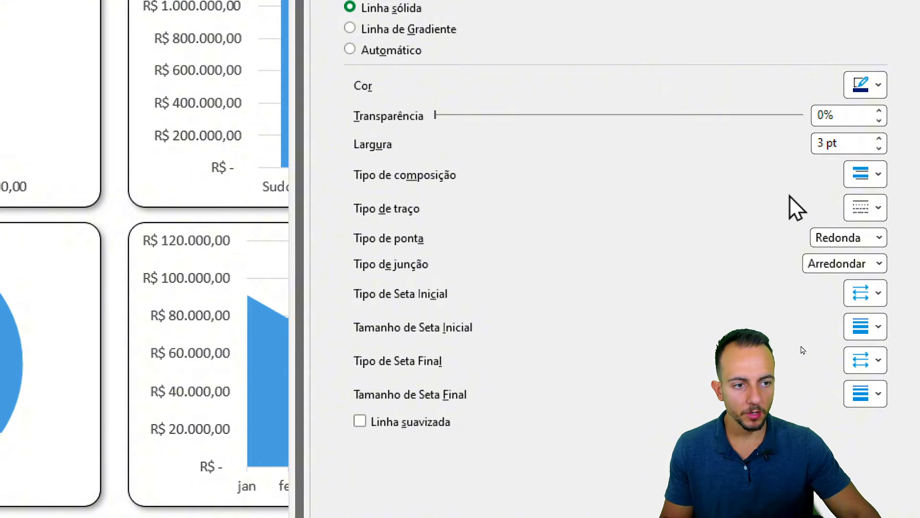
{"action": "left_click", "coordinate": [359, 329]}
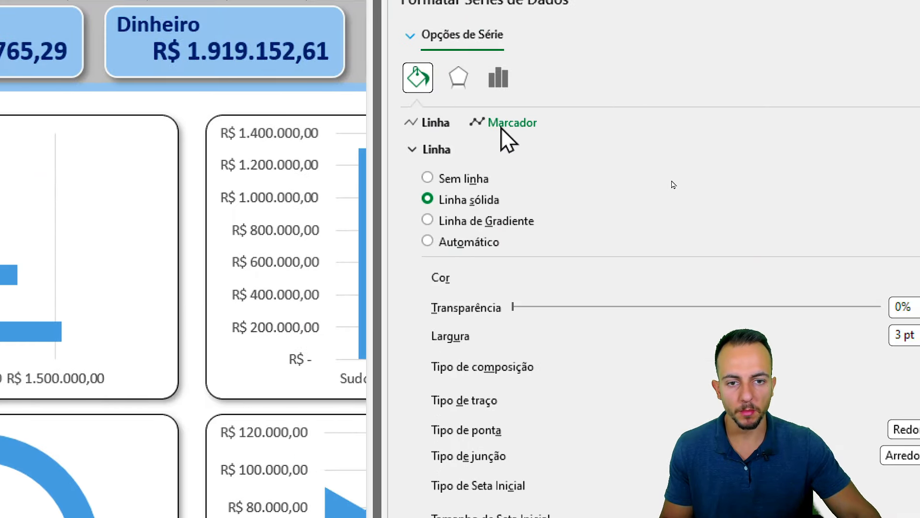
- Add built-in round markers to the margin line of the monthly combo chart
{"action": "left_click", "coordinate": [501, 128]}
{"action": "left_click", "coordinate": [470, 150]}
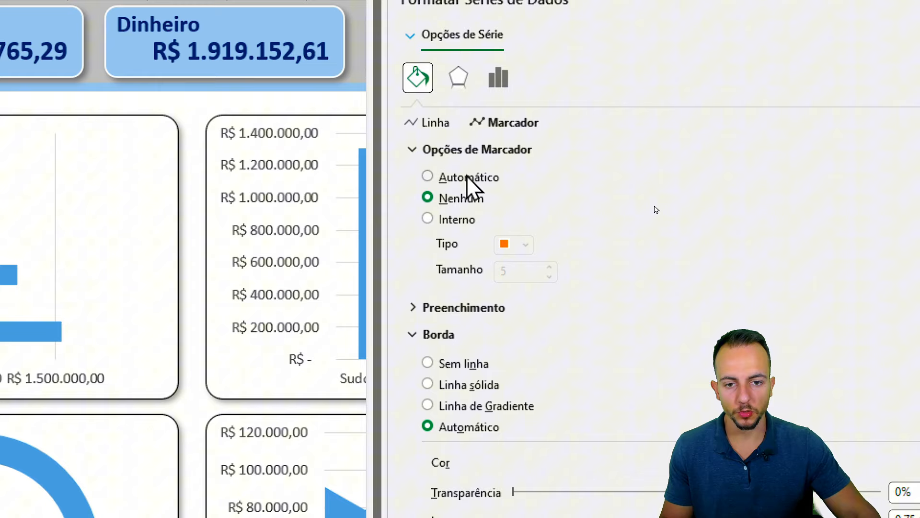
{"action": "left_click", "coordinate": [459, 217]}
{"action": "left_click", "coordinate": [515, 246]}
{"action": "left_click", "coordinate": [515, 383]}
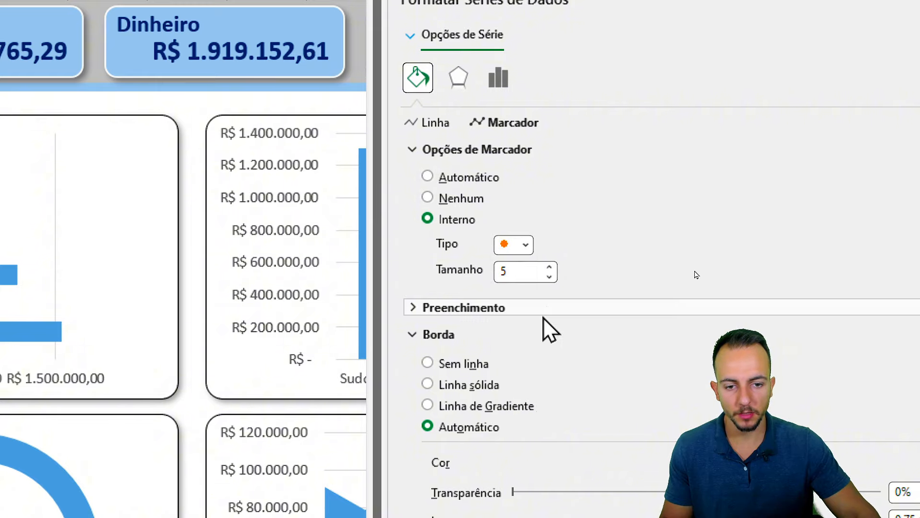
- Give the markers of the combo chart's margin line a solid red fill
{"action": "left_click", "coordinate": [474, 150]}
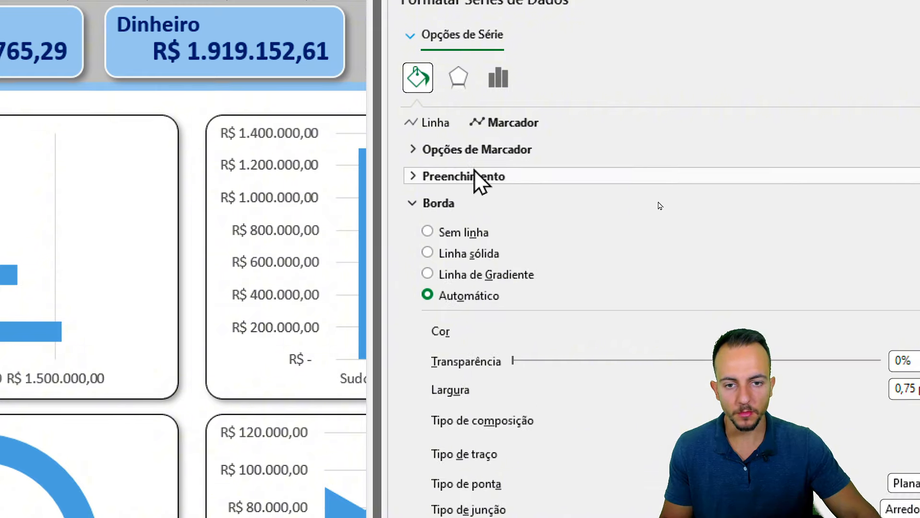
{"action": "left_click", "coordinate": [468, 173]}
{"action": "left_click", "coordinate": [499, 246]}
{"action": "left_click", "coordinate": [498, 229]}
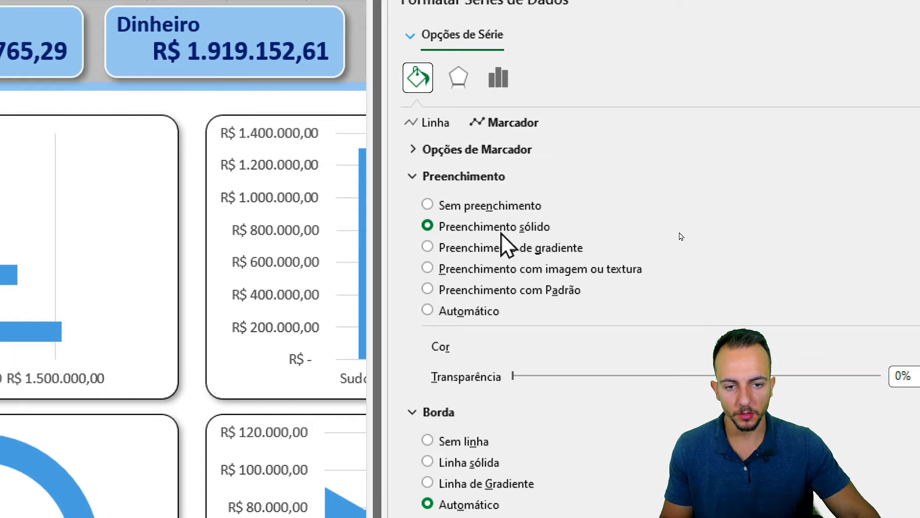
{"action": "left_click", "coordinate": [865, 345]}
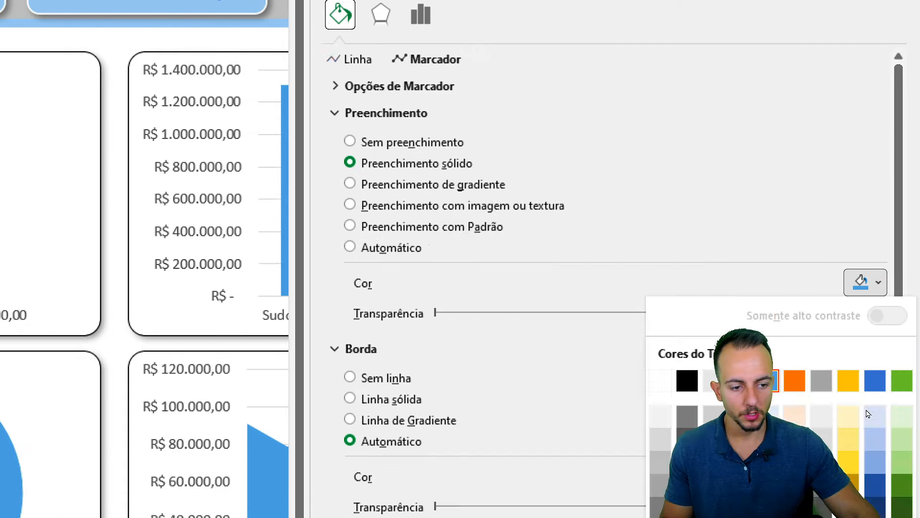
{"action": "left_click", "coordinate": [686, 354]}
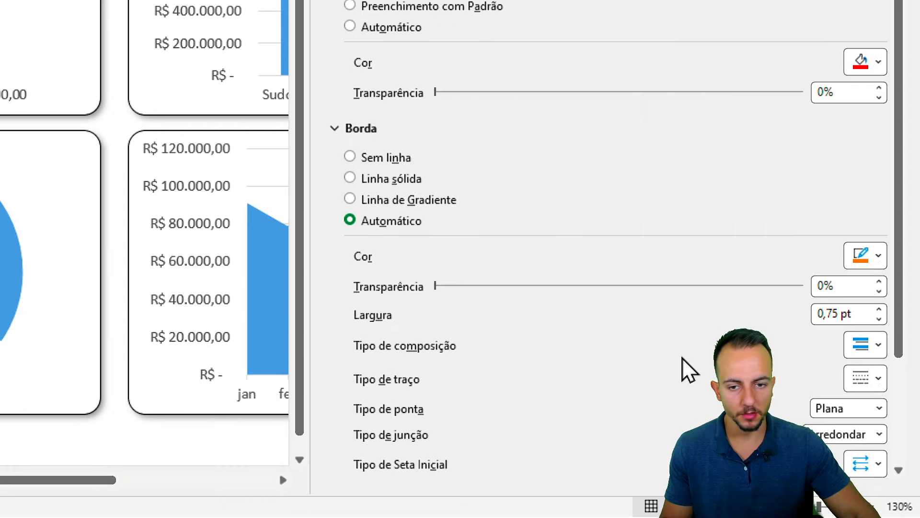
- Remove the border line from the margin line's markers and close the series formatting
{"action": "left_click", "coordinate": [363, 156]}
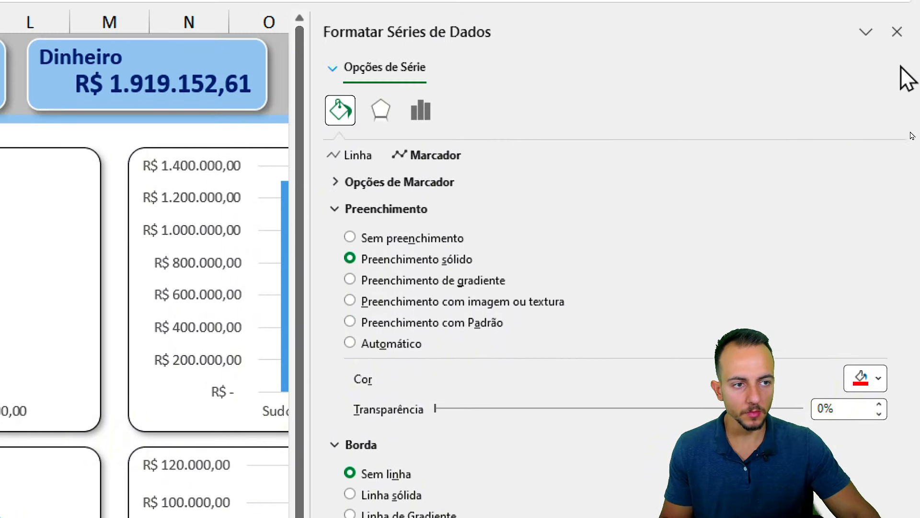
{"action": "left_click", "coordinate": [897, 31]}
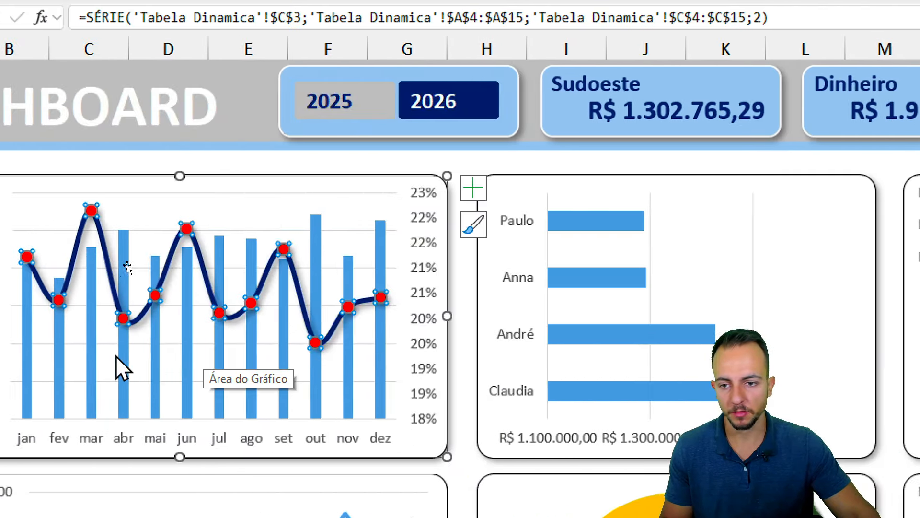
{"action": "left_click", "coordinate": [116, 356]}
{"action": "left_click", "coordinate": [35, 398]}
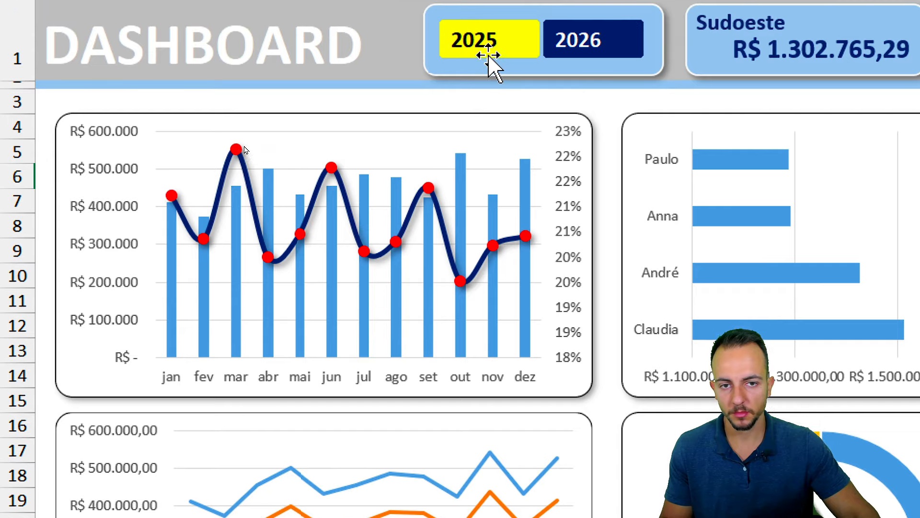
- Test the year slicer by alternating between 2025 and 2026, finishing on 2025
{"action": "left_click", "coordinate": [489, 54]}
{"action": "left_click", "coordinate": [585, 51]}
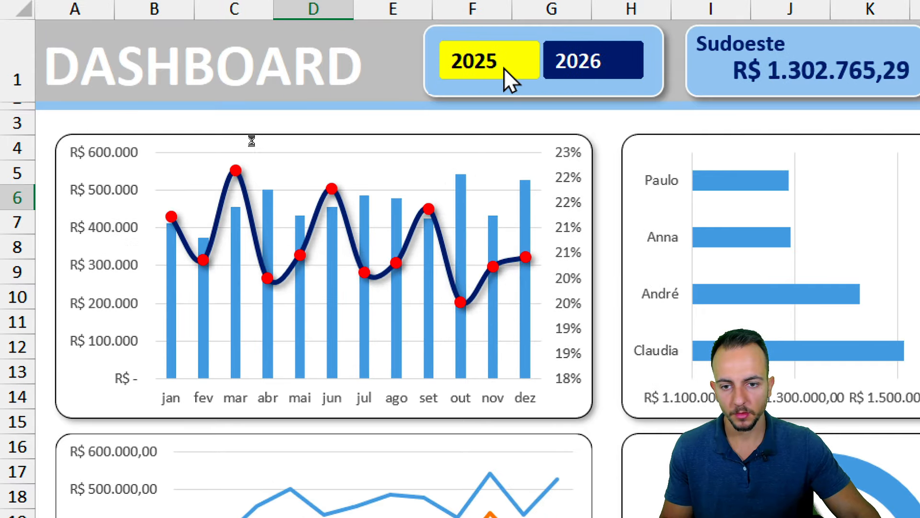
{"action": "left_click", "coordinate": [502, 53]}
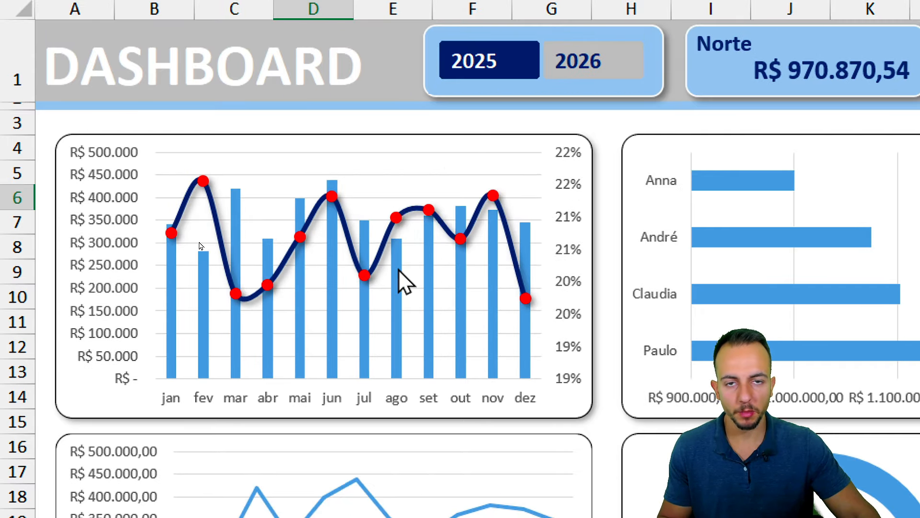
- Apply a preset outer shadow with a 45° angle and 3 pt distance to the combo chart's column series
{"action": "right_click", "coordinate": [399, 270]}
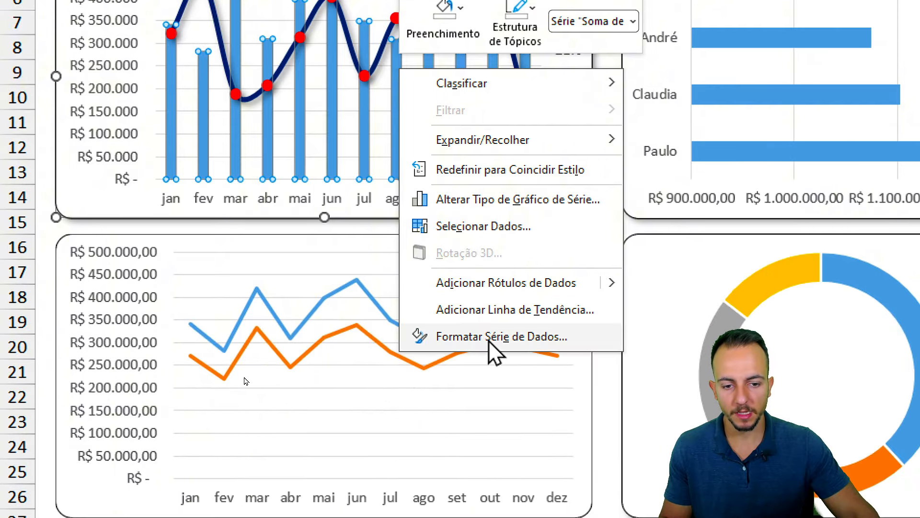
{"action": "left_click", "coordinate": [488, 337]}
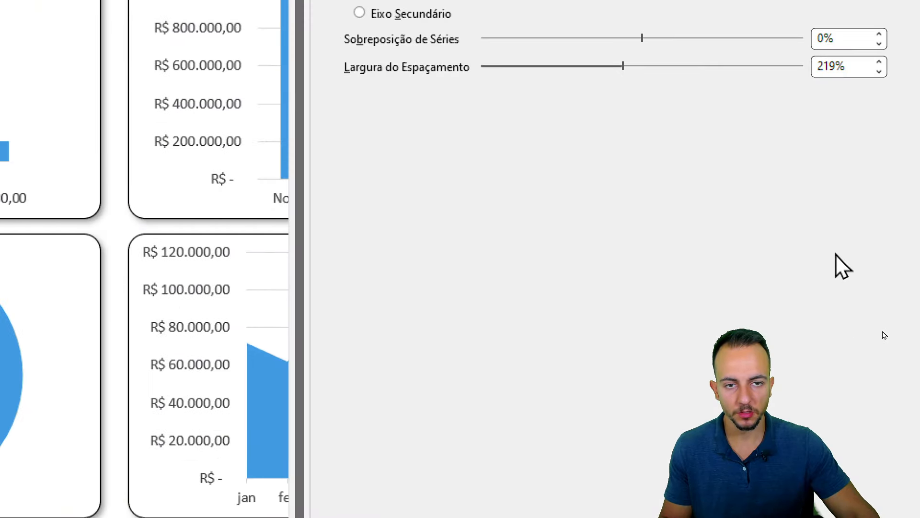
{"action": "left_click", "coordinate": [390, 67]}
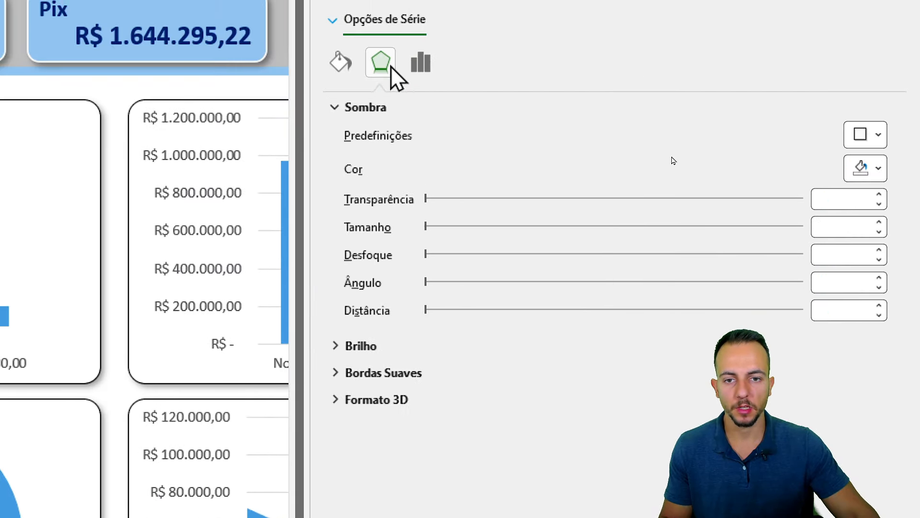
{"action": "left_click", "coordinate": [862, 139]}
{"action": "left_click", "coordinate": [781, 291]}
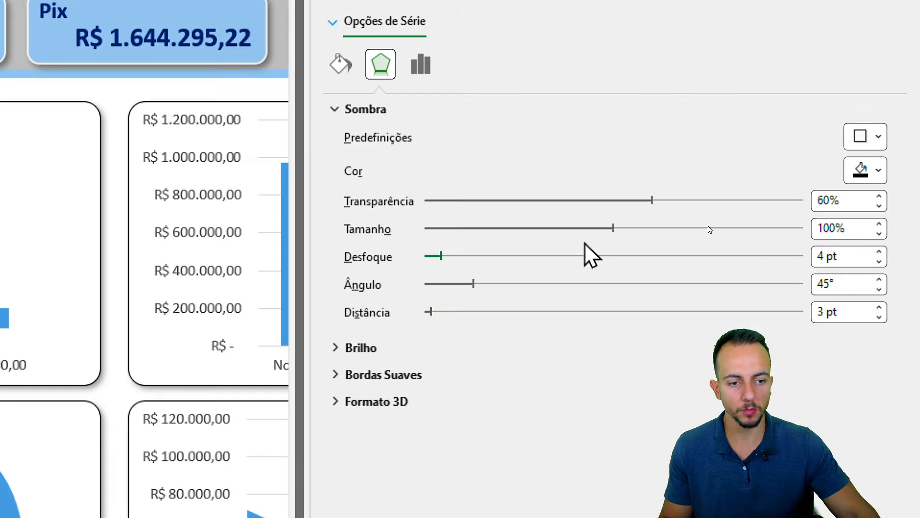
- Set the column series to a solid light blue fill
{"action": "left_click", "coordinate": [341, 67]}
{"action": "left_click", "coordinate": [446, 162]}
{"action": "left_click", "coordinate": [864, 303]}
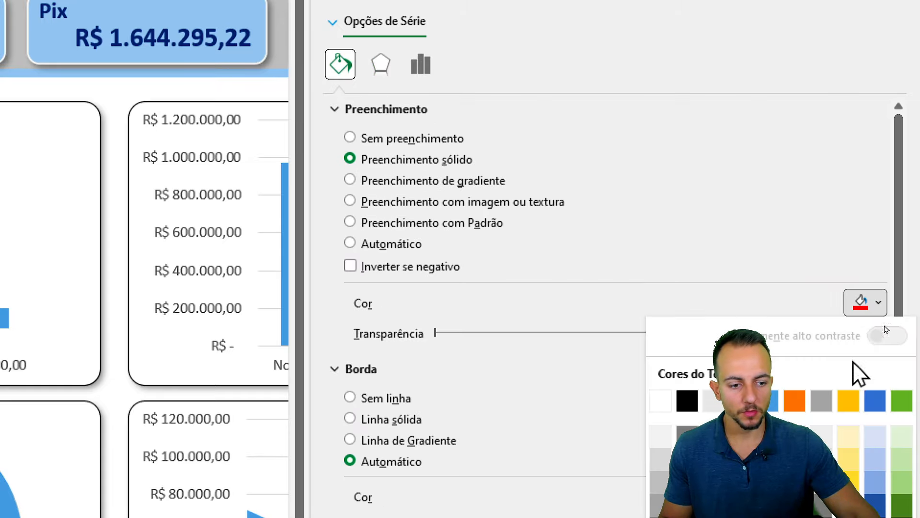
{"action": "left_click", "coordinate": [771, 276]}
- Give the columns a solid light blue border 10 pt wide and close the series formatting
{"action": "left_click", "coordinate": [407, 206]}
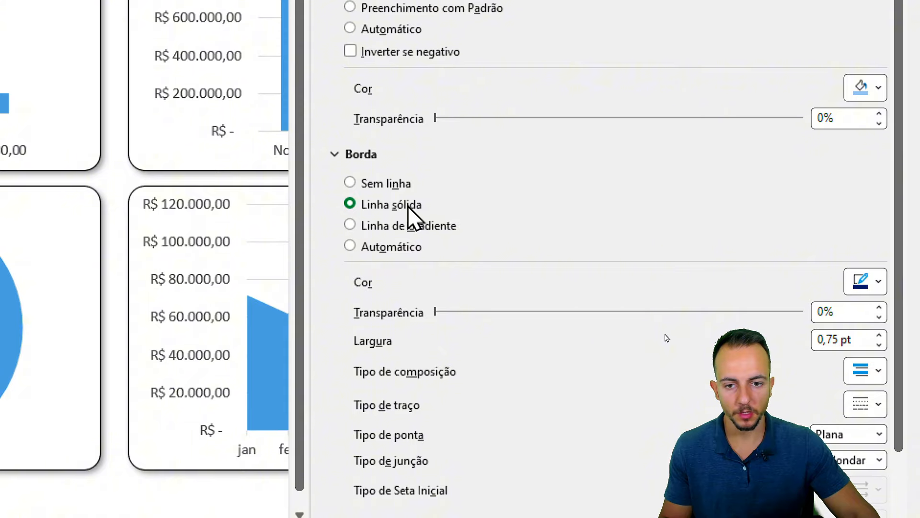
{"action": "left_click", "coordinate": [860, 282]}
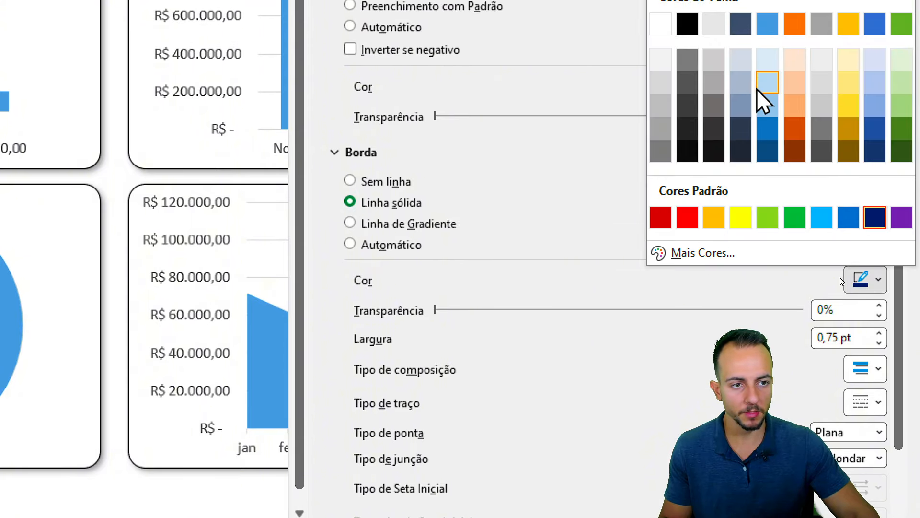
{"action": "left_click", "coordinate": [767, 88]}
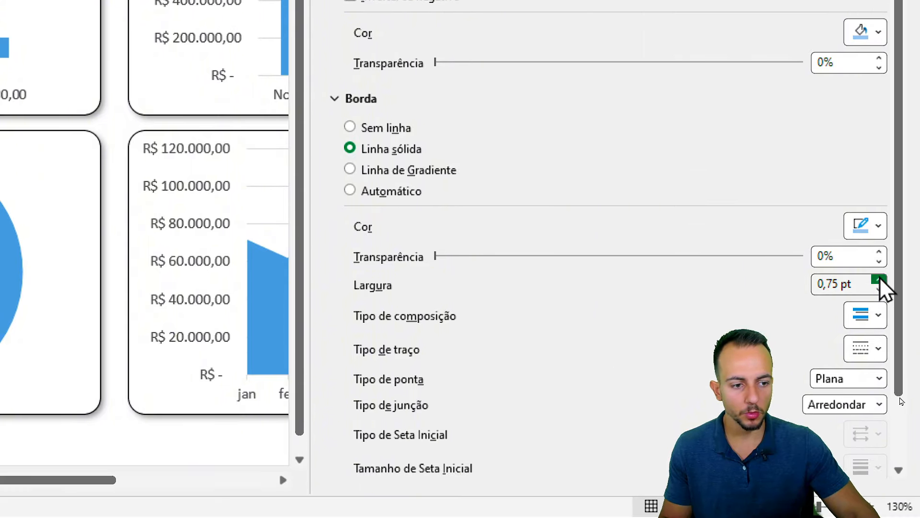
{"action": "scroll", "coordinate": [688, 324], "scroll_direction": "down", "scroll_amount": 2}
{"action": "left_click", "coordinate": [880, 203]}
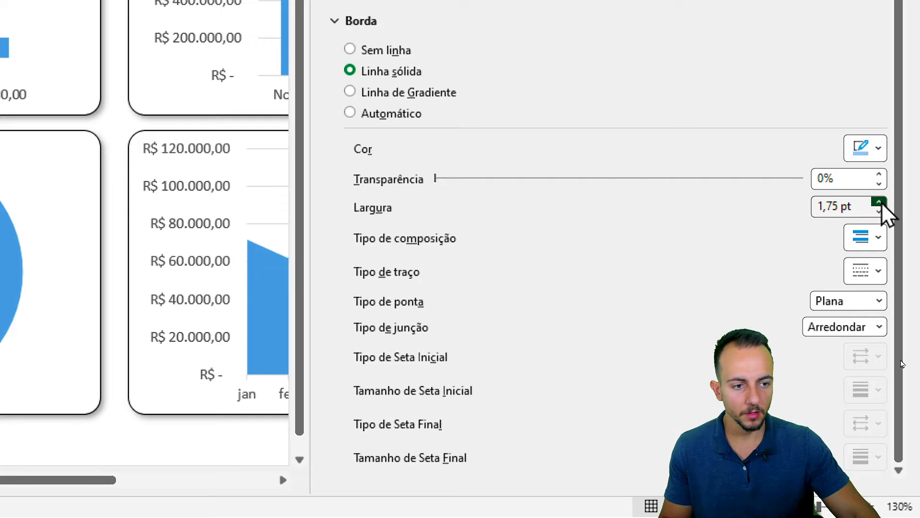
{"action": "left_click", "coordinate": [879, 203]}
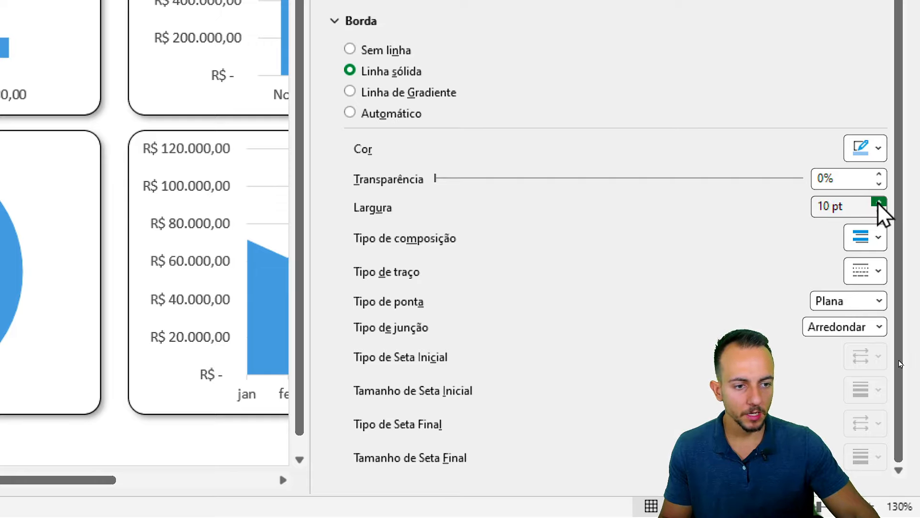
{"action": "left_click", "coordinate": [895, 63]}
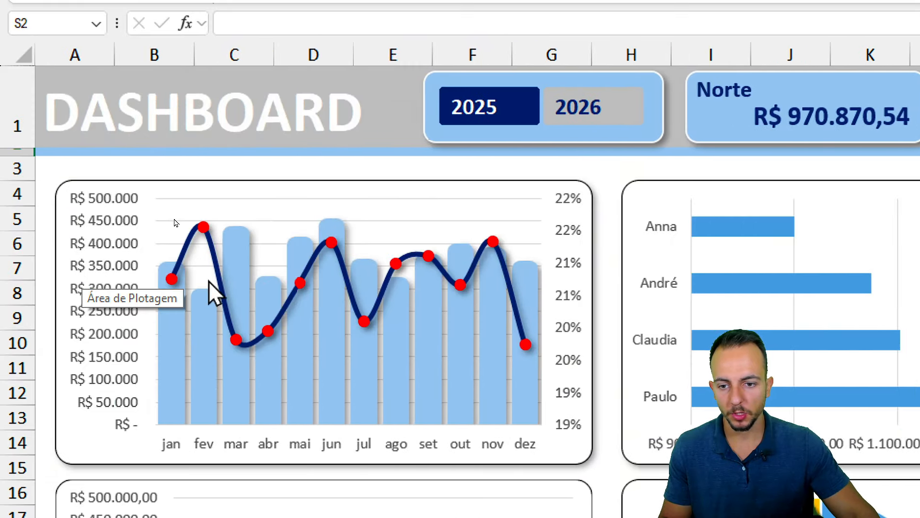
- Check the restyled columns for both years with the slicer, ending on 2025
{"action": "left_click", "coordinate": [599, 106]}
{"action": "left_click", "coordinate": [536, 109]}
{"action": "left_click", "coordinate": [605, 118]}
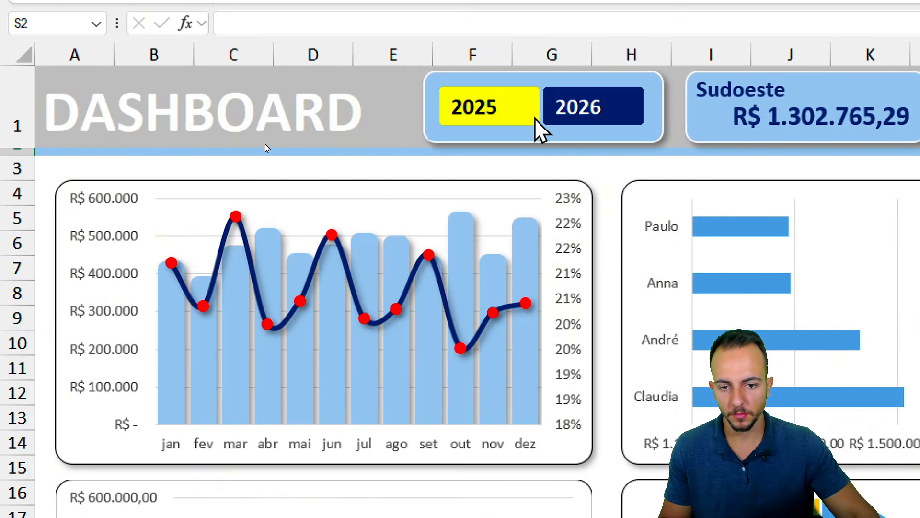
{"action": "left_click", "coordinate": [533, 118]}
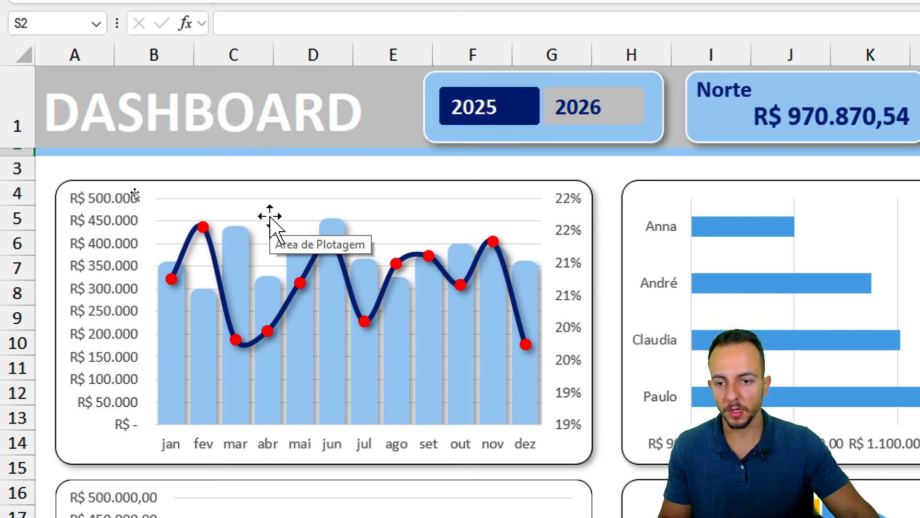
- Lower the top edge of the combo chart's plot area to leave room for a title
{"action": "left_click", "coordinate": [165, 236]}
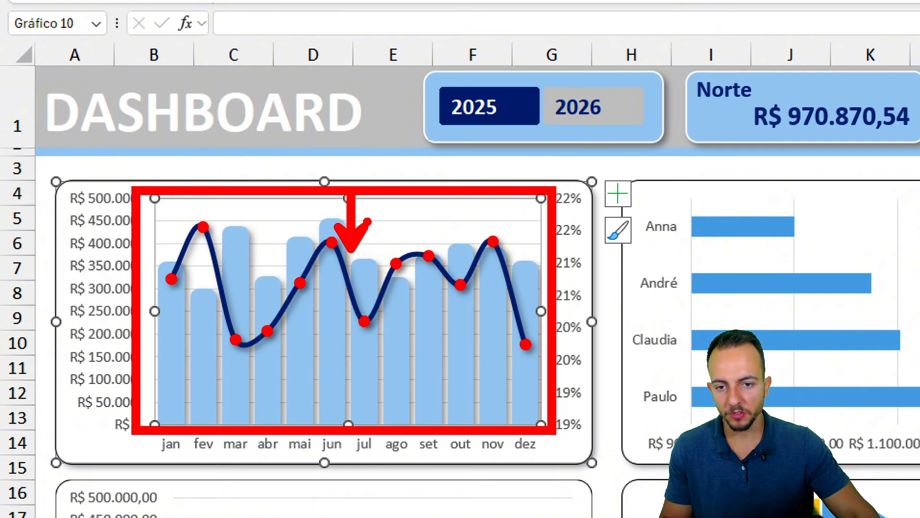
{"action": "mouse_move", "coordinate": [353, 191]}
{"action": "left_mouse_down"}
{"action": "mouse_move", "coordinate": [375, 212]}
{"action": "mouse_move", "coordinate": [362, 230]}
{"action": "left_mouse_up"}
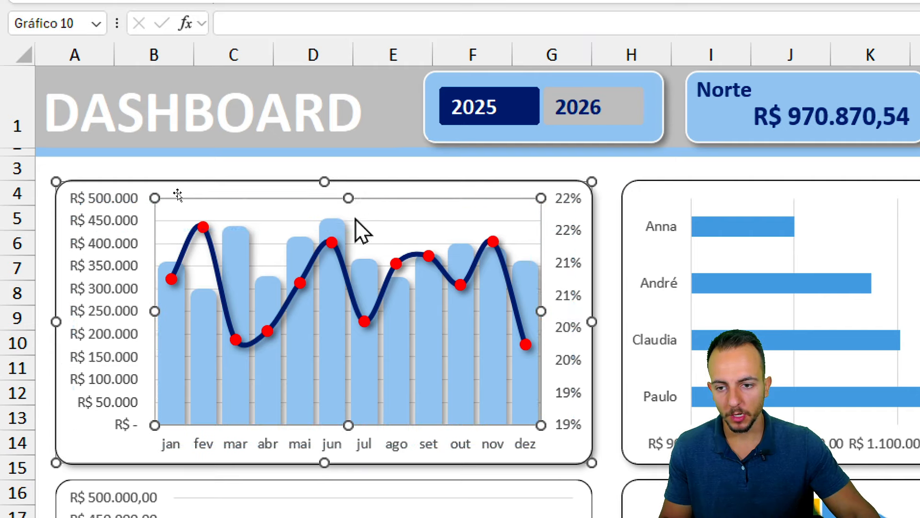
{"action": "left_click", "coordinate": [400, 152]}
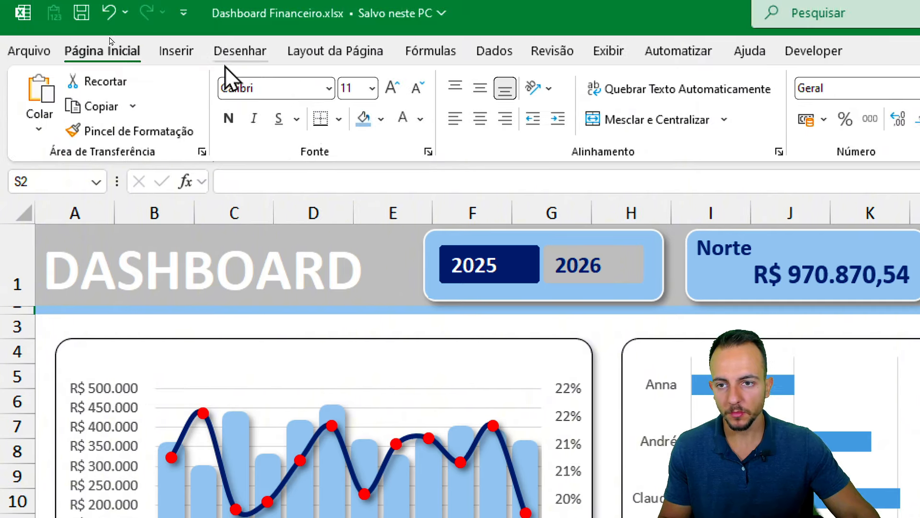
- Insert a rectangle across the full width of the combo chart's top and enter the text "Faturamento vs Margem Média"
{"action": "left_click", "coordinate": [178, 60]}
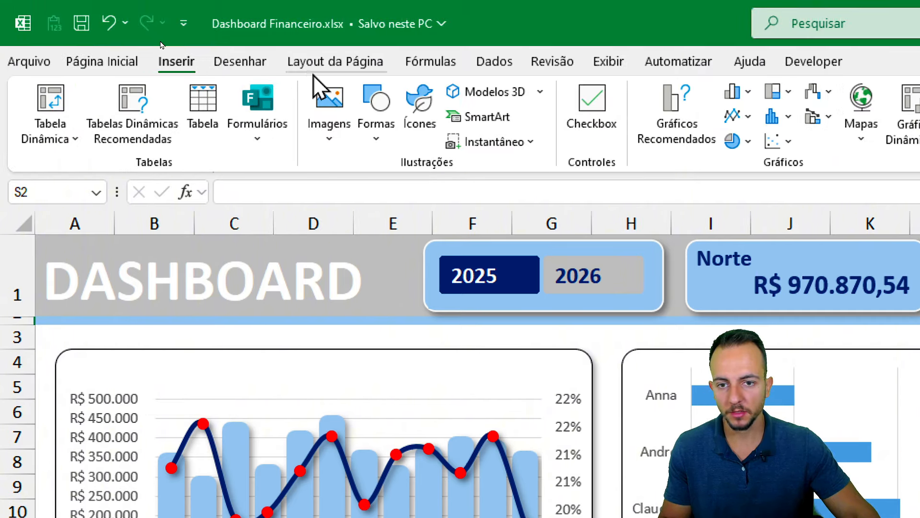
{"action": "left_click", "coordinate": [376, 126]}
{"action": "left_click", "coordinate": [388, 333]}
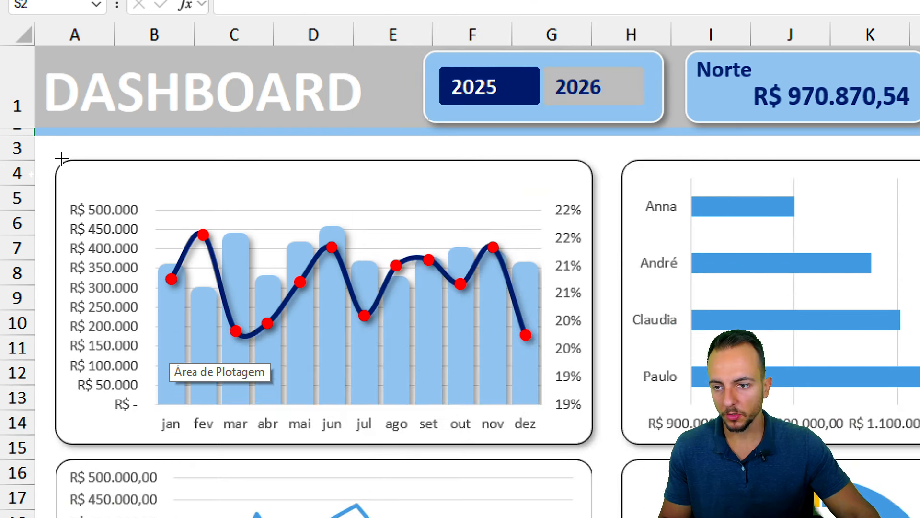
{"action": "left_click_drag", "start_coordinate": [55, 158], "coordinate": [152, 199]}
{"action": "mouse_move", "coordinate": [221, 205]}
{"action": "left_mouse_down"}
{"action": "mouse_move", "coordinate": [380, 189]}
{"action": "mouse_move", "coordinate": [597, 204]}
{"action": "mouse_move", "coordinate": [595, 181]}
{"action": "left_mouse_up"}
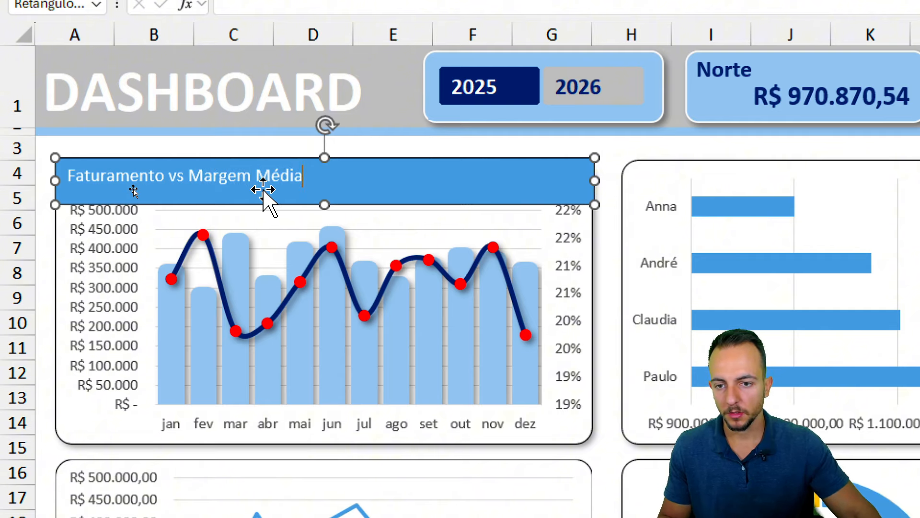
- Make the rectangle's title text bold and dark blue, centred horizontally and vertically
{"action": "left_click_drag", "start_coordinate": [303, 176], "coordinate": [140, 177]}
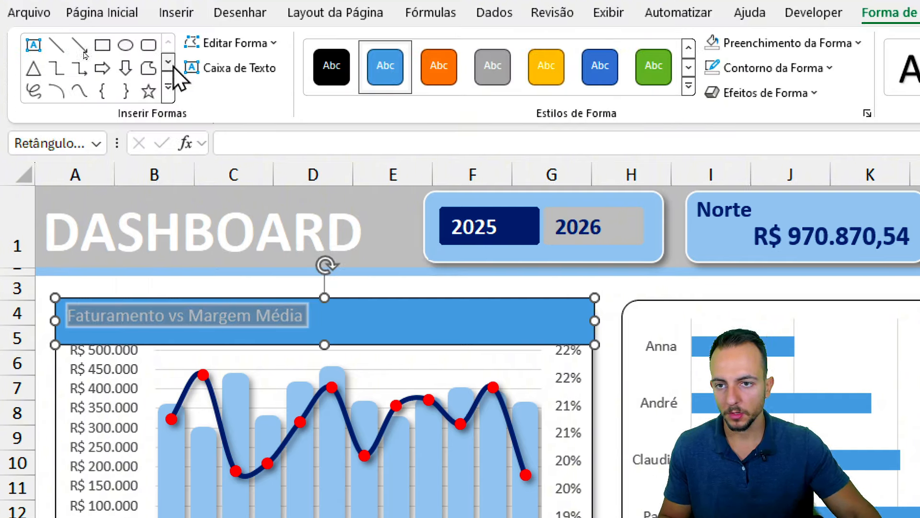
{"action": "left_click", "coordinate": [127, 13]}
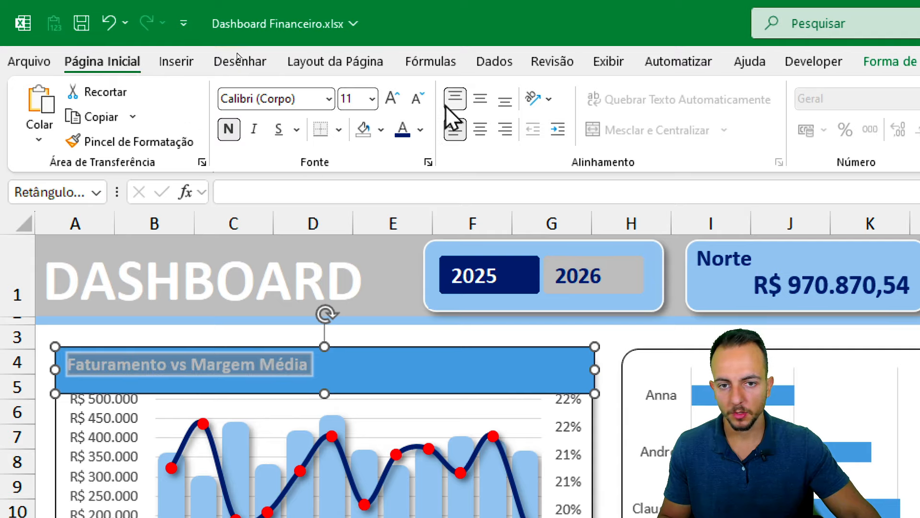
{"action": "left_click", "coordinate": [480, 98]}
{"action": "left_click", "coordinate": [480, 128]}
{"action": "left_click", "coordinate": [411, 134]}
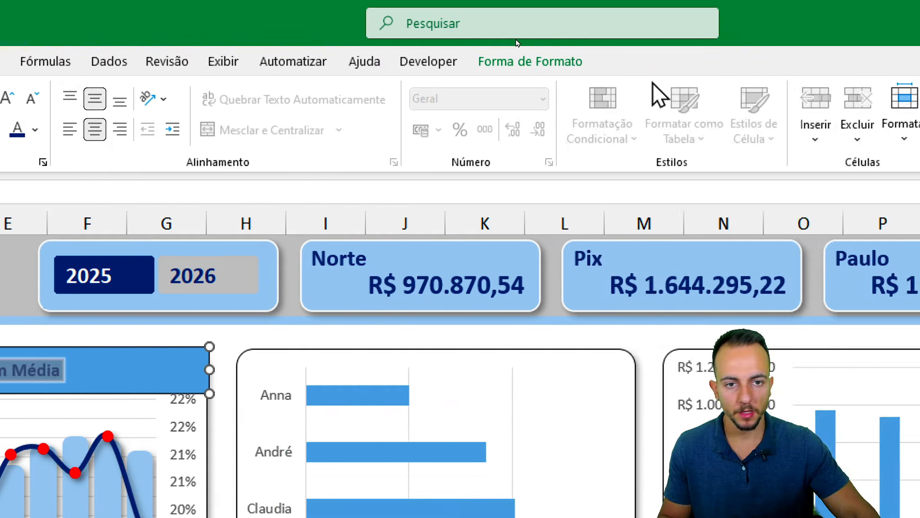
- Remove the outline and the fill from the title rectangle
{"action": "left_click", "coordinate": [901, 62]}
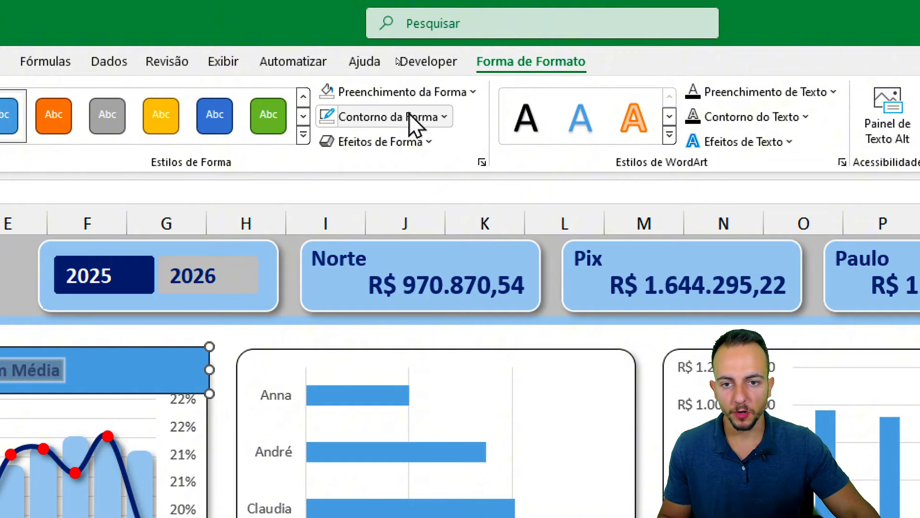
{"action": "left_click", "coordinate": [793, 116]}
{"action": "left_click", "coordinate": [381, 476]}
{"action": "left_click", "coordinate": [420, 92]}
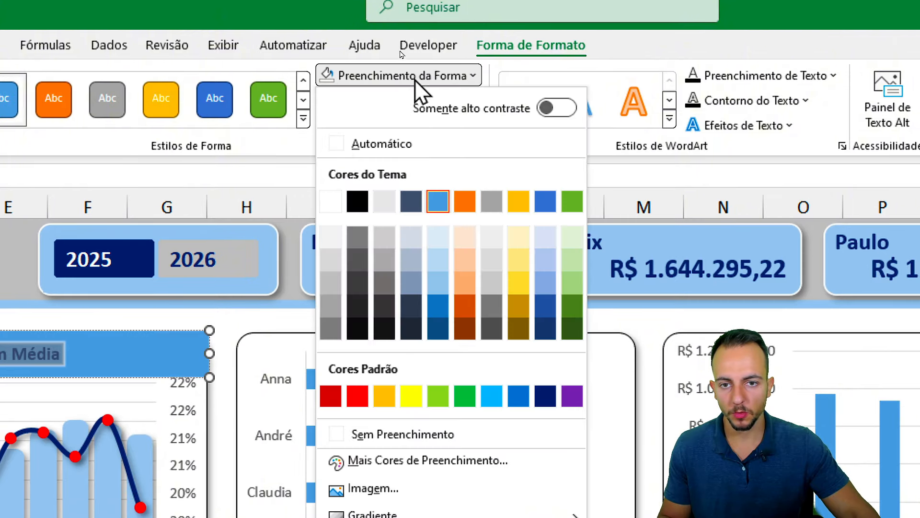
{"action": "left_click", "coordinate": [380, 434]}
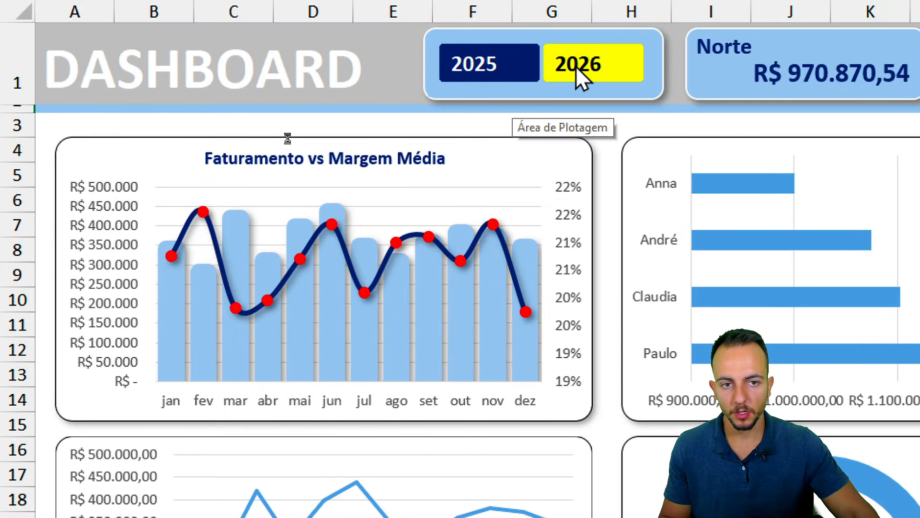
- Toggle the year slicer between 2026 and 2025 to check the titled chart, finishing on 2026
{"action": "left_click", "coordinate": [577, 85]}
{"action": "left_click", "coordinate": [526, 82]}
{"action": "left_click", "coordinate": [569, 64]}
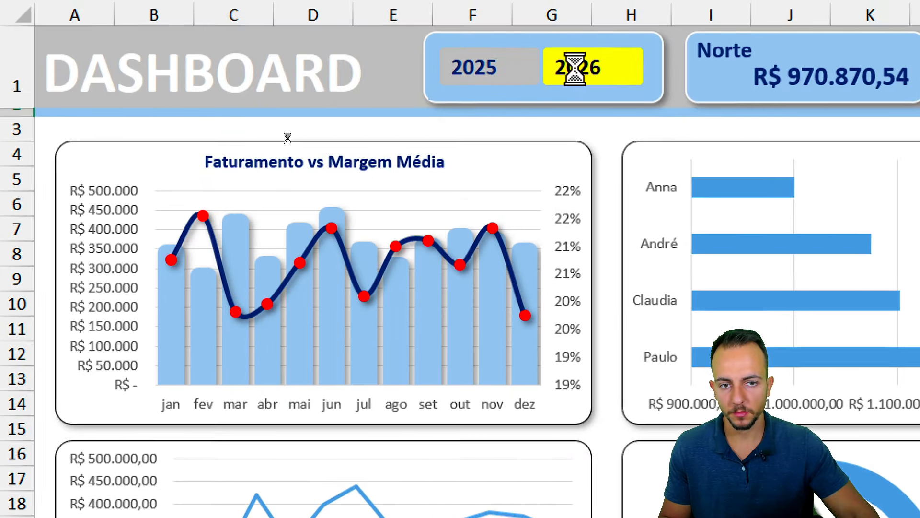
- Switch the year slicer back and forth to compare the dashboard charts for both years, ending on 2025
{"action": "left_click", "coordinate": [522, 77]}
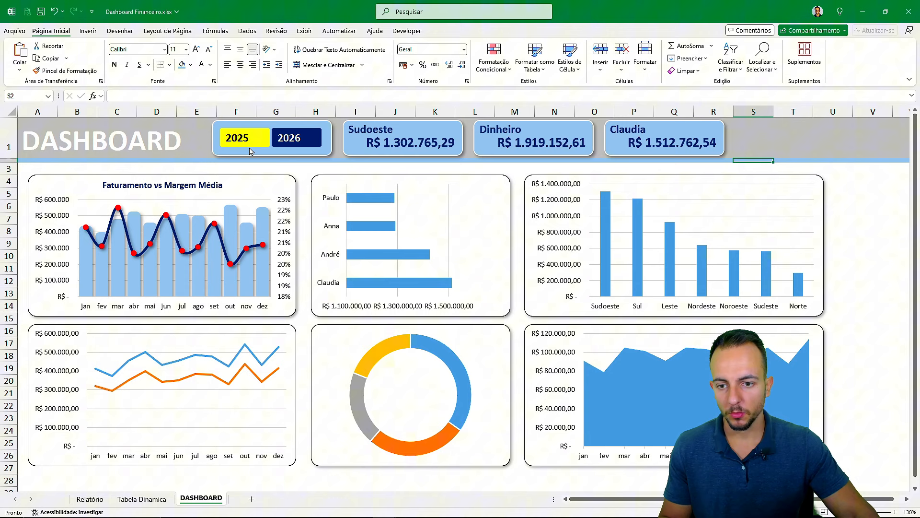
{"action": "left_click", "coordinate": [249, 148]}
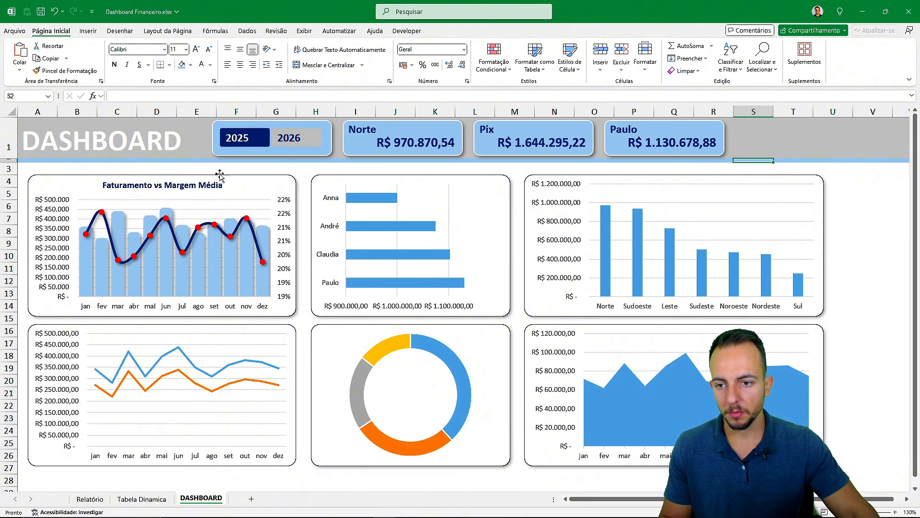
{"action": "left_click", "coordinate": [293, 142]}
{"action": "left_click", "coordinate": [257, 145]}
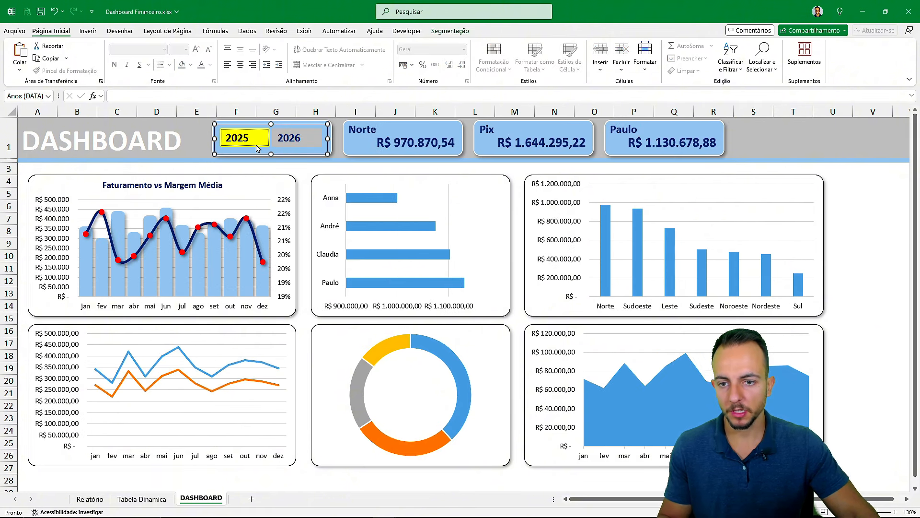
{"action": "left_click", "coordinate": [288, 144]}
{"action": "left_click", "coordinate": [249, 144]}
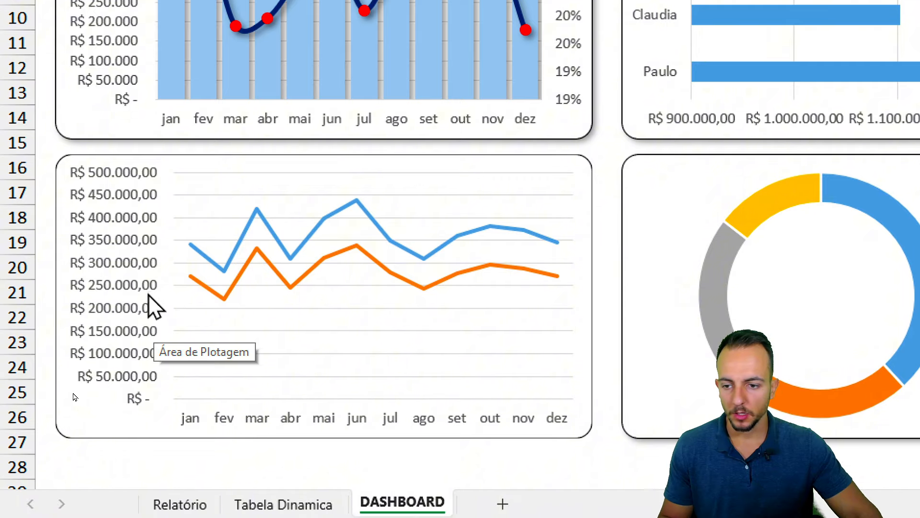
- Set the number format of the two-series line chart's vertical axis to 0 decimal places
{"action": "right_click", "coordinate": [134, 225]}
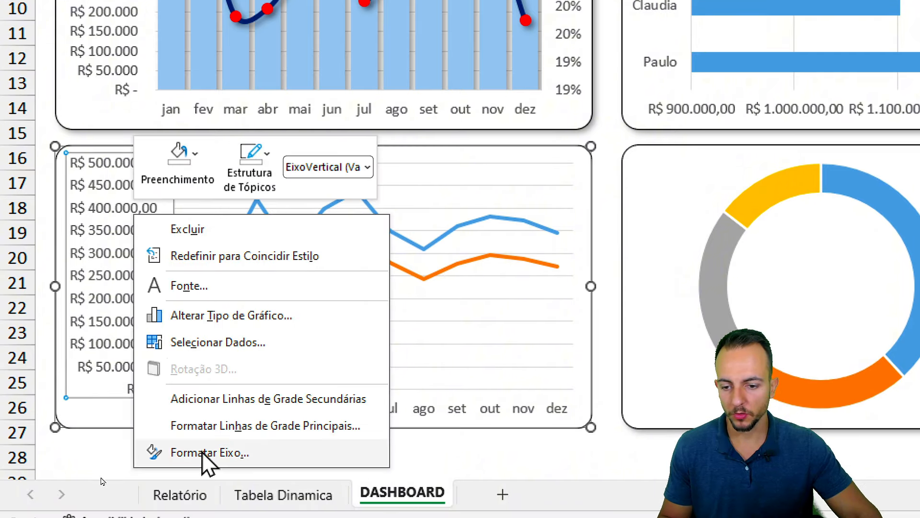
{"action": "left_click", "coordinate": [202, 454]}
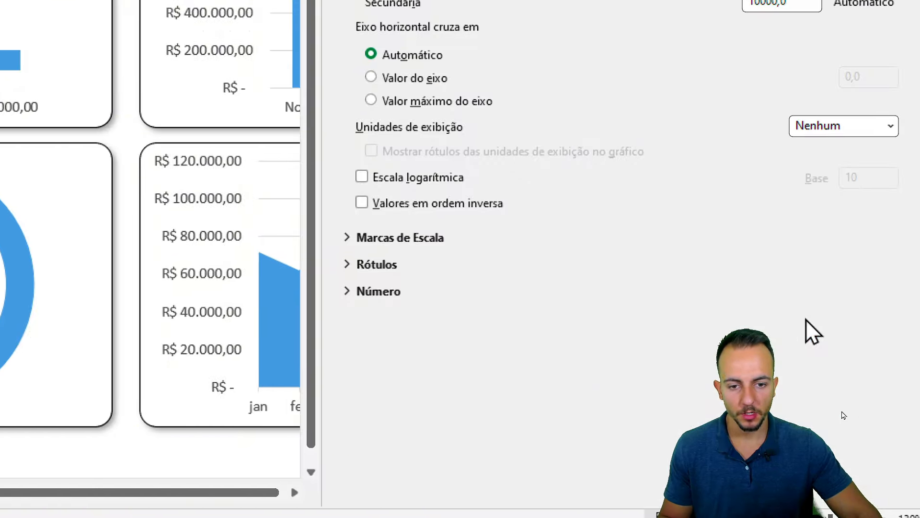
{"action": "left_click", "coordinate": [433, 297]}
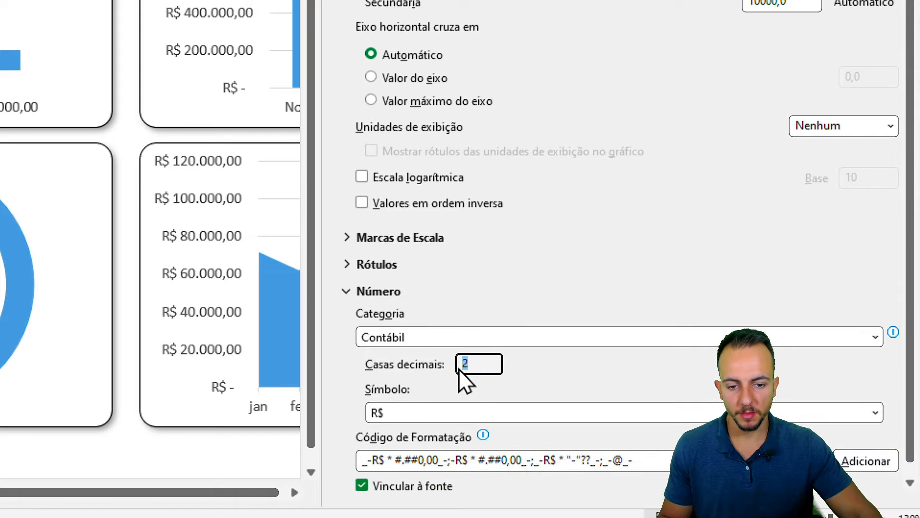
{"action": "type", "text": "0"}
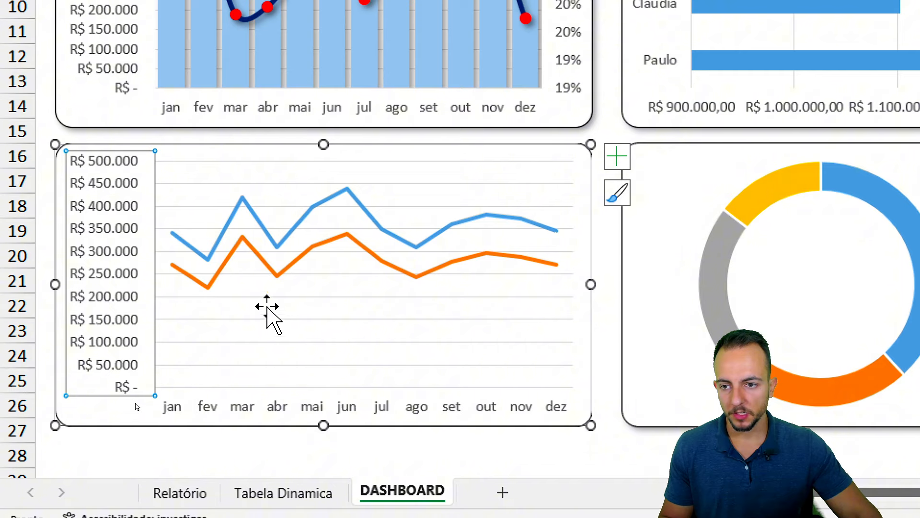
- Apply an outer shadow preset to the total cost series in the line chart
{"action": "left_click", "coordinate": [308, 249]}
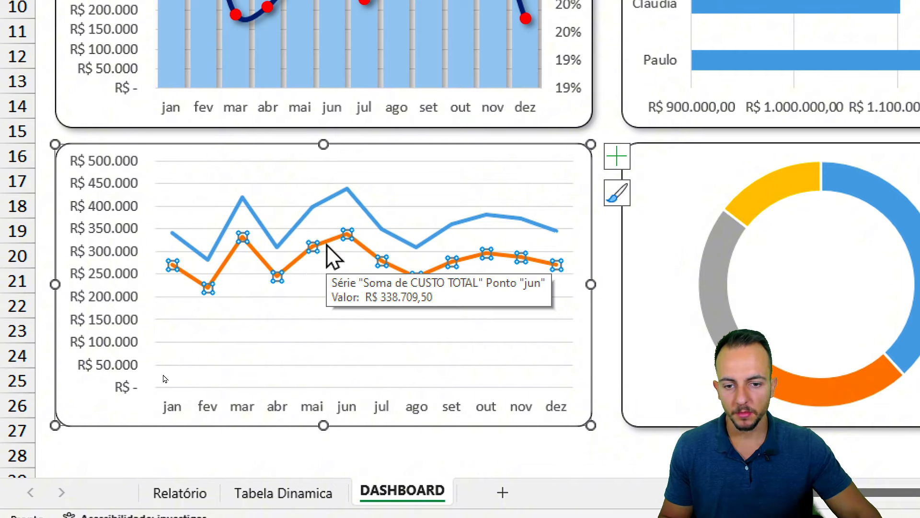
{"action": "left_click_drag", "start_coordinate": [401, 267], "coordinate": [487, 301]}
{"action": "key", "text": "Escape"}
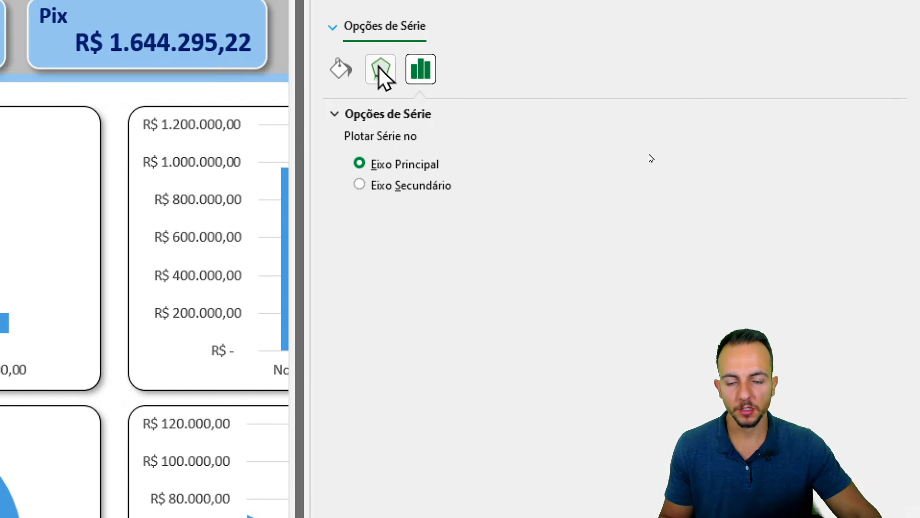
{"action": "left_click", "coordinate": [382, 72]}
{"action": "left_click", "coordinate": [878, 143]}
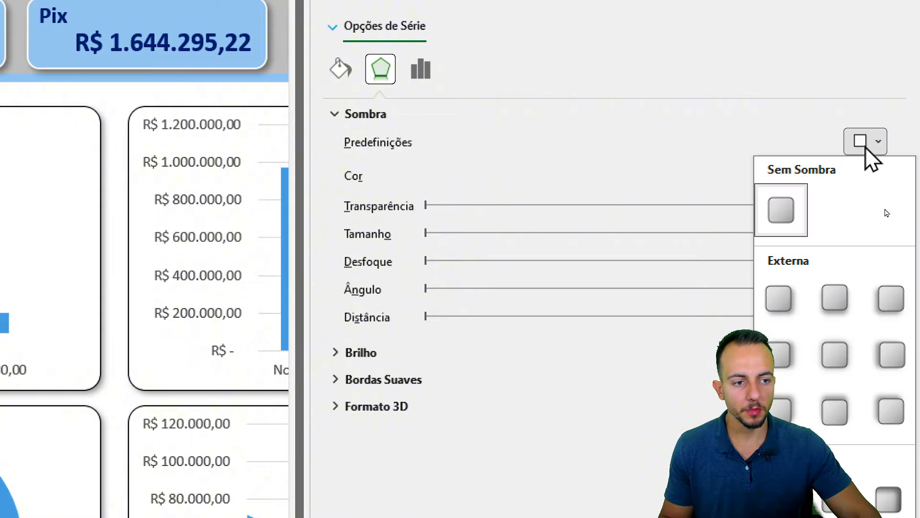
{"action": "key", "text": "Escape"}
- Format the total cost series as a red, smoothed, dashed line 3 pt wide
{"action": "left_click", "coordinate": [346, 69]}
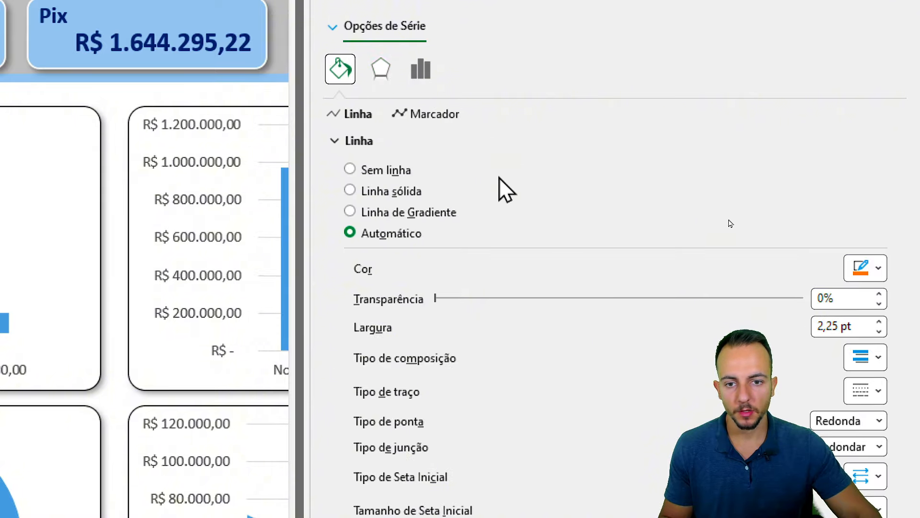
{"action": "left_click", "coordinate": [864, 267]}
{"action": "left_click", "coordinate": [688, 358]}
{"action": "left_click", "coordinate": [879, 120]}
{"action": "left_click", "coordinate": [879, 120]}
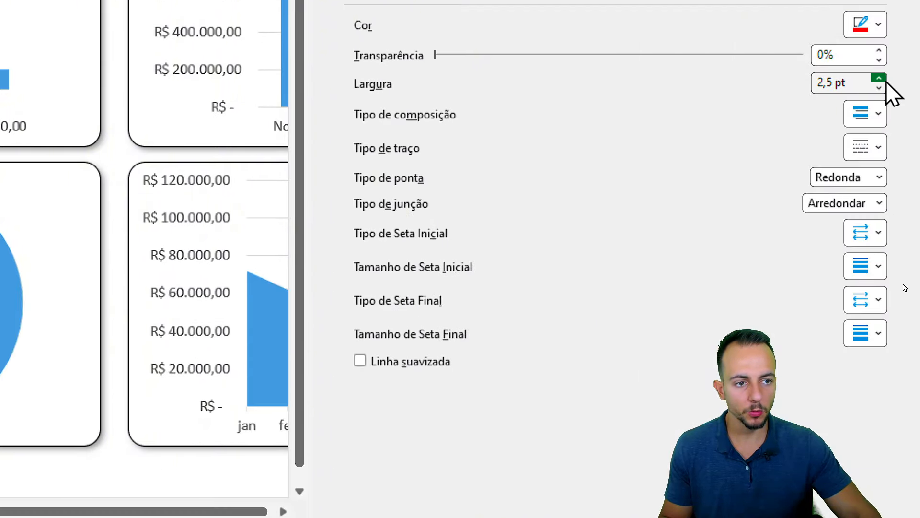
{"action": "left_click", "coordinate": [878, 120]}
{"action": "left_click", "coordinate": [879, 120]}
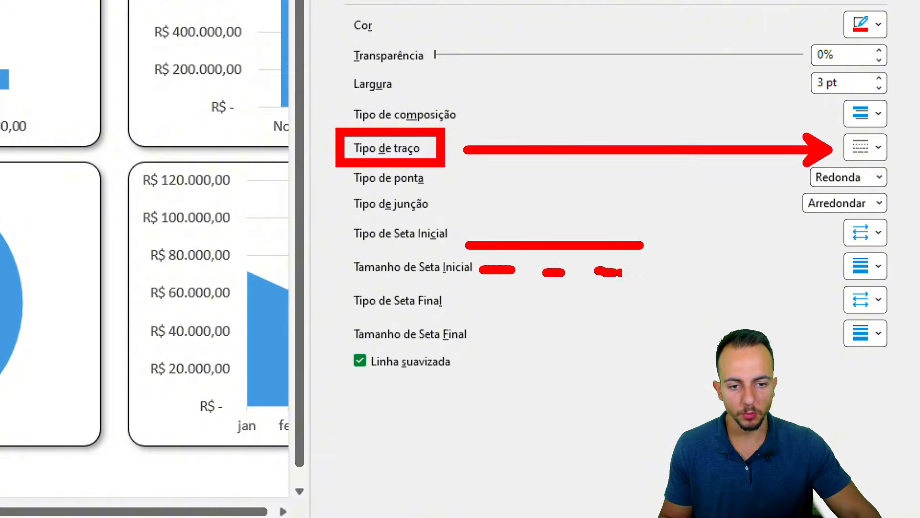
{"action": "left_click", "coordinate": [873, 154]}
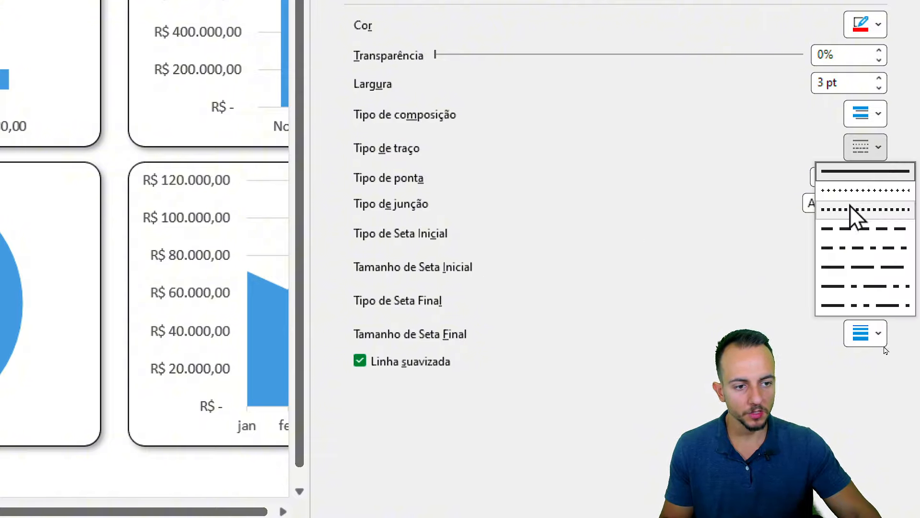
{"action": "left_click", "coordinate": [850, 210]}
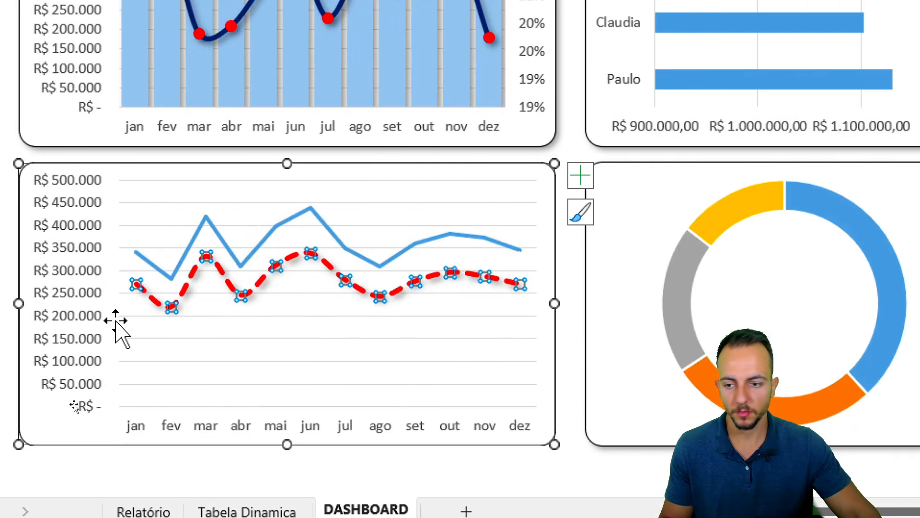
- Format the upper blue series of the line chart as a green, smoothed, dashed line 3 pt wide
{"action": "left_click", "coordinate": [277, 232]}
{"action": "left_click", "coordinate": [860, 149]}
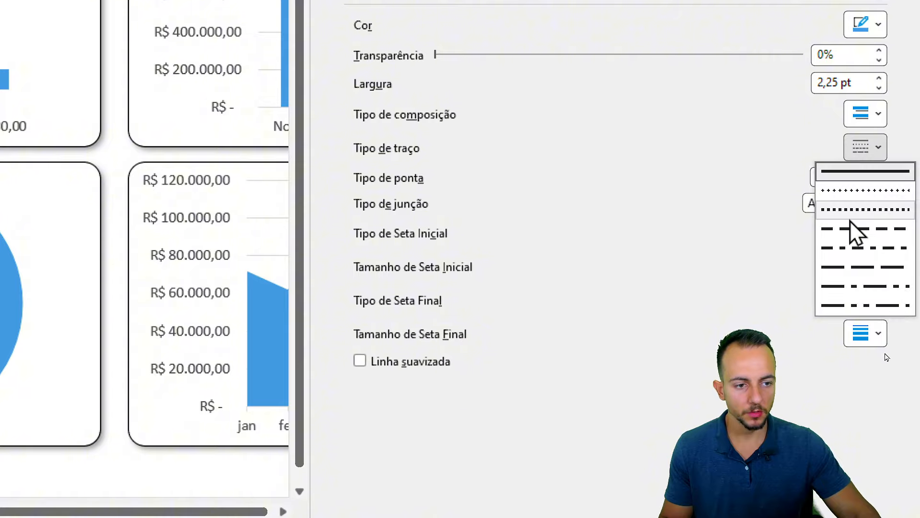
{"action": "left_click", "coordinate": [858, 214]}
{"action": "left_click", "coordinate": [881, 78]}
{"action": "left_click", "coordinate": [882, 78]}
{"action": "left_click", "coordinate": [882, 79]}
{"action": "left_click", "coordinate": [863, 25]}
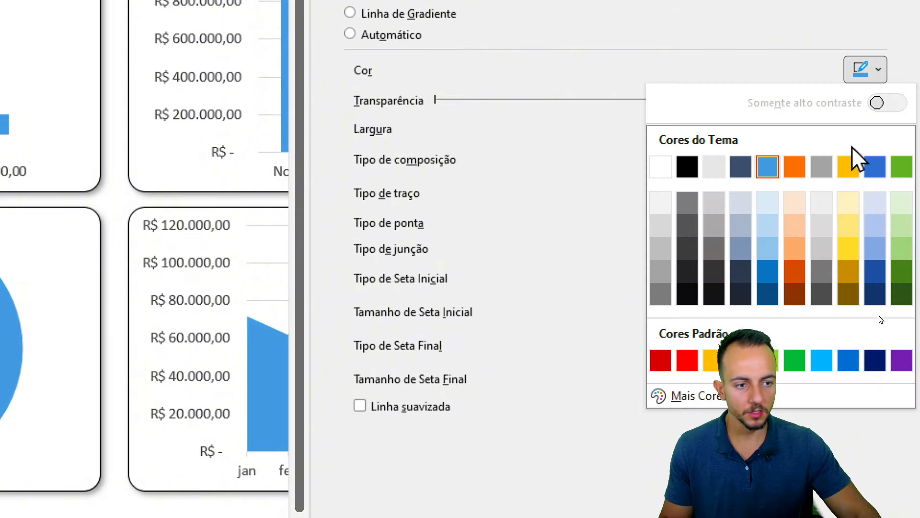
{"action": "left_click", "coordinate": [794, 360]}
{"action": "left_click", "coordinate": [444, 408]}
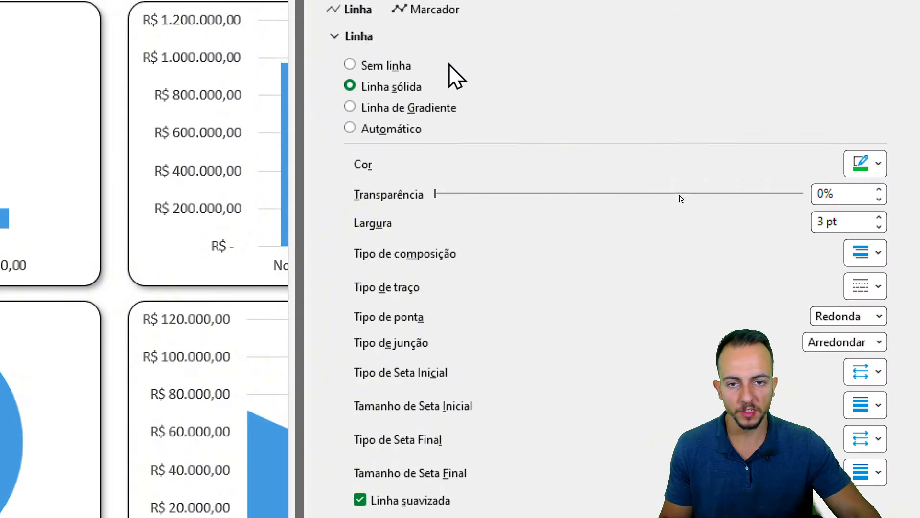
- Apply an outer shadow preset to the green dashed series
{"action": "left_click", "coordinate": [387, 65]}
{"action": "left_click", "coordinate": [863, 128]}
{"action": "left_click", "coordinate": [781, 286]}
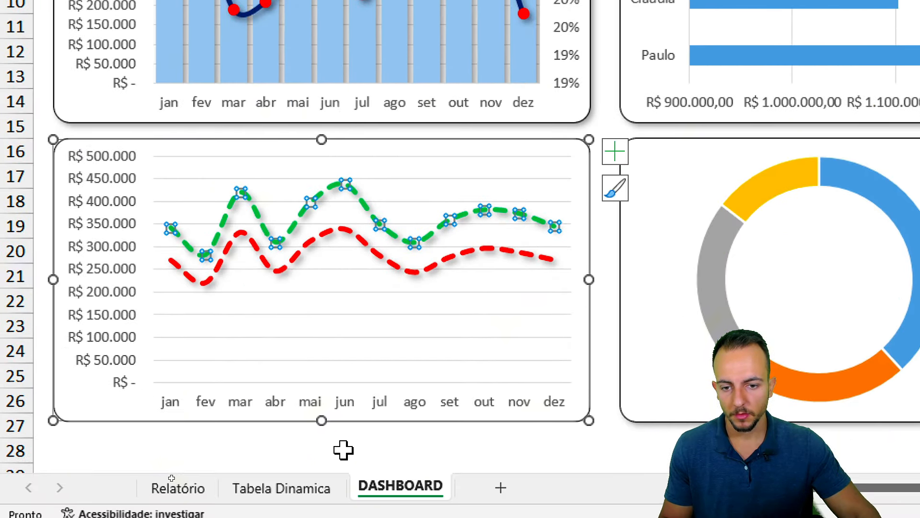
{"action": "left_click", "coordinate": [335, 449]}
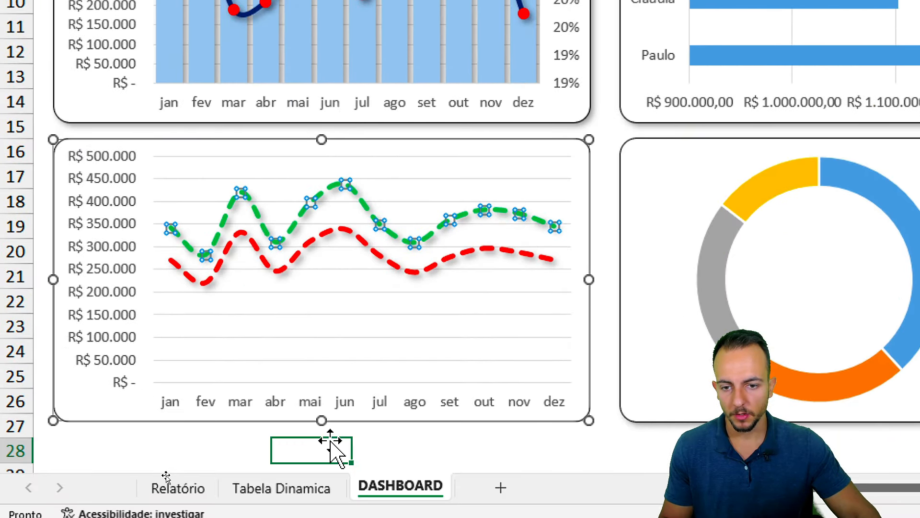
- Add primary vertical gridlines to the line chart with the green and red series
{"action": "left_click", "coordinate": [121, 421]}
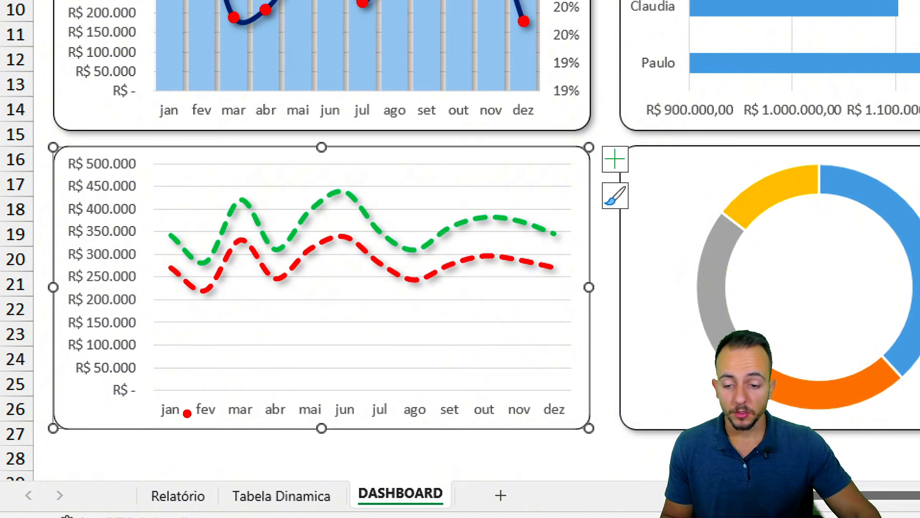
{"action": "left_click_drag", "start_coordinate": [187, 415], "coordinate": [187, 162]}
{"action": "left_click_drag", "start_coordinate": [223, 413], "coordinate": [223, 147]}
{"action": "left_click_drag", "start_coordinate": [259, 404], "coordinate": [264, 160]}
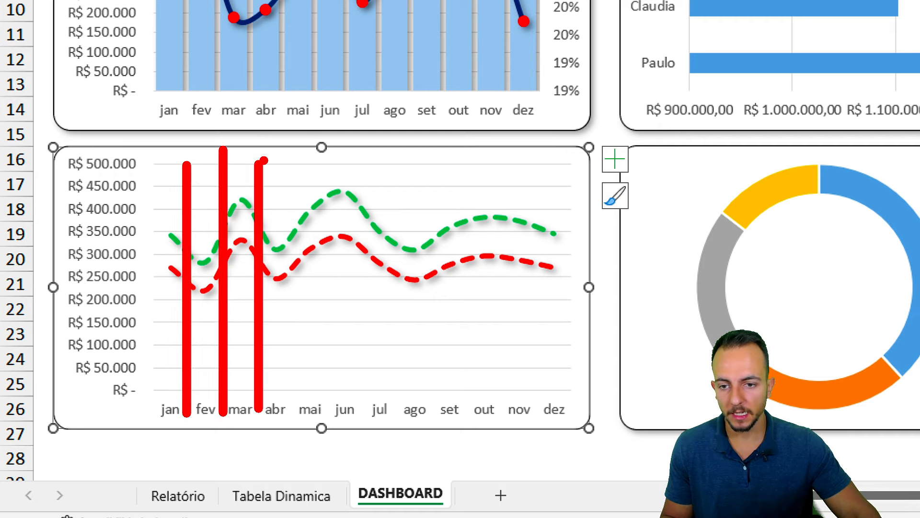
{"action": "key", "text": "Escape"}
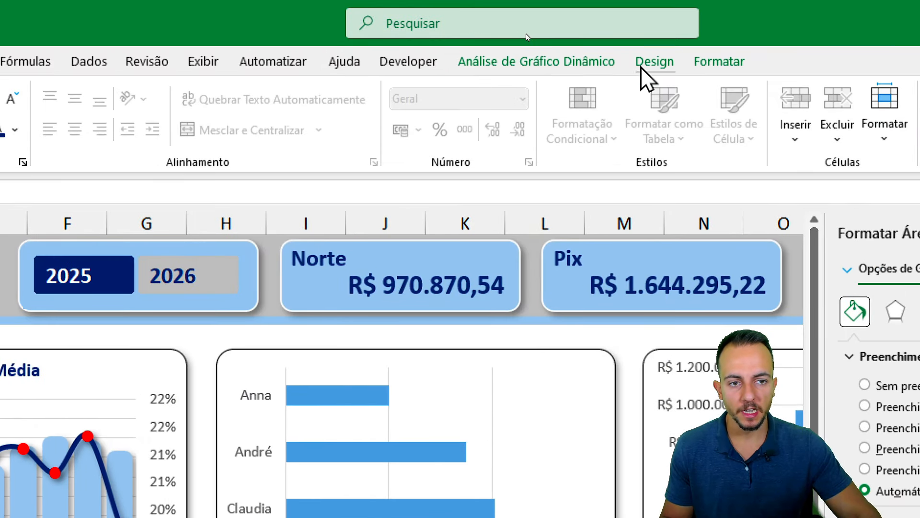
{"action": "left_click", "coordinate": [645, 65]}
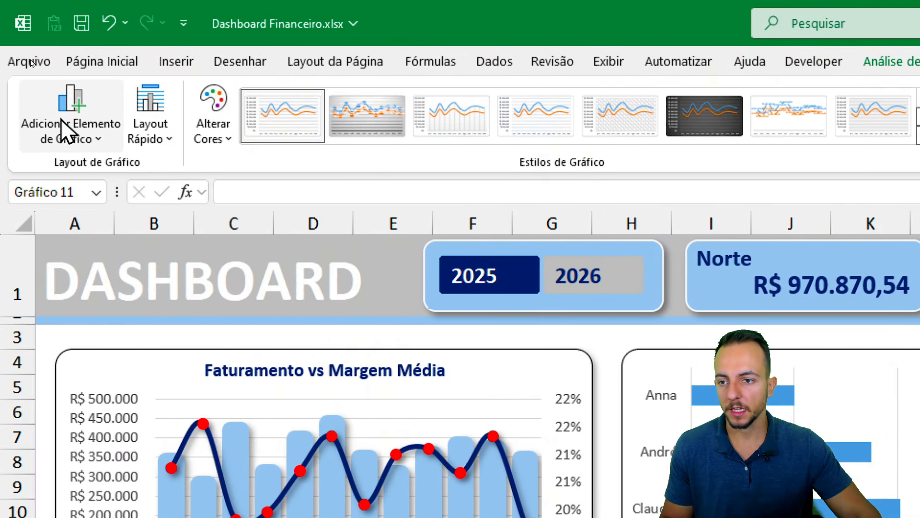
{"action": "left_click", "coordinate": [62, 126]}
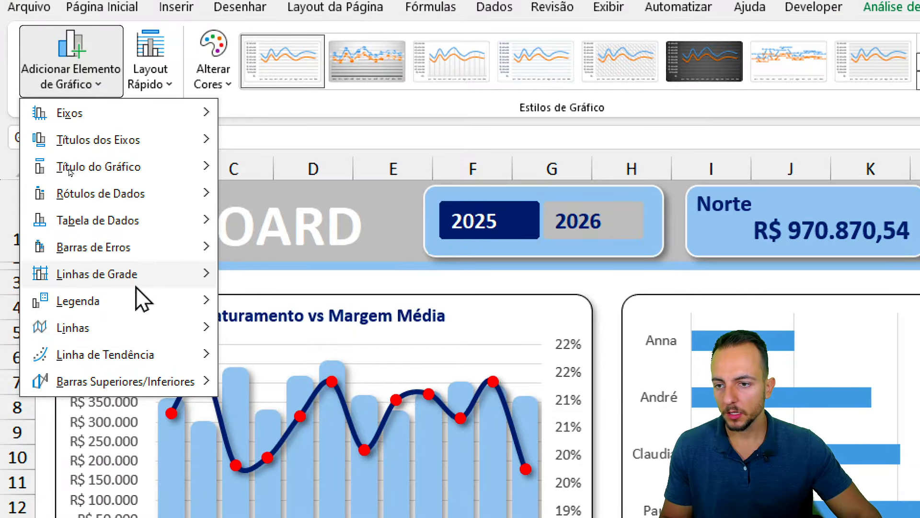
{"action": "mouse_move", "coordinate": [138, 333]}
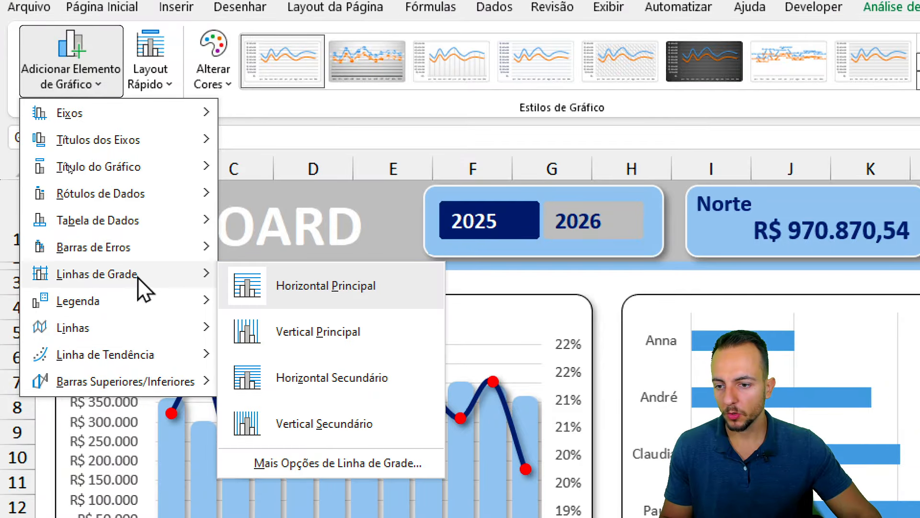
{"action": "left_click", "coordinate": [261, 288]}
{"action": "scroll", "coordinate": [339, 461], "scroll_direction": "down", "scroll_amount": 5}
{"action": "key", "text": "Escape"}
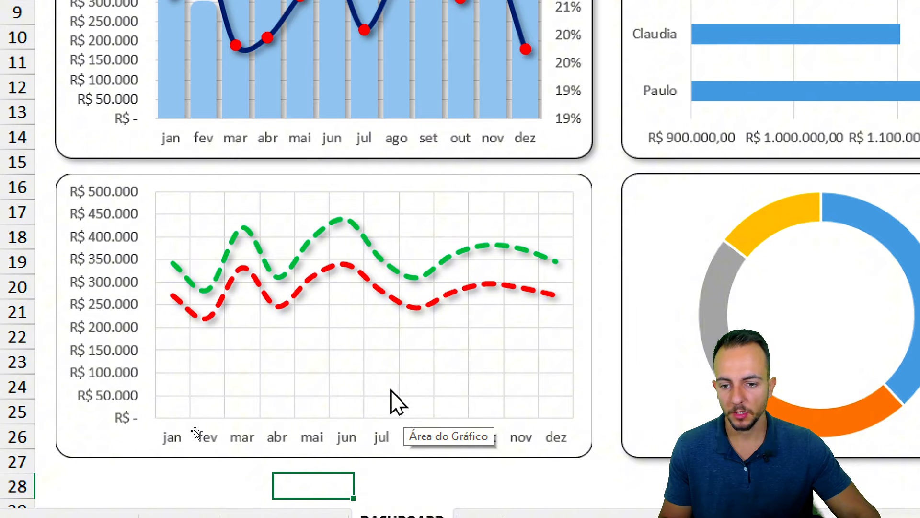
{"action": "left_click", "coordinate": [325, 331]}
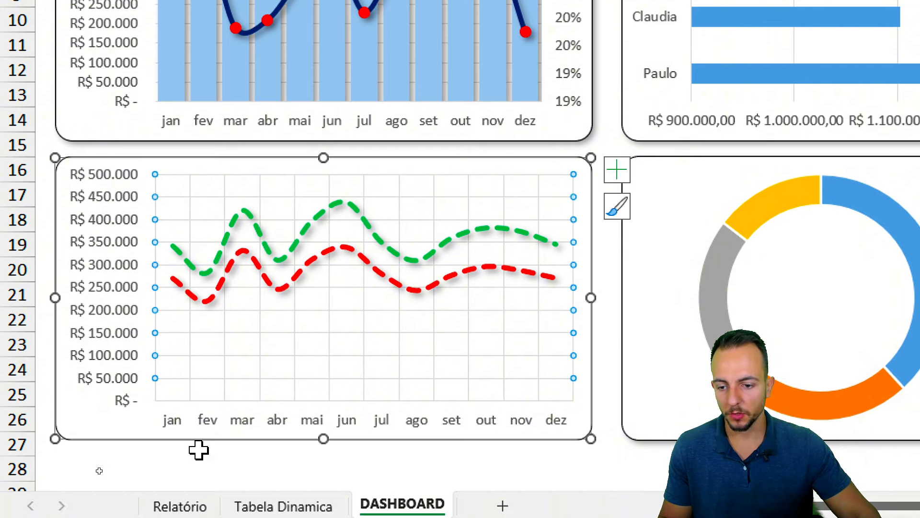
{"action": "left_click", "coordinate": [199, 466]}
{"action": "left_click", "coordinate": [140, 438]}
{"action": "left_click", "coordinate": [158, 400]}
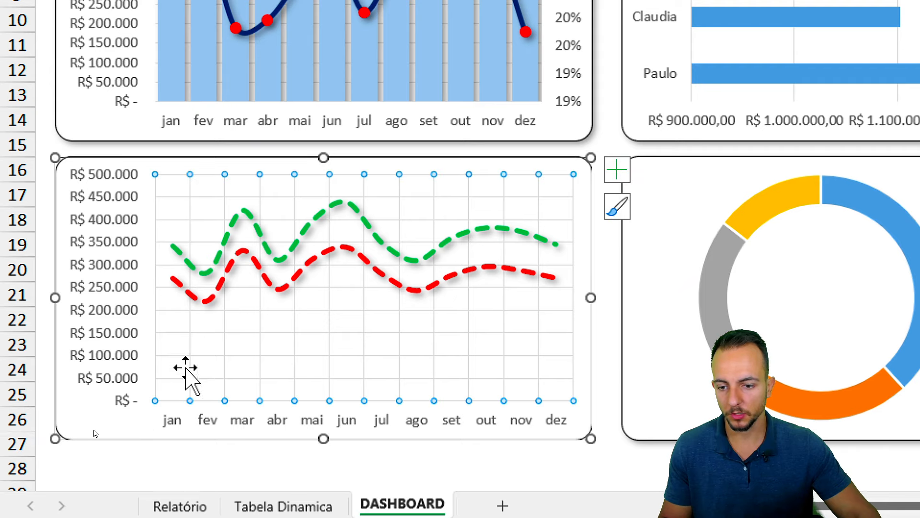
{"action": "left_click", "coordinate": [230, 291]}
{"action": "left_click", "coordinate": [238, 223]}
{"action": "left_click", "coordinate": [263, 175]}
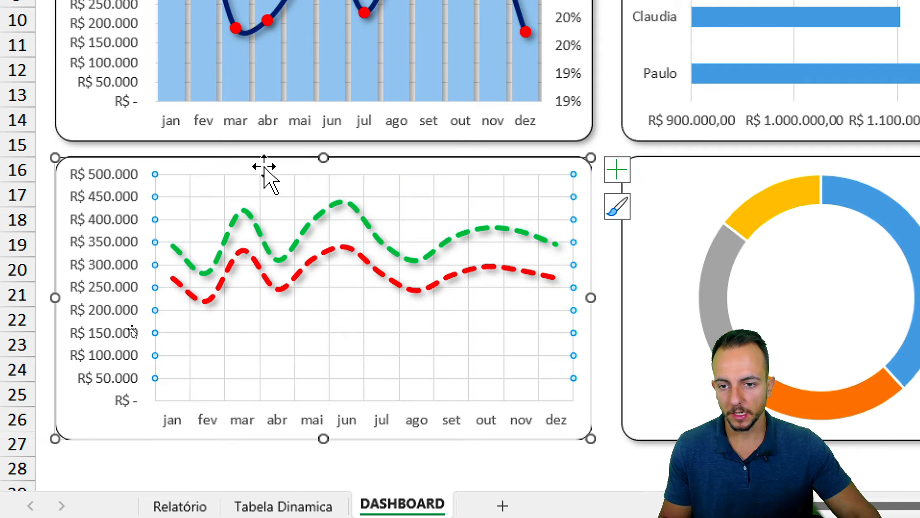
{"action": "left_click", "coordinate": [145, 188]}
- Lower the upper edge of the line chart's plot area to leave room for a title above it
{"action": "left_click", "coordinate": [163, 211]}
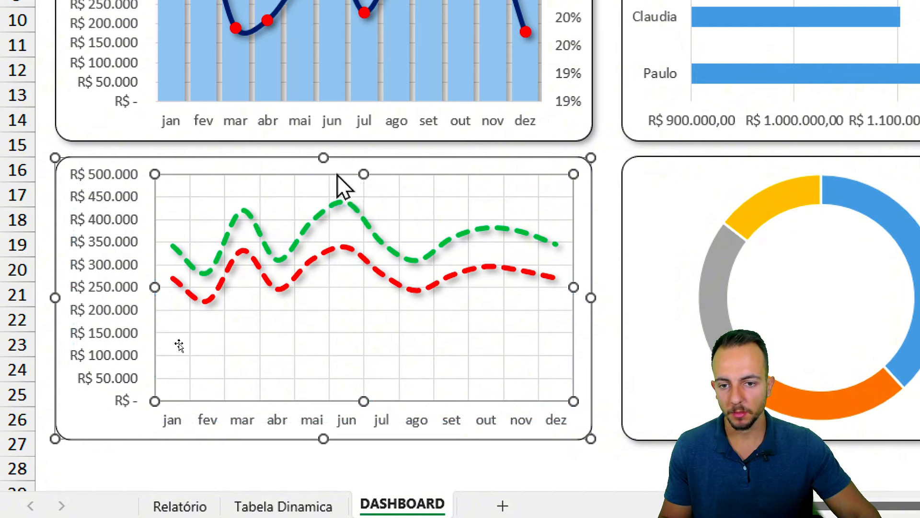
{"action": "left_click_drag", "start_coordinate": [364, 174], "coordinate": [364, 206]}
{"action": "key", "text": "Escape"}
{"action": "key", "text": "Escape"}
- Duplicate the "Faturamento vs Margem Média" title text box of the column-and-line combo chart
{"action": "scroll", "coordinate": [307, 79], "scroll_direction": "up", "scroll_amount": 1}
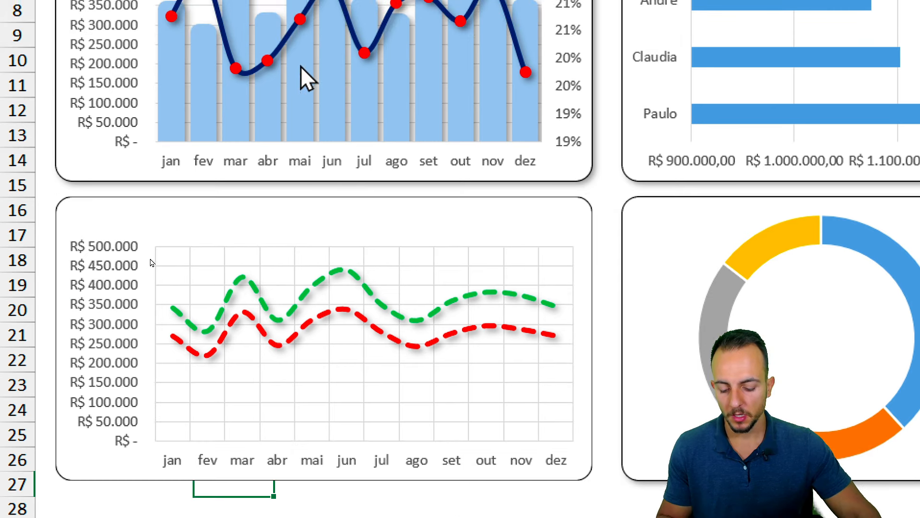
{"action": "scroll", "coordinate": [312, 72], "scroll_direction": "up", "scroll_amount": 3}
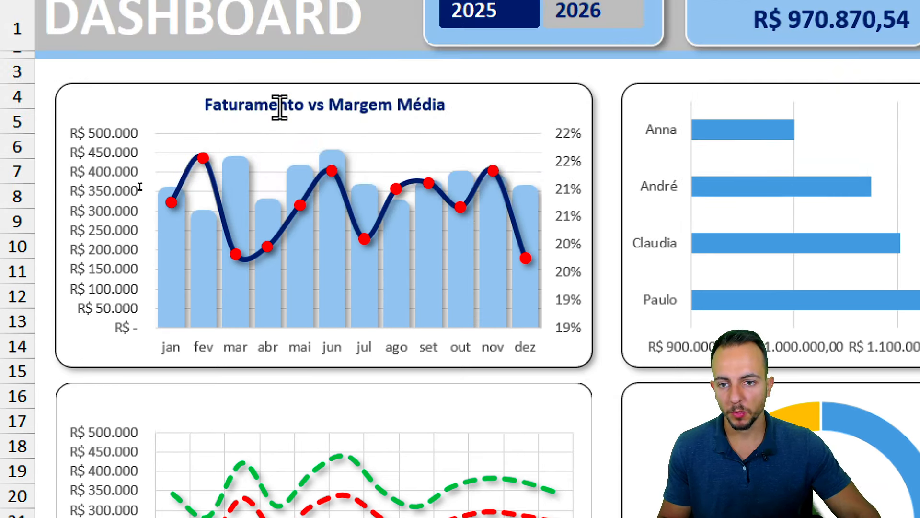
{"action": "left_click", "coordinate": [280, 108]}
{"action": "left_click", "coordinate": [277, 125]}
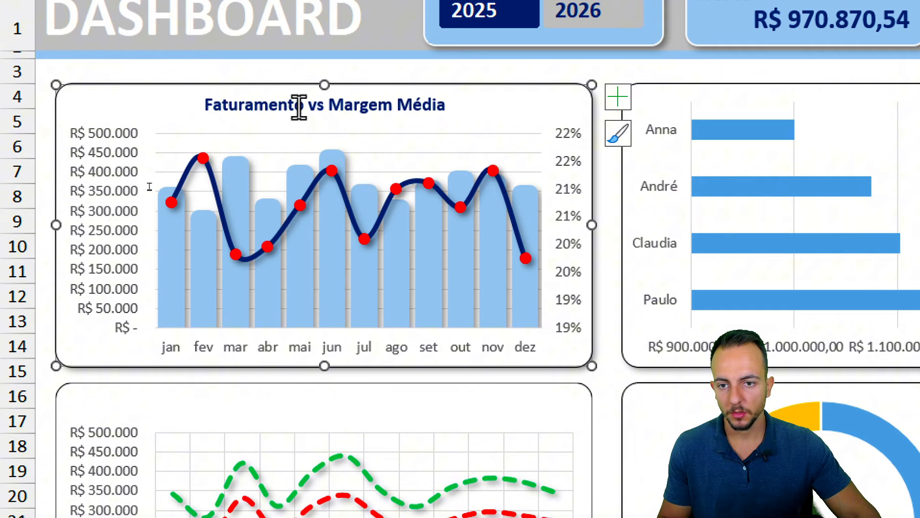
{"action": "left_click", "coordinate": [287, 125]}
{"action": "left_click", "coordinate": [283, 127]}
{"action": "right_click", "coordinate": [284, 127]}
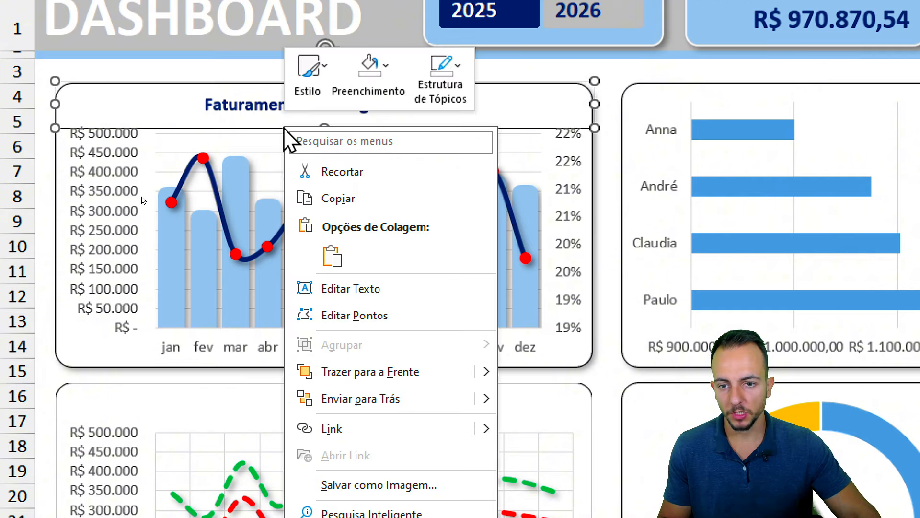
{"action": "key", "text": "Escape"}
{"action": "key", "text": "ctrl+d"}
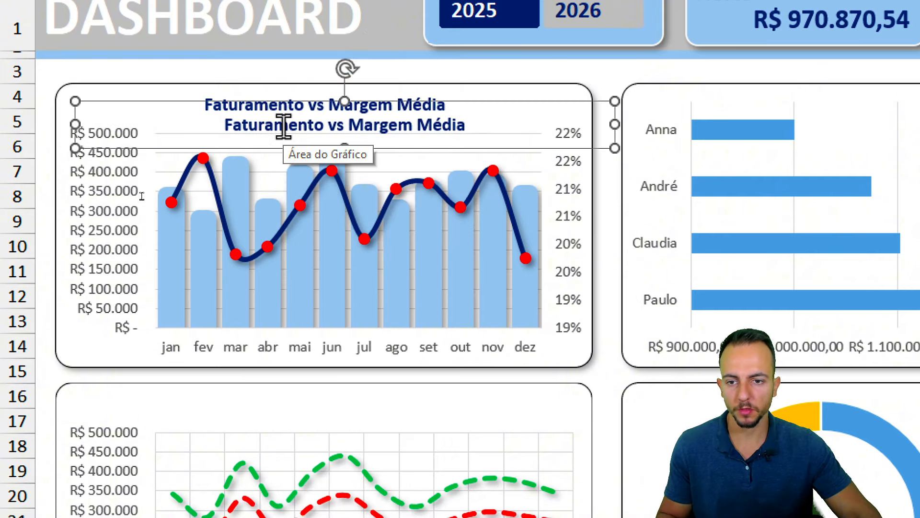
- Move the duplicated title text box onto the two-series line chart and nudge it into place centred above the plot area
{"action": "left_click", "coordinate": [286, 153]}
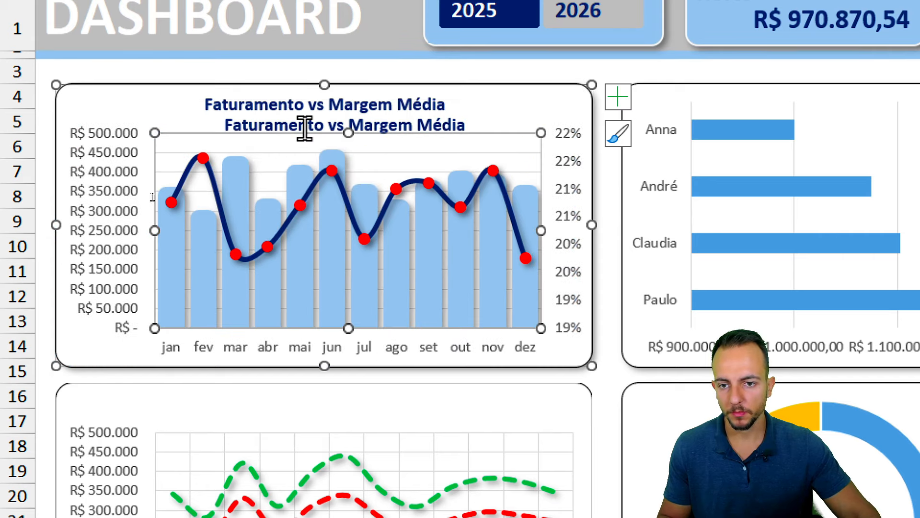
{"action": "left_click", "coordinate": [304, 129]}
{"action": "left_click_drag", "start_coordinate": [472, 108], "coordinate": [455, 152]}
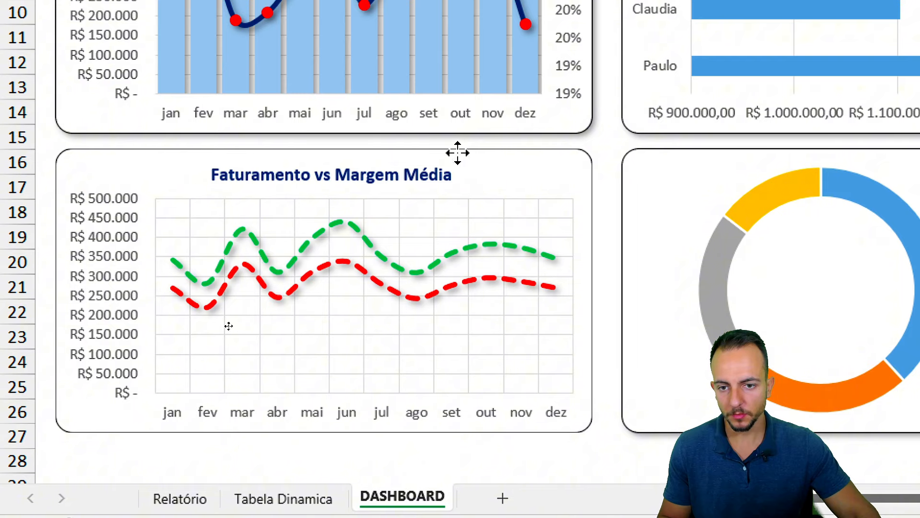
{"action": "mouse_move", "coordinate": [538, 306]}
{"action": "key", "text": "Left"}
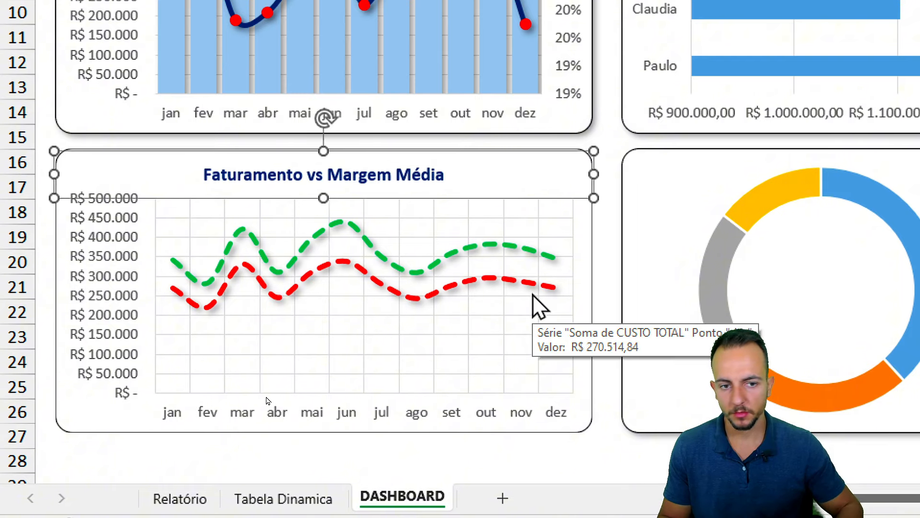
{"action": "key", "text": "Up"}
{"action": "key", "text": "Up"}
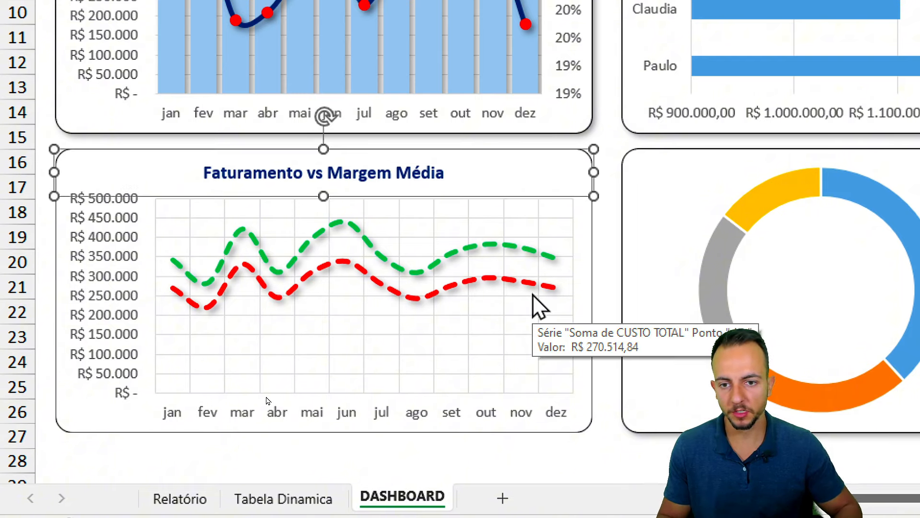
- Replace the line chart's title text with "Venda total vs Custo Total"
{"action": "left_click", "coordinate": [362, 173]}
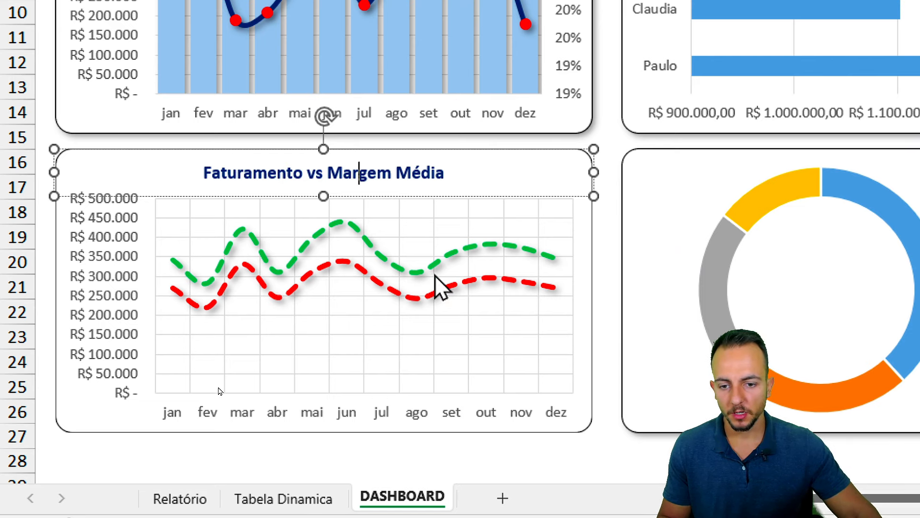
{"action": "key", "text": "ctrl+a"}
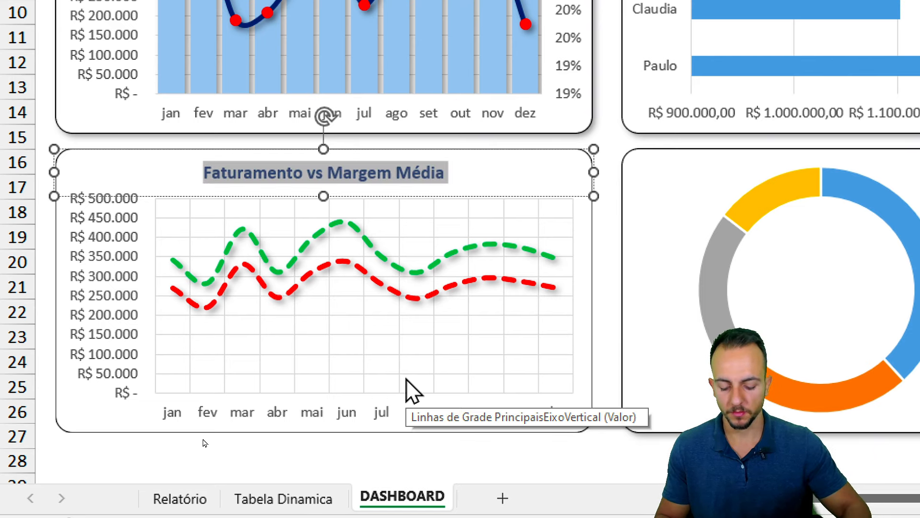
{"action": "type", "text": "Ven"}
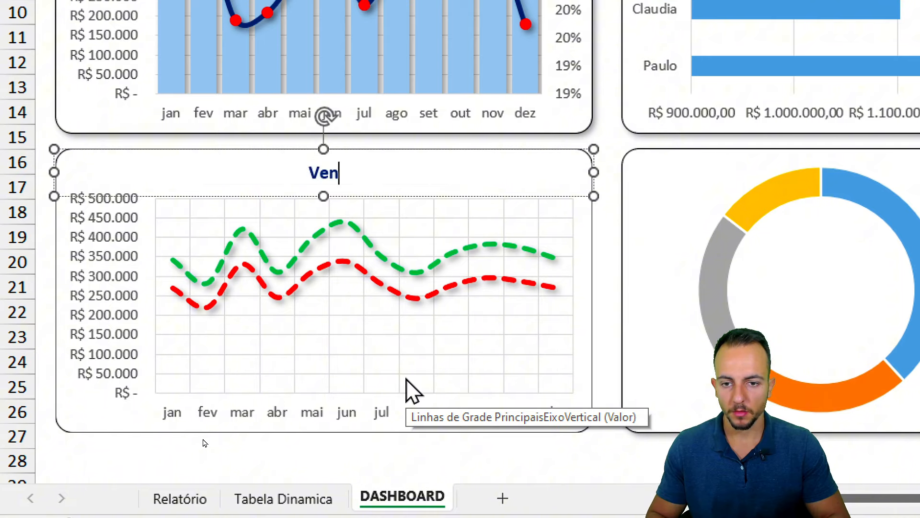
{"action": "type", "text": "da total "}
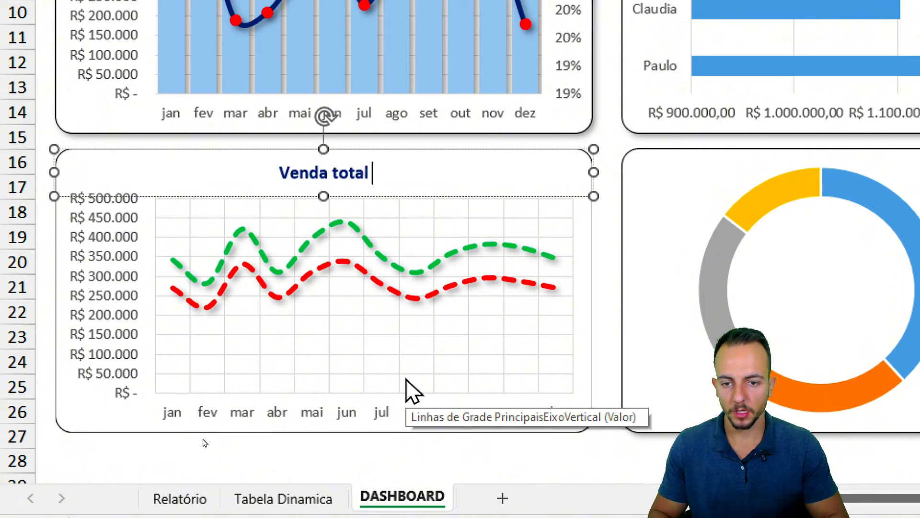
{"action": "type", "text": "vs Custo Total"}
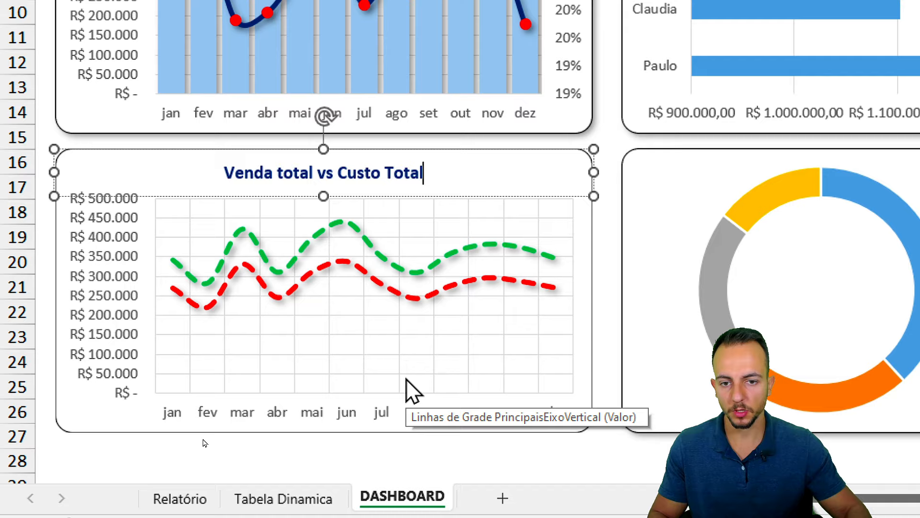
{"action": "left_click", "coordinate": [203, 441]}
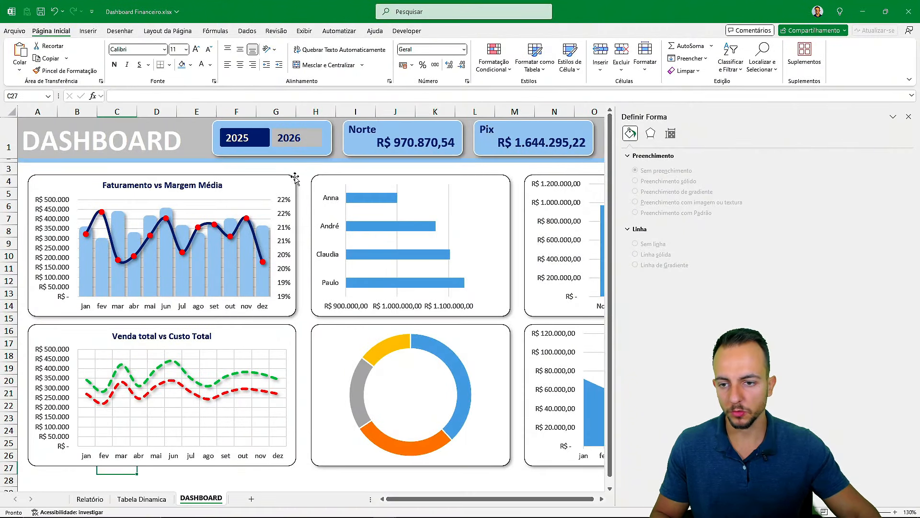
- Filter the dashboard to 2026 and remove the value axis and vertical gridlines from the horizontal bar chart
{"action": "left_click", "coordinate": [289, 137]}
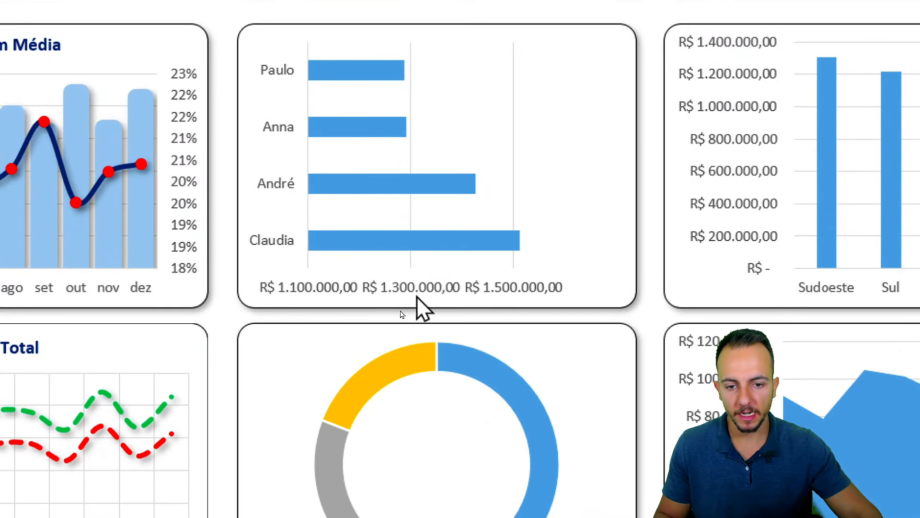
{"action": "left_click", "coordinate": [417, 287]}
{"action": "key", "text": "Delete"}
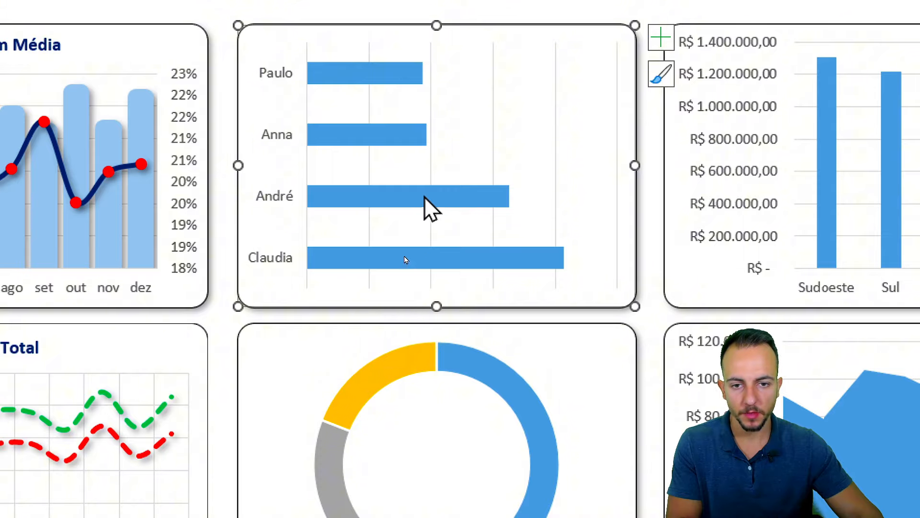
{"action": "left_click", "coordinate": [431, 163]}
{"action": "key", "text": "Delete"}
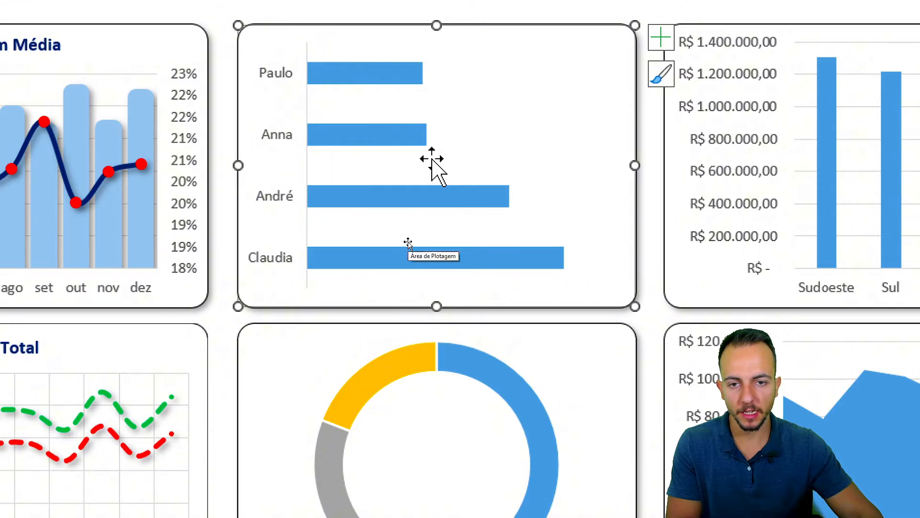
- Apply an outer shadow preset to the bars of the horizontal bar chart
{"action": "right_click", "coordinate": [408, 139]}
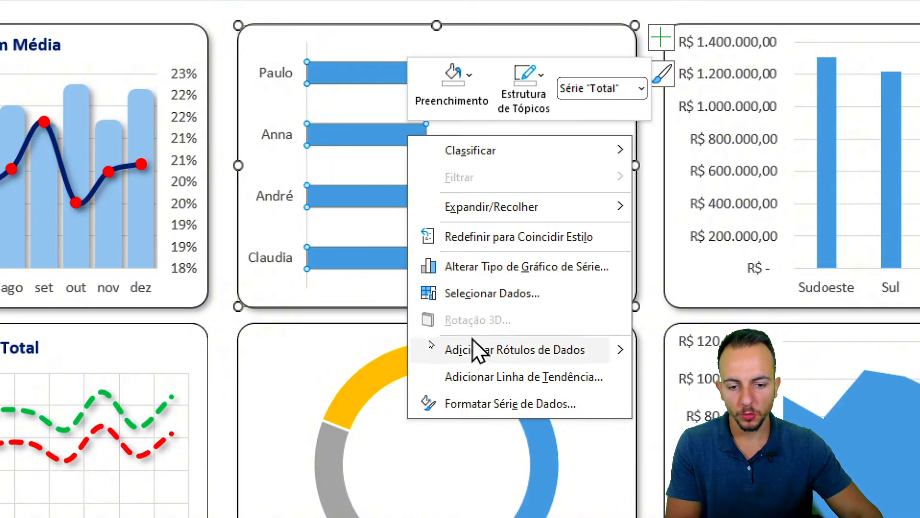
{"action": "left_click", "coordinate": [468, 404]}
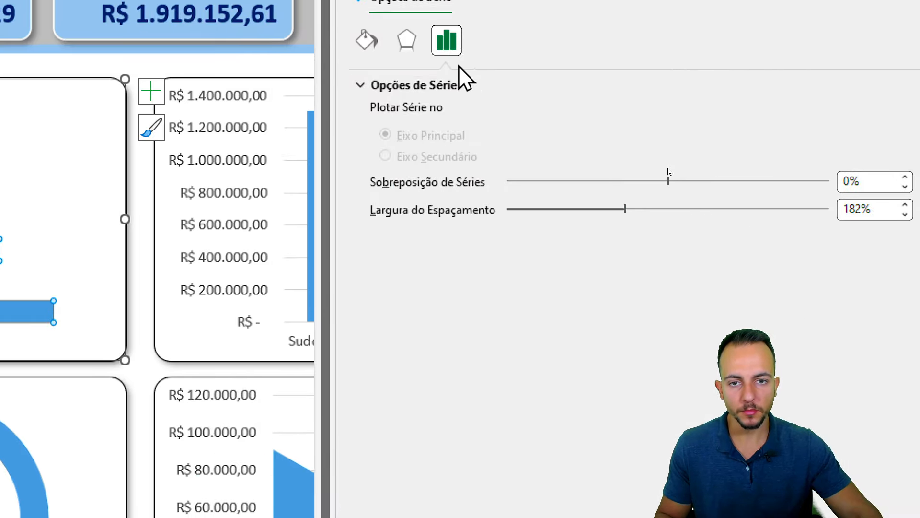
{"action": "left_click", "coordinate": [407, 0]}
{"action": "left_click", "coordinate": [891, 58]}
{"action": "left_click", "coordinate": [779, 285]}
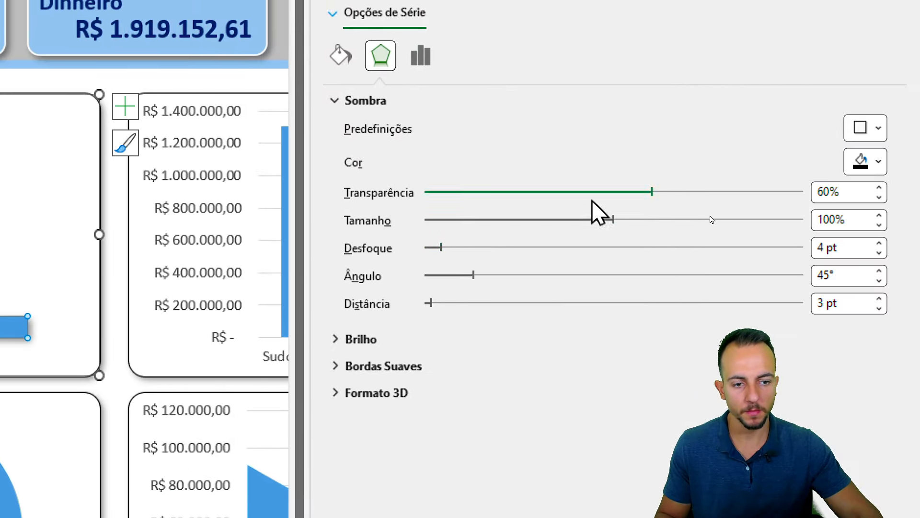
- Give the horizontal bars a solid fill in the light blue theme colour
{"action": "left_click", "coordinate": [341, 56]}
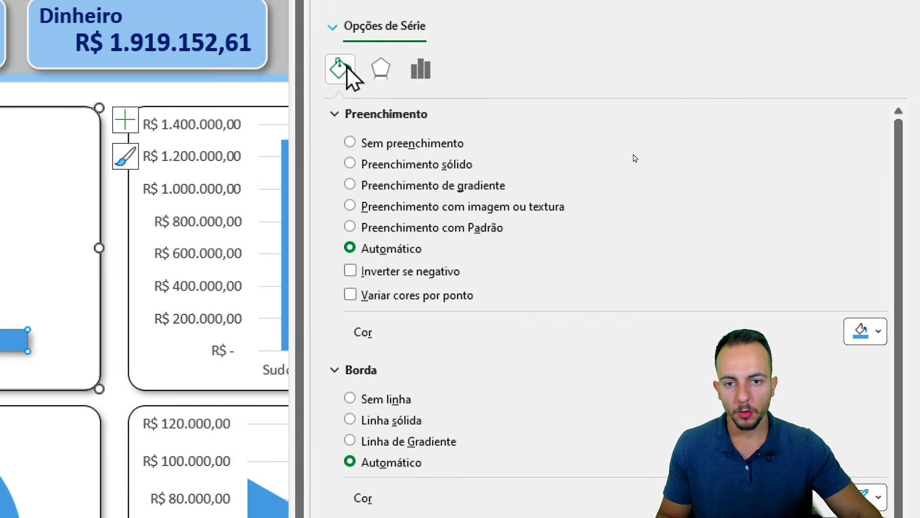
{"action": "left_click", "coordinate": [443, 168]}
{"action": "left_click", "coordinate": [877, 331]}
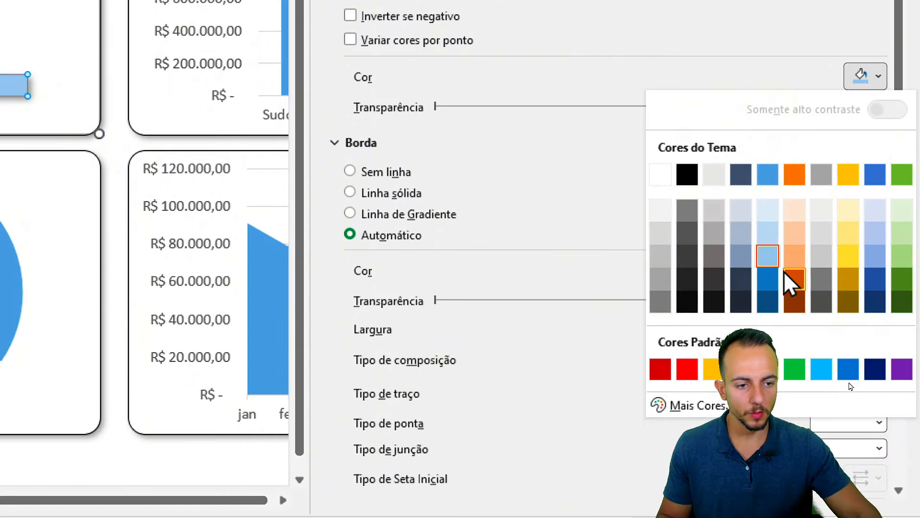
{"action": "left_click", "coordinate": [767, 259]}
- Round the horizontal bars with a solid border in the same light blue, about 10 pt wide
{"action": "left_click", "coordinate": [383, 59]}
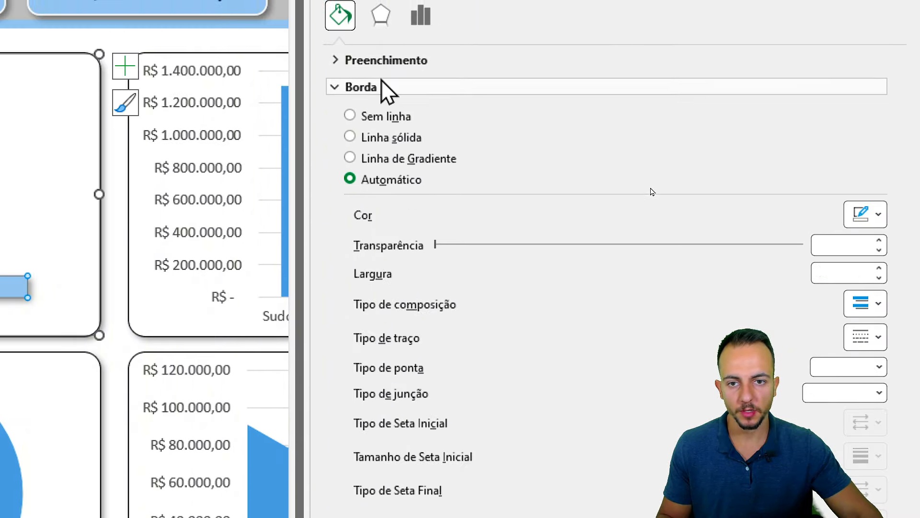
{"action": "left_click", "coordinate": [869, 215]}
{"action": "left_click", "coordinate": [777, 377]}
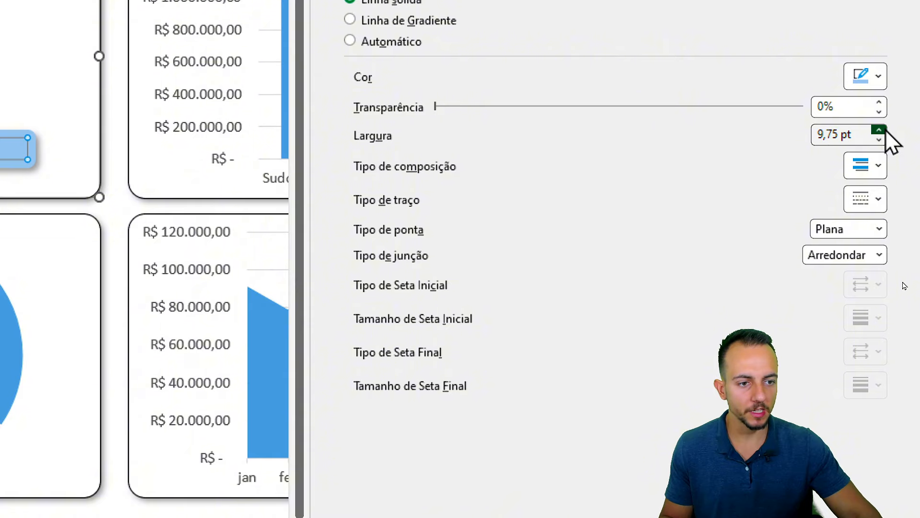
{"action": "left_click", "coordinate": [879, 130]}
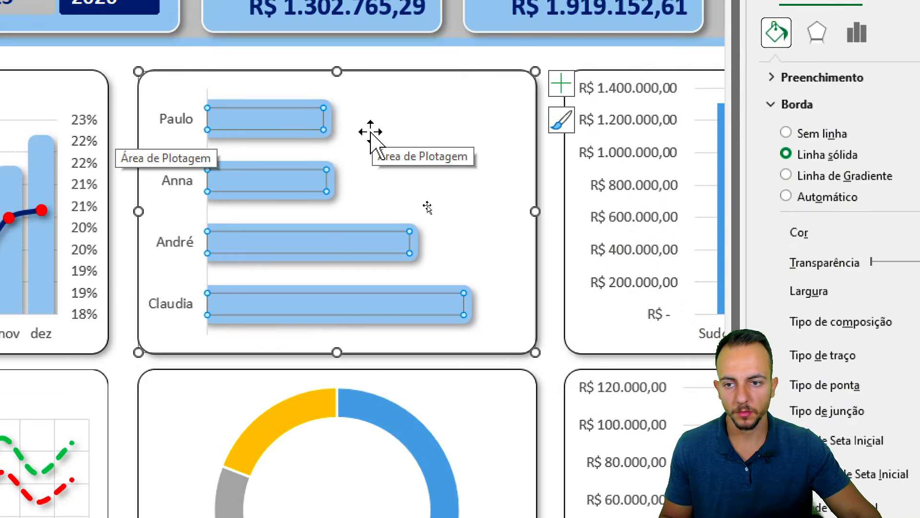
{"action": "key", "text": "ctrl+q"}
{"action": "key", "text": "ctrl+2"}
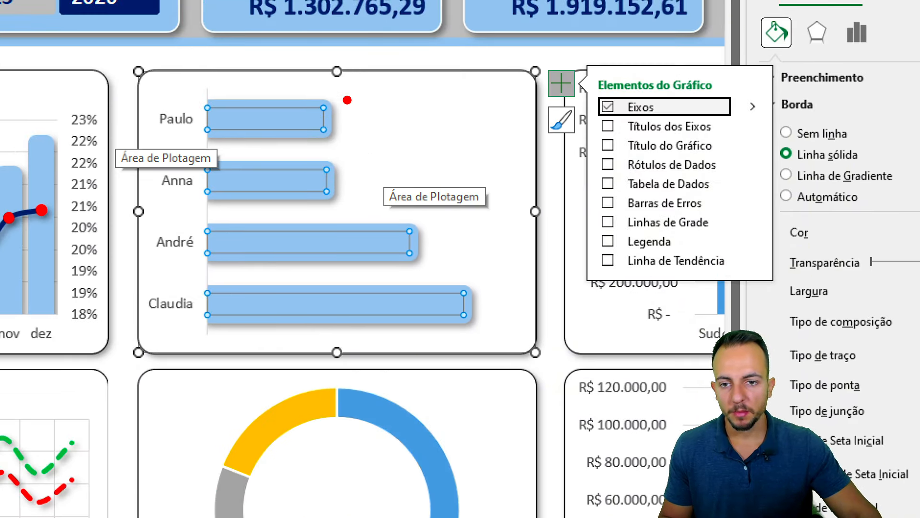
{"action": "mouse_move", "coordinate": [330, 80]}
{"action": "left_mouse_down"}
{"action": "mouse_move", "coordinate": [141, 94]}
{"action": "mouse_move", "coordinate": [371, 103]}
{"action": "mouse_move", "coordinate": [254, 117]}
{"action": "left_mouse_up"}
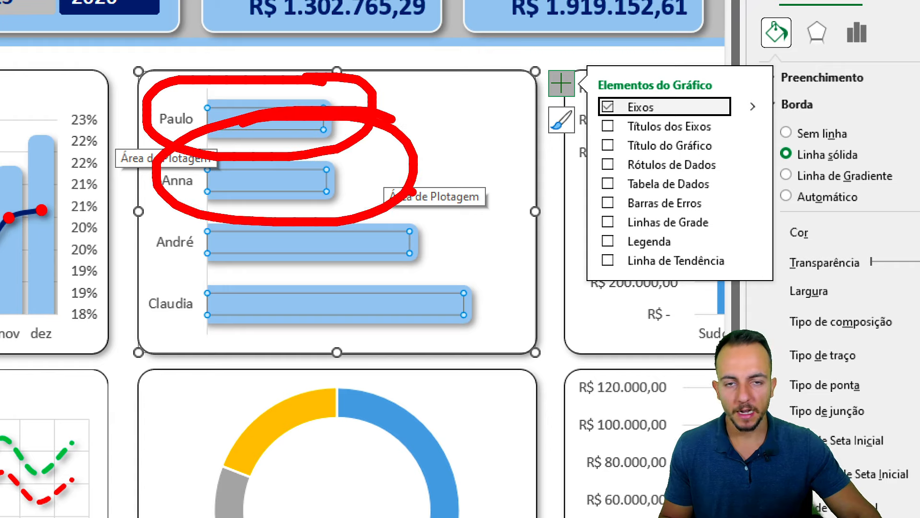
{"action": "key", "text": "e"}
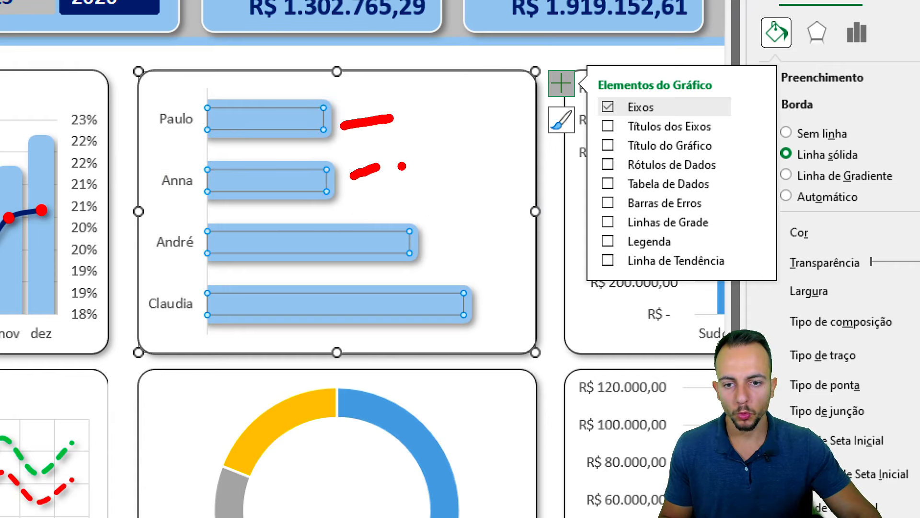
{"action": "key", "text": "Escape"}
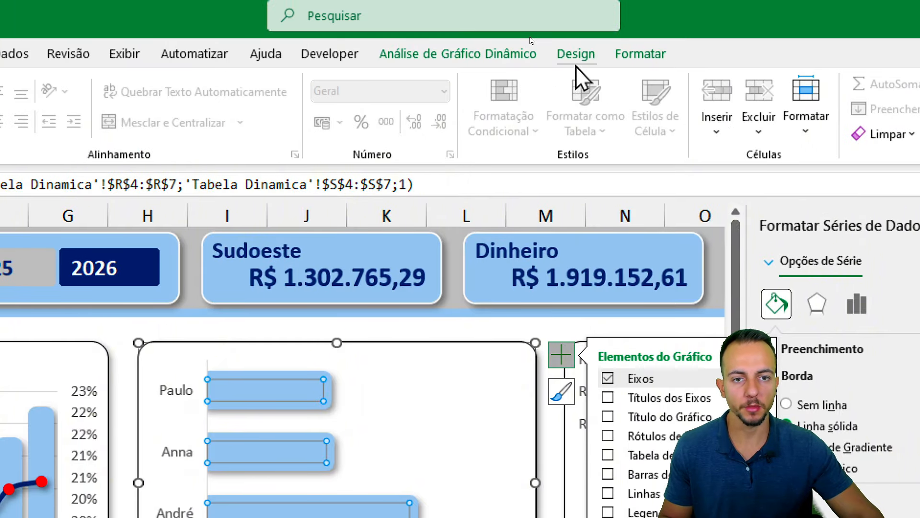
- Add data labels beyond the outer ends of the bars in the horizontal bar chart
{"action": "left_click", "coordinate": [578, 61]}
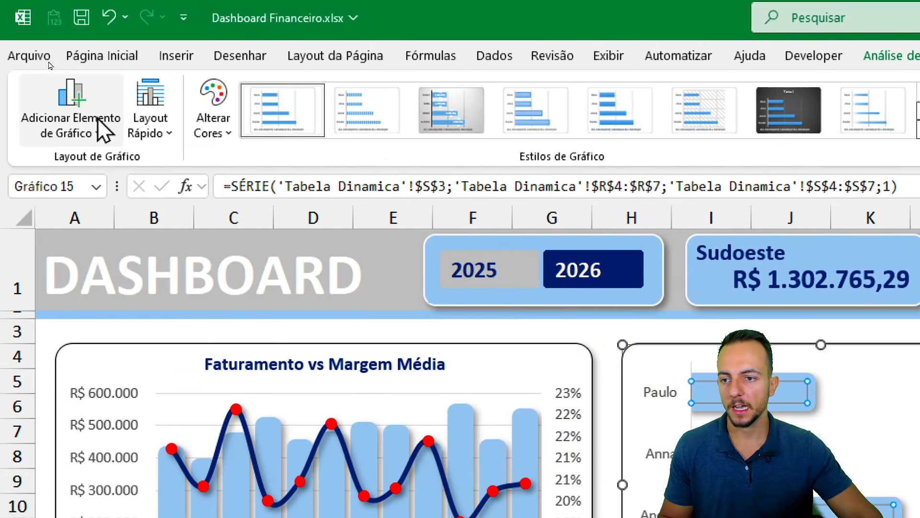
{"action": "left_click", "coordinate": [101, 125]}
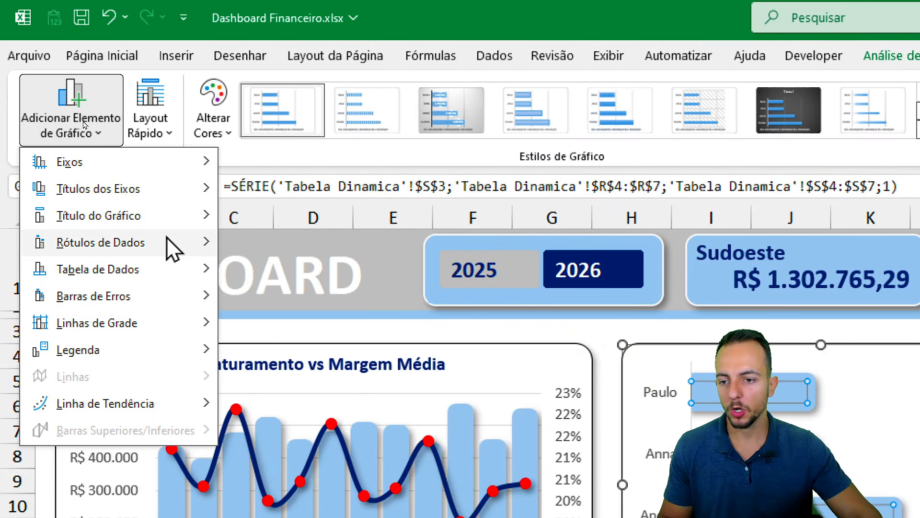
{"action": "mouse_move", "coordinate": [174, 245]}
{"action": "left_click", "coordinate": [327, 308]}
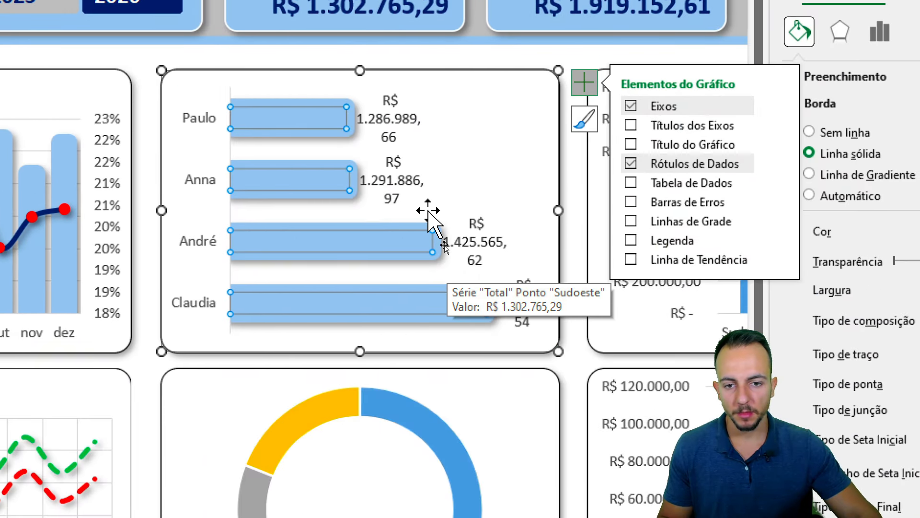
- Shrink the bar chart's plot area from its right and upper edges to make room for the data labels and a title
{"action": "left_click", "coordinate": [445, 246]}
{"action": "mouse_move", "coordinate": [539, 189]}
{"action": "left_mouse_down"}
{"action": "mouse_move", "coordinate": [556, 198]}
{"action": "mouse_move", "coordinate": [547, 192]}
{"action": "left_mouse_up"}
{"action": "mouse_move", "coordinate": [461, 213]}
{"action": "left_mouse_down"}
{"action": "mouse_move", "coordinate": [521, 220]}
{"action": "mouse_move", "coordinate": [530, 205]}
{"action": "mouse_move", "coordinate": [493, 205]}
{"action": "left_mouse_up"}
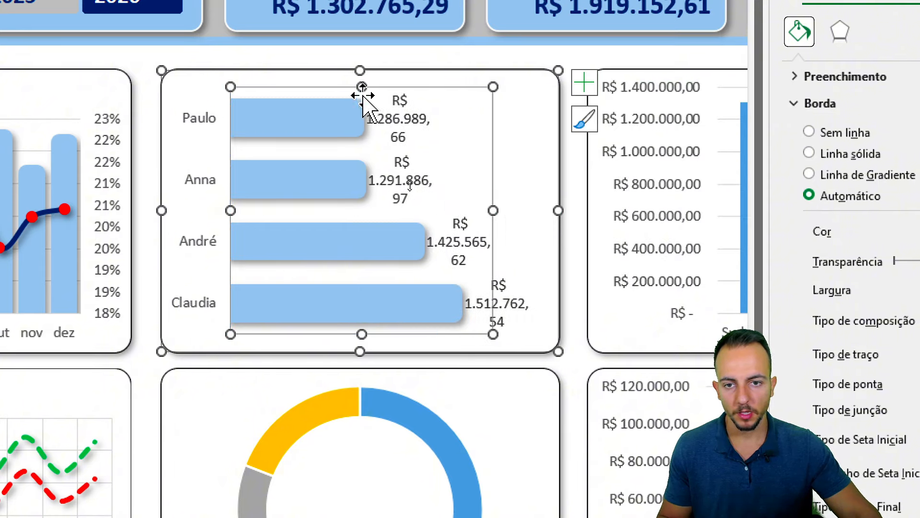
{"action": "left_click_drag", "start_coordinate": [361, 88], "coordinate": [359, 128]}
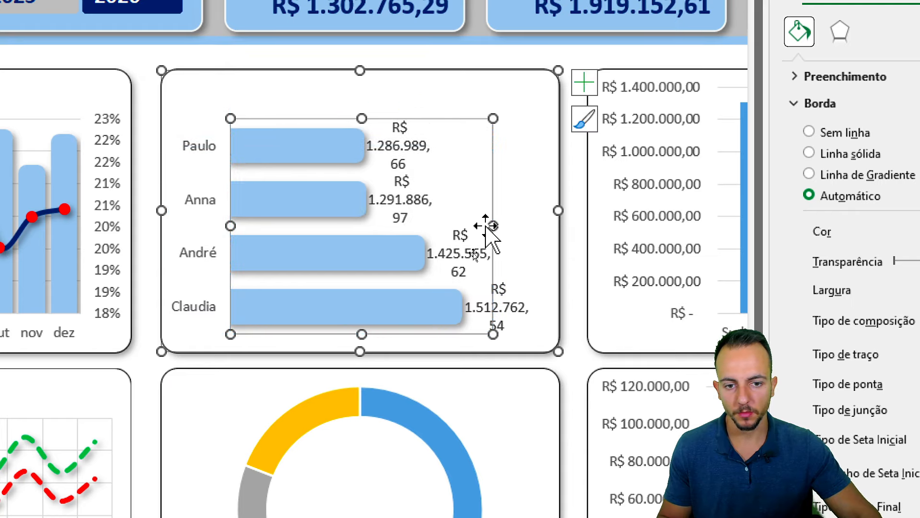
- Narrow the horizontal bar chart's plot area slightly further from its right edge
{"action": "left_click_drag", "start_coordinate": [488, 226], "coordinate": [475, 227]}
{"action": "left_click", "coordinate": [484, 265]}
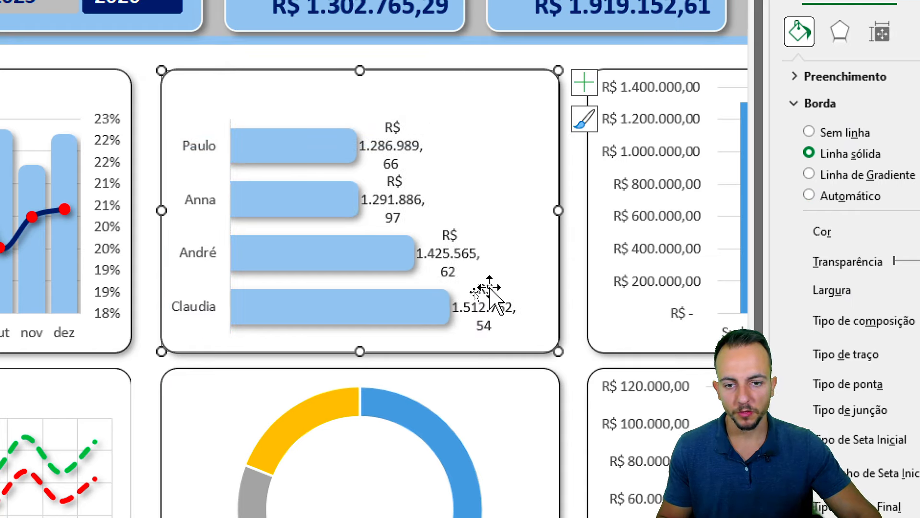
{"action": "key", "text": "ctrl+2"}
{"action": "mouse_move", "coordinate": [376, 96]}
{"action": "left_mouse_down"}
{"action": "mouse_move", "coordinate": [379, 251]}
{"action": "mouse_move", "coordinate": [499, 208]}
{"action": "mouse_move", "coordinate": [371, 101]}
{"action": "left_mouse_up"}
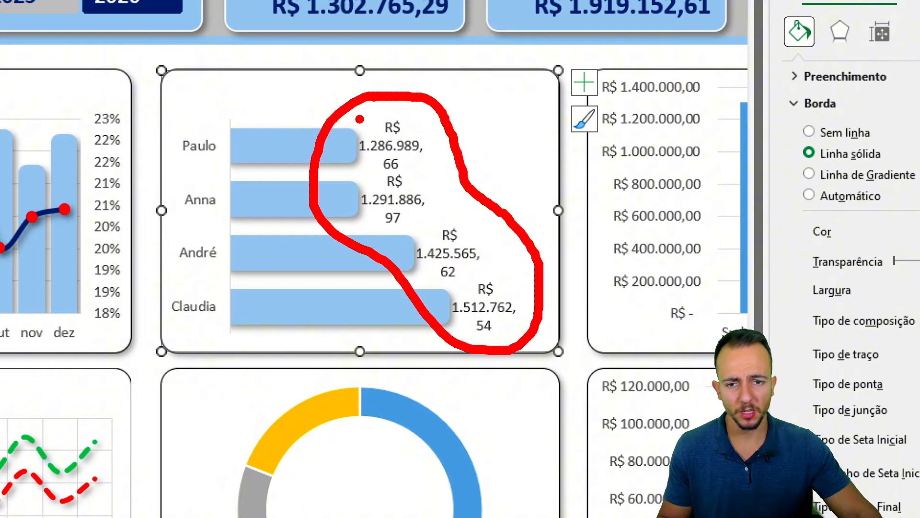
{"action": "key", "text": "Escape"}
- Apply the custom number format R$#.K to the data labels of the horizontal bar chart
{"action": "left_click", "coordinate": [389, 163]}
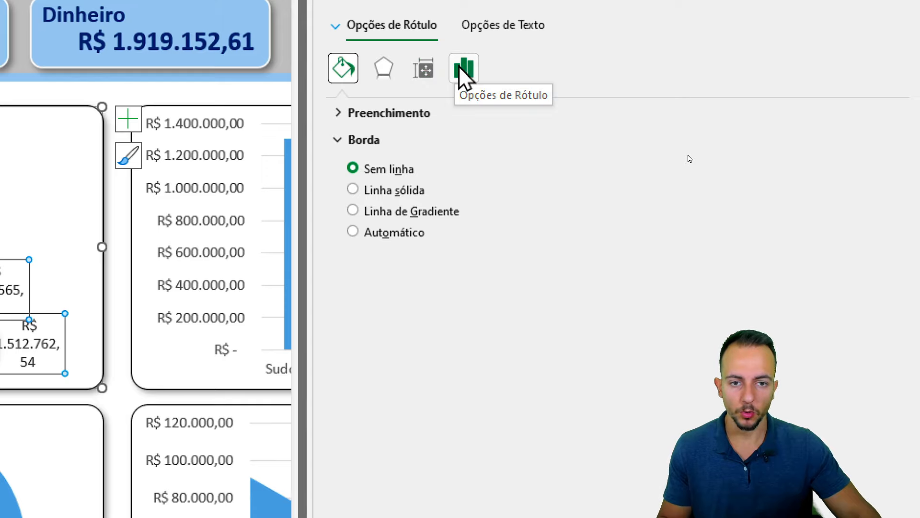
{"action": "left_click", "coordinate": [463, 69]}
{"action": "left_click", "coordinate": [373, 143]}
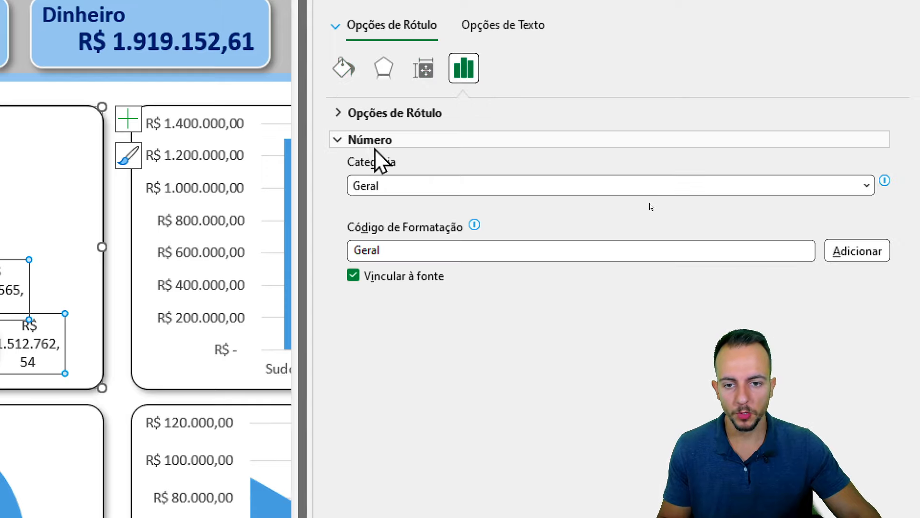
{"action": "left_click", "coordinate": [388, 189]}
{"action": "left_click", "coordinate": [376, 409]}
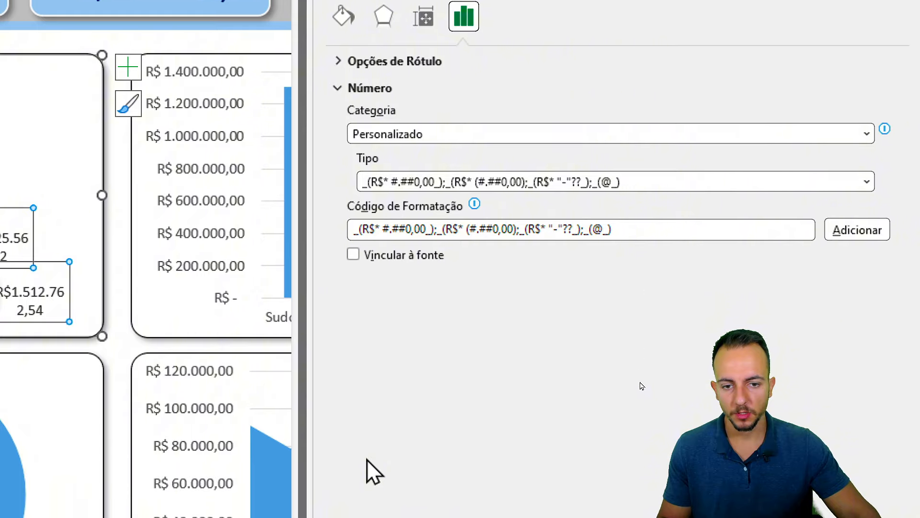
{"action": "left_click", "coordinate": [623, 231]}
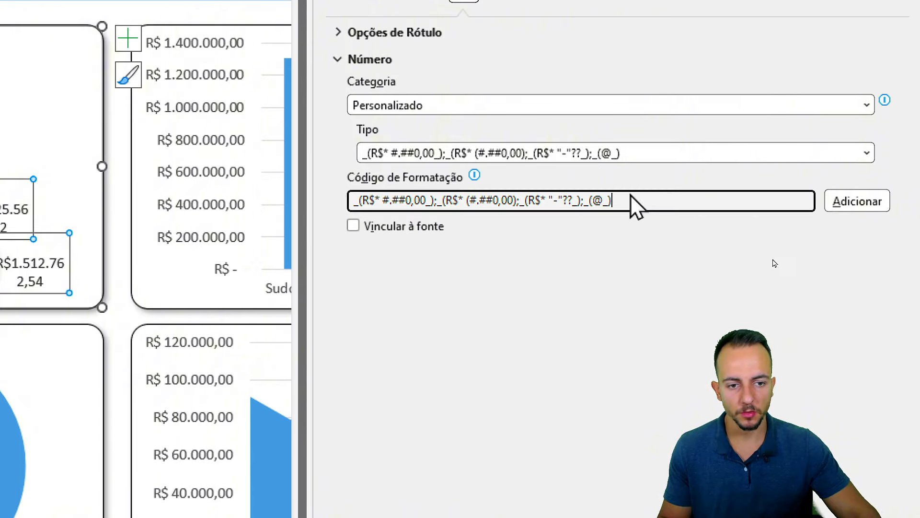
{"action": "left_click_drag", "start_coordinate": [623, 200], "coordinate": [354, 200]}
{"action": "key", "text": "Delete"}
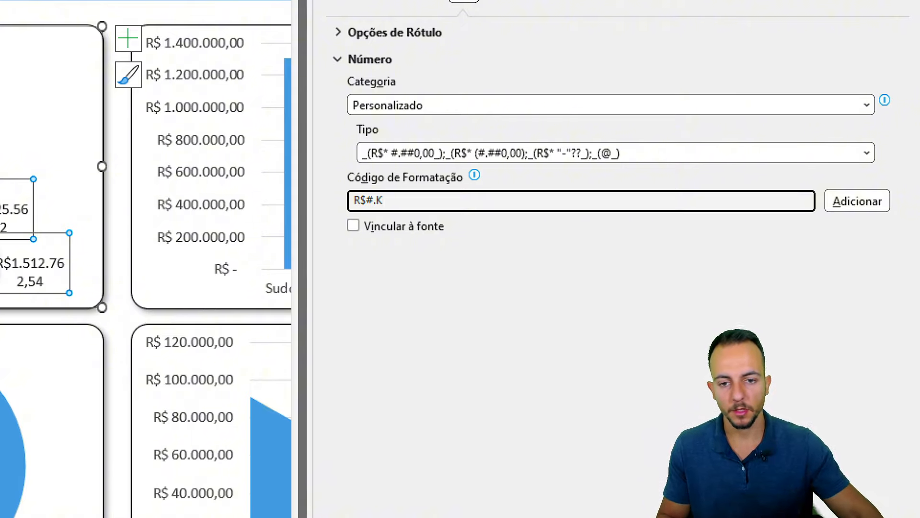
{"action": "left_click", "coordinate": [877, 209]}
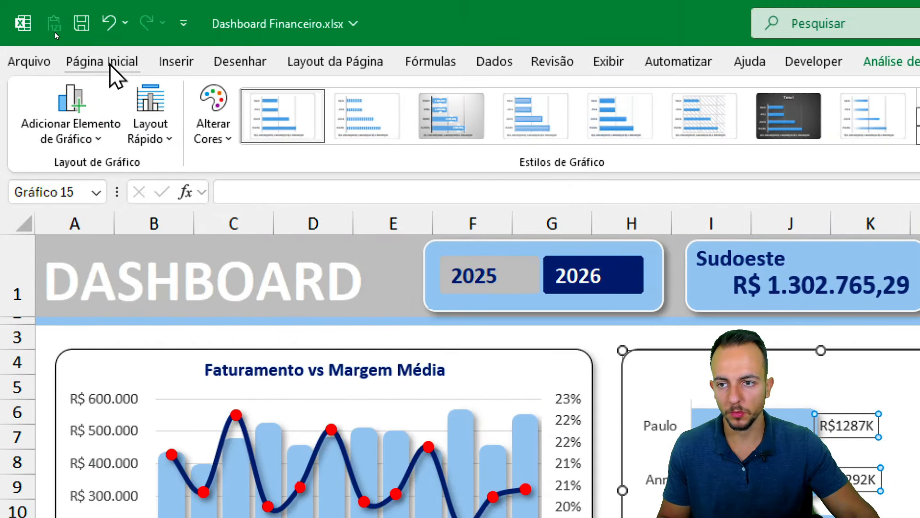
- Set the bar chart's data label text to dark blue and close the label formatting options
{"action": "left_click", "coordinate": [113, 0]}
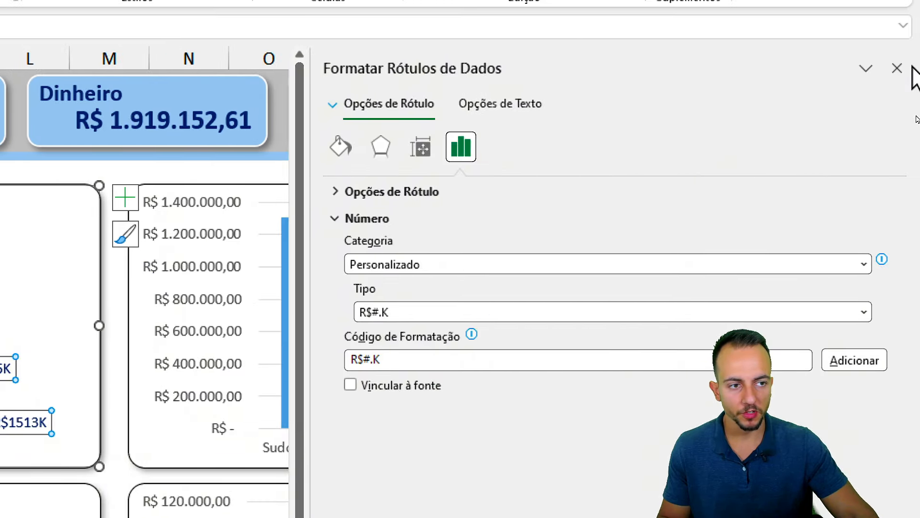
{"action": "left_click", "coordinate": [897, 69]}
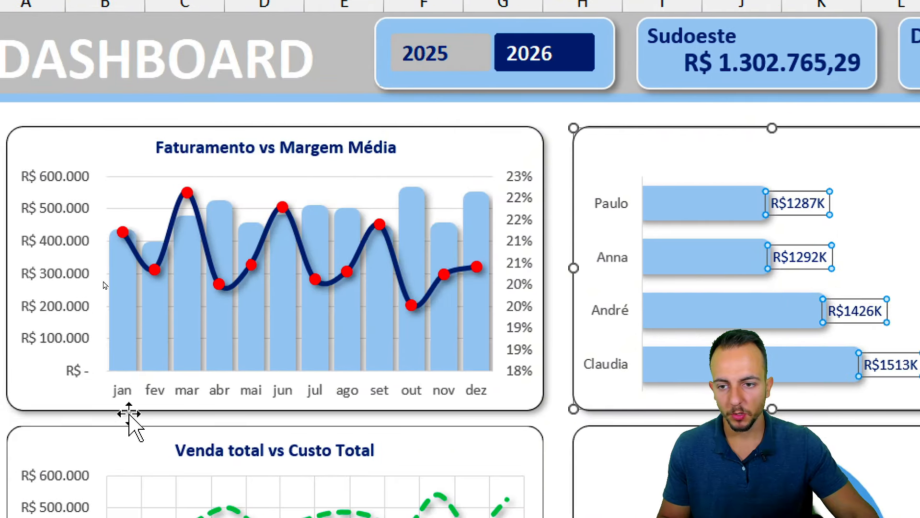
- Duplicate the title text box "Faturamento vs Margem Média" from the combo chart
{"action": "left_click", "coordinate": [275, 151]}
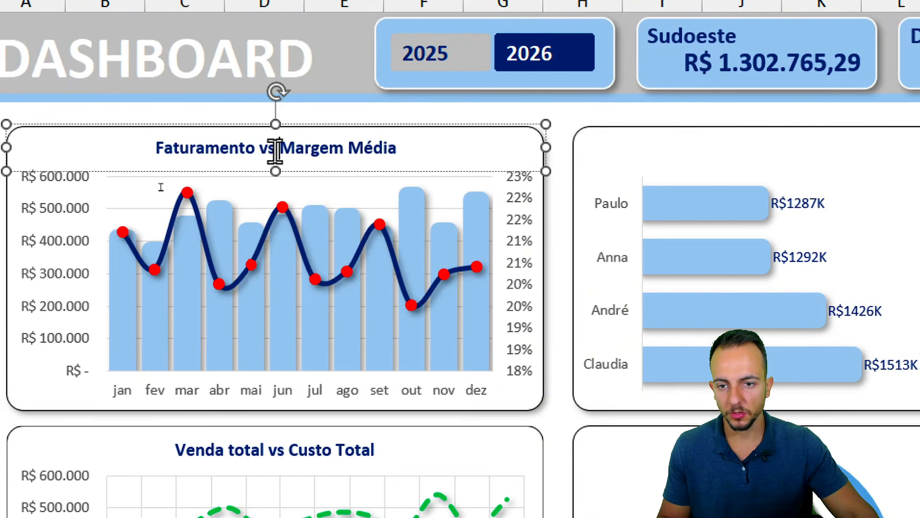
{"action": "right_click", "coordinate": [248, 171]}
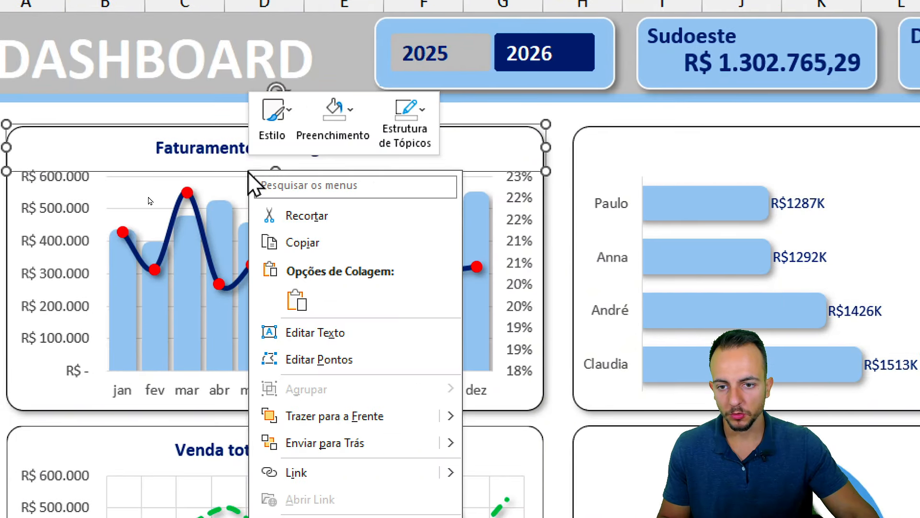
{"action": "left_click", "coordinate": [429, 242]}
{"action": "key", "text": "ctrl+v"}
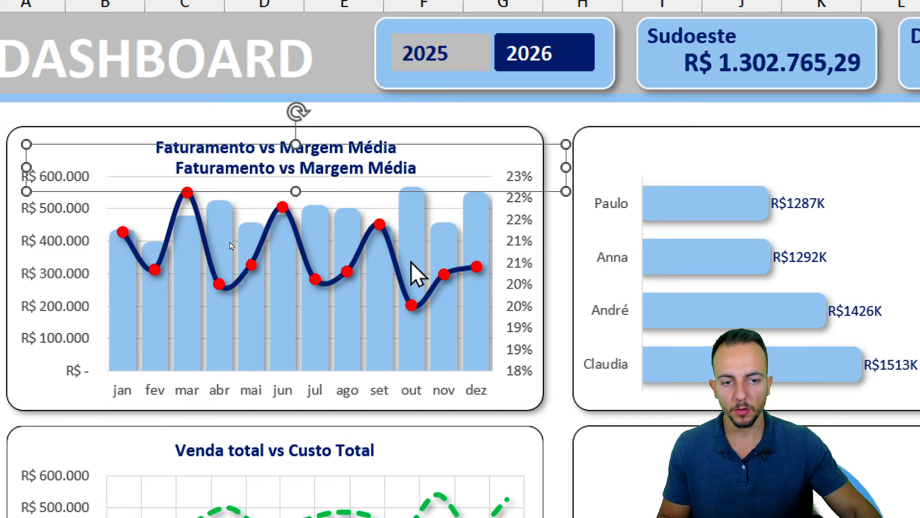
- Move the copied title text box to the upper edge of the horizontal bar chart, aligning their right edges
{"action": "key", "text": "Right"}
{"action": "key", "text": "Right"}
{"action": "key", "text": "Right"}
{"action": "key", "text": "Right"}
{"action": "key", "text": "Right"}
{"action": "key", "text": "Right"}
{"action": "key", "text": "Right"}
{"action": "key", "text": "Right"}
{"action": "key", "text": "Right"}
{"action": "key", "text": "Right"}
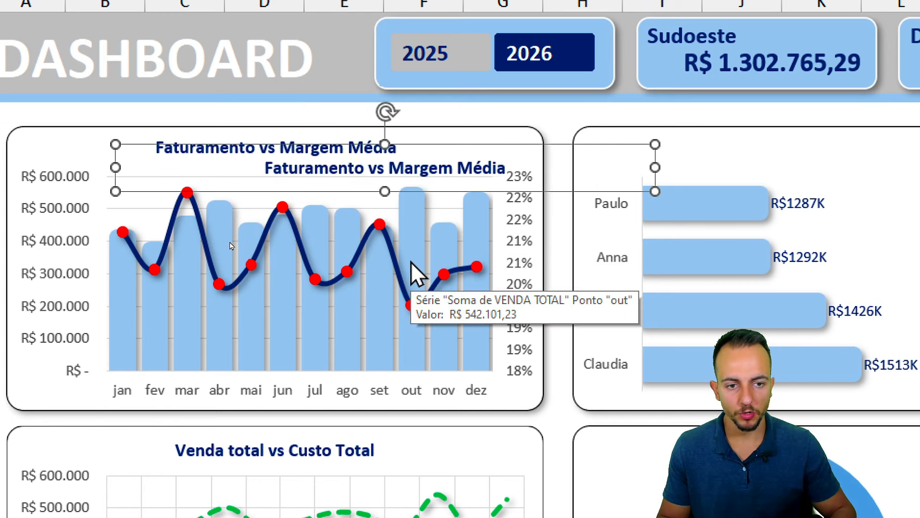
{"action": "key", "text": "Right"}
{"action": "key", "text": "Right"}
{"action": "key", "text": "Right"}
{"action": "key", "text": "Right"}
{"action": "key", "text": "Right"}
{"action": "key", "text": "Right"}
{"action": "key", "text": "Right"}
{"action": "key", "text": "Right"}
{"action": "key", "text": "Right"}
{"action": "key", "text": "Right"}
{"action": "key", "text": "Right"}
{"action": "key", "text": "Right"}
{"action": "key", "text": "Right"}
{"action": "key", "text": "Right"}
{"action": "key", "text": "Right"}
{"action": "key", "text": "Right"}
{"action": "key", "text": "Right"}
{"action": "key", "text": "Right"}
{"action": "key", "text": "Right"}
{"action": "key", "text": "Right"}
{"action": "key", "text": "Up"}
{"action": "key", "text": "Up"}
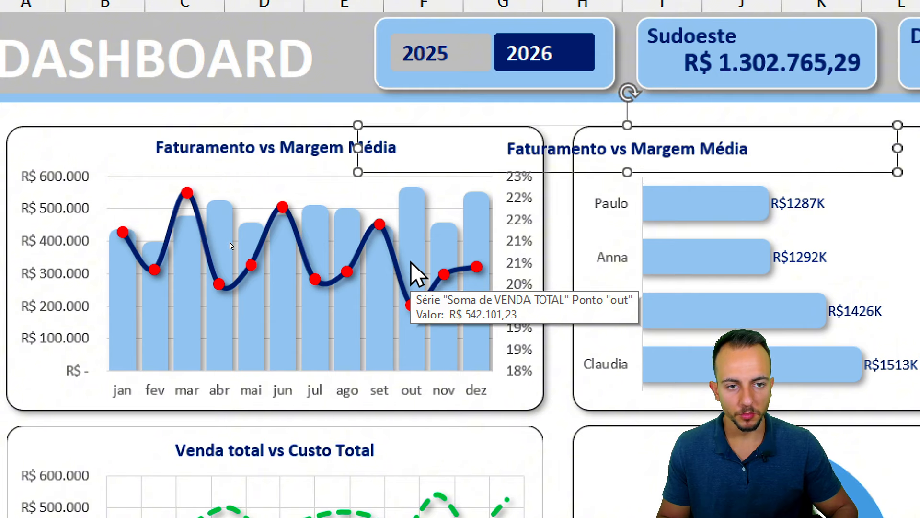
{"action": "key", "text": "ctrl+Down"}
{"action": "key", "text": "ctrl+Down"}
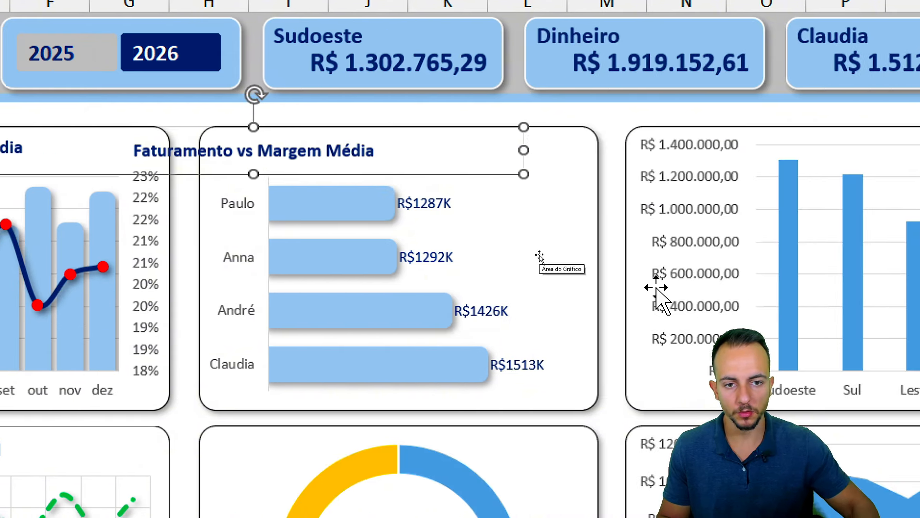
{"action": "key", "text": "Right"}
{"action": "key", "text": "Right"}
{"action": "key", "text": "Right"}
{"action": "key", "text": "Right"}
{"action": "key", "text": "Right"}
{"action": "key", "text": "Right"}
{"action": "key", "text": "Right"}
{"action": "key", "text": "Right"}
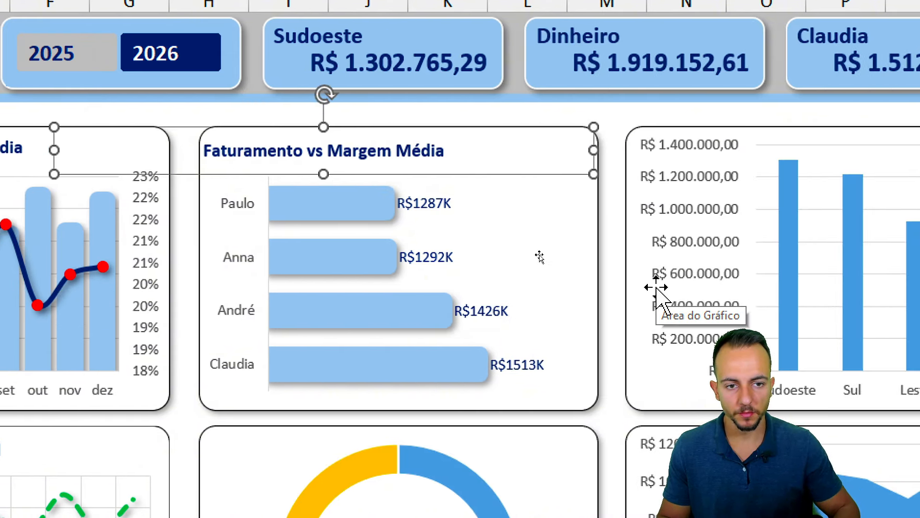
- Narrow the copied title text box from its left side to match the horizontal bar chart's width
{"action": "key", "text": "ctrl+Left"}
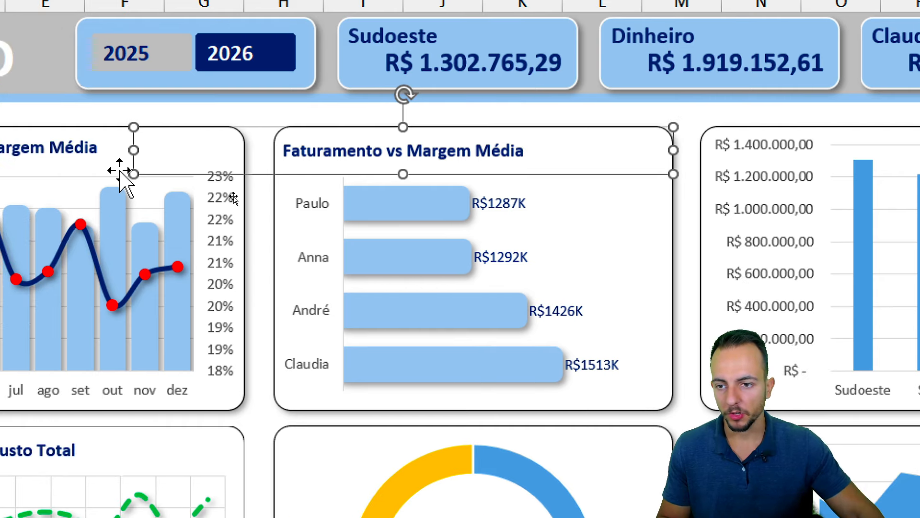
{"action": "key", "text": "Delete"}
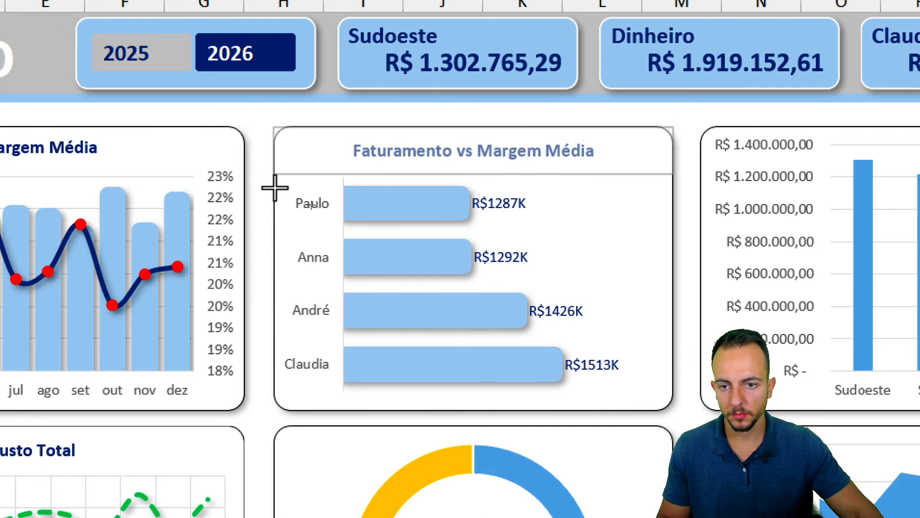
{"action": "key", "text": "ctrl+z"}
- Replace the copied title's text with "Faturamento por Vendedor" and deselect the text box
{"action": "triple_click", "coordinate": [449, 157]}
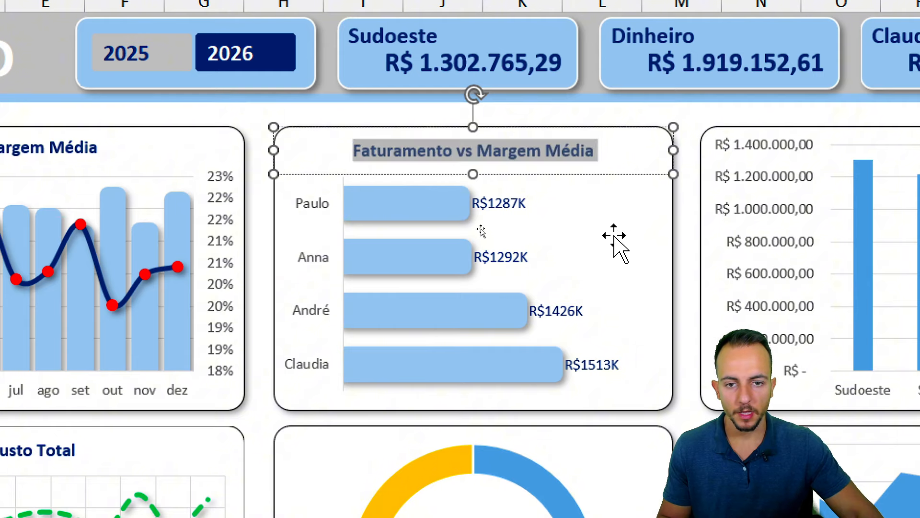
{"action": "type", "text": "Faturam"}
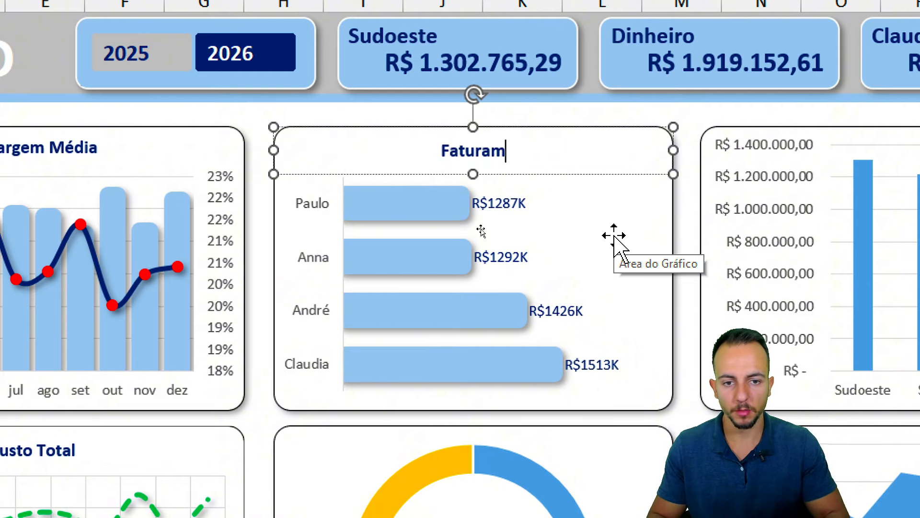
{"action": "type", "text": "ento por Vendedor"}
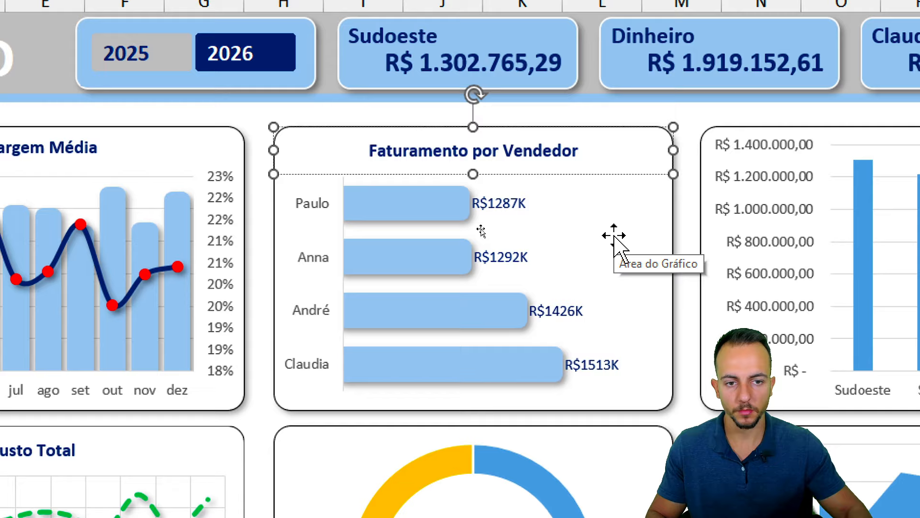
{"action": "key", "text": "Escape"}
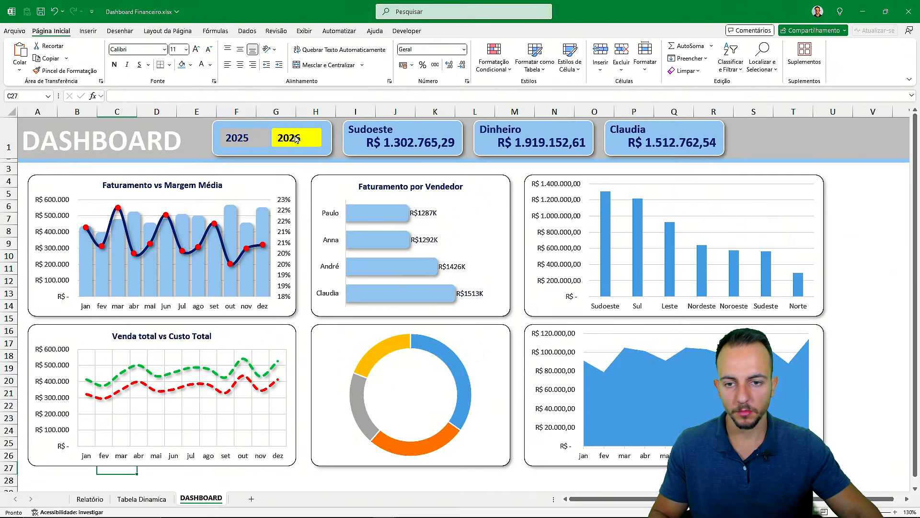
- Switch the year slicer between 2025 and 2026 to check how the dashboard's charts and cards respond
{"action": "left_click", "coordinate": [247, 139]}
{"action": "left_click", "coordinate": [292, 144]}
{"action": "left_click", "coordinate": [254, 143]}
{"action": "left_click", "coordinate": [253, 143]}
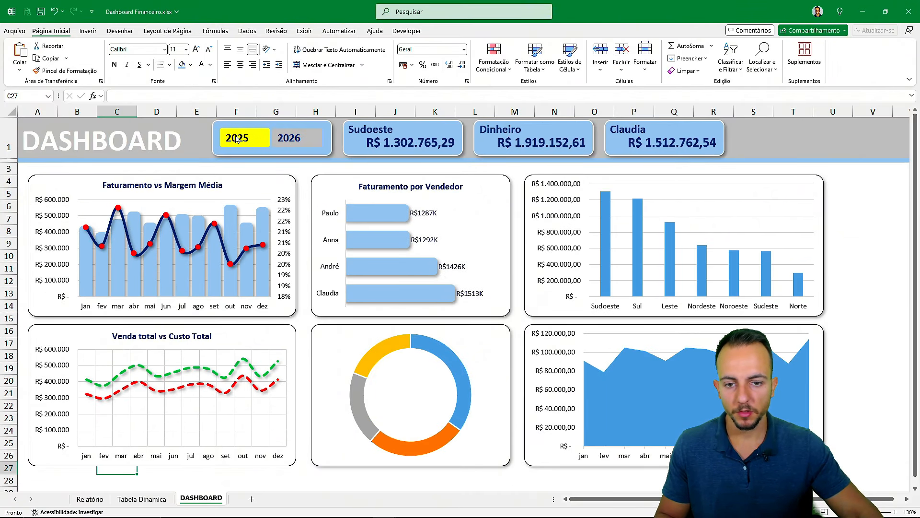
{"action": "left_click", "coordinate": [293, 139]}
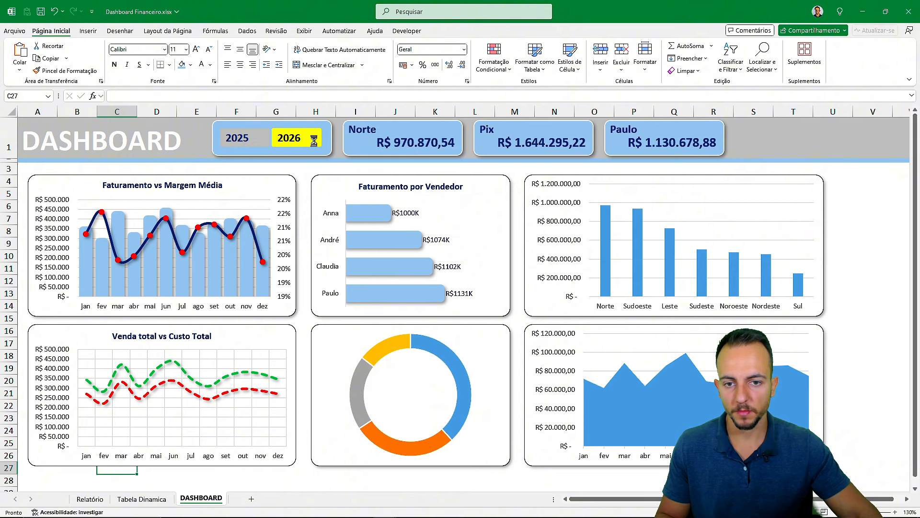
{"action": "left_click", "coordinate": [247, 139]}
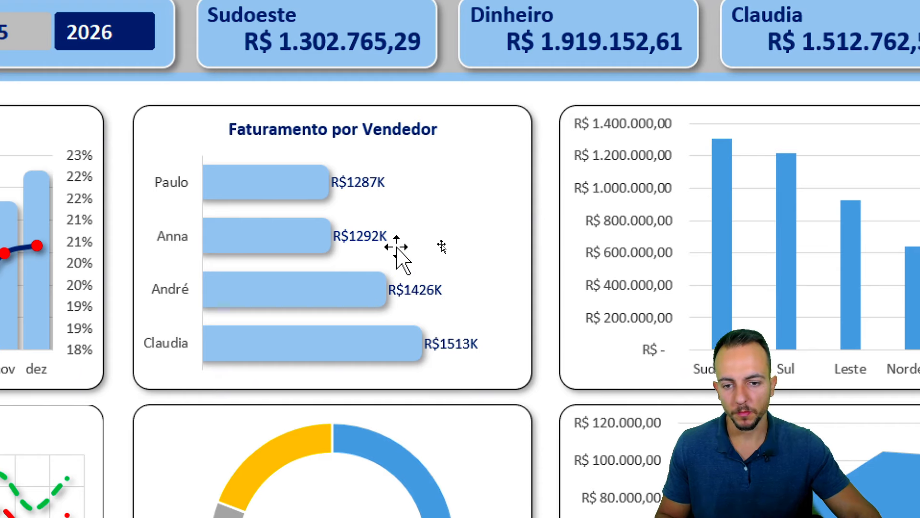
- In the bar chart's data label alignment settings, turn off resizing shapes to fit text and allow text to exceed the shape
{"action": "right_click", "coordinate": [382, 240]}
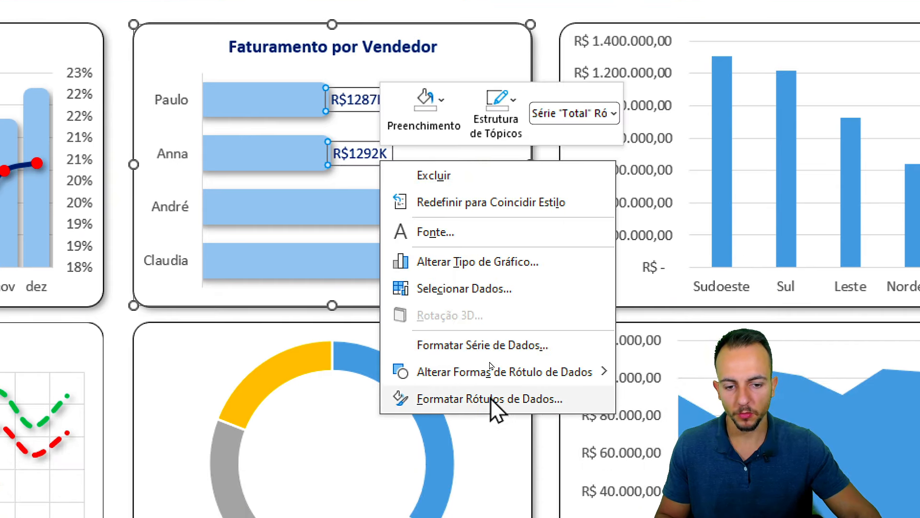
{"action": "left_click", "coordinate": [493, 479]}
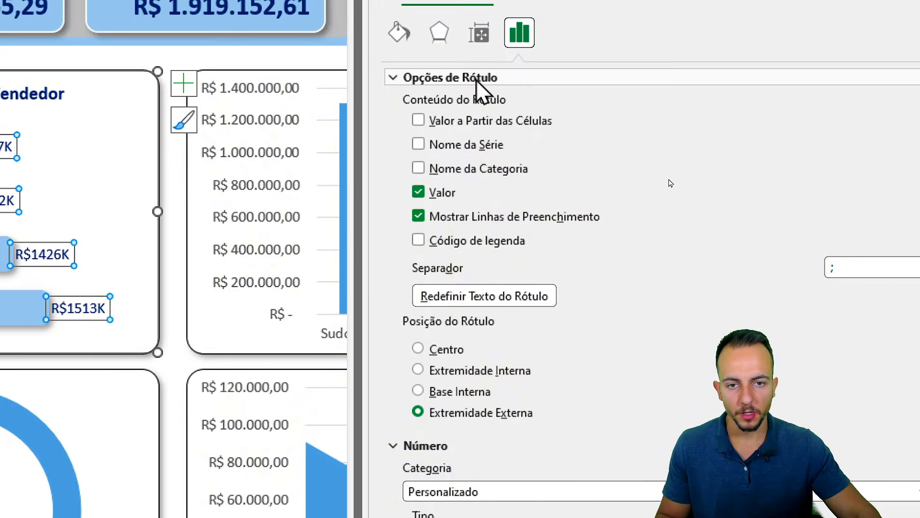
{"action": "left_click", "coordinate": [618, 31]}
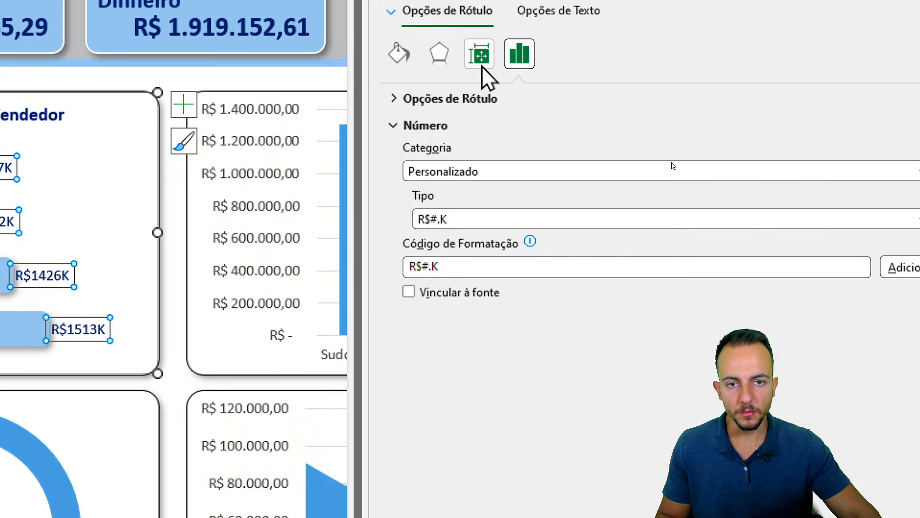
{"action": "left_click", "coordinate": [481, 42]}
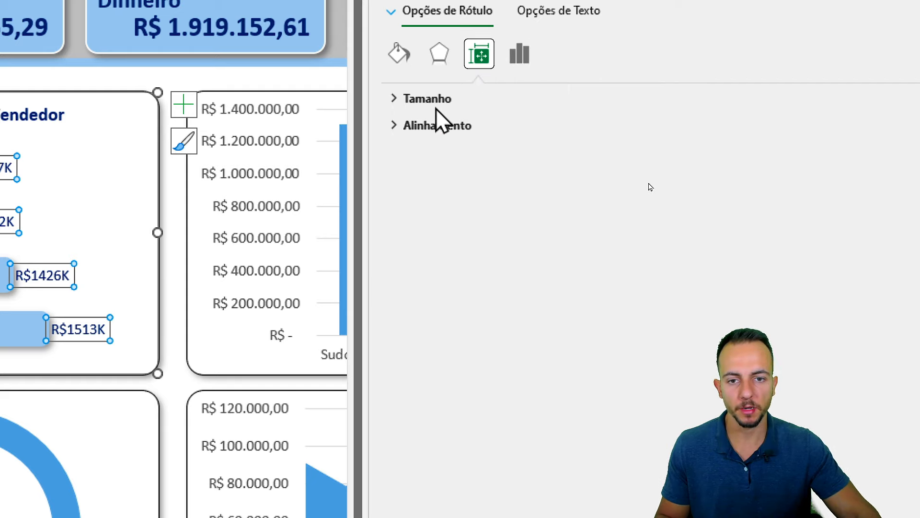
{"action": "left_click", "coordinate": [444, 126]}
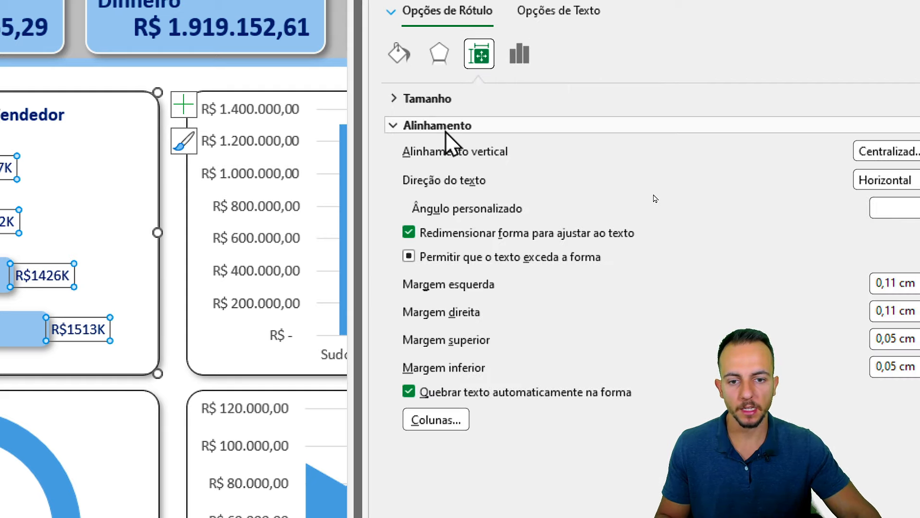
{"action": "left_click", "coordinate": [455, 231]}
{"action": "left_click", "coordinate": [456, 255]}
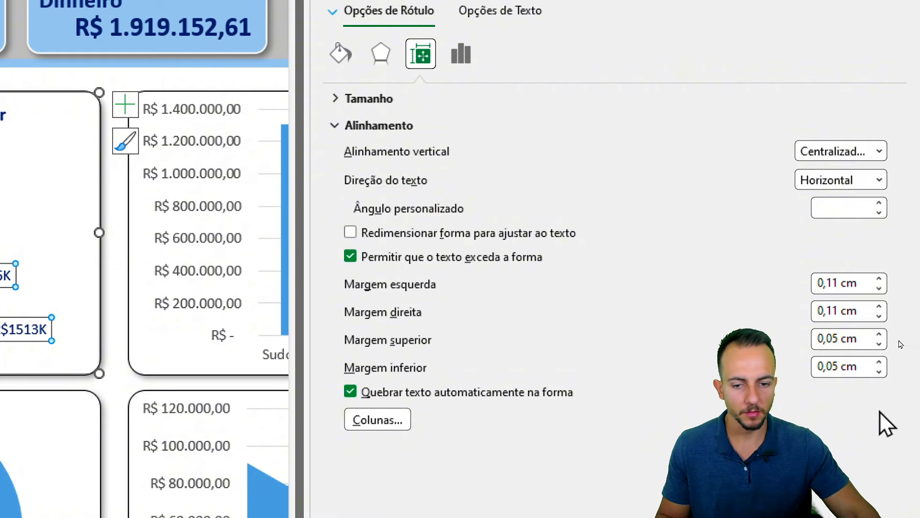
- Set the right margin of the bar chart's data labels to 0,3 cm
{"action": "left_click", "coordinate": [880, 308]}
{"action": "left_click", "coordinate": [880, 307]}
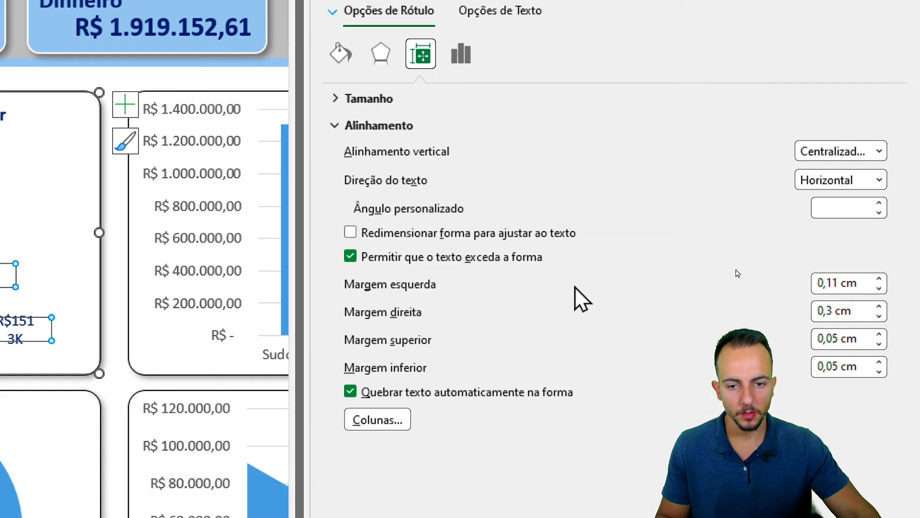
- Turn off text exceeding the shape and automatic text wrapping for the bar chart's data labels
{"action": "left_click", "coordinate": [398, 256]}
{"action": "left_click", "coordinate": [398, 257]}
{"action": "left_click", "coordinate": [398, 257]}
{"action": "left_click", "coordinate": [398, 256]}
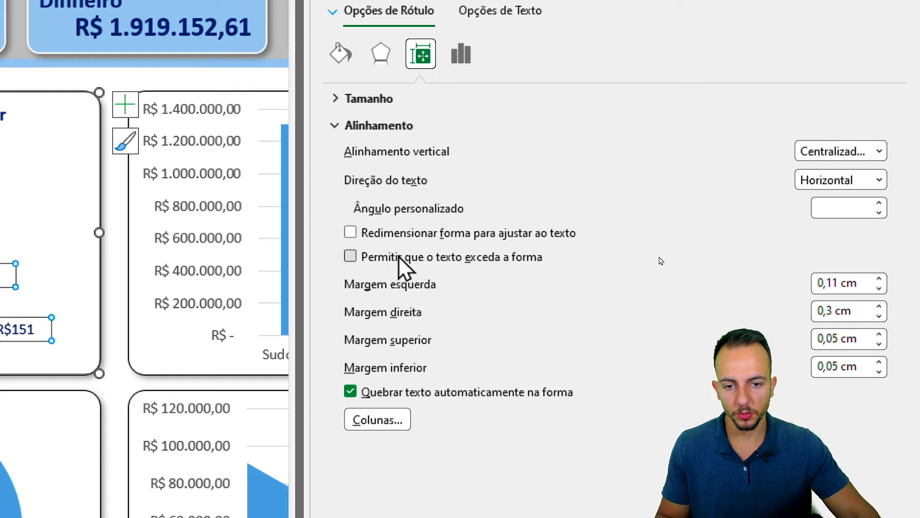
{"action": "left_click", "coordinate": [376, 393]}
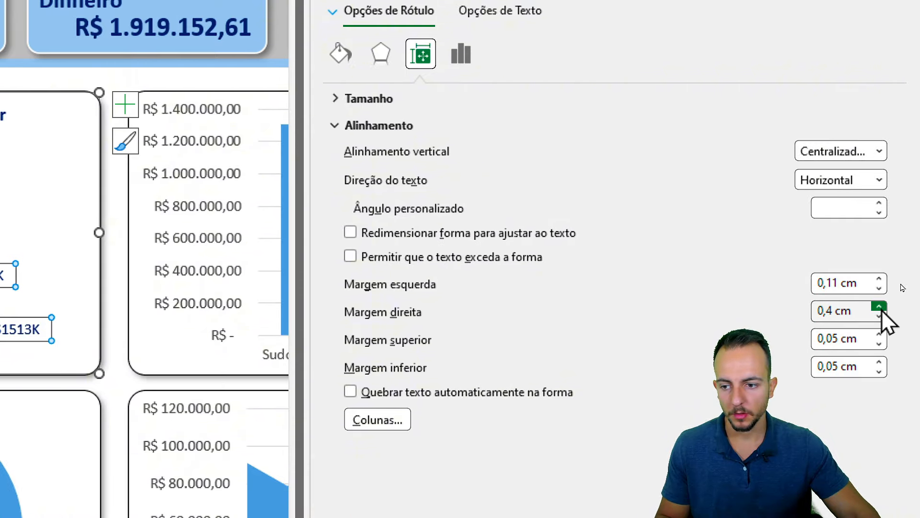
- Set the bar chart's data label margins to 0 cm right and 0,4 cm left
{"action": "left_click", "coordinate": [878, 317]}
{"action": "left_click", "coordinate": [879, 316]}
{"action": "left_click", "coordinate": [879, 316]}
{"action": "left_click", "coordinate": [879, 316]}
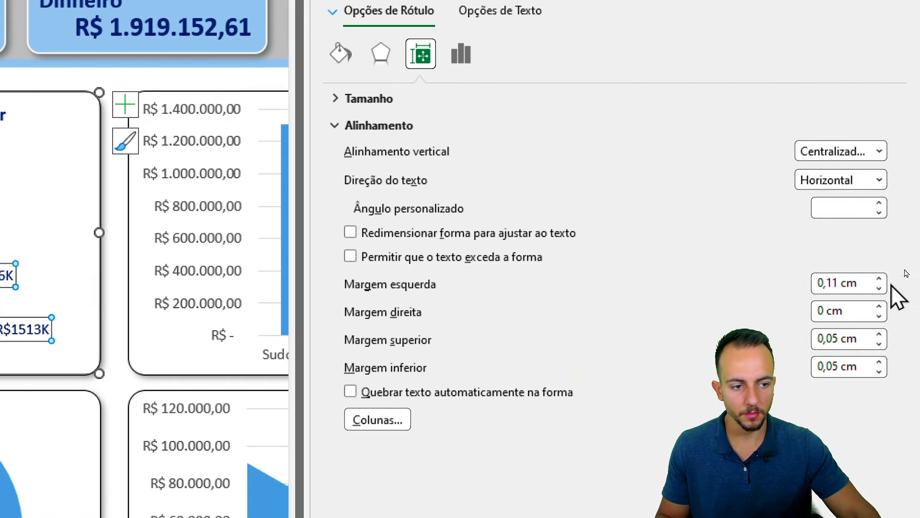
{"action": "left_click", "coordinate": [878, 279]}
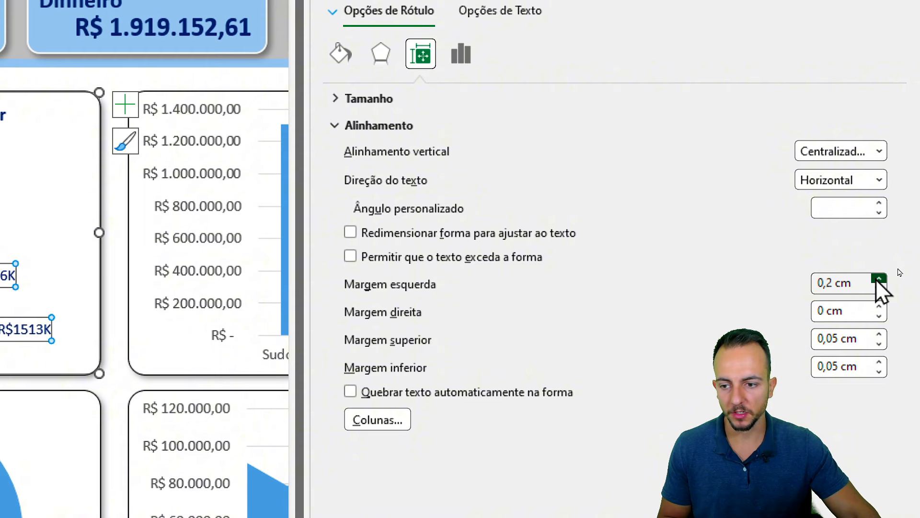
{"action": "left_click", "coordinate": [879, 279]}
{"action": "left_click", "coordinate": [879, 280]}
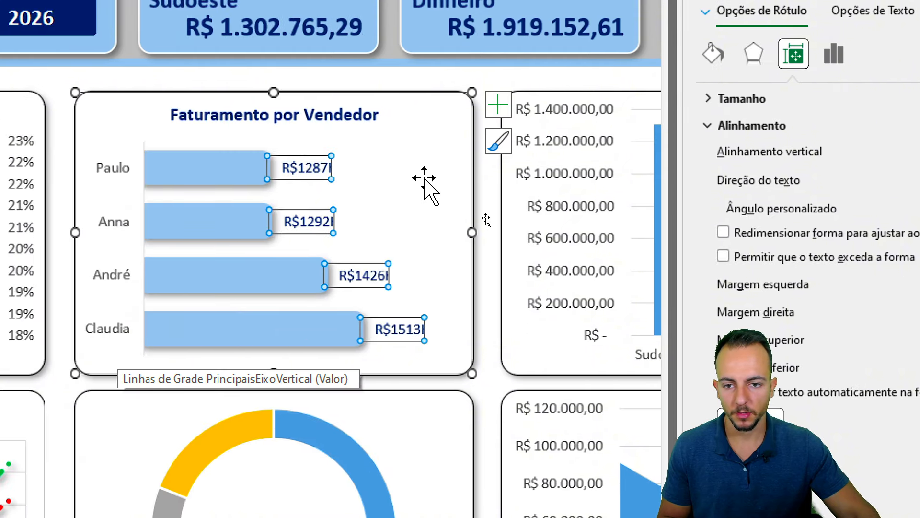
- Allow the bar chart's data label text to exceed its shape, close the label formatting, and deselect the chart
{"action": "left_click", "coordinate": [339, 199]}
{"action": "left_click", "coordinate": [328, 174]}
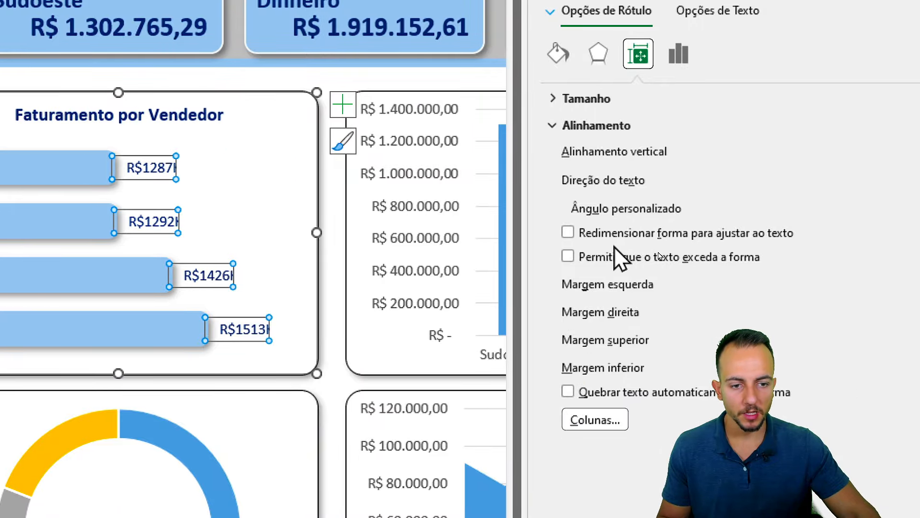
{"action": "left_click", "coordinate": [614, 257]}
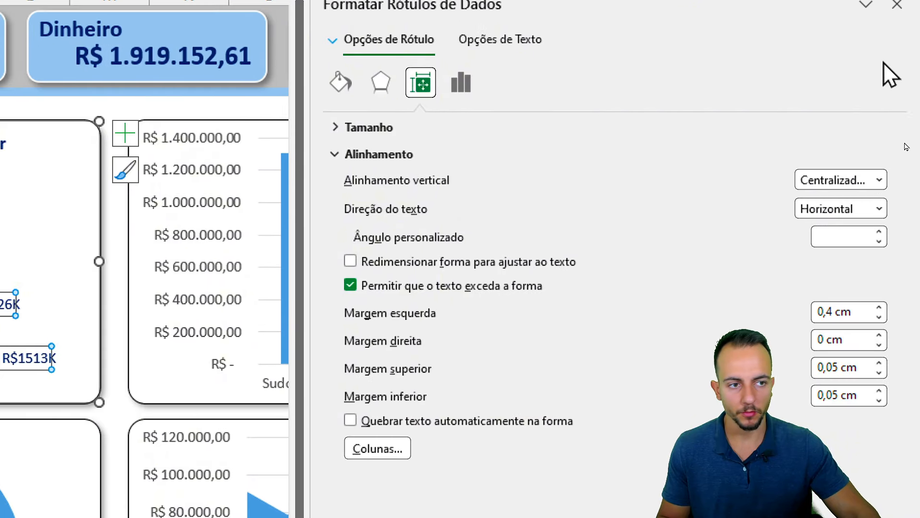
{"action": "left_click", "coordinate": [897, 6]}
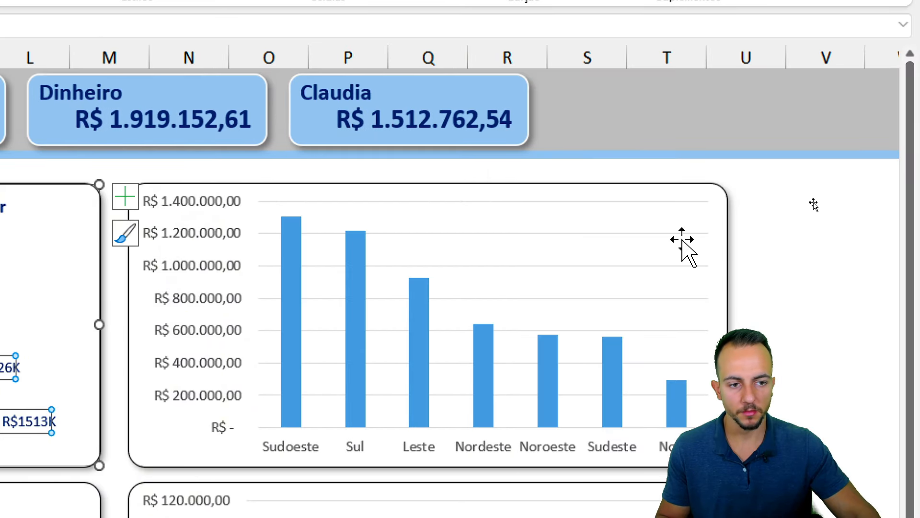
{"action": "left_click", "coordinate": [758, 178]}
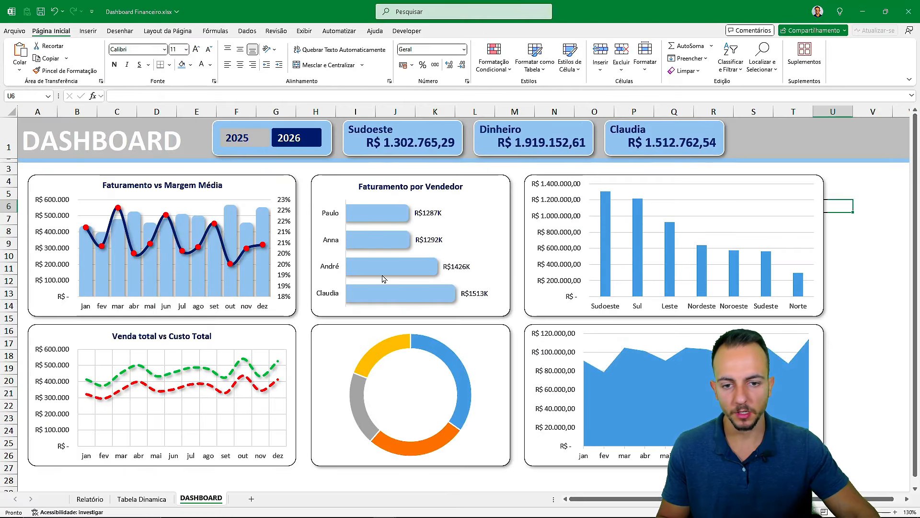
- Toggle the year slicer between 2025 and 2026 to check the bar chart's relabelled bars, ending on 2025
{"action": "left_click", "coordinate": [261, 140]}
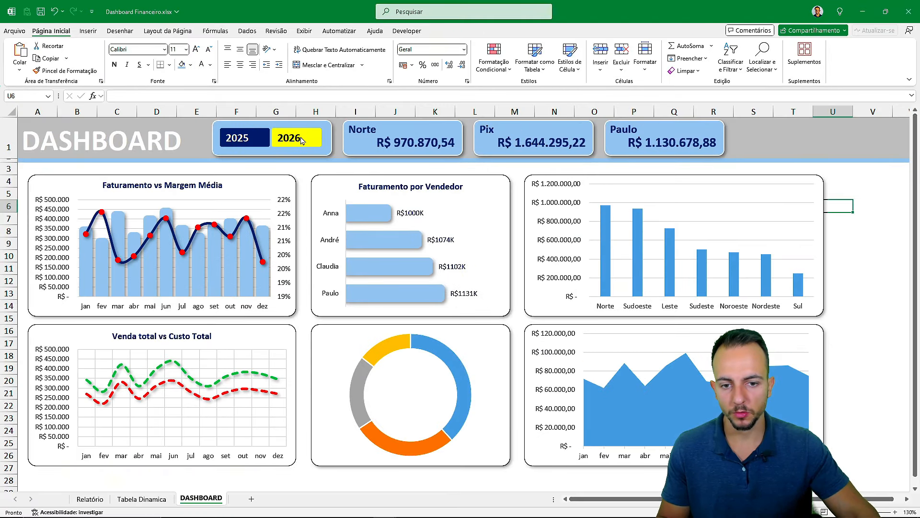
{"action": "left_click", "coordinate": [302, 140]}
{"action": "left_click", "coordinate": [262, 139]}
{"action": "left_click", "coordinate": [255, 141]}
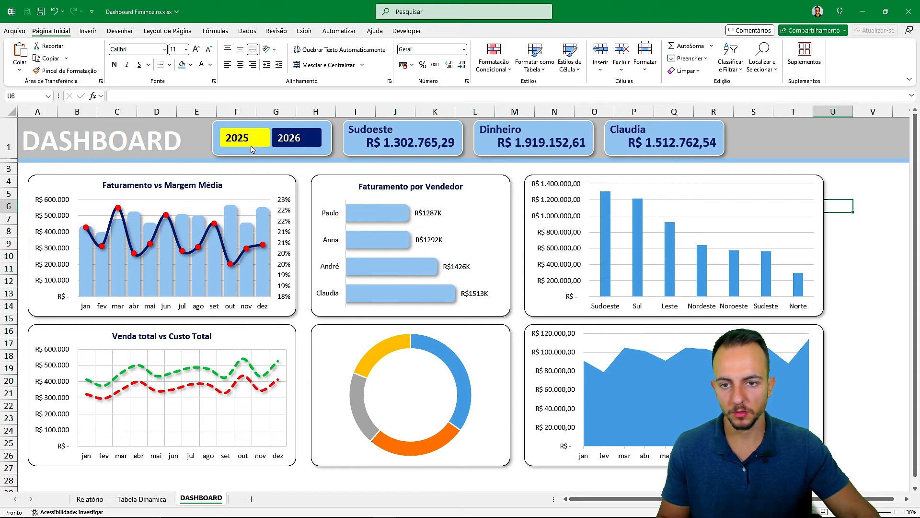
{"action": "left_click", "coordinate": [255, 147]}
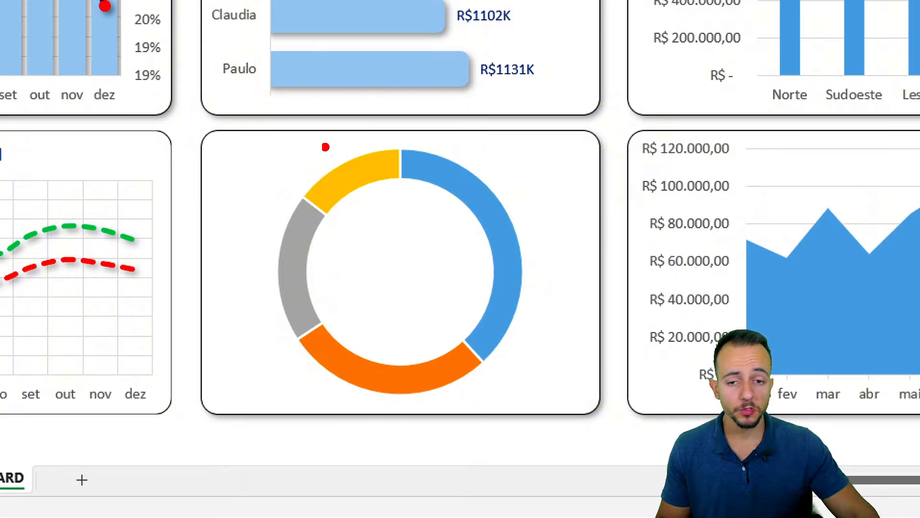
{"action": "left_click_drag", "start_coordinate": [306, 146], "coordinate": [379, 217]}
{"action": "left_click_drag", "start_coordinate": [244, 313], "coordinate": [325, 262]}
{"action": "left_click_drag", "start_coordinate": [408, 293], "coordinate": [421, 411]}
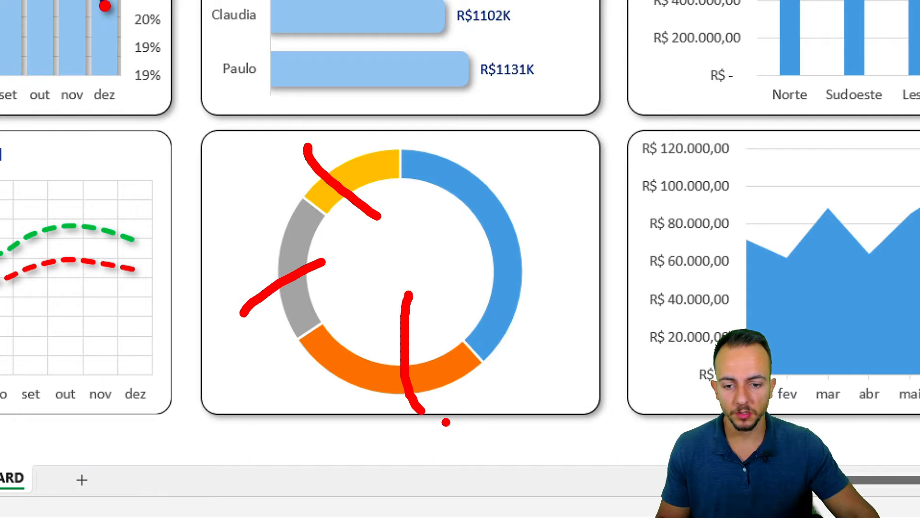
{"action": "key", "text": "Escape"}
- Add a legend on the right side of the doughnut chart of payment methods
{"action": "left_click", "coordinate": [517, 240]}
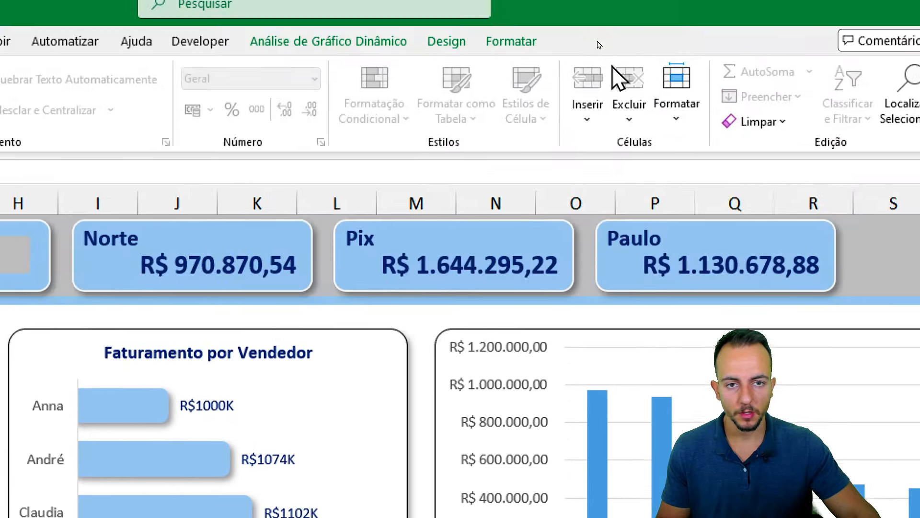
{"action": "left_click", "coordinate": [450, 56]}
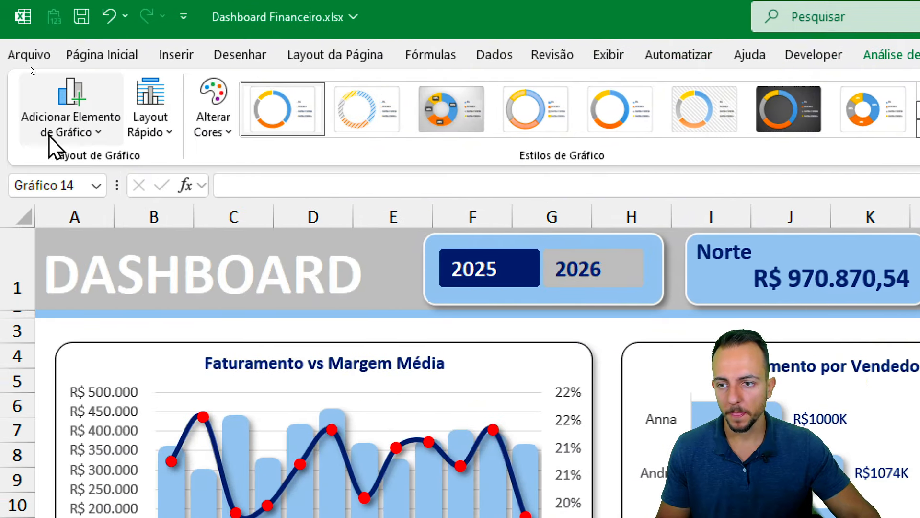
{"action": "left_click", "coordinate": [58, 132]}
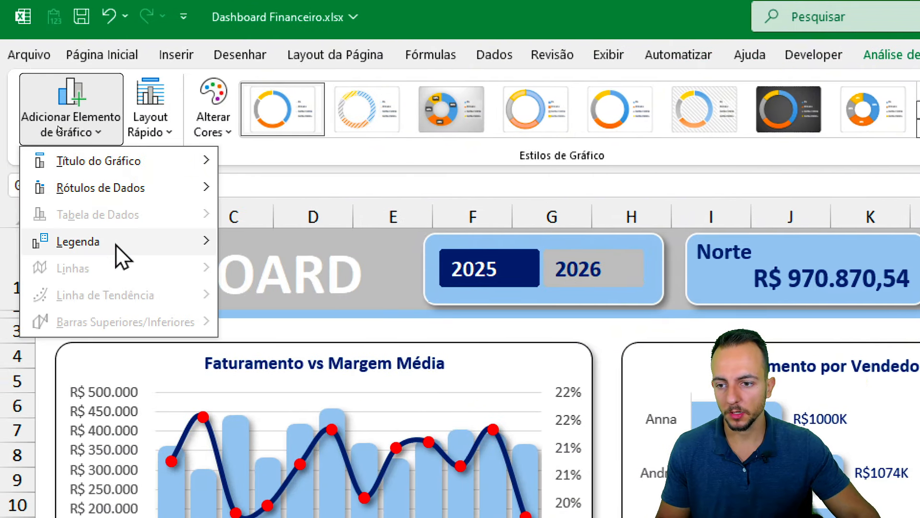
{"action": "mouse_move", "coordinate": [118, 244]}
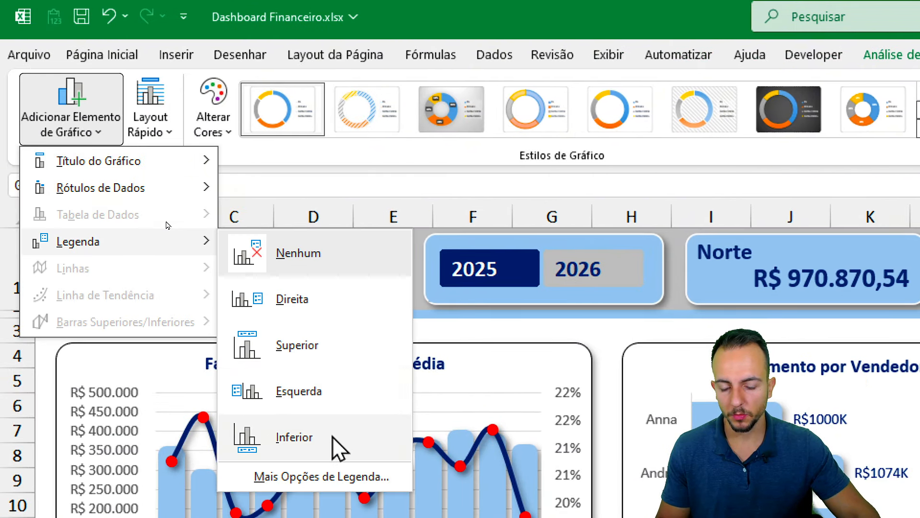
{"action": "left_click", "coordinate": [333, 302]}
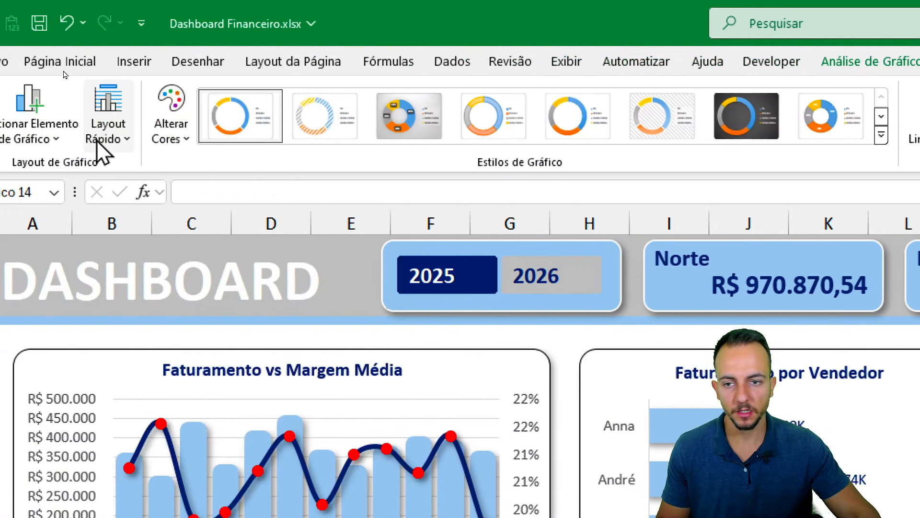
- Show data labels on the doughnut chart's slices
{"action": "left_click", "coordinate": [76, 136]}
{"action": "mouse_move", "coordinate": [96, 196]}
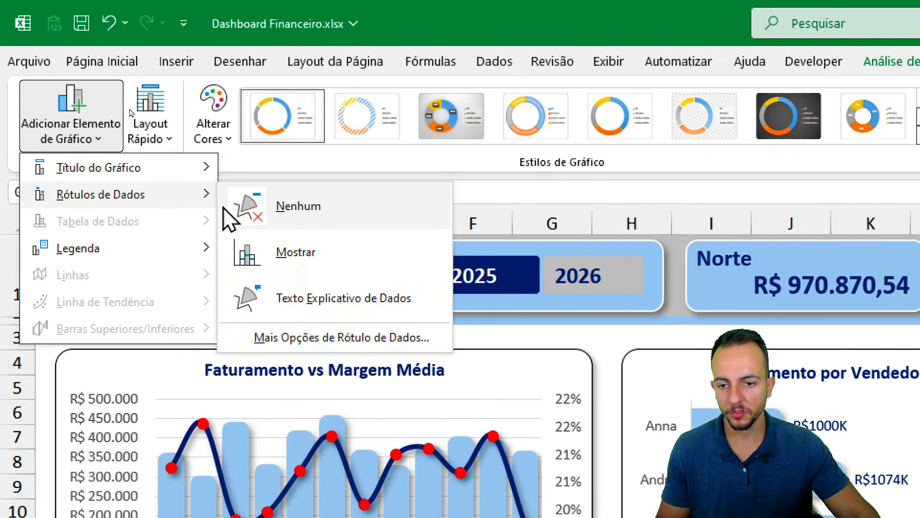
{"action": "left_click", "coordinate": [305, 257]}
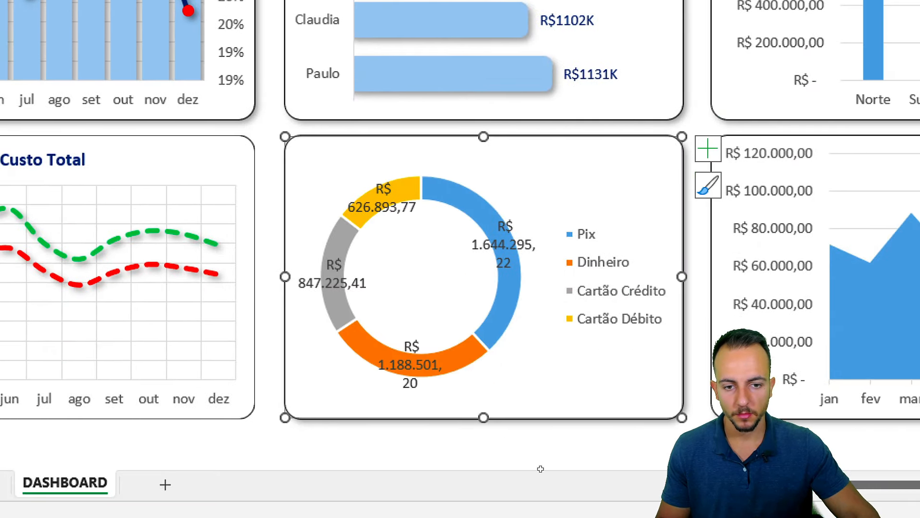
- Format the doughnut chart's data labels to show the percentage instead of the value
{"action": "right_click", "coordinate": [508, 242]}
{"action": "left_click", "coordinate": [606, 477]}
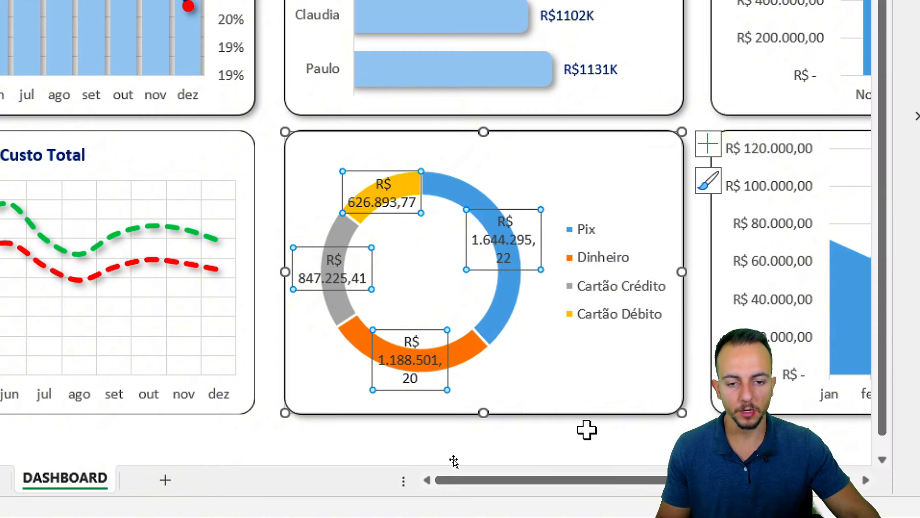
{"action": "left_click_drag", "start_coordinate": [518, 187], "coordinate": [549, 188]}
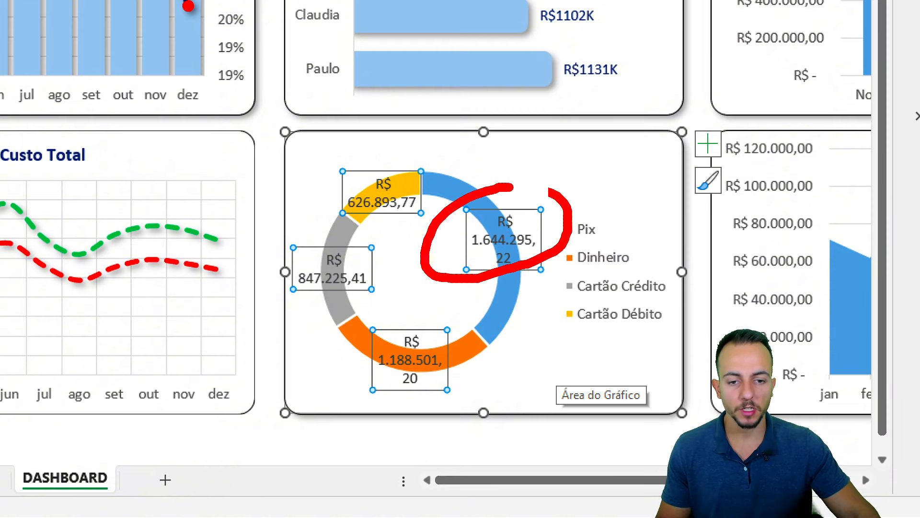
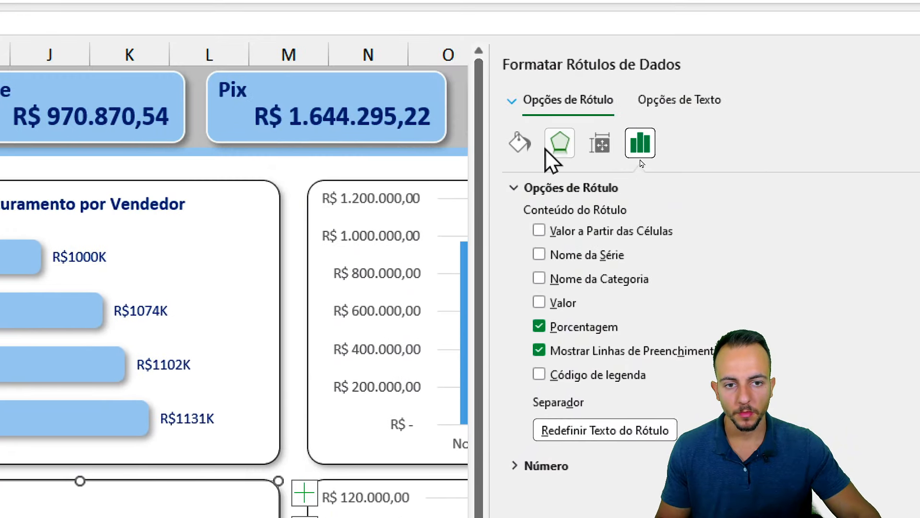
{"action": "left_click", "coordinate": [522, 146]}
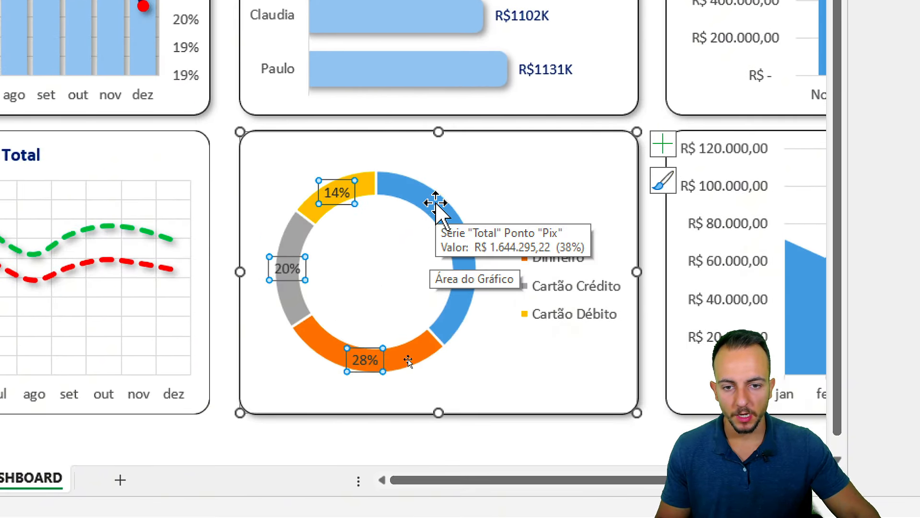
- Remove the border line from the doughnut series and apply a preset shadow with 4 pt blur, 45° angle and 3 pt distance
{"action": "left_click", "coordinate": [419, 199]}
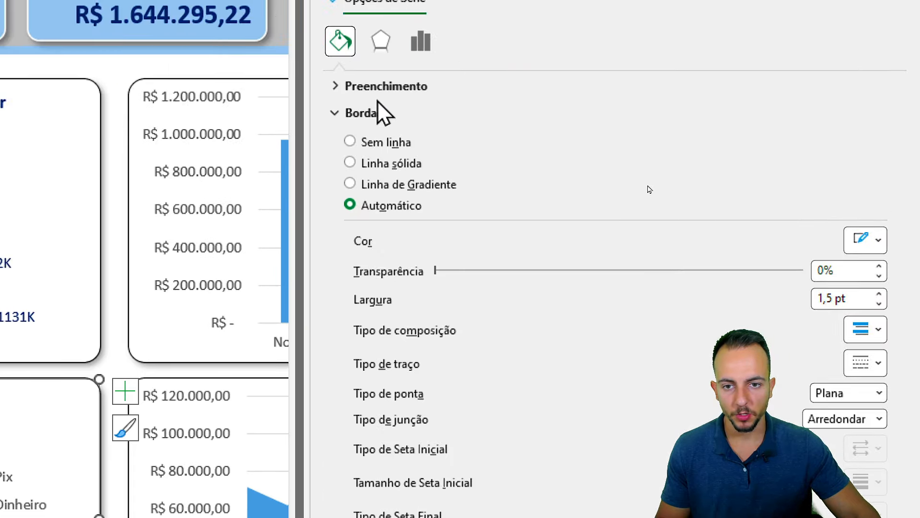
{"action": "left_click", "coordinate": [372, 142]}
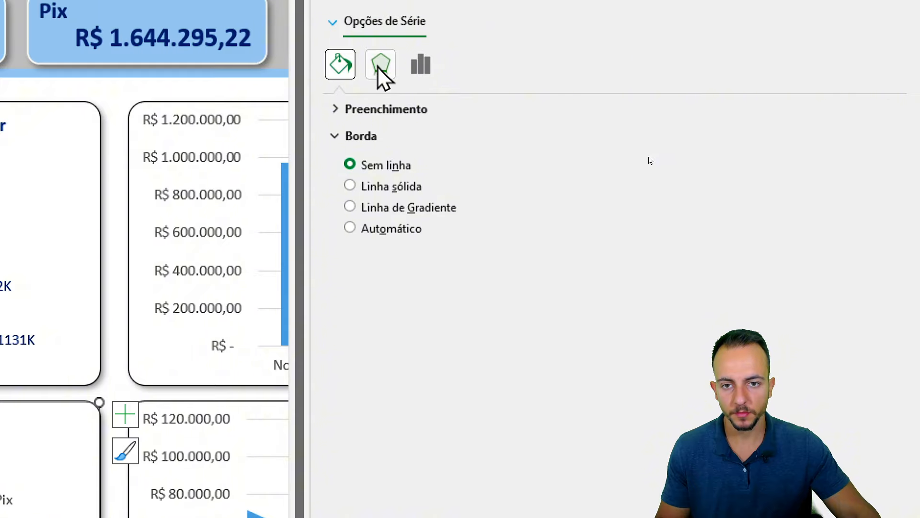
{"action": "left_click", "coordinate": [378, 69]}
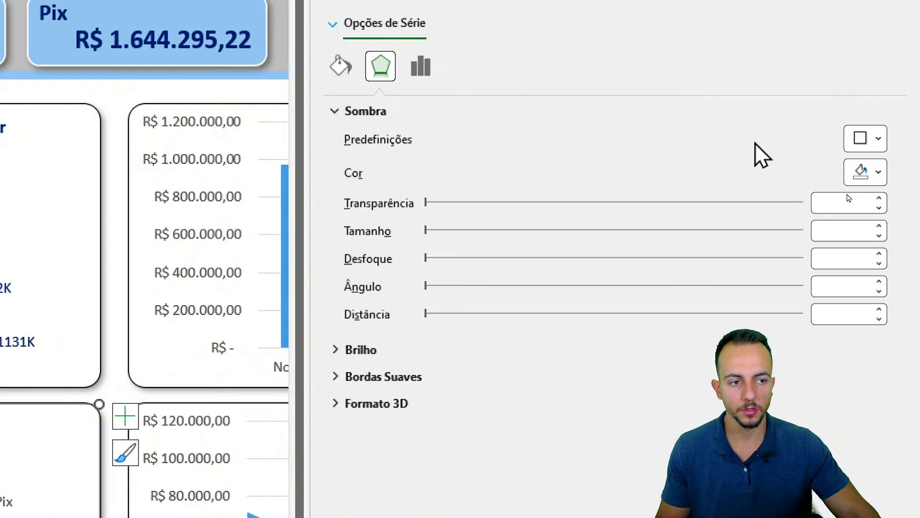
{"action": "left_click", "coordinate": [863, 137]}
{"action": "left_click", "coordinate": [781, 296]}
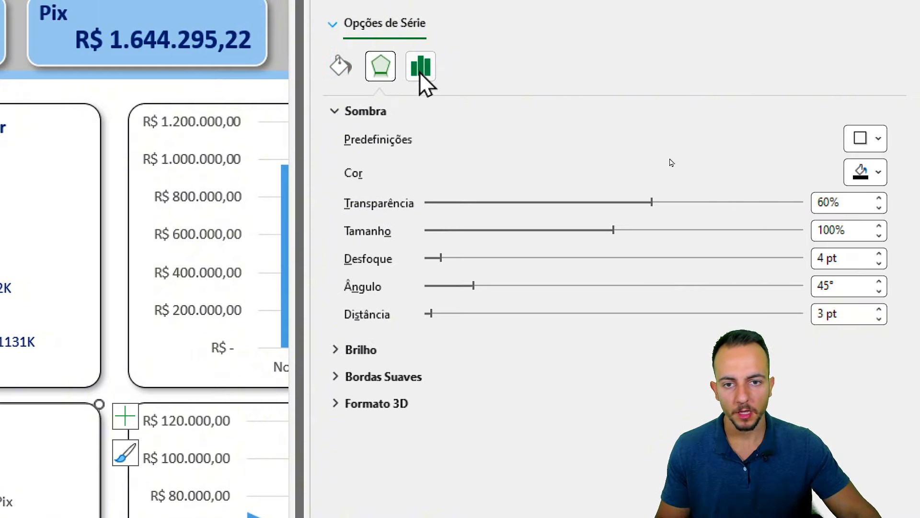
- Rotate the doughnut's first slice angle to 42° and slightly separate the slices with the doughnut explosion setting
{"action": "left_click", "coordinate": [421, 67]}
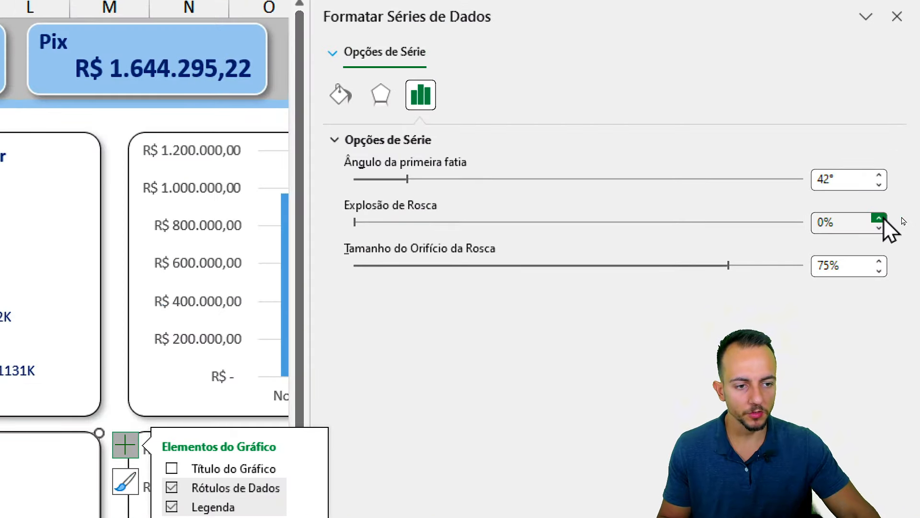
{"action": "left_click", "coordinate": [880, 218]}
{"action": "left_click", "coordinate": [880, 218]}
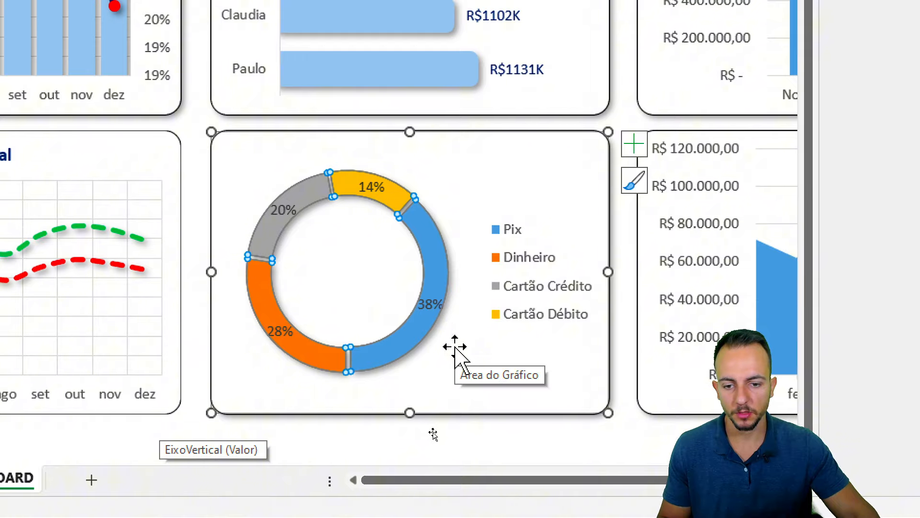
- Give the doughnut chart's Pix slice a solid light blue fill
{"action": "left_click", "coordinate": [386, 350]}
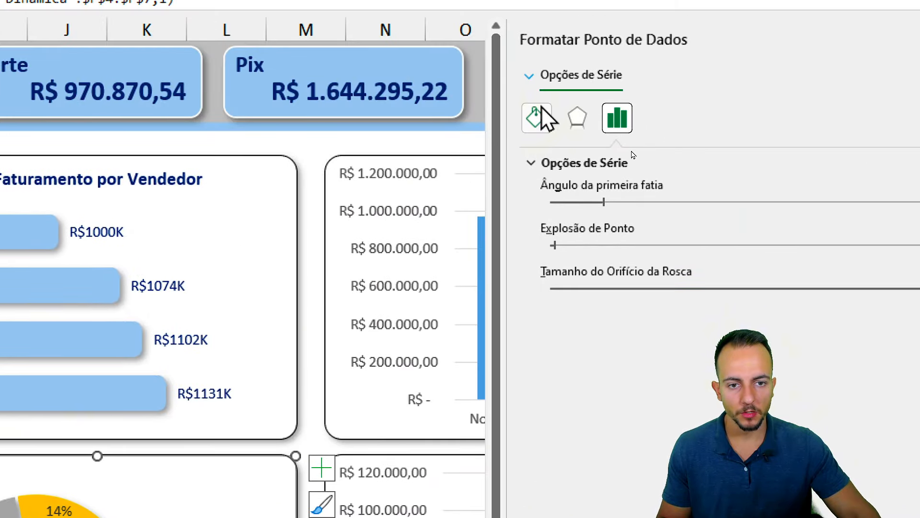
{"action": "left_click", "coordinate": [539, 117]}
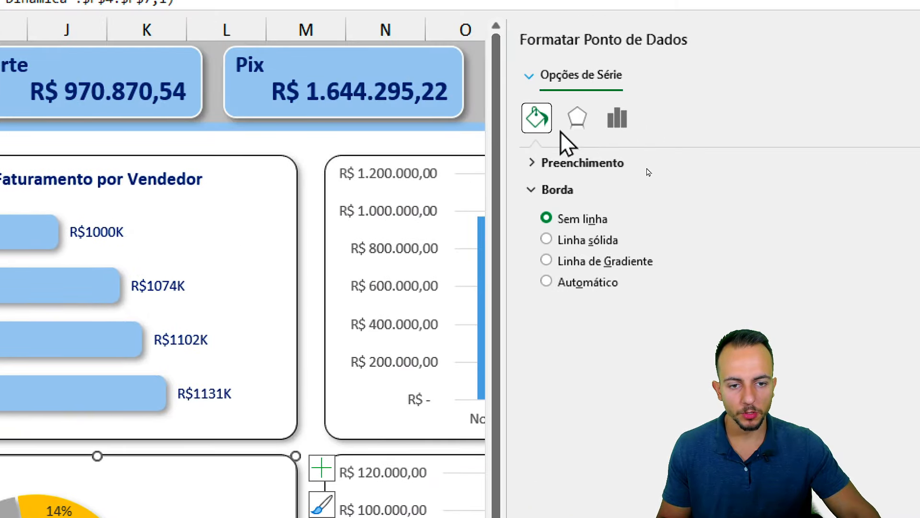
{"action": "left_click", "coordinate": [609, 164]}
{"action": "left_click", "coordinate": [645, 219]}
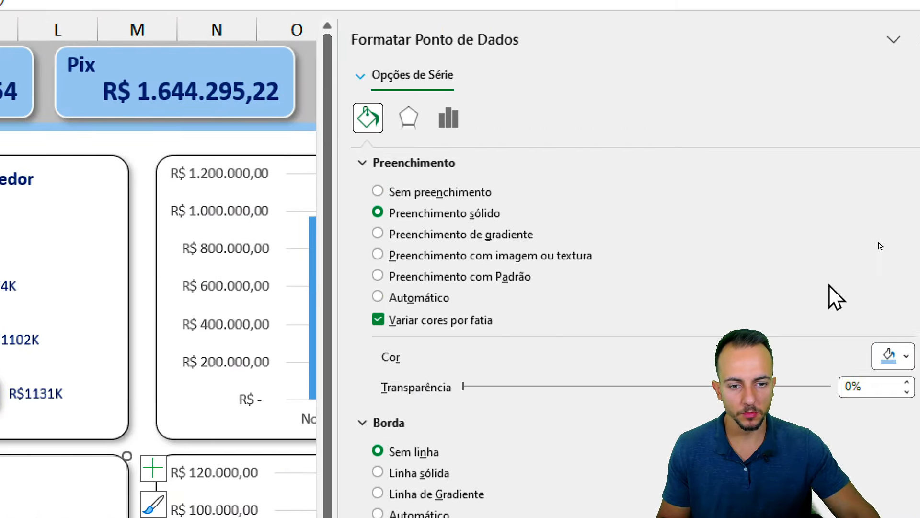
{"action": "left_click", "coordinate": [892, 356]}
{"action": "left_click", "coordinate": [763, 243]}
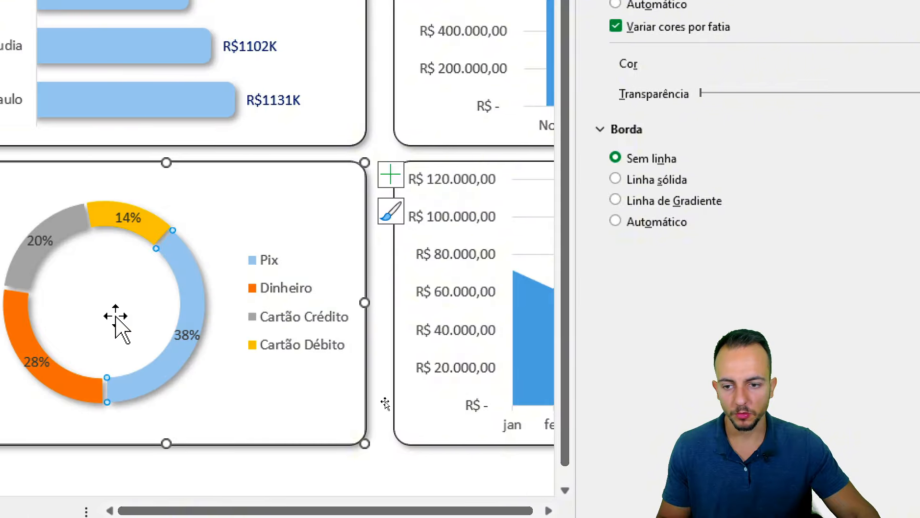
- Recolour the doughnut chart's Cartão Débito slice with a lighter gold theme colour
{"action": "left_click", "coordinate": [197, 228]}
{"action": "left_click", "coordinate": [861, 87]}
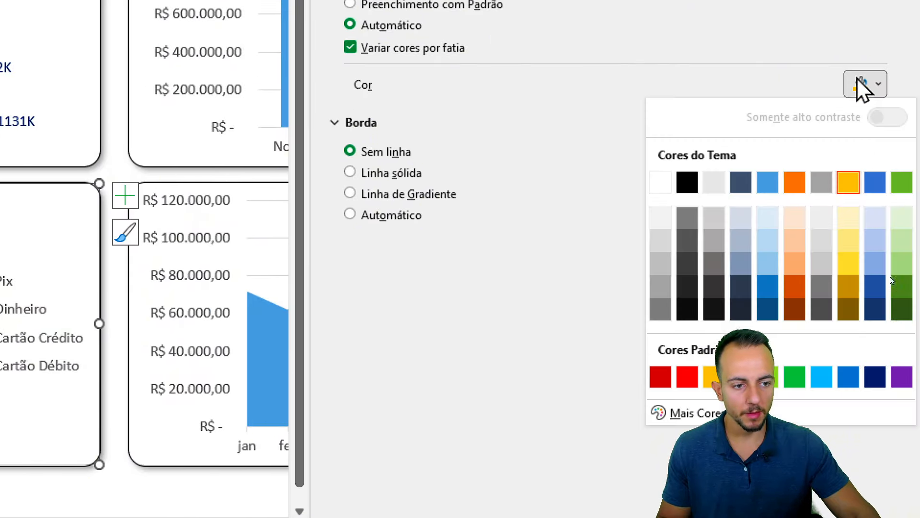
{"action": "left_click", "coordinate": [849, 242]}
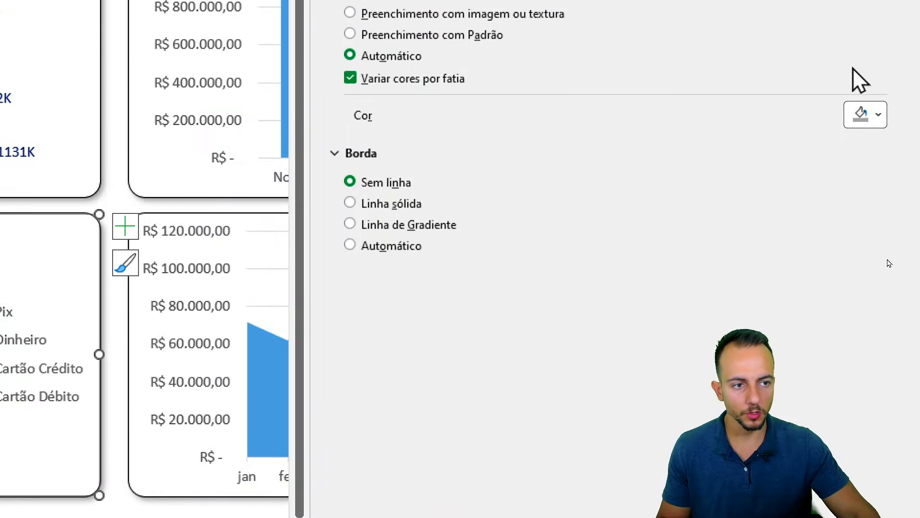
- Recolour the doughnut chart's Cartão Crédito slice with a lighter grey and the Dinheiro slice with a lighter orange theme colour
{"action": "left_click", "coordinate": [865, 114]}
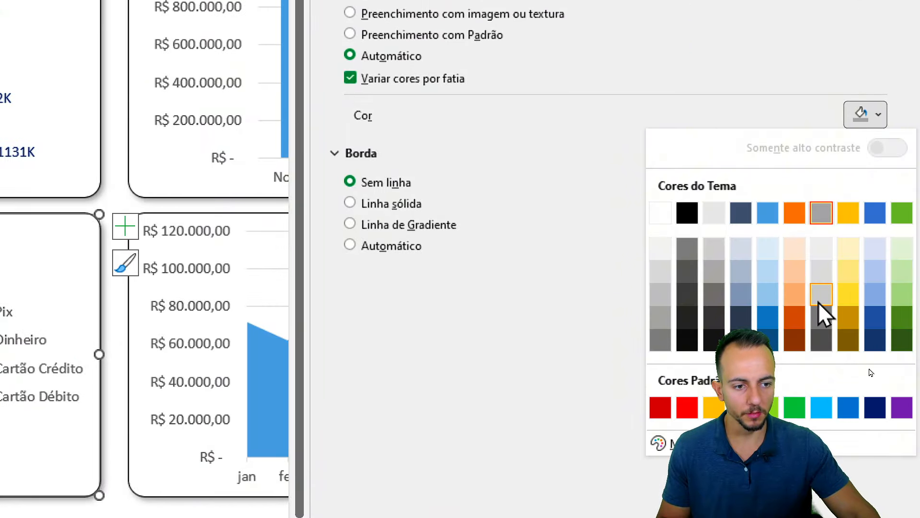
{"action": "left_click", "coordinate": [820, 299]}
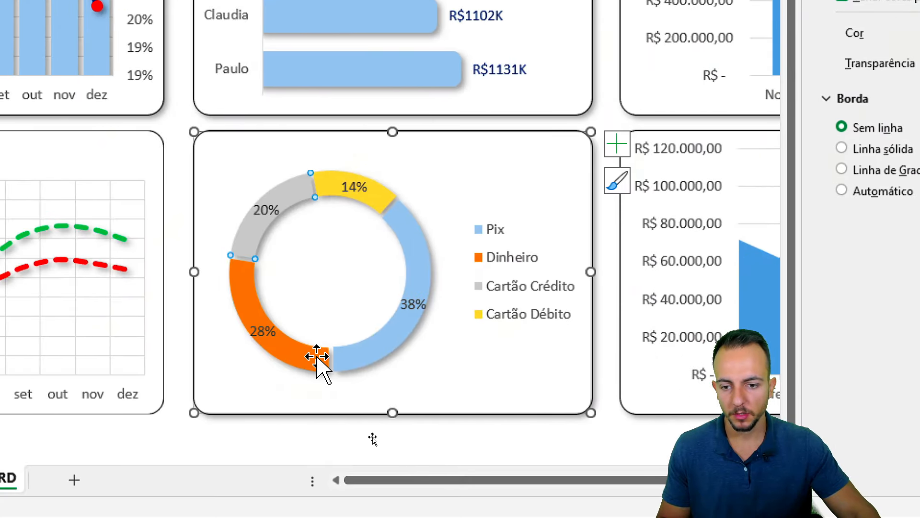
{"action": "left_click", "coordinate": [317, 359]}
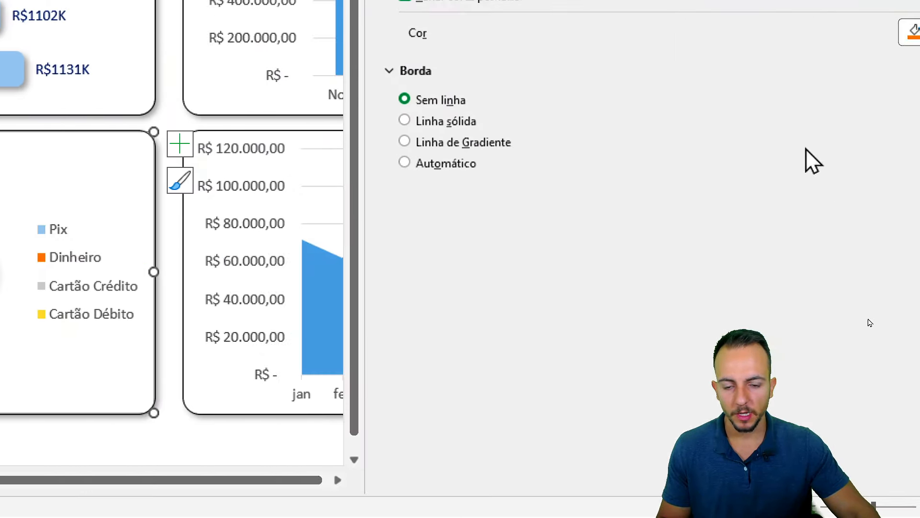
{"action": "left_click", "coordinate": [865, 114]}
{"action": "left_click", "coordinate": [791, 296]}
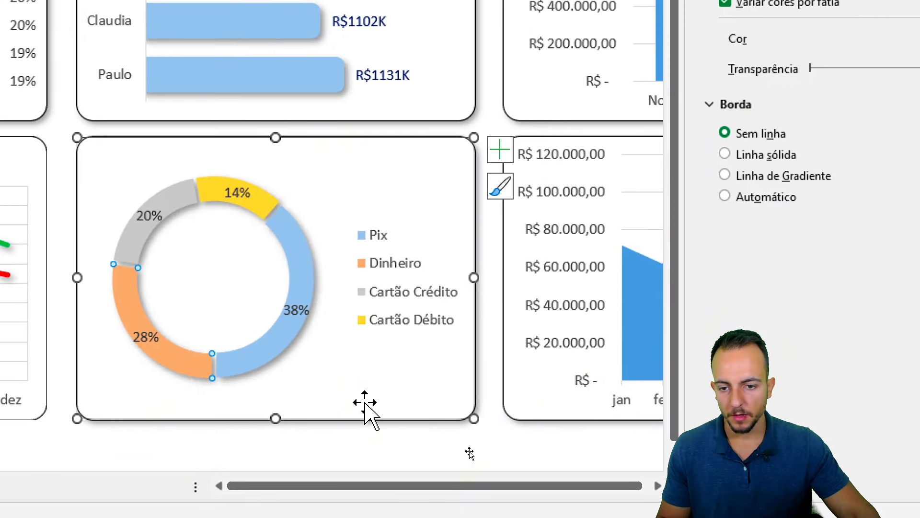
{"action": "left_click", "coordinate": [419, 446]}
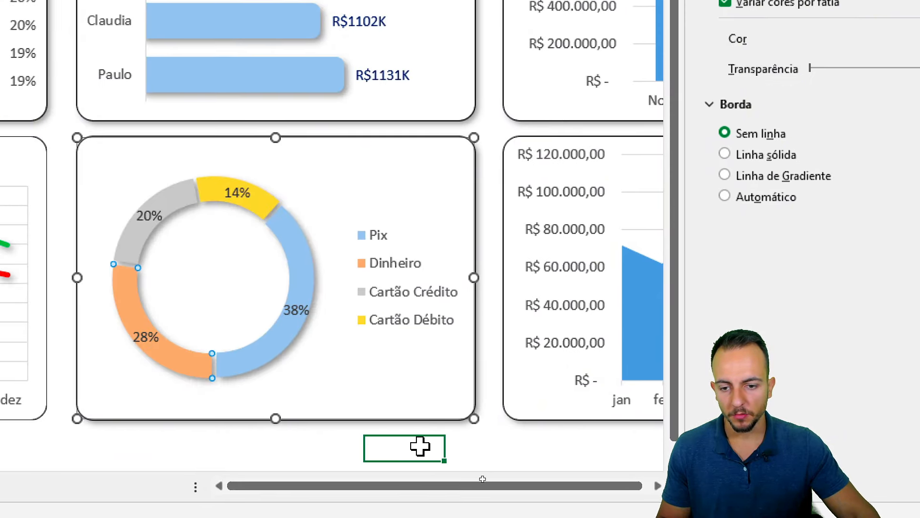
- Reduce the doughnut series' hole size gradually to make the ring noticeably thicker
{"action": "left_click", "coordinate": [270, 343]}
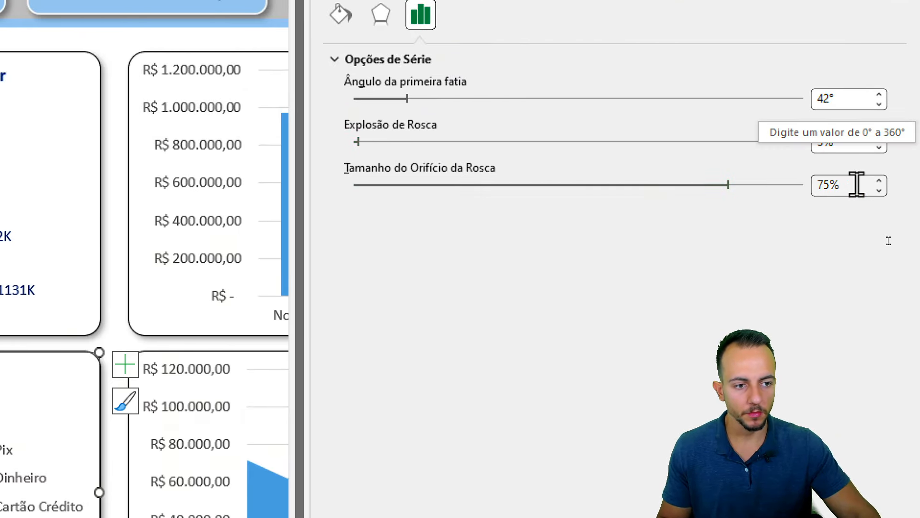
{"action": "left_click", "coordinate": [878, 191]}
{"action": "left_click", "coordinate": [879, 192]}
{"action": "left_click", "coordinate": [879, 192]}
{"action": "left_click", "coordinate": [879, 191]}
{"action": "left_click", "coordinate": [879, 191]}
{"action": "left_click", "coordinate": [879, 192]}
{"action": "left_click", "coordinate": [879, 192]}
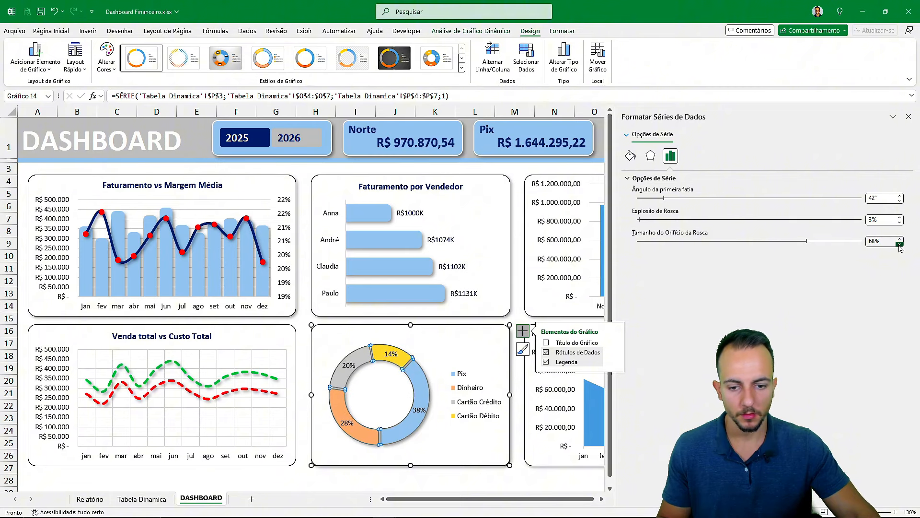
{"action": "left_click", "coordinate": [899, 244]}
{"action": "left_click", "coordinate": [899, 244]}
{"action": "left_click", "coordinate": [900, 244]}
{"action": "left_click", "coordinate": [900, 244]}
{"action": "left_click", "coordinate": [900, 244]}
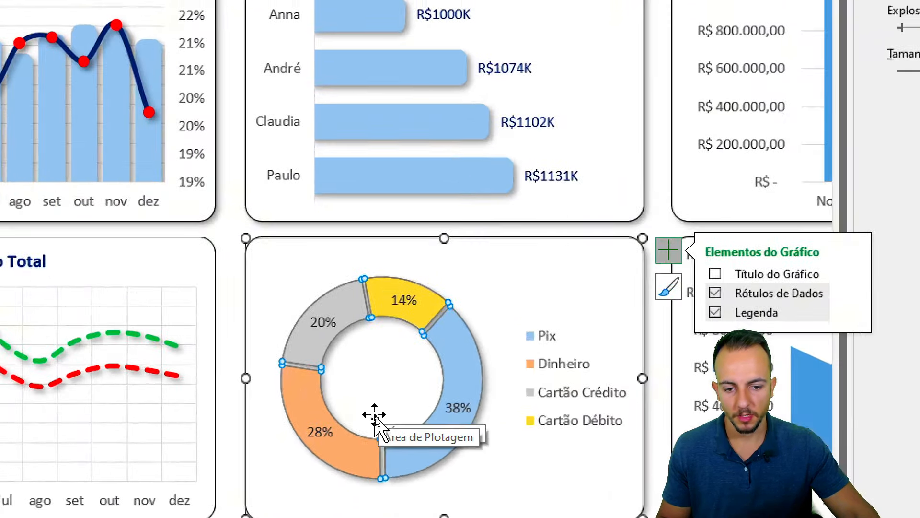
- Make the doughnut chart's percentage labels bold and dark blue, close the formatting pane and deselect the chart
{"action": "left_click", "coordinate": [417, 408]}
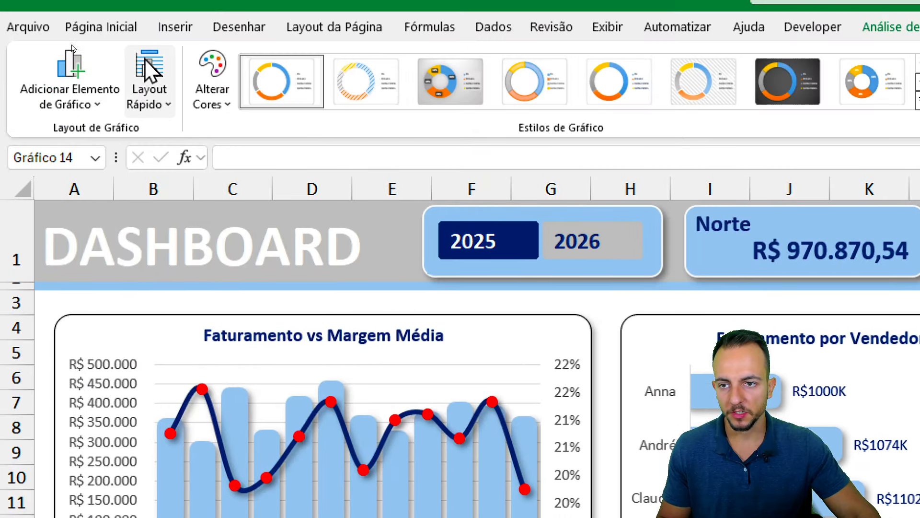
{"action": "left_click", "coordinate": [102, 62]}
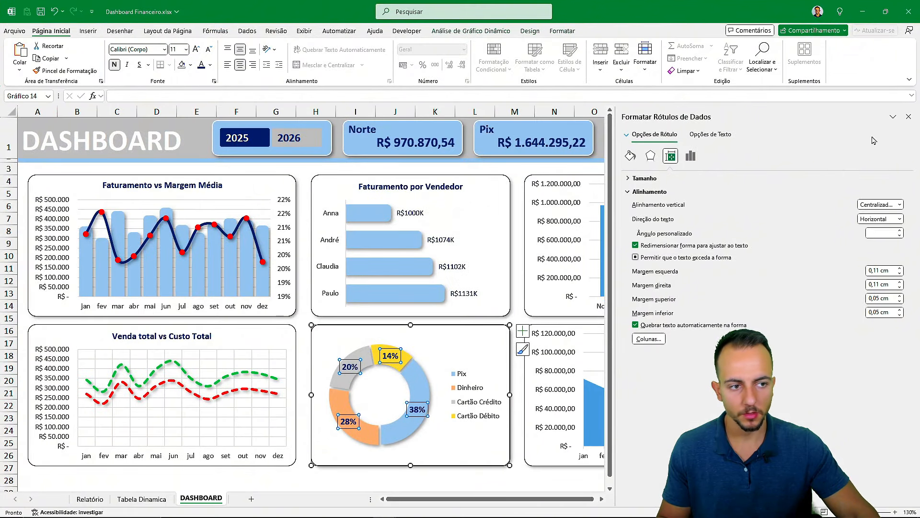
{"action": "left_click", "coordinate": [909, 117]}
{"action": "key", "text": "Escape"}
{"action": "key", "text": "Escape"}
{"action": "key", "text": "Escape"}
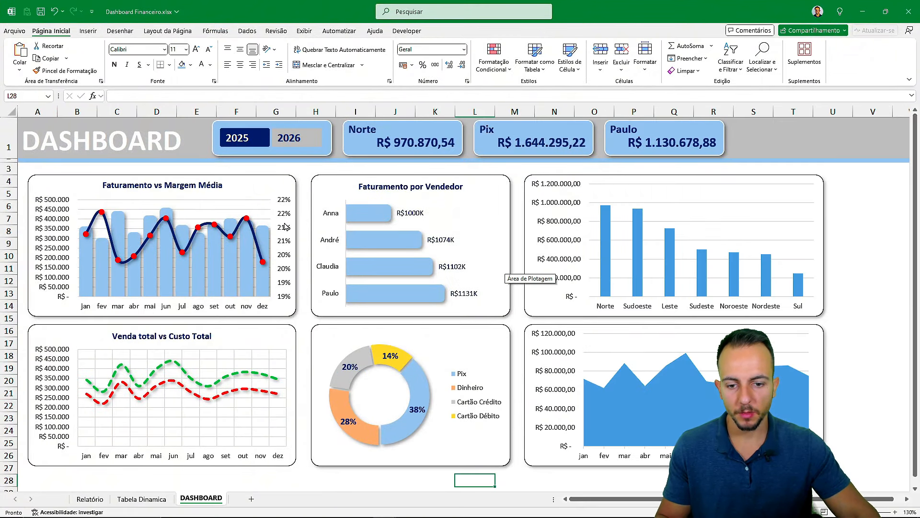
- Alternate the year slicer between 2025 and 2026 to check how the charts respond, ending on 2026
{"action": "left_click", "coordinate": [294, 140]}
{"action": "left_click", "coordinate": [259, 139]}
{"action": "left_click", "coordinate": [292, 139]}
{"action": "left_click", "coordinate": [259, 138]}
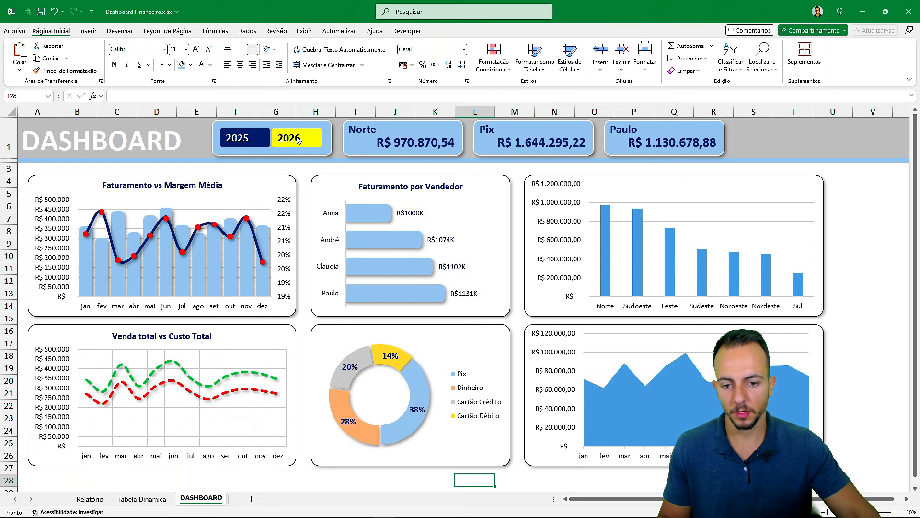
{"action": "left_click", "coordinate": [297, 139]}
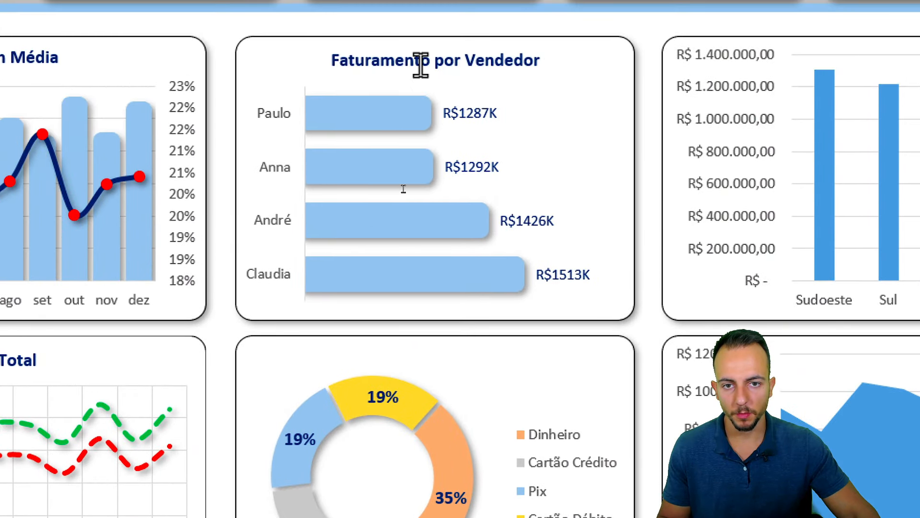
- Duplicate the "Faturamento por Vendedor" title text box
{"action": "left_click", "coordinate": [421, 65]}
{"action": "left_click", "coordinate": [458, 92]}
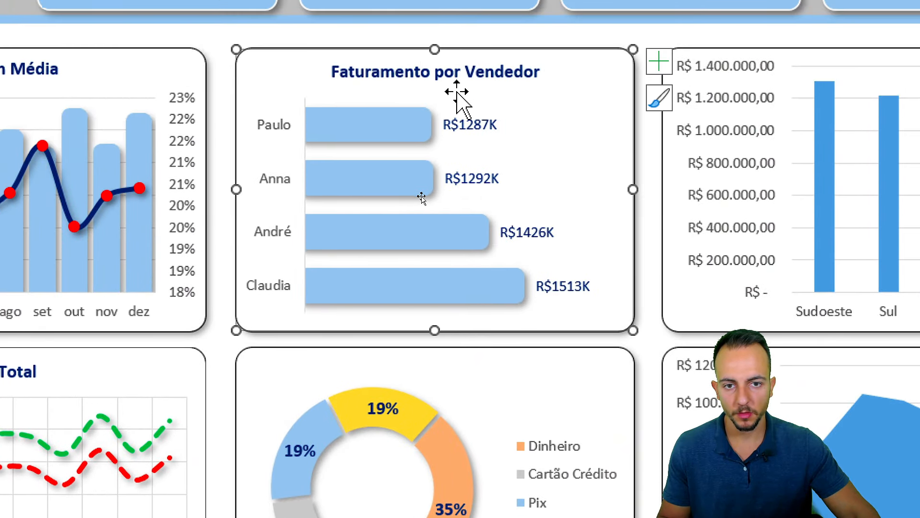
{"action": "left_click", "coordinate": [483, 73]}
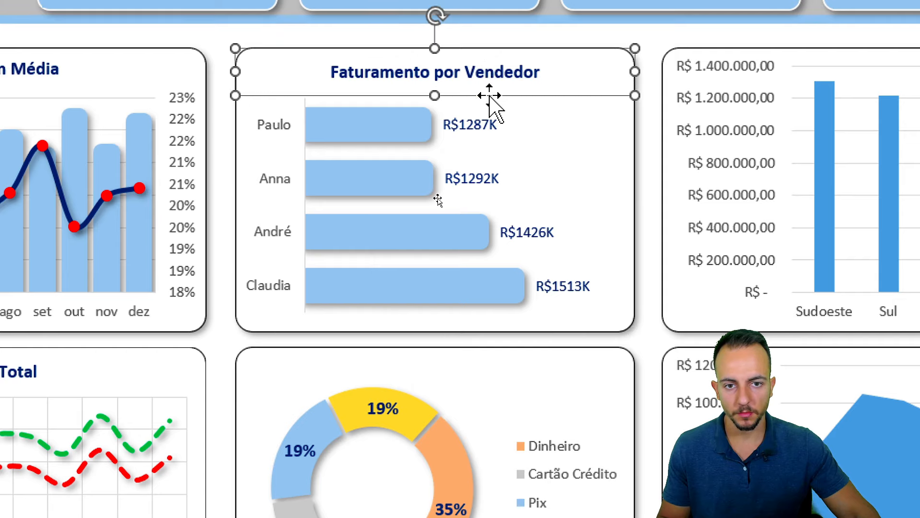
{"action": "key", "text": "ctrl+v"}
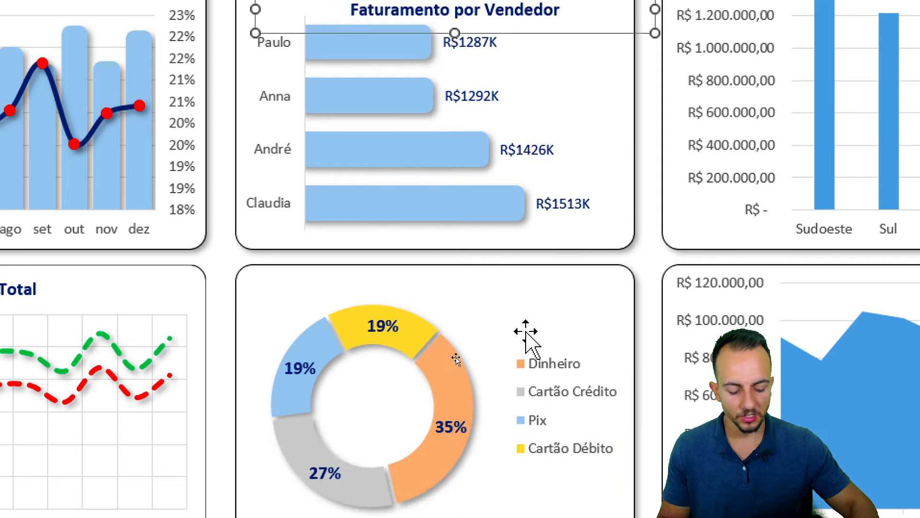
- Move the duplicated title down onto the upper edge of the doughnut chart card and align it horizontally with the card
{"action": "key", "text": "Down"}
{"action": "key", "text": "Down"}
{"action": "key", "text": "Down"}
{"action": "key", "text": "Down"}
{"action": "key", "text": "Down"}
{"action": "key", "text": "Down"}
{"action": "key", "text": "Down"}
{"action": "key", "text": "Down"}
{"action": "key", "text": "Down"}
{"action": "key", "text": "Down"}
{"action": "key", "text": "Down"}
{"action": "key", "text": "Down"}
{"action": "key", "text": "Down"}
{"action": "key", "text": "Down"}
{"action": "key", "text": "Down"}
{"action": "key", "text": "Down"}
{"action": "key", "text": "Down"}
{"action": "key", "text": "Down"}
{"action": "key", "text": "Down"}
{"action": "key", "text": "Down"}
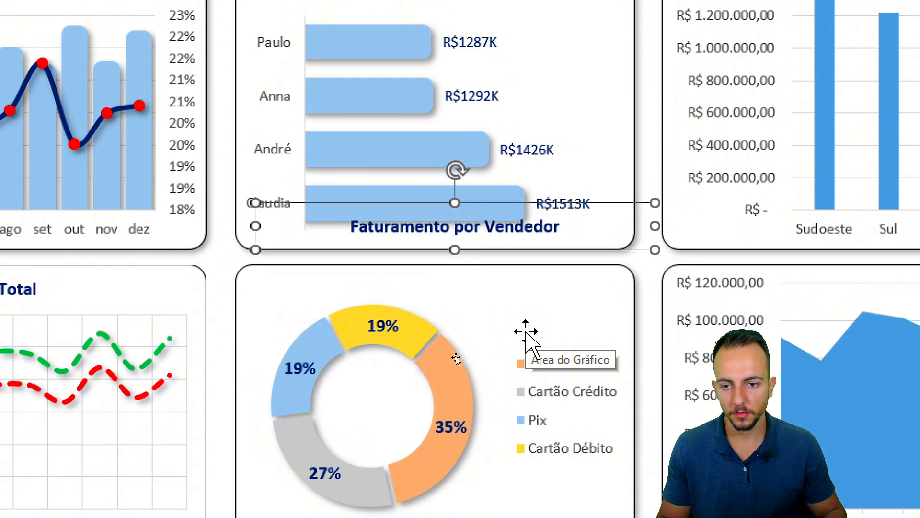
{"action": "key", "text": "Down"}
{"action": "key", "text": "Down"}
{"action": "key", "text": "Down"}
{"action": "key", "text": "Down"}
{"action": "key", "text": "Down"}
{"action": "key", "text": "Down"}
{"action": "key", "text": "Down"}
{"action": "key", "text": "Down"}
{"action": "key", "text": "Down"}
{"action": "key", "text": "Down"}
{"action": "key", "text": "Down"}
{"action": "key", "text": "Down"}
{"action": "key", "text": "Down"}
{"action": "key", "text": "Down"}
{"action": "key", "text": "Down"}
{"action": "key", "text": "Down"}
{"action": "key", "text": "Down"}
{"action": "key", "text": "Down"}
{"action": "key", "text": "Down"}
{"action": "key", "text": "Down"}
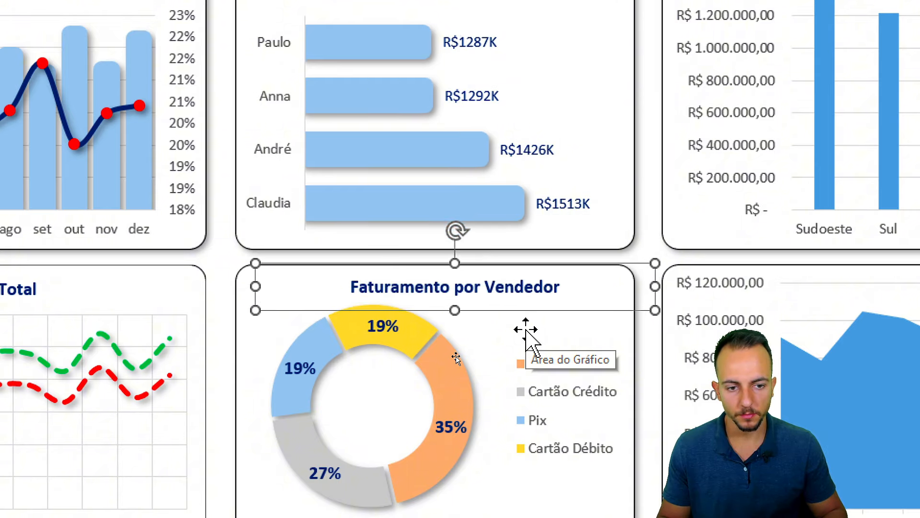
{"action": "key", "text": "Left"}
{"action": "key", "text": "Left"}
{"action": "key", "text": "Left"}
{"action": "key", "text": "Left"}
{"action": "key", "text": "Left"}
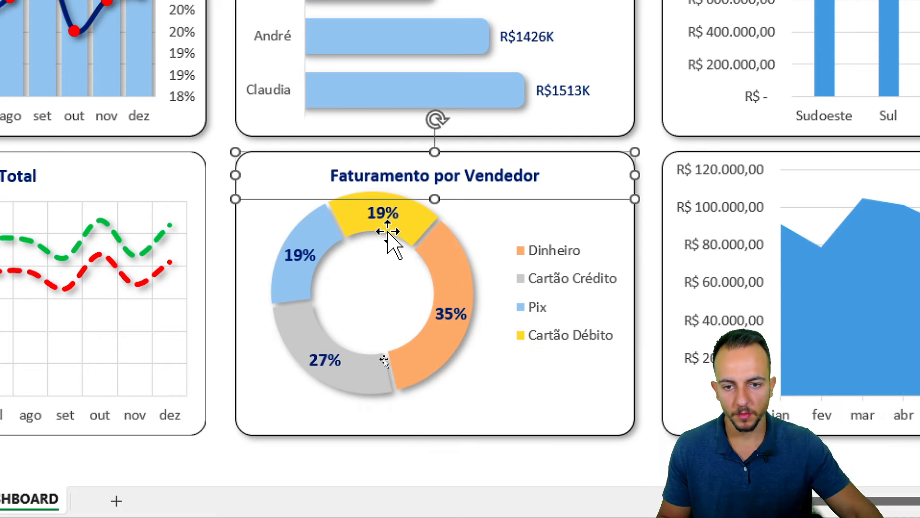
- Replace the duplicated title's text with "Tipo de pagamento vs Faturamento"
{"action": "key", "text": "Return"}
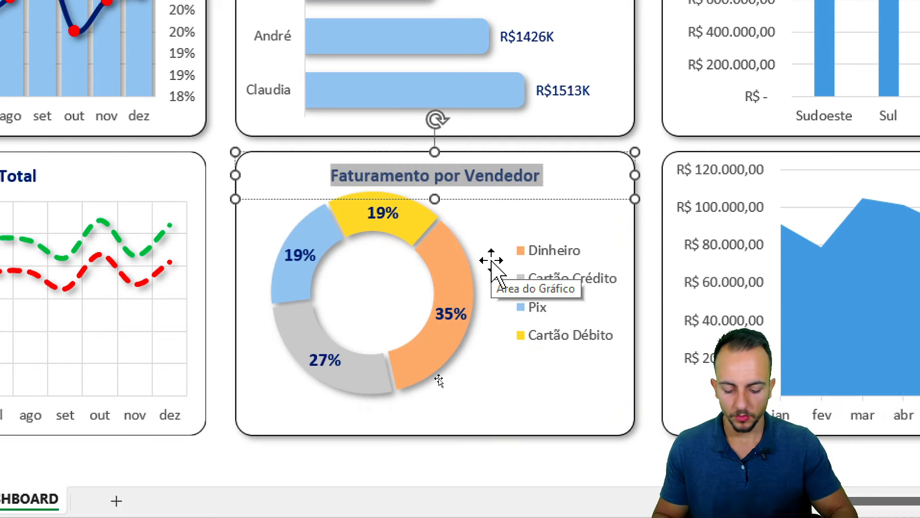
{"action": "type", "text": "Tipo de pagamento mais"}
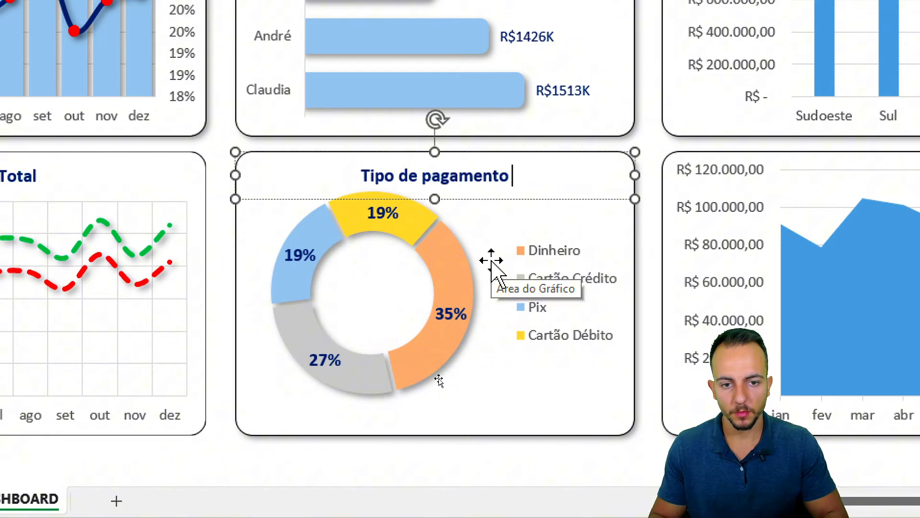
{"action": "key", "text": "BackSpace"}
{"action": "key", "text": "BackSpace"}
{"action": "key", "text": "BackSpace"}
{"action": "key", "text": "BackSpace"}
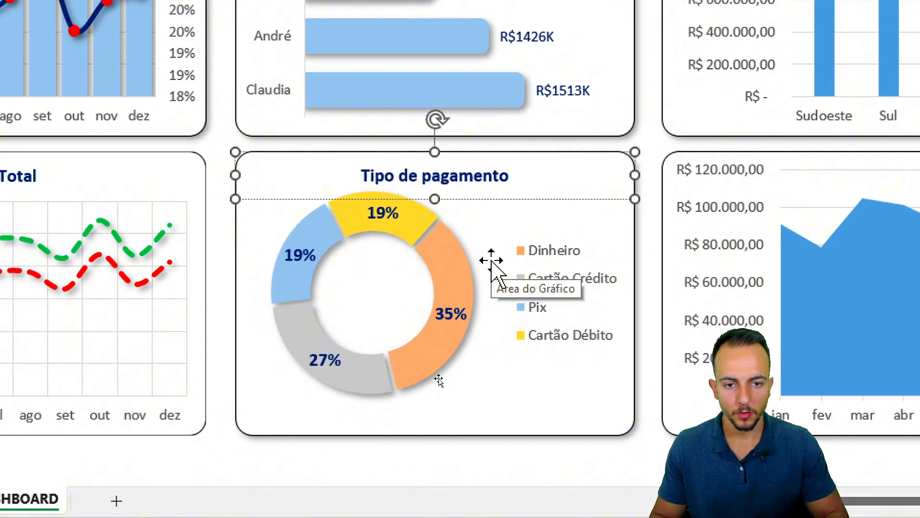
{"action": "type", "text": "com mai"}
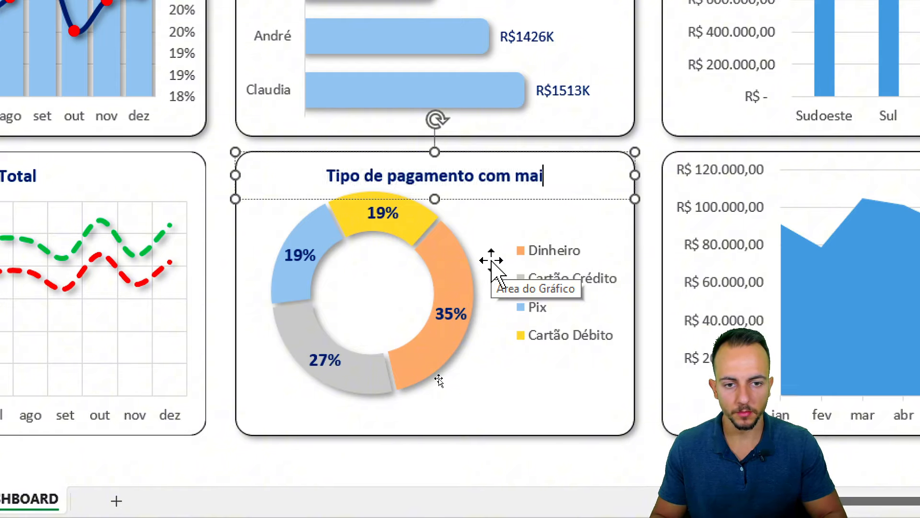
{"action": "type", "text": "s"}
{"action": "key", "text": "BackSpace"}
{"action": "key", "text": "BackSpace"}
{"action": "key", "text": "BackSpace"}
{"action": "key", "text": "BackSpace"}
{"action": "key", "text": "BackSpace"}
{"action": "key", "text": "BackSpace"}
{"action": "key", "text": "BackSpace"}
{"action": "key", "text": "BackSpace"}
{"action": "key", "text": "BackSpace"}
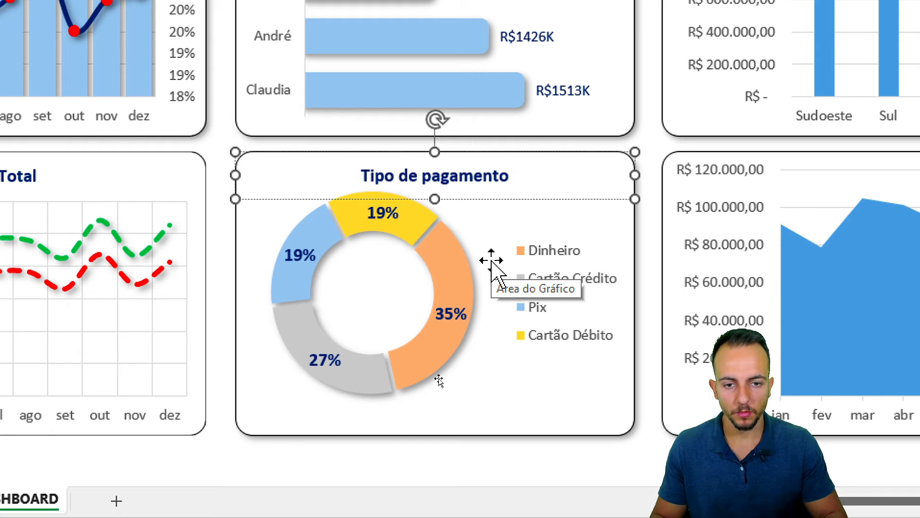
{"action": "type", "text": "vs Fatu"}
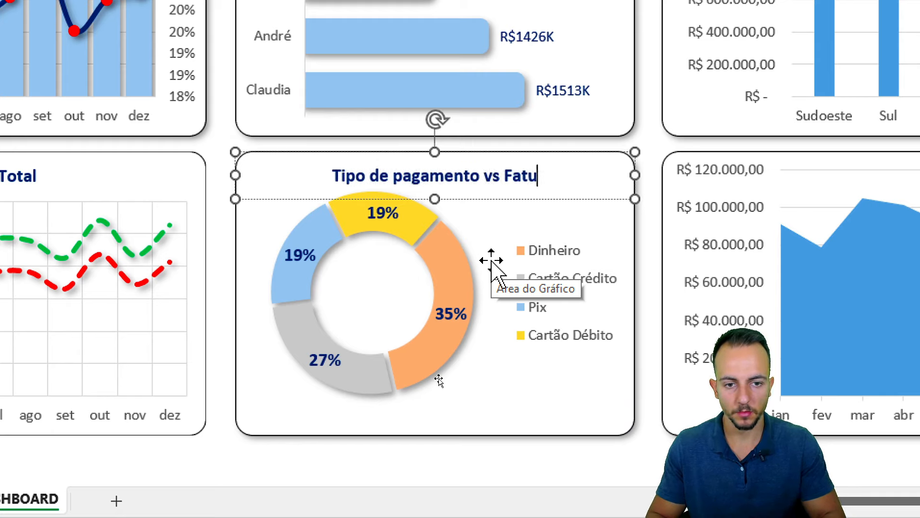
{"action": "type", "text": "ramento"}
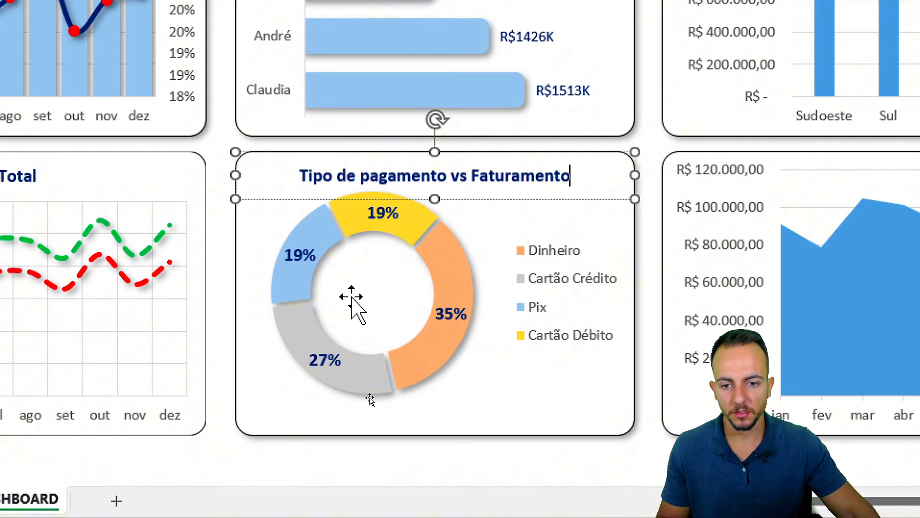
- Shift the doughnut's plot area down and left to clear the title, and enlarge it slightly
{"action": "left_click", "coordinate": [364, 286]}
{"action": "left_click_drag", "start_coordinate": [372, 295], "coordinate": [346, 321]}
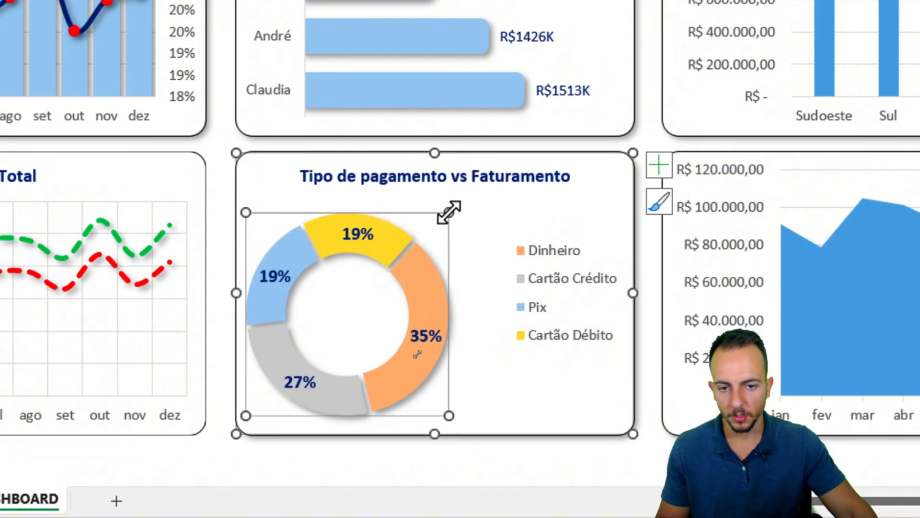
{"action": "left_click_drag", "start_coordinate": [449, 212], "coordinate": [463, 206]}
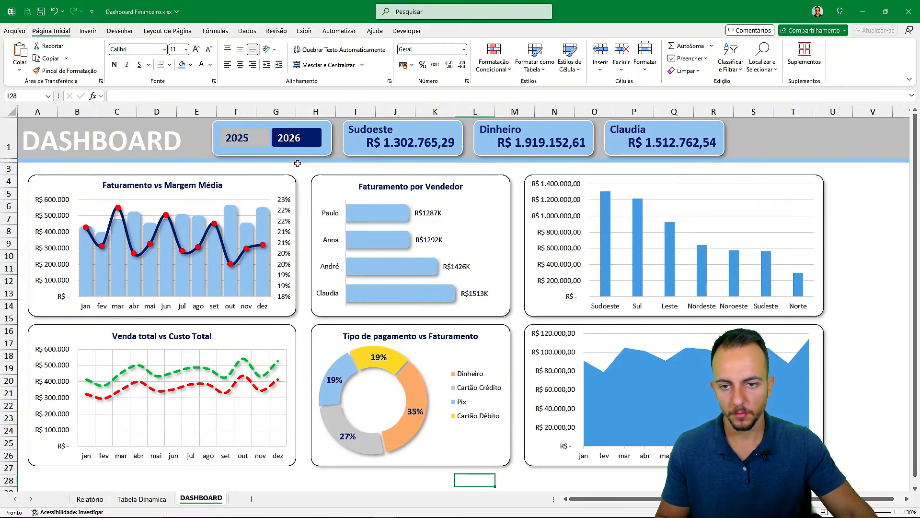
- Check the doughnut chart under both years with the year slicer, finishing with 2025 selected
{"action": "left_click", "coordinate": [259, 144]}
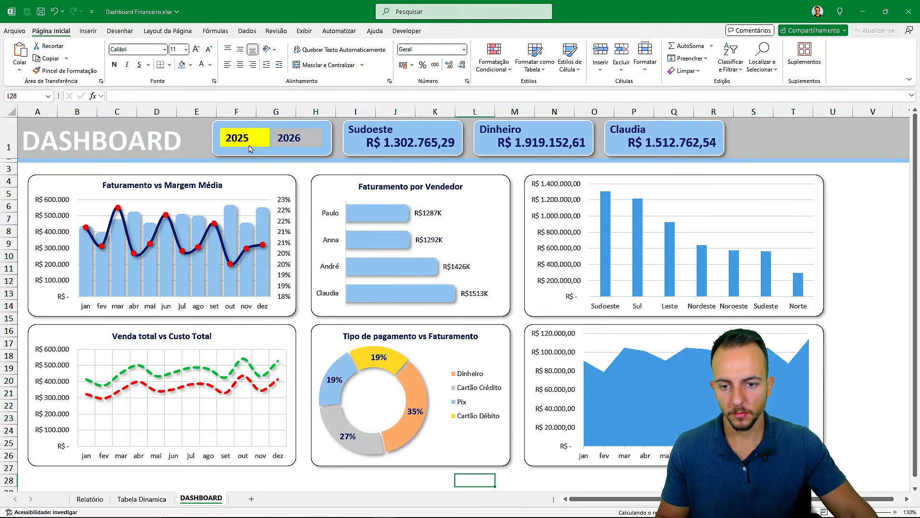
{"action": "left_click", "coordinate": [290, 141]}
{"action": "left_click", "coordinate": [265, 147]}
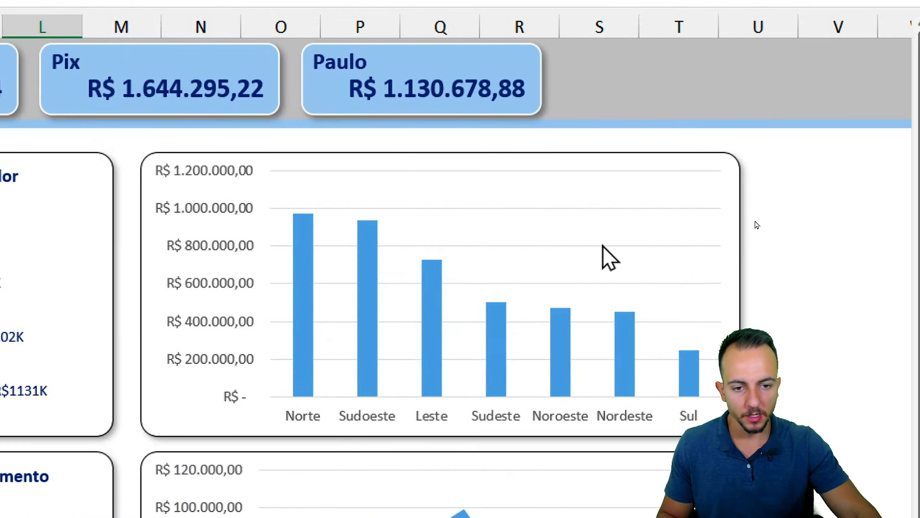
- Delete the horizontal gridlines and the vertical value axis from the region column chart
{"action": "left_click", "coordinate": [546, 200]}
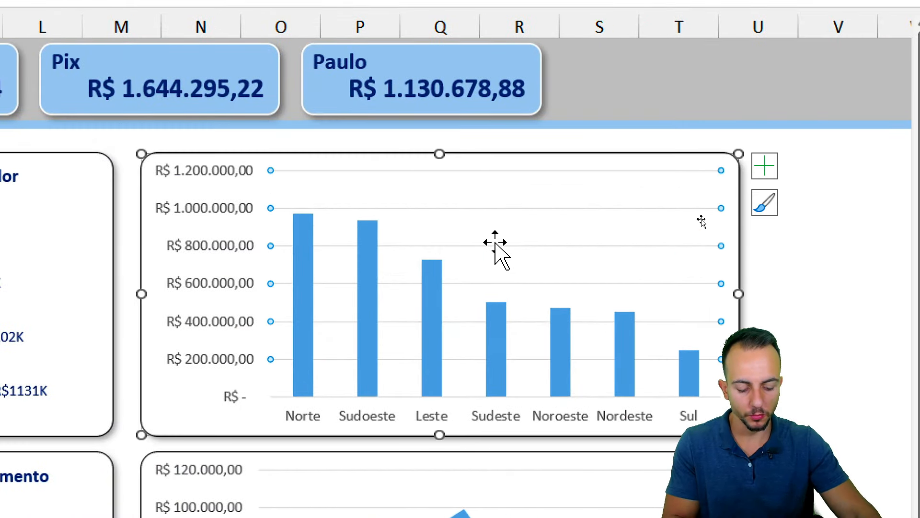
{"action": "left_click", "coordinate": [219, 209]}
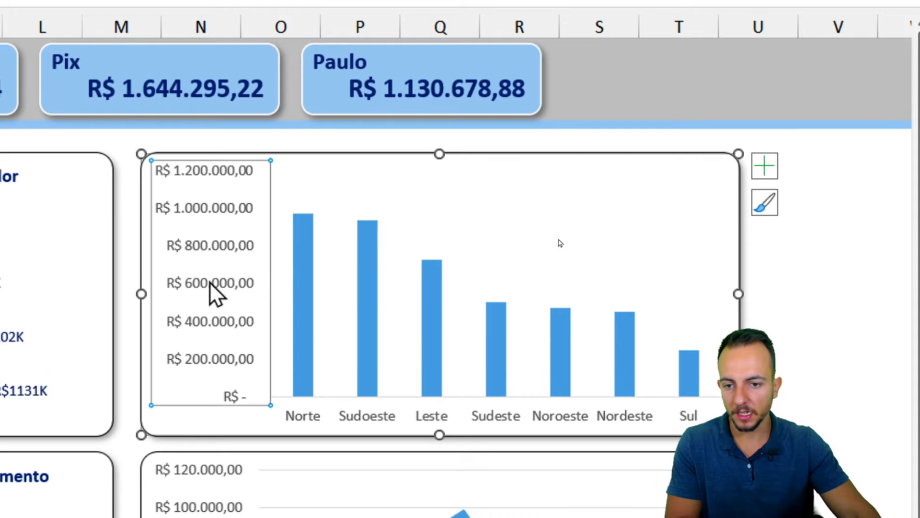
{"action": "key", "text": "Delete"}
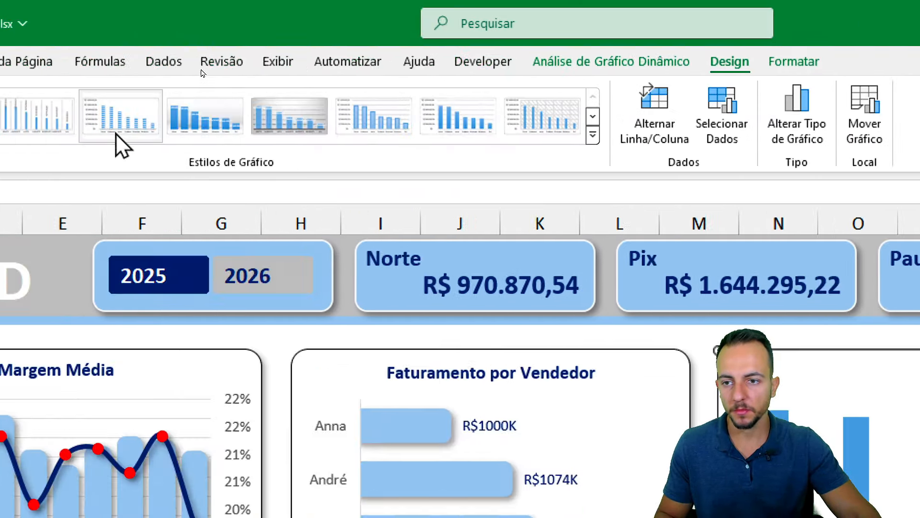
- Add data labels to the region column chart, positioned at the inside base of the columns
{"action": "left_click", "coordinate": [72, 127]}
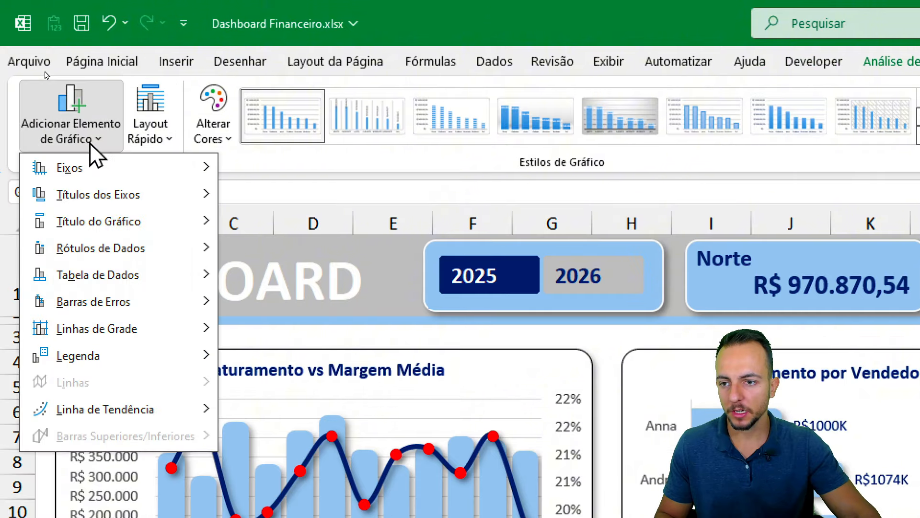
{"action": "mouse_move", "coordinate": [147, 256]}
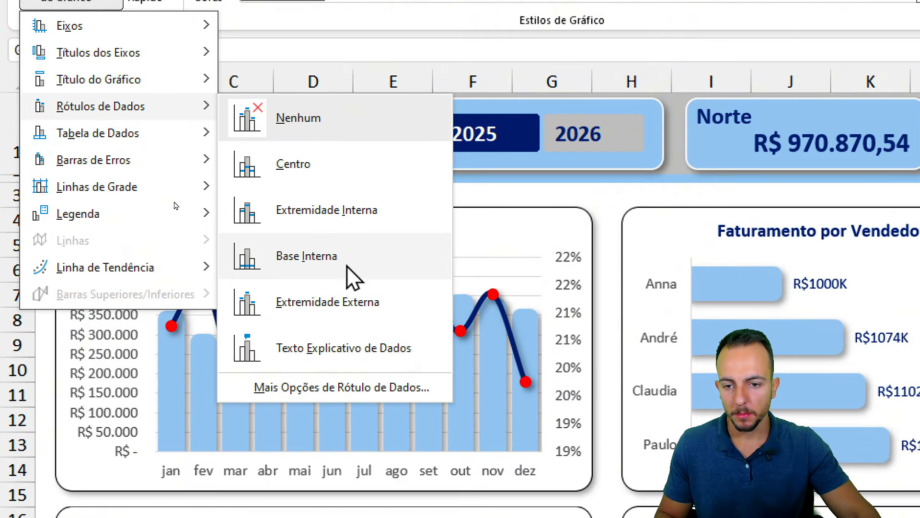
{"action": "left_click", "coordinate": [345, 399]}
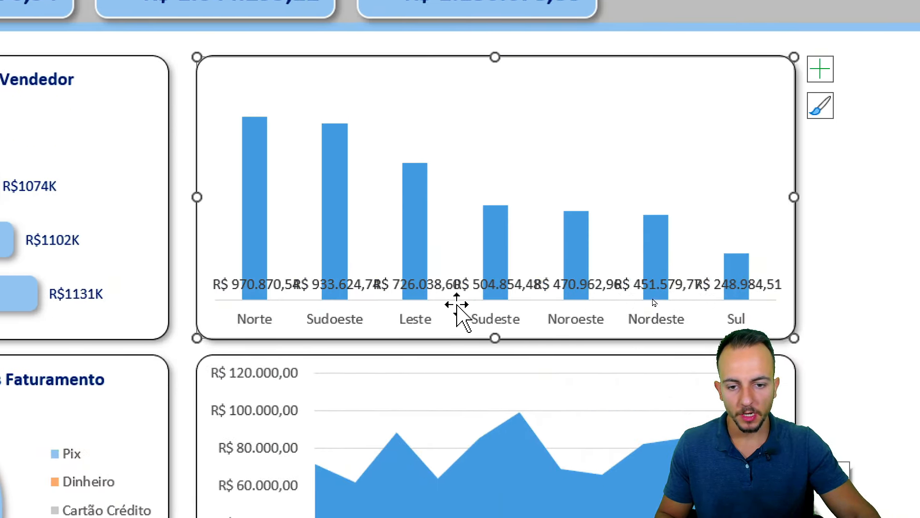
- Format the region chart's data labels with the custom number format R$#.K
{"action": "right_click", "coordinate": [487, 443]}
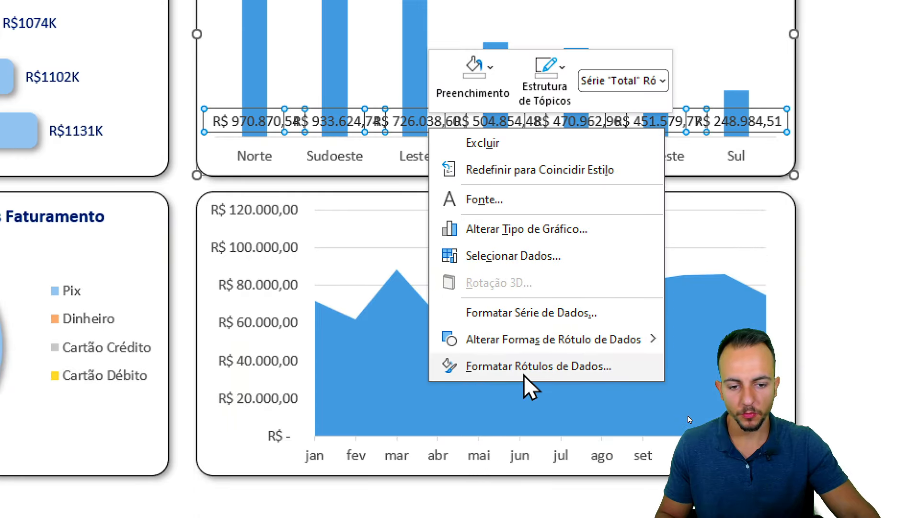
{"action": "left_click", "coordinate": [525, 369]}
{"action": "left_click", "coordinate": [475, 273]}
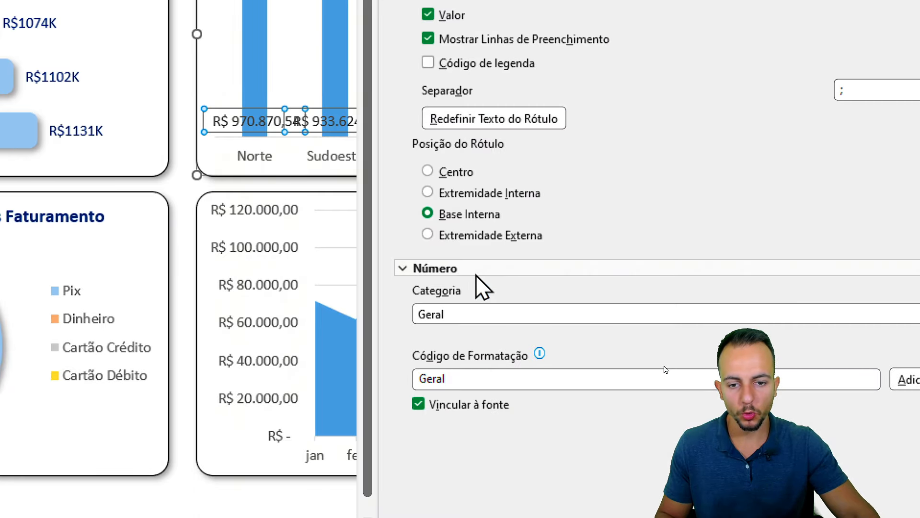
{"action": "left_click", "coordinate": [455, 314]}
{"action": "left_click", "coordinate": [476, 475]}
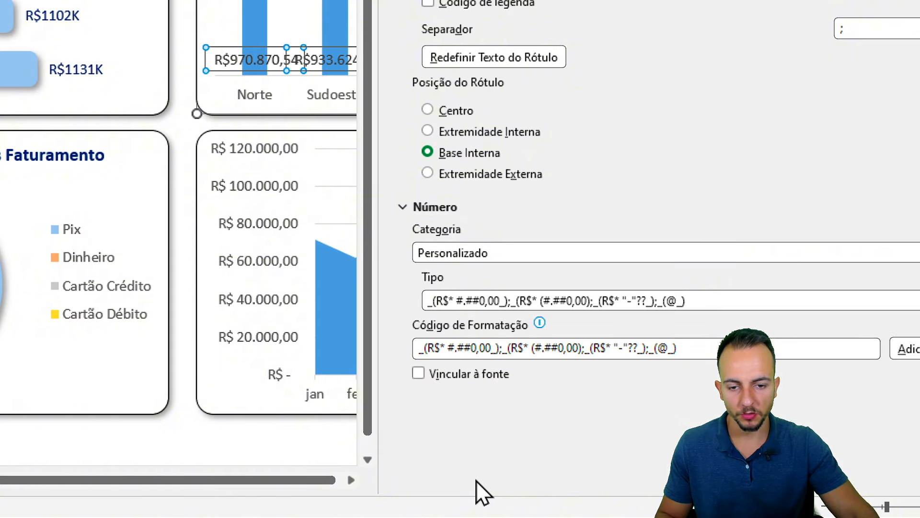
{"action": "left_click", "coordinate": [481, 307]}
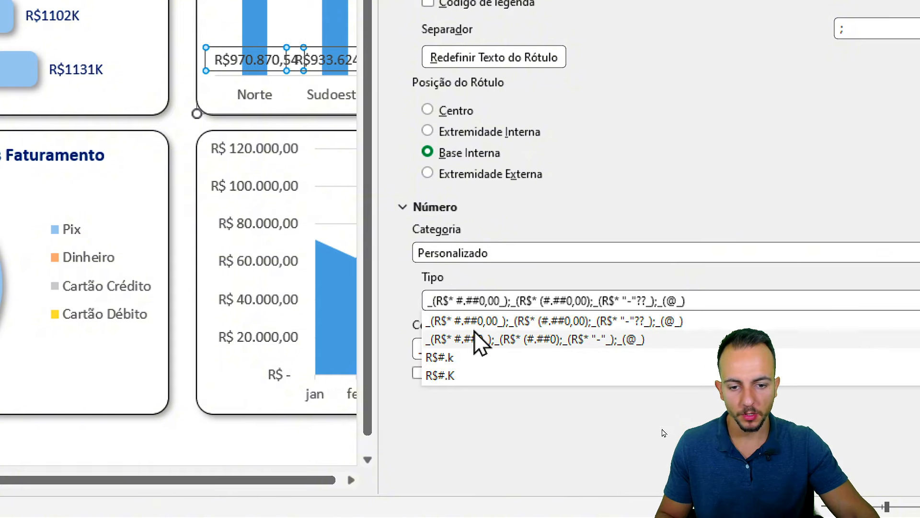
{"action": "left_click", "coordinate": [453, 376]}
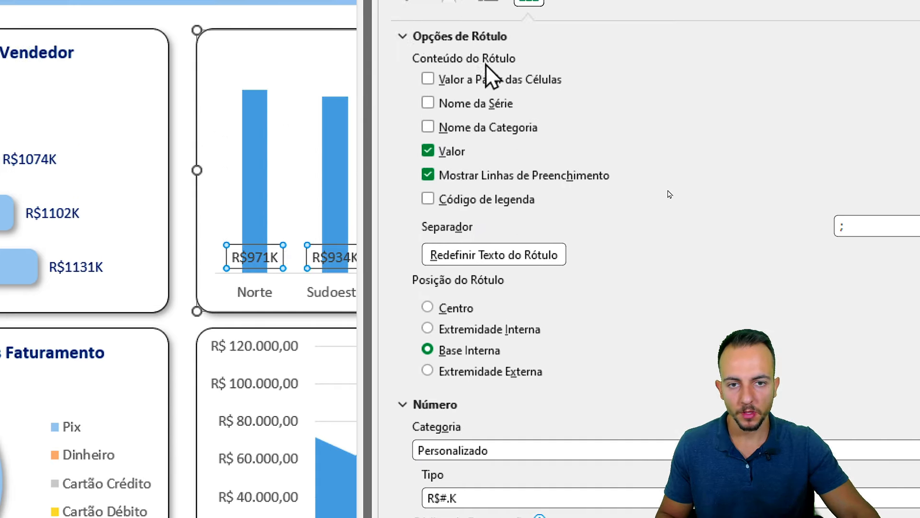
- Give the region chart's data labels a solid dark blue fill with 50% transparency
{"action": "left_click", "coordinate": [400, 67]}
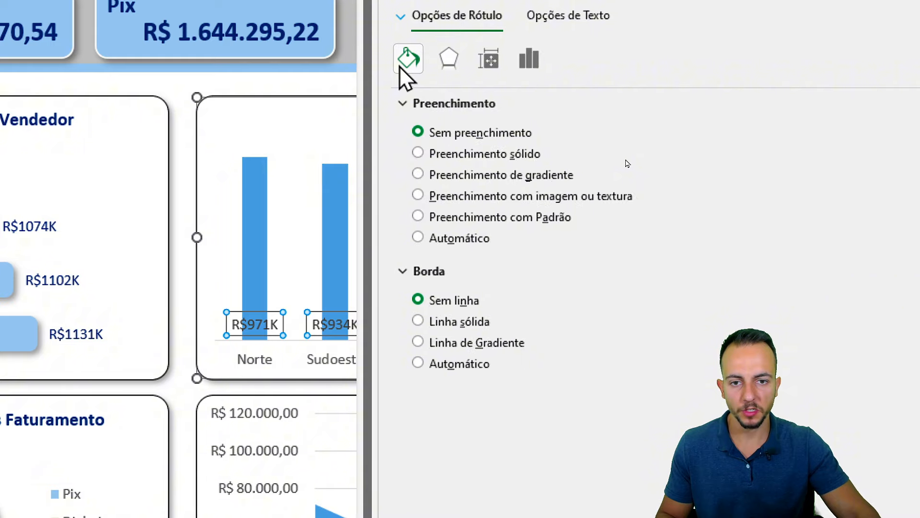
{"action": "left_click", "coordinate": [479, 152]}
{"action": "left_click", "coordinate": [877, 271]}
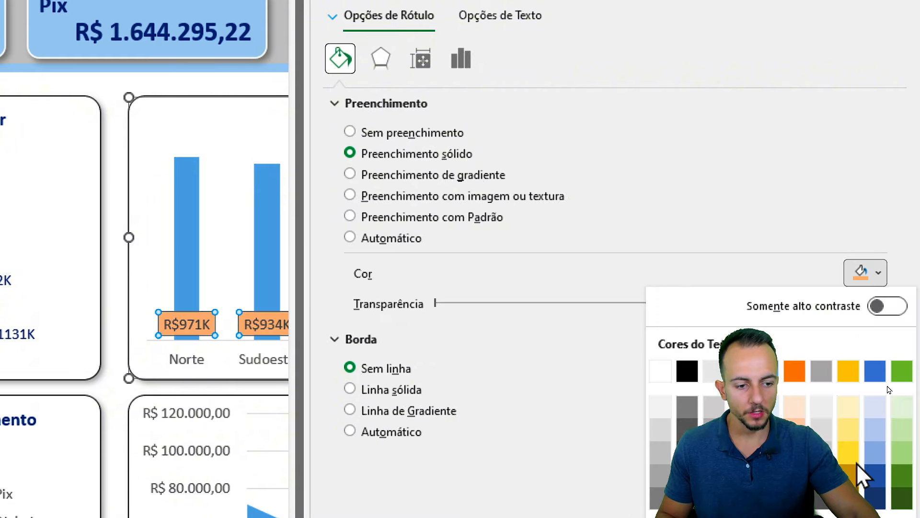
{"action": "left_click", "coordinate": [869, 362]}
{"action": "left_click", "coordinate": [838, 196]}
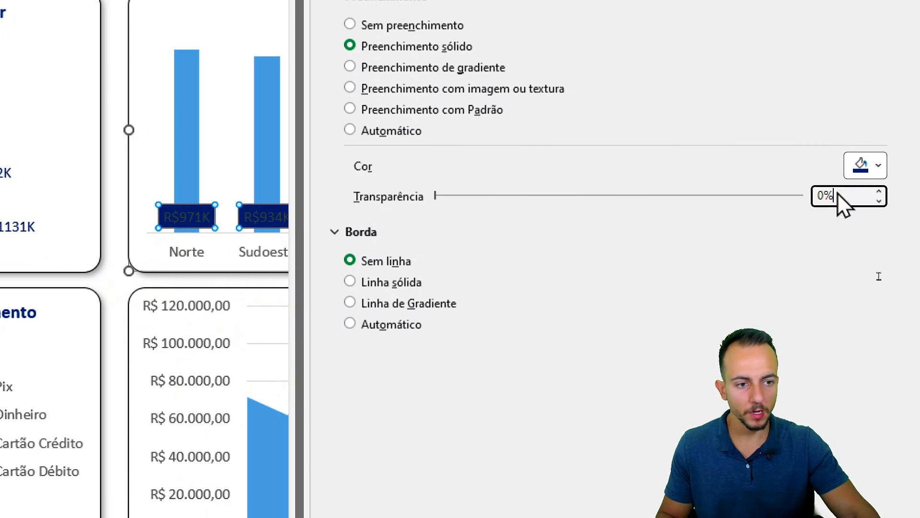
{"action": "type", "text": "50"}
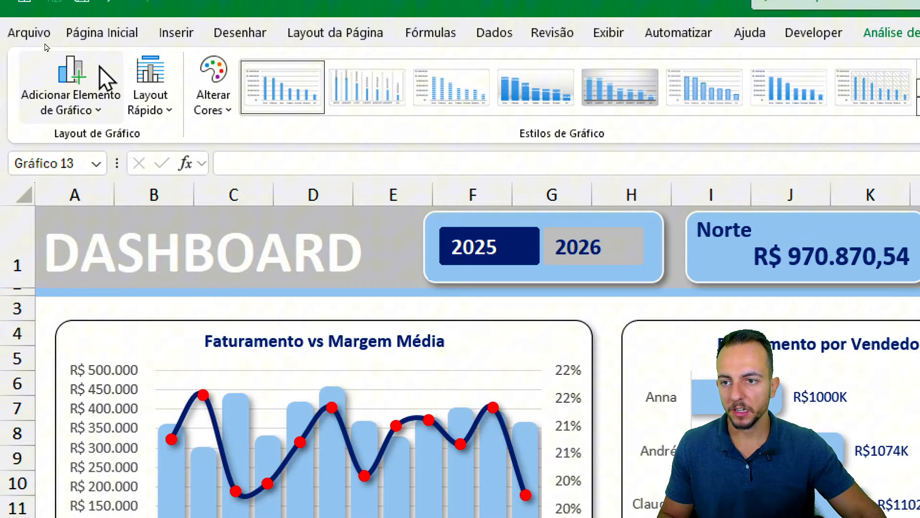
- Make the text of the region chart's data labels white and bold
{"action": "left_click", "coordinate": [121, 61]}
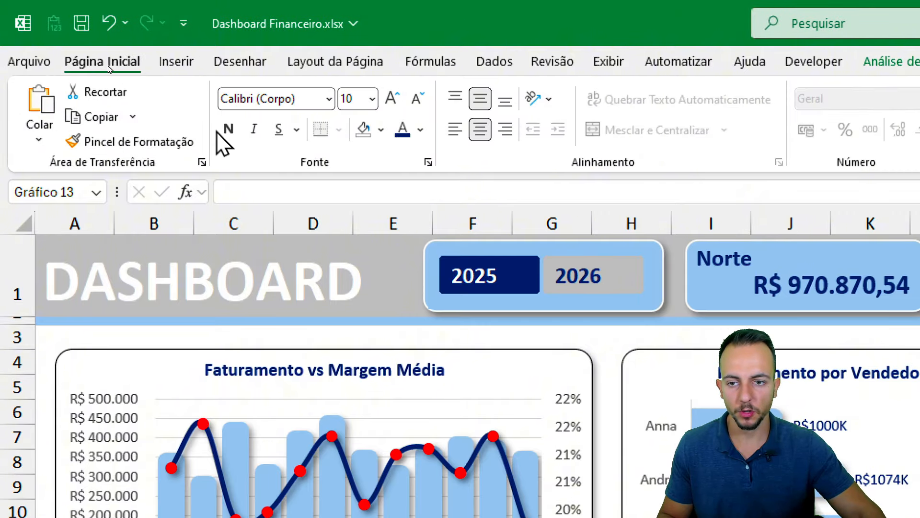
{"action": "left_click", "coordinate": [421, 130]}
{"action": "left_click", "coordinate": [404, 258]}
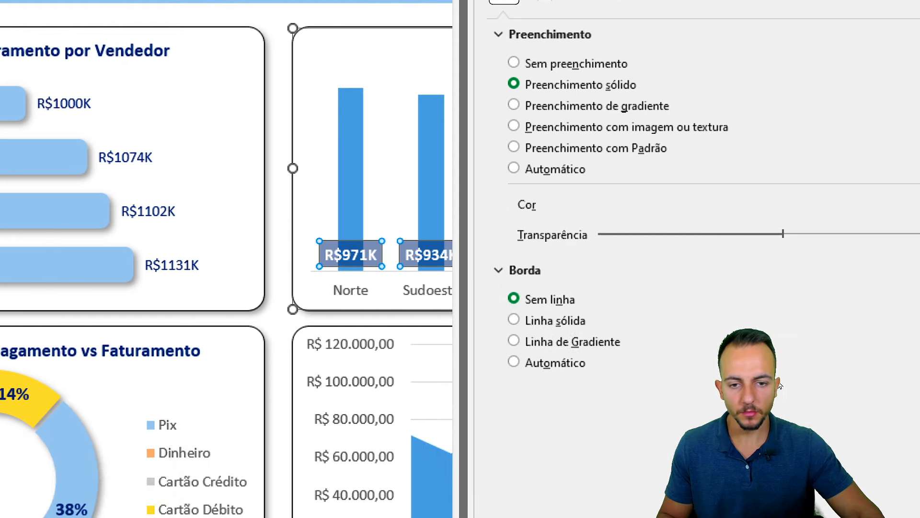
- Apply a preset outer shadow to the columns of the region chart
{"action": "left_click", "coordinate": [353, 131]}
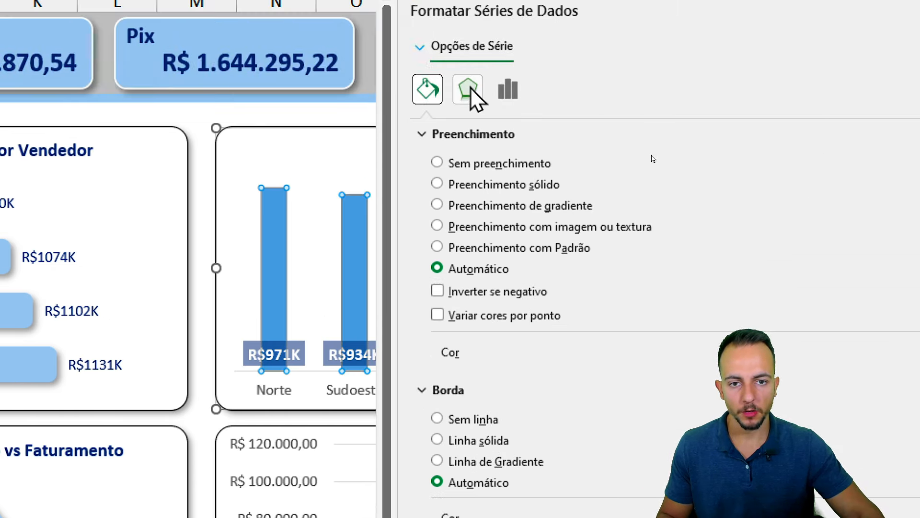
{"action": "left_click", "coordinate": [467, 90]}
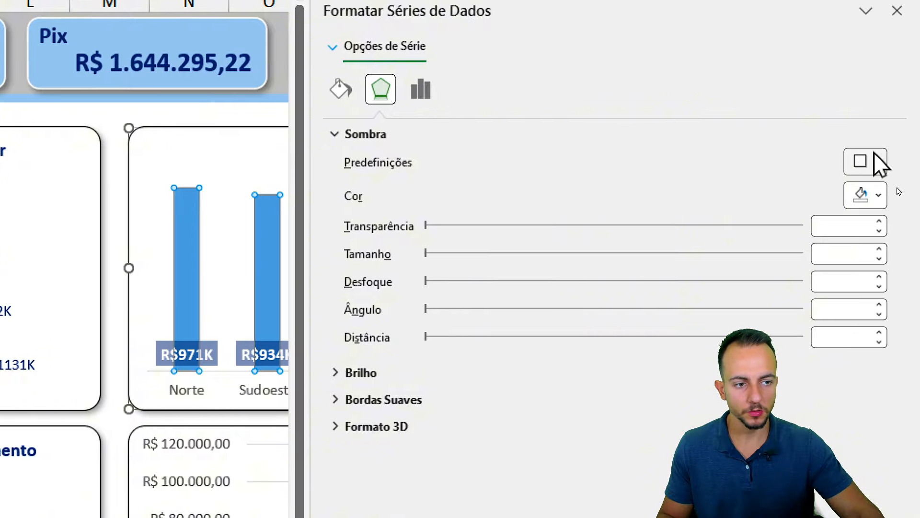
{"action": "left_click", "coordinate": [867, 161]}
{"action": "left_click", "coordinate": [787, 321]}
- Fill the region chart's columns with solid light blue
{"action": "left_click", "coordinate": [341, 89]}
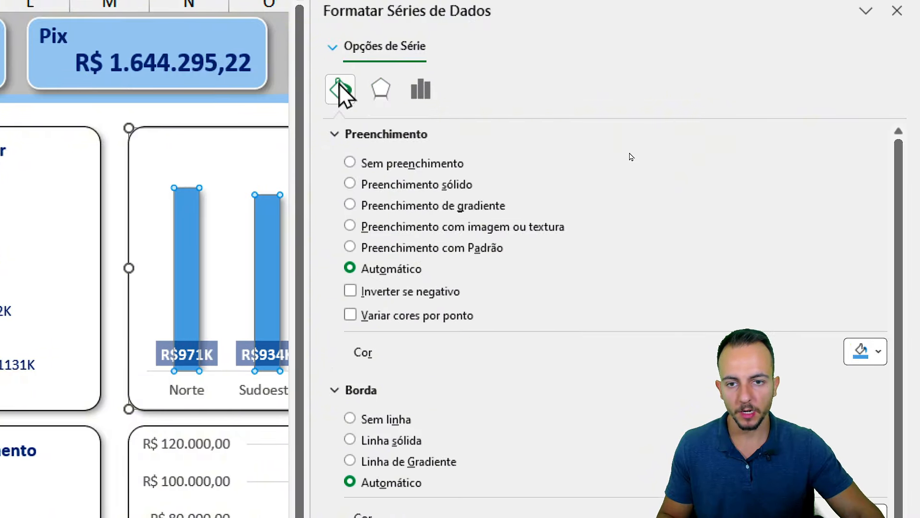
{"action": "left_click", "coordinate": [439, 183]}
{"action": "left_click", "coordinate": [867, 351]}
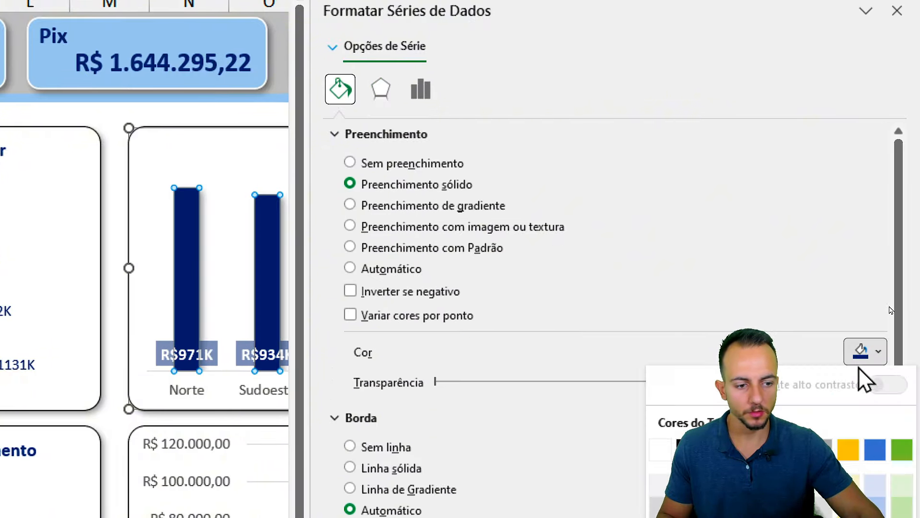
{"action": "left_click", "coordinate": [821, 304]}
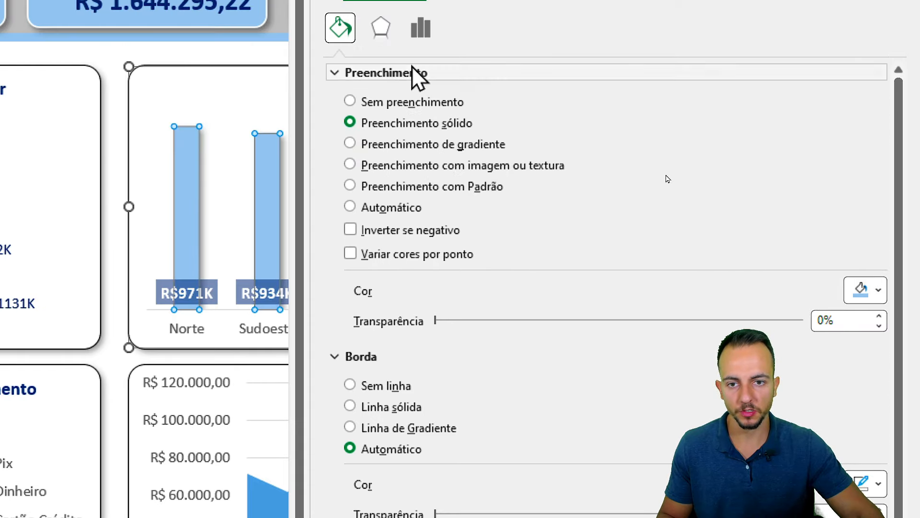
- Give the region columns a solid light blue border 10 pt wide for rounded corners, and close the formatting pane
{"action": "left_click", "coordinate": [416, 75]}
{"action": "left_click", "coordinate": [869, 228]}
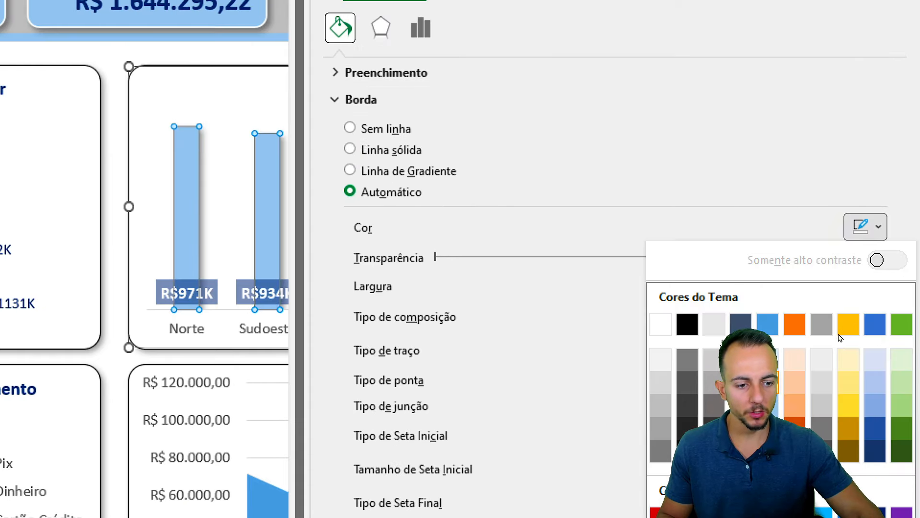
{"action": "left_click", "coordinate": [777, 406]}
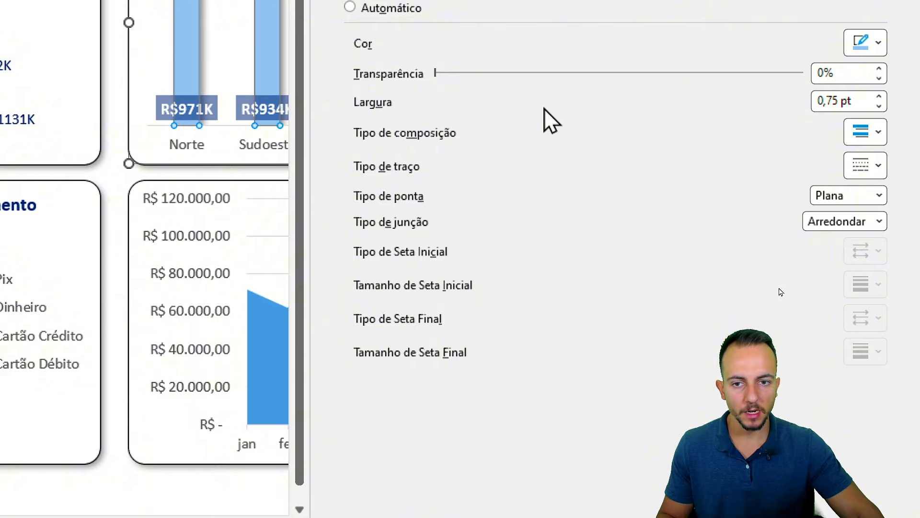
{"action": "left_click", "coordinate": [858, 101]}
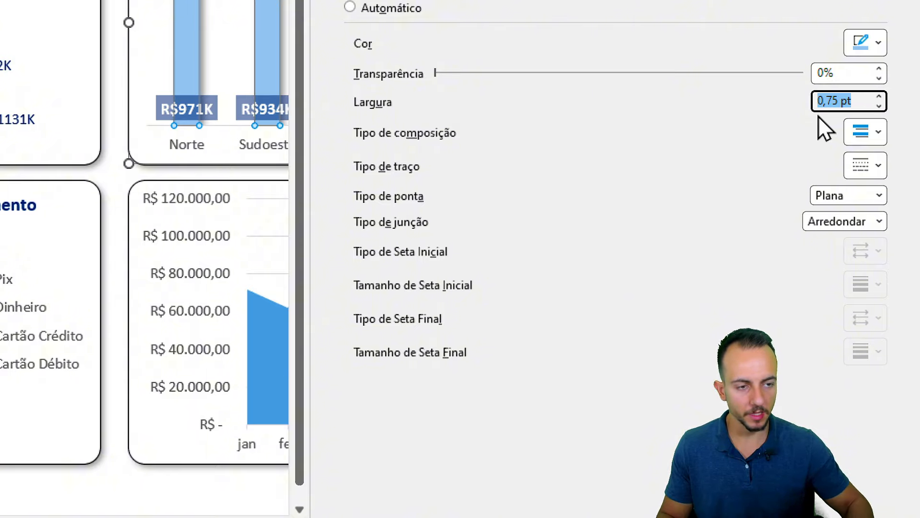
{"action": "type", "text": "10"}
{"action": "key", "text": "Return"}
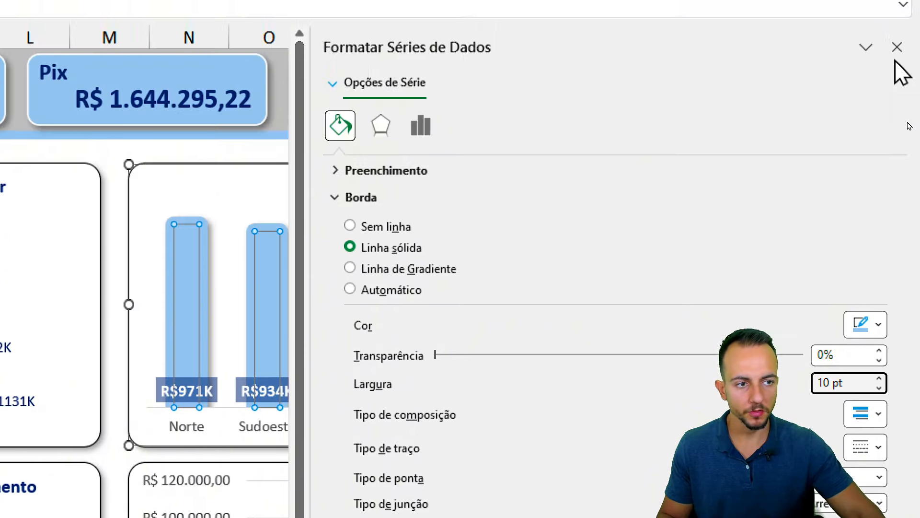
{"action": "left_click", "coordinate": [894, 46]}
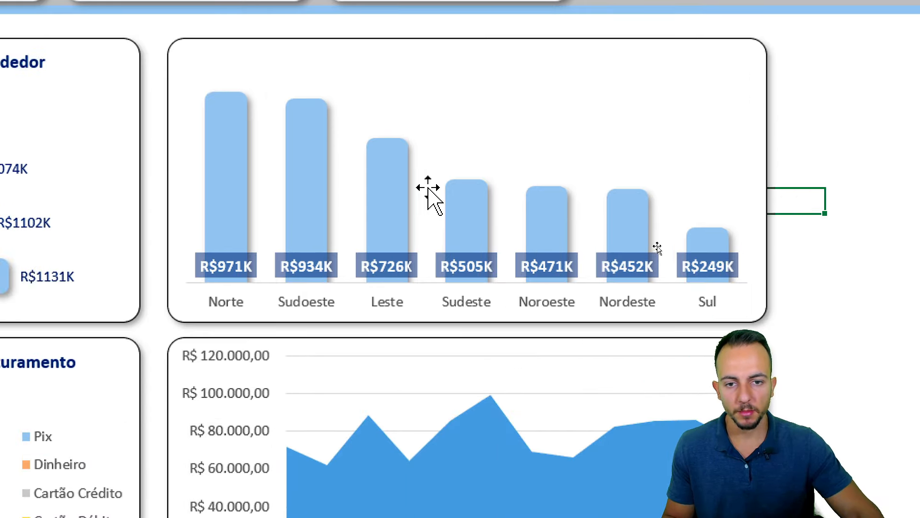
- Lower the top edge of the region chart's plot area to make room for a title
{"action": "left_click", "coordinate": [419, 301]}
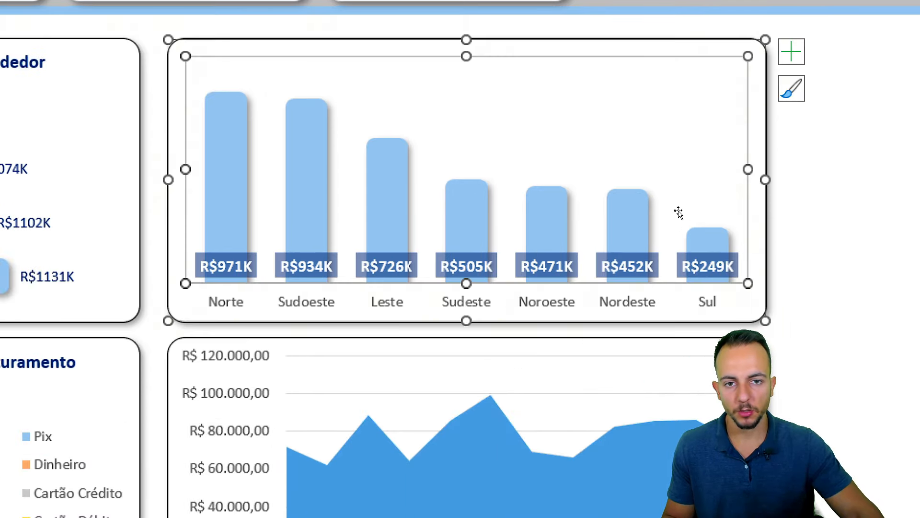
{"action": "key", "text": "Escape"}
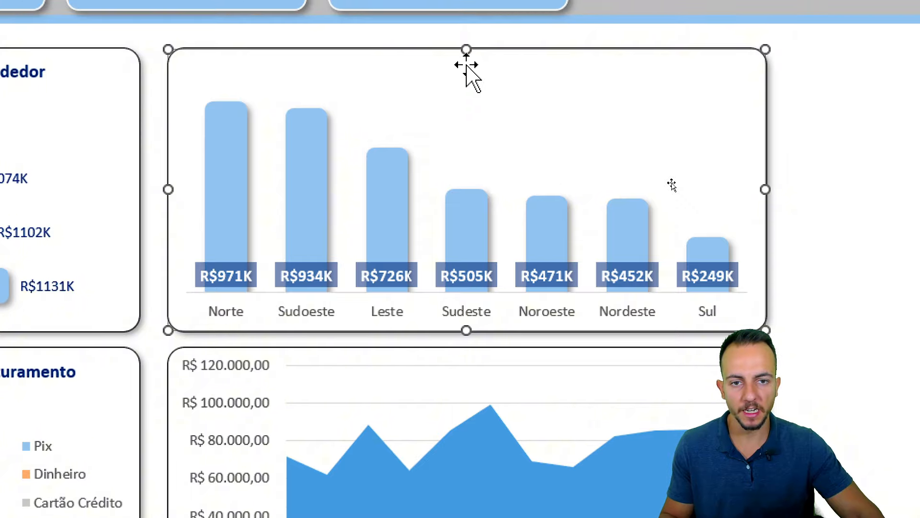
{"action": "left_click_drag", "start_coordinate": [466, 56], "coordinate": [456, 102]}
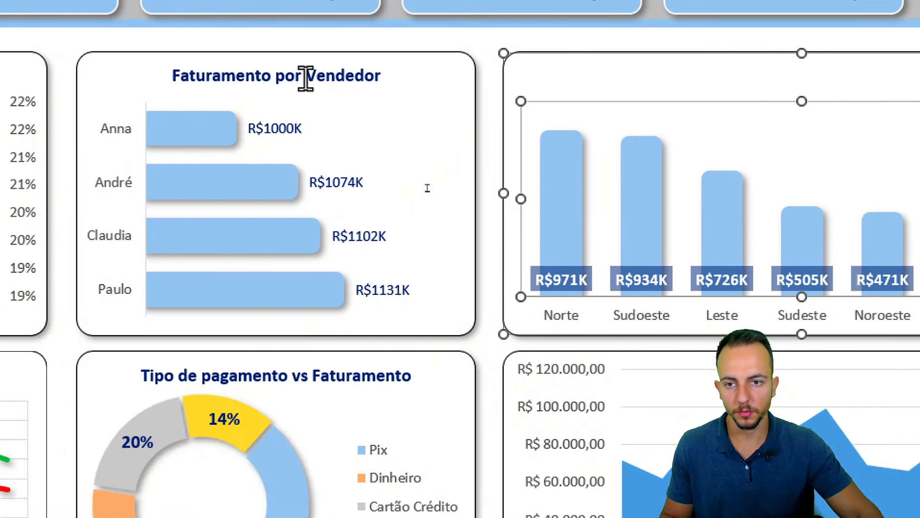
- Place a duplicate of the "Faturamento por Vendedor" title along the region chart's top edge, widened to the chart's full width
{"action": "left_click", "coordinate": [304, 76]}
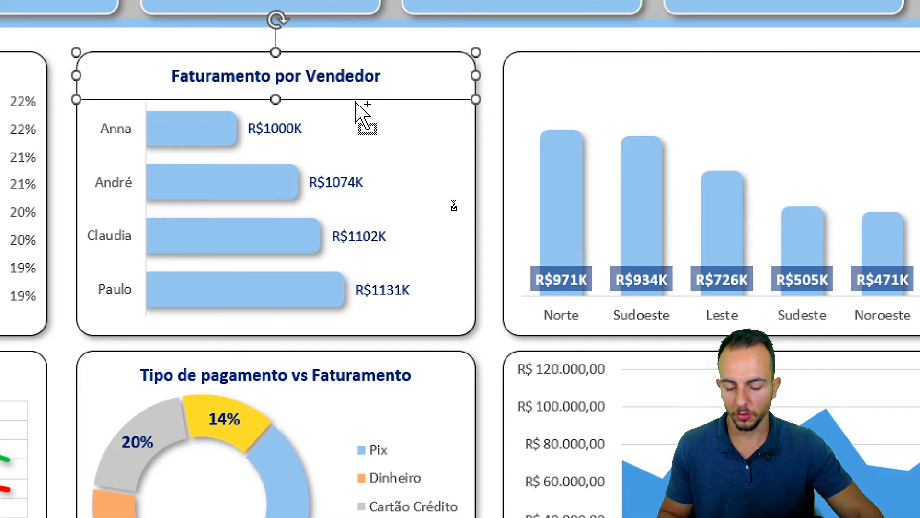
{"action": "key", "text": "ctrl+d"}
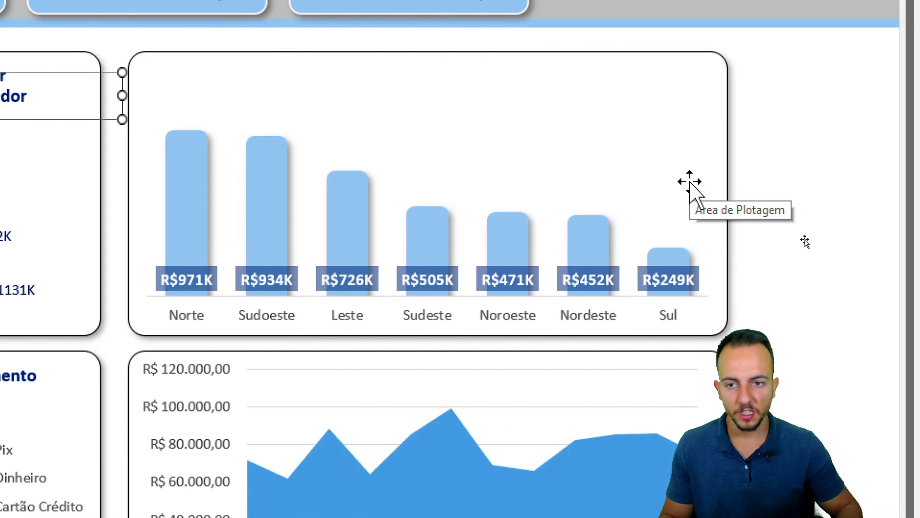
{"action": "key", "text": "Right"}
{"action": "key", "text": "Right"}
{"action": "key", "text": "Right"}
{"action": "key", "text": "Right"}
{"action": "key", "text": "Right"}
{"action": "key", "text": "Right"}
{"action": "key", "text": "Right"}
{"action": "key", "text": "Right"}
{"action": "key", "text": "Right"}
{"action": "key", "text": "Right"}
{"action": "key", "text": "Right"}
{"action": "key", "text": "Right"}
{"action": "key", "text": "Right"}
{"action": "key", "text": "Right"}
{"action": "key", "text": "Right"}
{"action": "key", "text": "Right"}
{"action": "key", "text": "Right"}
{"action": "key", "text": "Right"}
{"action": "key", "text": "Right"}
{"action": "key", "text": "Right"}
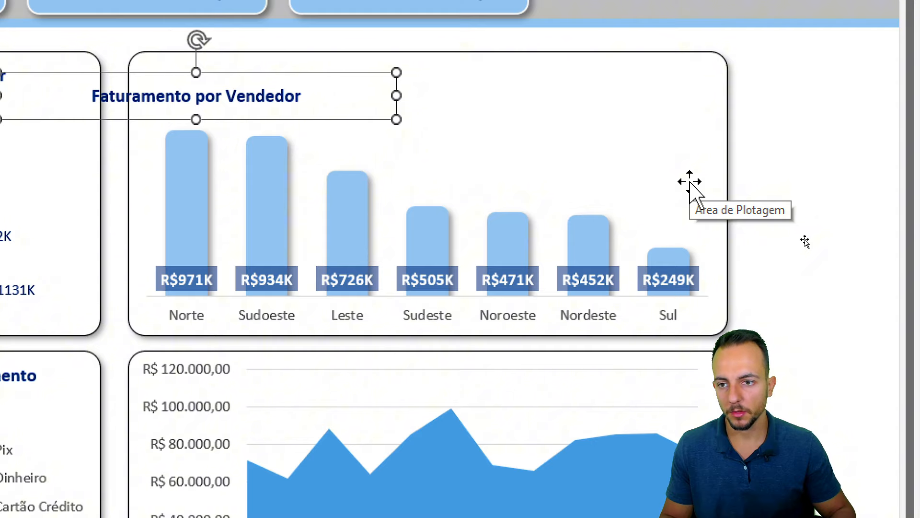
{"action": "key", "text": "Right"}
{"action": "key", "text": "Right"}
{"action": "key", "text": "Right"}
{"action": "key", "text": "Right"}
{"action": "key", "text": "Right"}
{"action": "key", "text": "Right"}
{"action": "key", "text": "Right"}
{"action": "key", "text": "Right"}
{"action": "key", "text": "Right"}
{"action": "key", "text": "Right"}
{"action": "key", "text": "Right"}
{"action": "key", "text": "Right"}
{"action": "key", "text": "Right"}
{"action": "key", "text": "Right"}
{"action": "key", "text": "Right"}
{"action": "key", "text": "Right"}
{"action": "key", "text": "Right"}
{"action": "key", "text": "Right"}
{"action": "key", "text": "Right"}
{"action": "key", "text": "Right"}
{"action": "key", "text": "Left"}
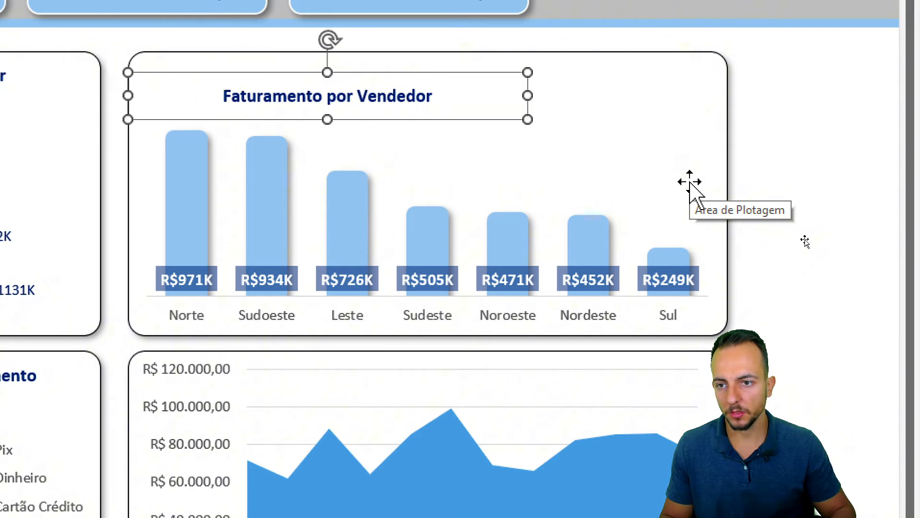
{"action": "key", "text": "Up"}
{"action": "key", "text": "Up"}
{"action": "key", "text": "Up"}
{"action": "key", "text": "Up"}
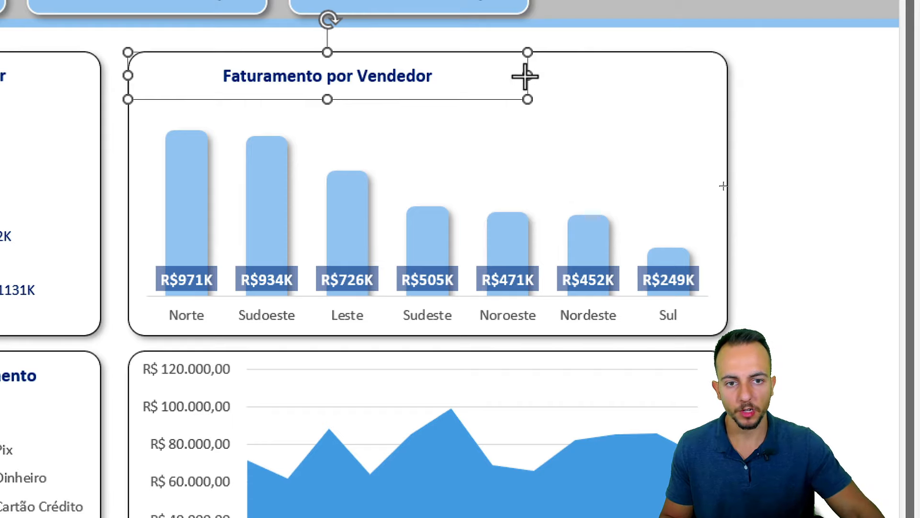
{"action": "left_click_drag", "start_coordinate": [528, 75], "coordinate": [726, 127]}
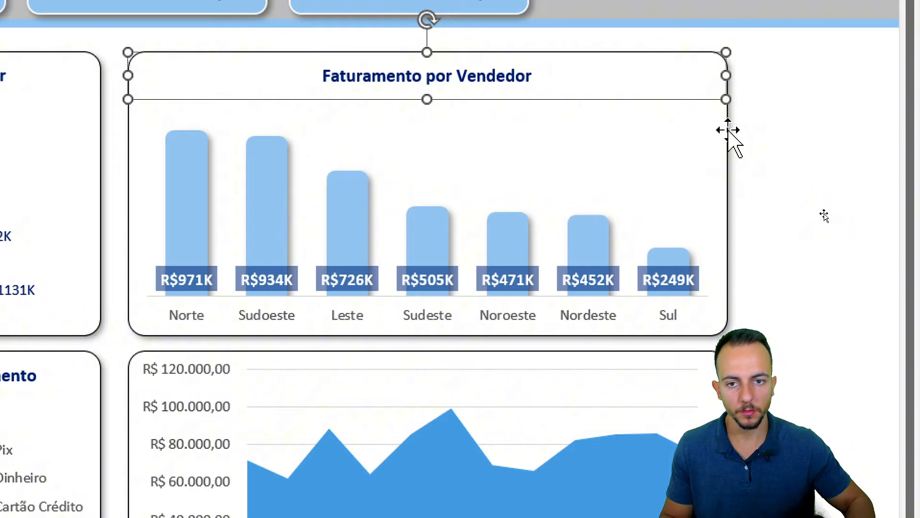
- Change the region chart's duplicated title to "Faturamento por Região" and deselect it
{"action": "left_click", "coordinate": [494, 83]}
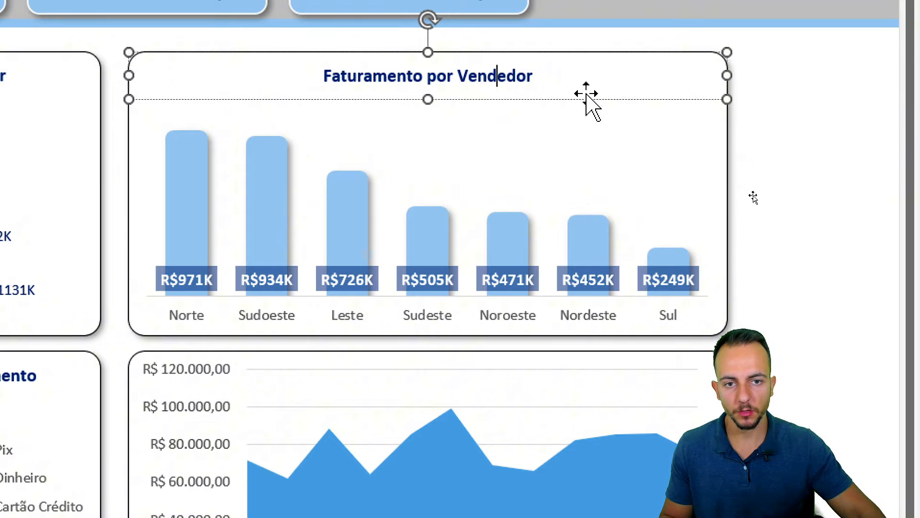
{"action": "key", "text": "ctrl+Left"}
{"action": "type", "text": "Região"}
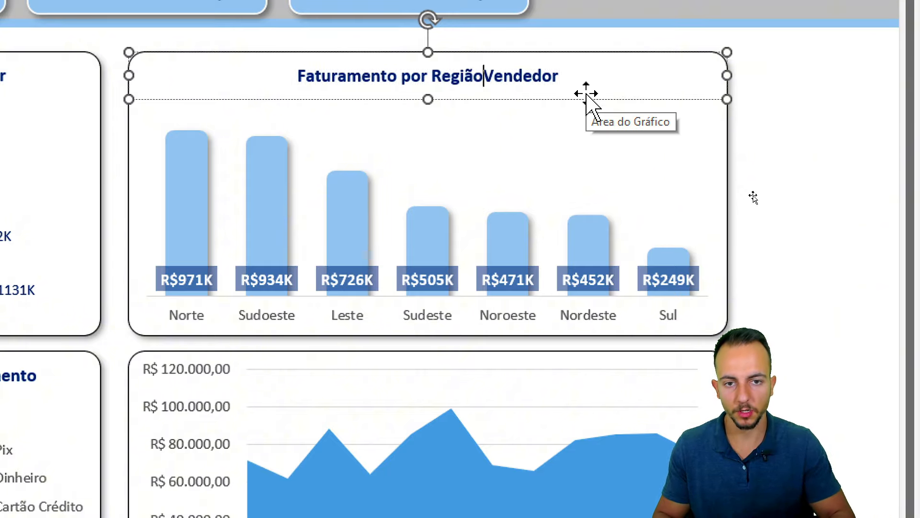
{"action": "key", "text": "ctrl+Delete"}
{"action": "left_click", "coordinate": [823, 168]}
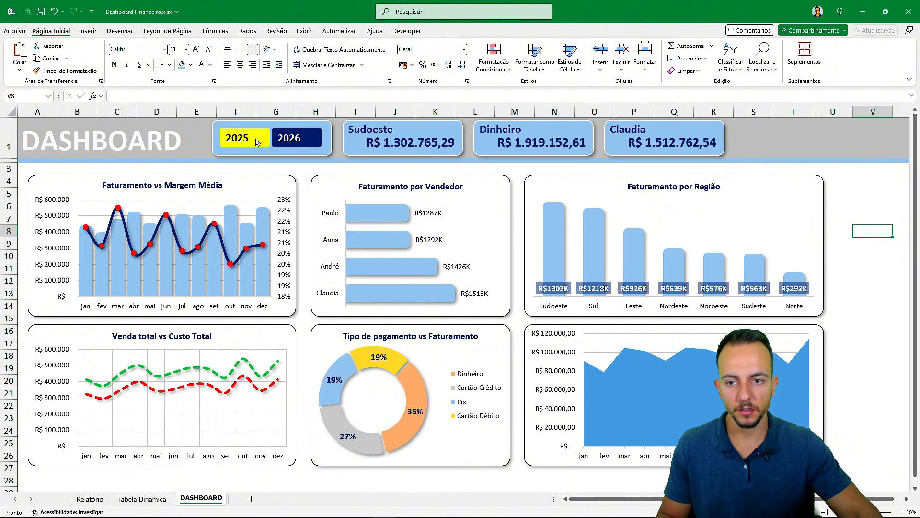
- Apply the blue-background chart style with drop lines and data labels to the monthly area chart, and lower its plot area's top edge
{"action": "scroll", "coordinate": [277, 287], "scroll_direction": "right", "scroll_amount": 5}
{"action": "scroll", "coordinate": [273, 289], "scroll_direction": "left", "scroll_amount": 1}
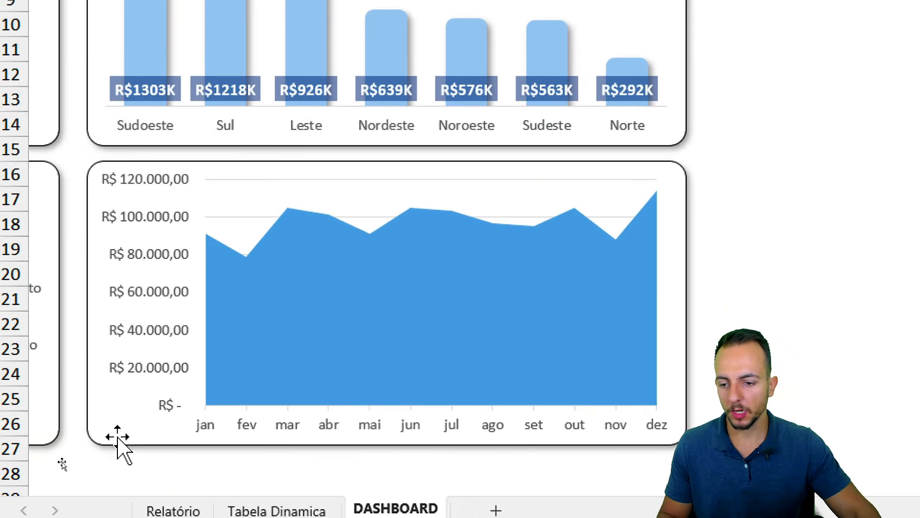
{"action": "left_click", "coordinate": [167, 425]}
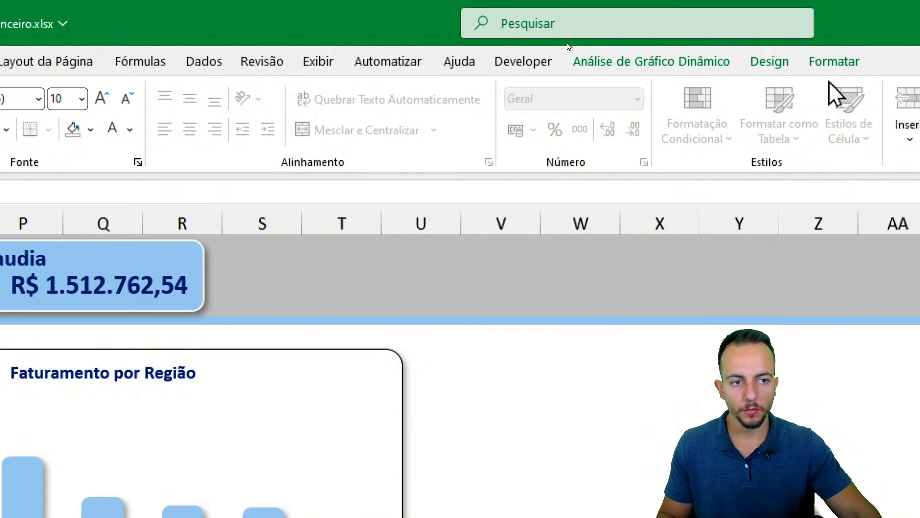
{"action": "left_click", "coordinate": [608, 63]}
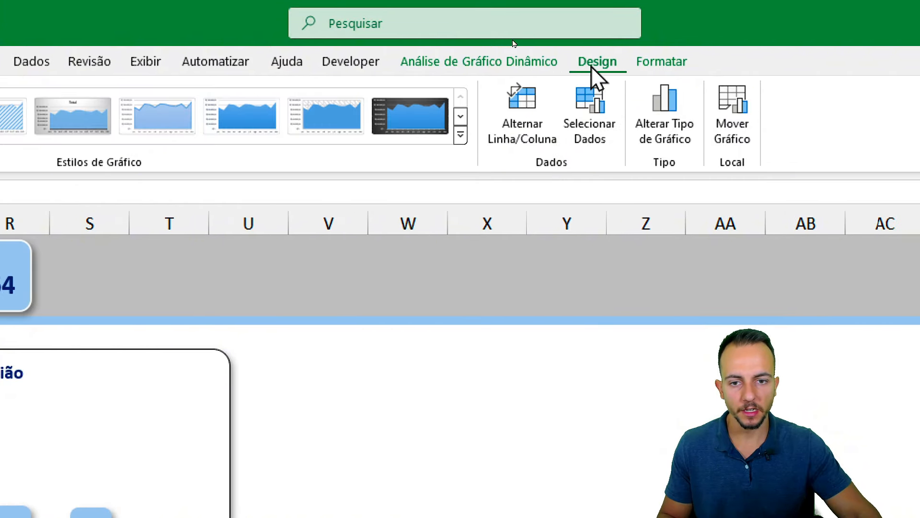
{"action": "left_click", "coordinate": [463, 138]}
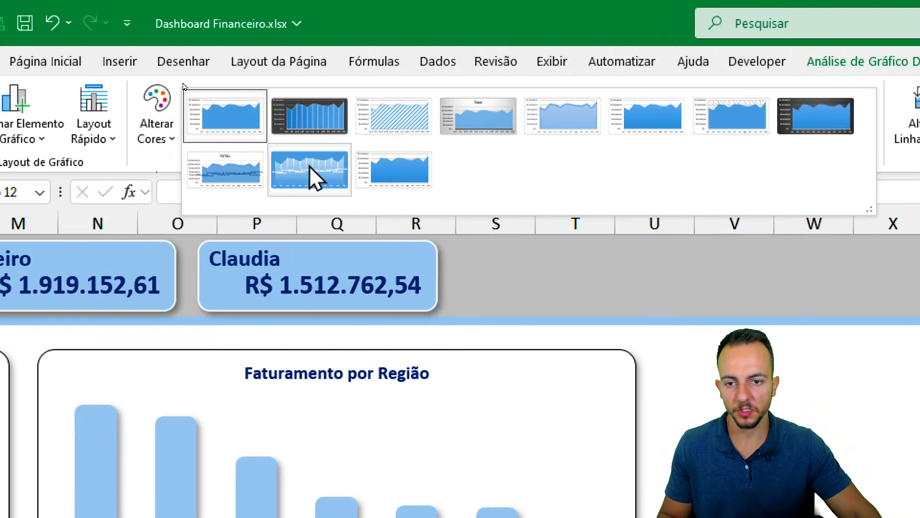
{"action": "left_click", "coordinate": [307, 165]}
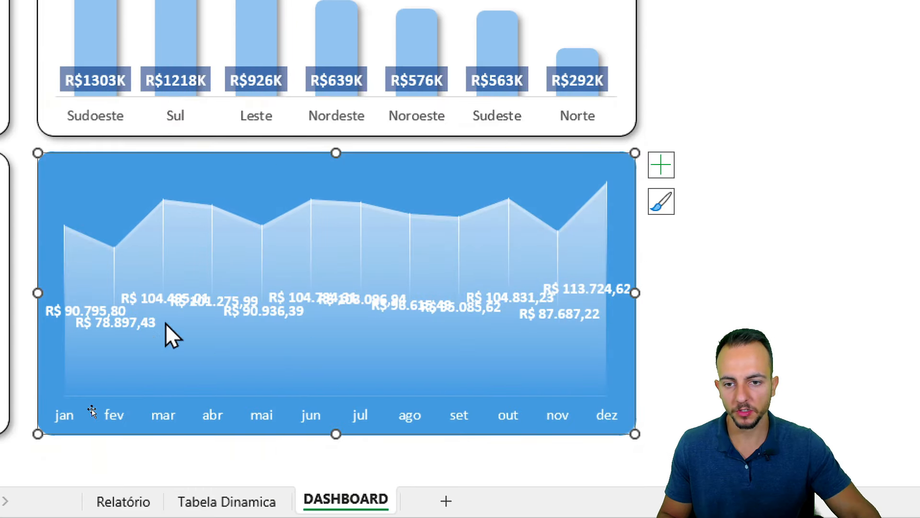
{"action": "left_click", "coordinate": [323, 211]}
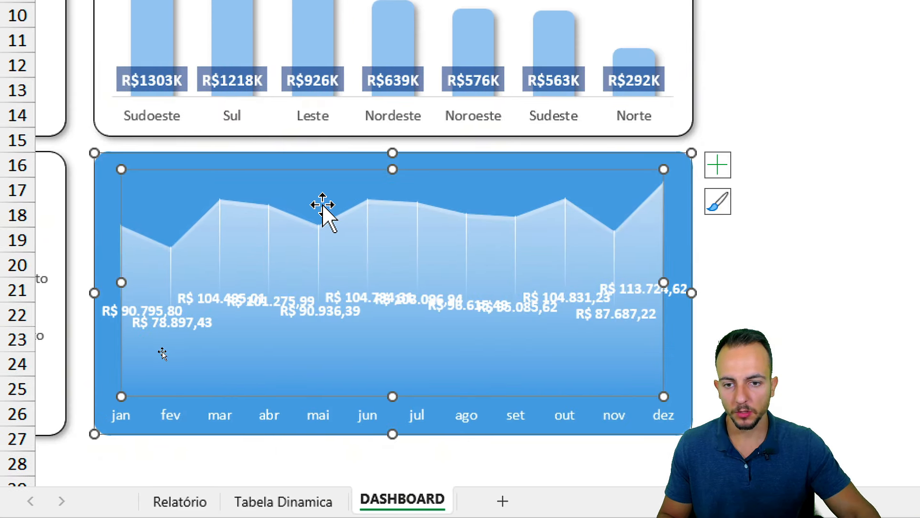
{"action": "left_click_drag", "start_coordinate": [392, 170], "coordinate": [390, 201]}
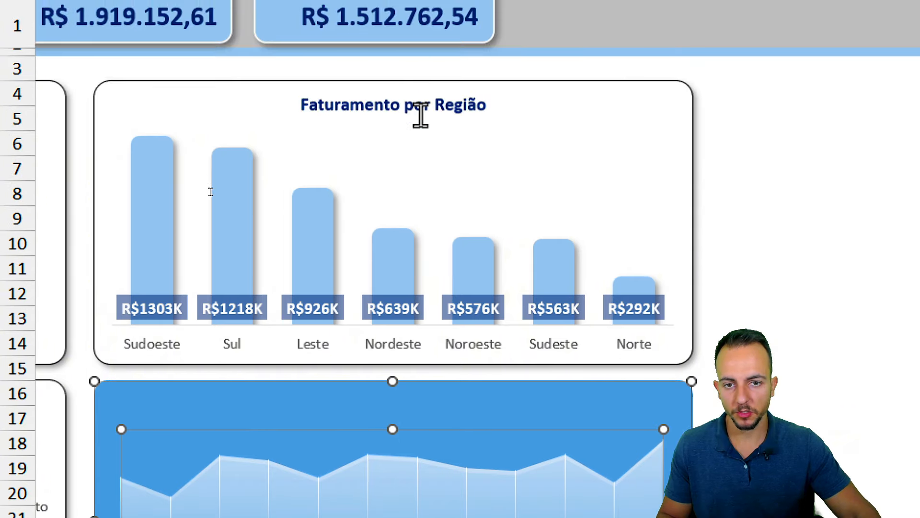
- Place a duplicate of the "Faturamento por Região" title along the monthly area chart's top edge, aligned with the chart's sides
{"action": "left_click", "coordinate": [421, 115]}
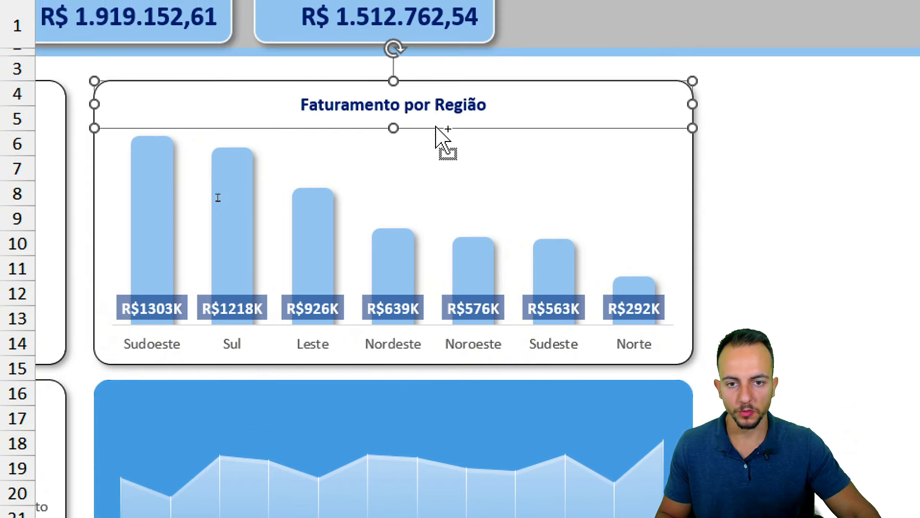
{"action": "left_click_drag", "start_coordinate": [437, 139], "coordinate": [383, 431]}
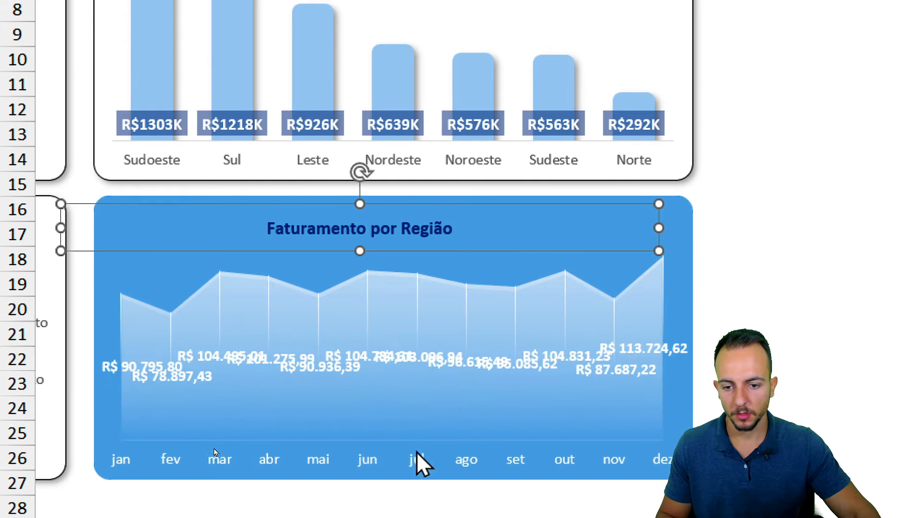
{"action": "key", "text": "Right"}
{"action": "key", "text": "Right"}
{"action": "key", "text": "Right"}
{"action": "key", "text": "Right"}
{"action": "key", "text": "Right"}
{"action": "key", "text": "Right"}
{"action": "key", "text": "Right"}
{"action": "key", "text": "Right"}
{"action": "key", "text": "Right"}
{"action": "key", "text": "Right"}
{"action": "key", "text": "Right"}
{"action": "key", "text": "Right"}
{"action": "key", "text": "Right"}
{"action": "key", "text": "Right"}
{"action": "key", "text": "Right"}
{"action": "key", "text": "Right"}
{"action": "key", "text": "Right"}
{"action": "key", "text": "Right"}
{"action": "key", "text": "Right"}
{"action": "key", "text": "Right"}
{"action": "key", "text": "Right"}
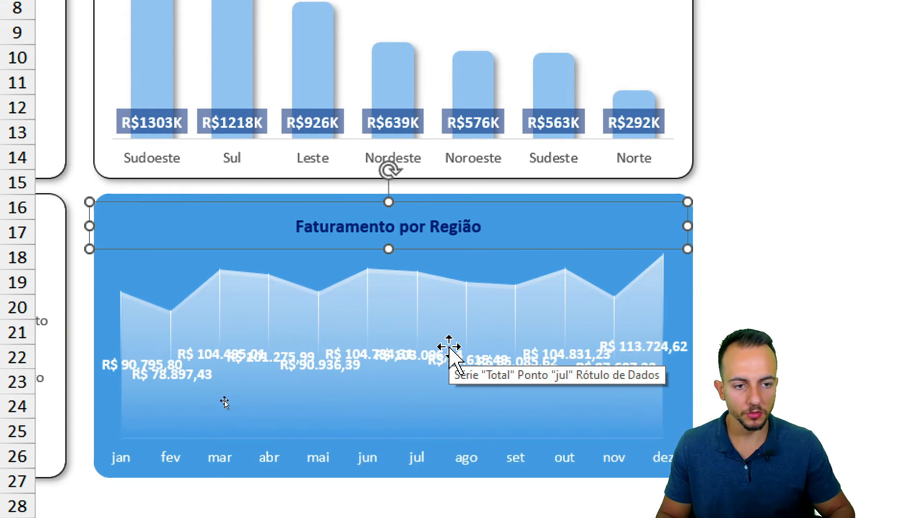
{"action": "key", "text": "Up"}
{"action": "key", "text": "Up"}
{"action": "key", "text": "Up"}
{"action": "key", "text": "Up"}
{"action": "key", "text": "Up"}
{"action": "key", "text": "Up"}
{"action": "key", "text": "Up"}
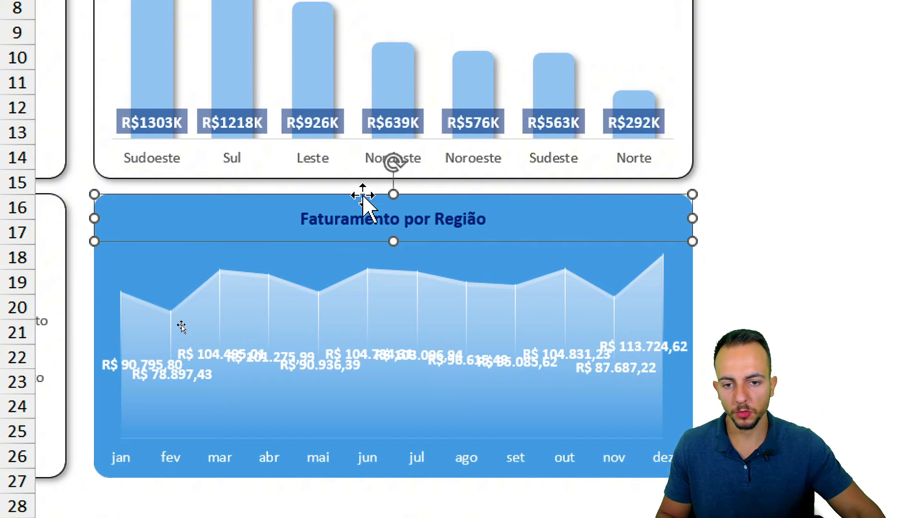
- Change the area chart's title text to "Lucro Bruto por Mês" and deselect the text box
{"action": "key", "text": "ctrl+a"}
{"action": "type", "text": "Mar"}
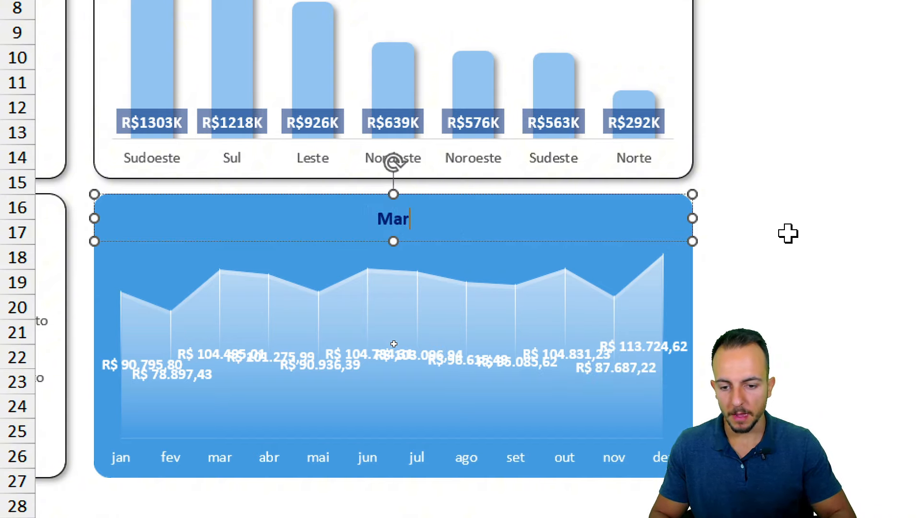
{"action": "type", "text": "gem"}
{"action": "key", "text": "ctrl+a"}
{"action": "type", "text": "Lucr"}
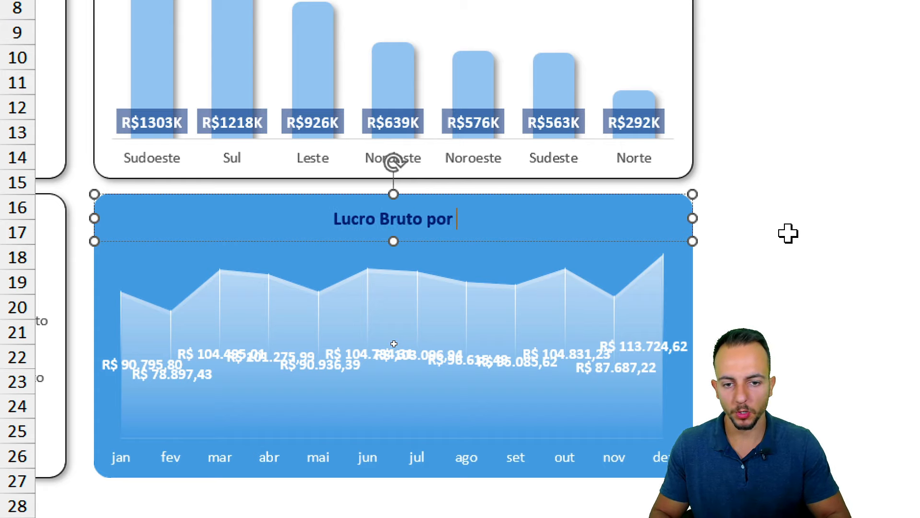
{"action": "type", "text": "ês"}
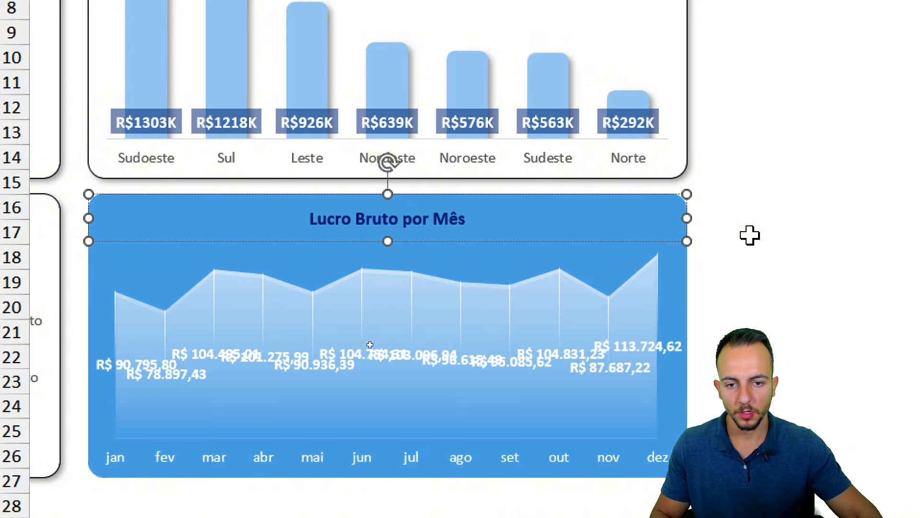
{"action": "key", "text": "Escape"}
{"action": "key", "text": "Escape"}
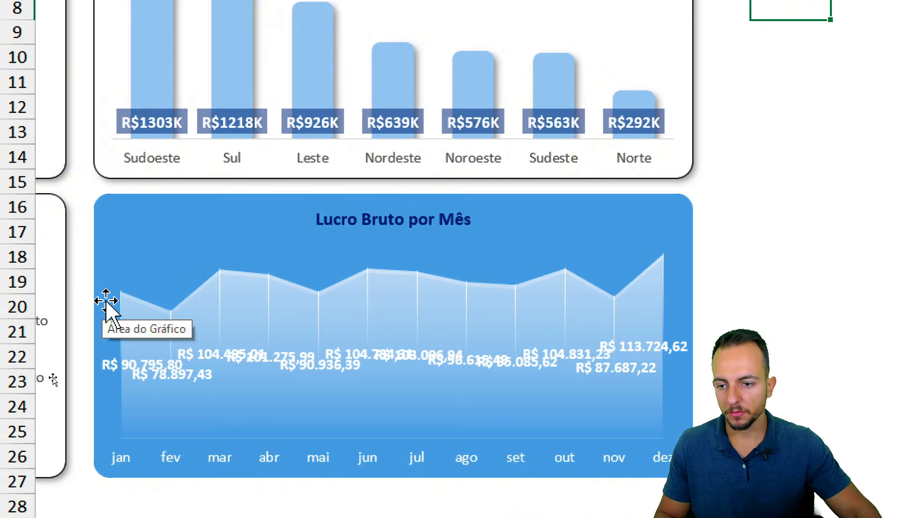
- Fill the chart area of the "Lucro Bruto por Mês" chart with solid white
{"action": "right_click", "coordinate": [101, 305]}
{"action": "left_click", "coordinate": [204, 230]}
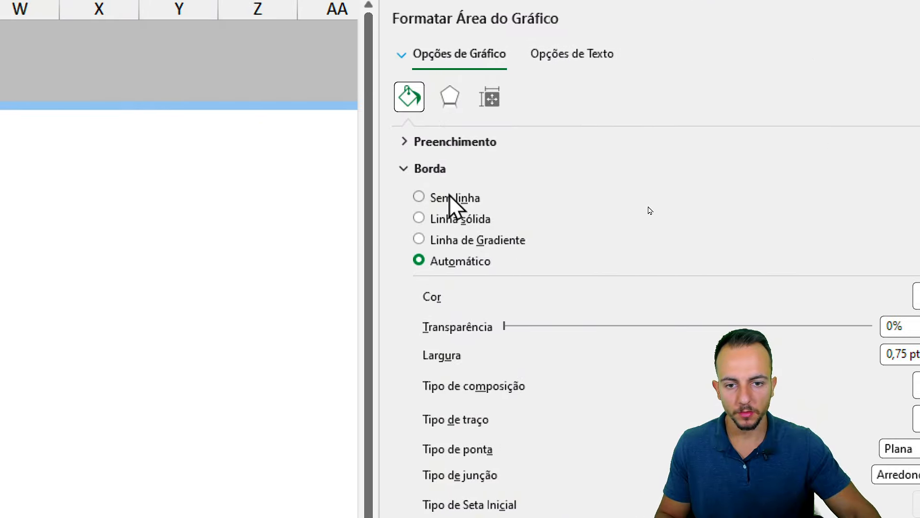
{"action": "left_click", "coordinate": [478, 144]}
{"action": "left_click", "coordinate": [464, 189]}
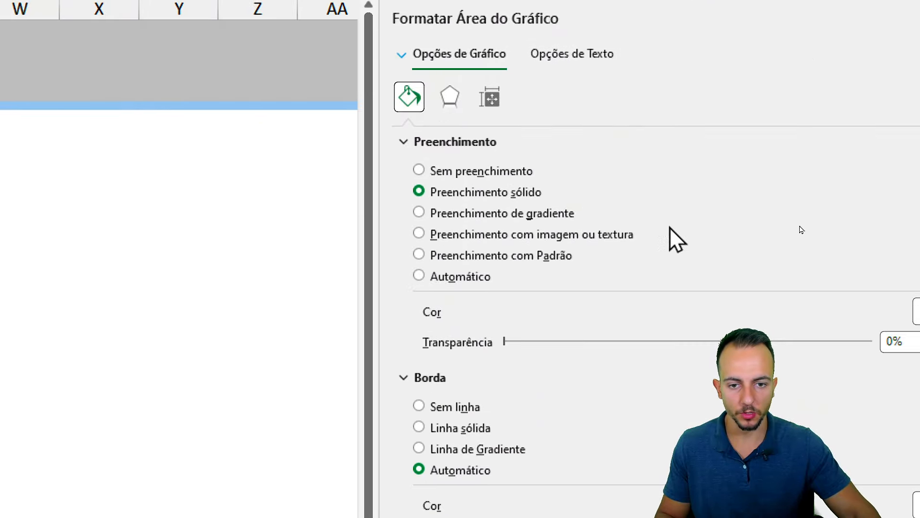
{"action": "left_click", "coordinate": [875, 313]}
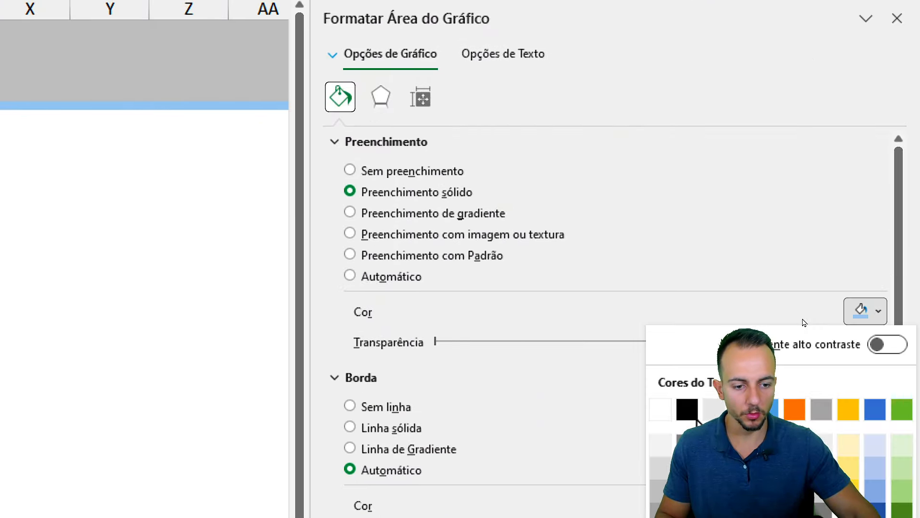
{"action": "left_click", "coordinate": [662, 415]}
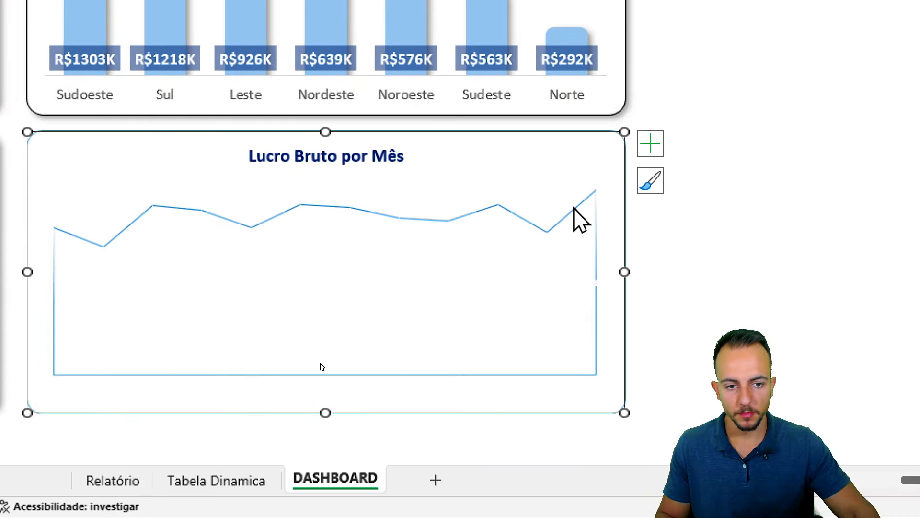
- Give the area series of the "Lucro Bruto por Mês" chart a solid dark blue border and make it slightly thicker
{"action": "left_click", "coordinate": [575, 209]}
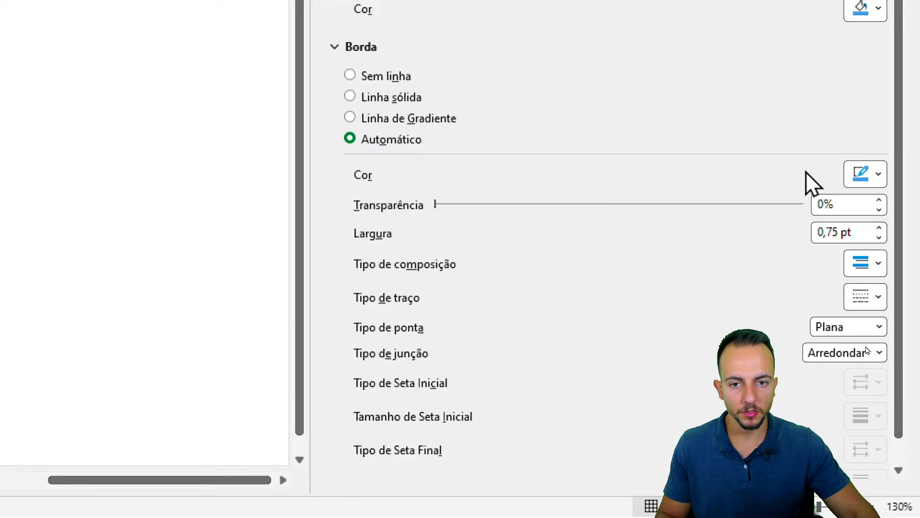
{"action": "left_click", "coordinate": [879, 175]}
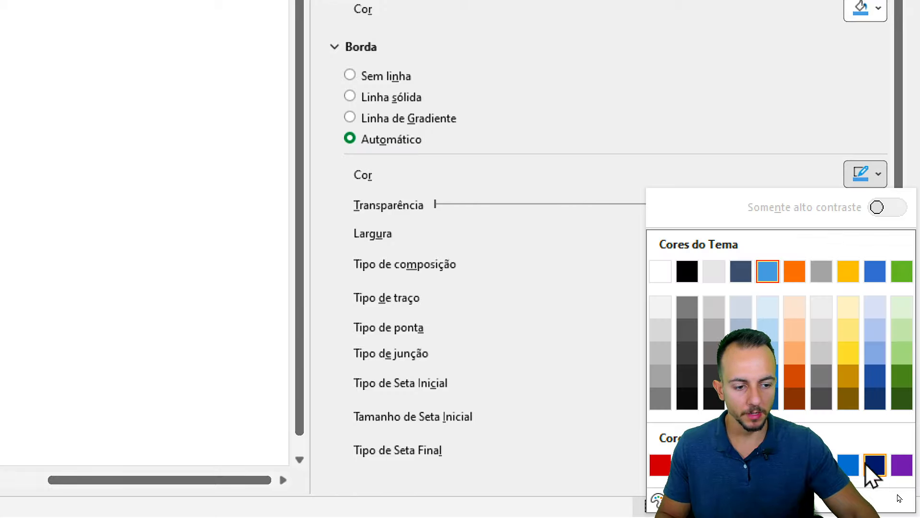
{"action": "left_click", "coordinate": [876, 465]}
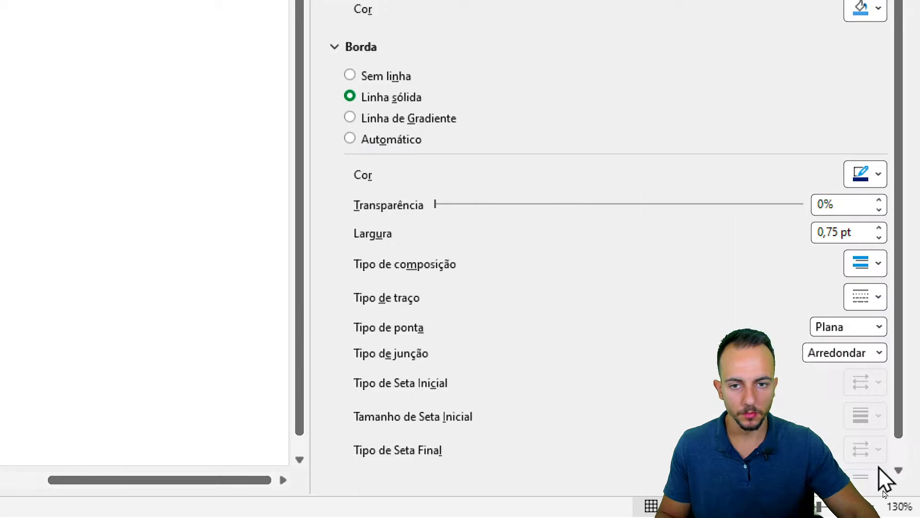
{"action": "left_click", "coordinate": [879, 229]}
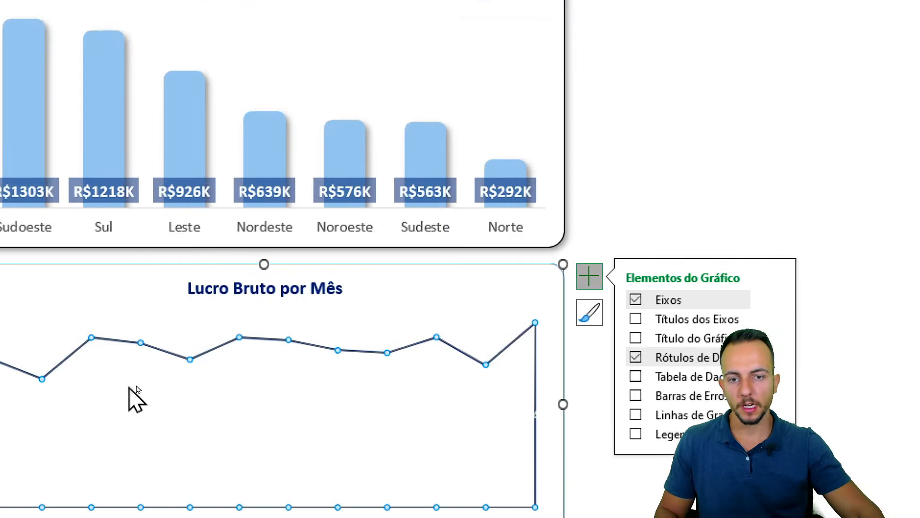
- Switch the fill of the "Total" series in the "Lucro Bruto por Mês" chart to a gradient fill
{"action": "left_click", "coordinate": [133, 401]}
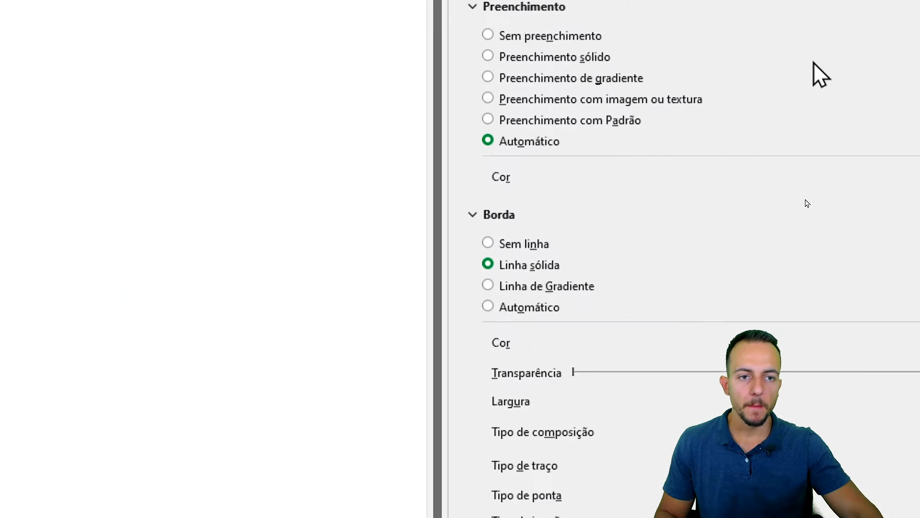
{"action": "left_click_drag", "start_coordinate": [495, 57], "coordinate": [498, 56]}
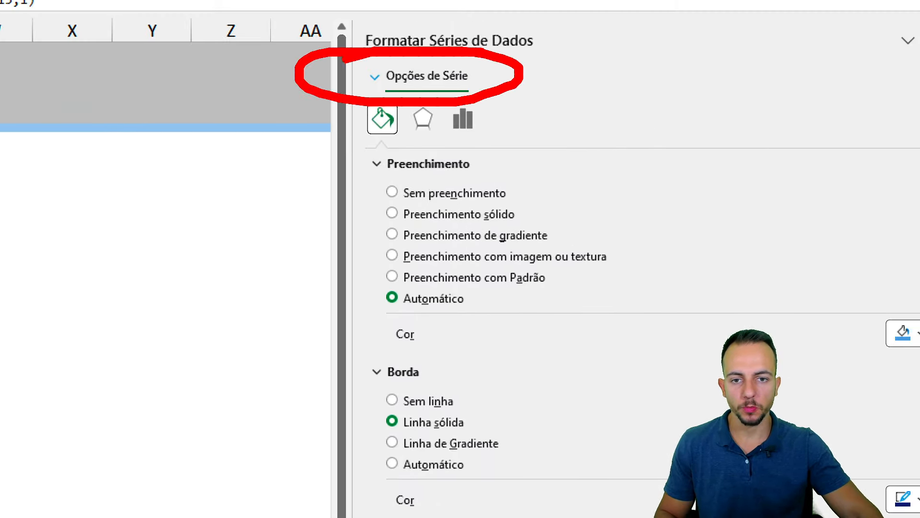
{"action": "left_click", "coordinate": [374, 77]}
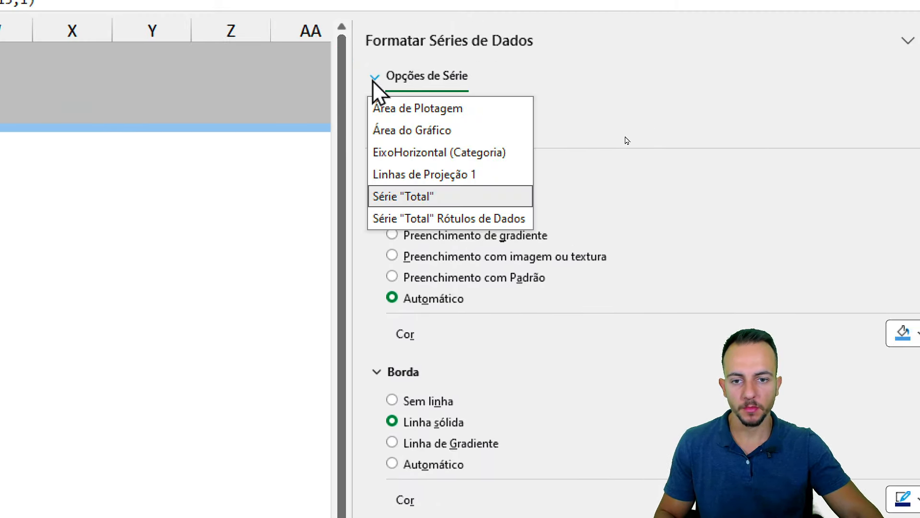
{"action": "left_click", "coordinate": [427, 201]}
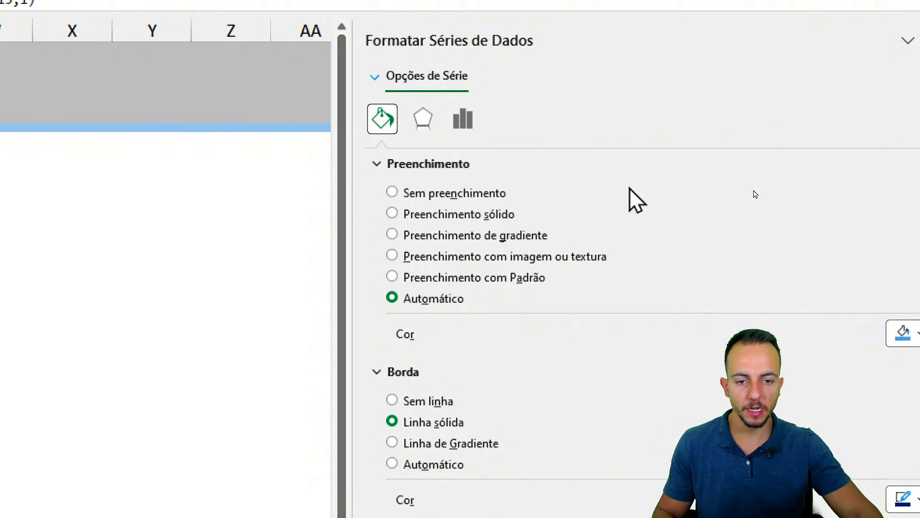
{"action": "left_click", "coordinate": [456, 234]}
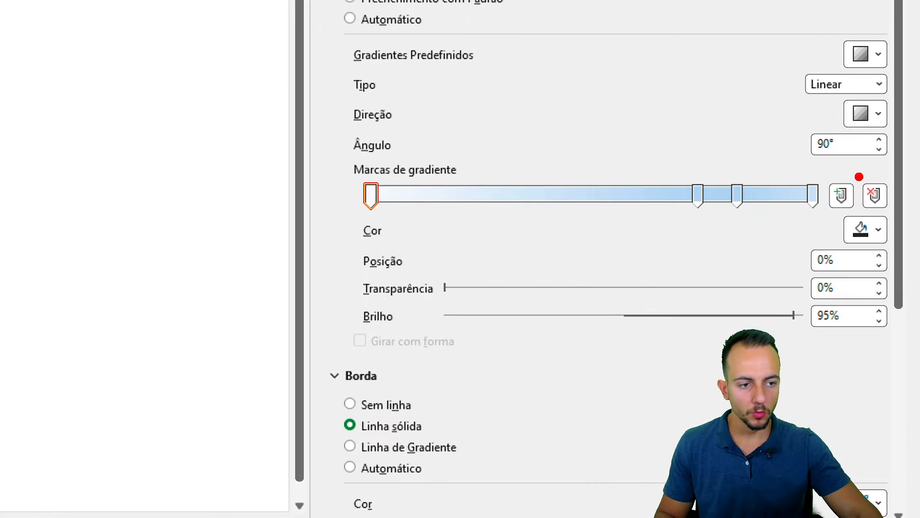
- Remove the first two stops of the series gradient and move the 83% stop to position 0%
{"action": "mouse_move", "coordinate": [859, 176]}
{"action": "left_mouse_down"}
{"action": "mouse_move", "coordinate": [884, 157]}
{"action": "mouse_move", "coordinate": [752, 150]}
{"action": "left_mouse_up"}
{"action": "left_click_drag", "start_coordinate": [375, 165], "coordinate": [368, 209]}
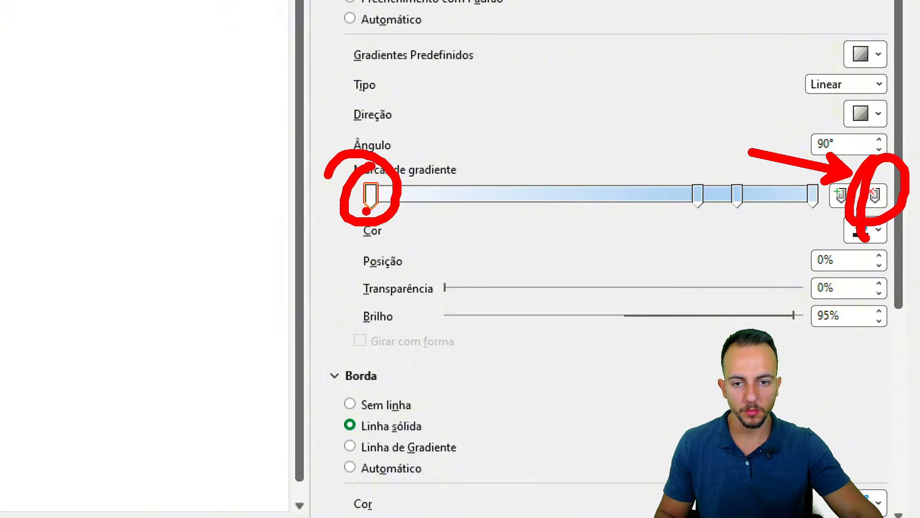
{"action": "key", "text": "Escape"}
{"action": "double_click", "coordinate": [875, 196]}
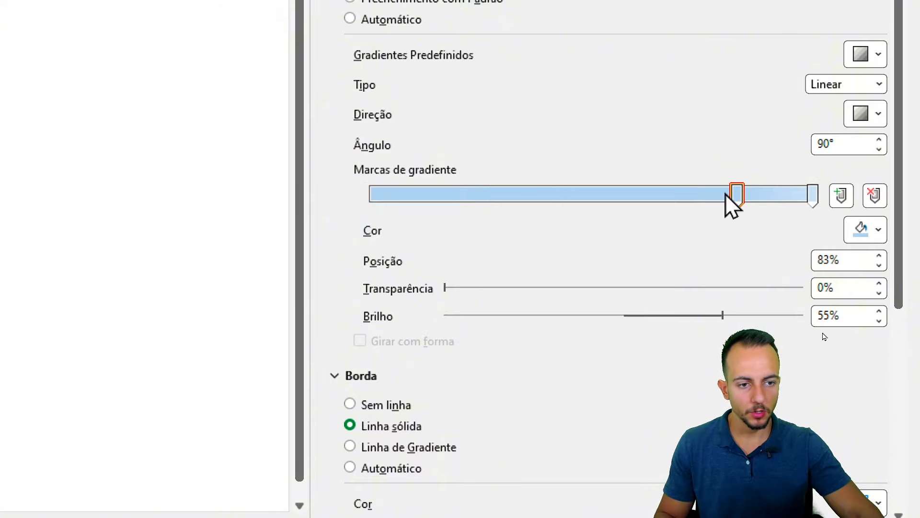
{"action": "left_click_drag", "start_coordinate": [733, 197], "coordinate": [340, 171]}
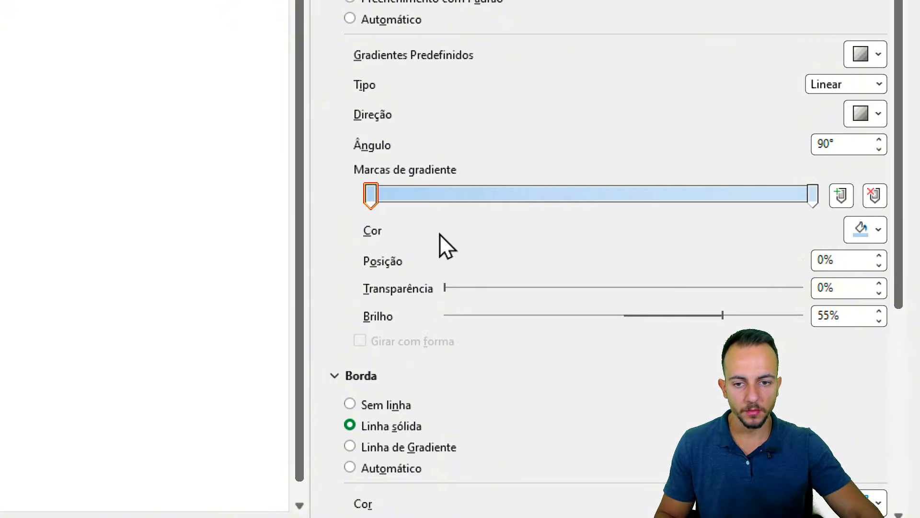
- Recolour the series gradient stops in light blue shades, set the first stop's brightness to 20%, and change the gradient type from linear
{"action": "left_click", "coordinate": [879, 229]}
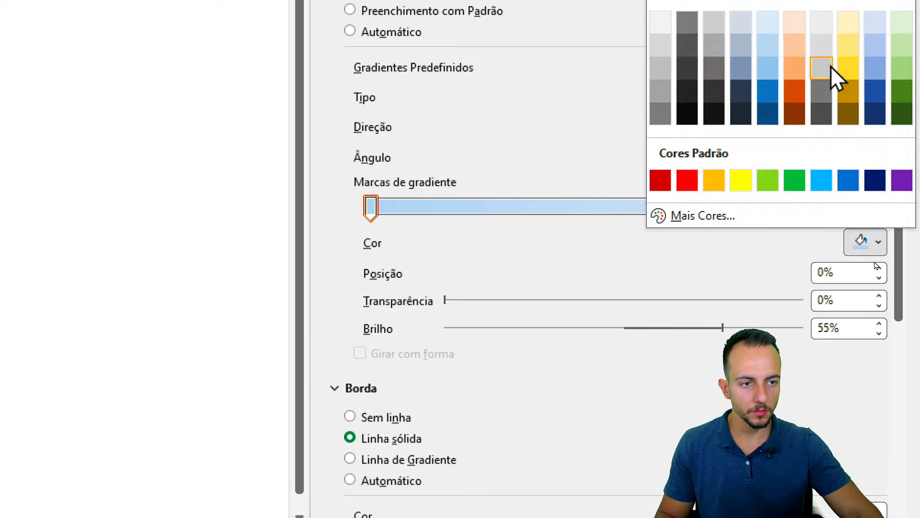
{"action": "left_click", "coordinate": [767, 69]}
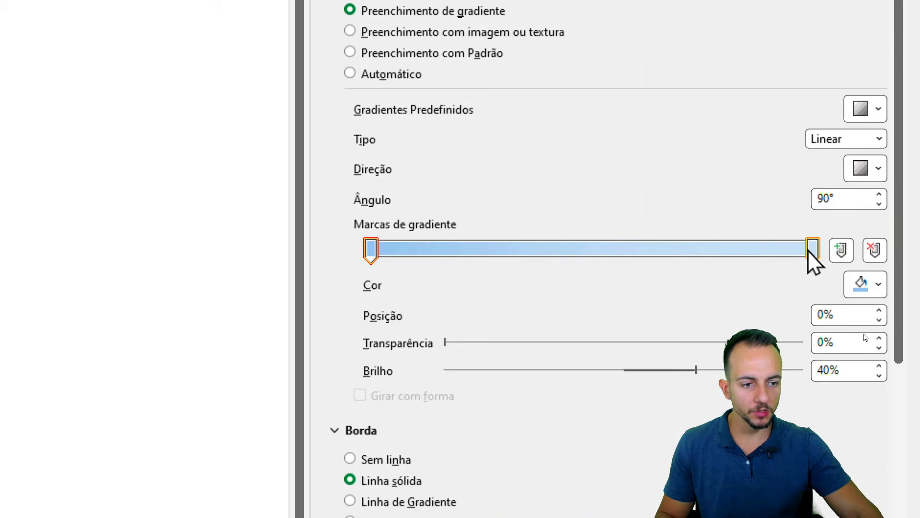
{"action": "left_click", "coordinate": [879, 285]}
{"action": "left_click", "coordinate": [776, 119]}
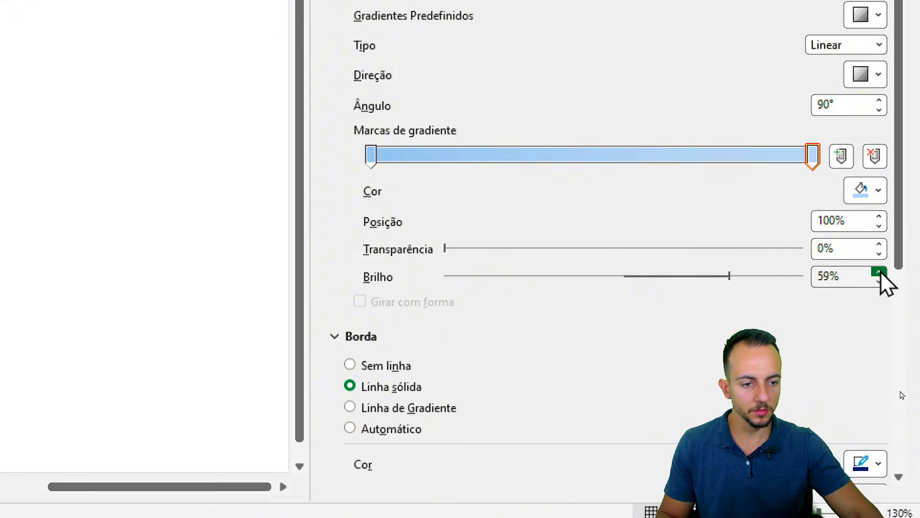
{"action": "left_click", "coordinate": [879, 271]}
{"action": "left_click", "coordinate": [879, 281]}
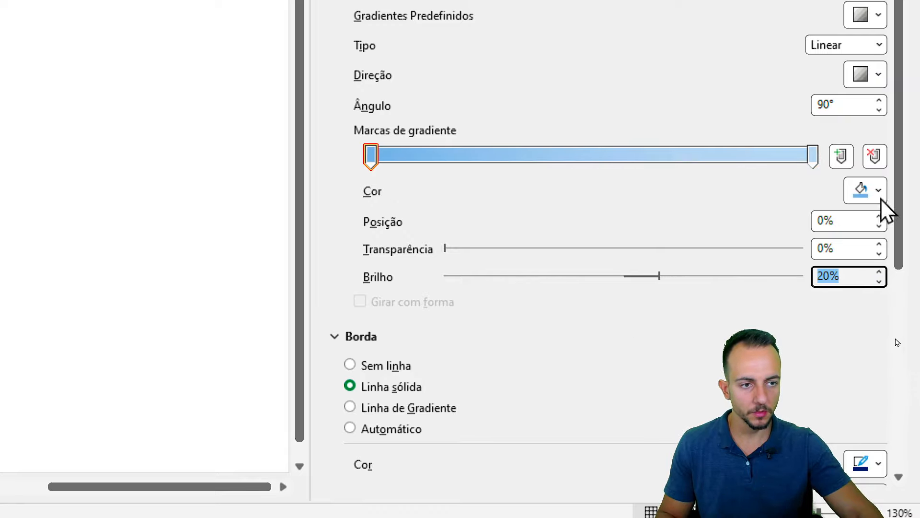
{"action": "left_click", "coordinate": [842, 46]}
{"action": "left_click", "coordinate": [848, 102]}
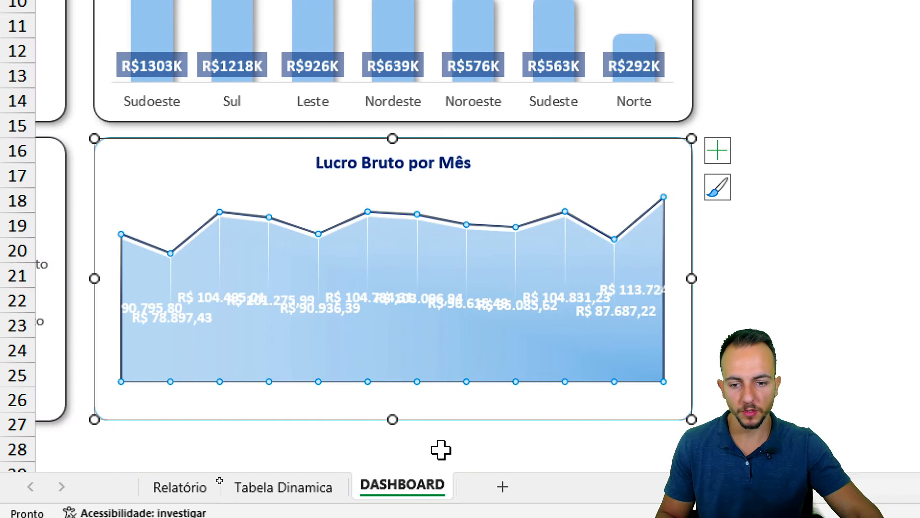
- Apply the custom number format R$#.K to the data labels of the "Lucro Bruto por Mês" chart
{"action": "left_click", "coordinate": [415, 296]}
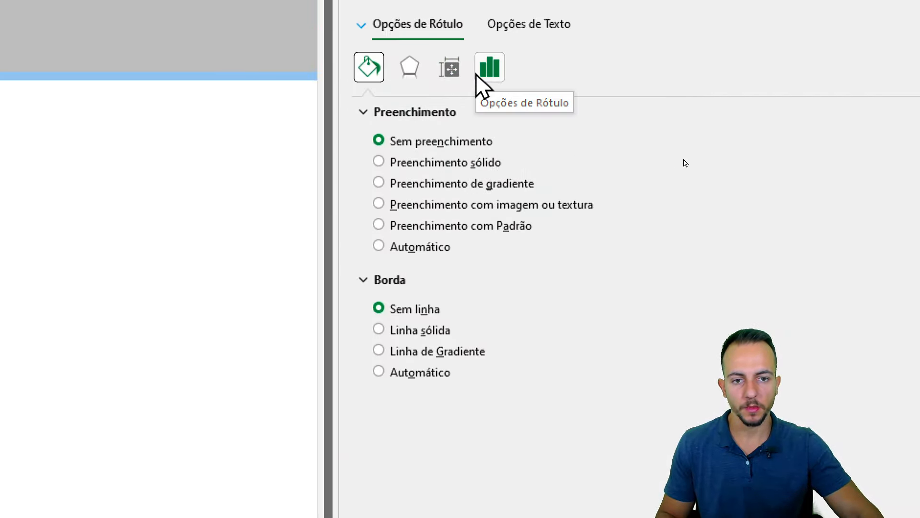
{"action": "left_click", "coordinate": [476, 74]}
{"action": "left_click", "coordinate": [389, 139]}
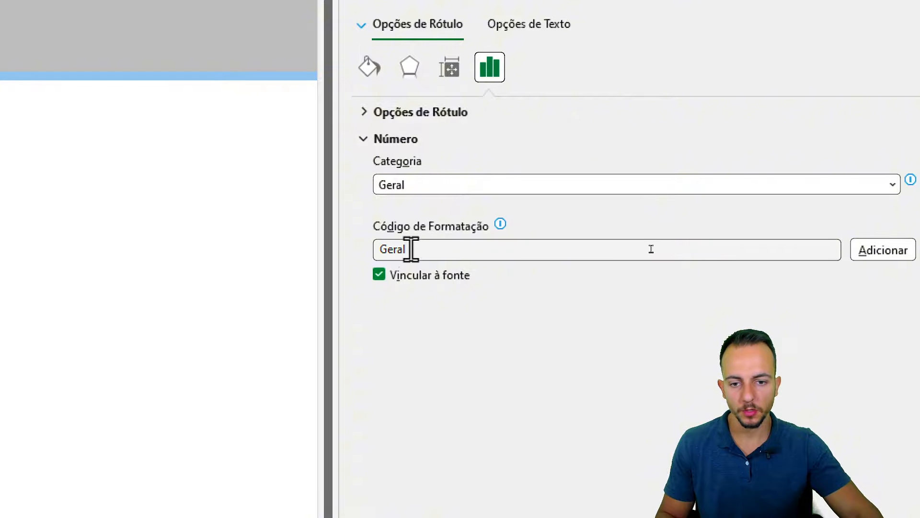
{"action": "left_click", "coordinate": [410, 248]}
{"action": "left_click", "coordinate": [446, 184]}
{"action": "left_click", "coordinate": [412, 405]}
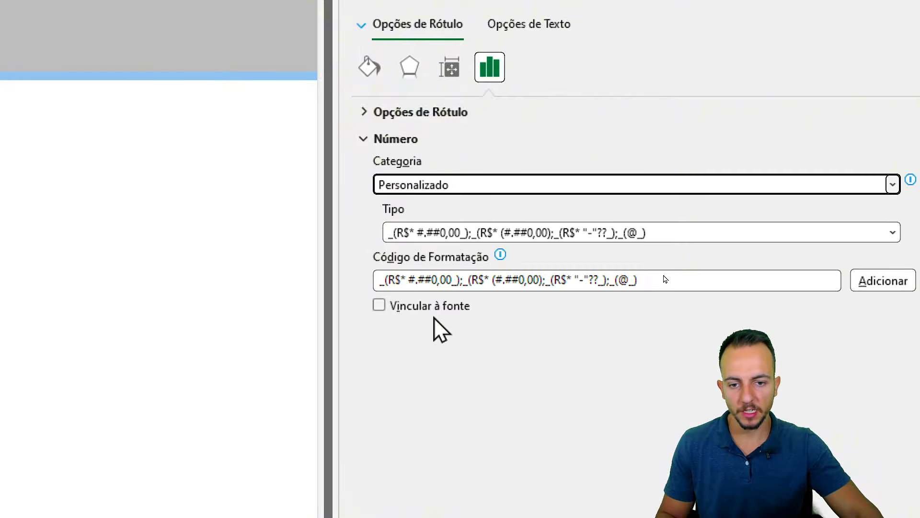
{"action": "left_click", "coordinate": [455, 234]}
{"action": "left_click", "coordinate": [425, 308]}
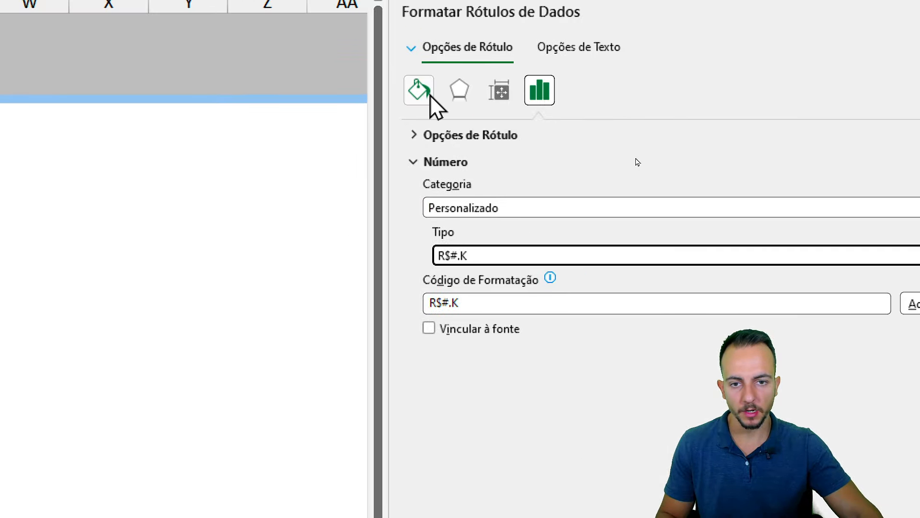
- Give the "Lucro Bruto por Mês" data labels a solid dark blue fill with 50% transparency and close the formatting pane
{"action": "left_click", "coordinate": [429, 95]}
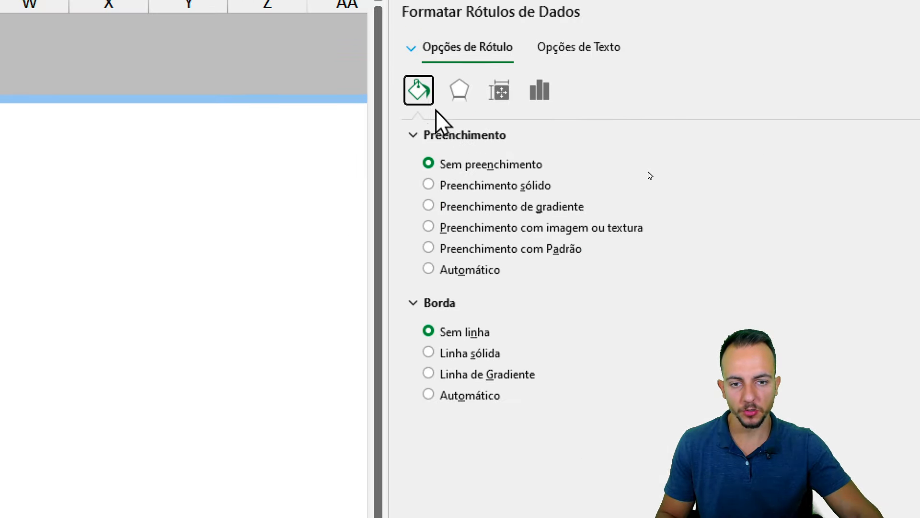
{"action": "left_click", "coordinate": [479, 189]}
{"action": "left_click", "coordinate": [919, 305]}
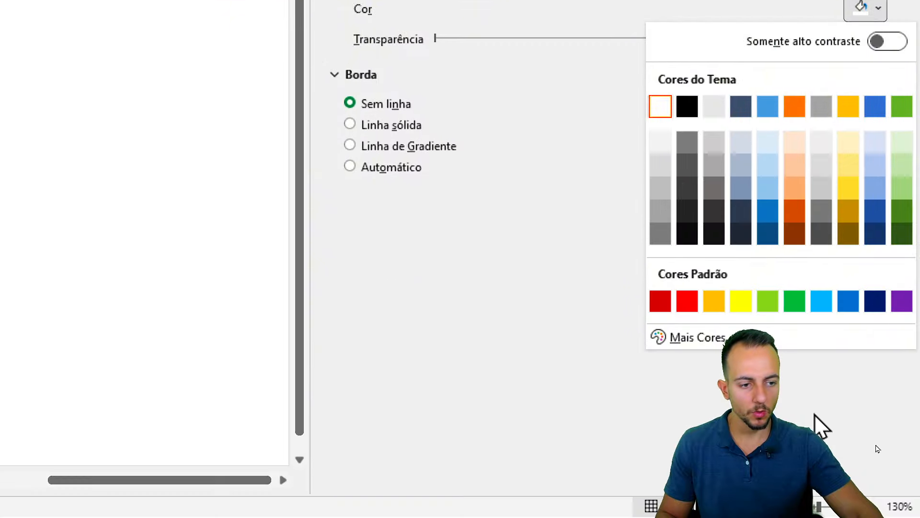
{"action": "left_click", "coordinate": [870, 308]}
{"action": "double_click", "coordinate": [849, 93]}
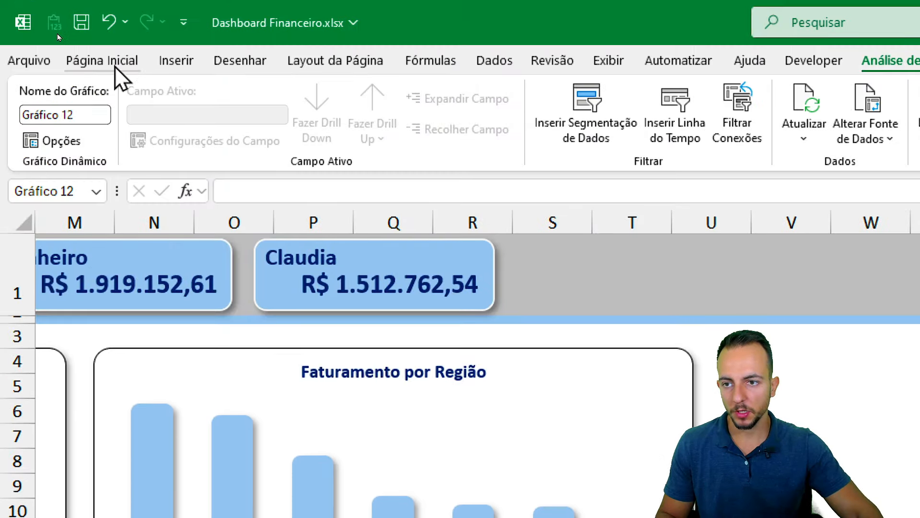
{"action": "left_click", "coordinate": [102, 61]}
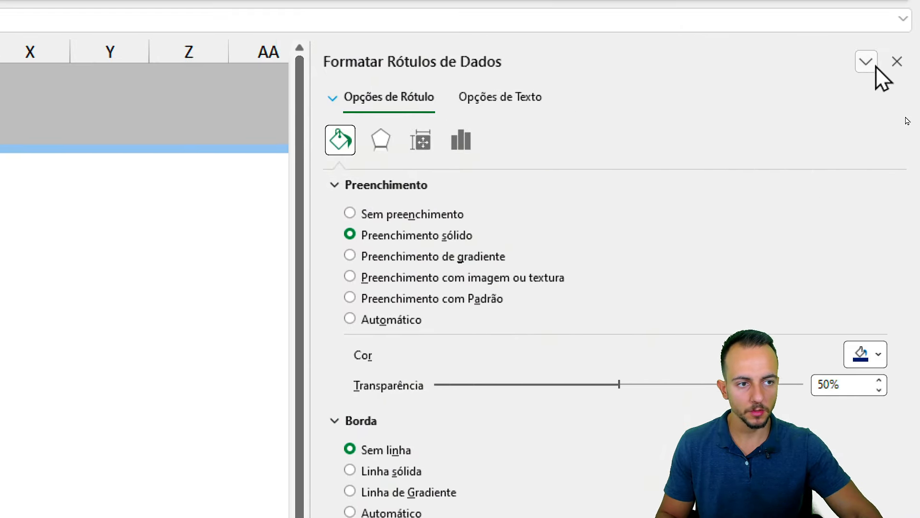
{"action": "left_click", "coordinate": [896, 62]}
{"action": "left_click", "coordinate": [415, 448]}
{"action": "scroll", "coordinate": [670, 315], "scroll_direction": "left", "scroll_amount": 4}
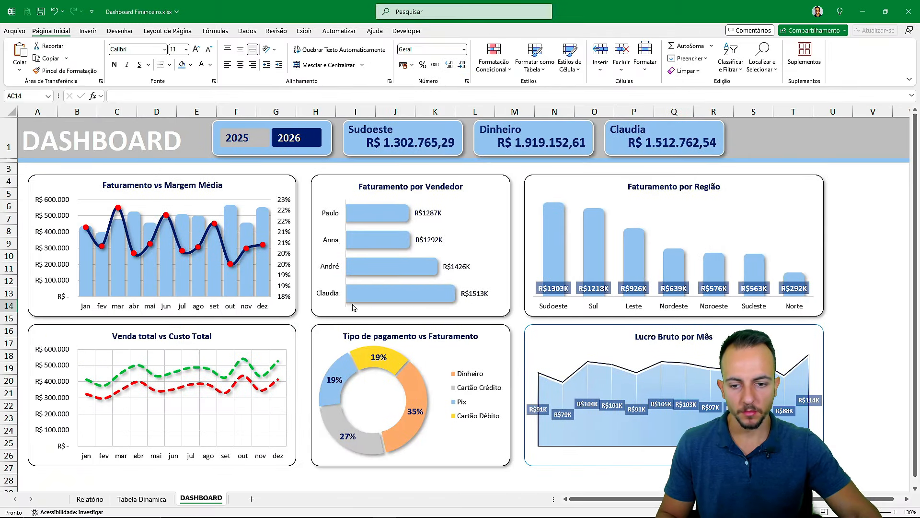
- Switch the year slicer between 2025 and 2026 to check how the gross profit chart's data labels respond
{"action": "left_click", "coordinate": [254, 144]}
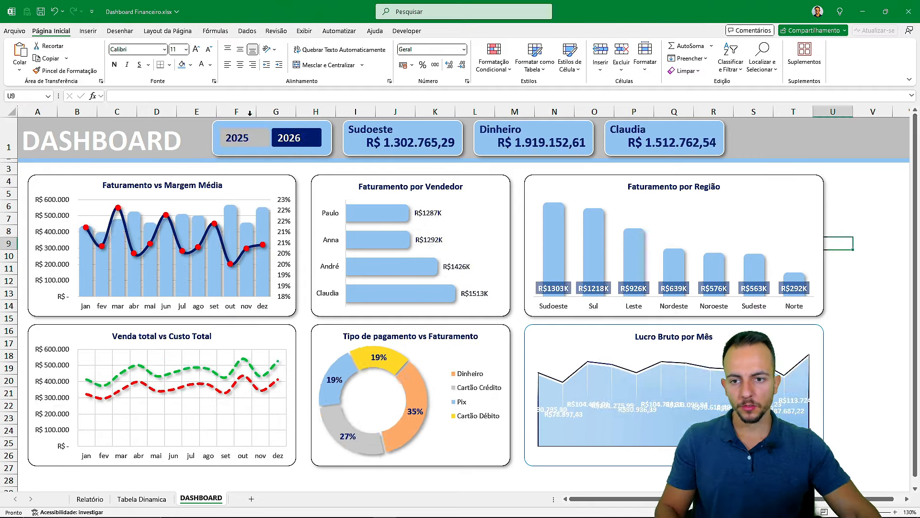
{"action": "left_click", "coordinate": [247, 142]}
{"action": "left_click", "coordinate": [297, 136]}
{"action": "left_click", "coordinate": [261, 138]}
{"action": "left_click", "coordinate": [304, 134]}
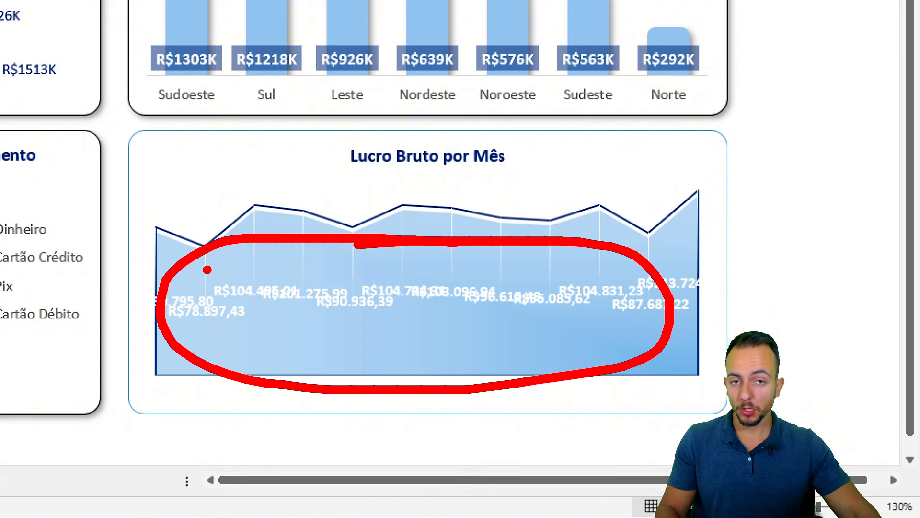
- Delete the data labels of the "Lucro Bruto por Mês" chart and add them again with the show option
{"action": "left_click", "coordinate": [251, 291]}
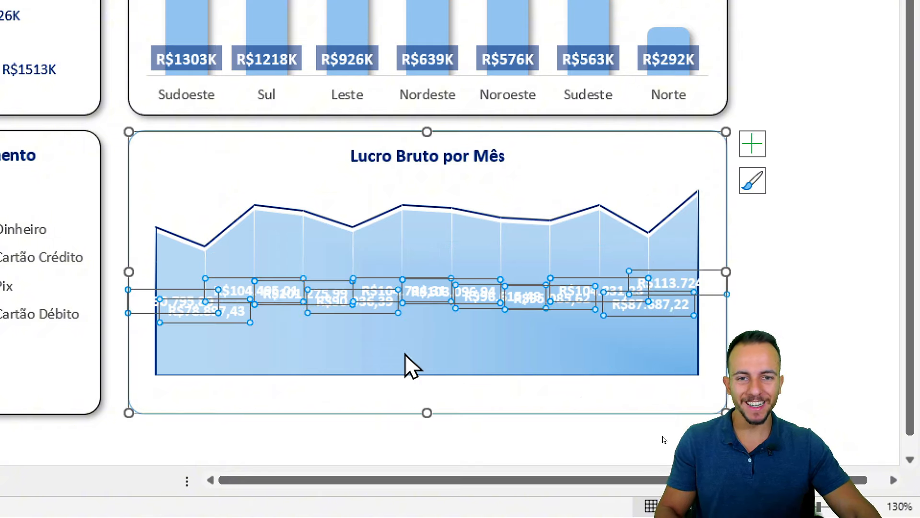
{"action": "key", "text": "Delete"}
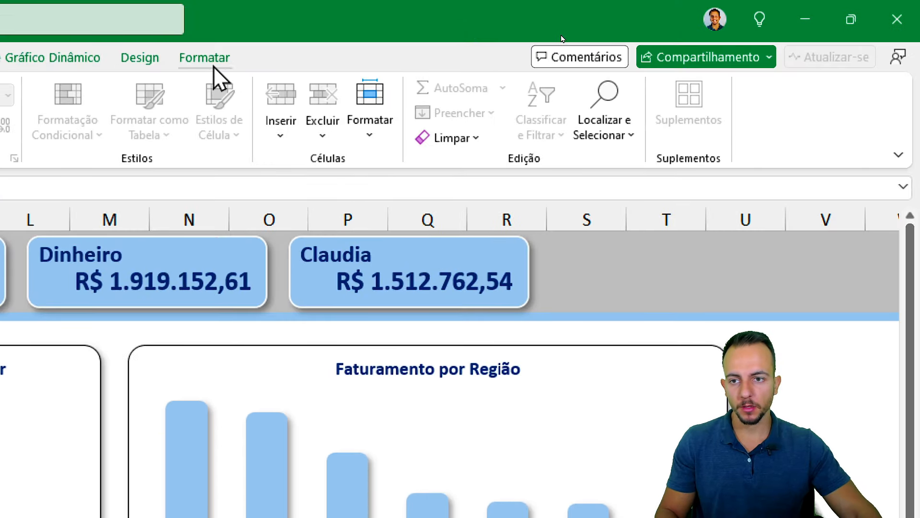
{"action": "left_click", "coordinate": [140, 58]}
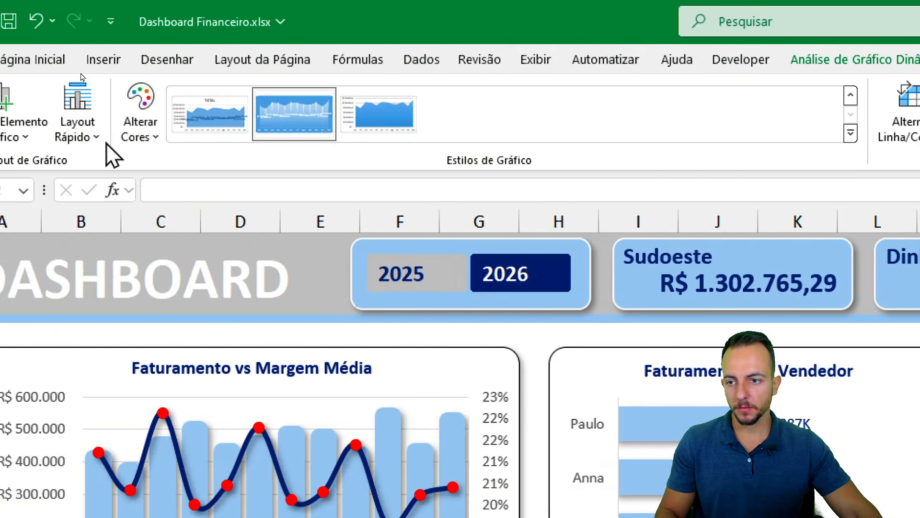
{"action": "left_click", "coordinate": [67, 113]}
{"action": "mouse_move", "coordinate": [125, 249]}
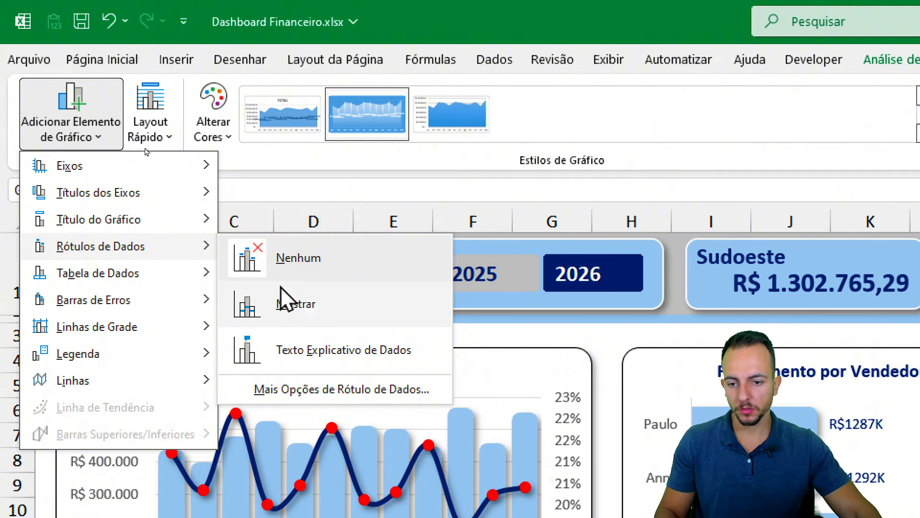
{"action": "left_click", "coordinate": [259, 302]}
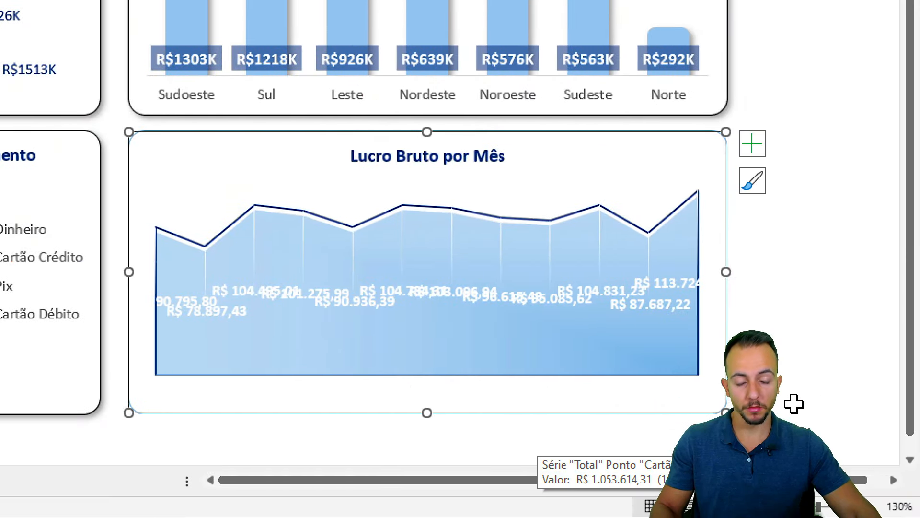
- Format the re-added "Lucro Bruto por Mês" data labels with the custom number format R$#.K
{"action": "right_click", "coordinate": [298, 295]}
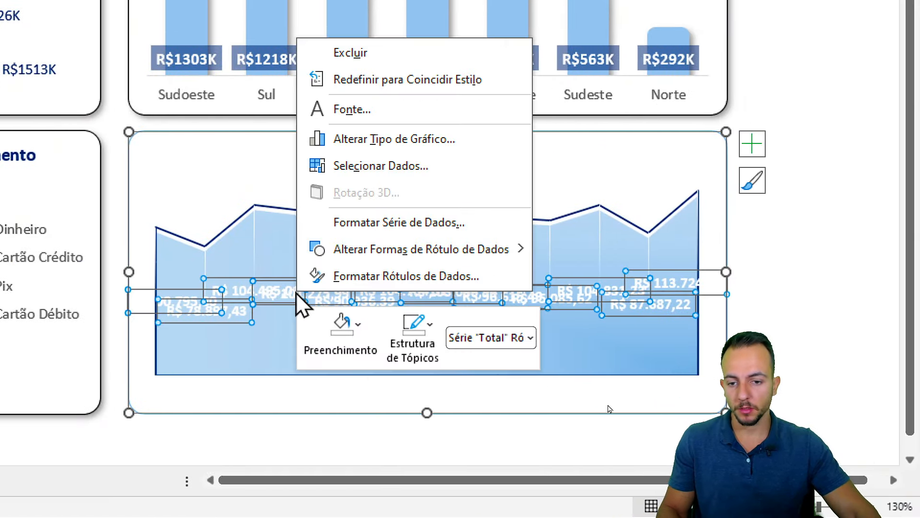
{"action": "left_click", "coordinate": [364, 272]}
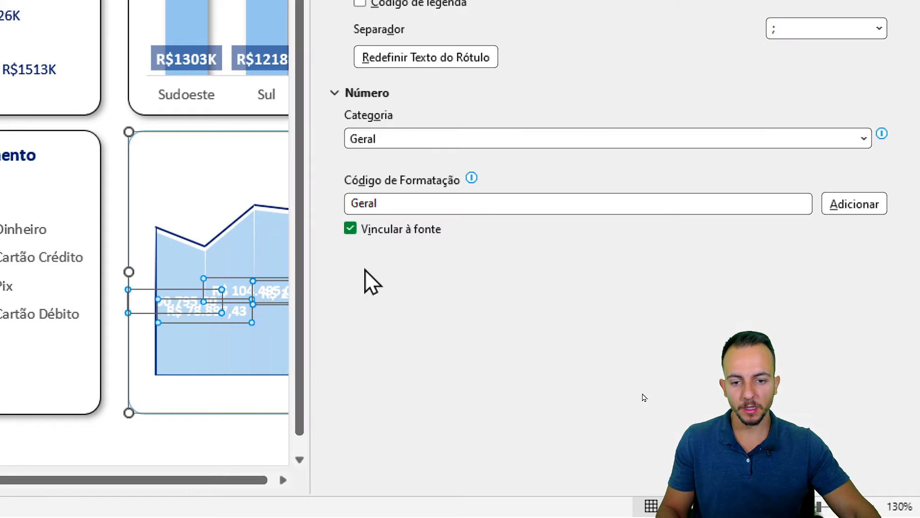
{"action": "left_click", "coordinate": [402, 139]}
{"action": "left_click", "coordinate": [398, 361]}
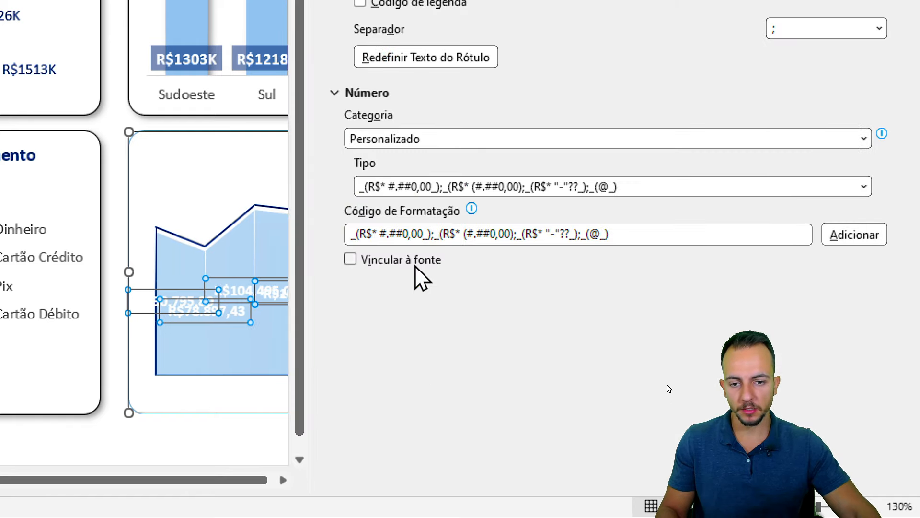
{"action": "left_click", "coordinate": [445, 188]}
{"action": "left_click", "coordinate": [393, 261]}
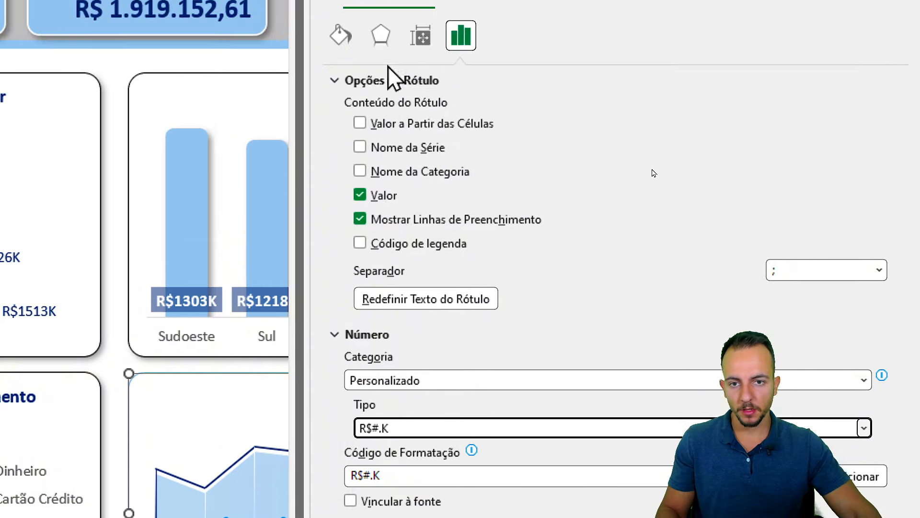
- Fill the re-added data labels with solid dark blue at 50% transparency, close the formatting pane and deselect the chart
{"action": "left_click", "coordinate": [341, 33]}
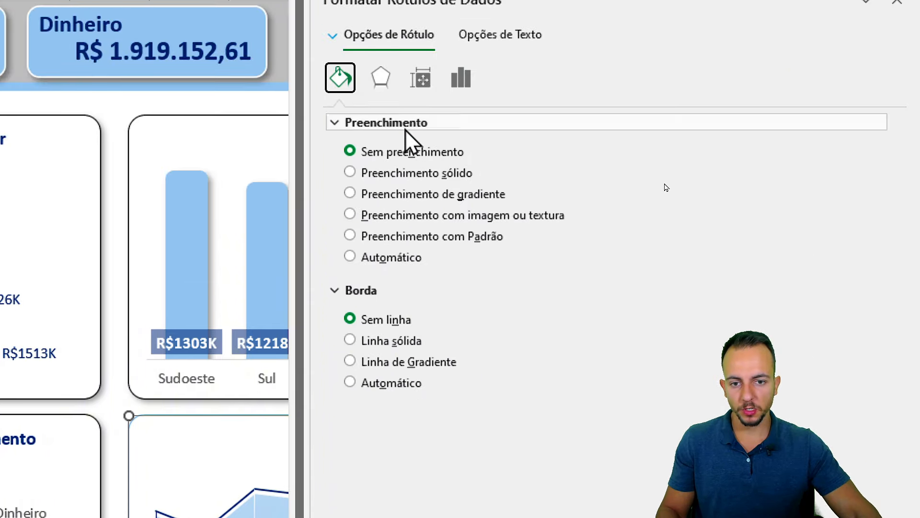
{"action": "left_click", "coordinate": [427, 179]}
{"action": "left_click", "coordinate": [867, 292]}
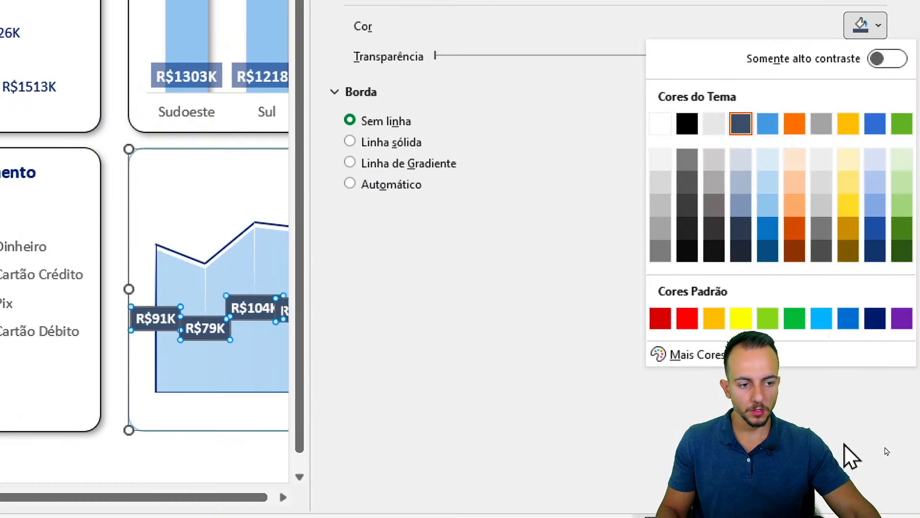
{"action": "left_click", "coordinate": [875, 317]}
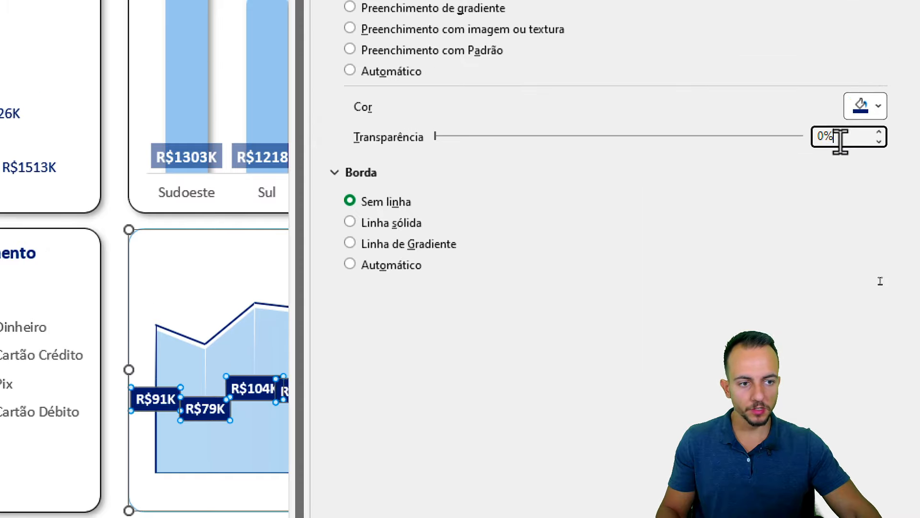
{"action": "type", "text": "50"}
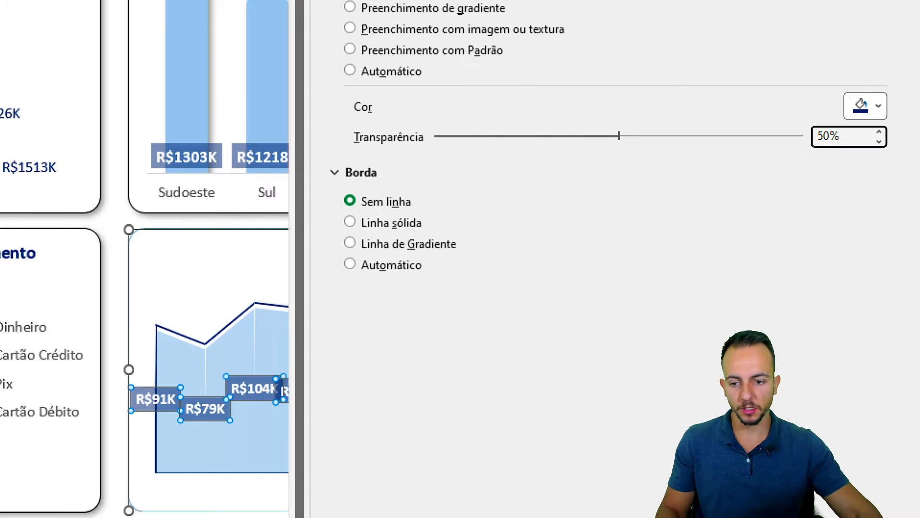
{"action": "left_click", "coordinate": [897, 59]}
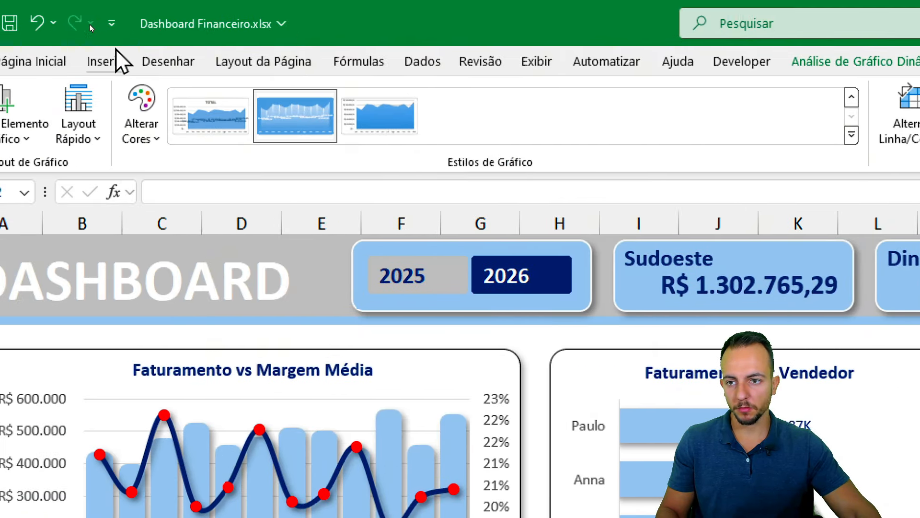
{"action": "left_click", "coordinate": [60, 61]}
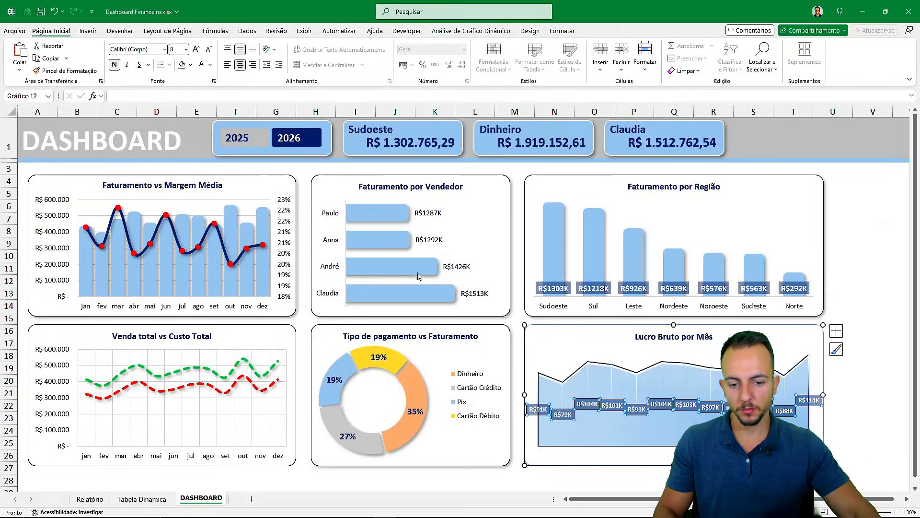
{"action": "left_click", "coordinate": [848, 240]}
{"action": "left_click", "coordinate": [858, 210]}
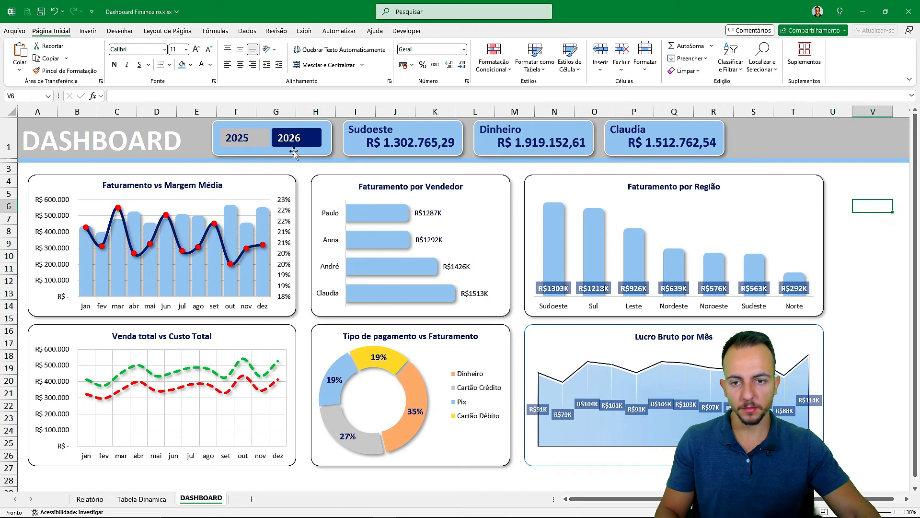
- Test the dashboard again by switching the year slicer repeatedly between 2025 and 2026, finishing on 2026
{"action": "left_click", "coordinate": [262, 141]}
{"action": "left_click", "coordinate": [291, 143]}
{"action": "left_click", "coordinate": [254, 140]}
{"action": "left_click", "coordinate": [290, 141]}
{"action": "left_click", "coordinate": [245, 139]}
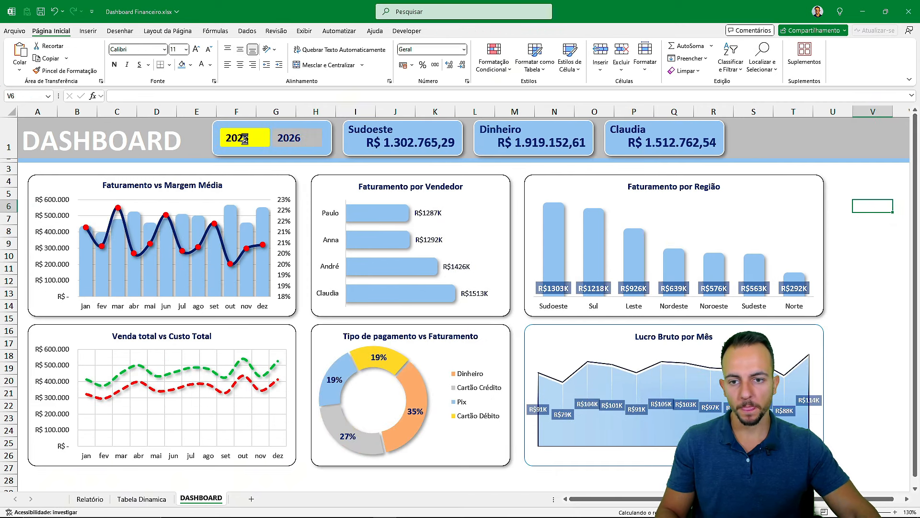
{"action": "left_click", "coordinate": [288, 141]}
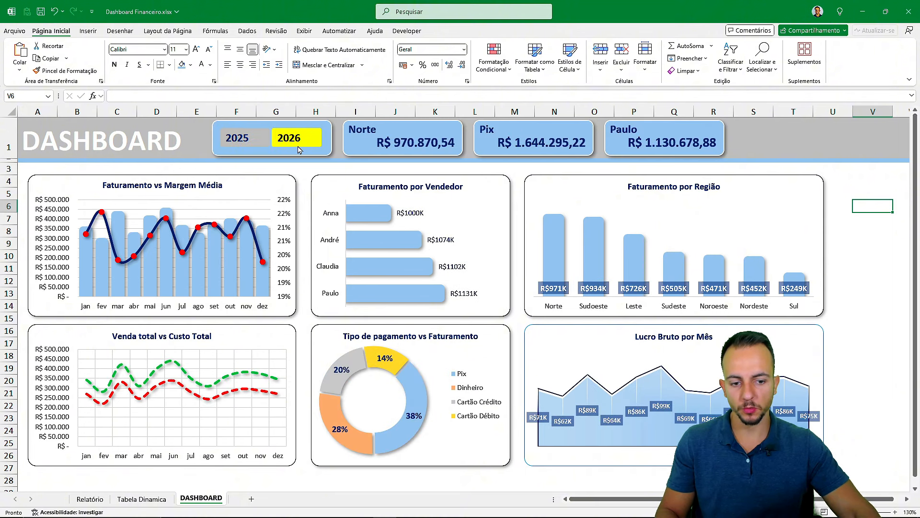
{"action": "key", "text": "Left"}
{"action": "key", "text": "Left"}
{"action": "key", "text": "Left"}
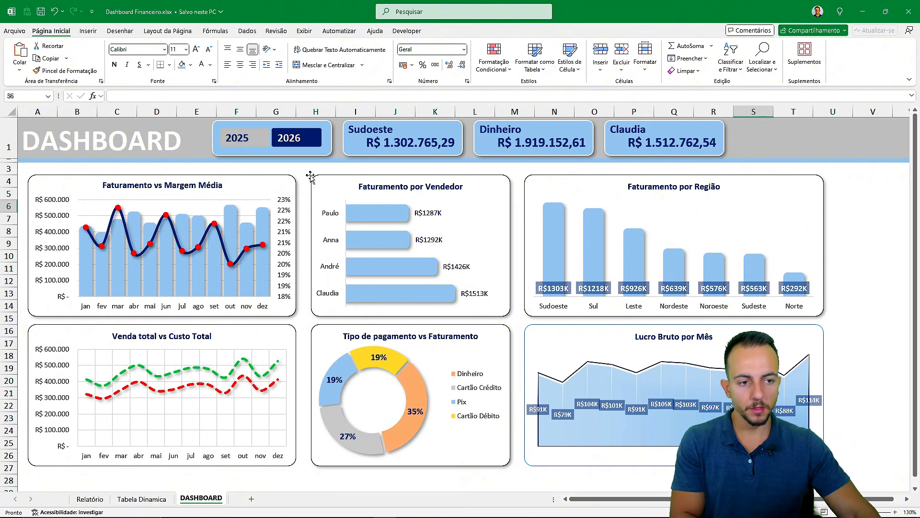
{"action": "left_click", "coordinate": [291, 142]}
{"action": "left_click", "coordinate": [257, 142]}
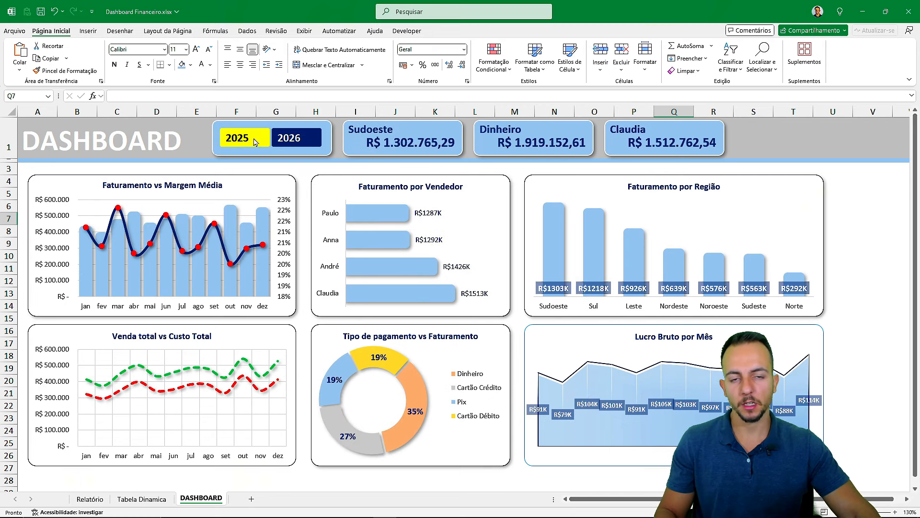
{"action": "left_click", "coordinate": [285, 142]}
{"action": "left_click", "coordinate": [237, 142]}
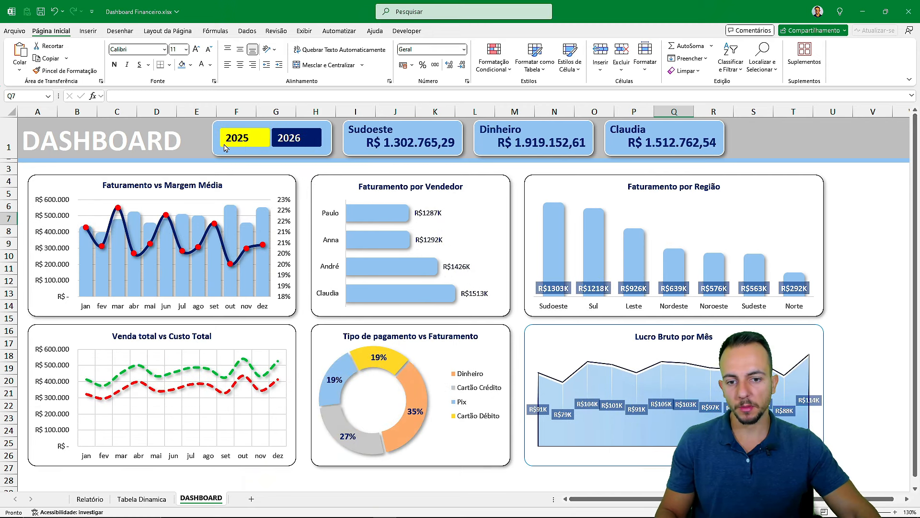
{"action": "left_click", "coordinate": [283, 143]}
{"action": "left_click", "coordinate": [261, 141]}
{"action": "left_click", "coordinate": [284, 142]}
{"action": "left_click", "coordinate": [259, 140]}
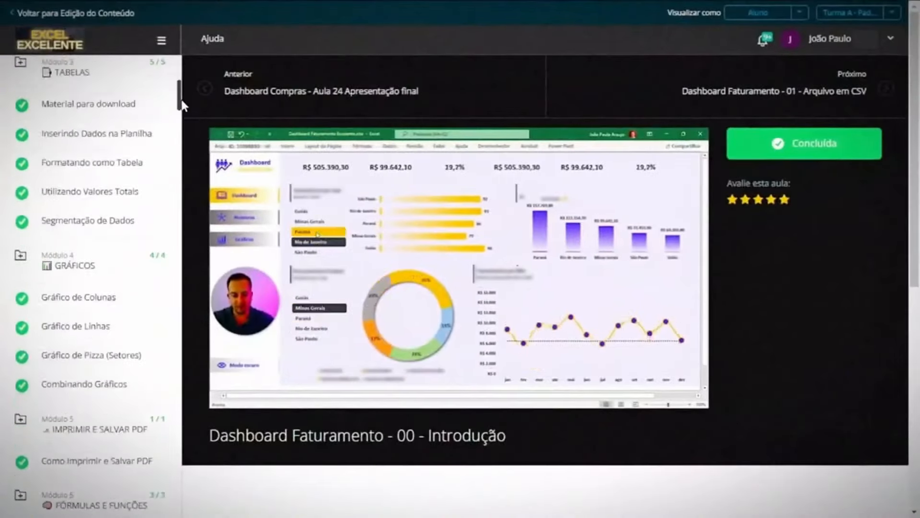
- Browse the lesson list on the Excel Excelente course site and open the Power BI lesson "Criando um Design e Layout 1"
{"action": "left_click_drag", "start_coordinate": [181, 102], "coordinate": [181, 150]}
{"action": "left_click_drag", "start_coordinate": [182, 172], "coordinate": [177, 293]}
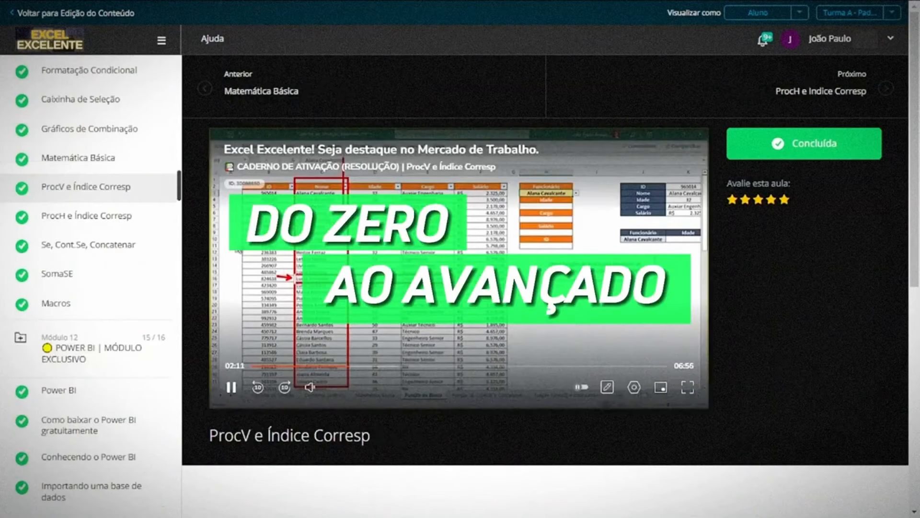
{"action": "left_click_drag", "start_coordinate": [179, 187], "coordinate": [178, 240]}
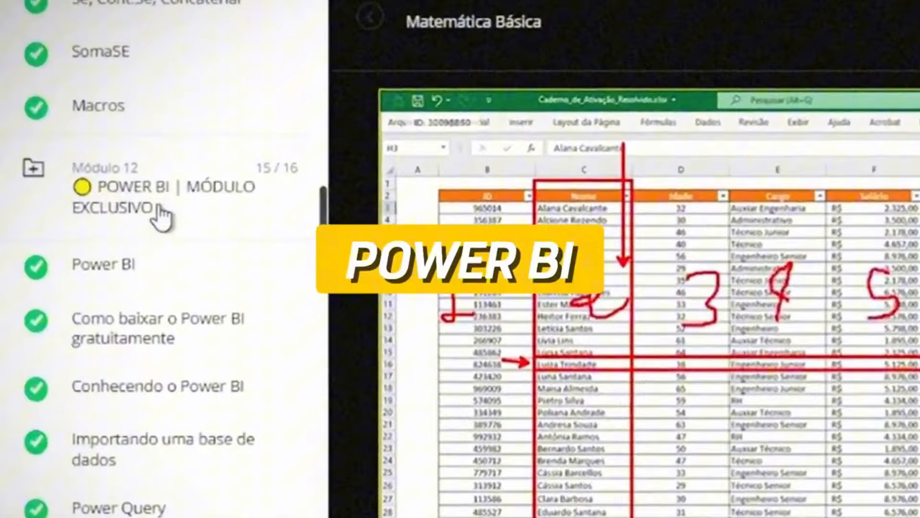
{"action": "left_click", "coordinate": [135, 267]}
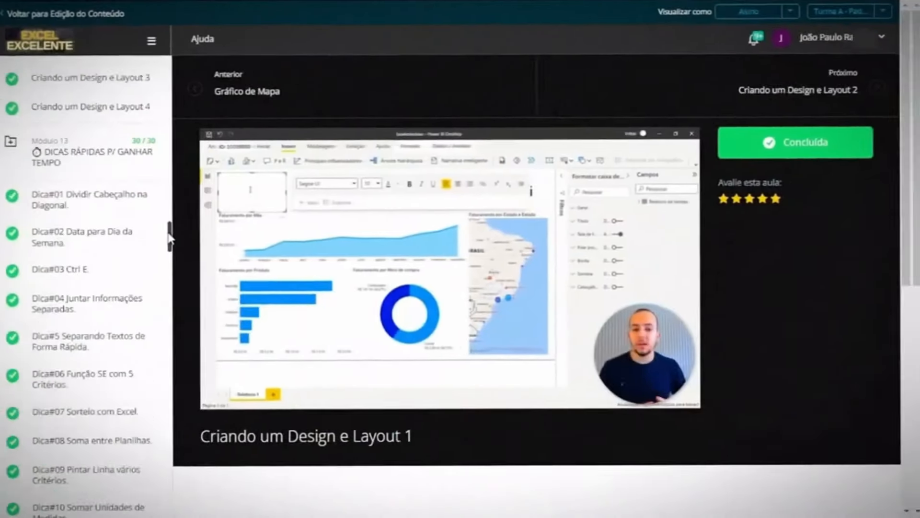
{"action": "left_click_drag", "start_coordinate": [169, 236], "coordinate": [182, 385]}
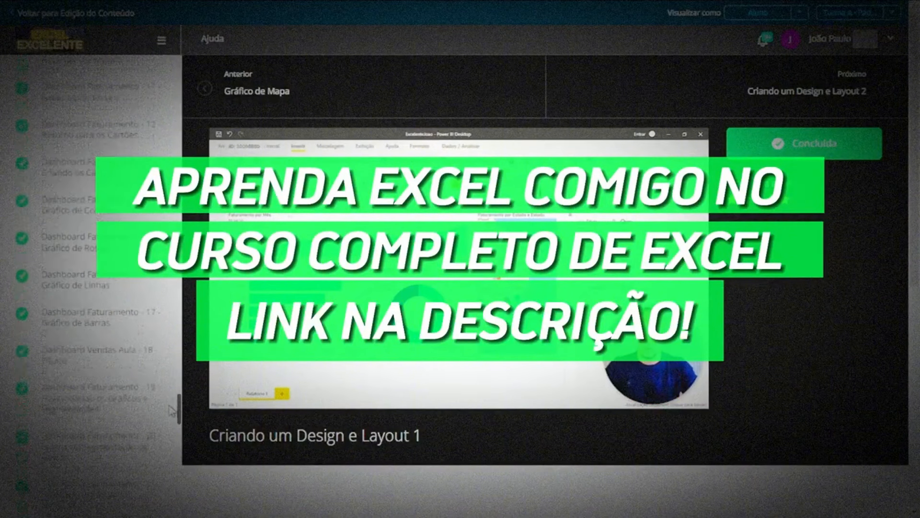